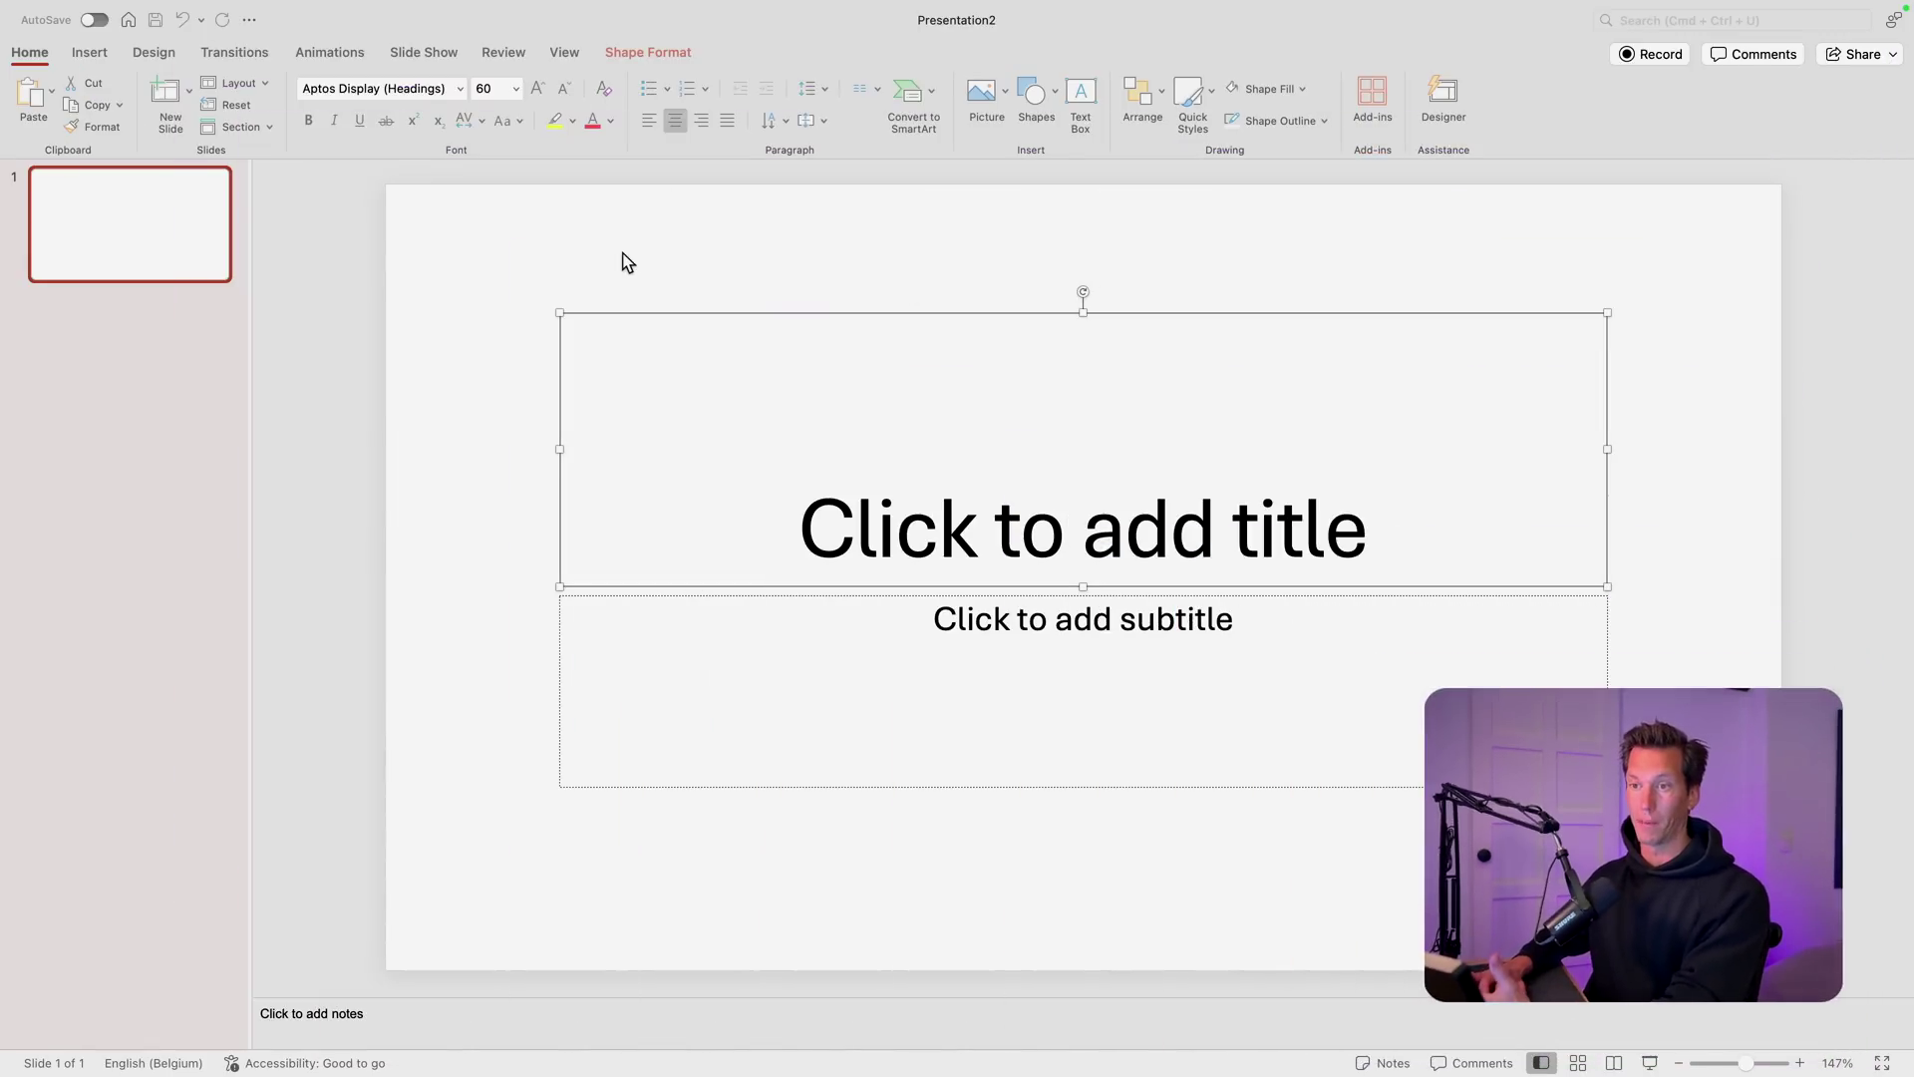
Step: Switch the slide to the Blank layout and collapse the Notes pane
click(623, 258)
click(252, 87)
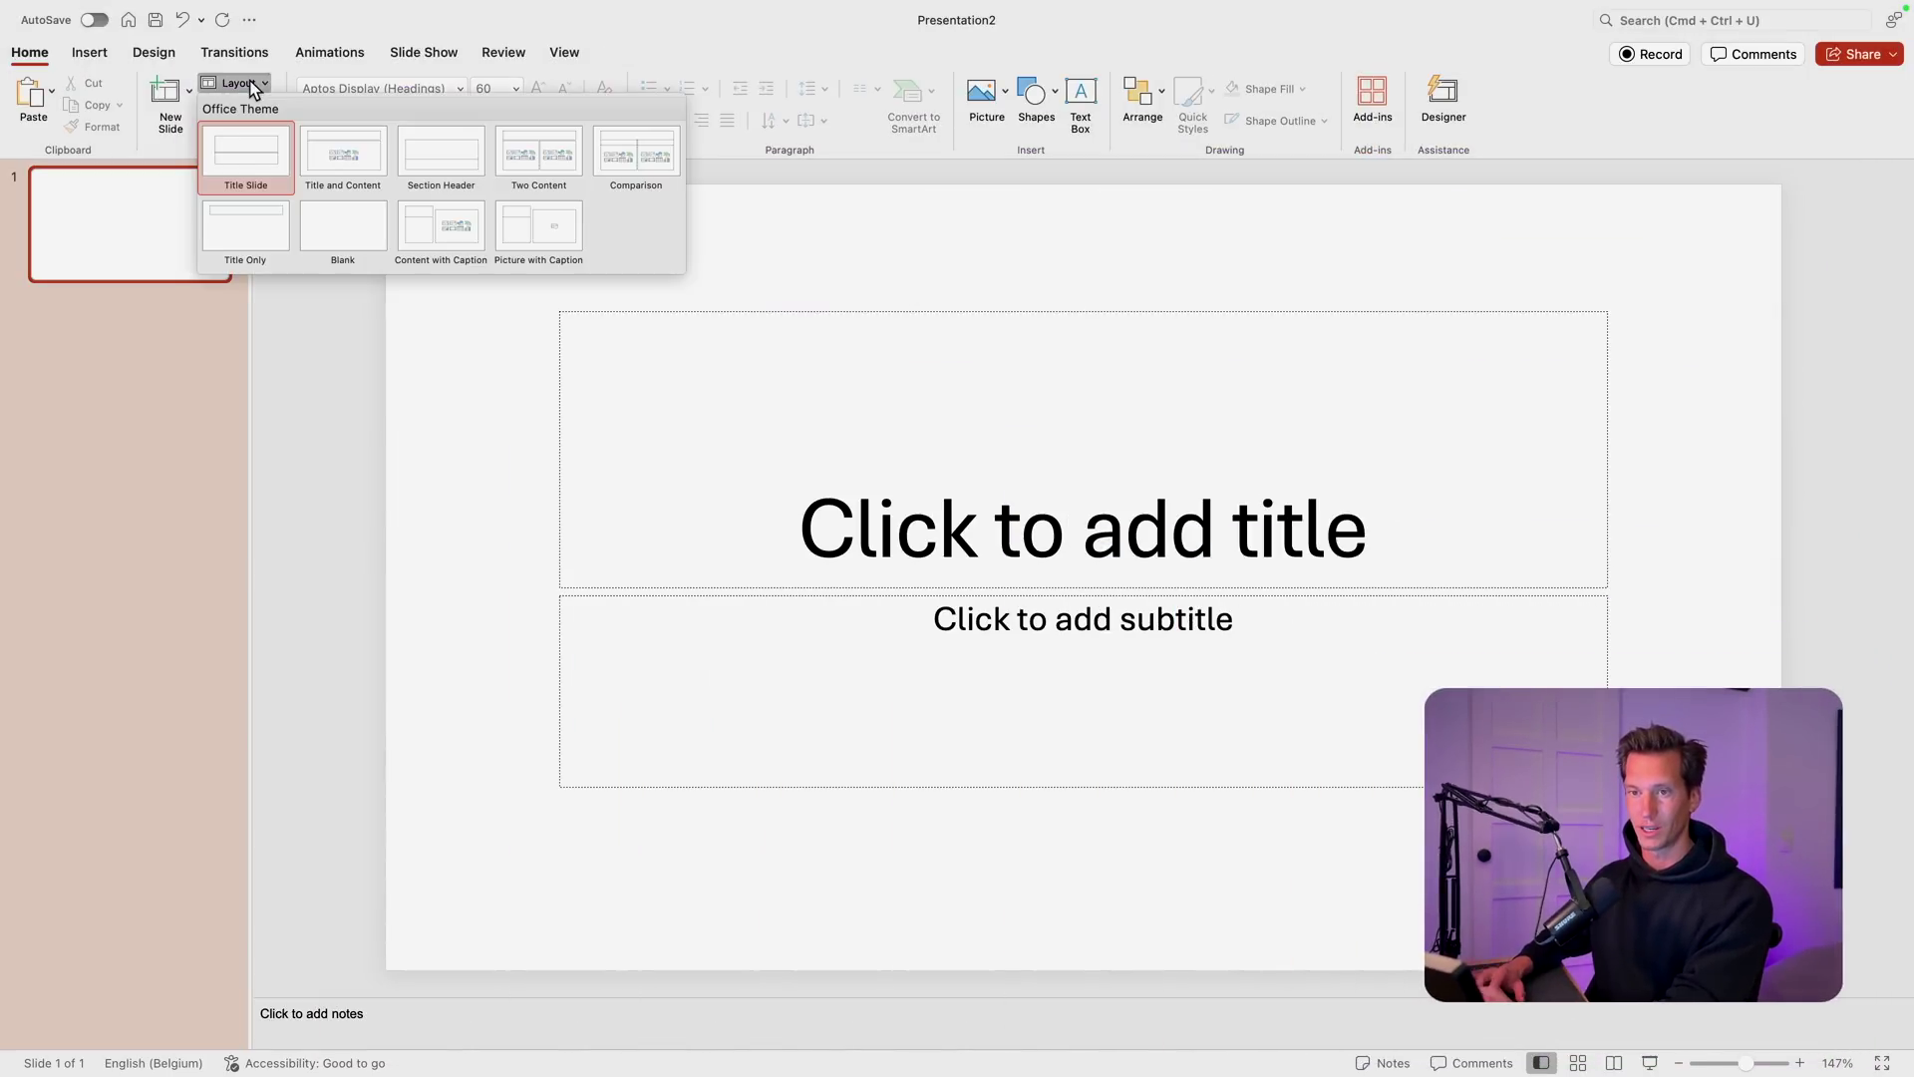
click(343, 240)
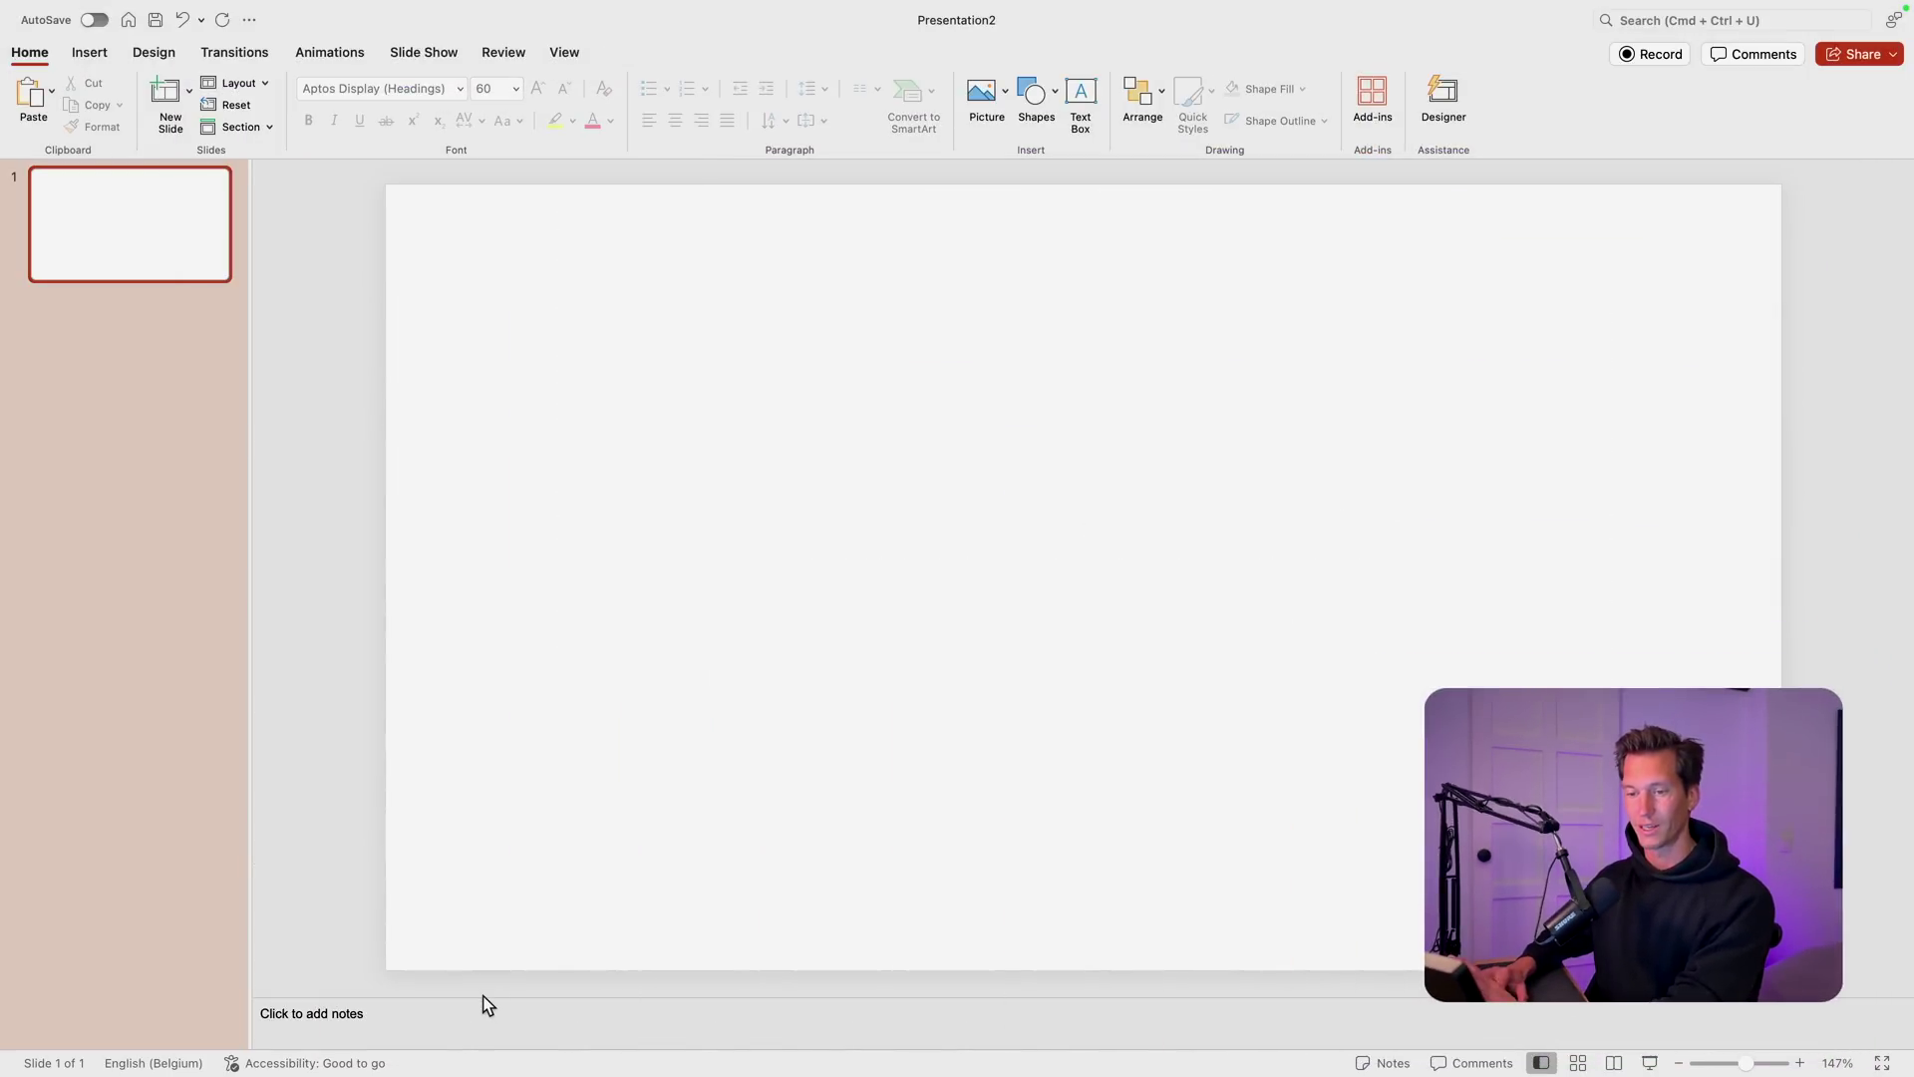
drag(487, 996, 488, 1041)
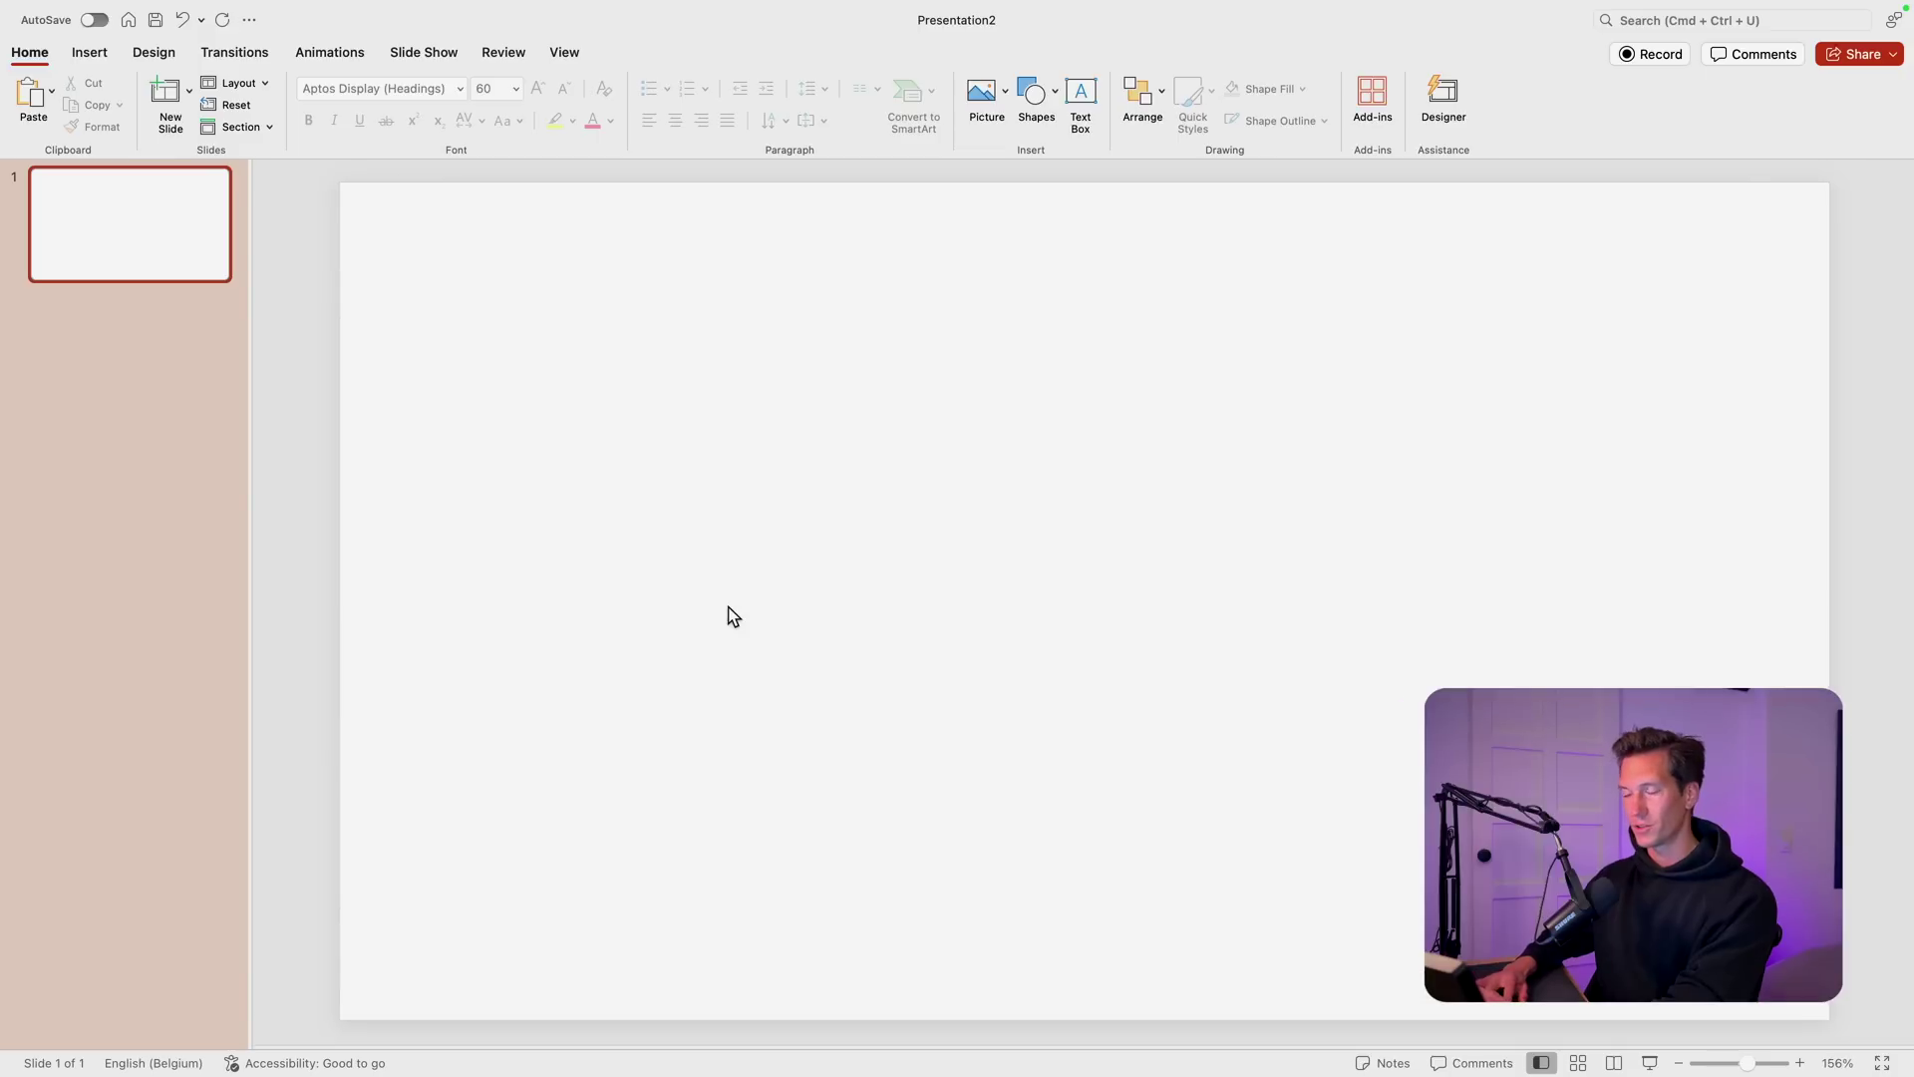
scroll(730, 621, down, 3)
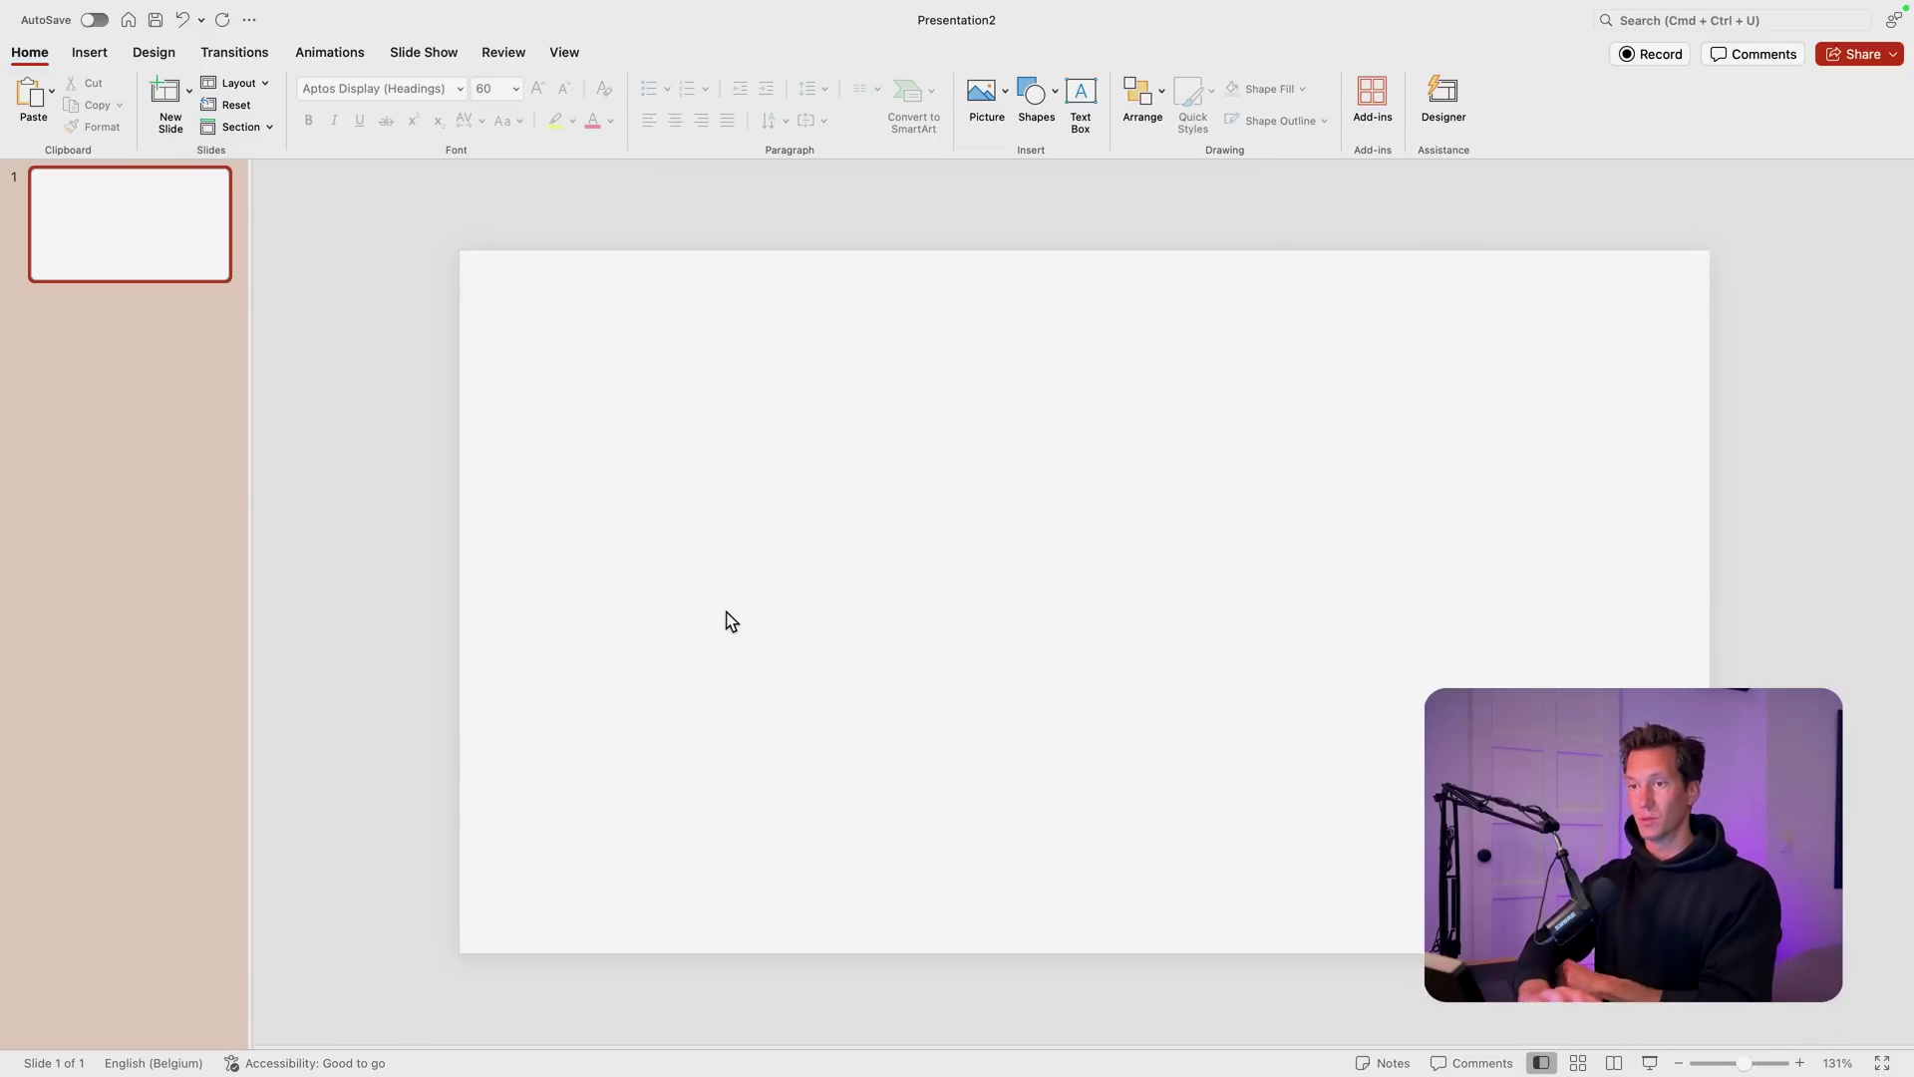
Step: Draw a 3.73 cm green circle left of centre and remove its outline
click(1036, 93)
click(1211, 180)
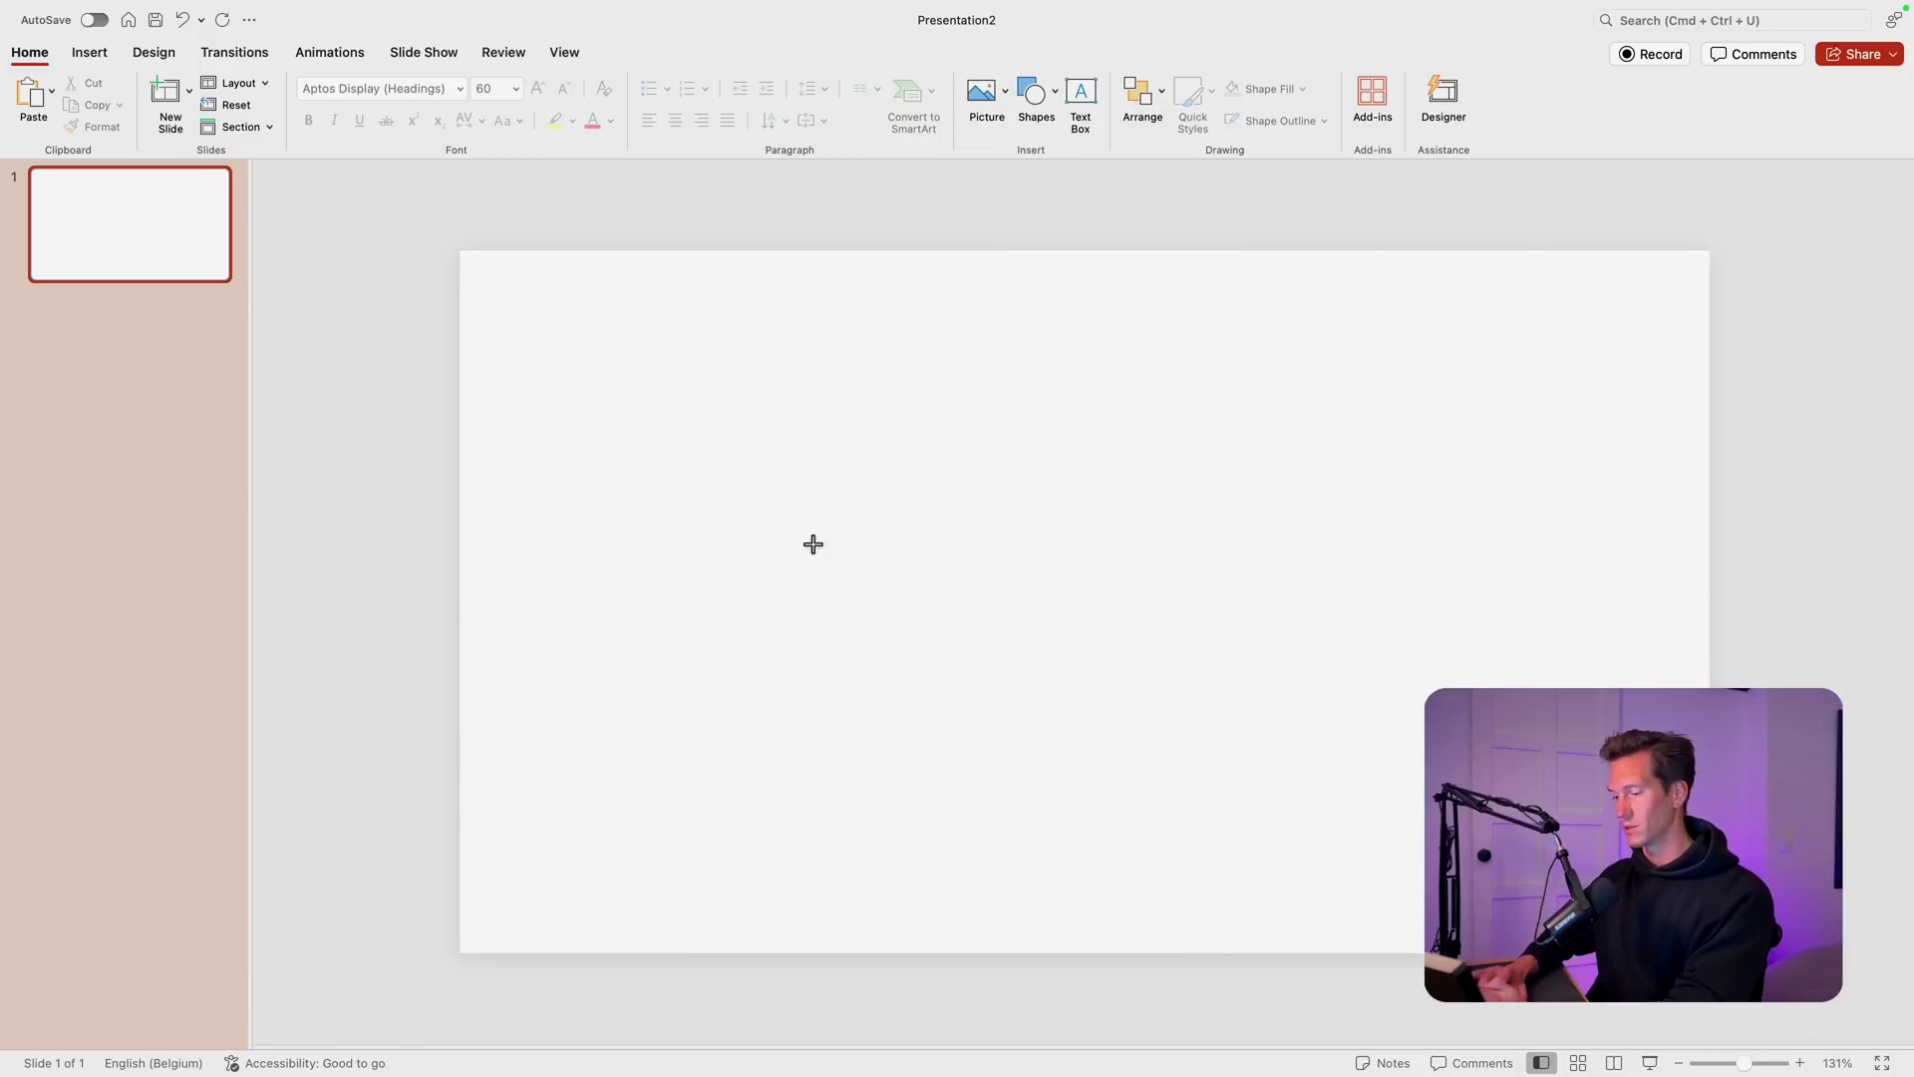
mouse_move(658, 536)
mouse_down()
mouse_move(807, 649)
mouse_move(731, 605)
mouse_up()
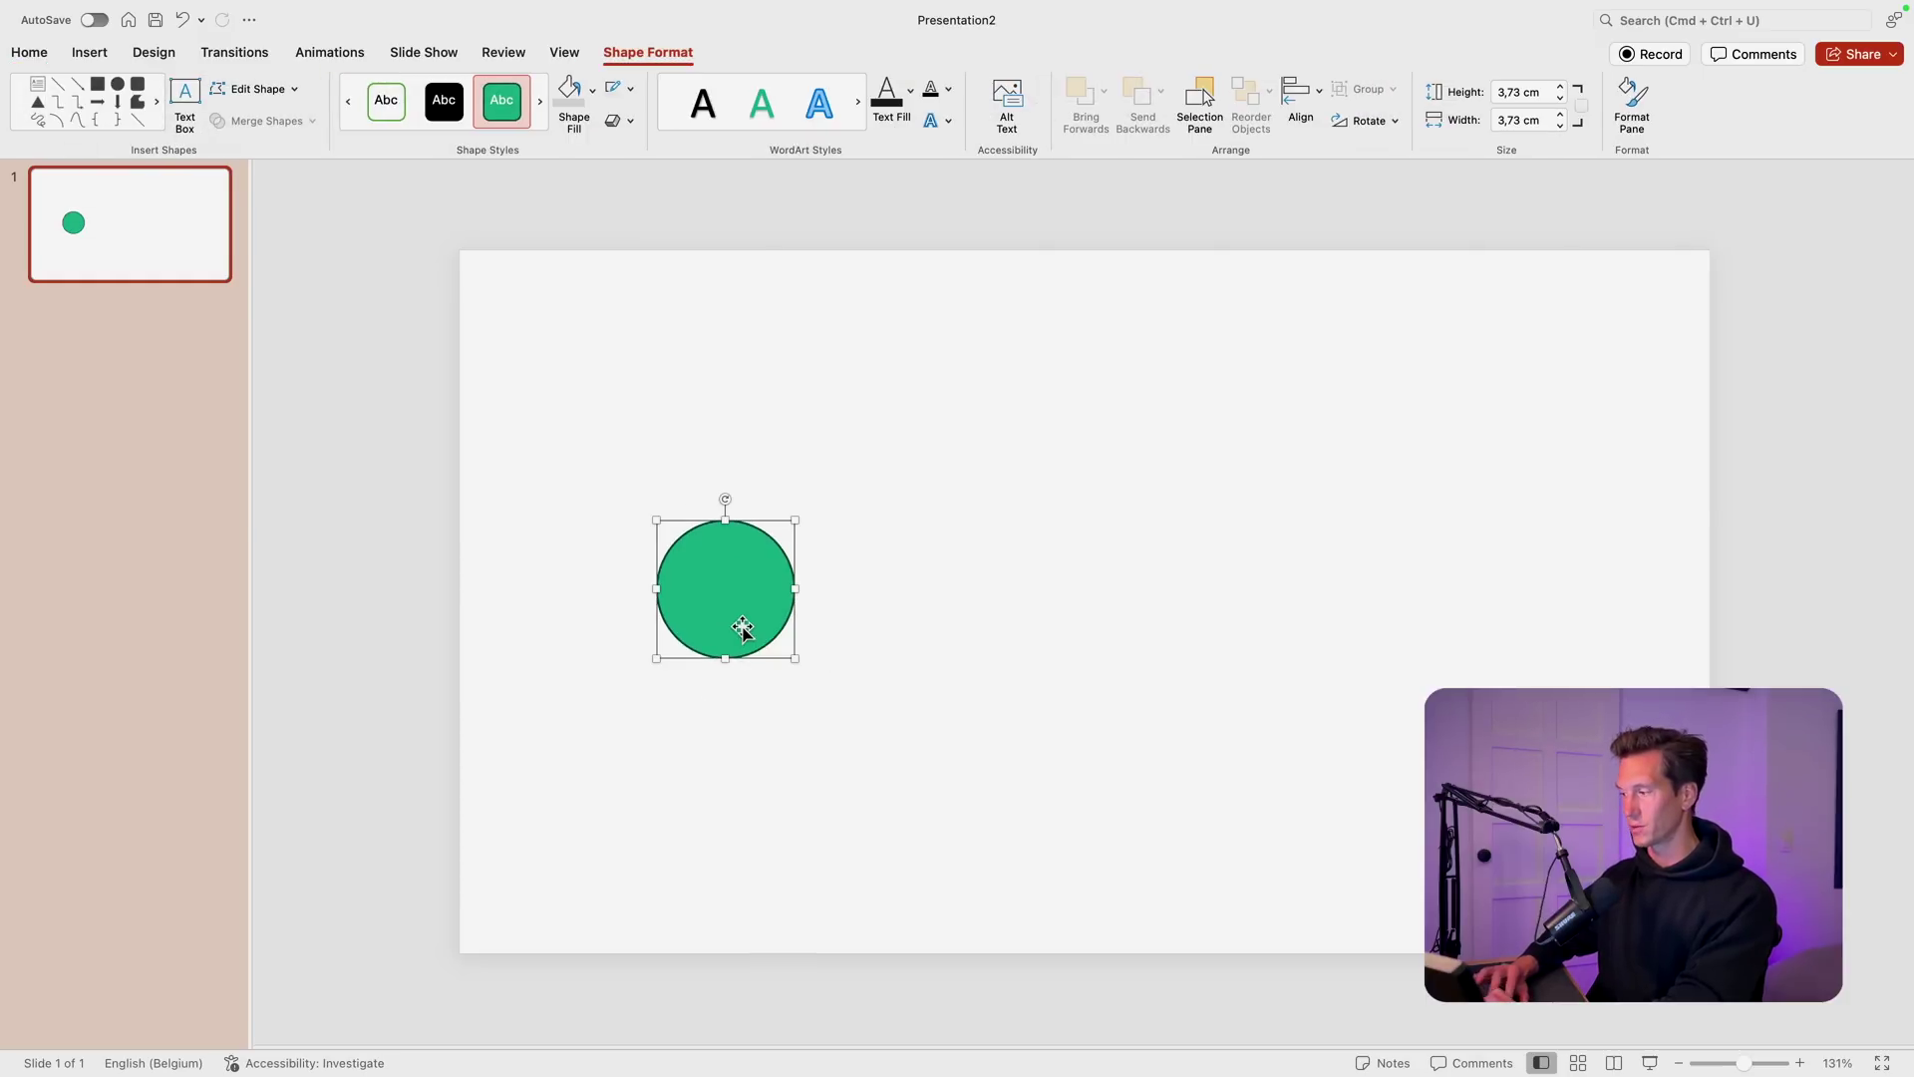
click(632, 90)
click(666, 124)
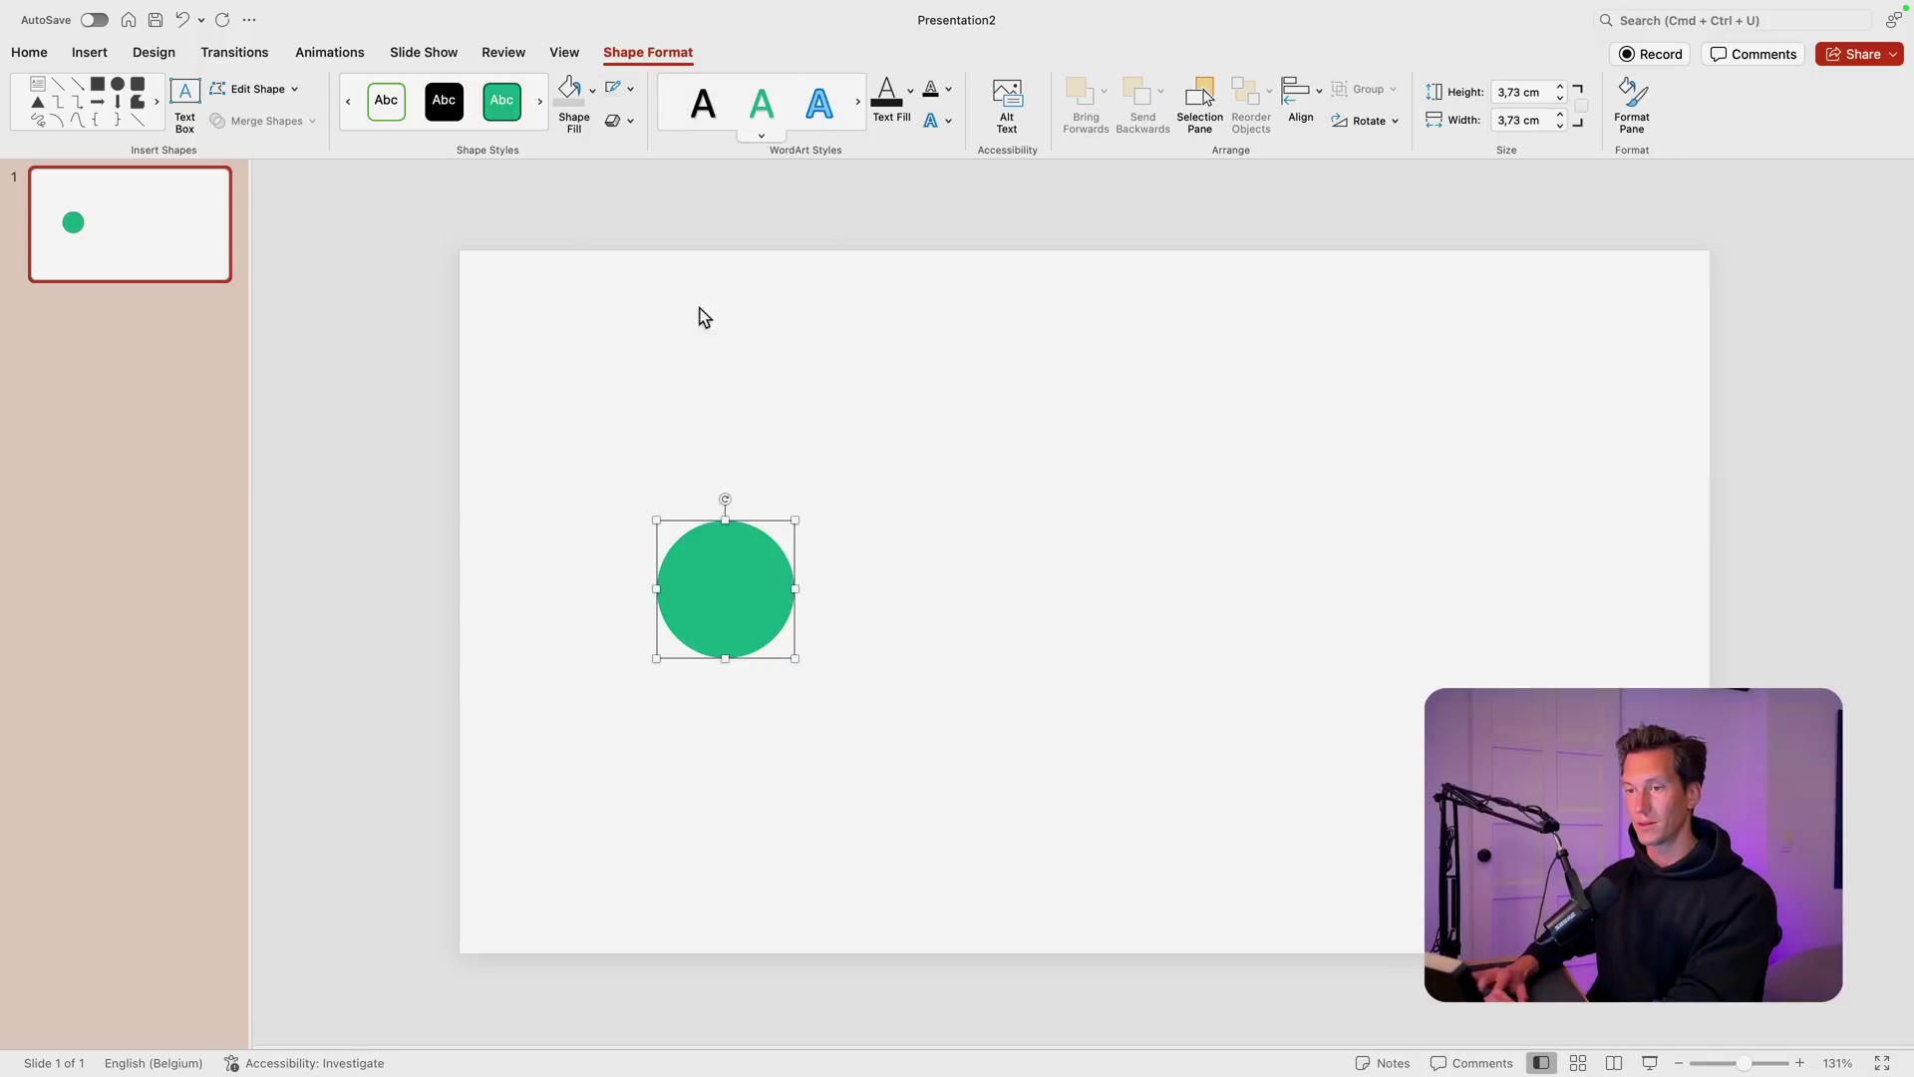
Step: Fill the circle with a linear green-to-blue gradient at a 0° angle
right_click(738, 580)
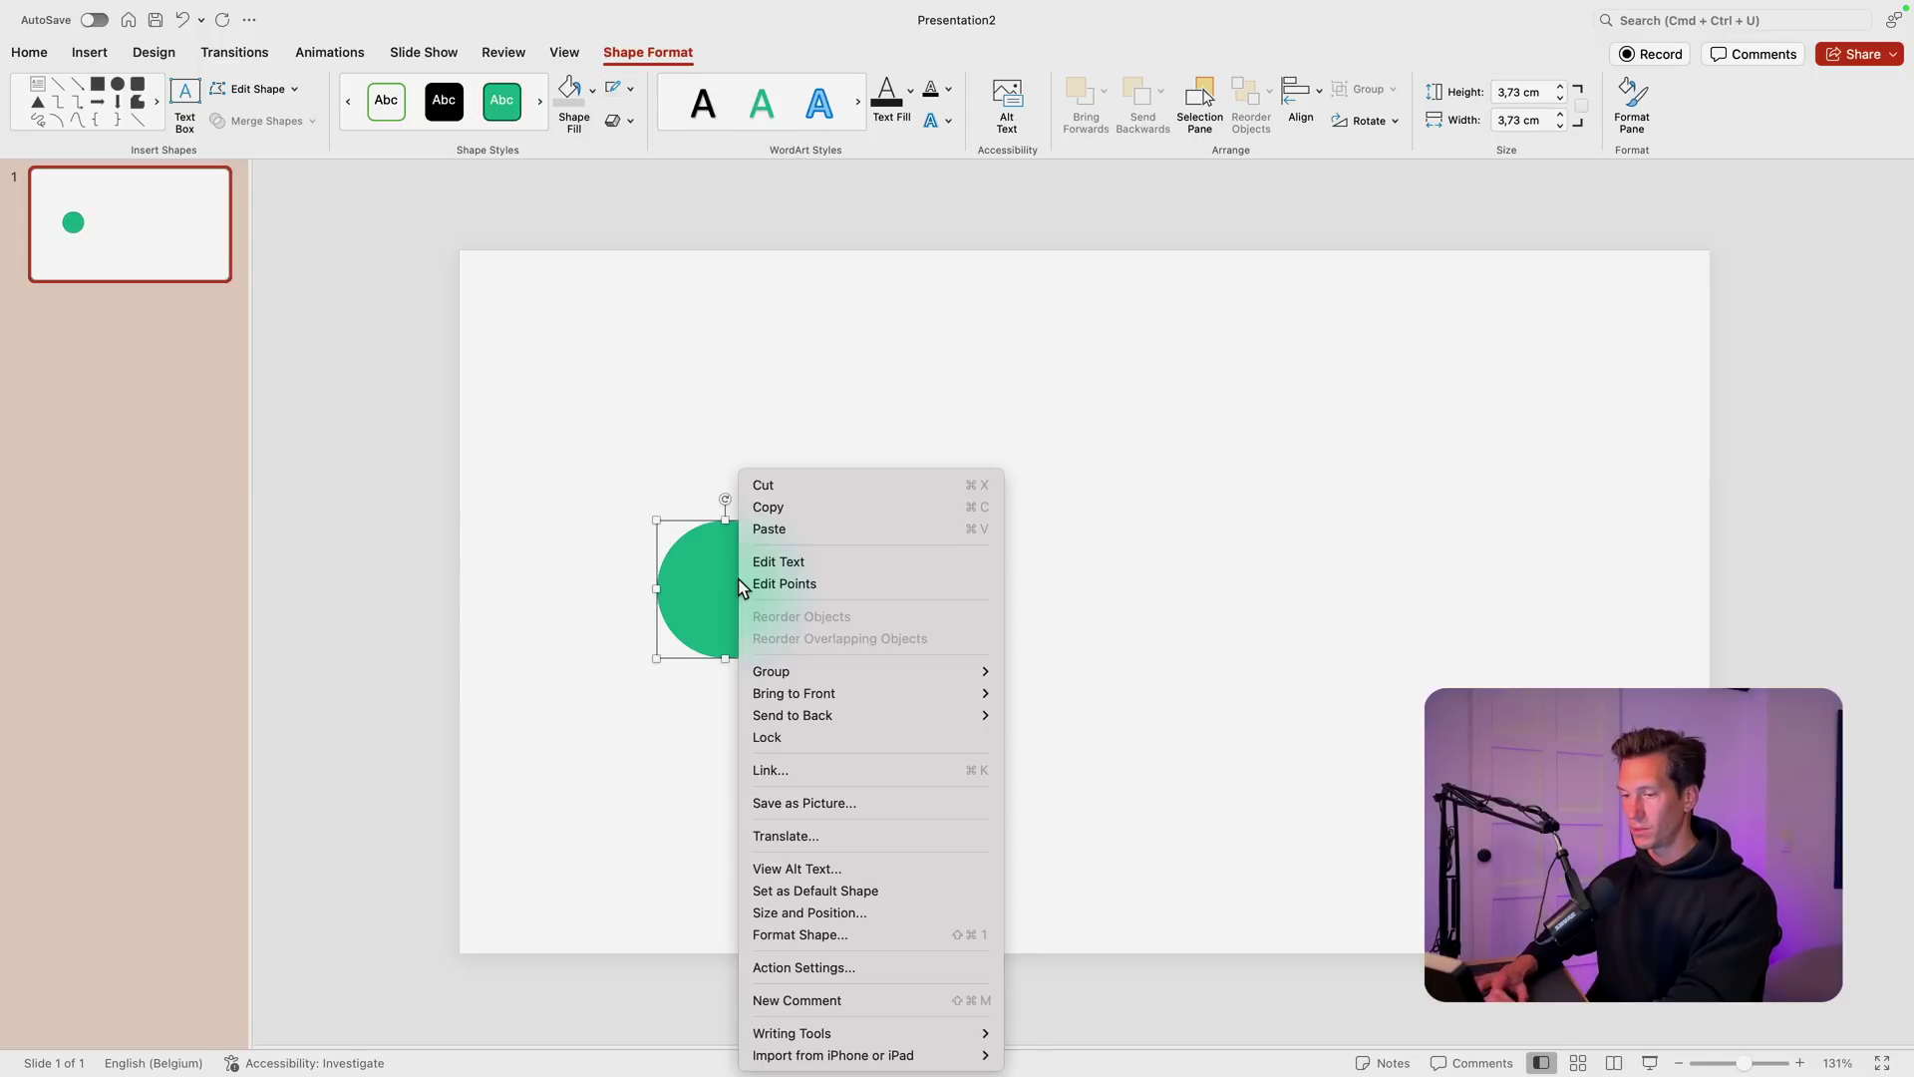
click(877, 935)
click(1642, 292)
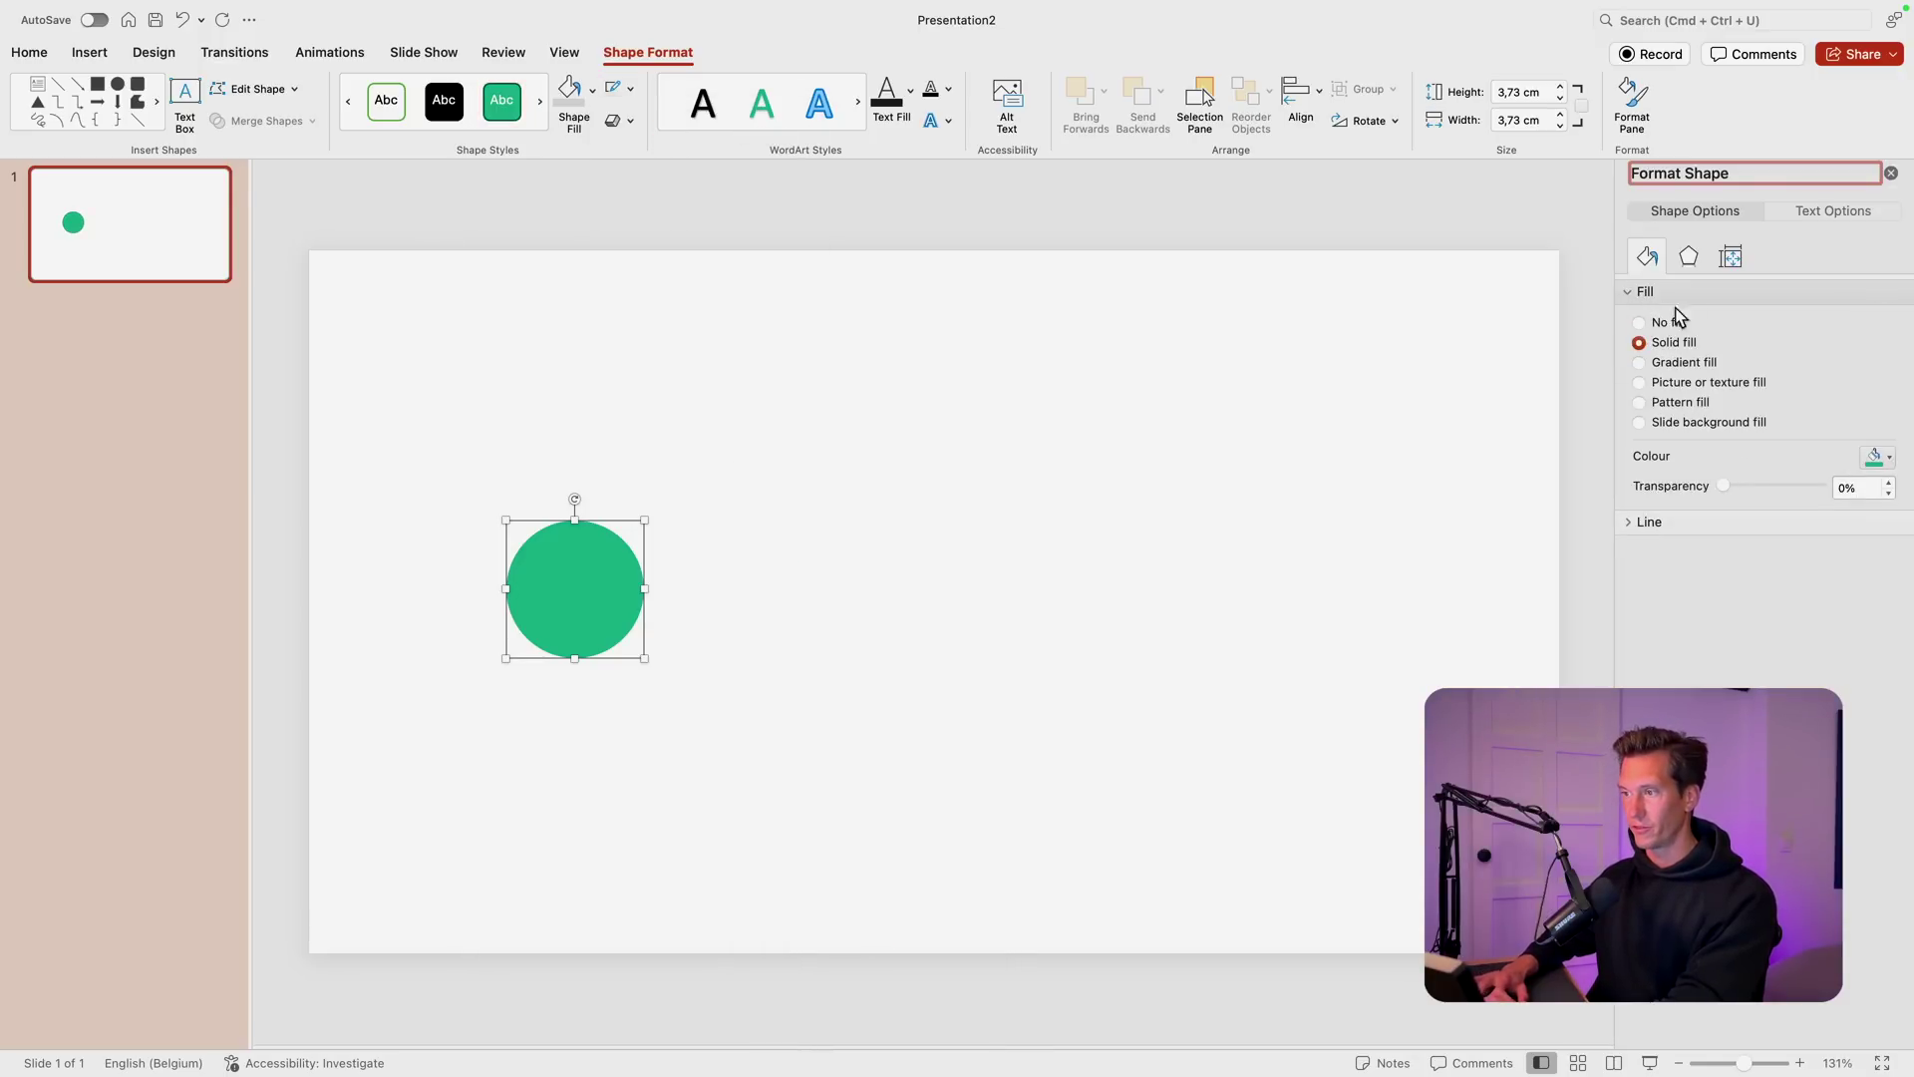
click(1879, 458)
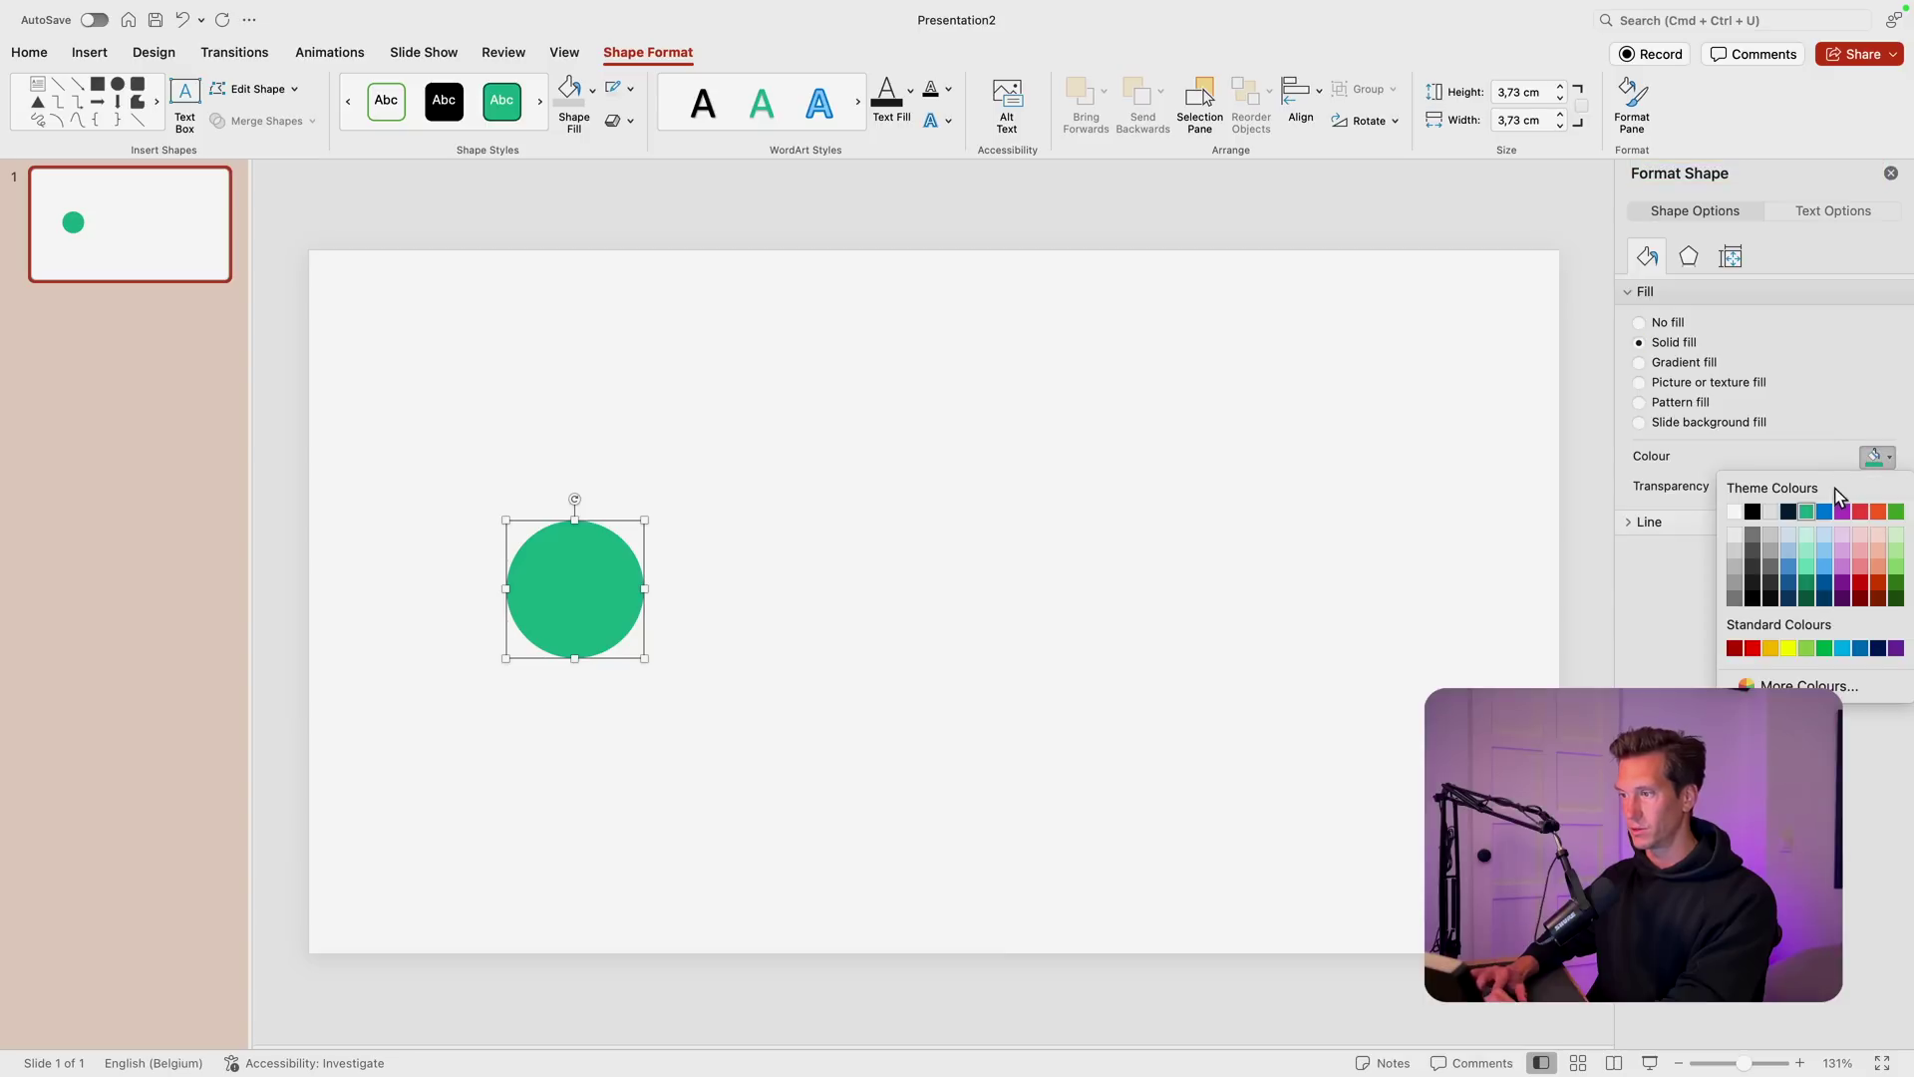
click(1675, 365)
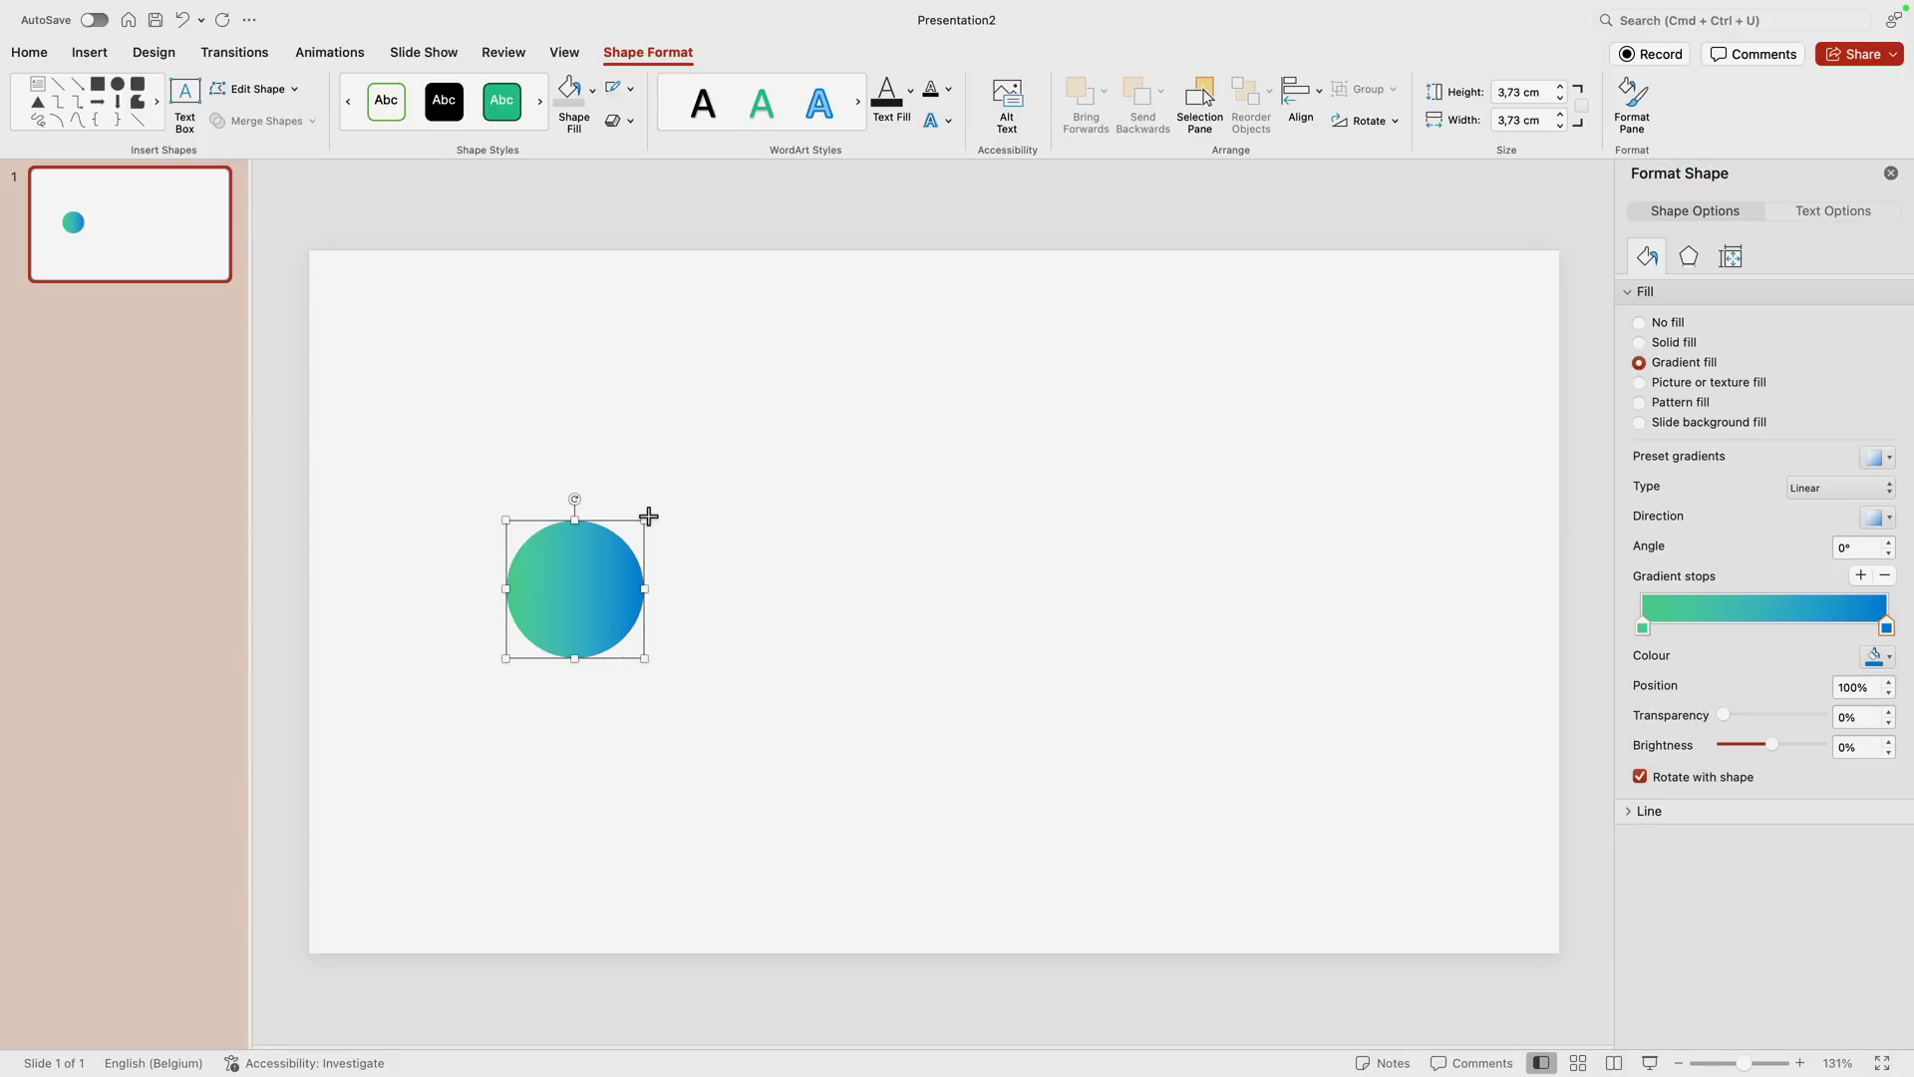
Step: Shrink the circle to 2.97 cm, duplicate it into four circles, and select them all
drag(648, 515, 618, 548)
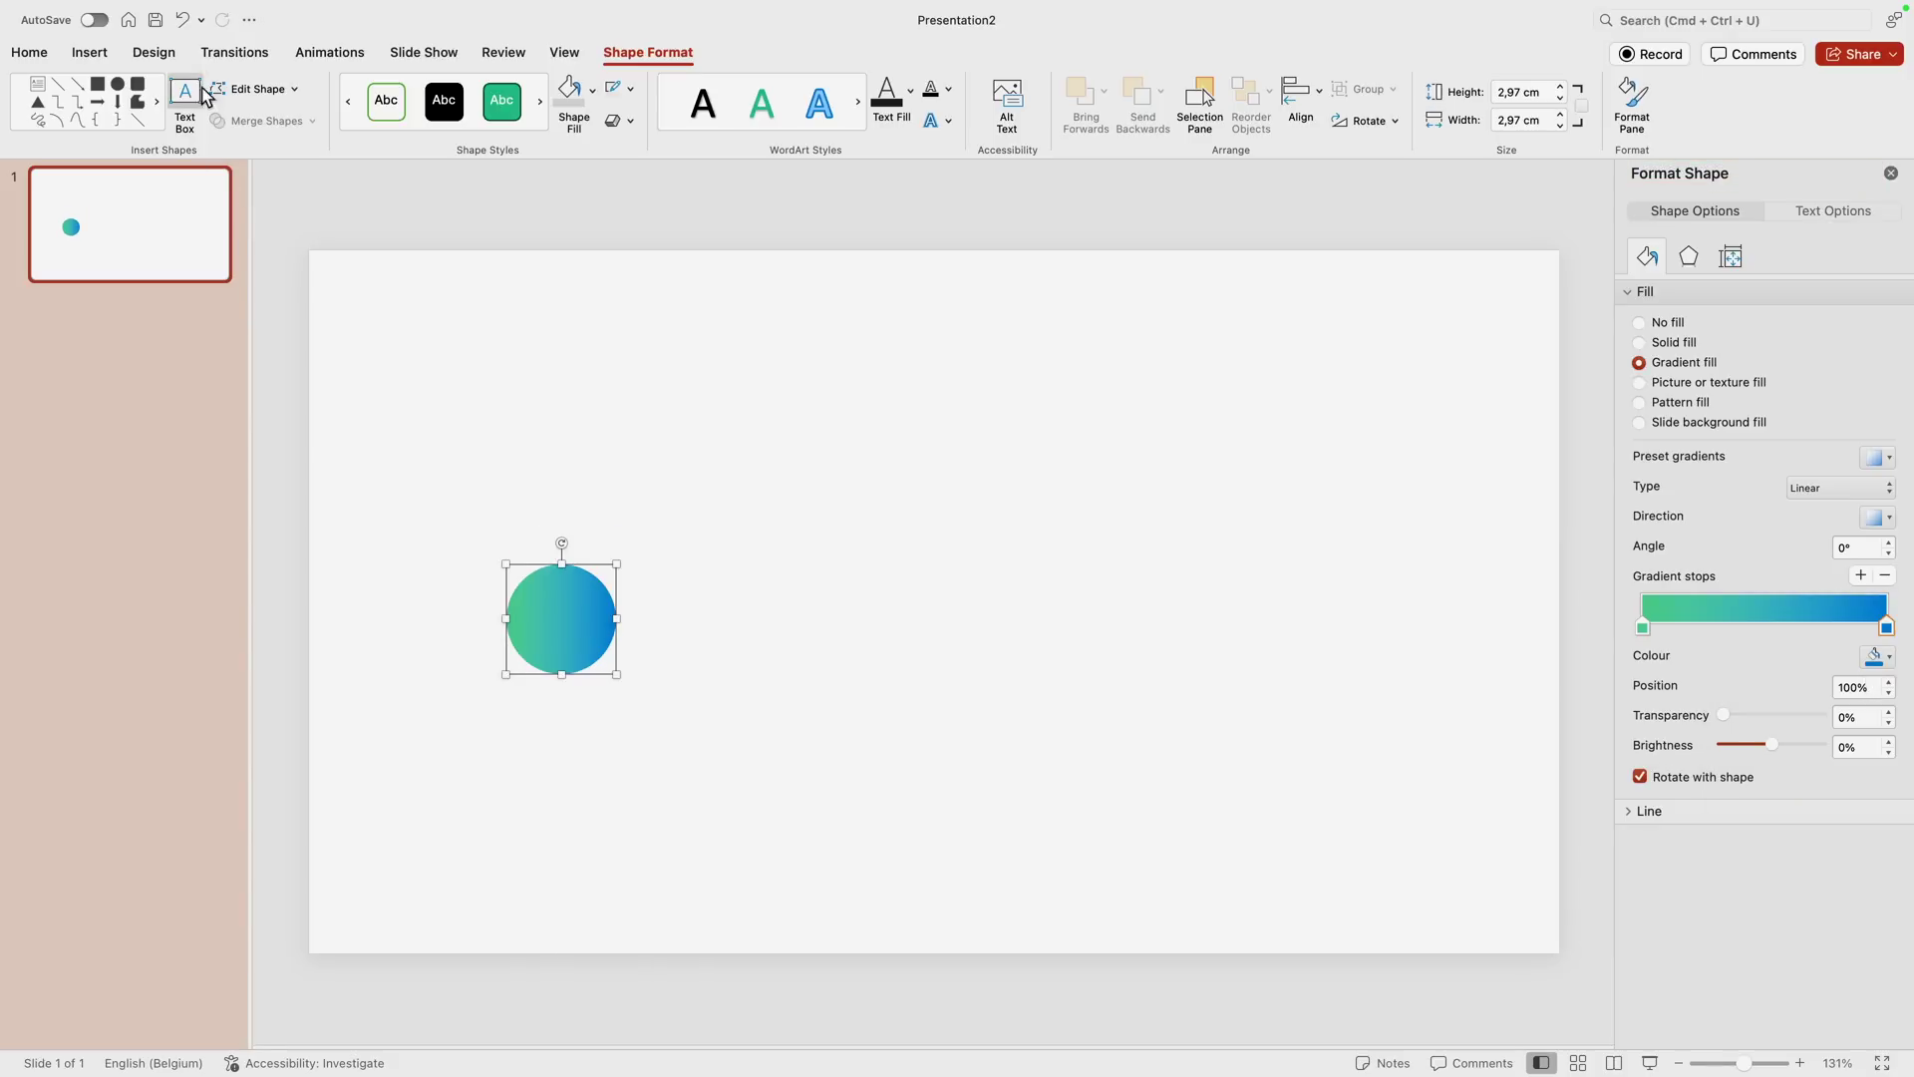
drag(579, 616, 786, 641)
drag(771, 648, 1215, 649)
drag(1415, 754, 279, 496)
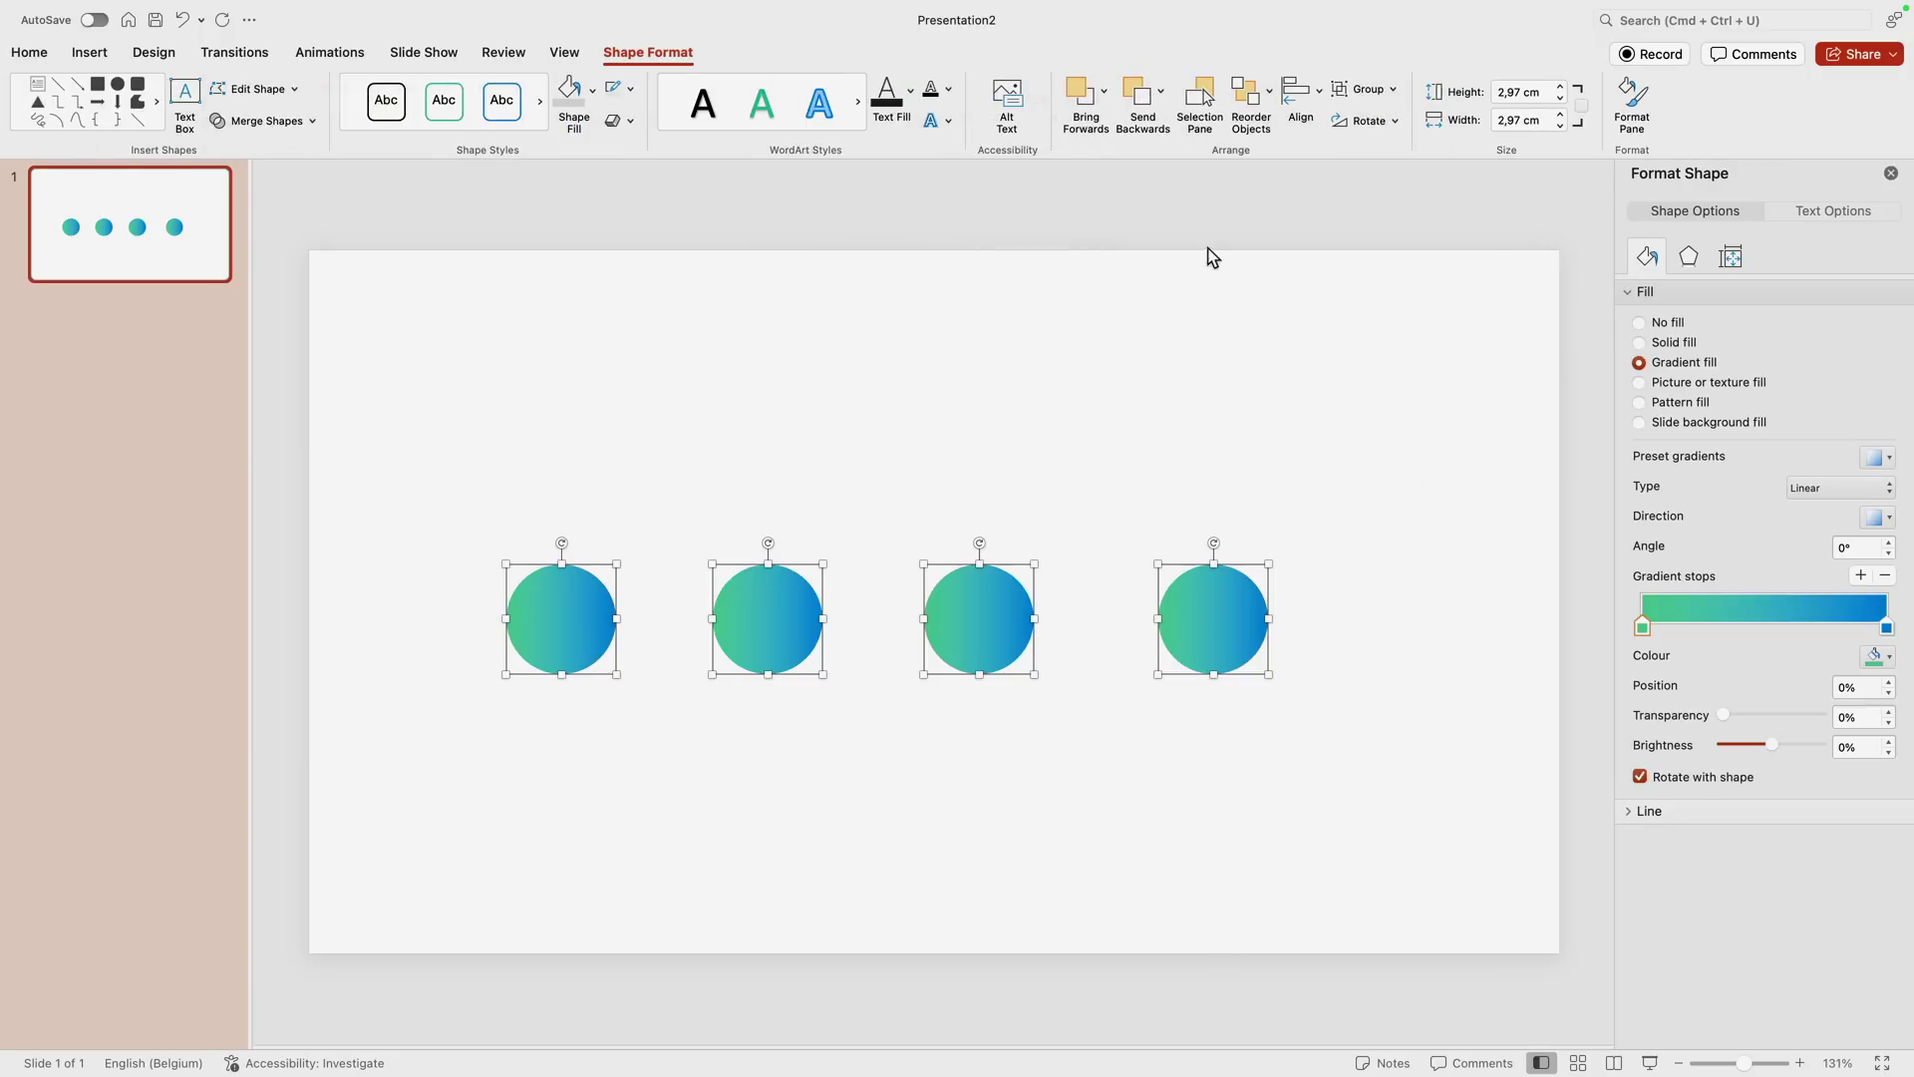
Step: Distribute the four circles horizontally and shift the row to the slide's centre
click(1316, 95)
click(1385, 360)
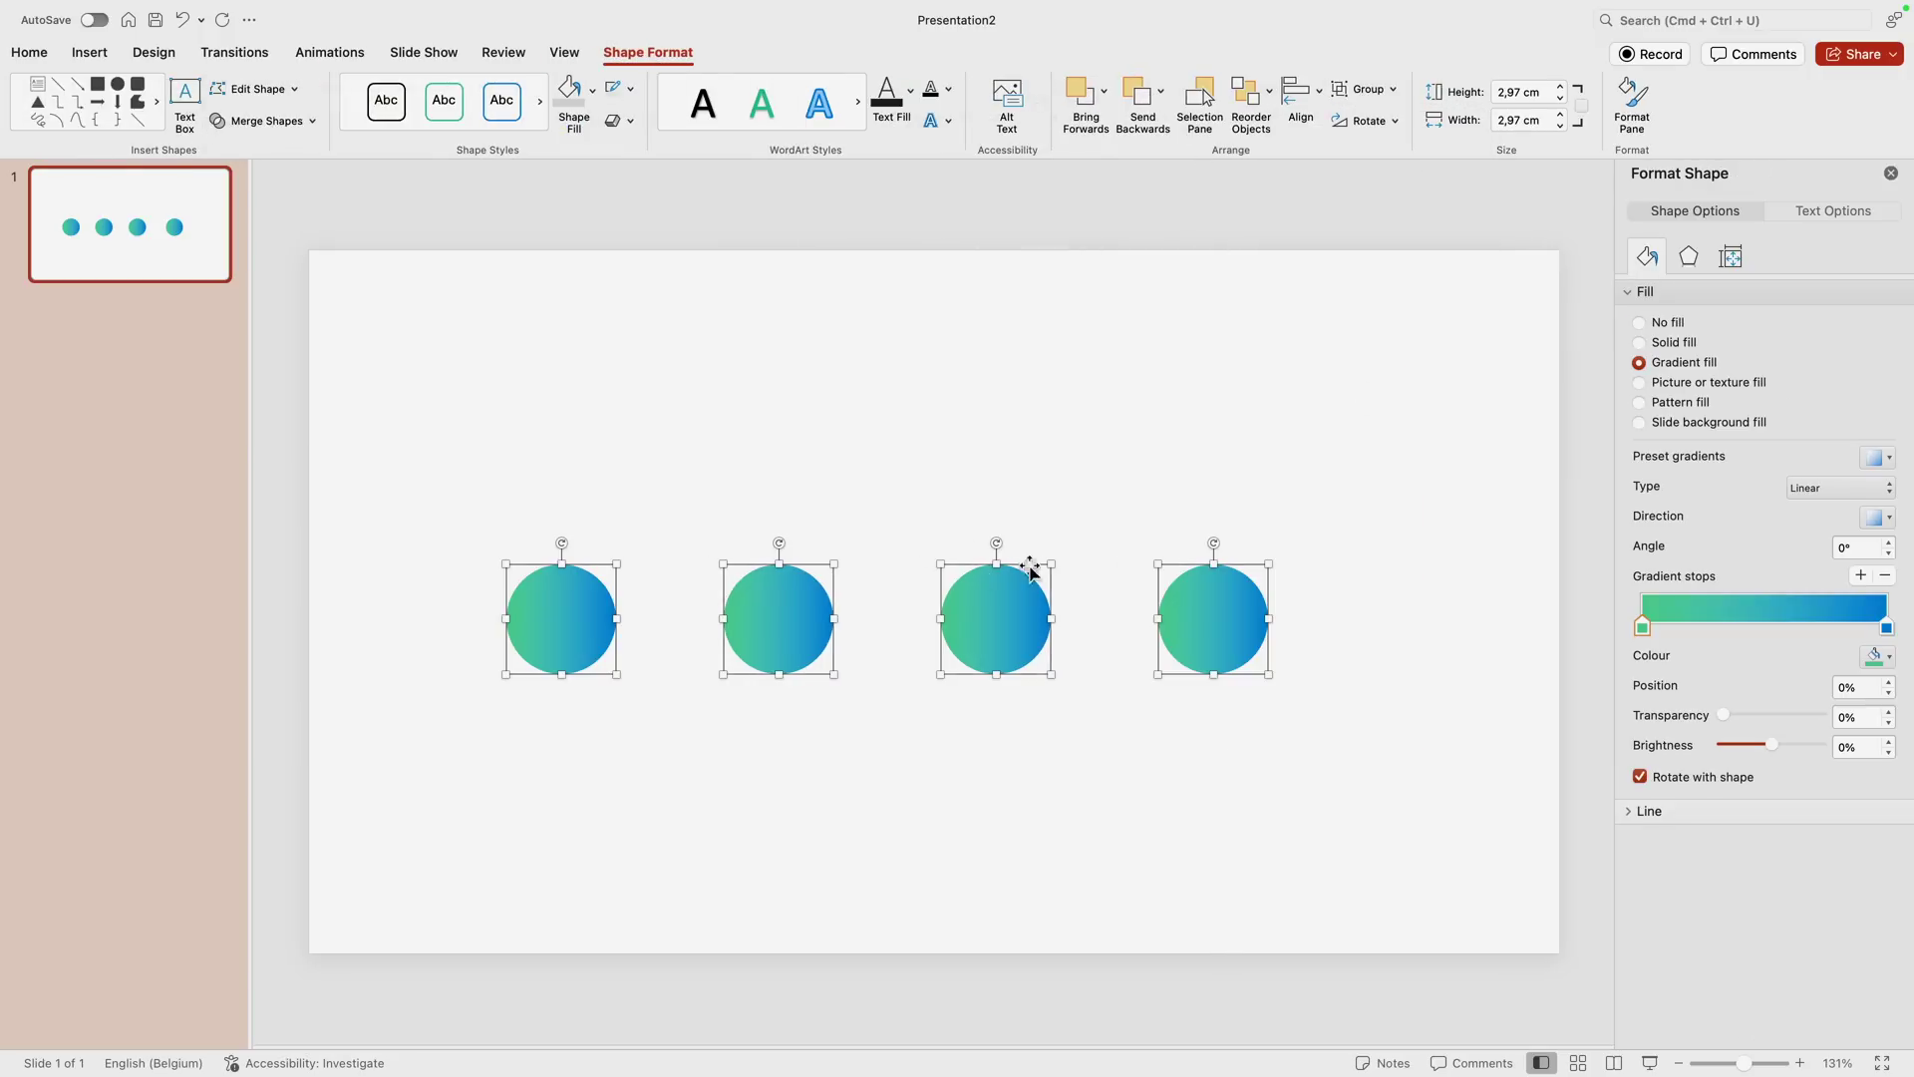
drag(1006, 631, 1048, 631)
click(937, 632)
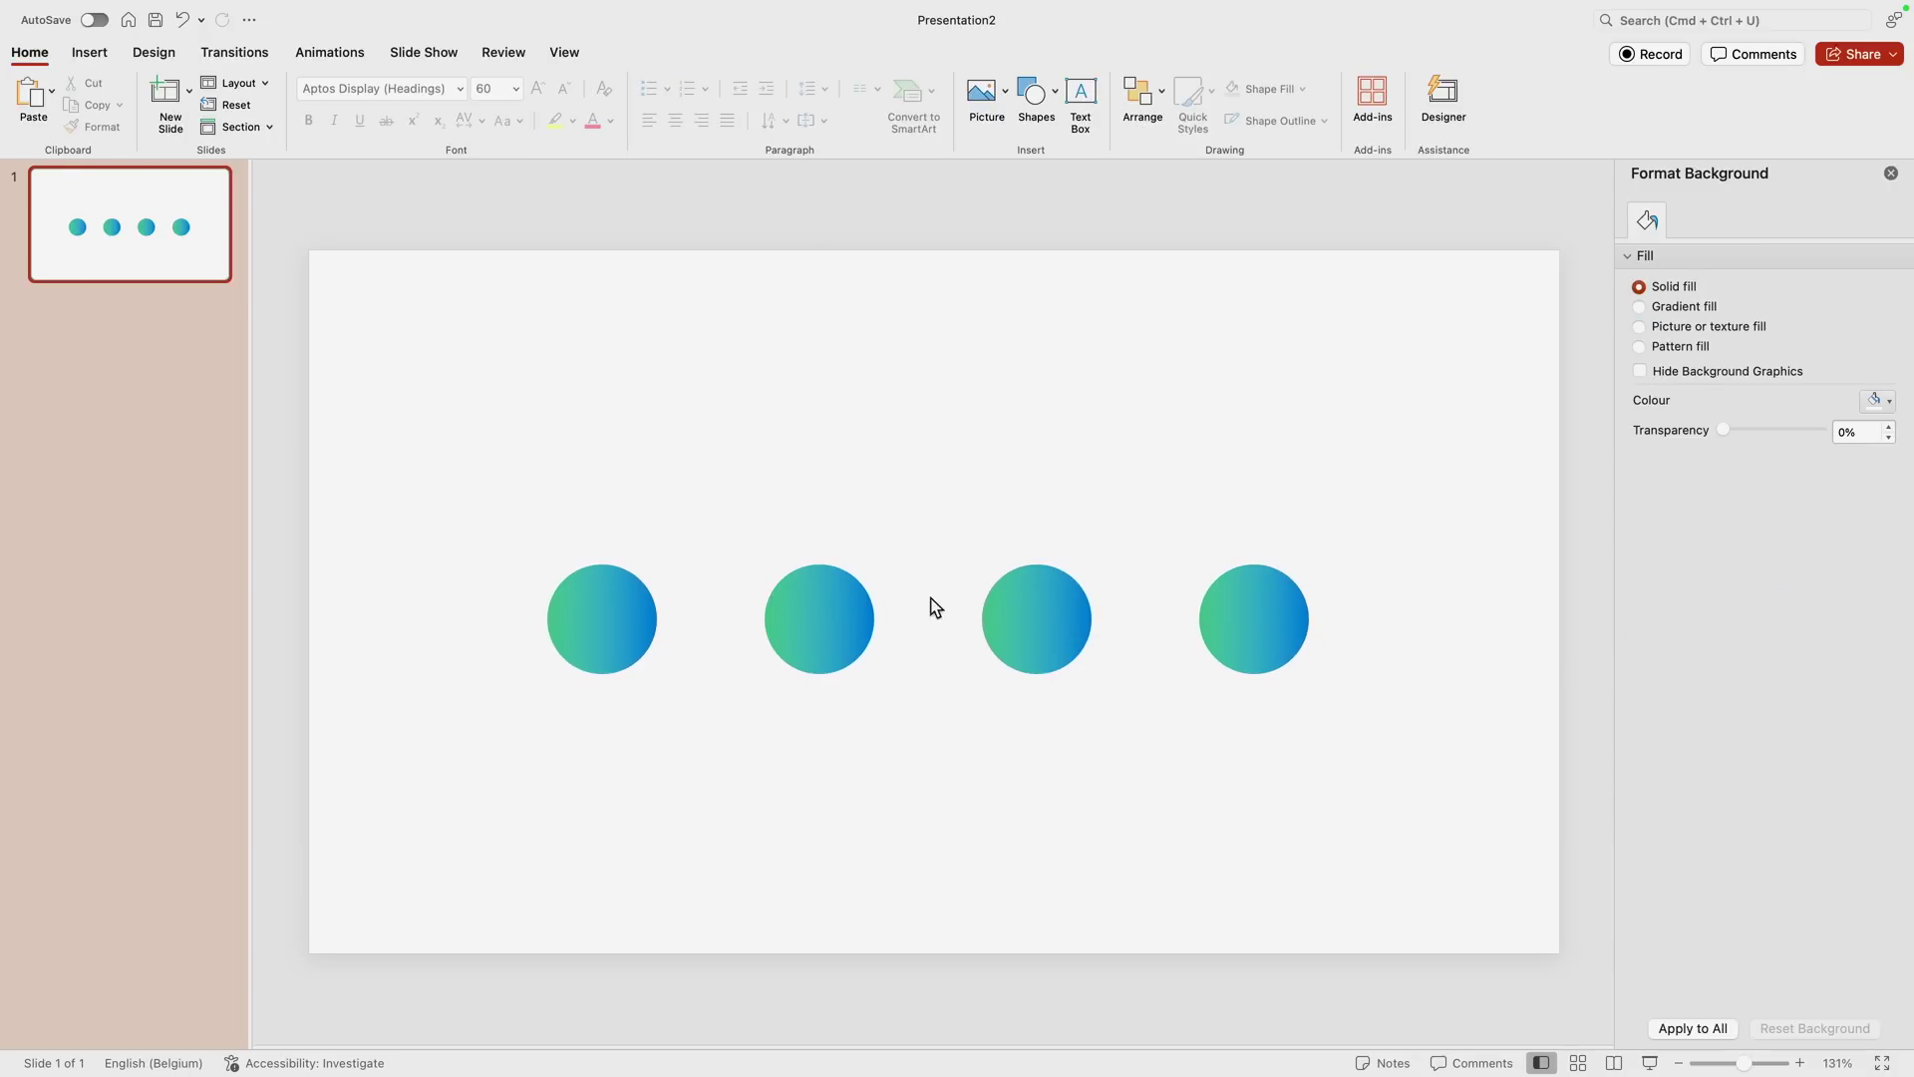
Step: Give the second circle a blue-to-purple gradient by reversing and recolouring its stops
click(769, 622)
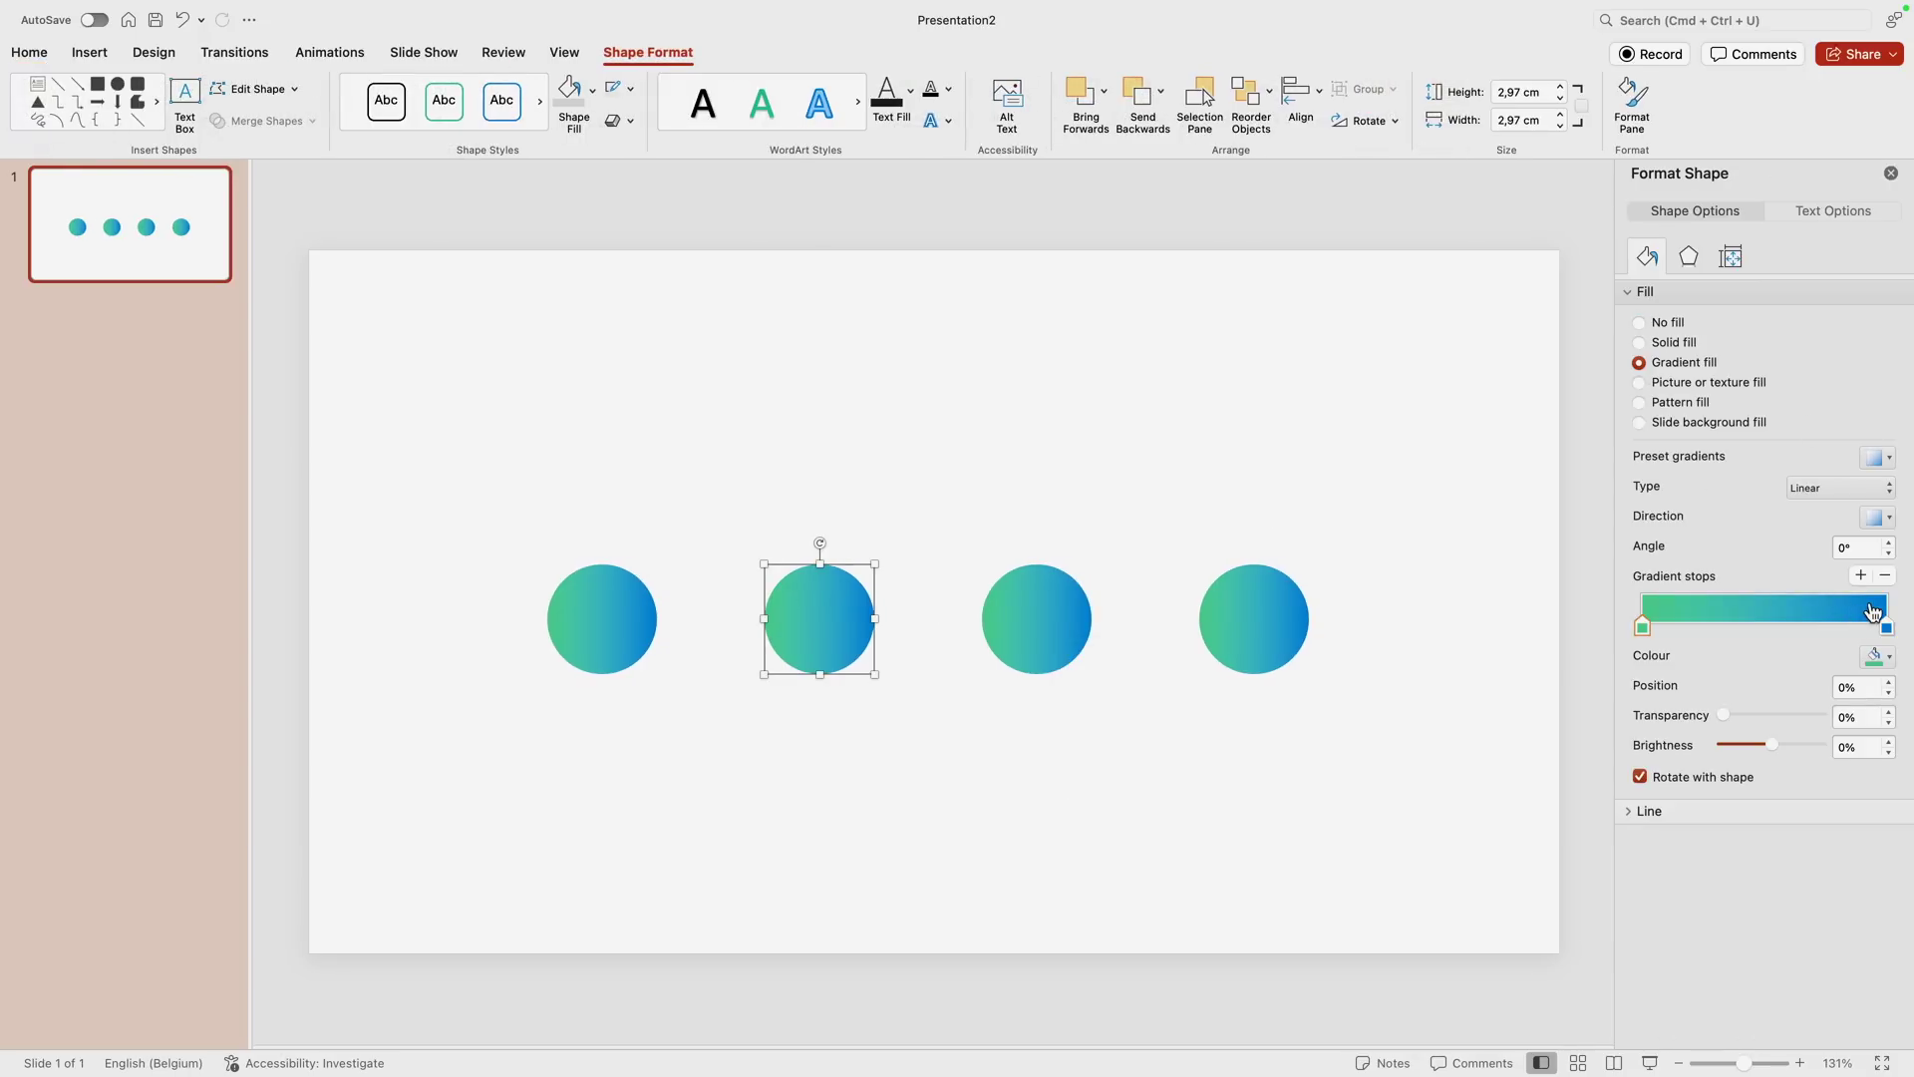
drag(1886, 628, 1581, 632)
click(1880, 655)
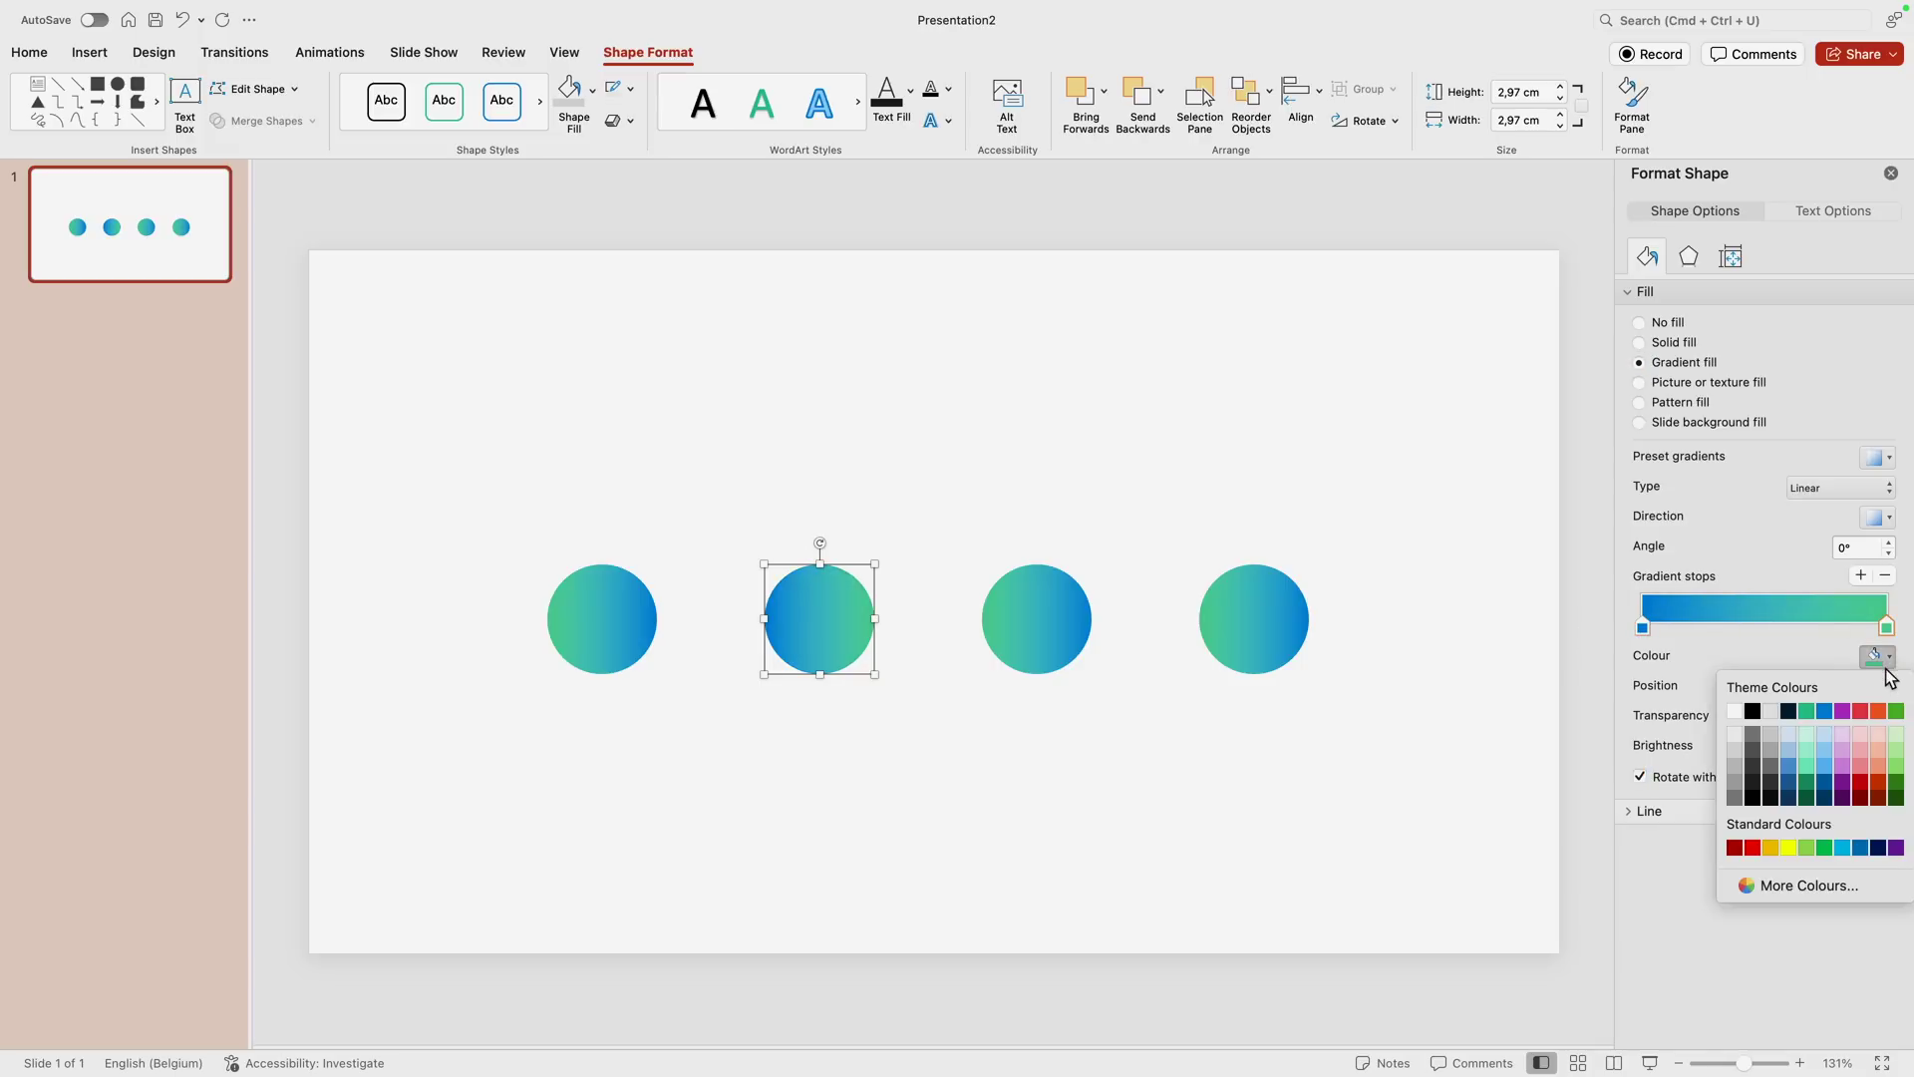
click(1844, 713)
Step: Give the third circle a purple-to-red gradient
click(1063, 659)
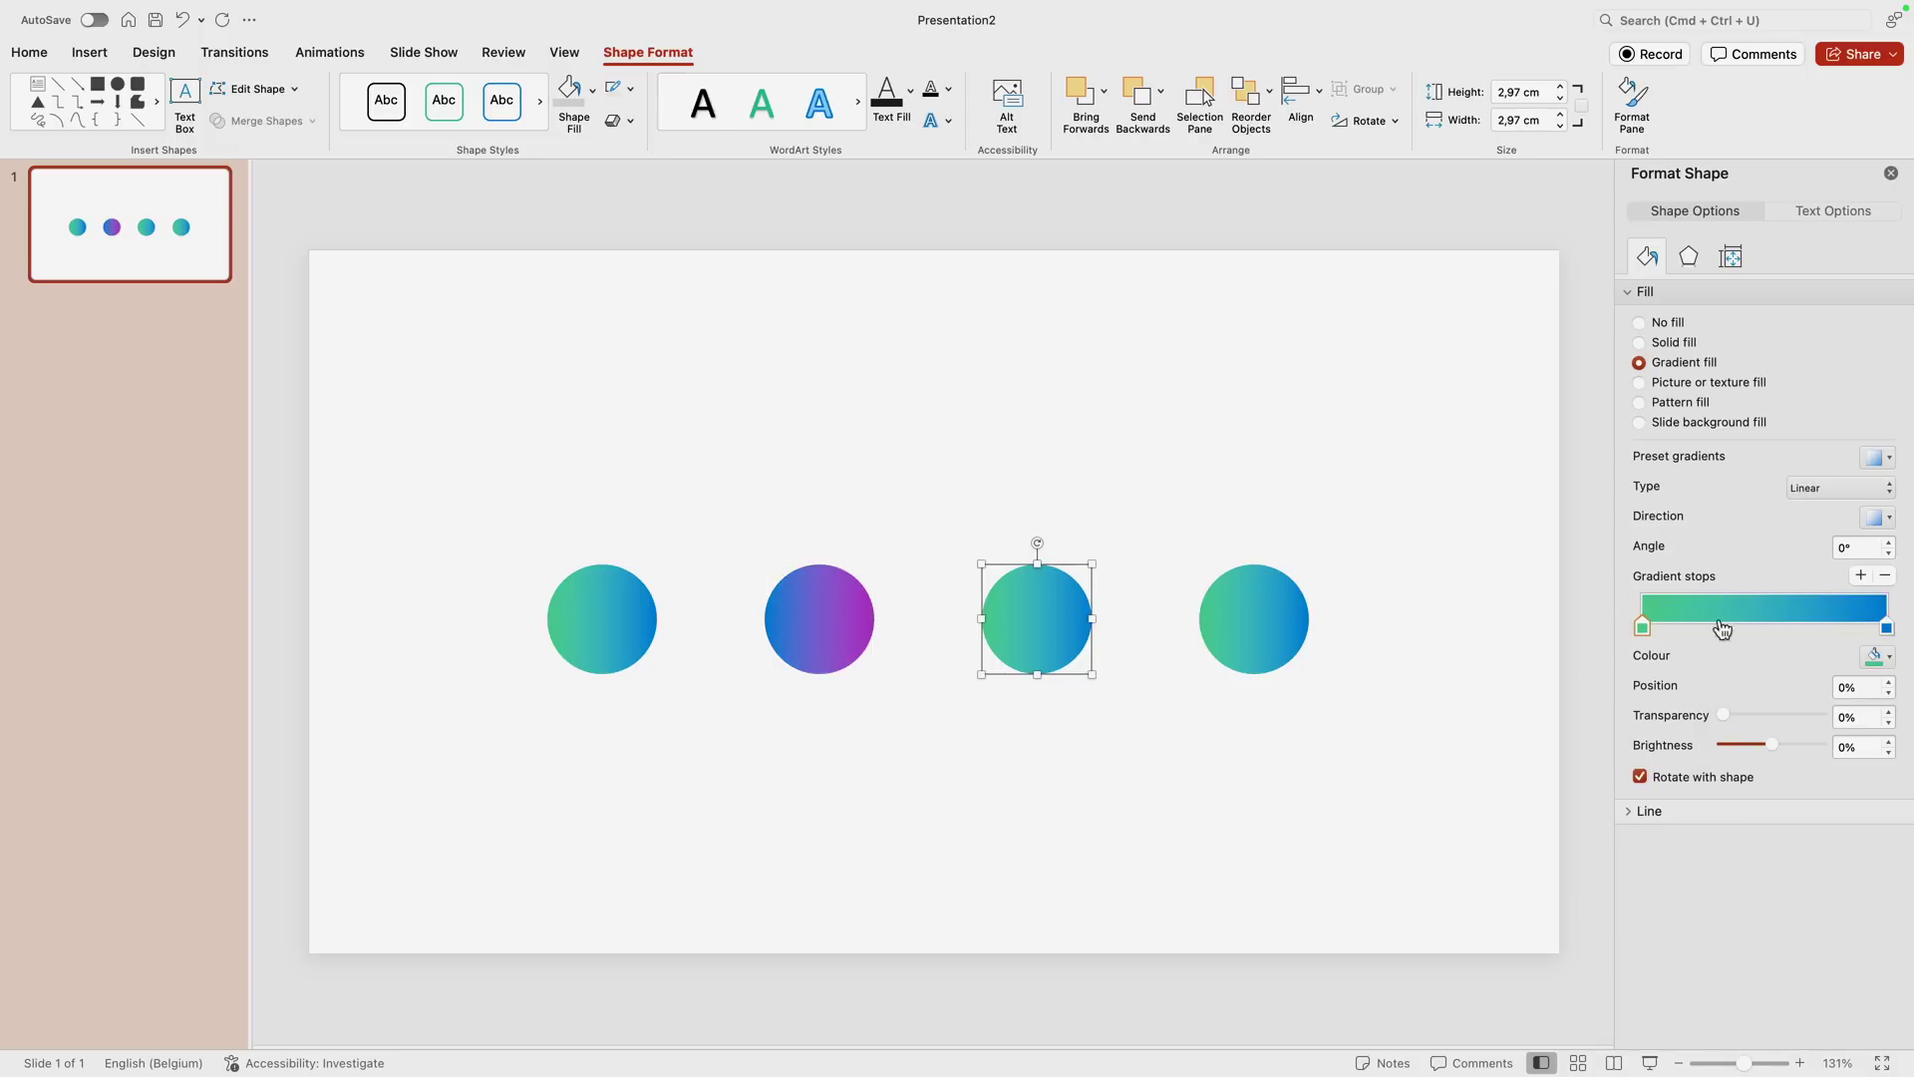
click(1881, 662)
click(1844, 713)
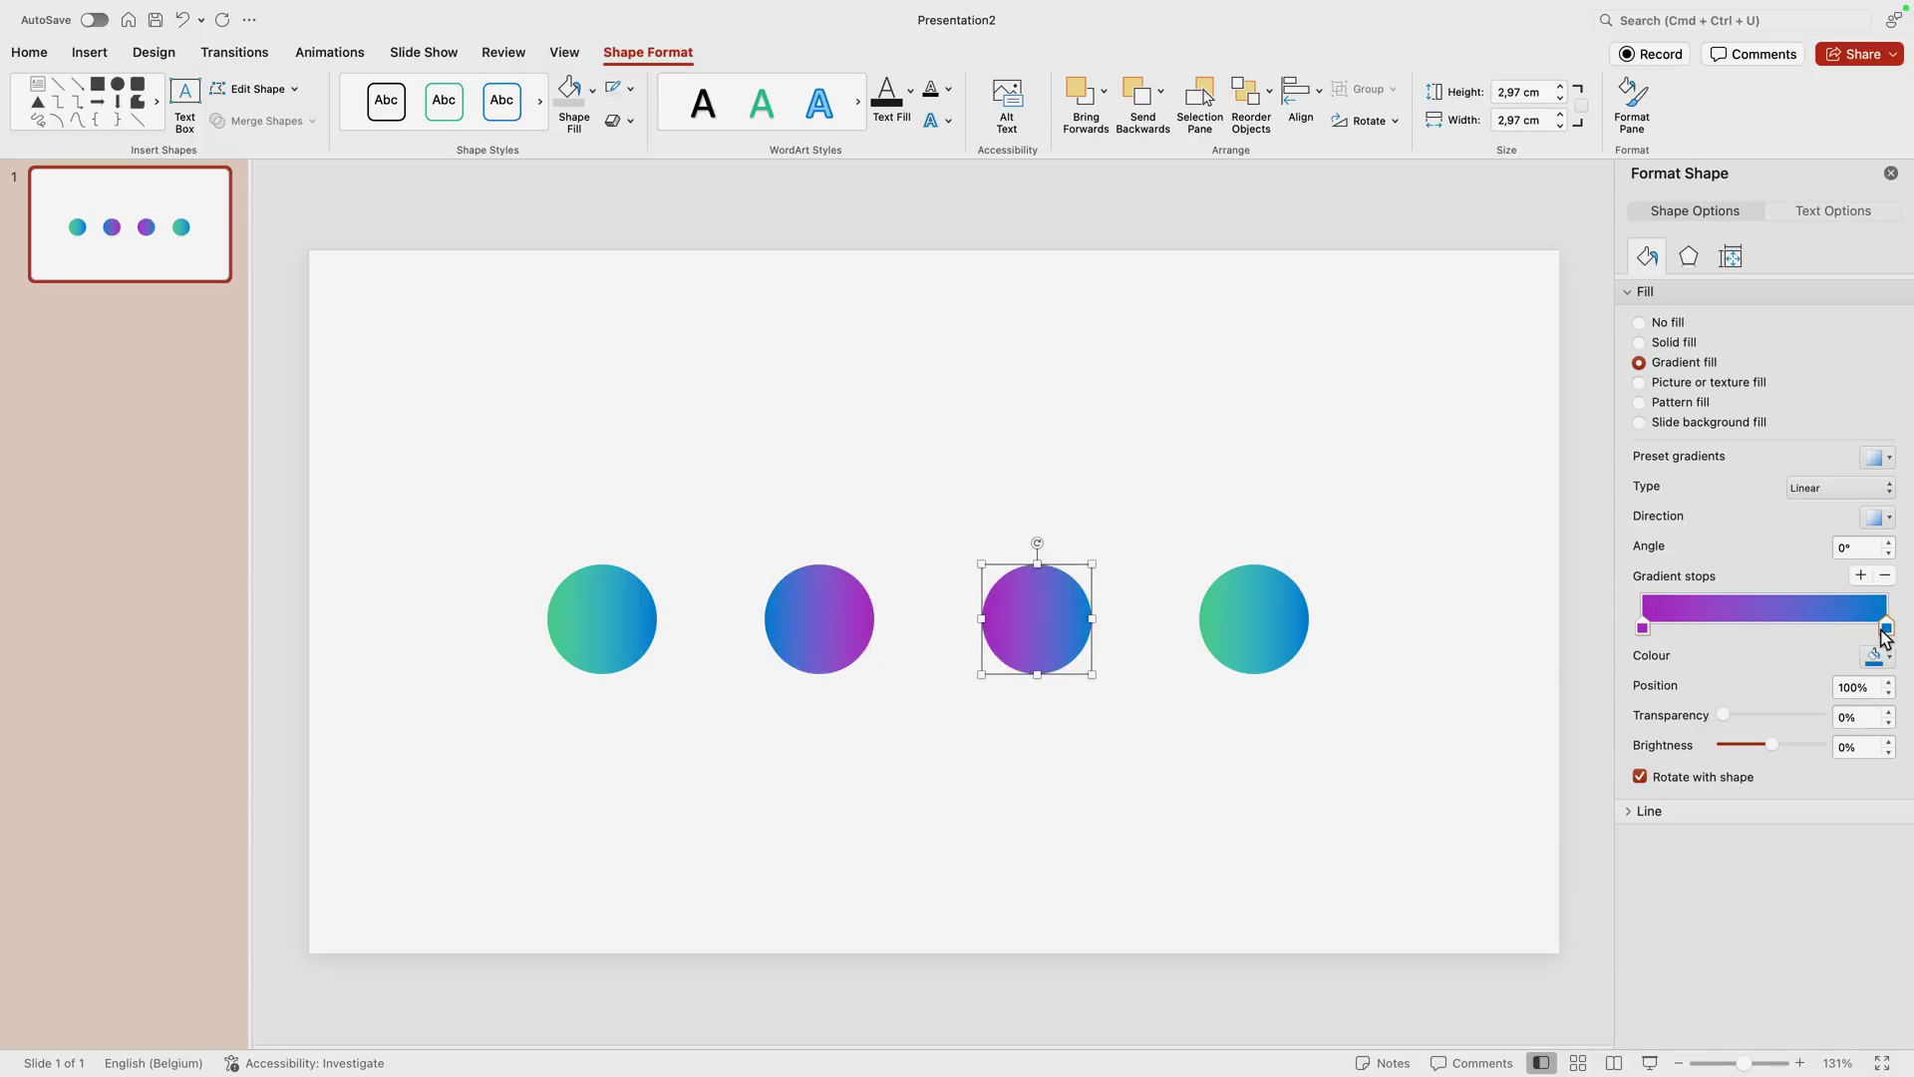
click(1881, 660)
click(1861, 712)
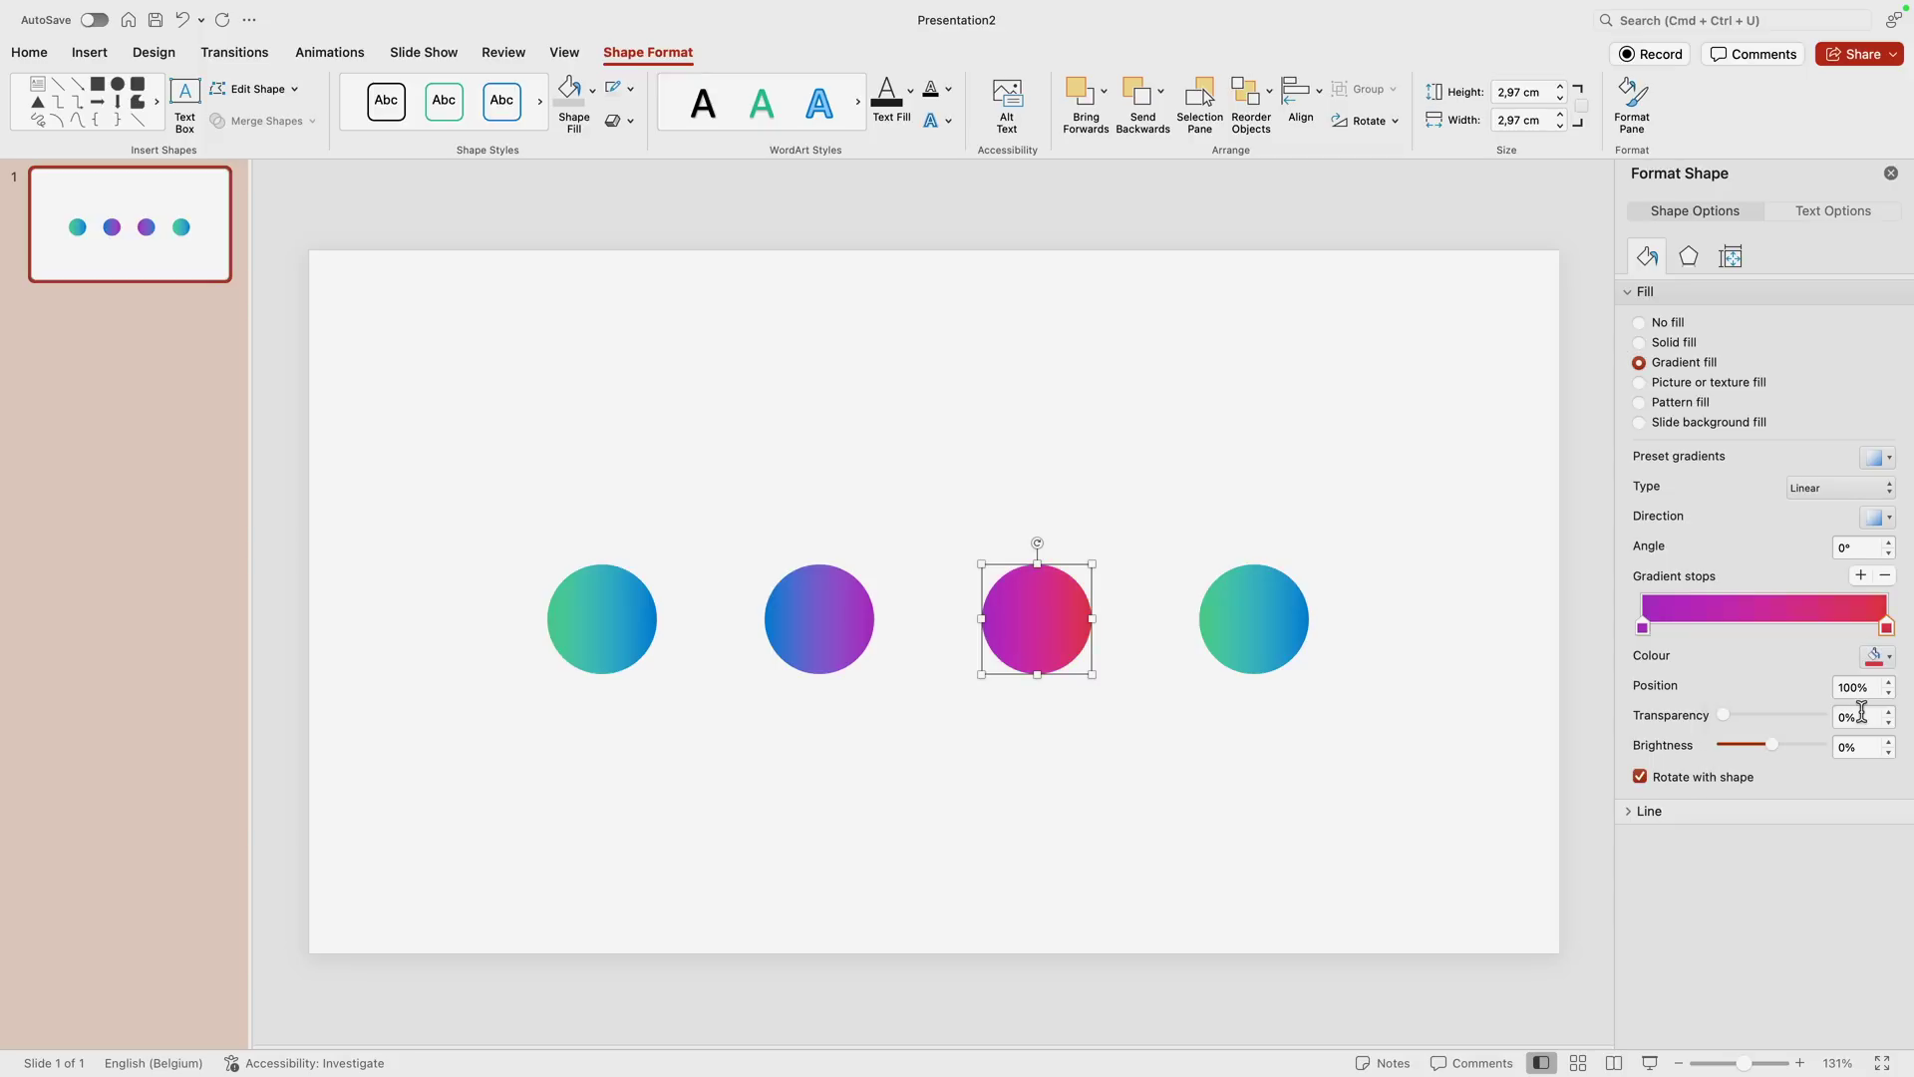
click(1311, 649)
Step: Give the fourth circle a red-to-orange gradient
click(1277, 624)
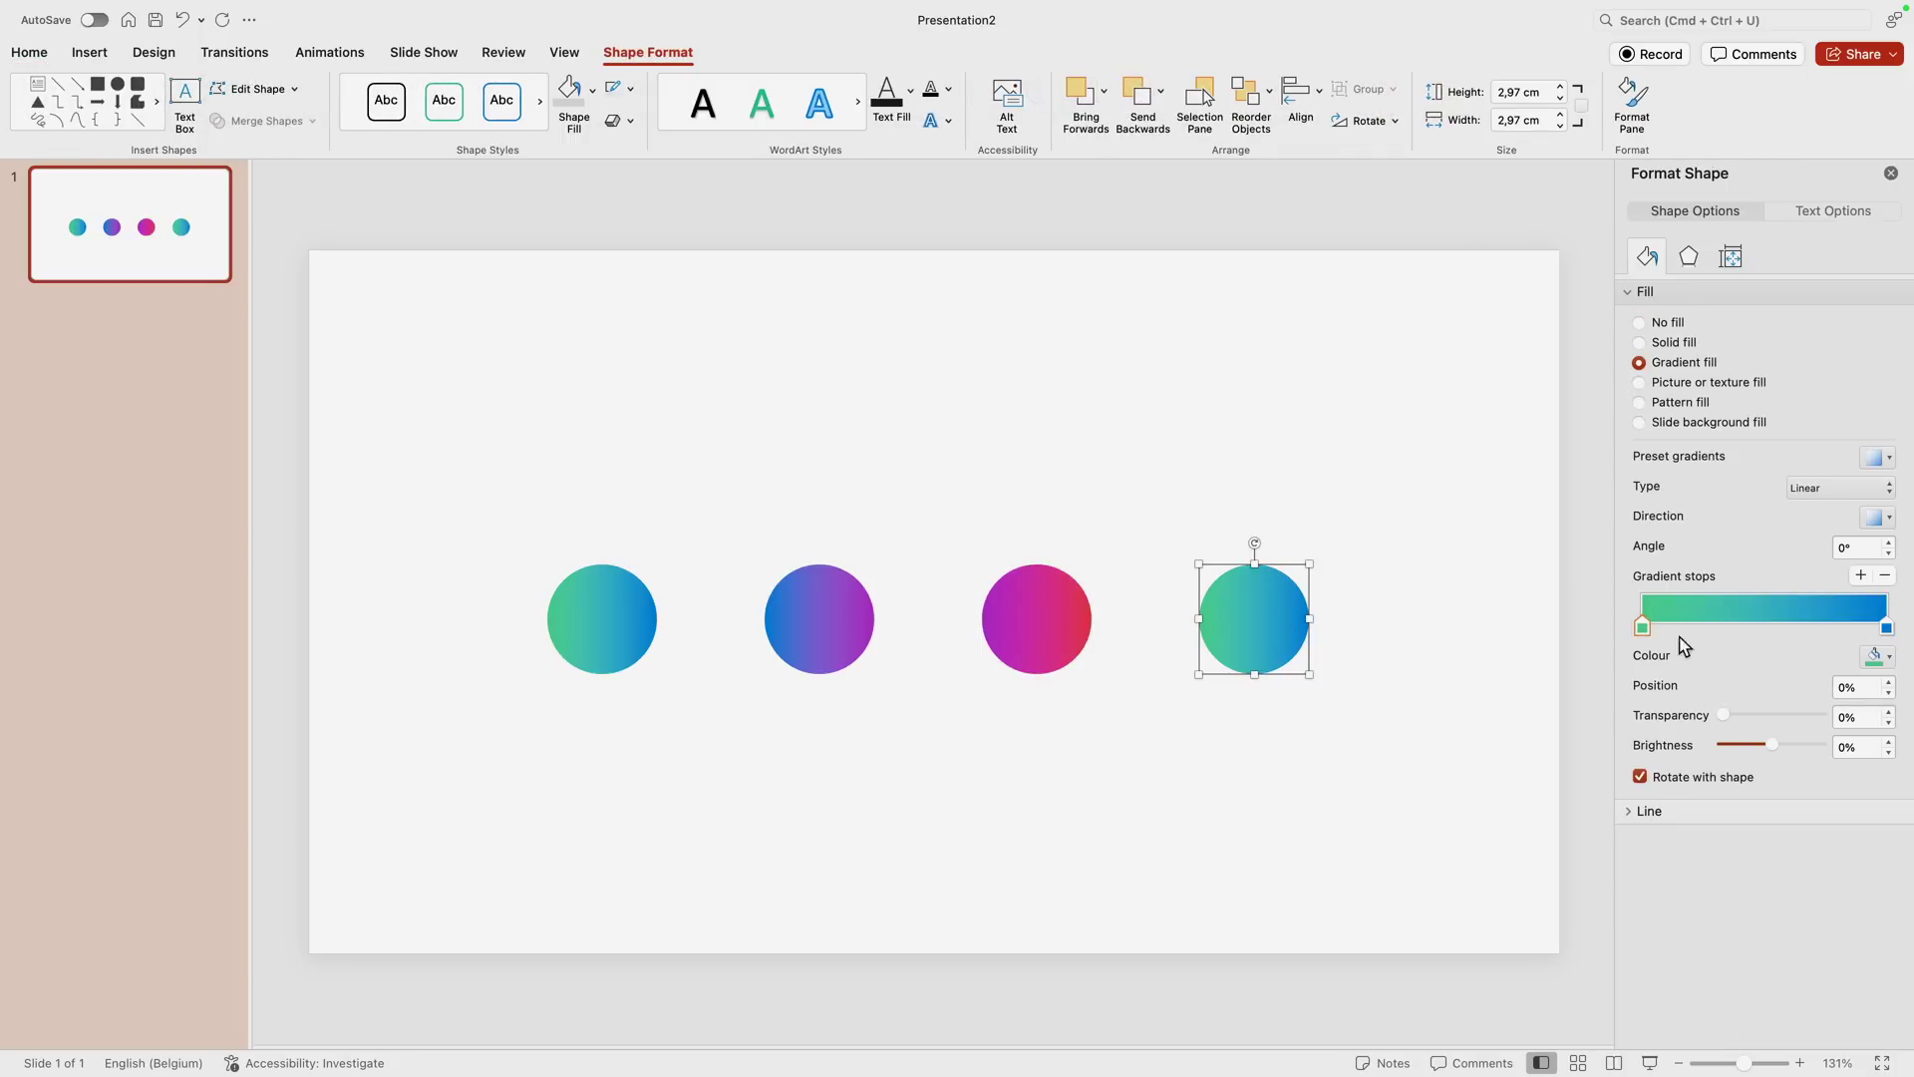
click(1881, 660)
click(1862, 712)
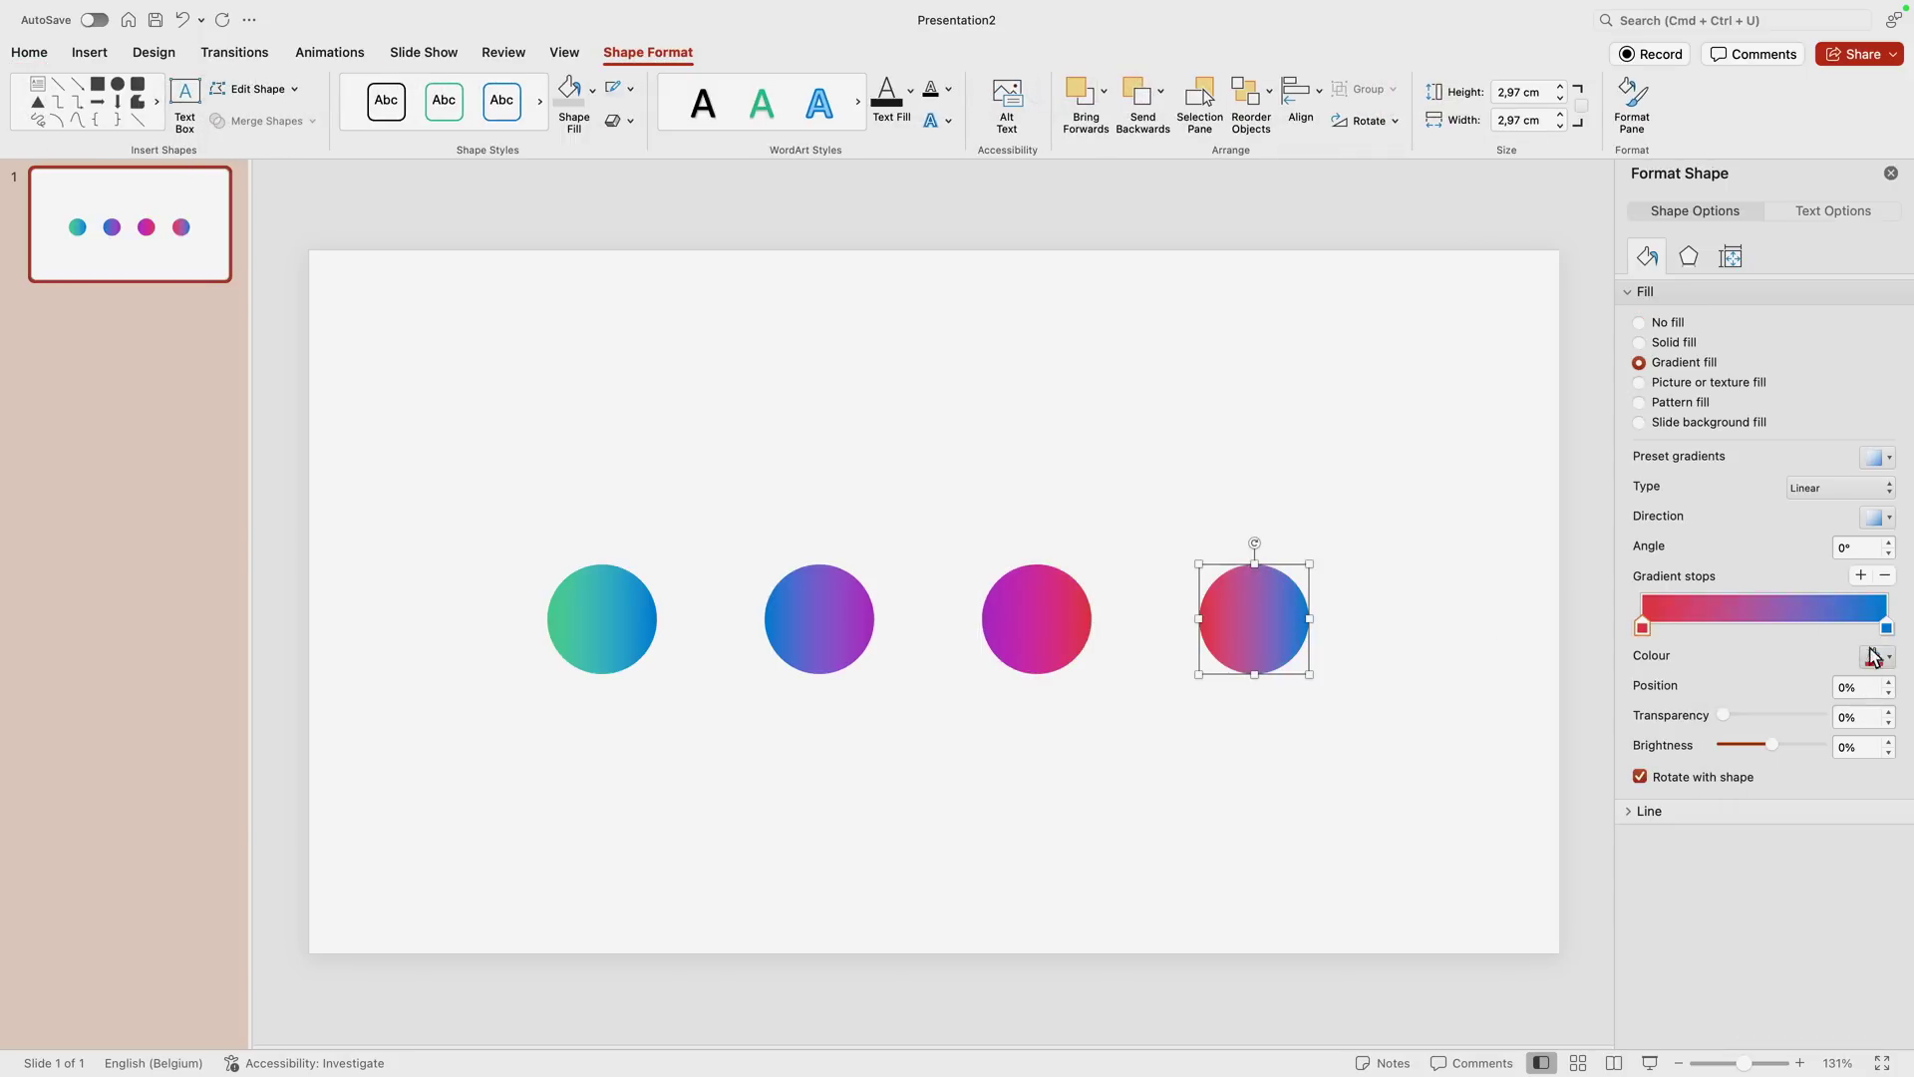
click(1882, 658)
click(1881, 712)
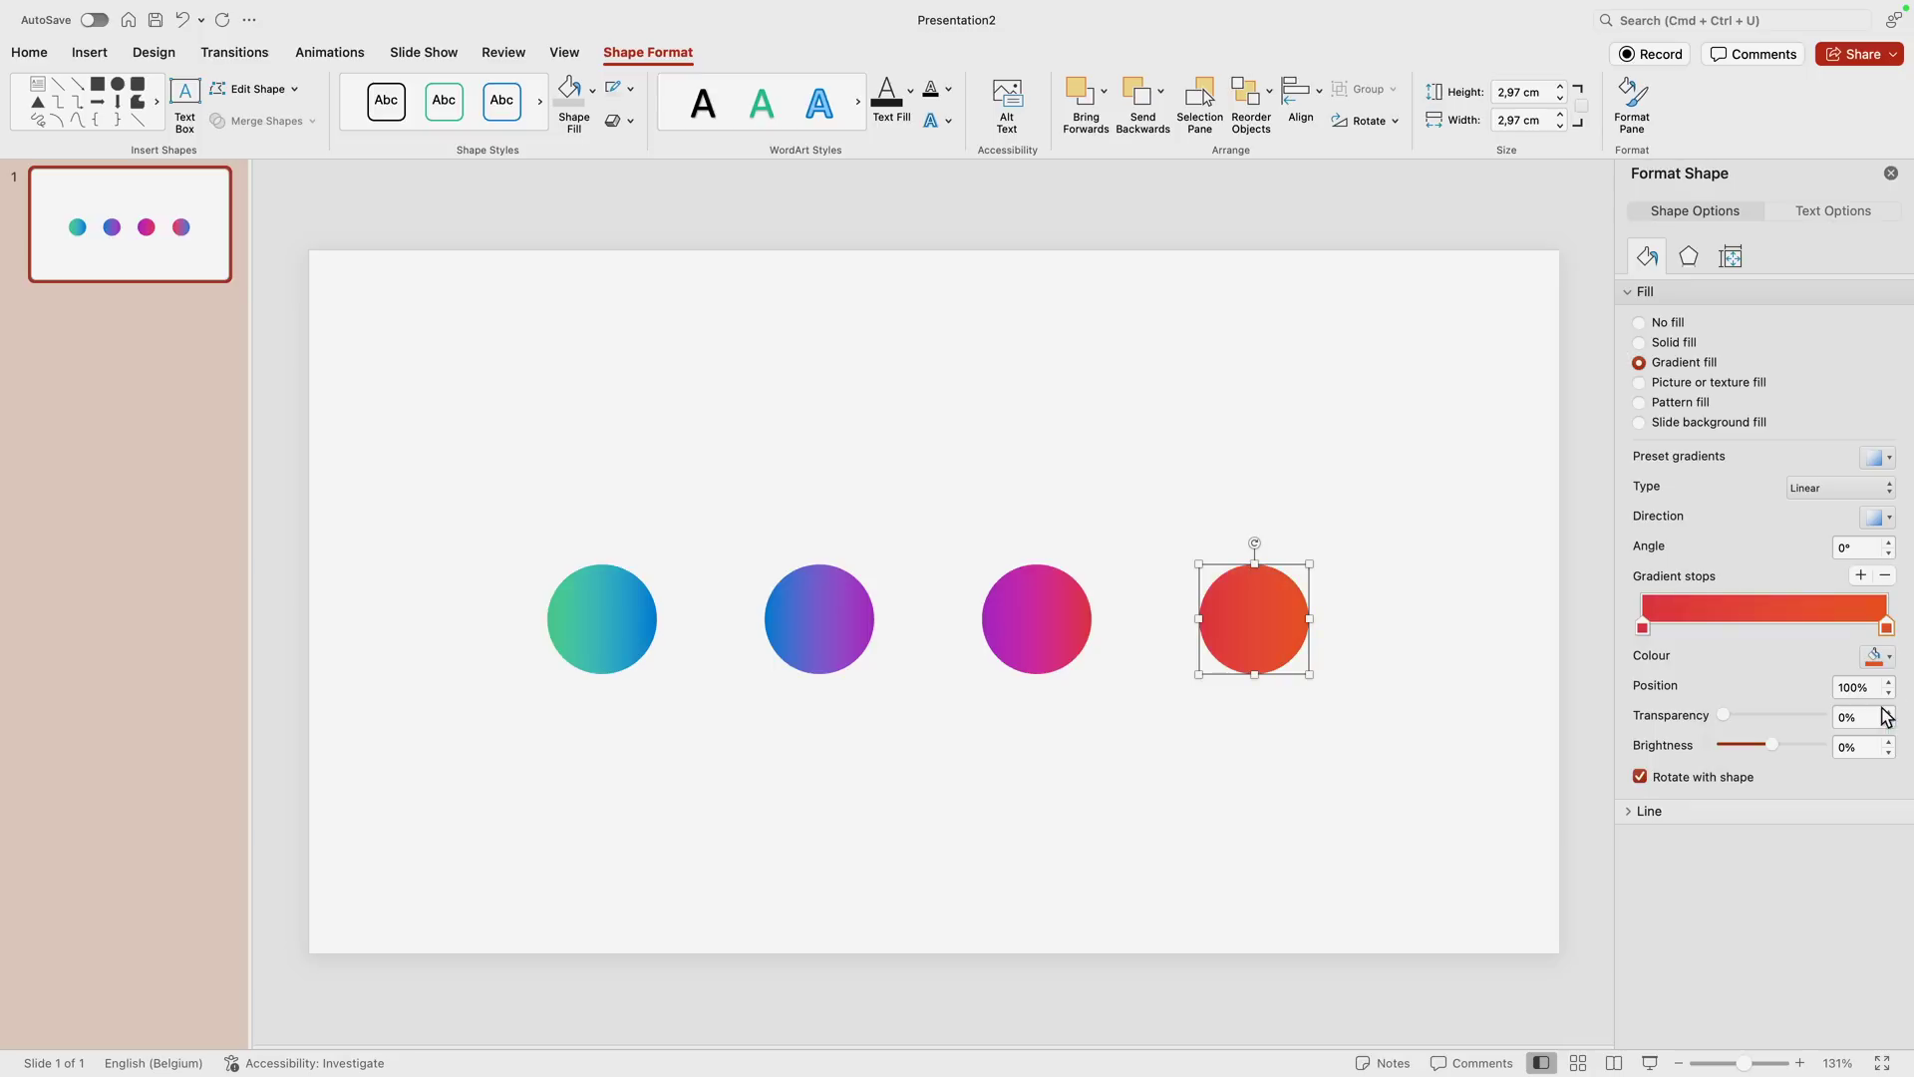
click(1413, 790)
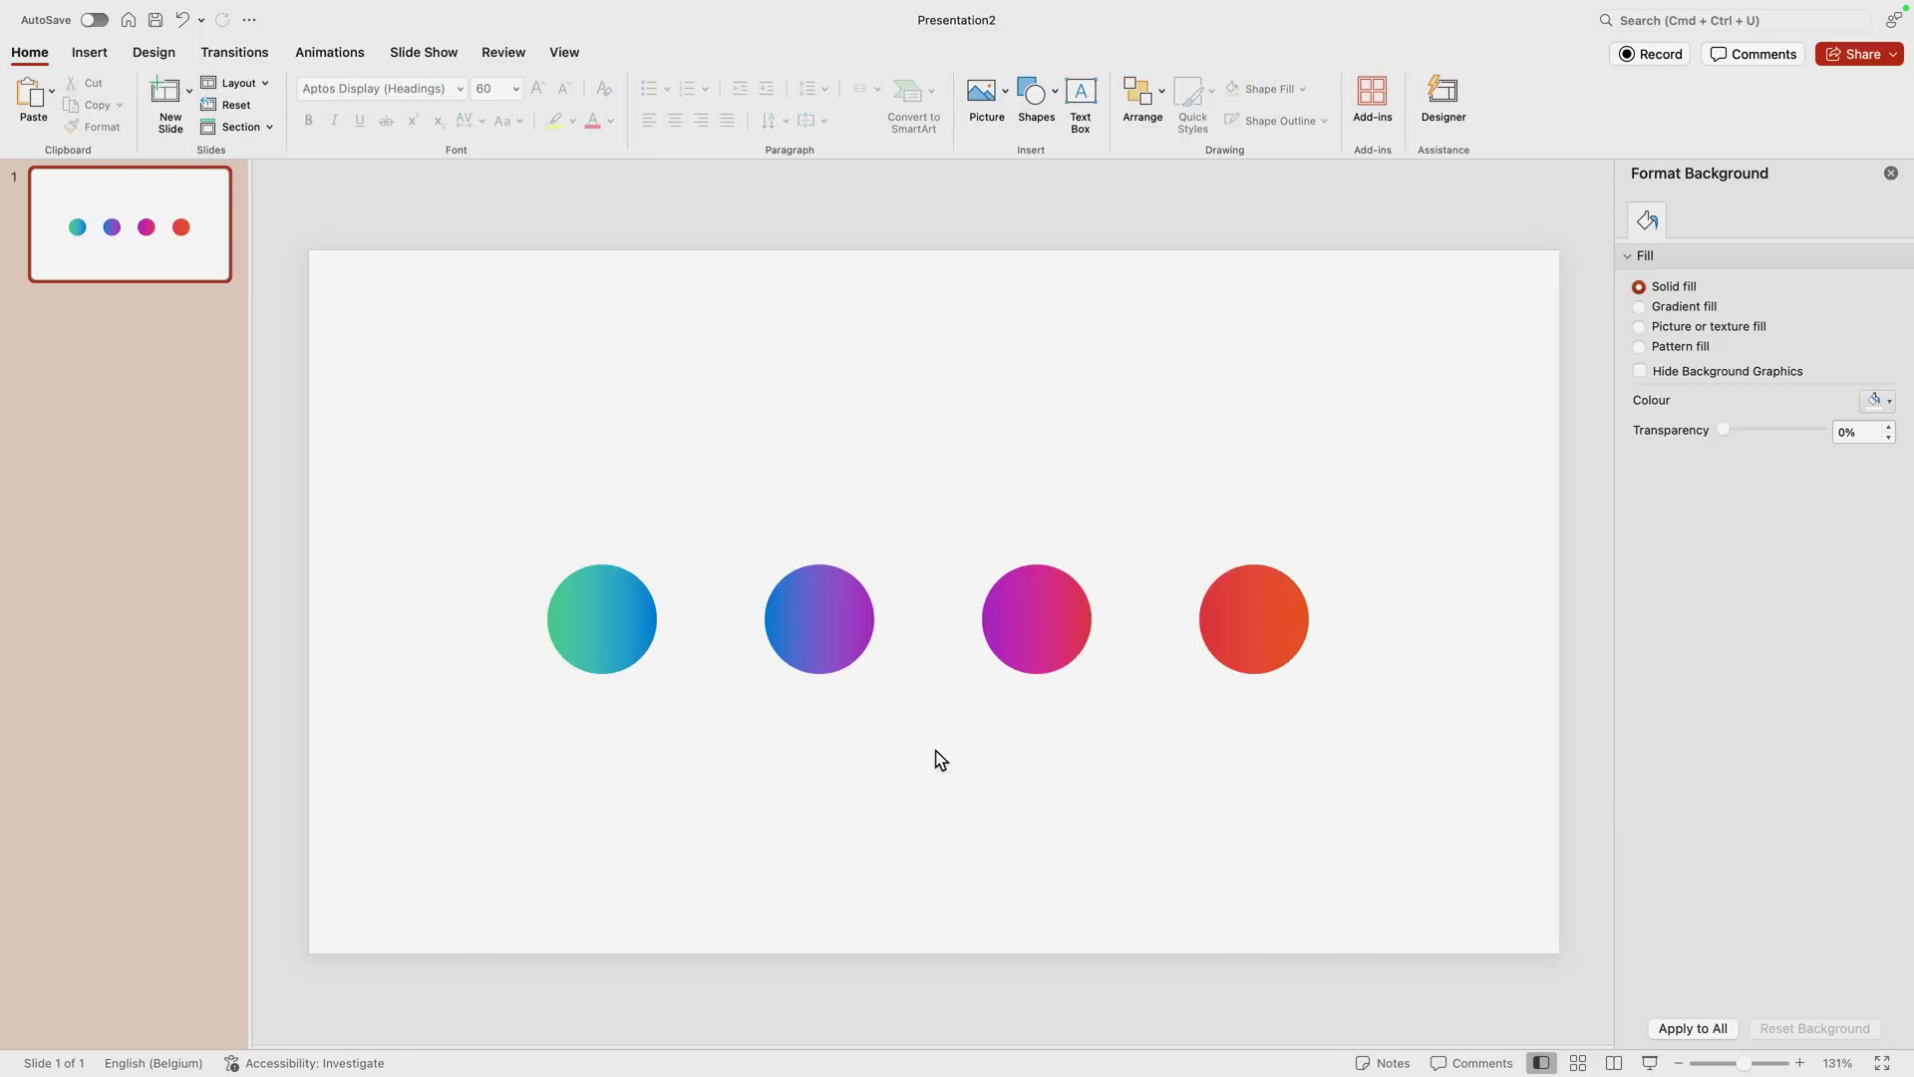
Step: Search the Icons library for people and pick a person icon
click(845, 648)
click(937, 830)
click(100, 60)
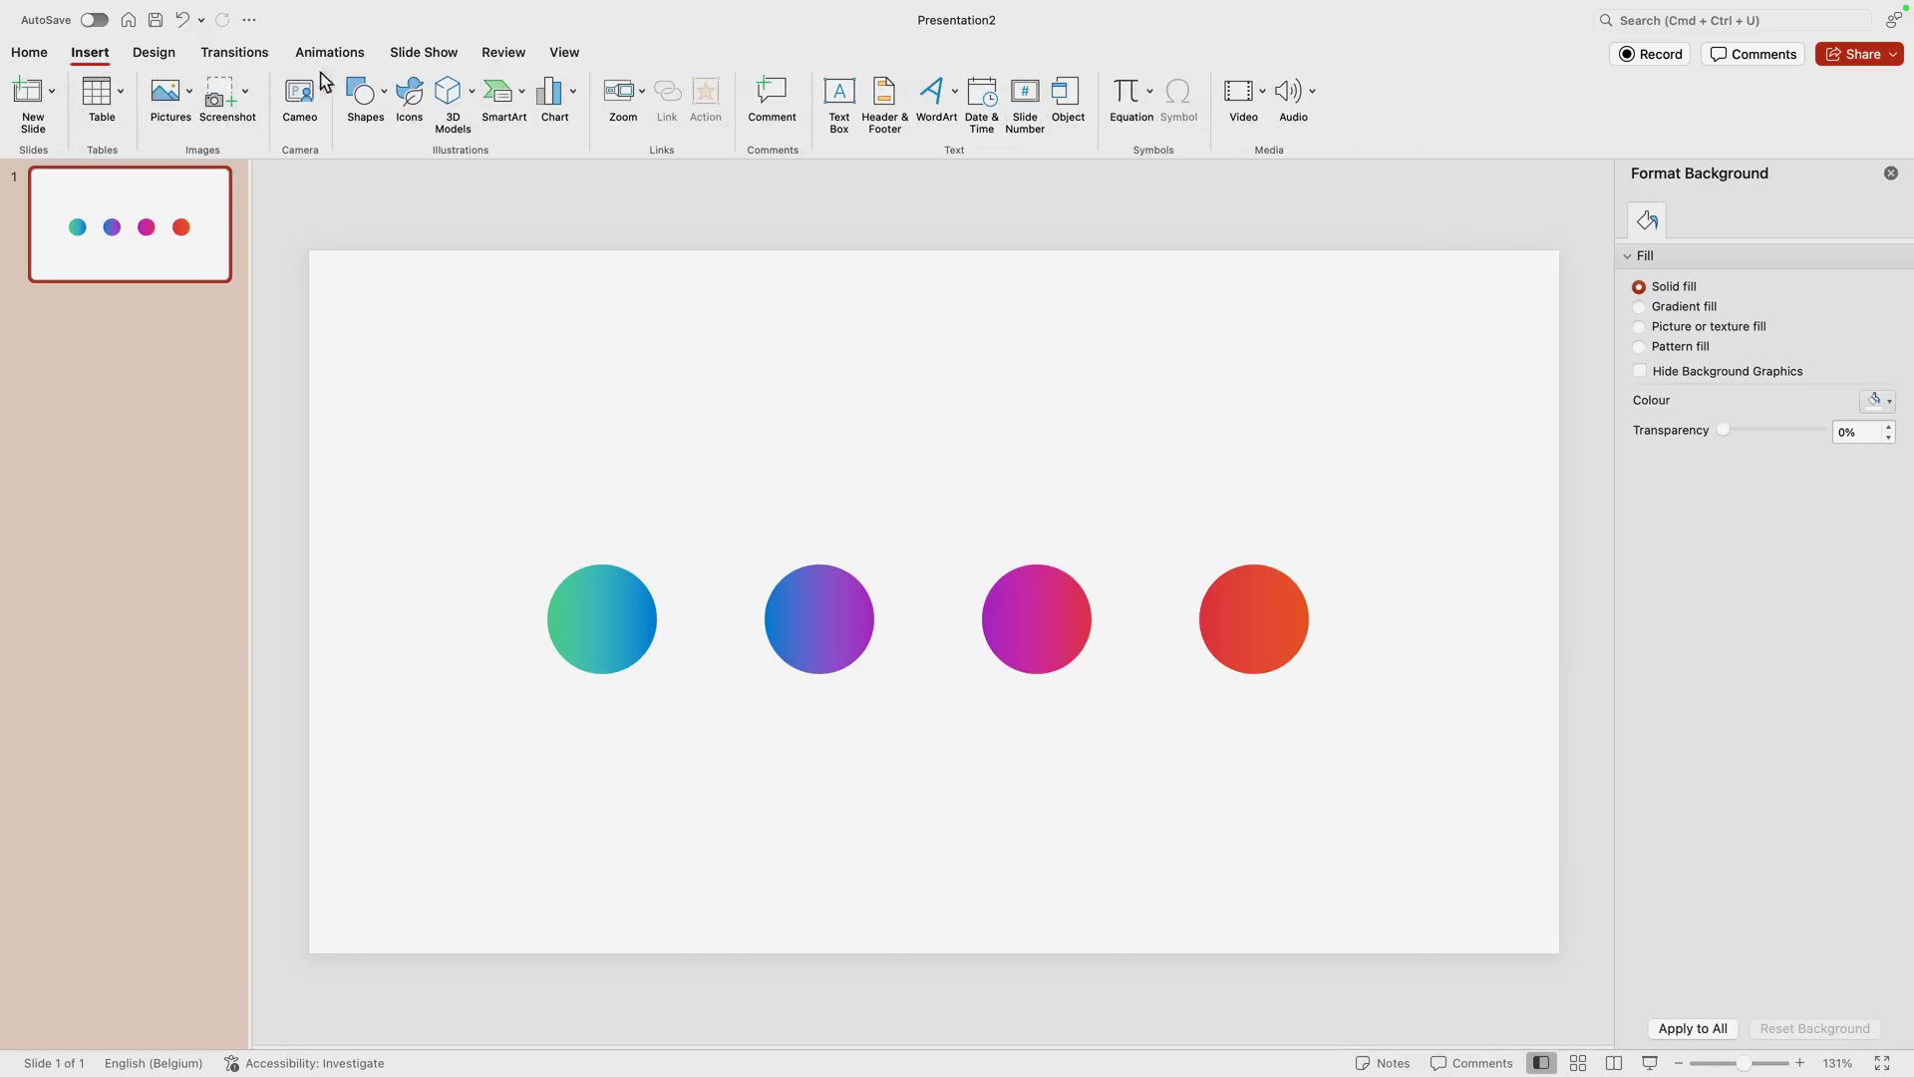
click(405, 101)
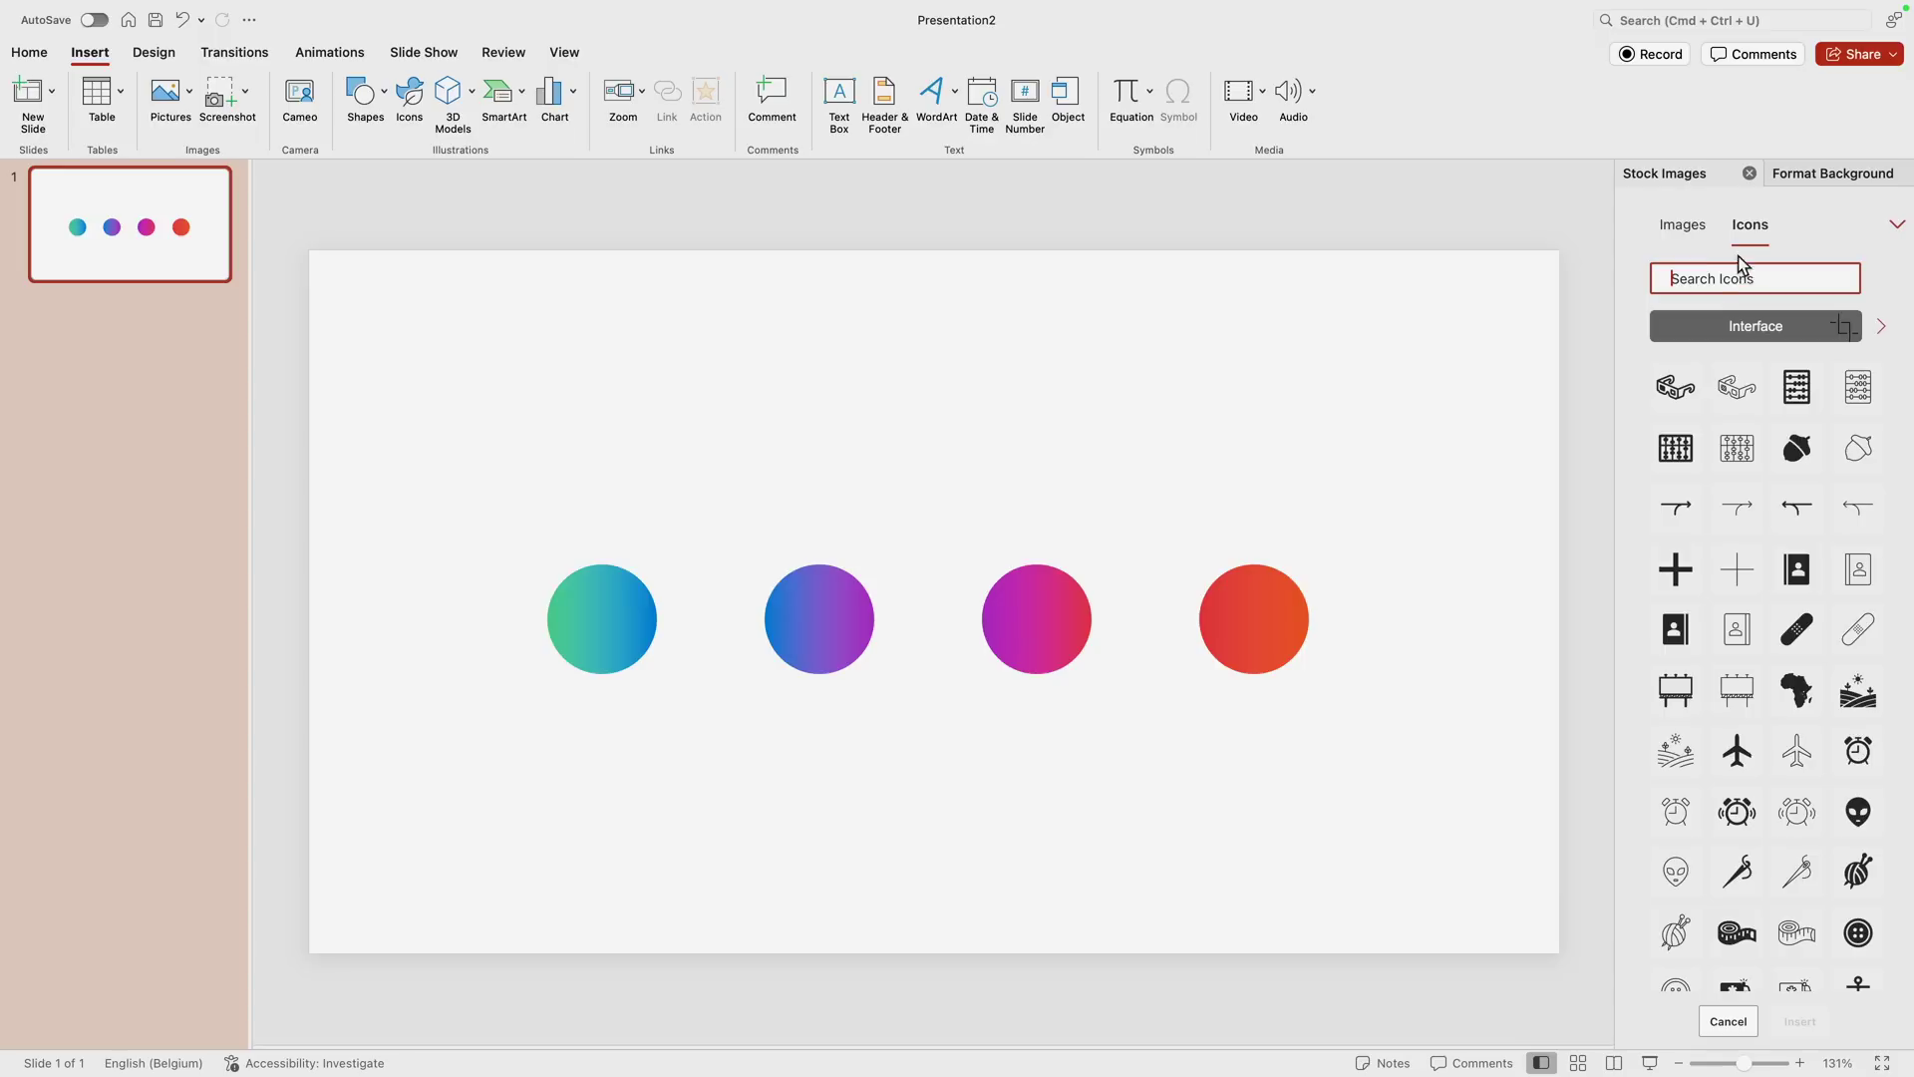
text(people)
click(1676, 563)
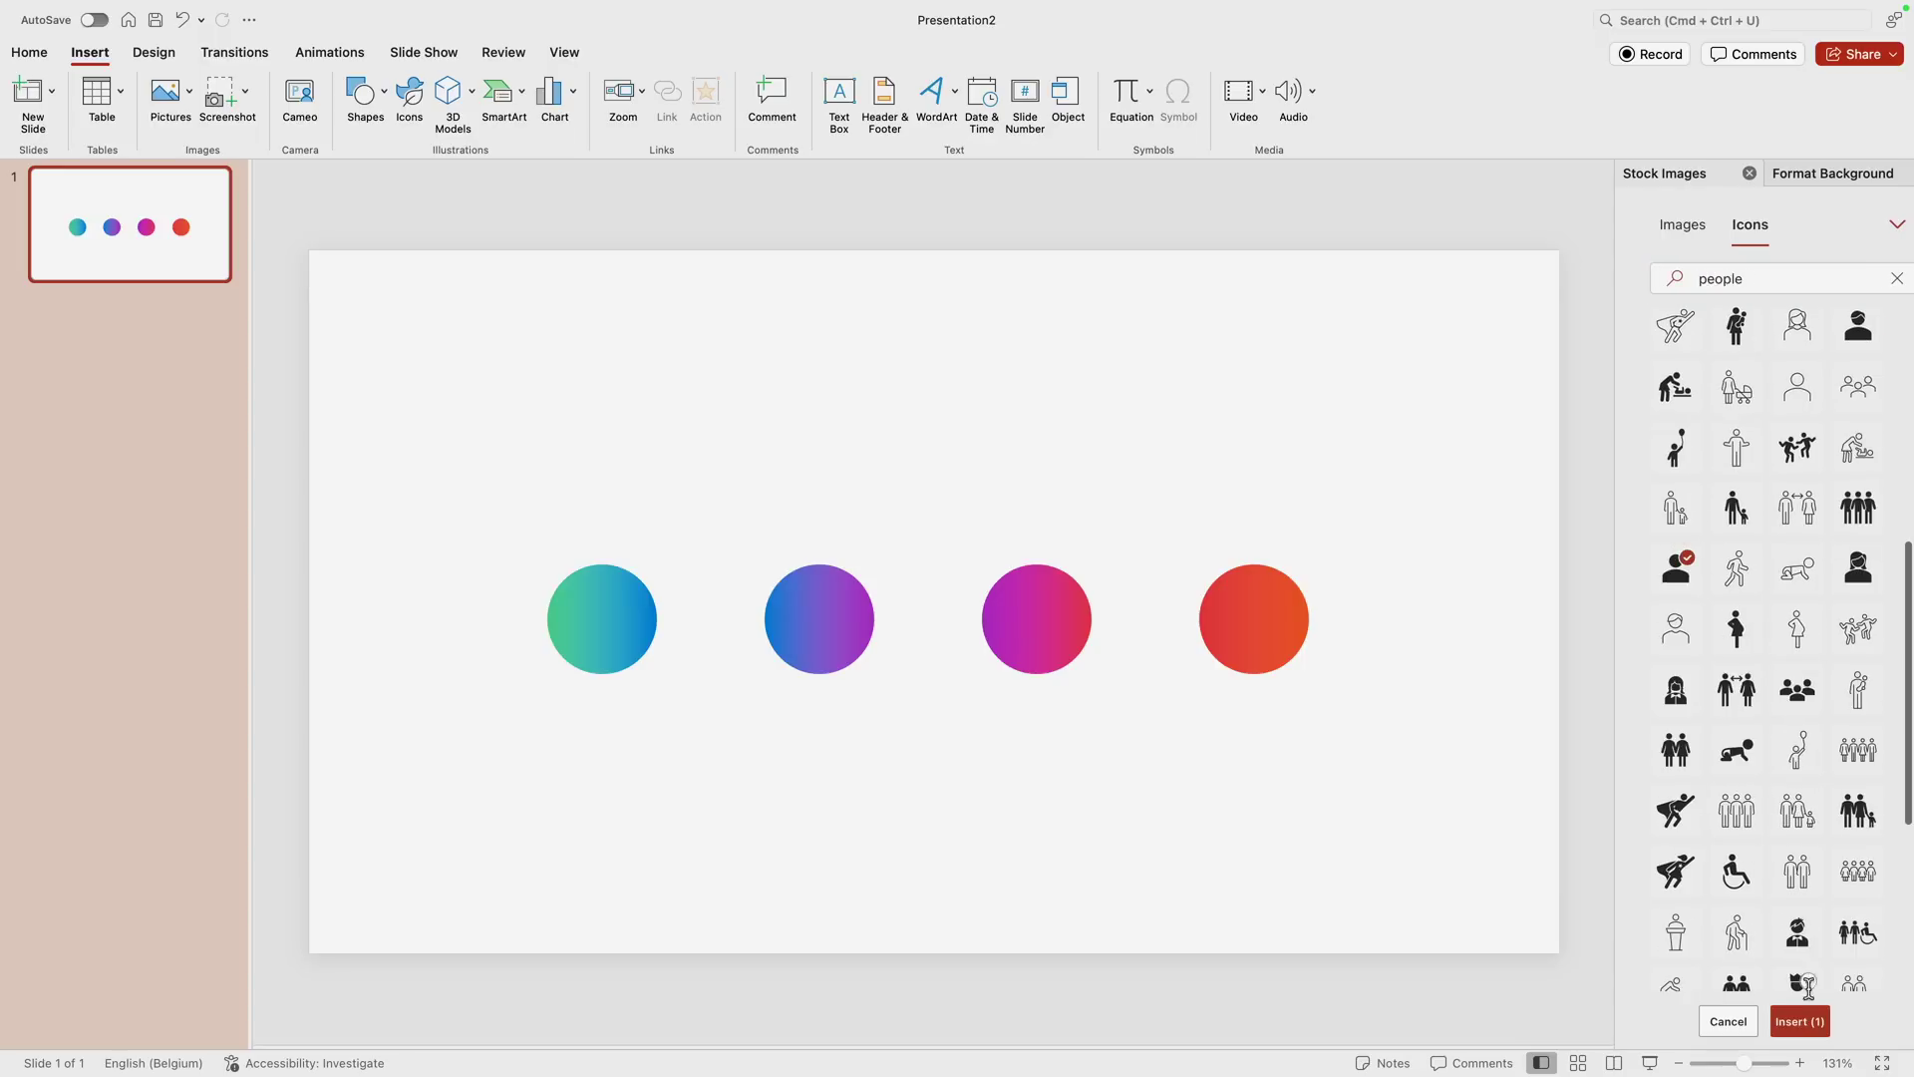
Step: Pick conversation, gear and lightbulb icons, then insert all four onto the slide
click(1766, 283)
text(convers)
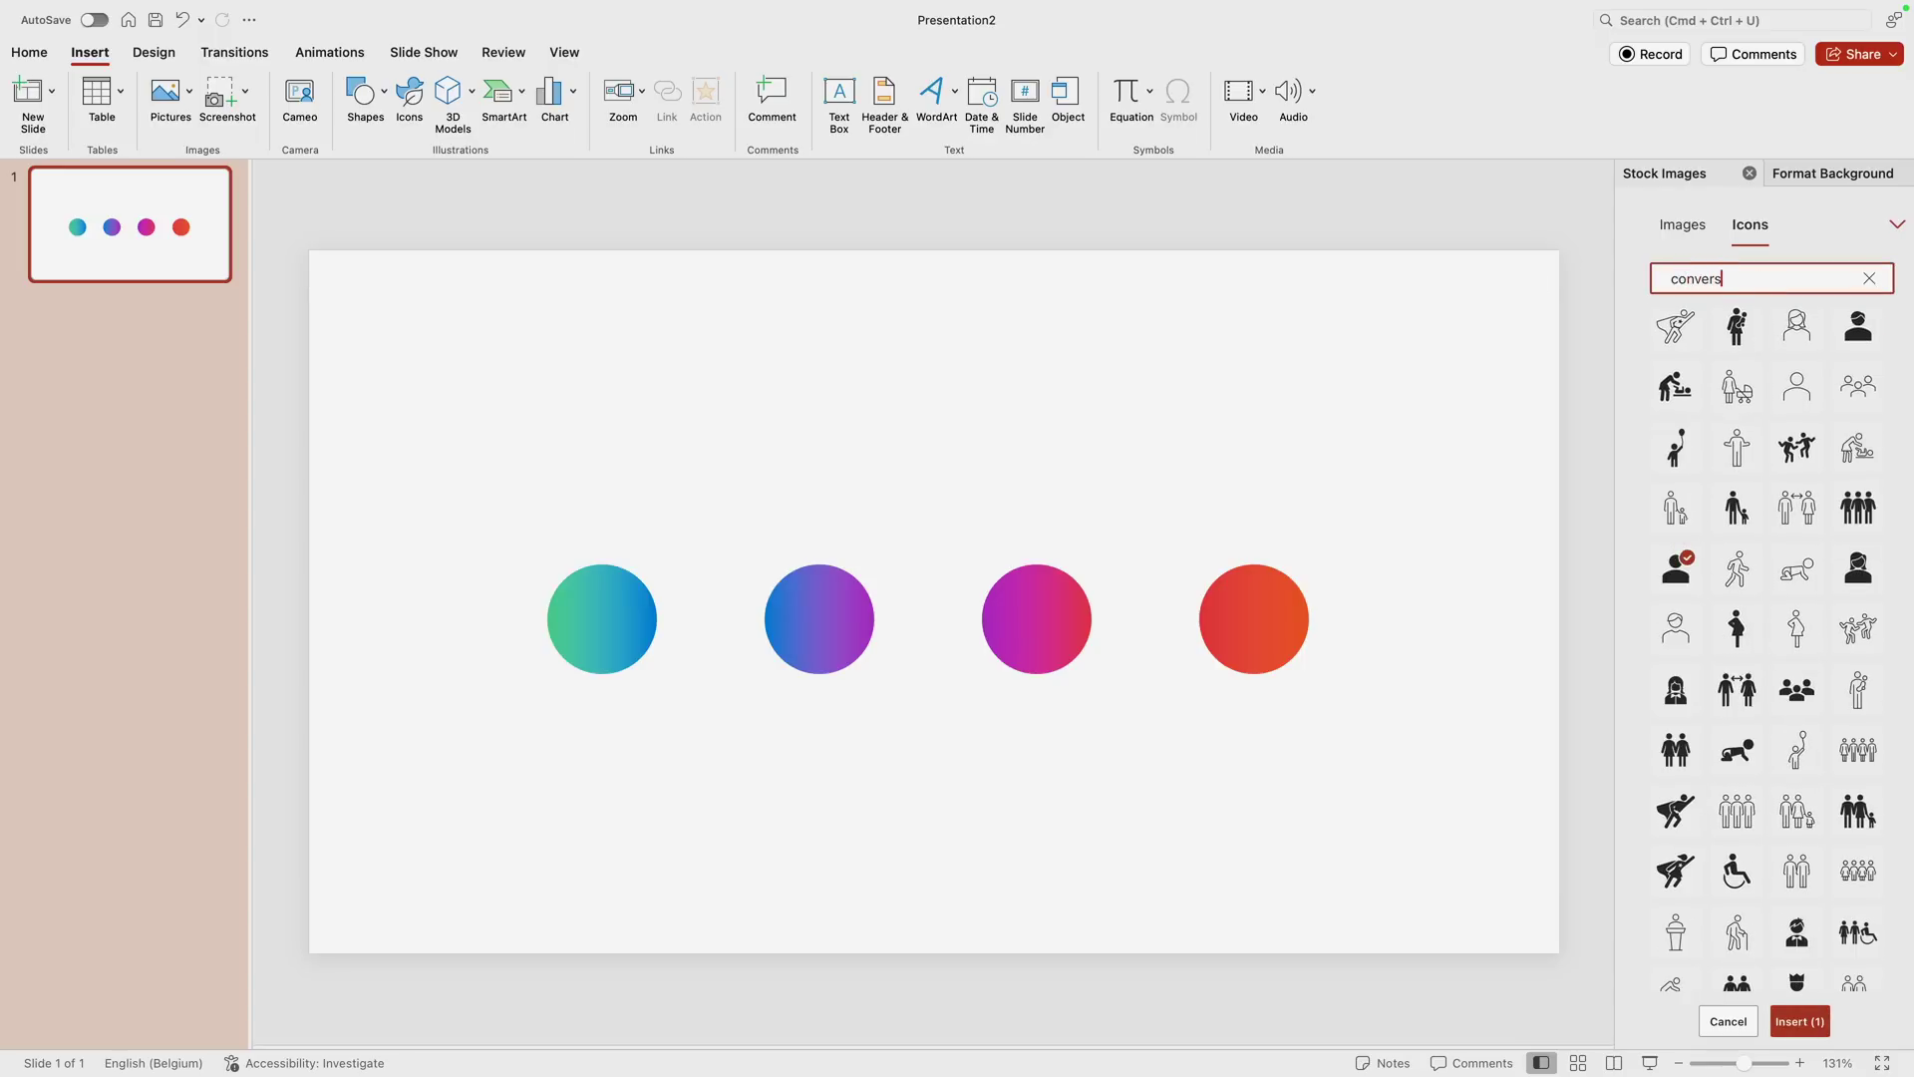
text(ation)
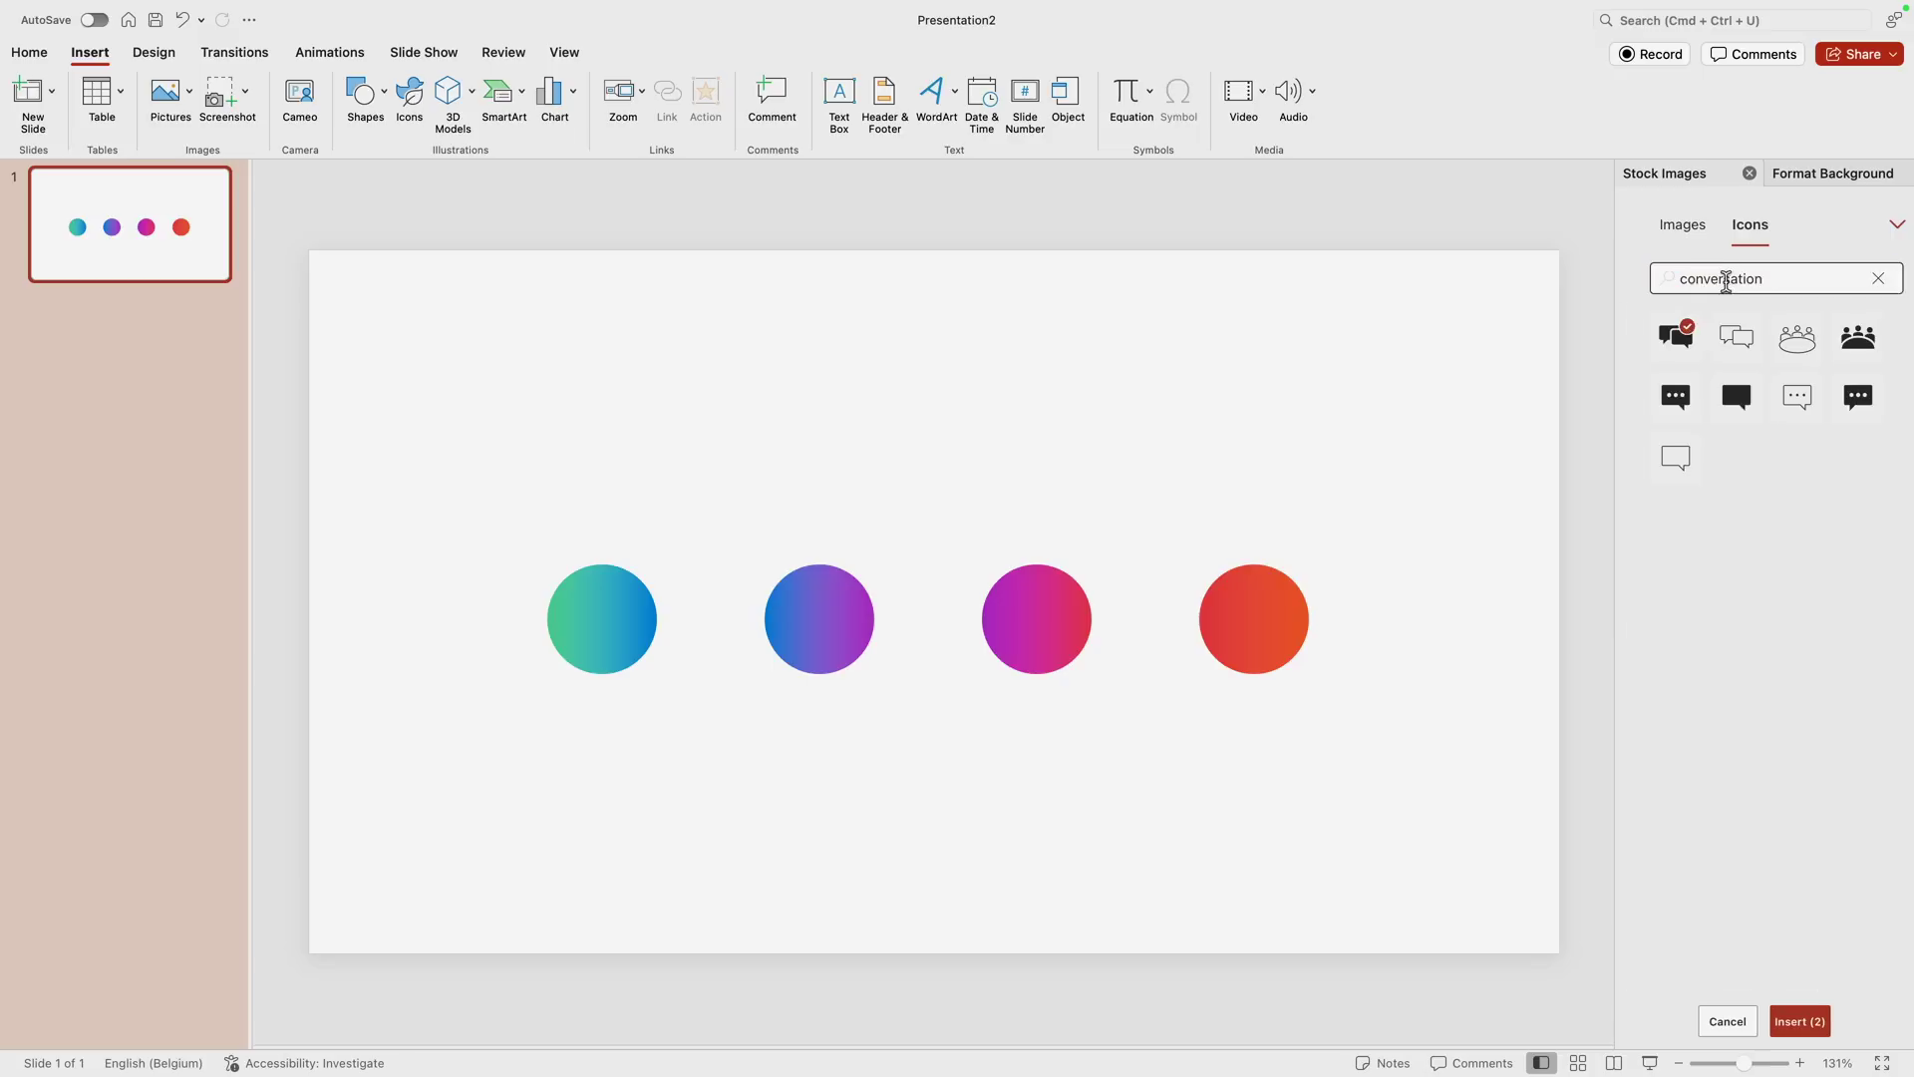
double_click(1725, 279)
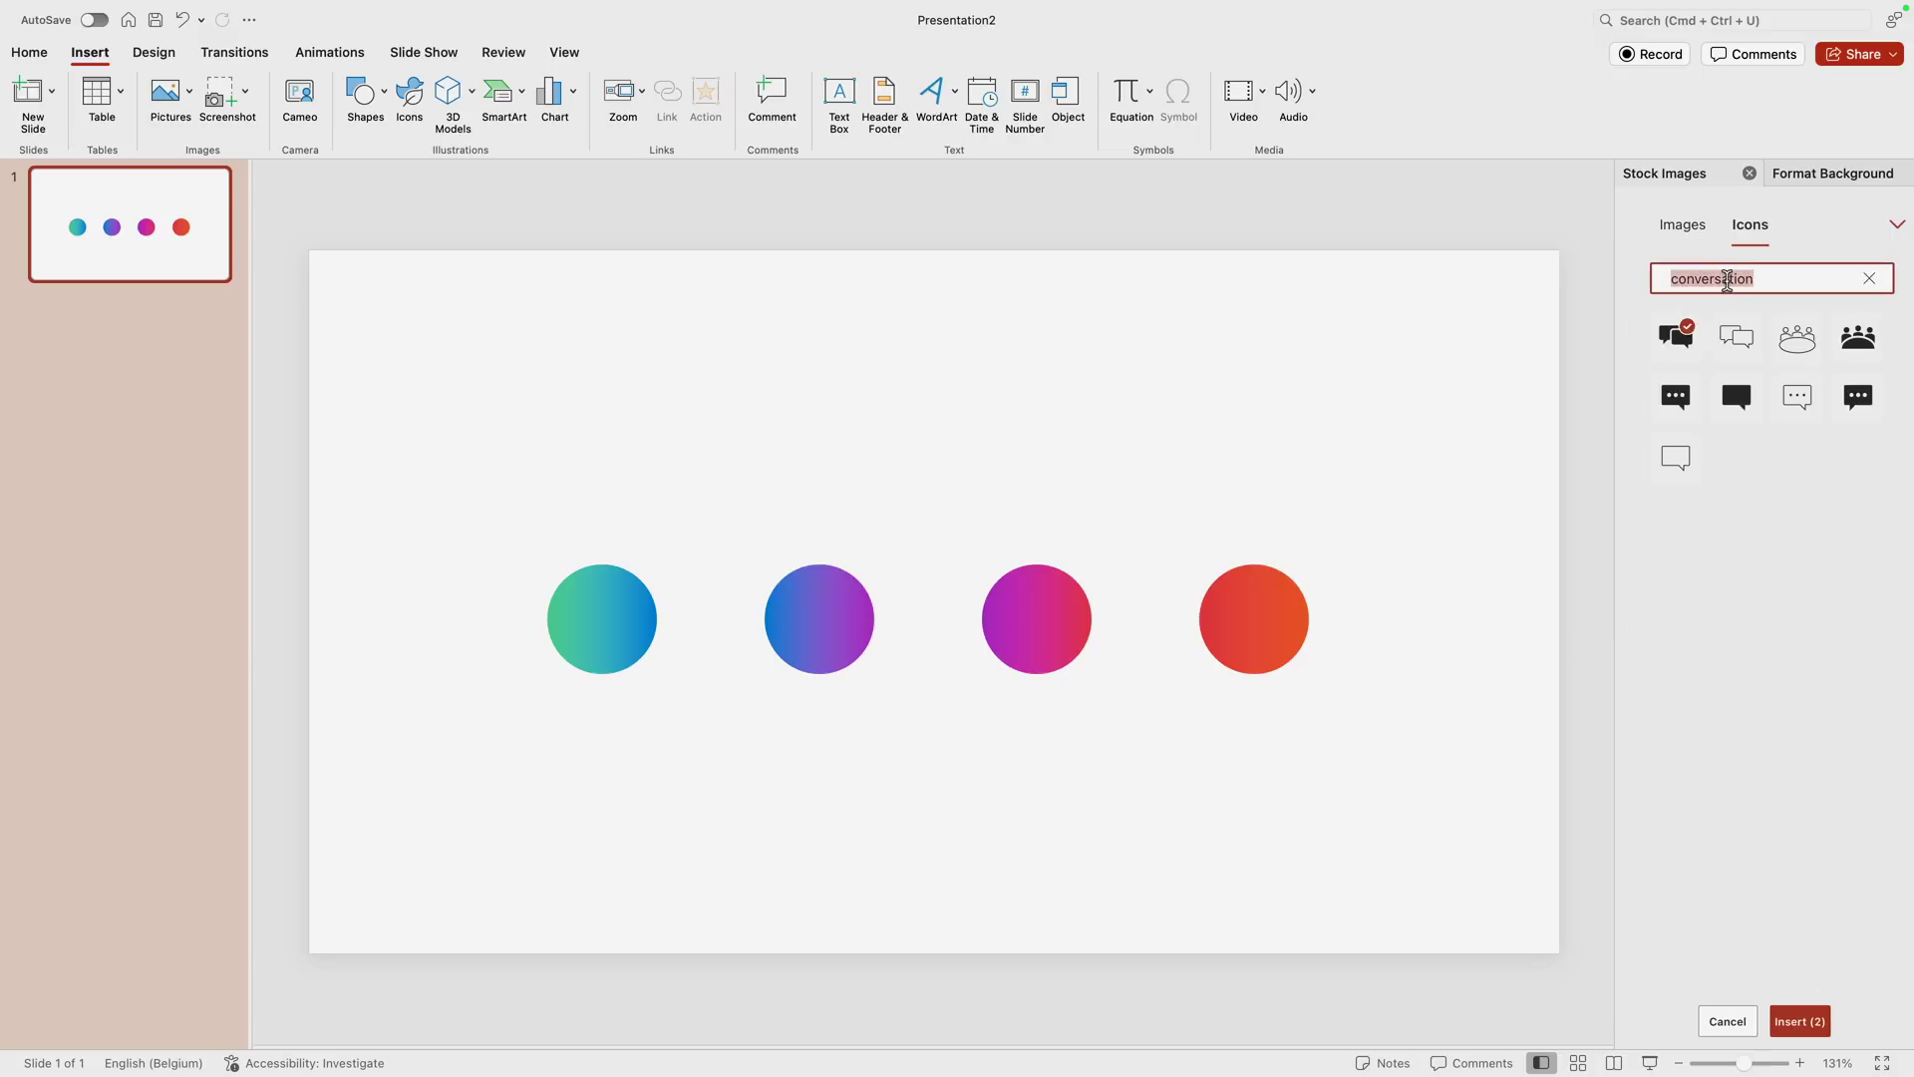
text(gear)
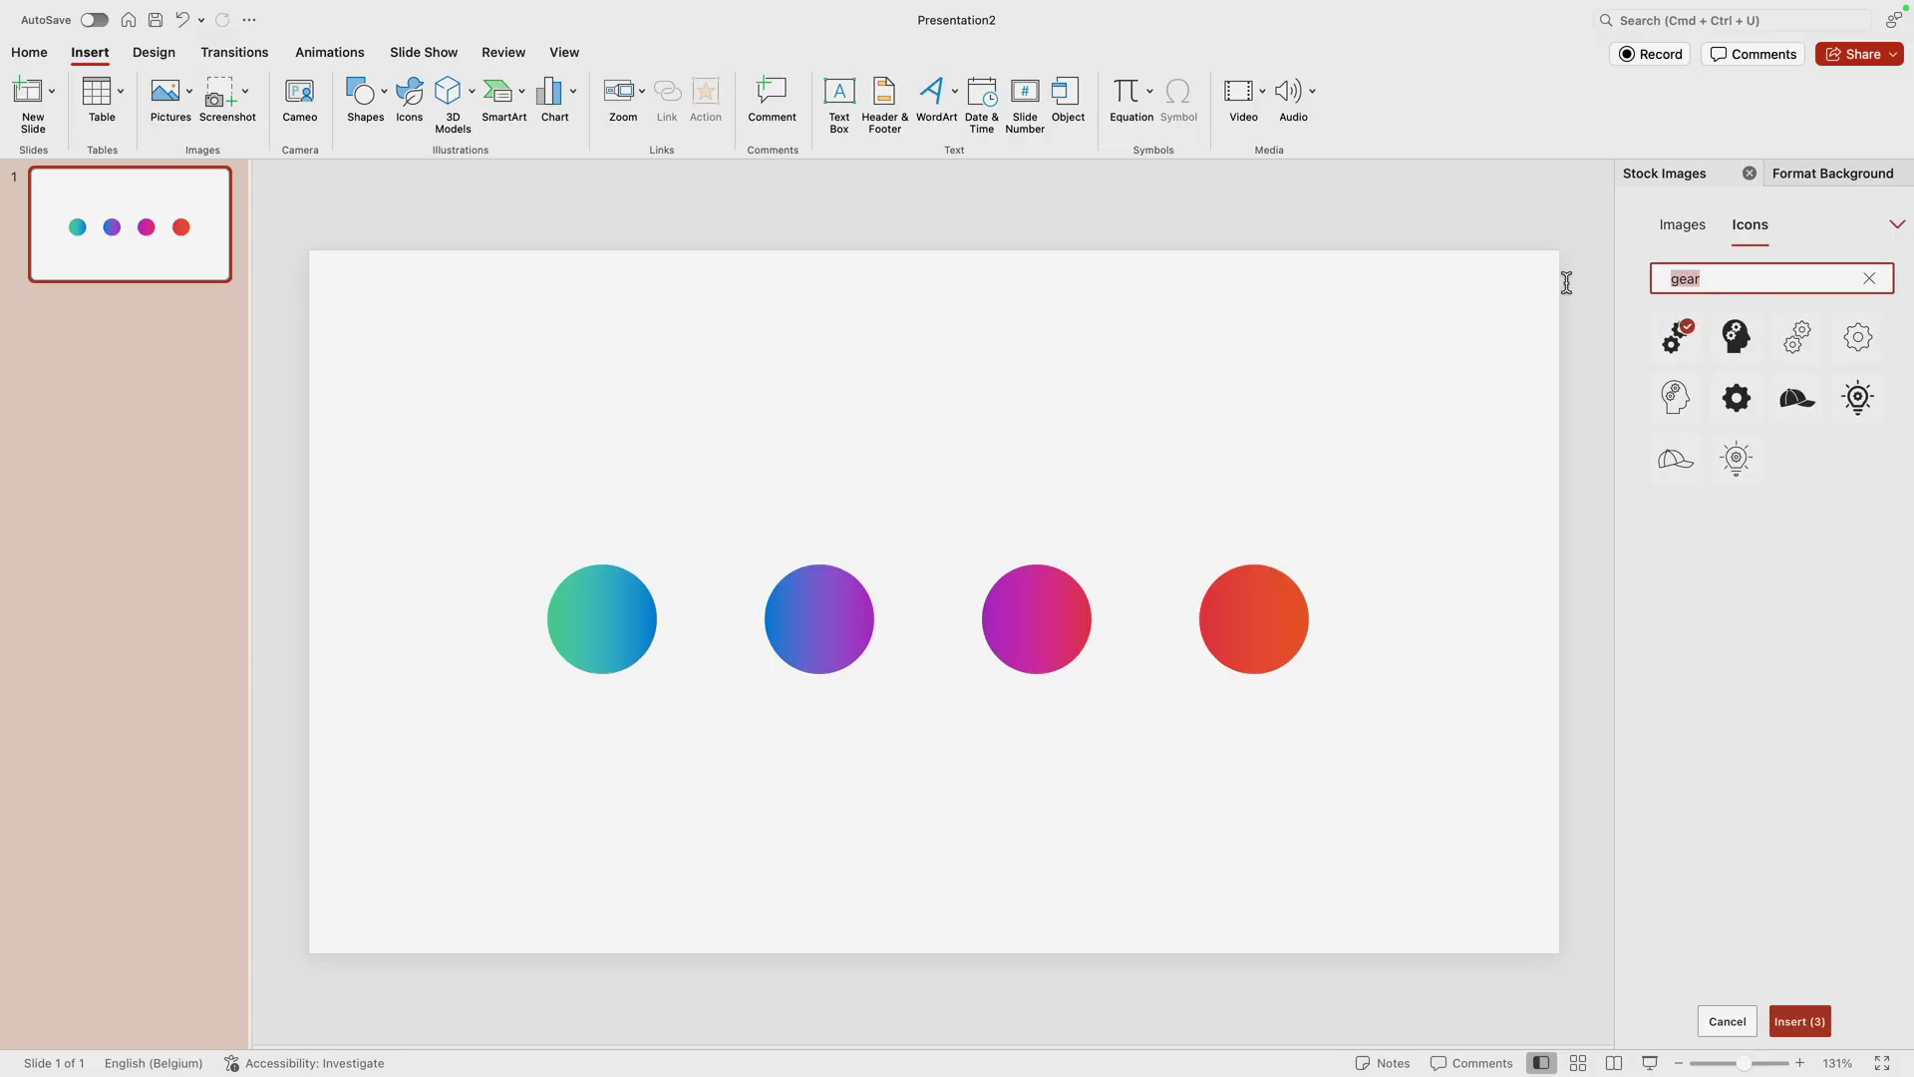
text(b)
click(1695, 296)
click(1858, 336)
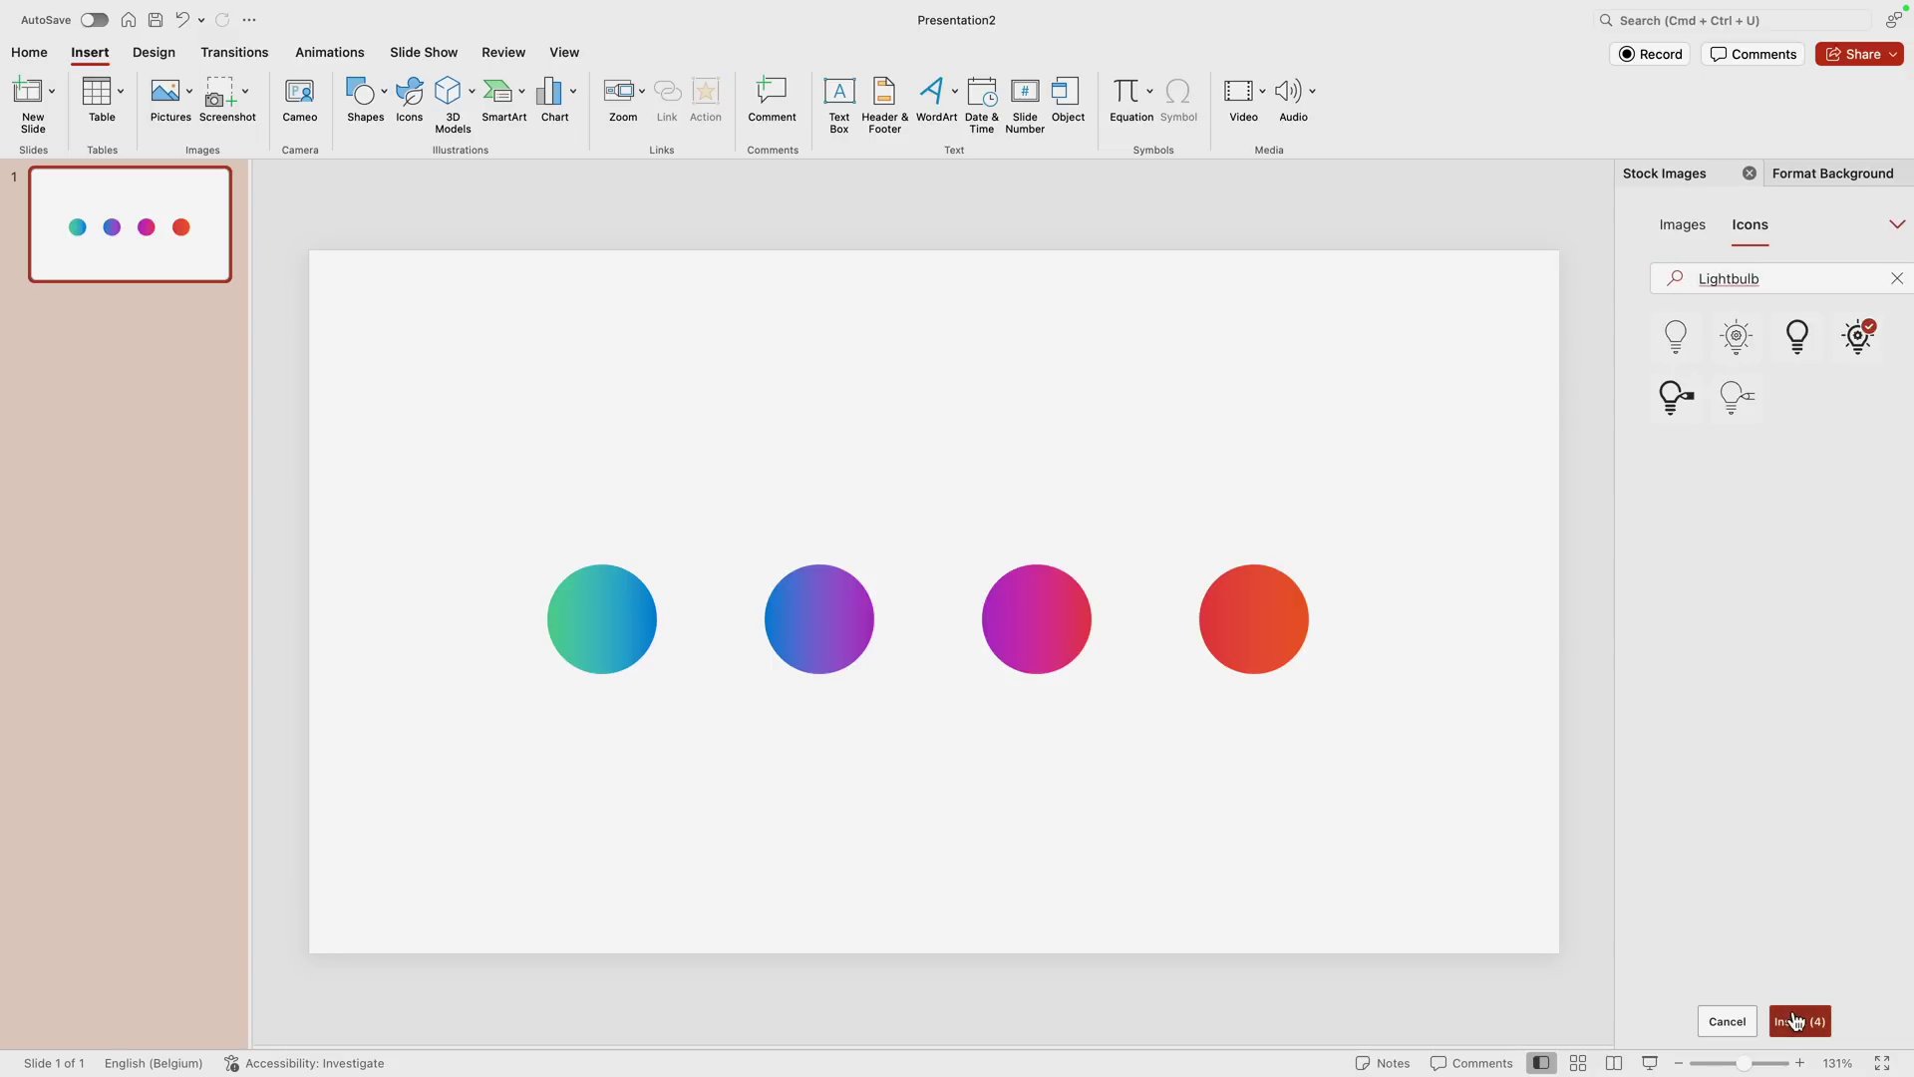
click(1795, 1021)
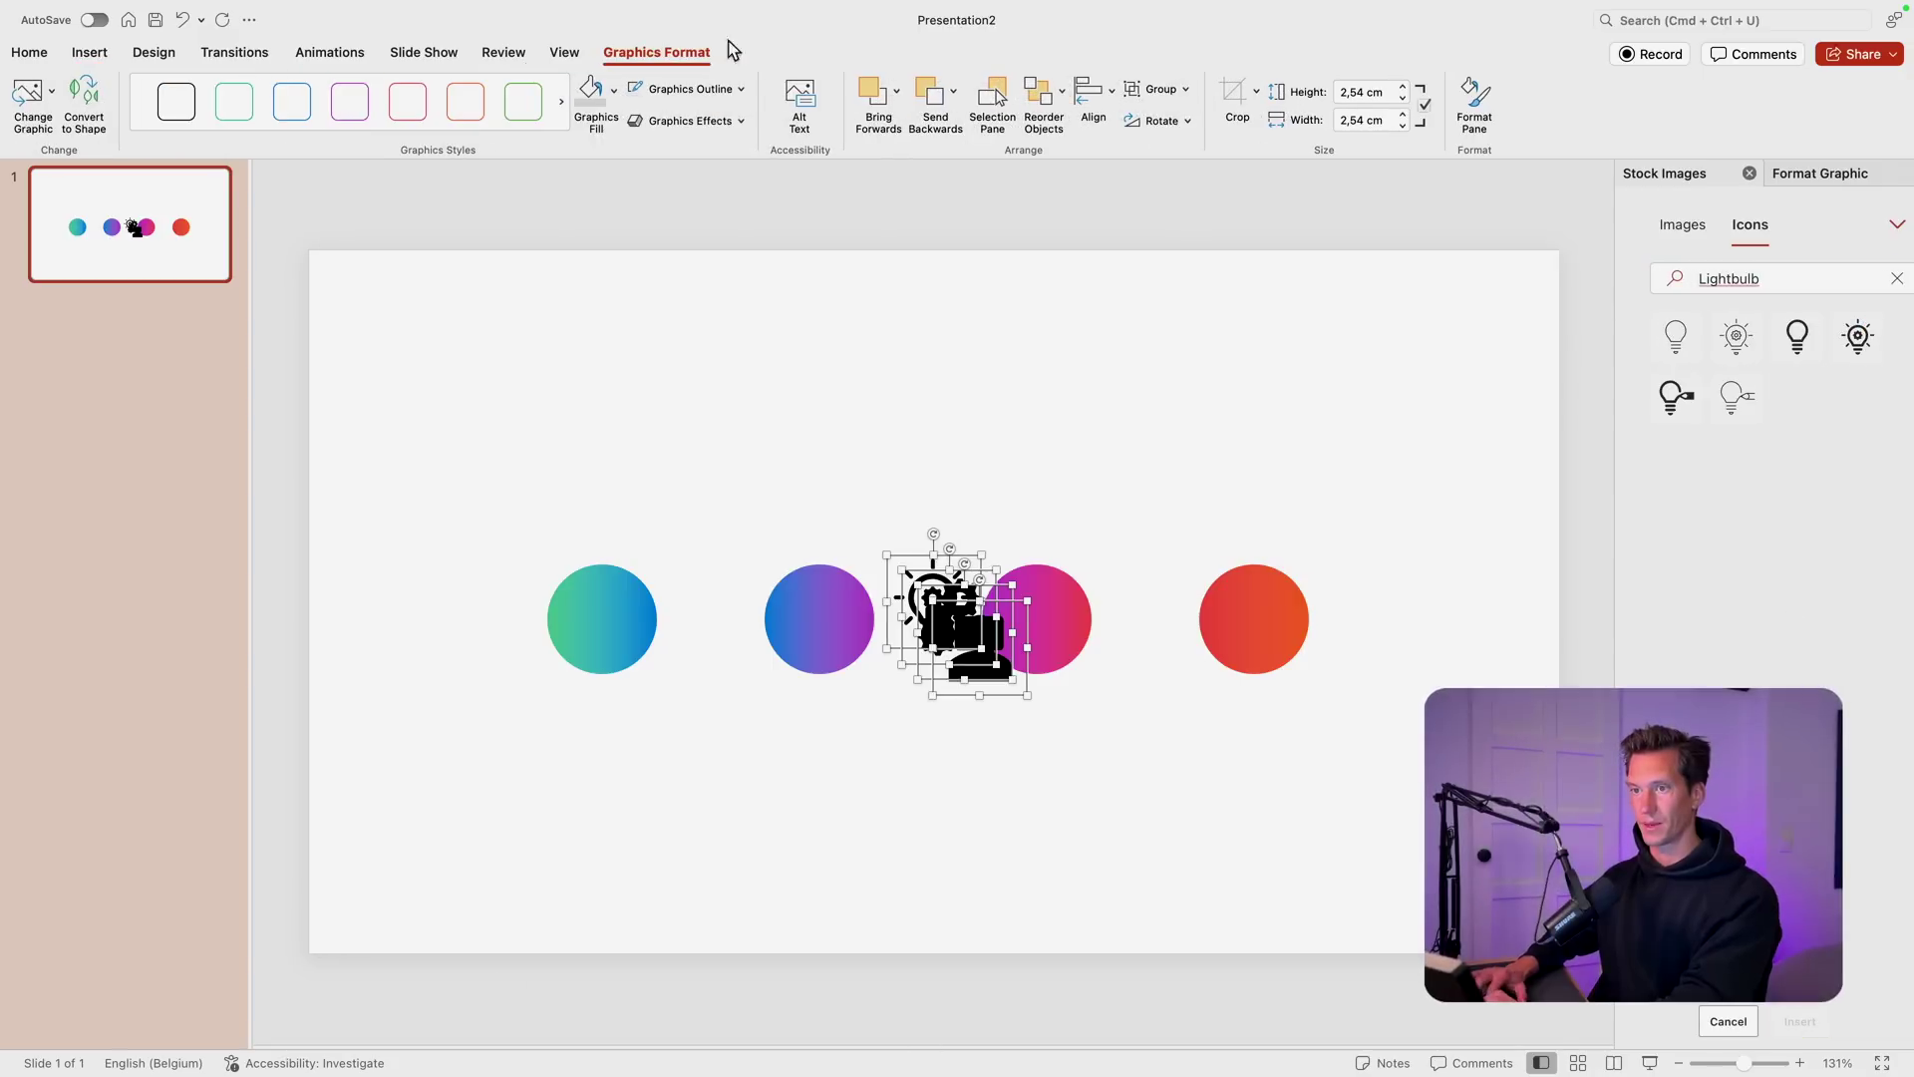
Step: Make the four icons white and shrink them to fit inside the circles
click(611, 100)
click(594, 193)
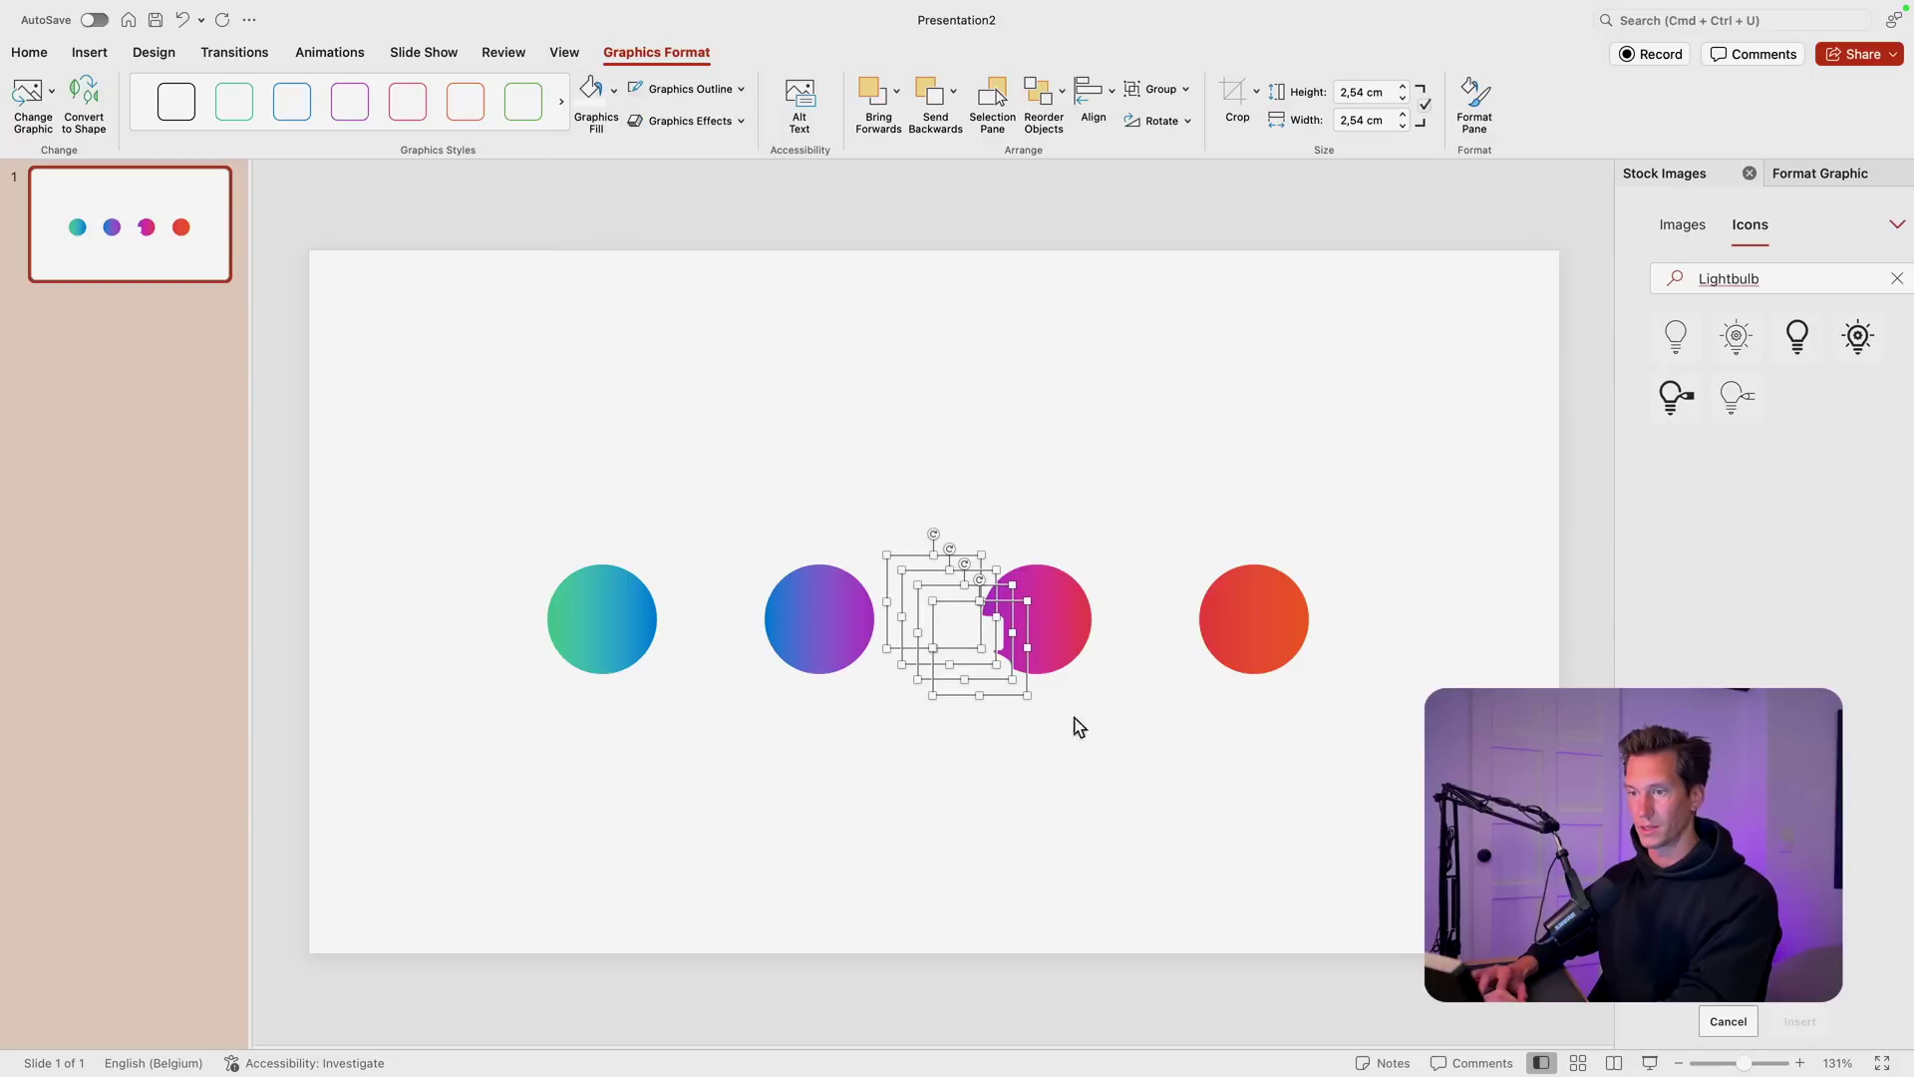
drag(1017, 688, 604, 614)
click(1056, 504)
Step: Place the gear, lightbulb and chat icons onto the magenta, red and blue circles
click(962, 628)
click(921, 588)
drag(921, 588, 1037, 616)
click(910, 570)
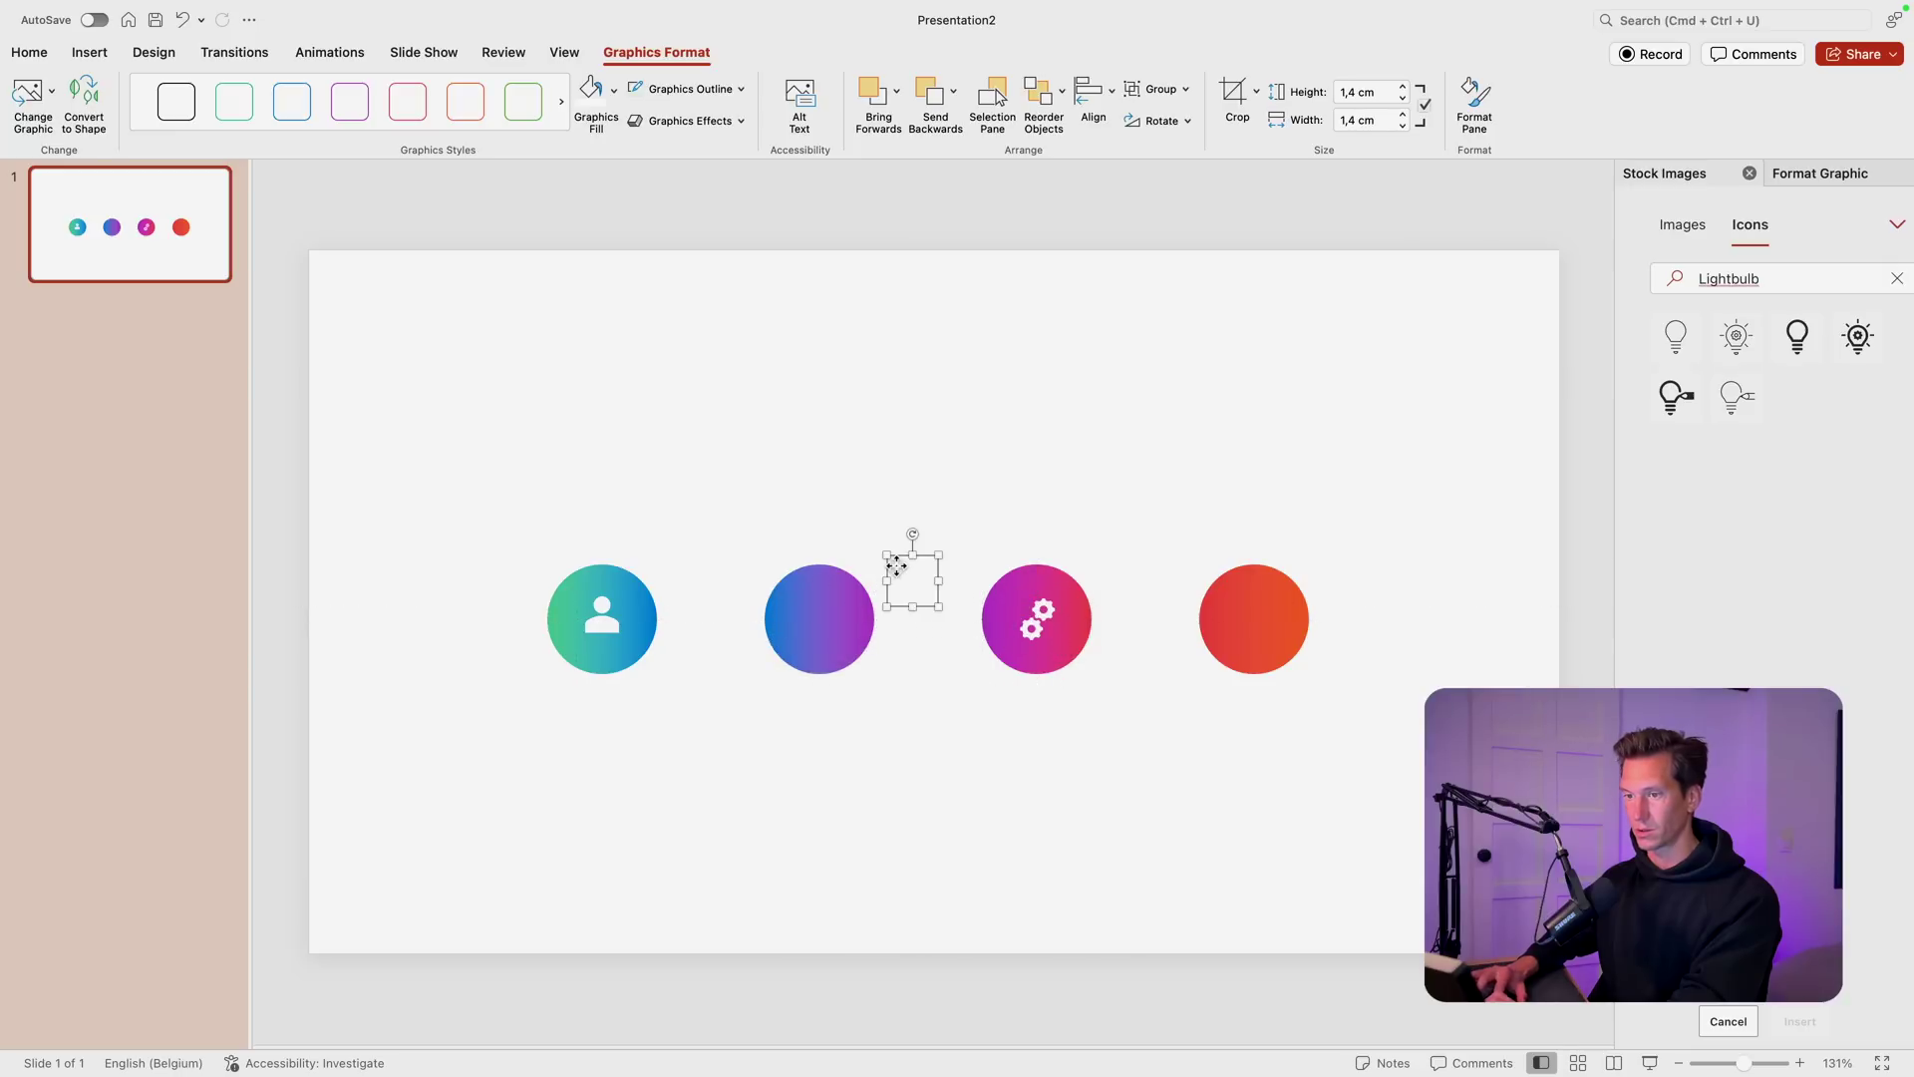
drag(910, 570, 1242, 601)
click(1110, 585)
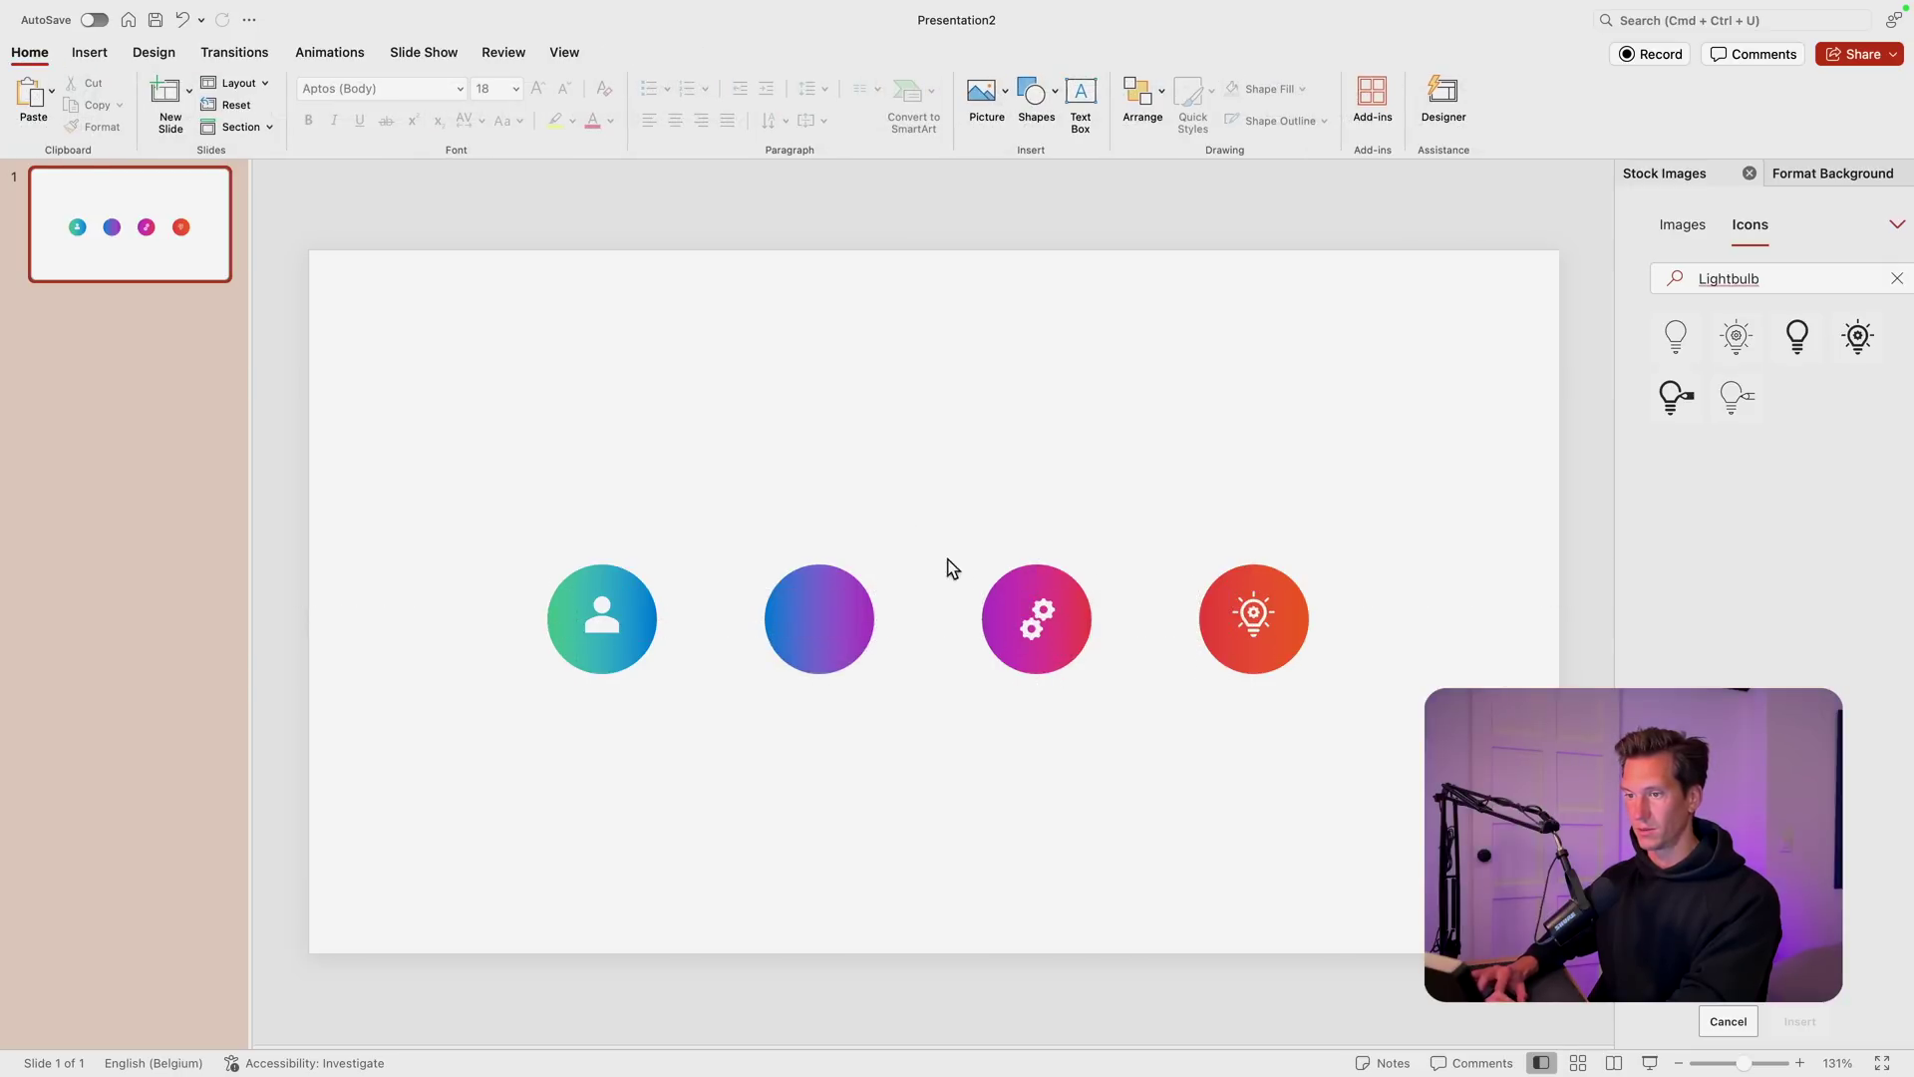
click(944, 590)
drag(957, 632, 826, 628)
click(962, 770)
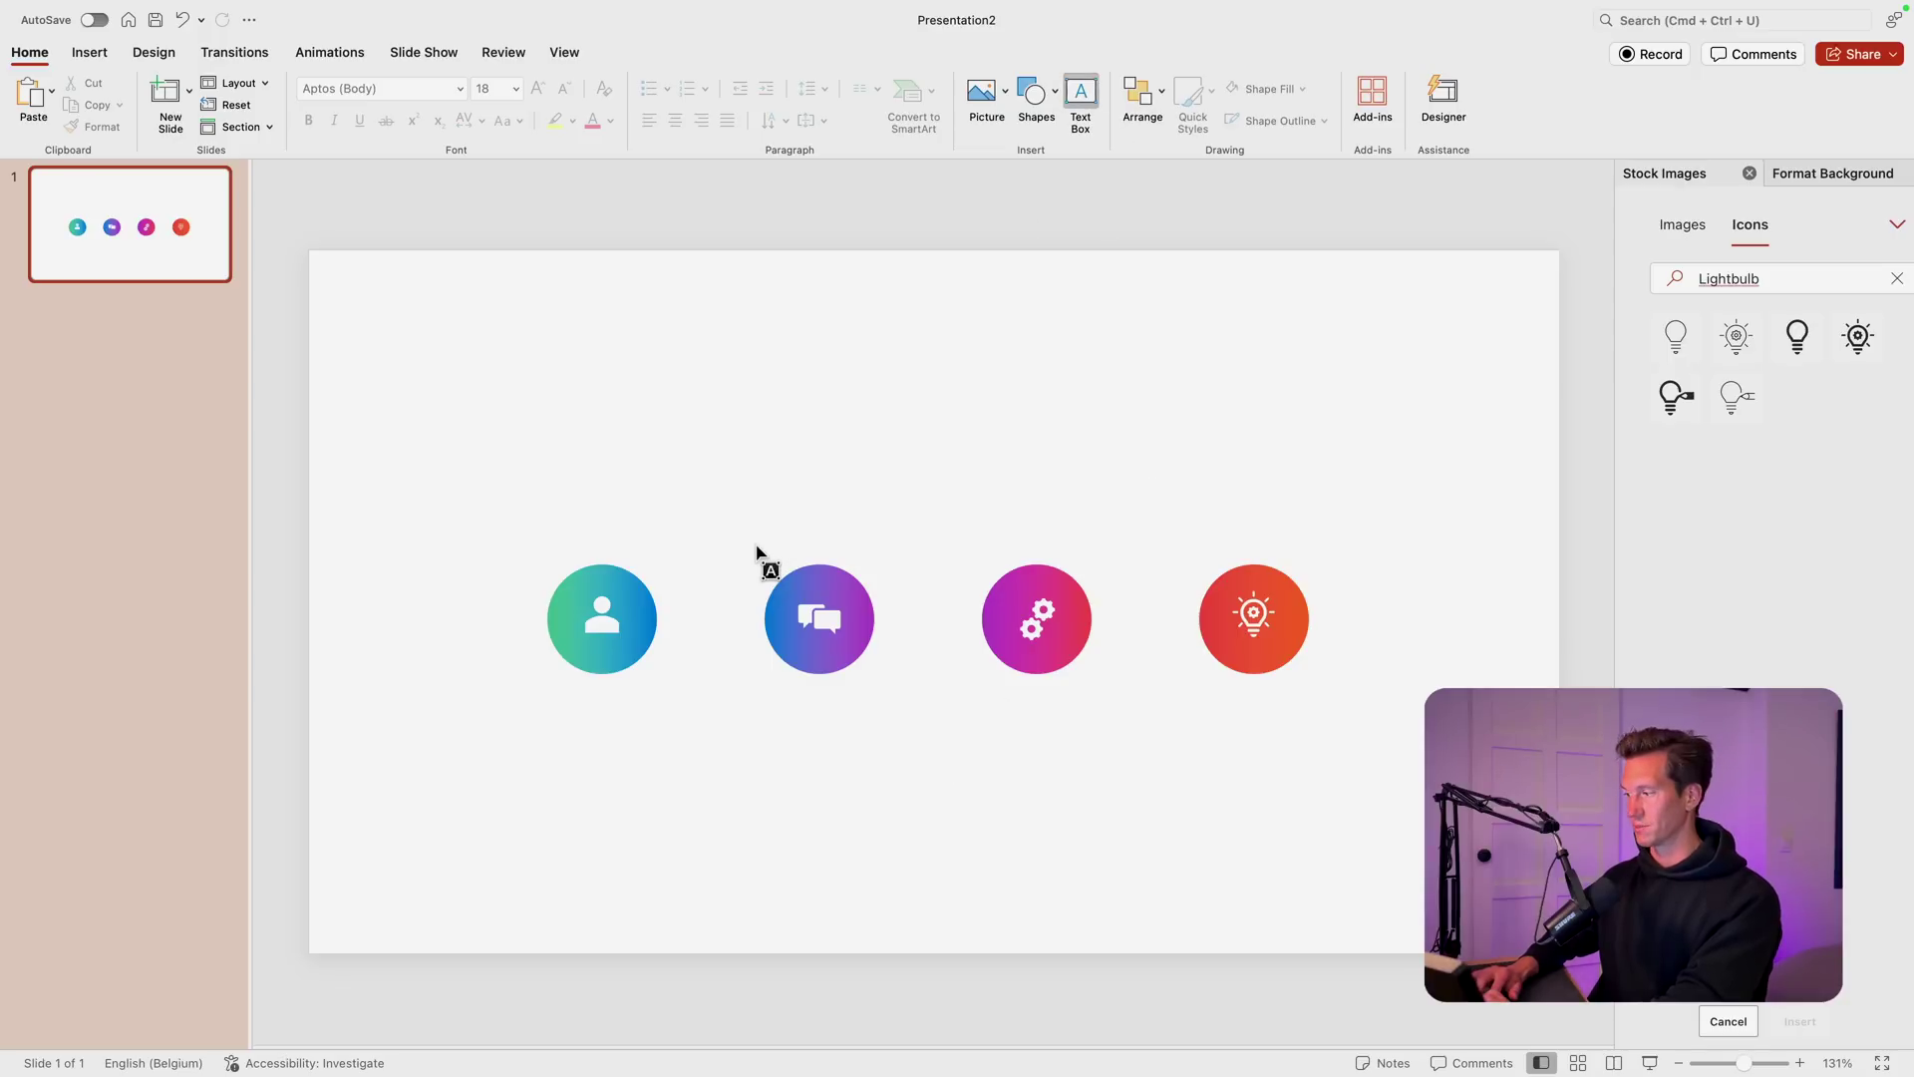
Step: Add a centred 'Enrich employee experiences' text box under the teal circle
drag(488, 700, 716, 778)
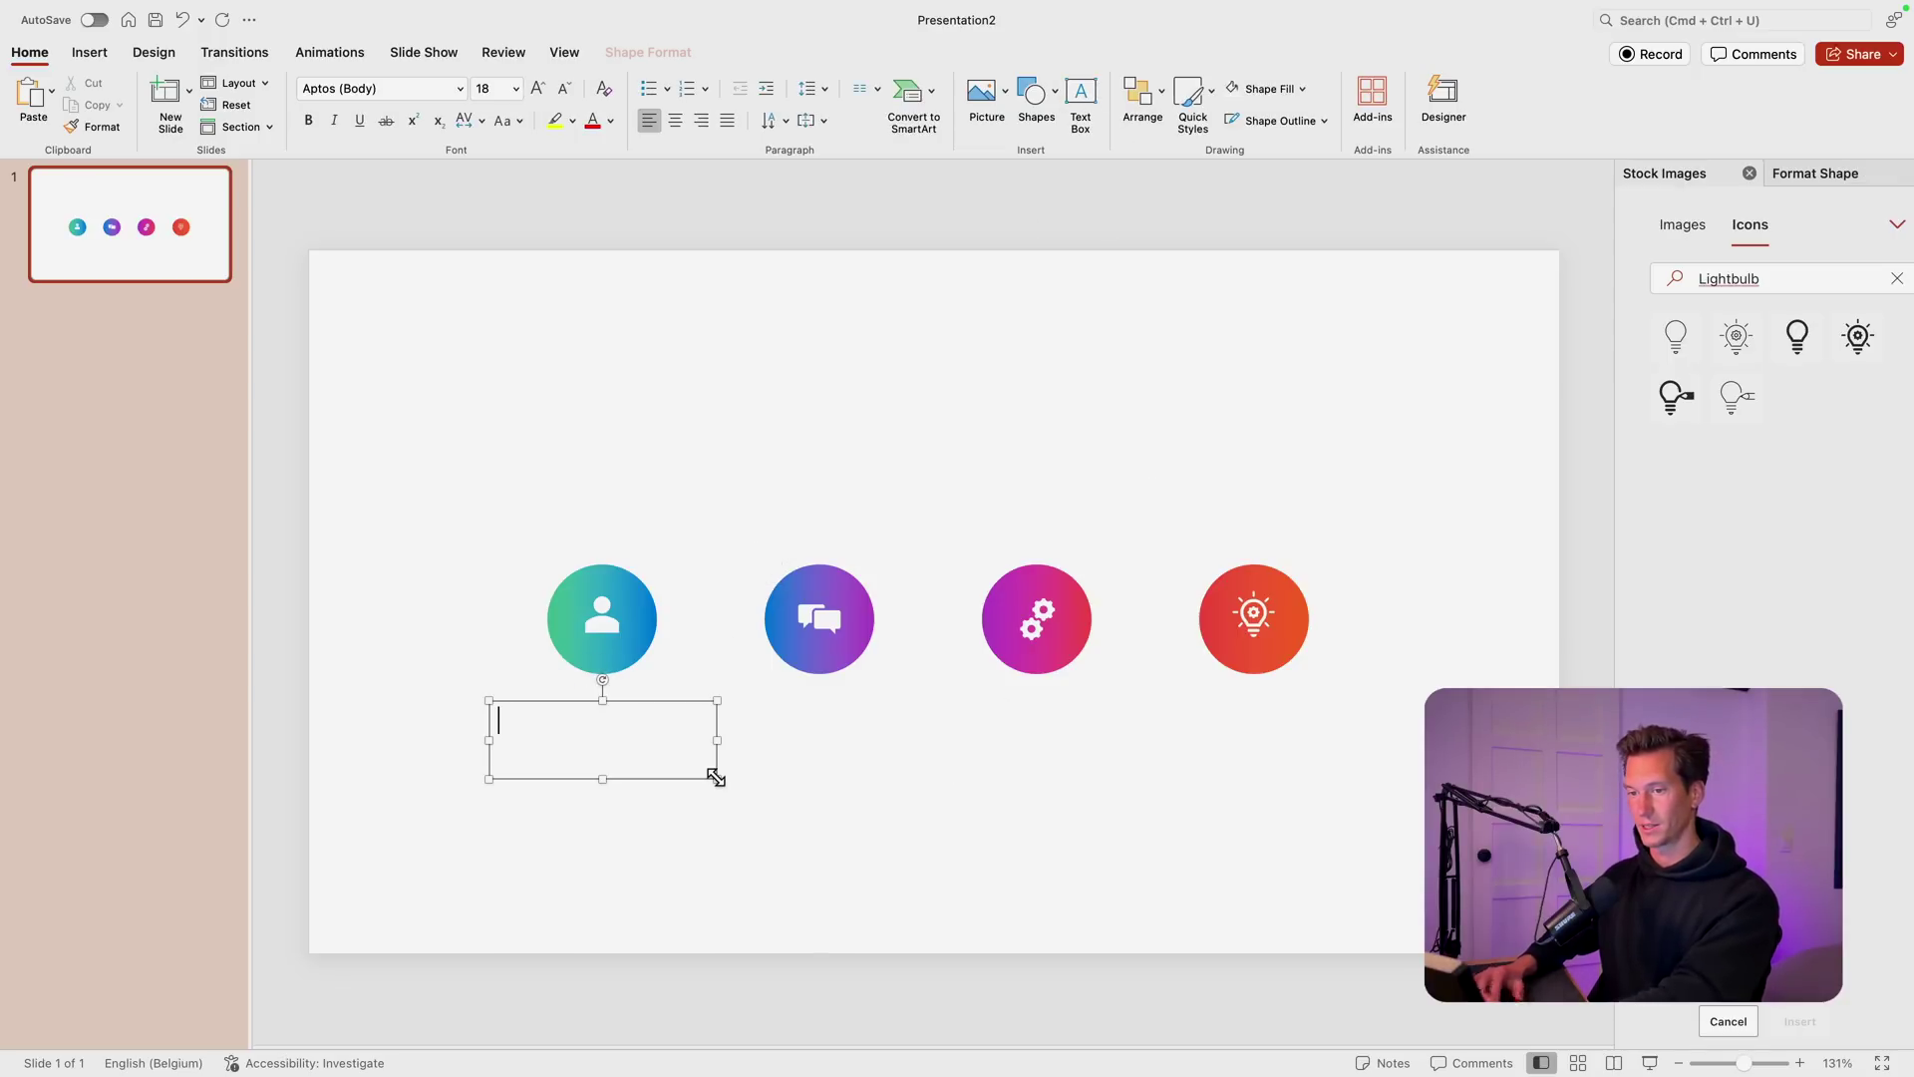
text(Enrich employee)
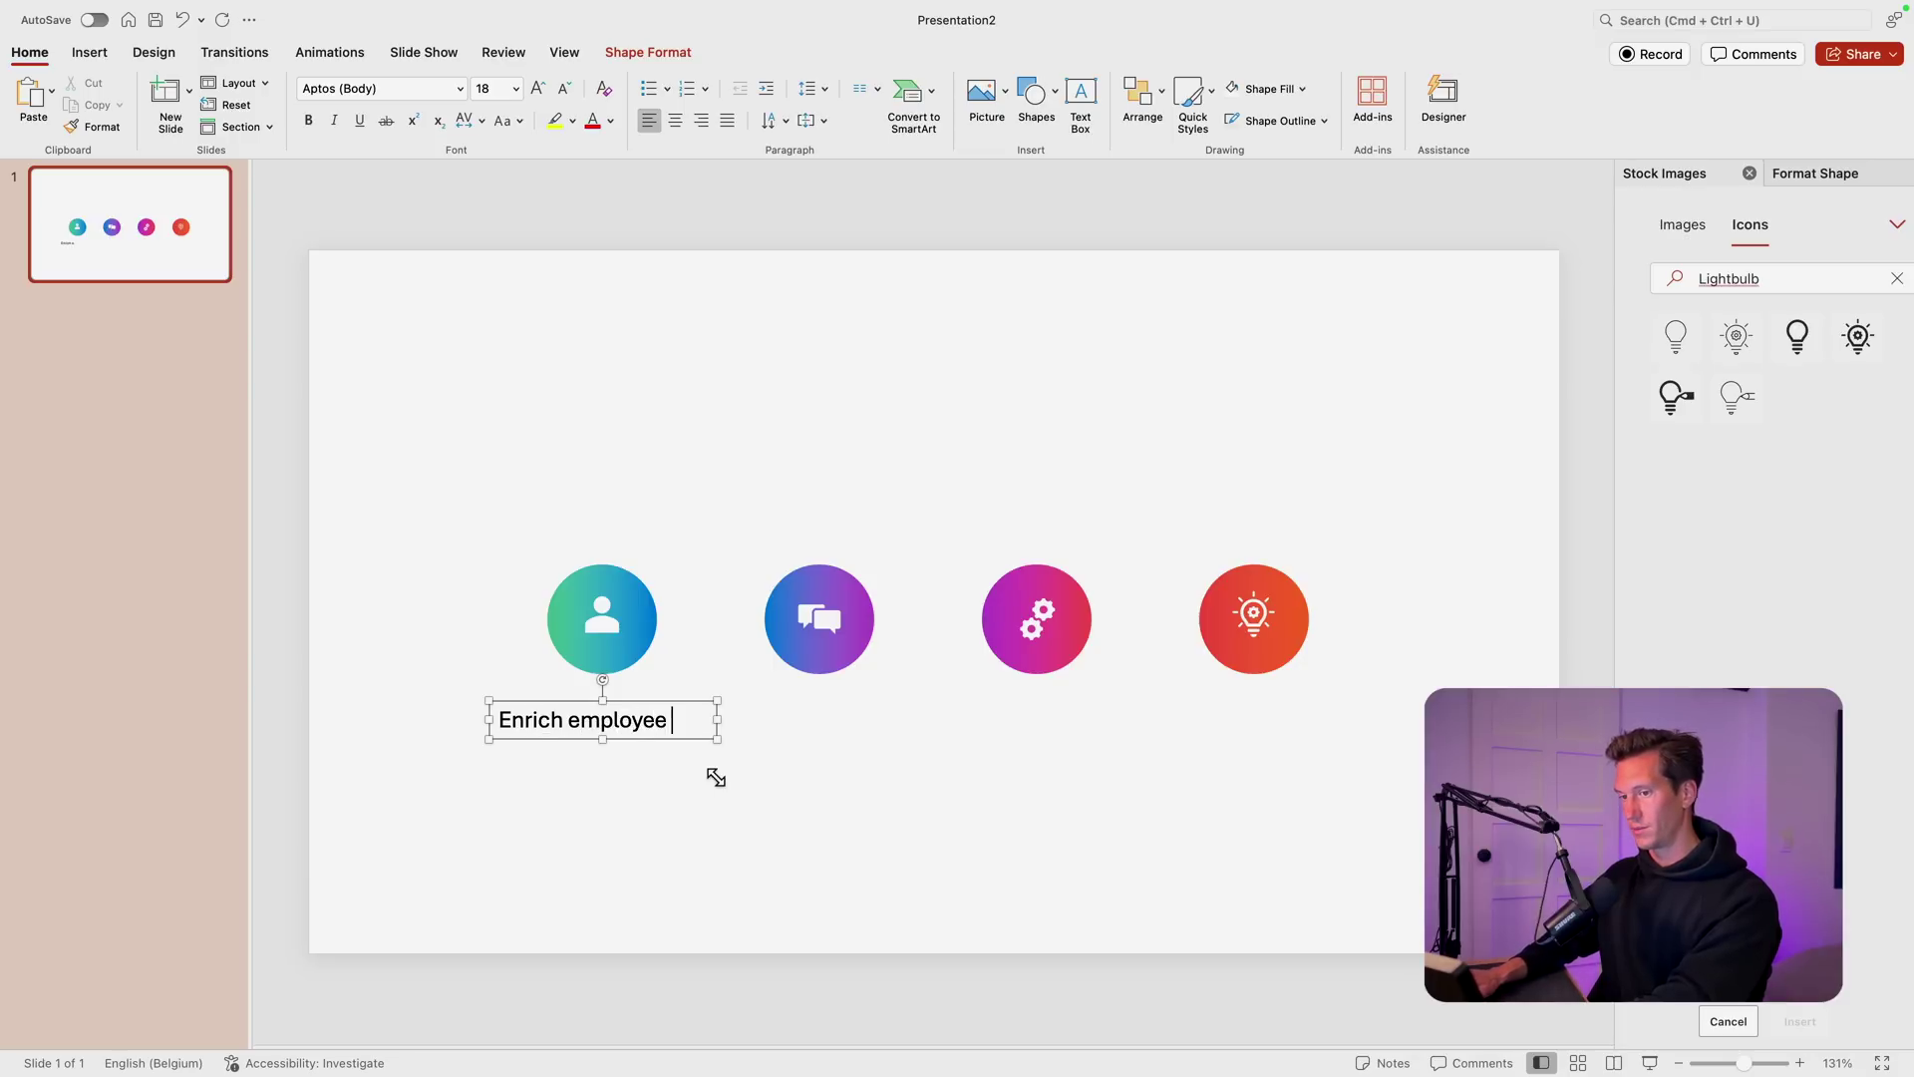
text(periences)
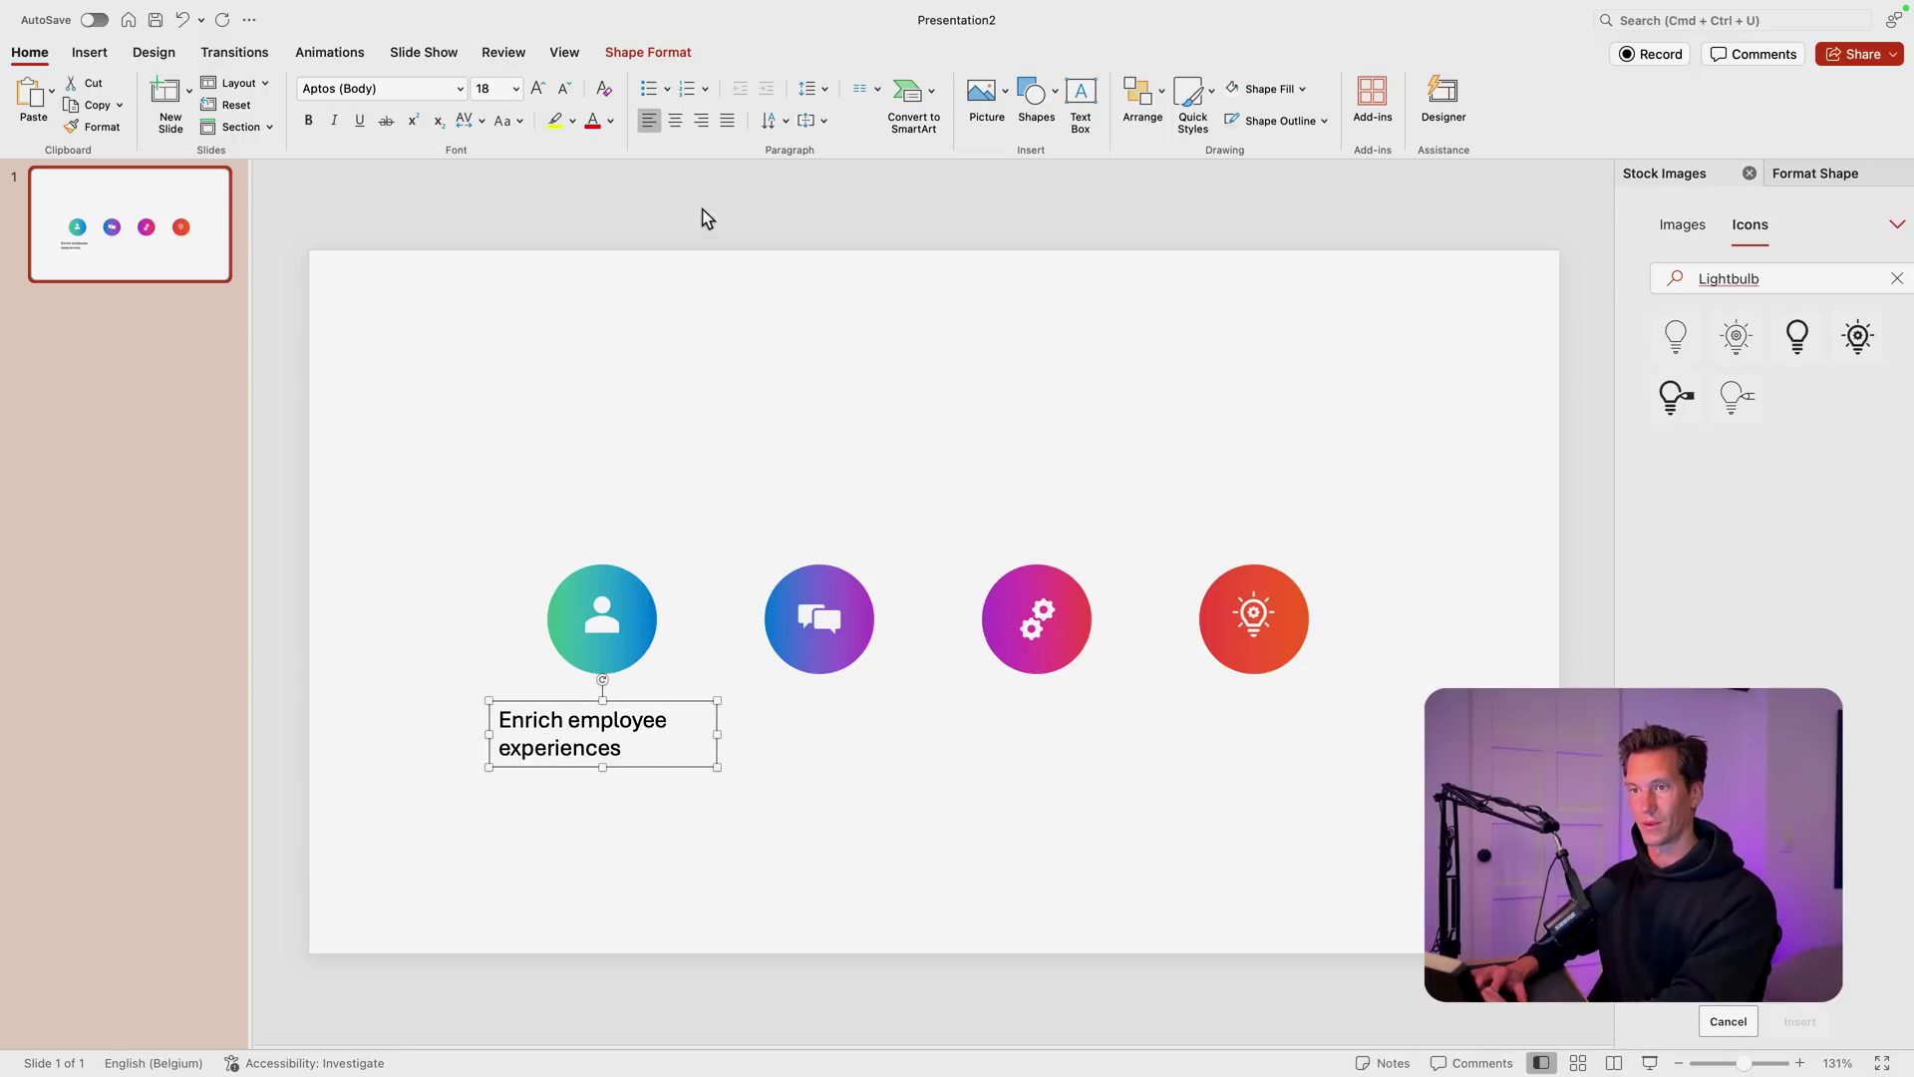
click(677, 126)
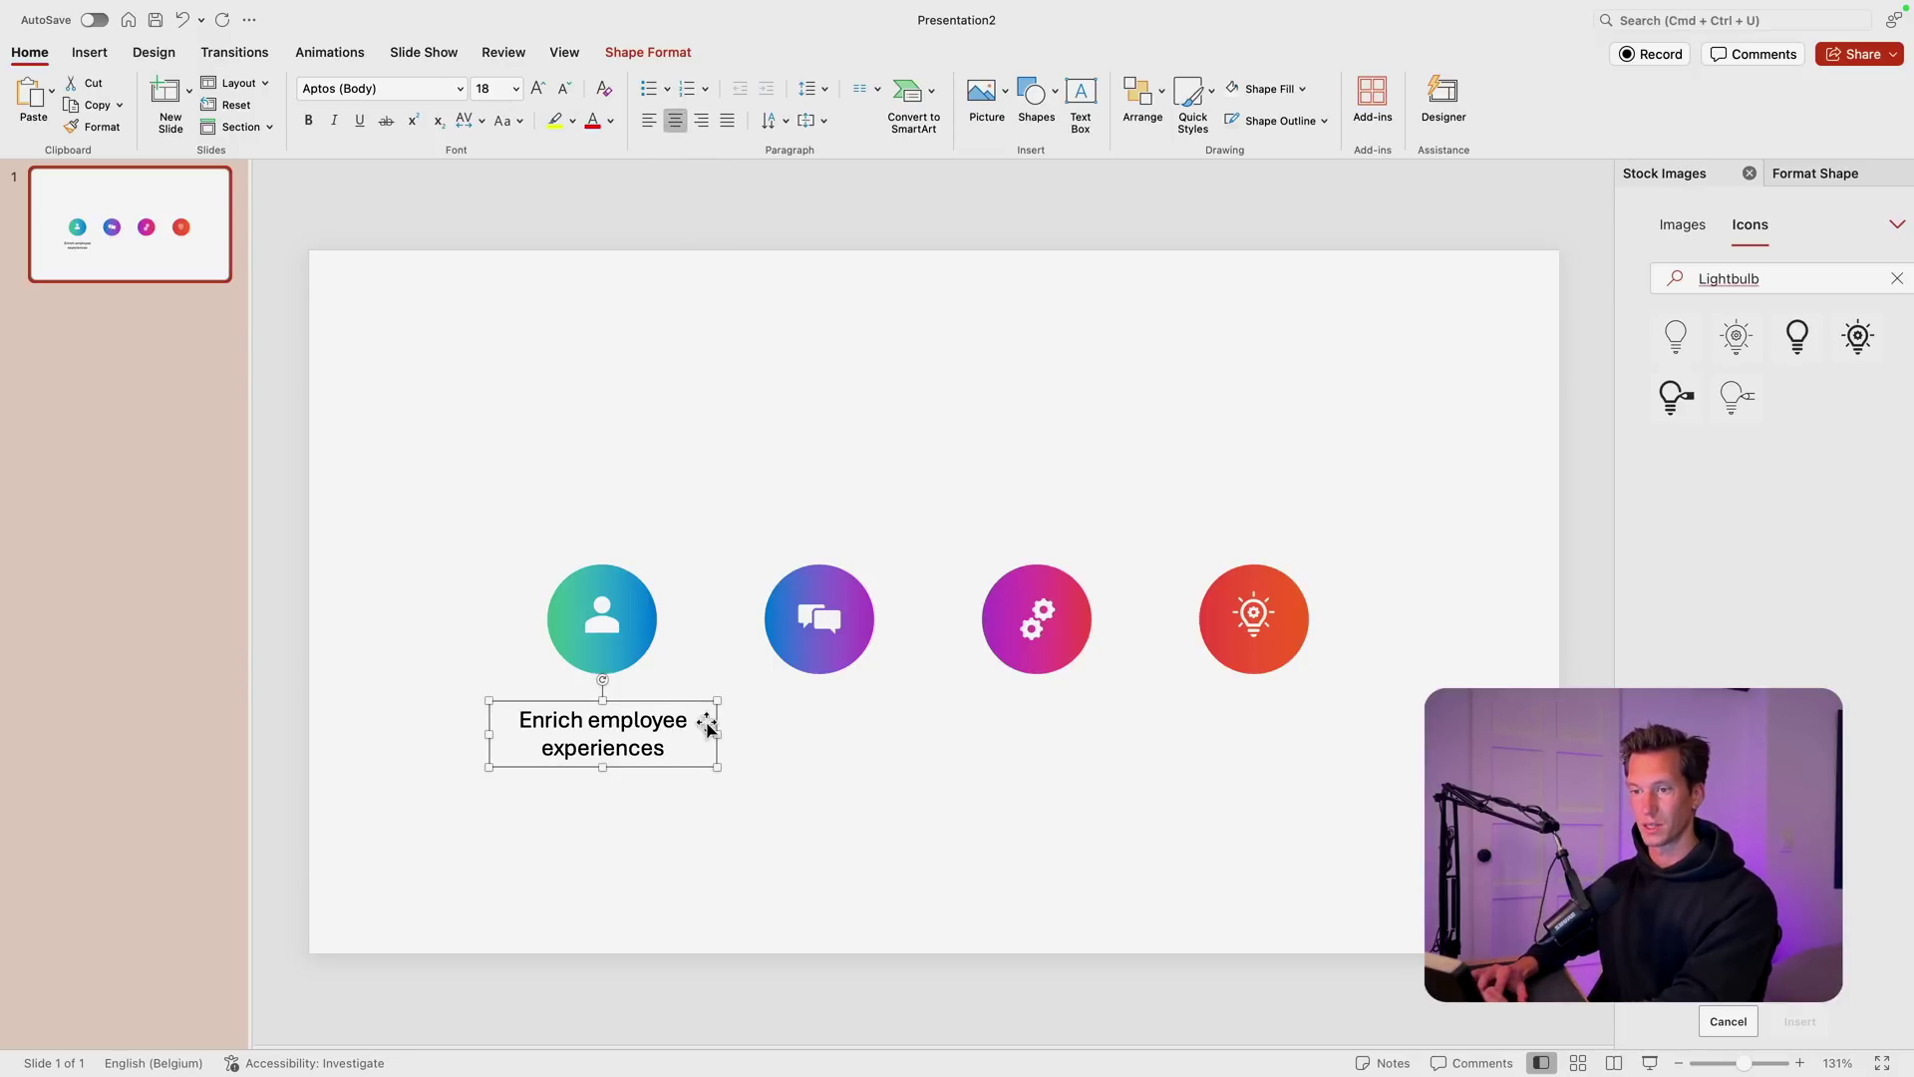
mouse_move(721, 735)
mouse_down()
mouse_move(643, 705)
mouse_move(692, 717)
mouse_up()
Step: Reduce the caption to 16 pt and adjust its box so the text wraps
right_click(827, 713)
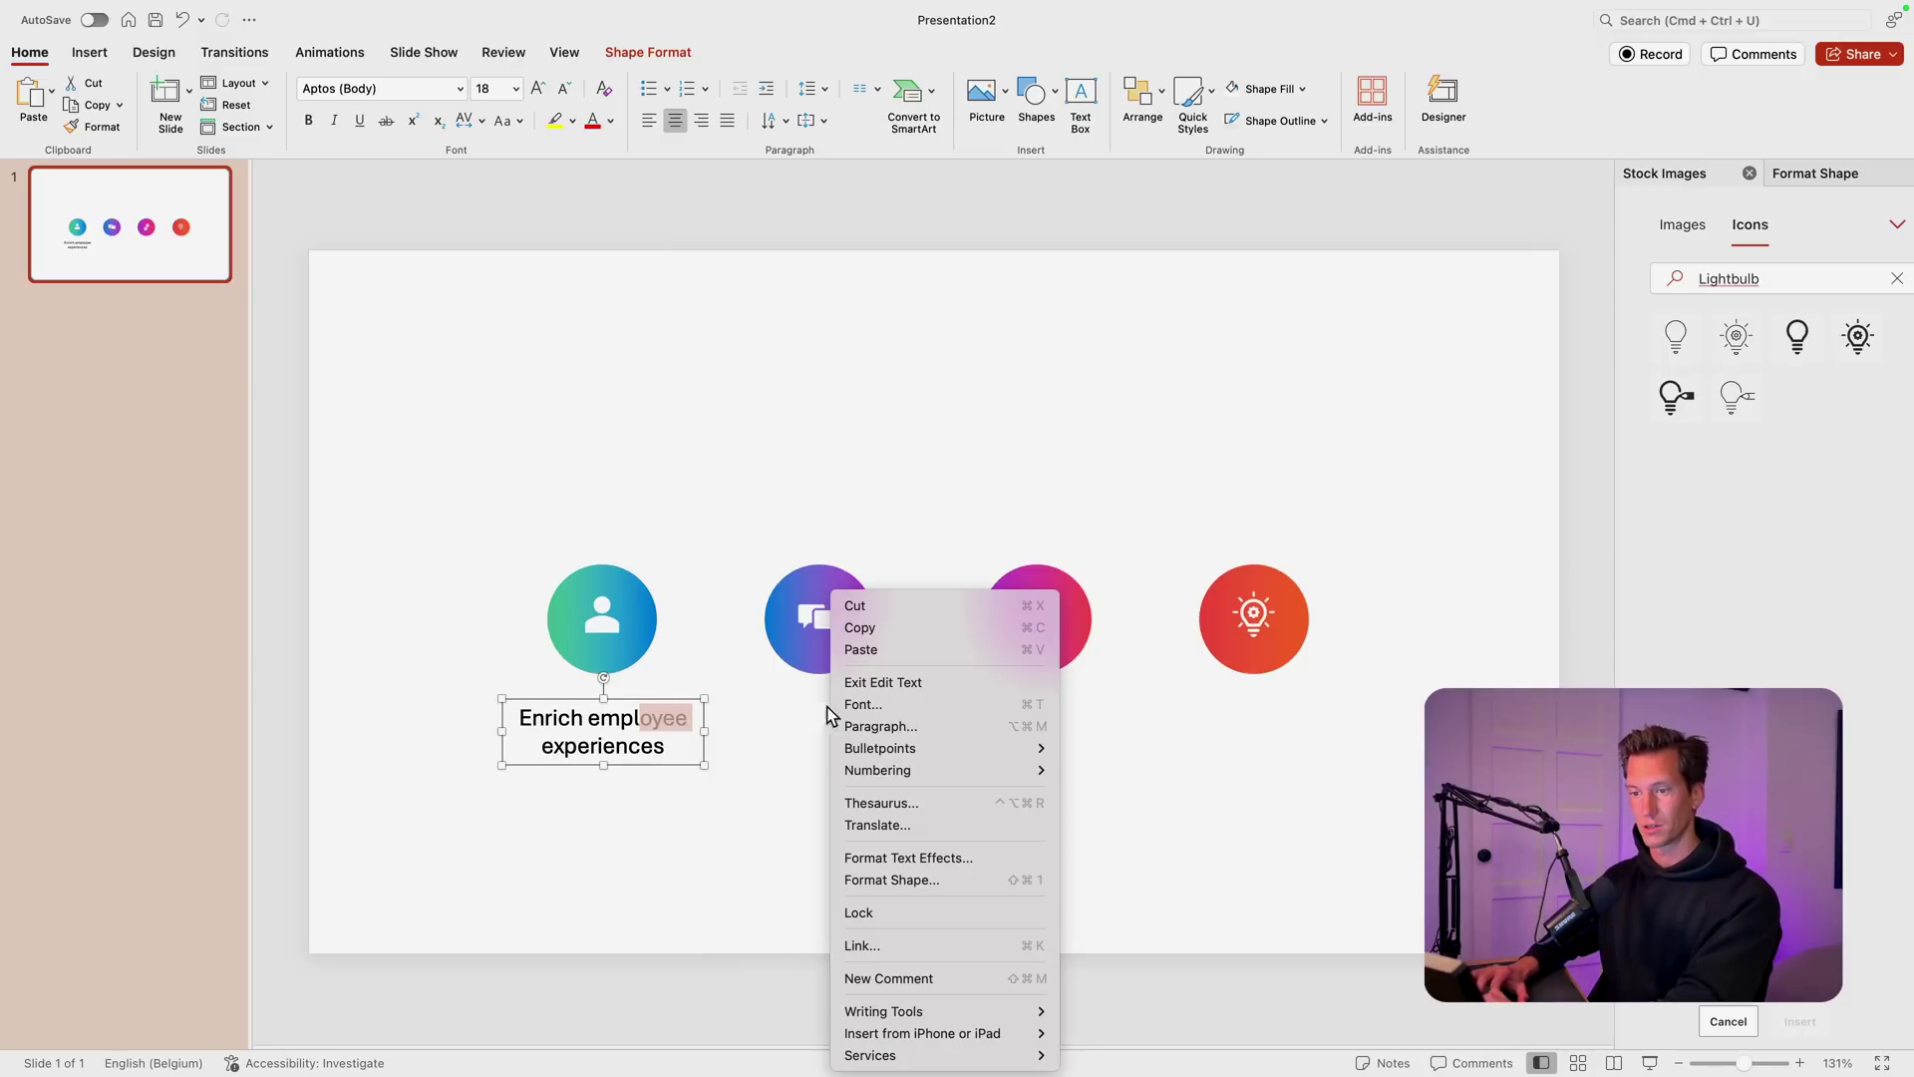
click(661, 715)
click(564, 90)
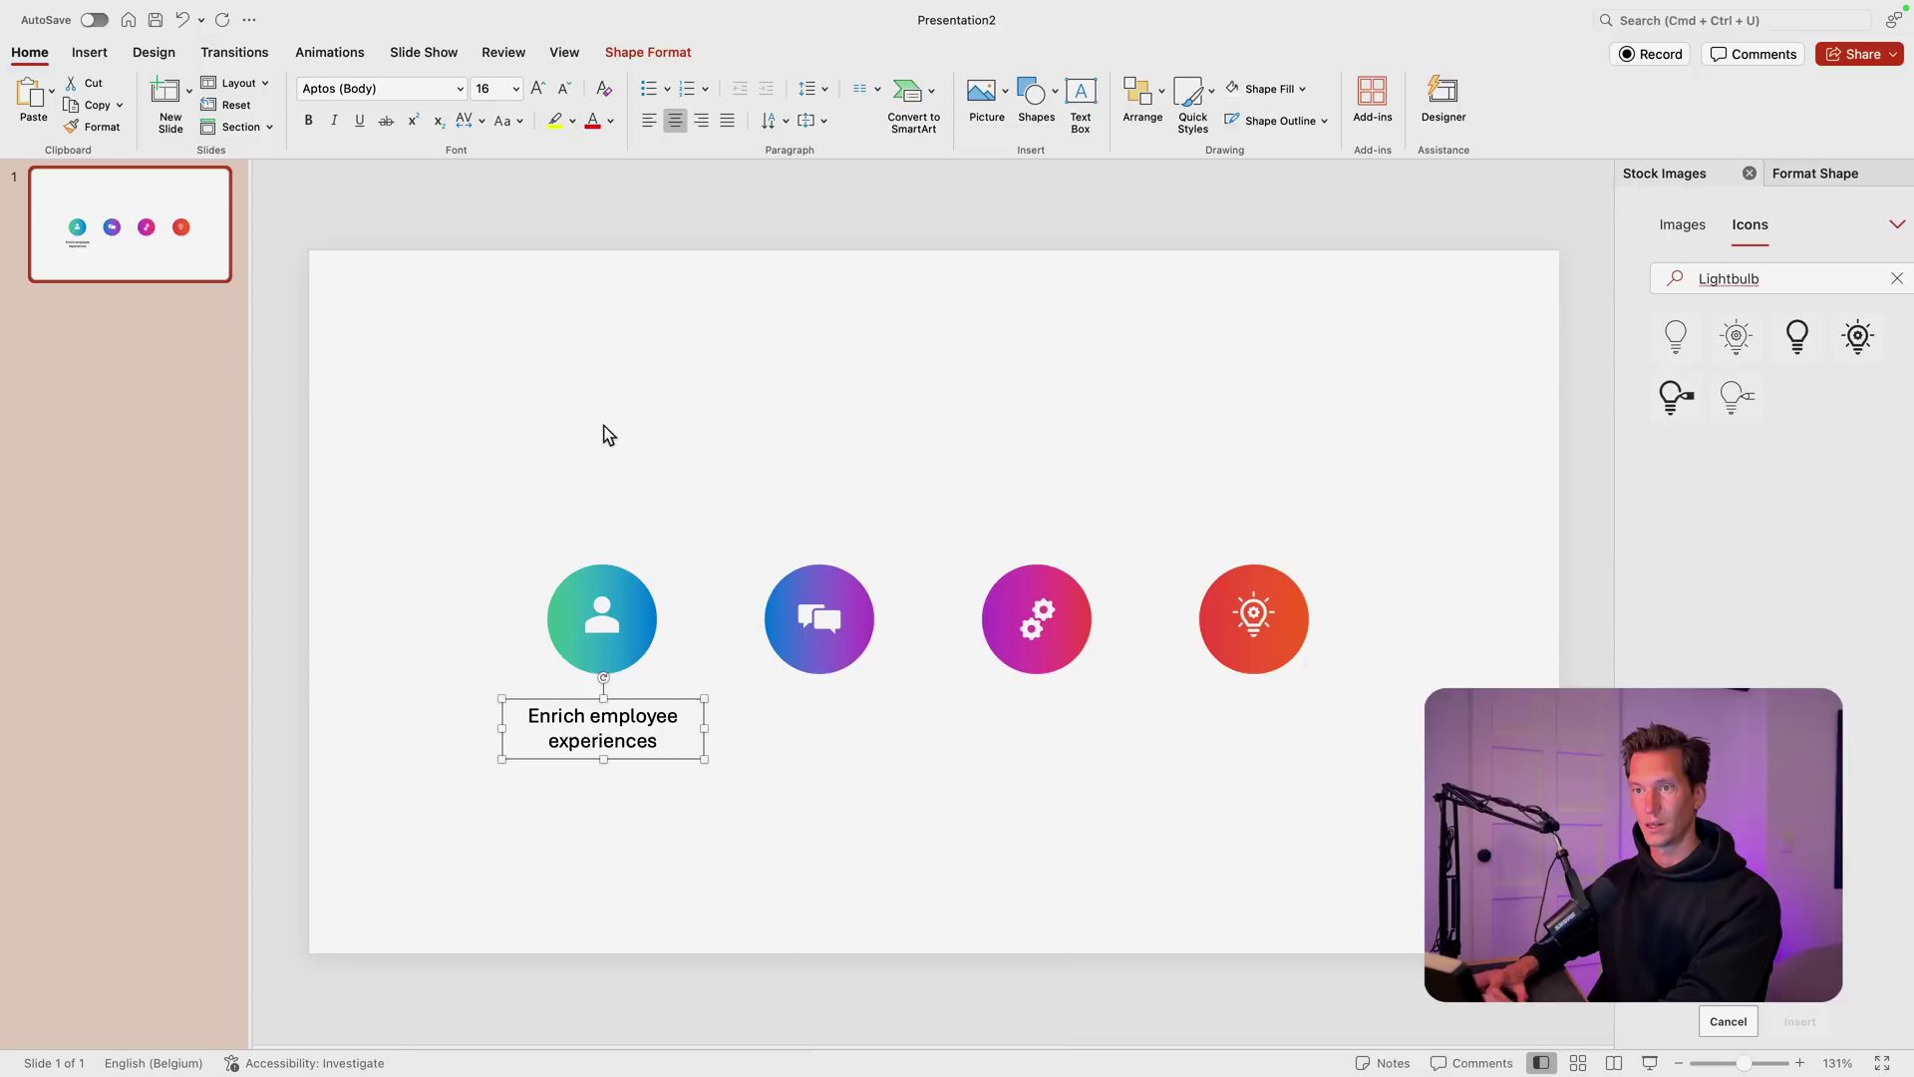
drag(705, 731, 1302, 706)
Step: Change the caption under the blue circle to 'Reinvent customer engagement'
click(843, 736)
double_click(844, 736)
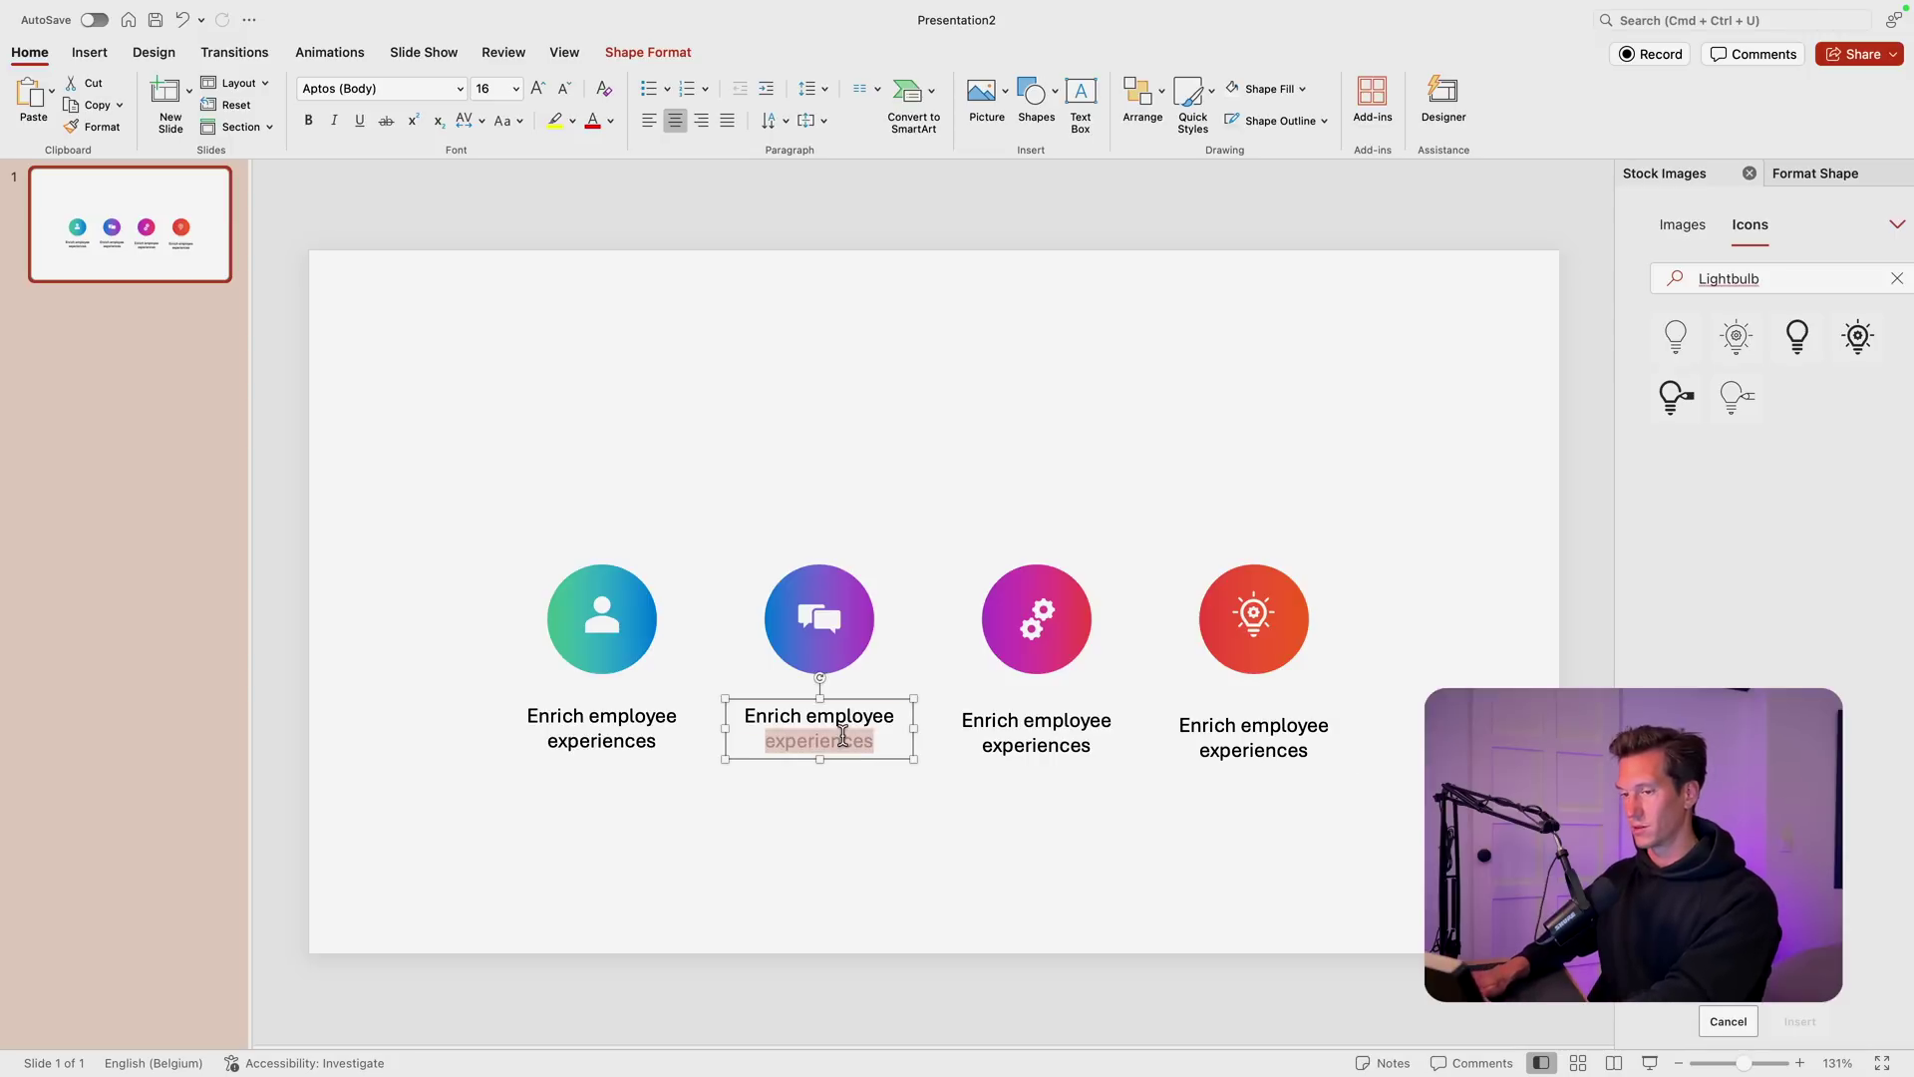
triple_click(843, 736)
text(Reinv)
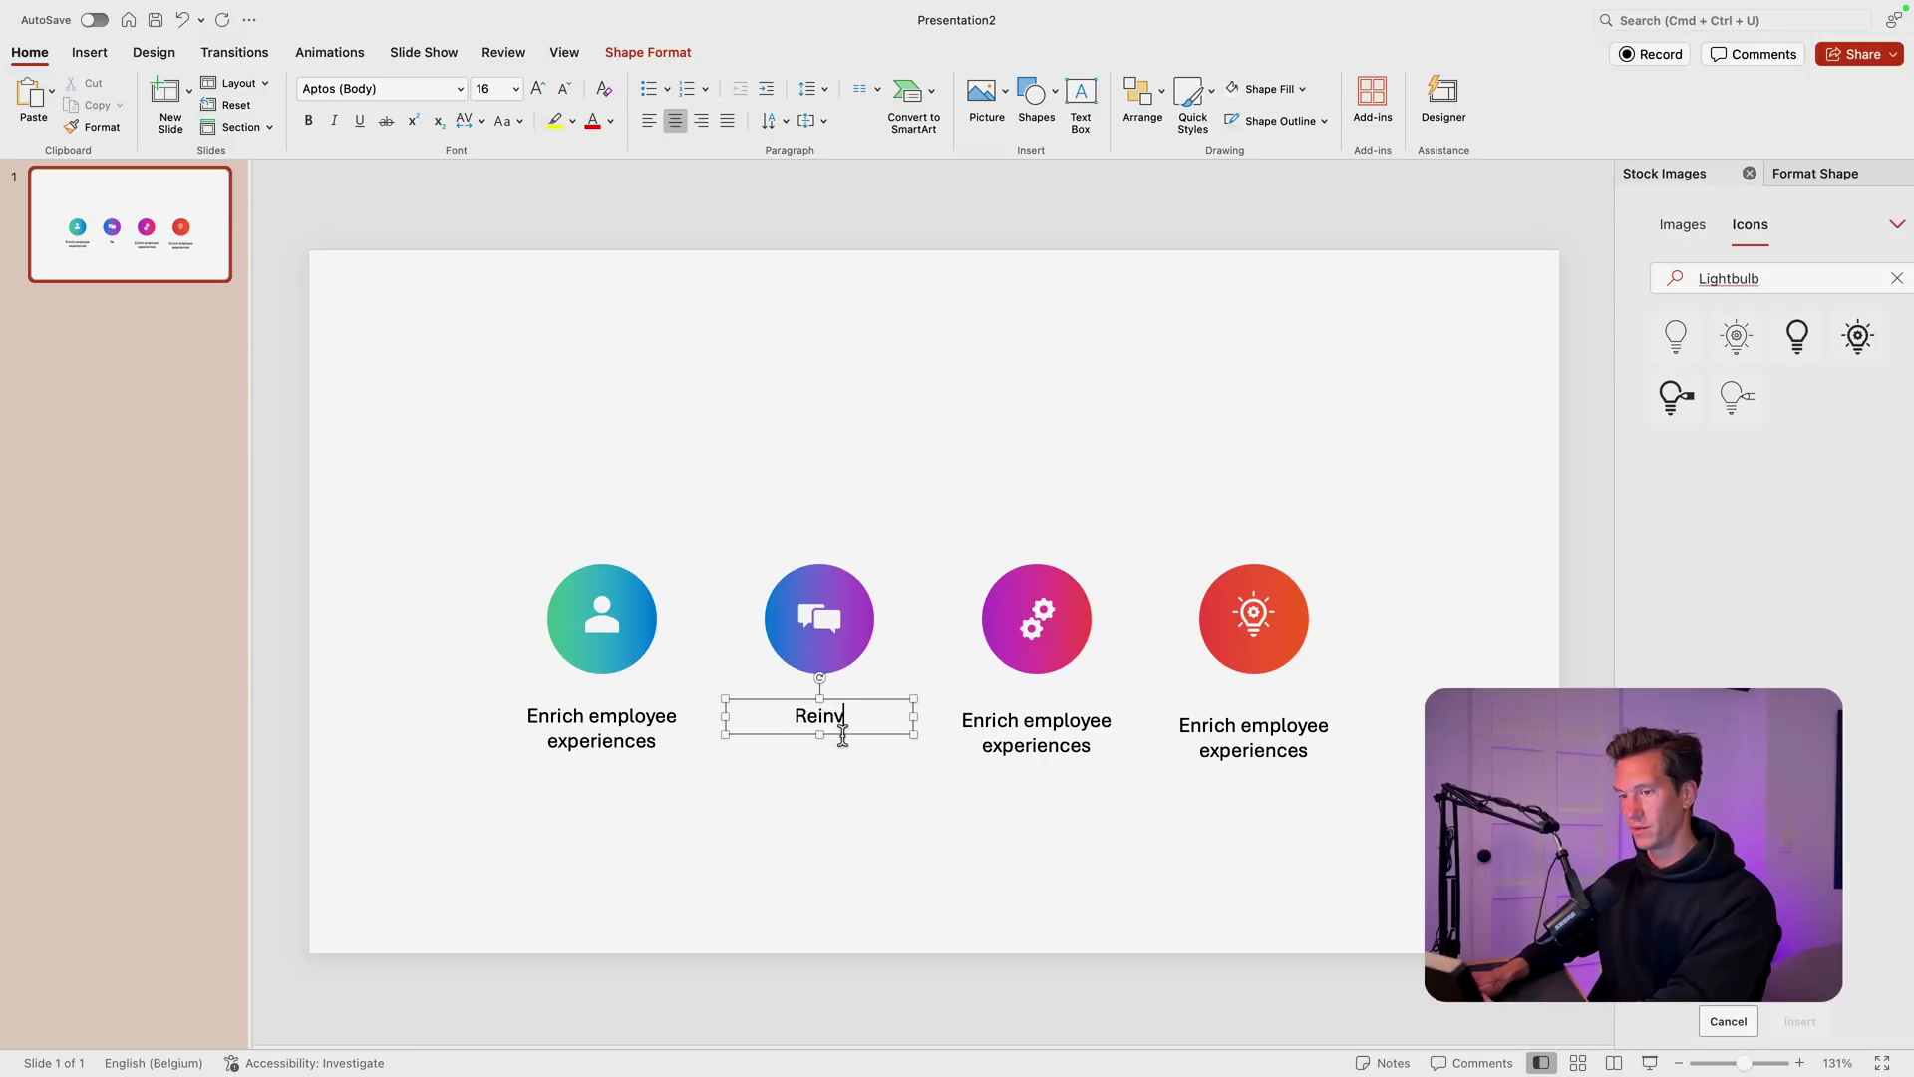
text(ent customer)
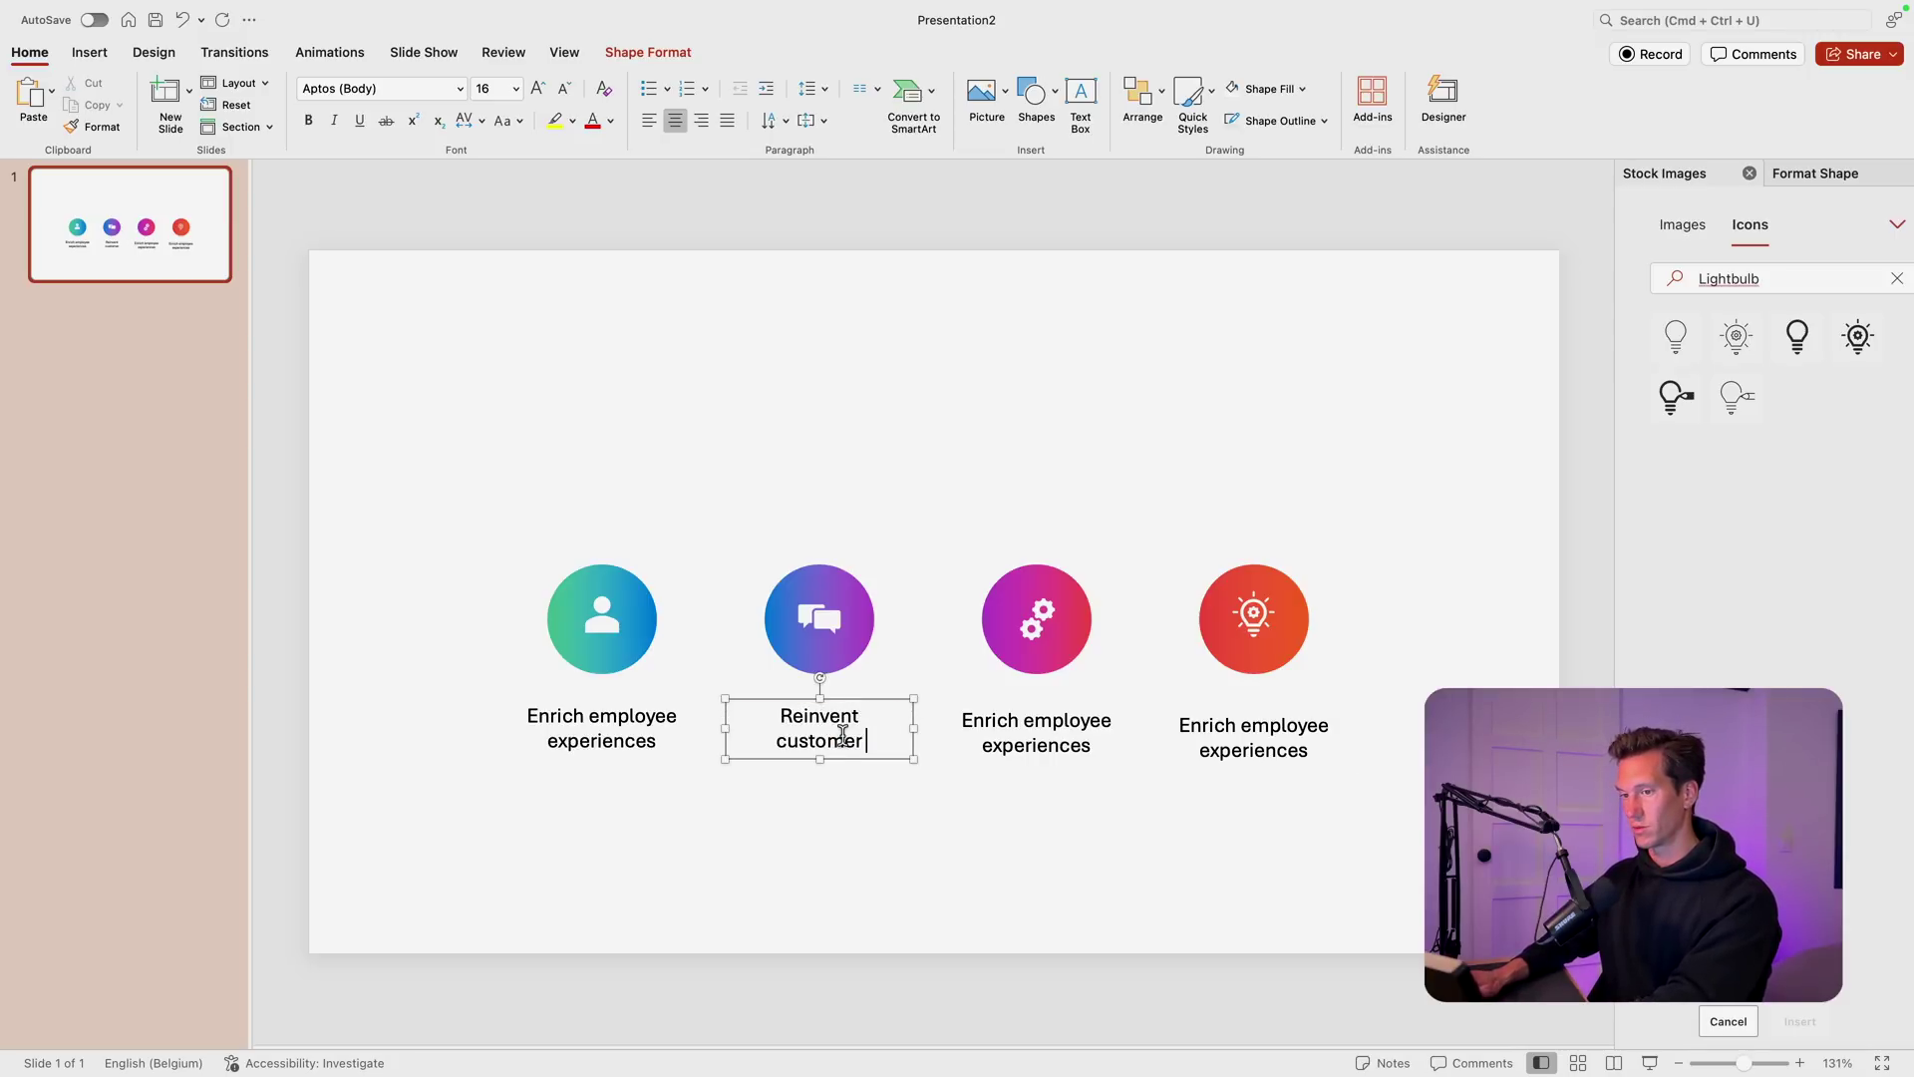
text( engagement)
Step: Retype the third and fourth captions as 'Reshape business processes' and 'Bend the curve to innovation'
triple_click(1039, 733)
text(Reshape )
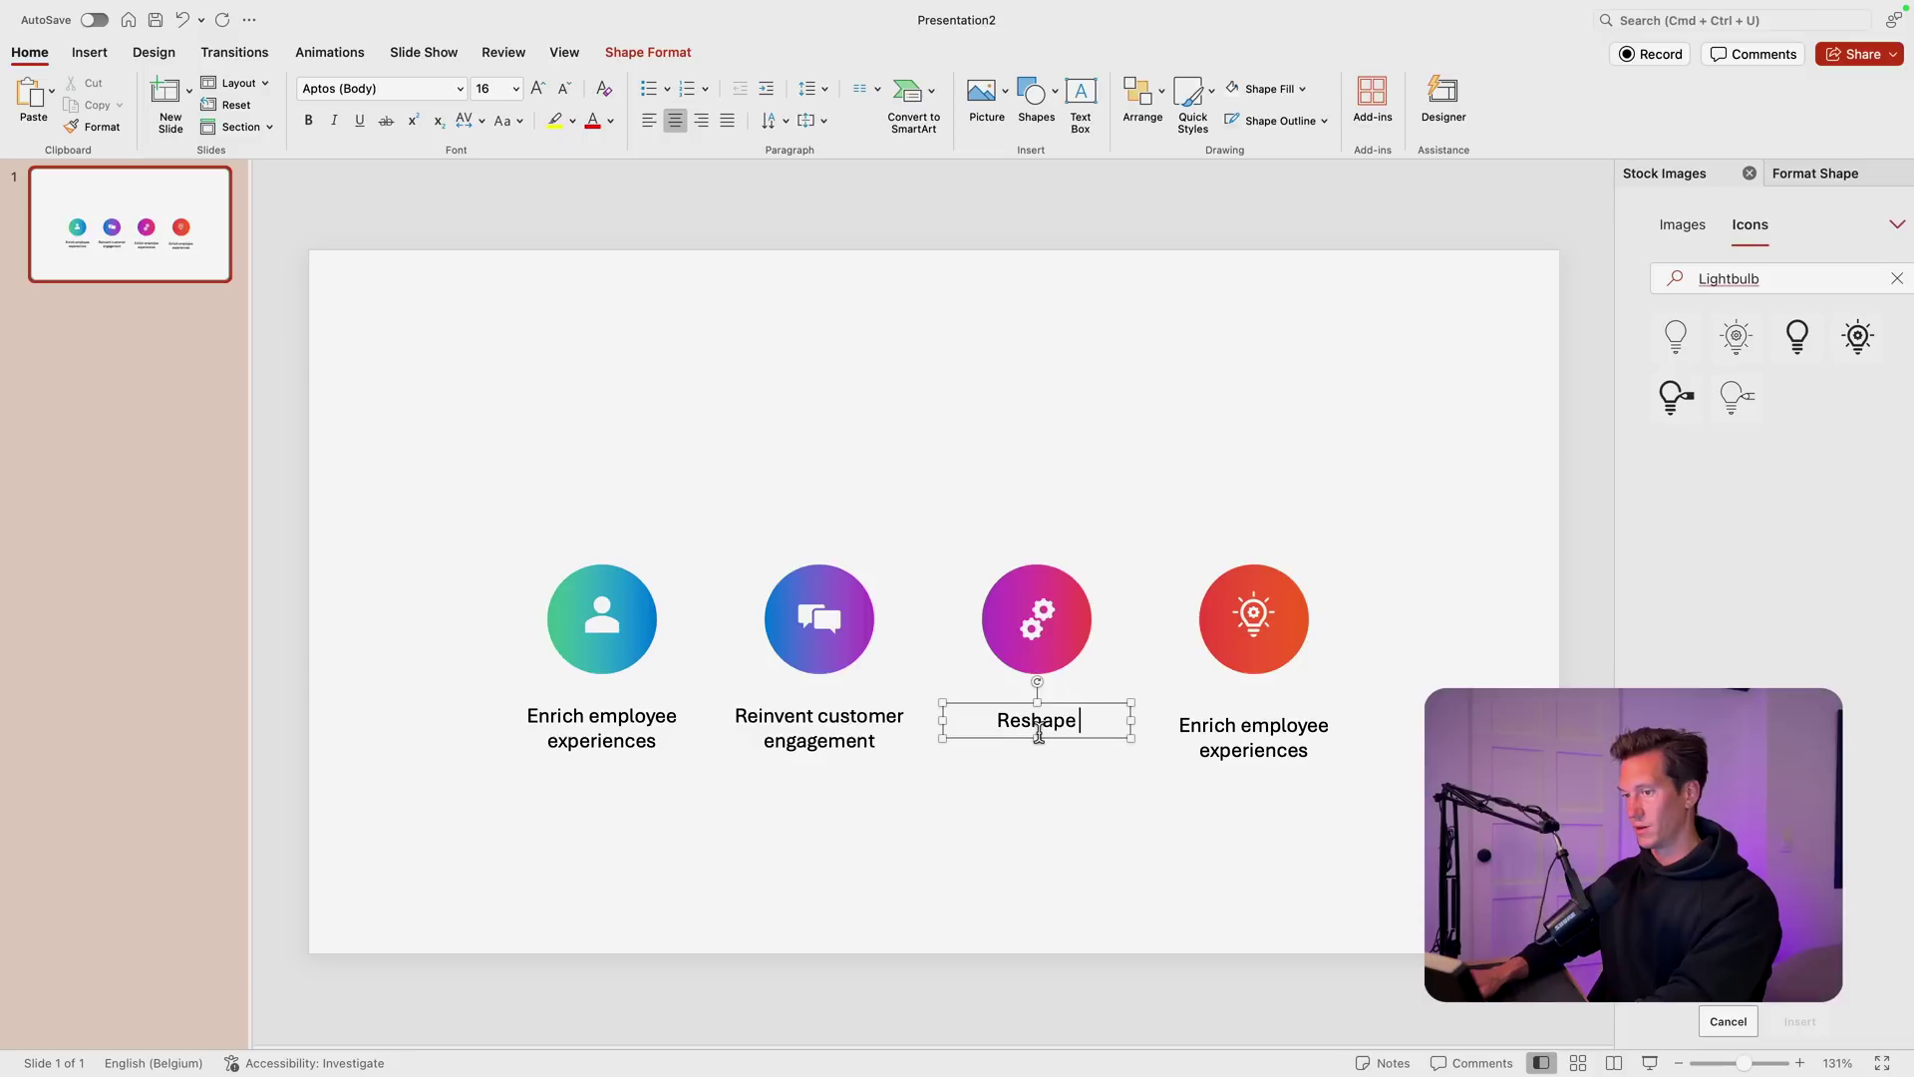
text(business processes)
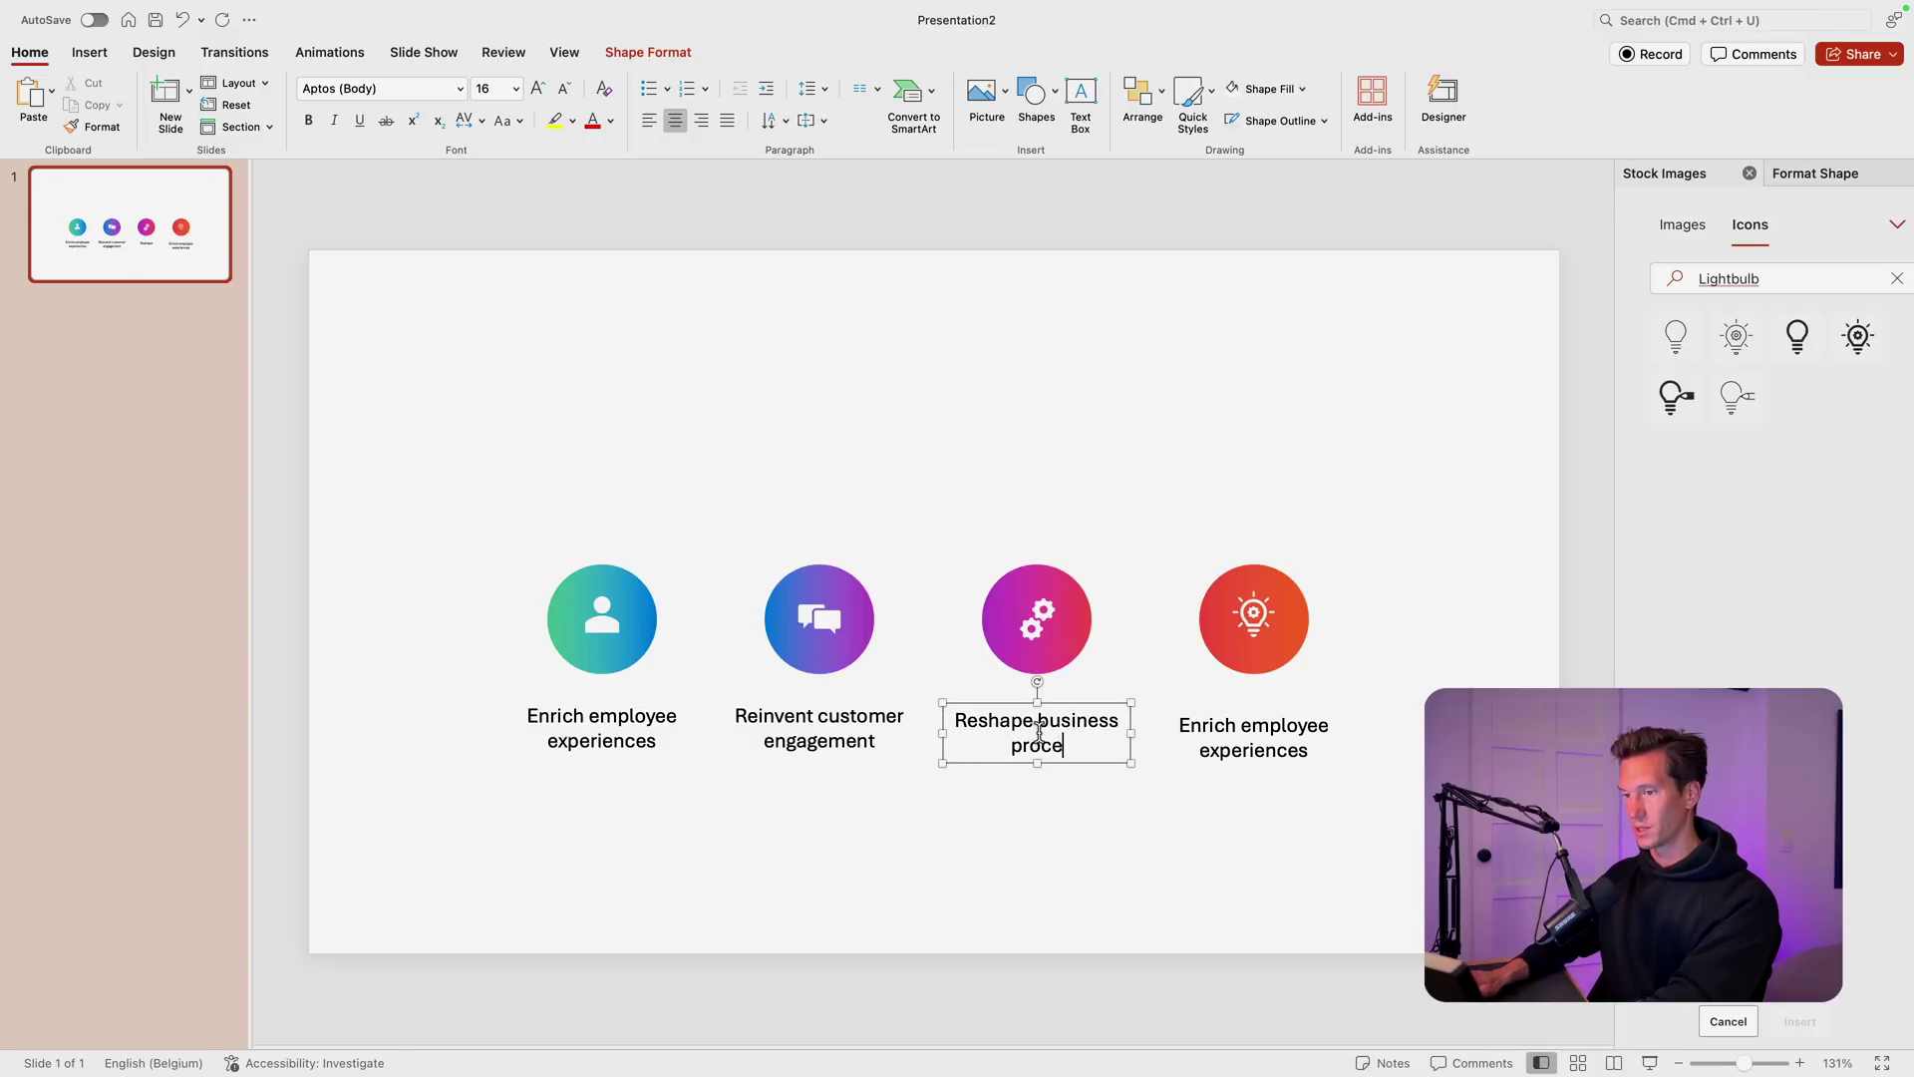
click(1231, 735)
triple_click(1232, 735)
text(Bend the )
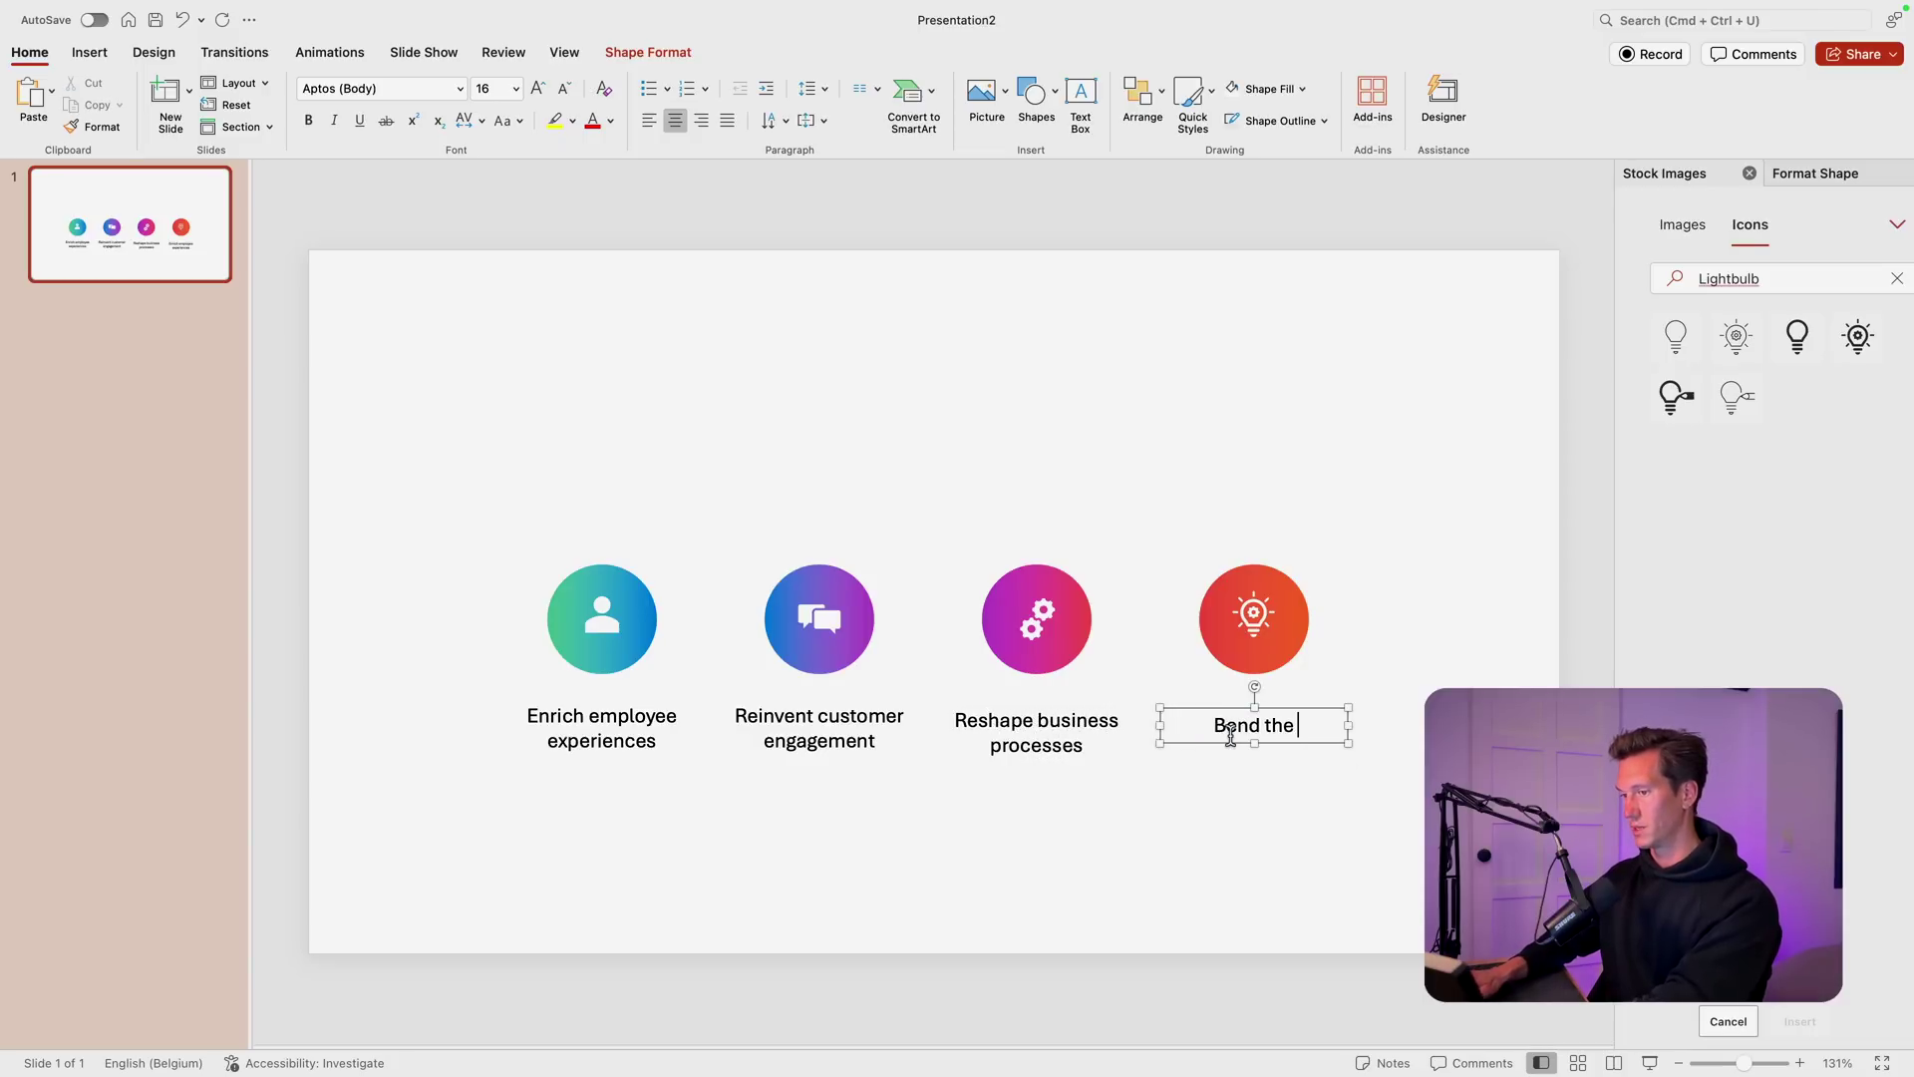
text(curve to innovation)
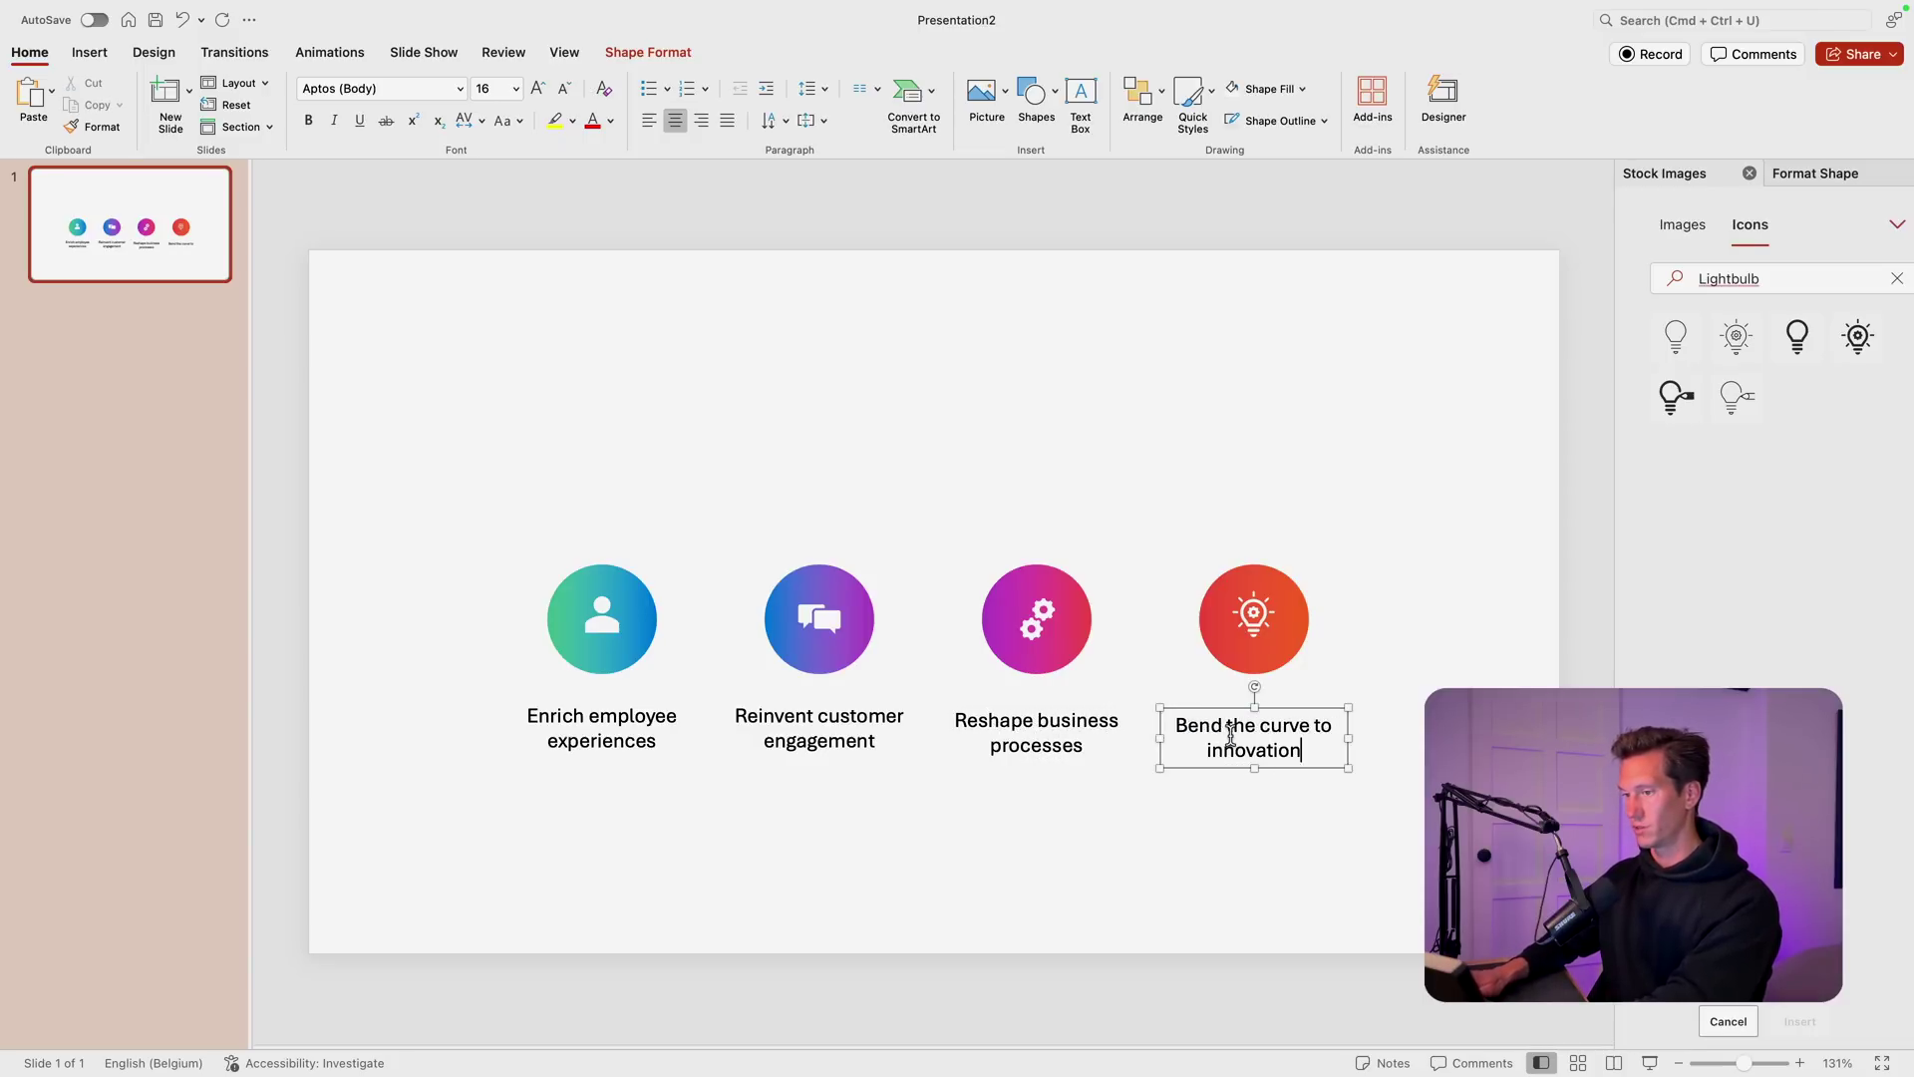
click(797, 743)
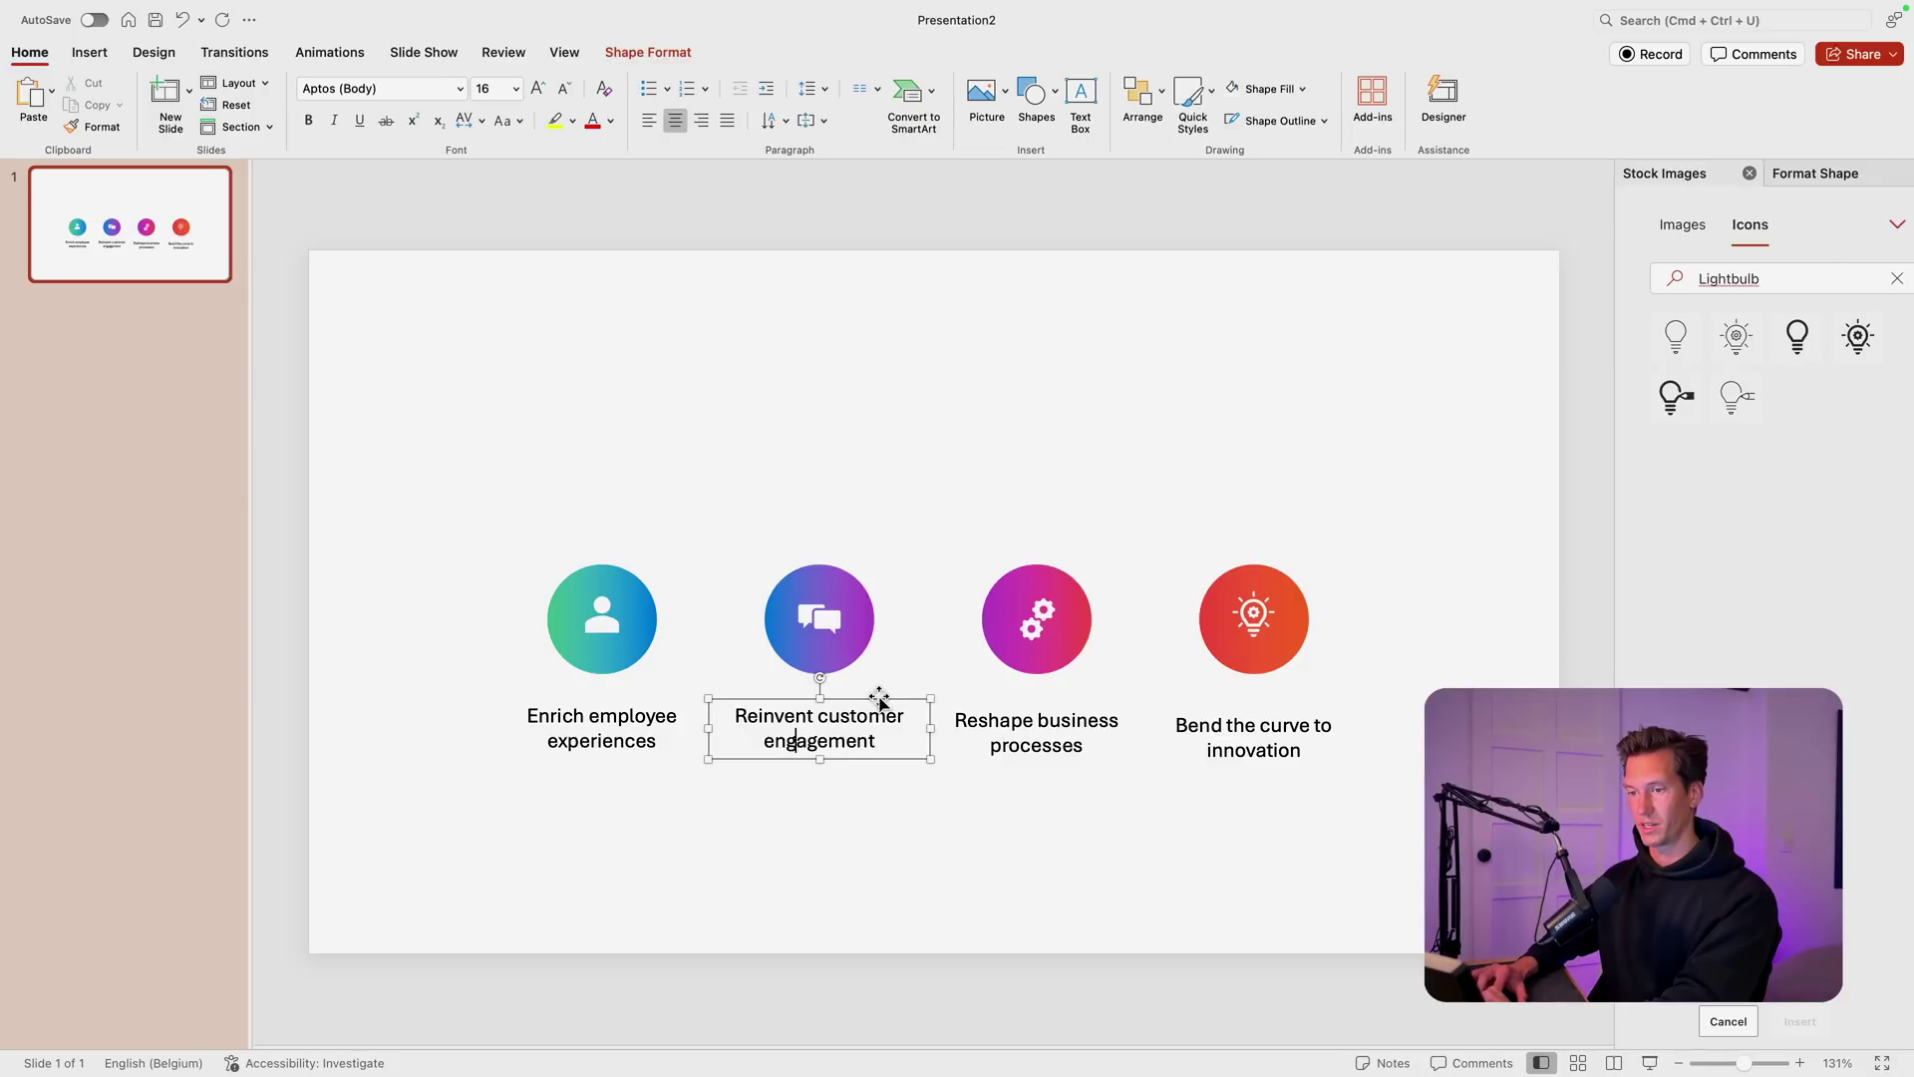
Step: Copy a caption to the top as a bold 36 pt title 'AI-drive business transformation'
drag(879, 700, 858, 395)
triple_click(857, 394)
text(AI-drive)
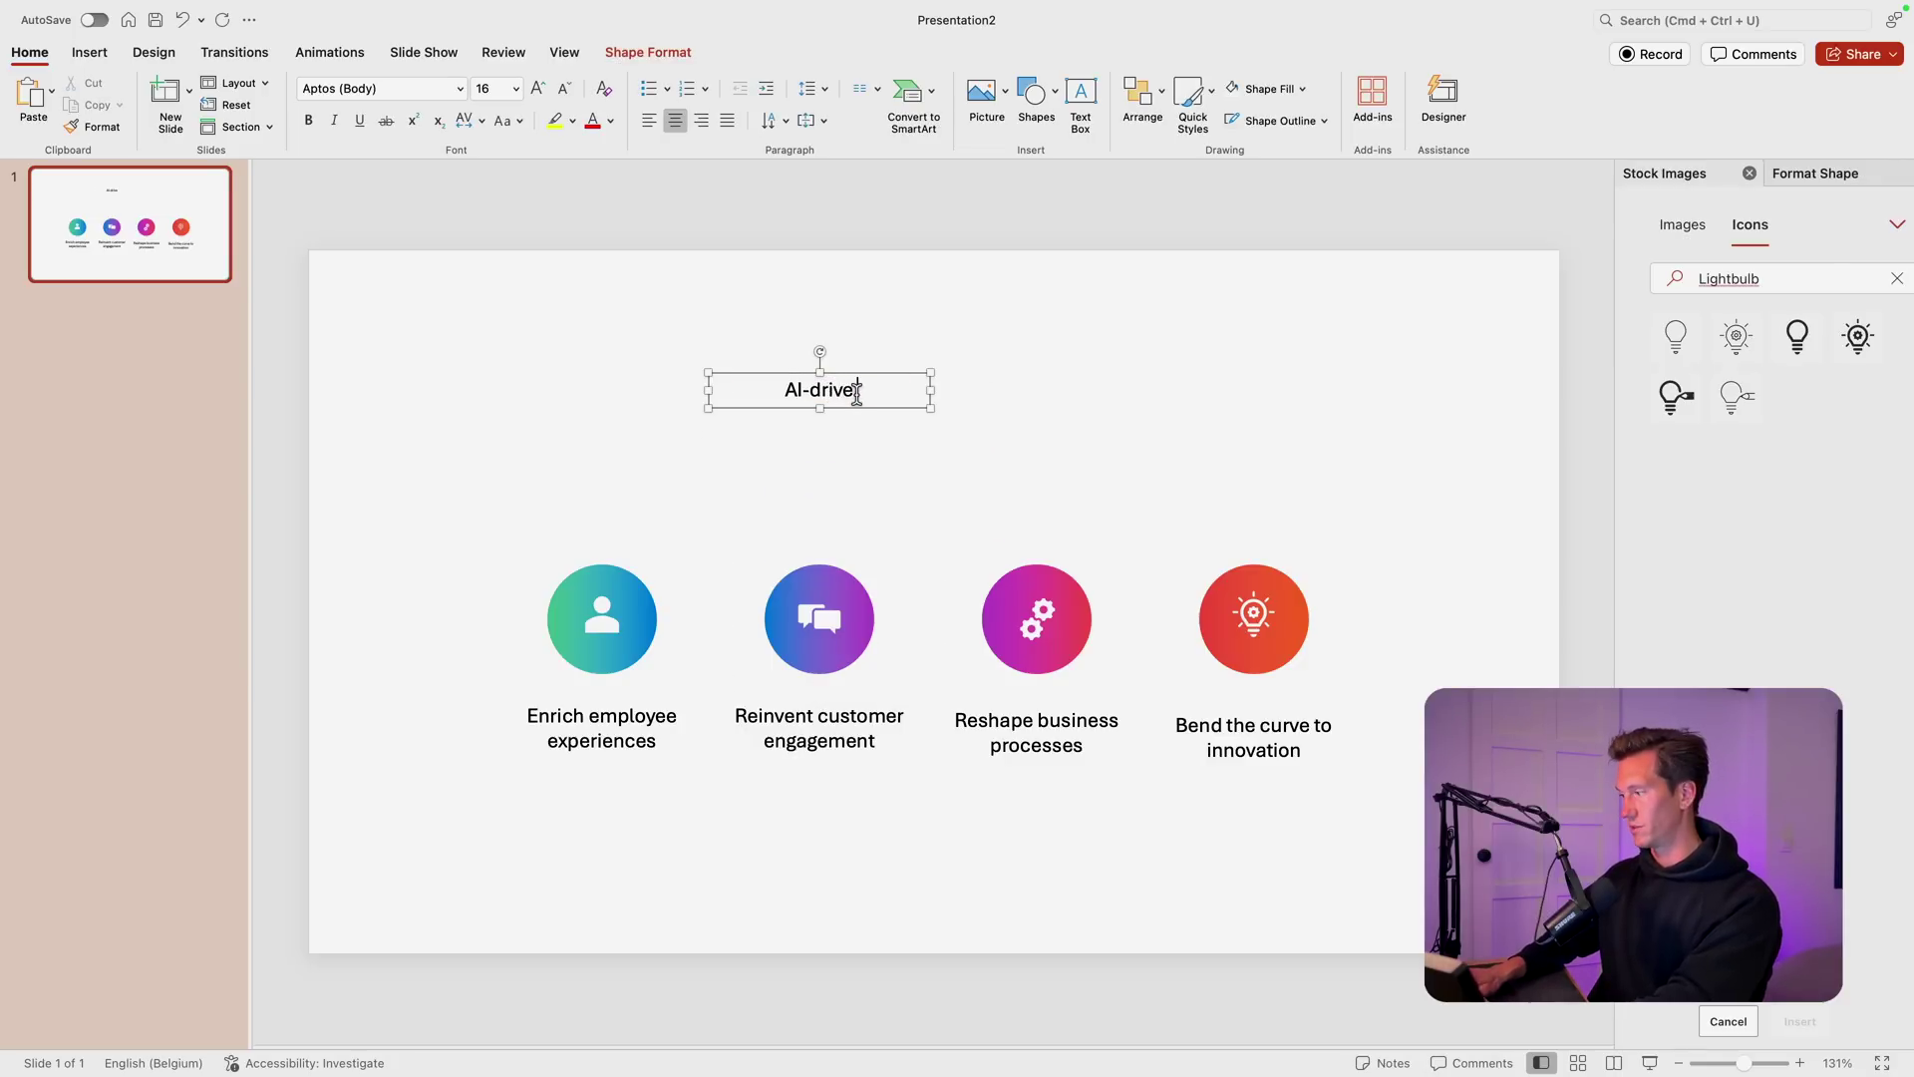
text( business tr)
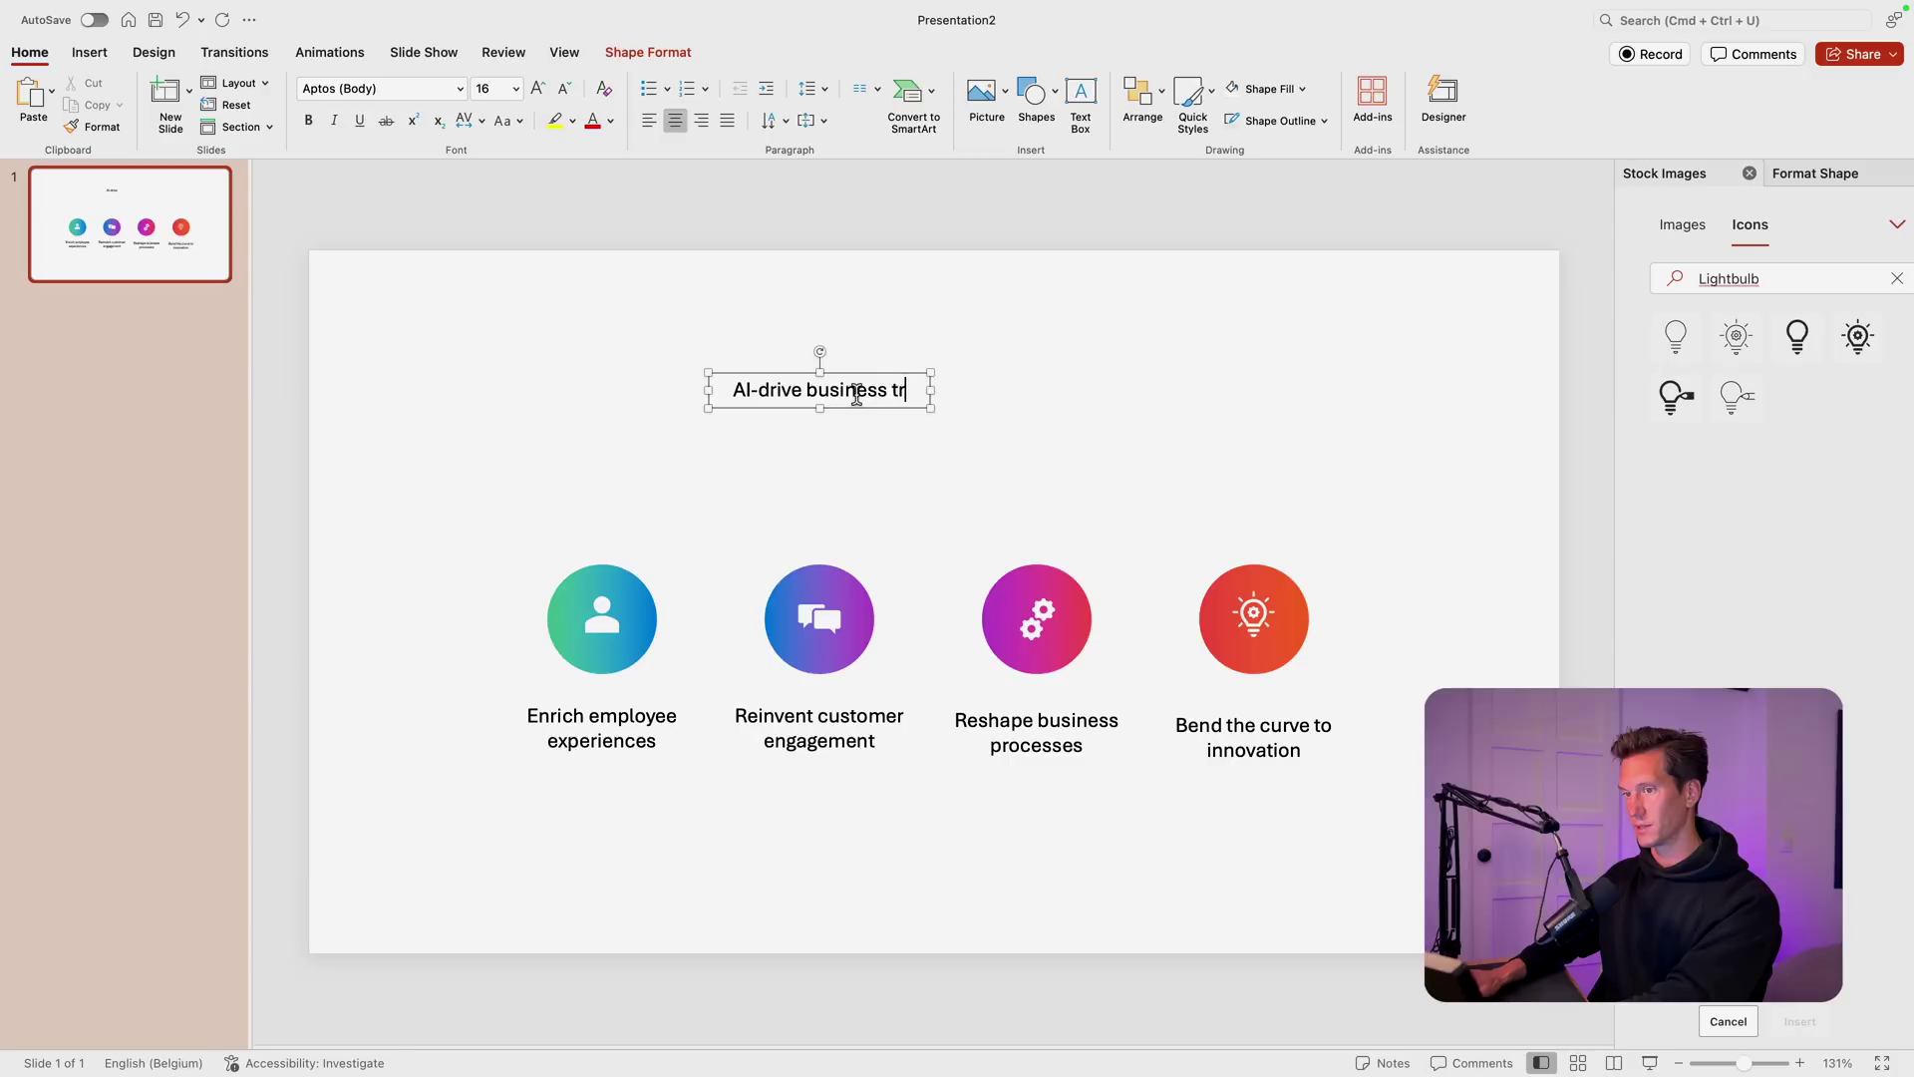
text(ansformation)
drag(931, 408, 1431, 434)
click(538, 87)
click(539, 88)
click(538, 88)
click(538, 88)
click(538, 87)
click(538, 88)
key(super+b)
Step: Centre the title horizontally with Align Center and settle it above the circles
drag(1293, 379, 1157, 375)
click(1154, 95)
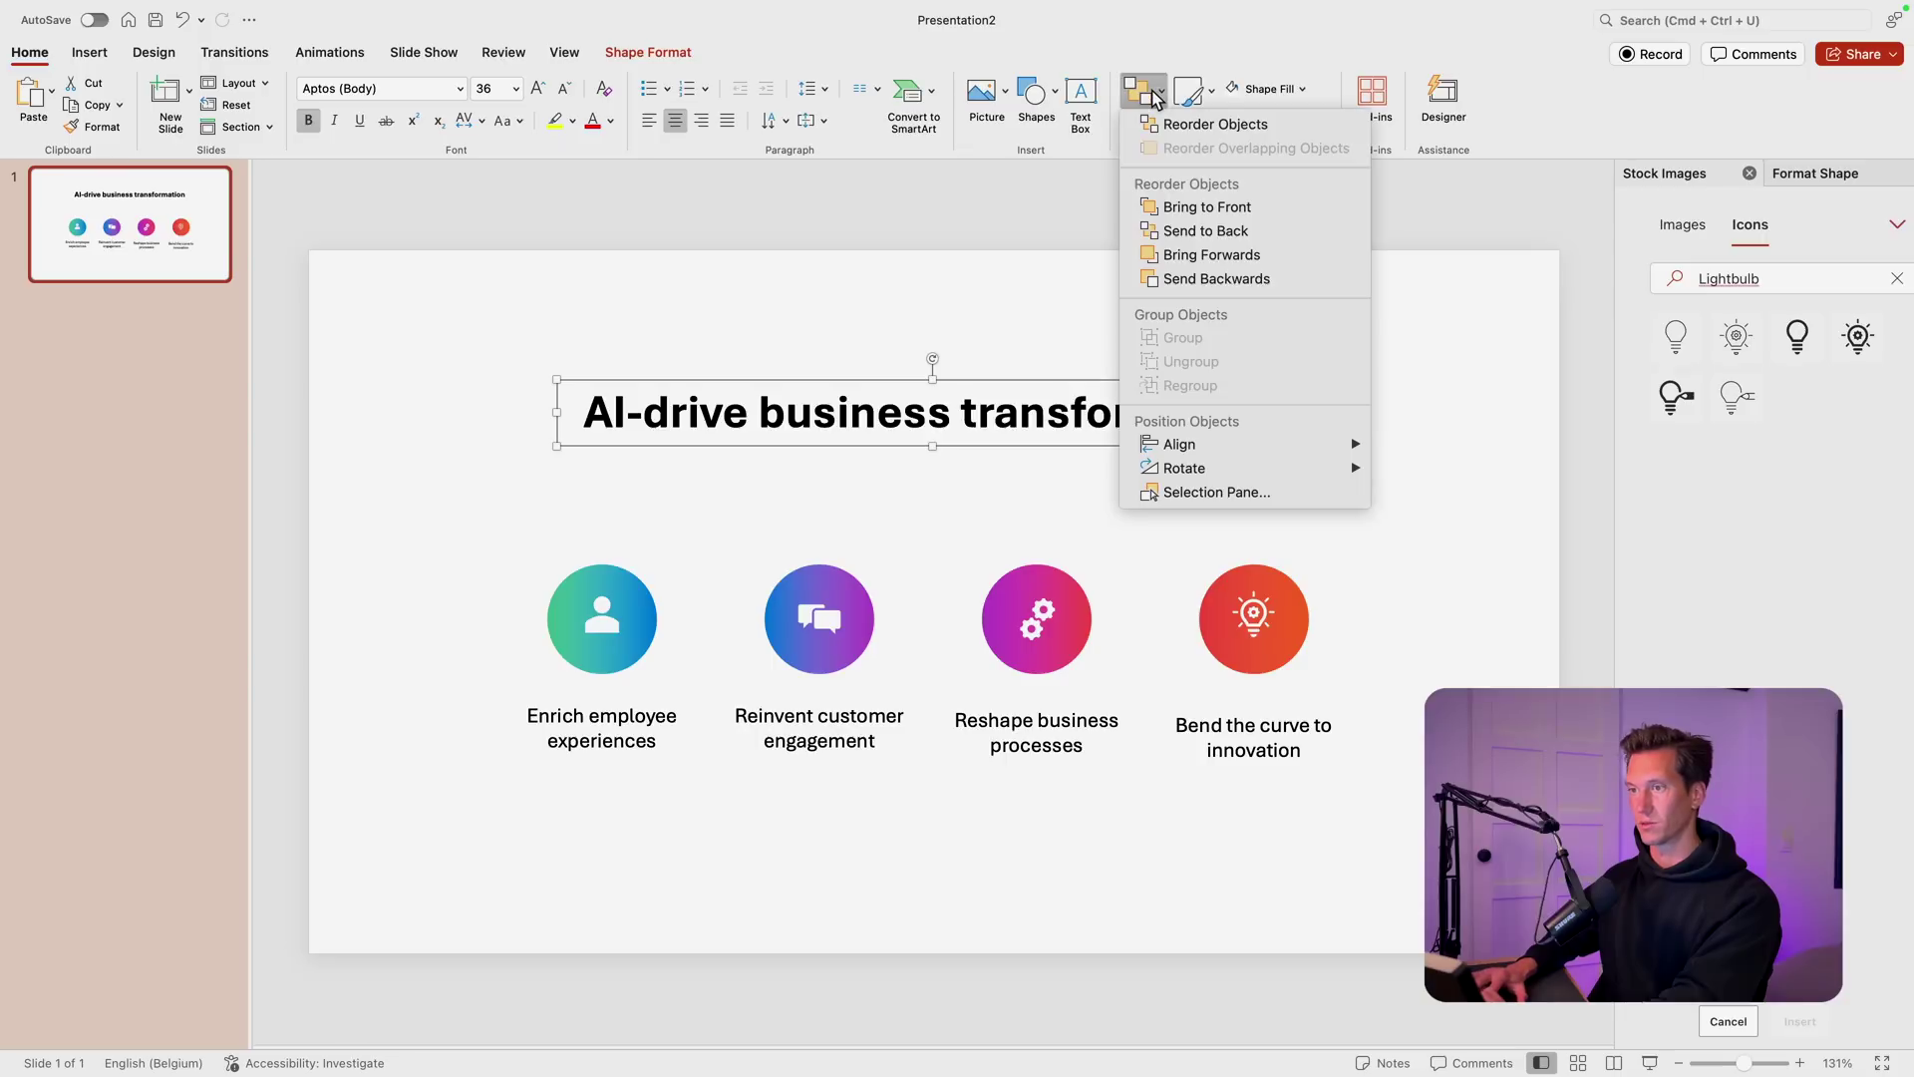
mouse_move(1262, 448)
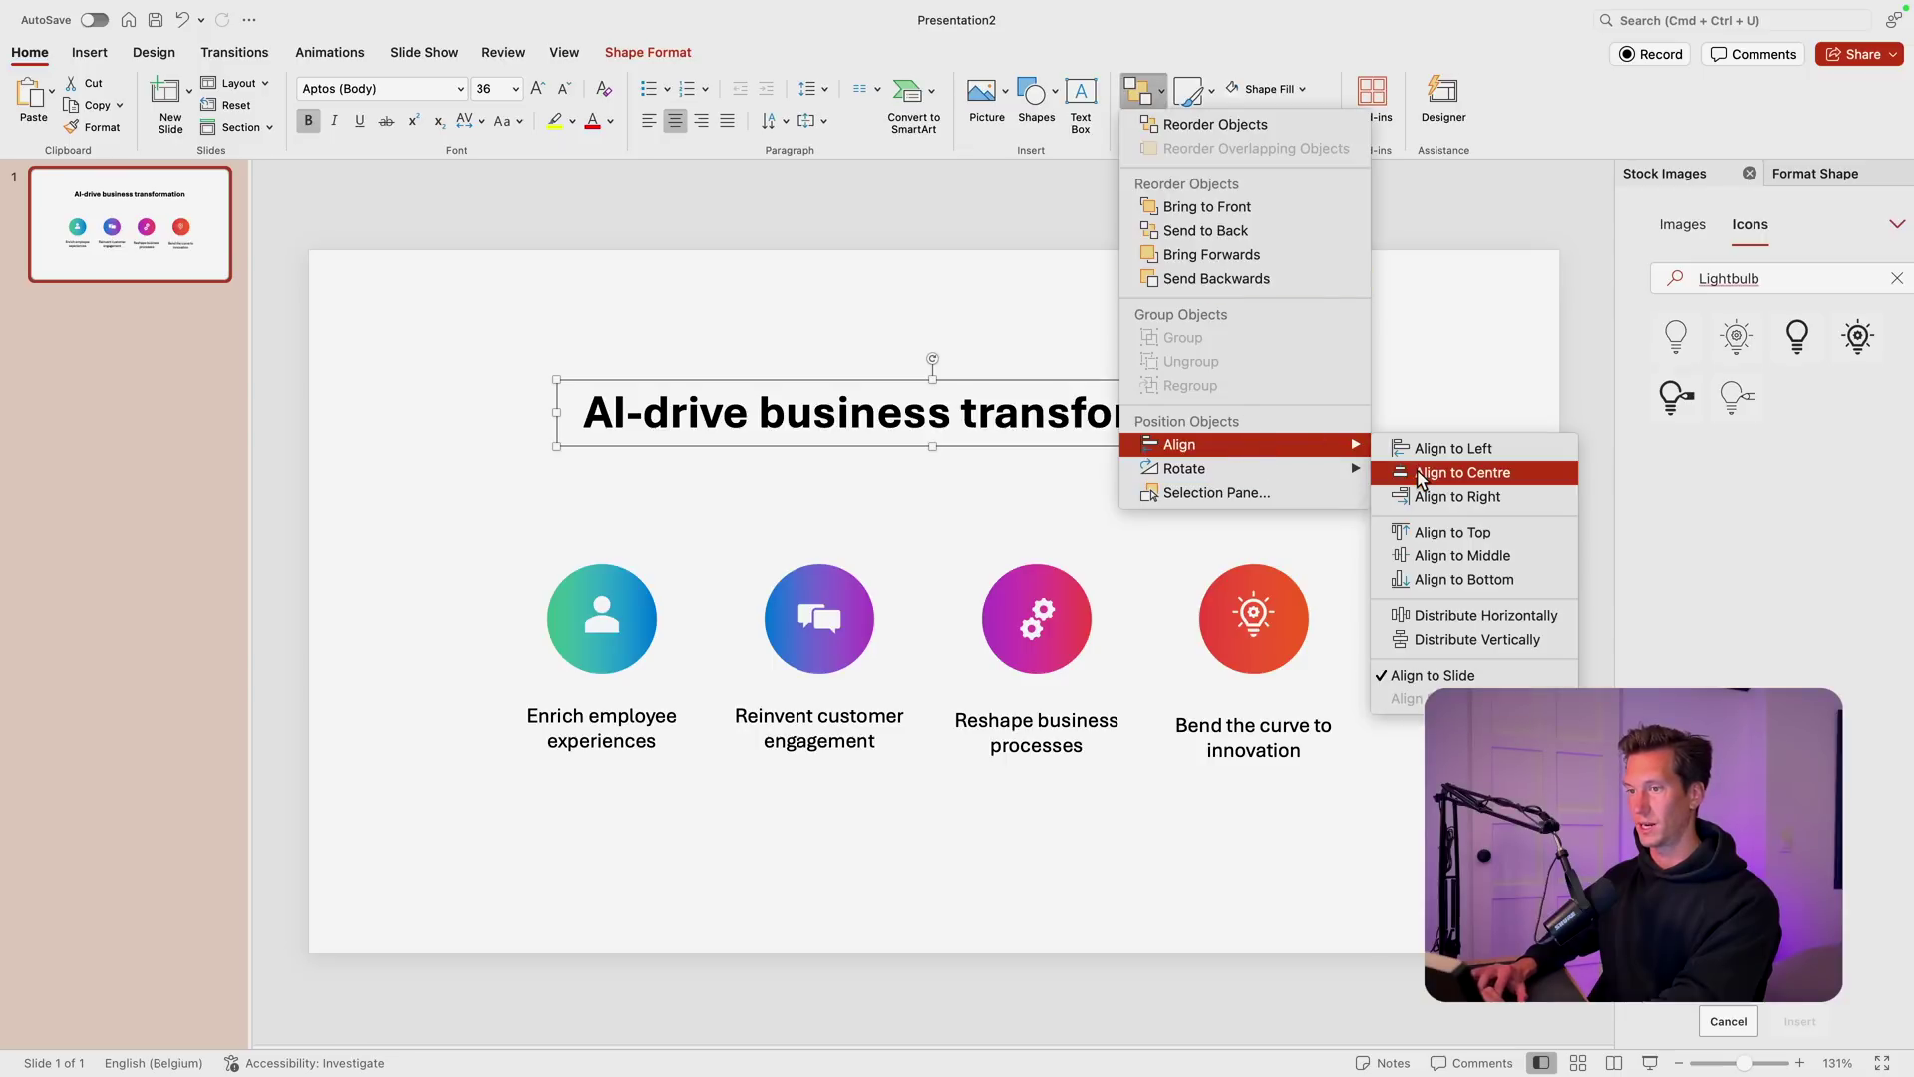
click(1417, 470)
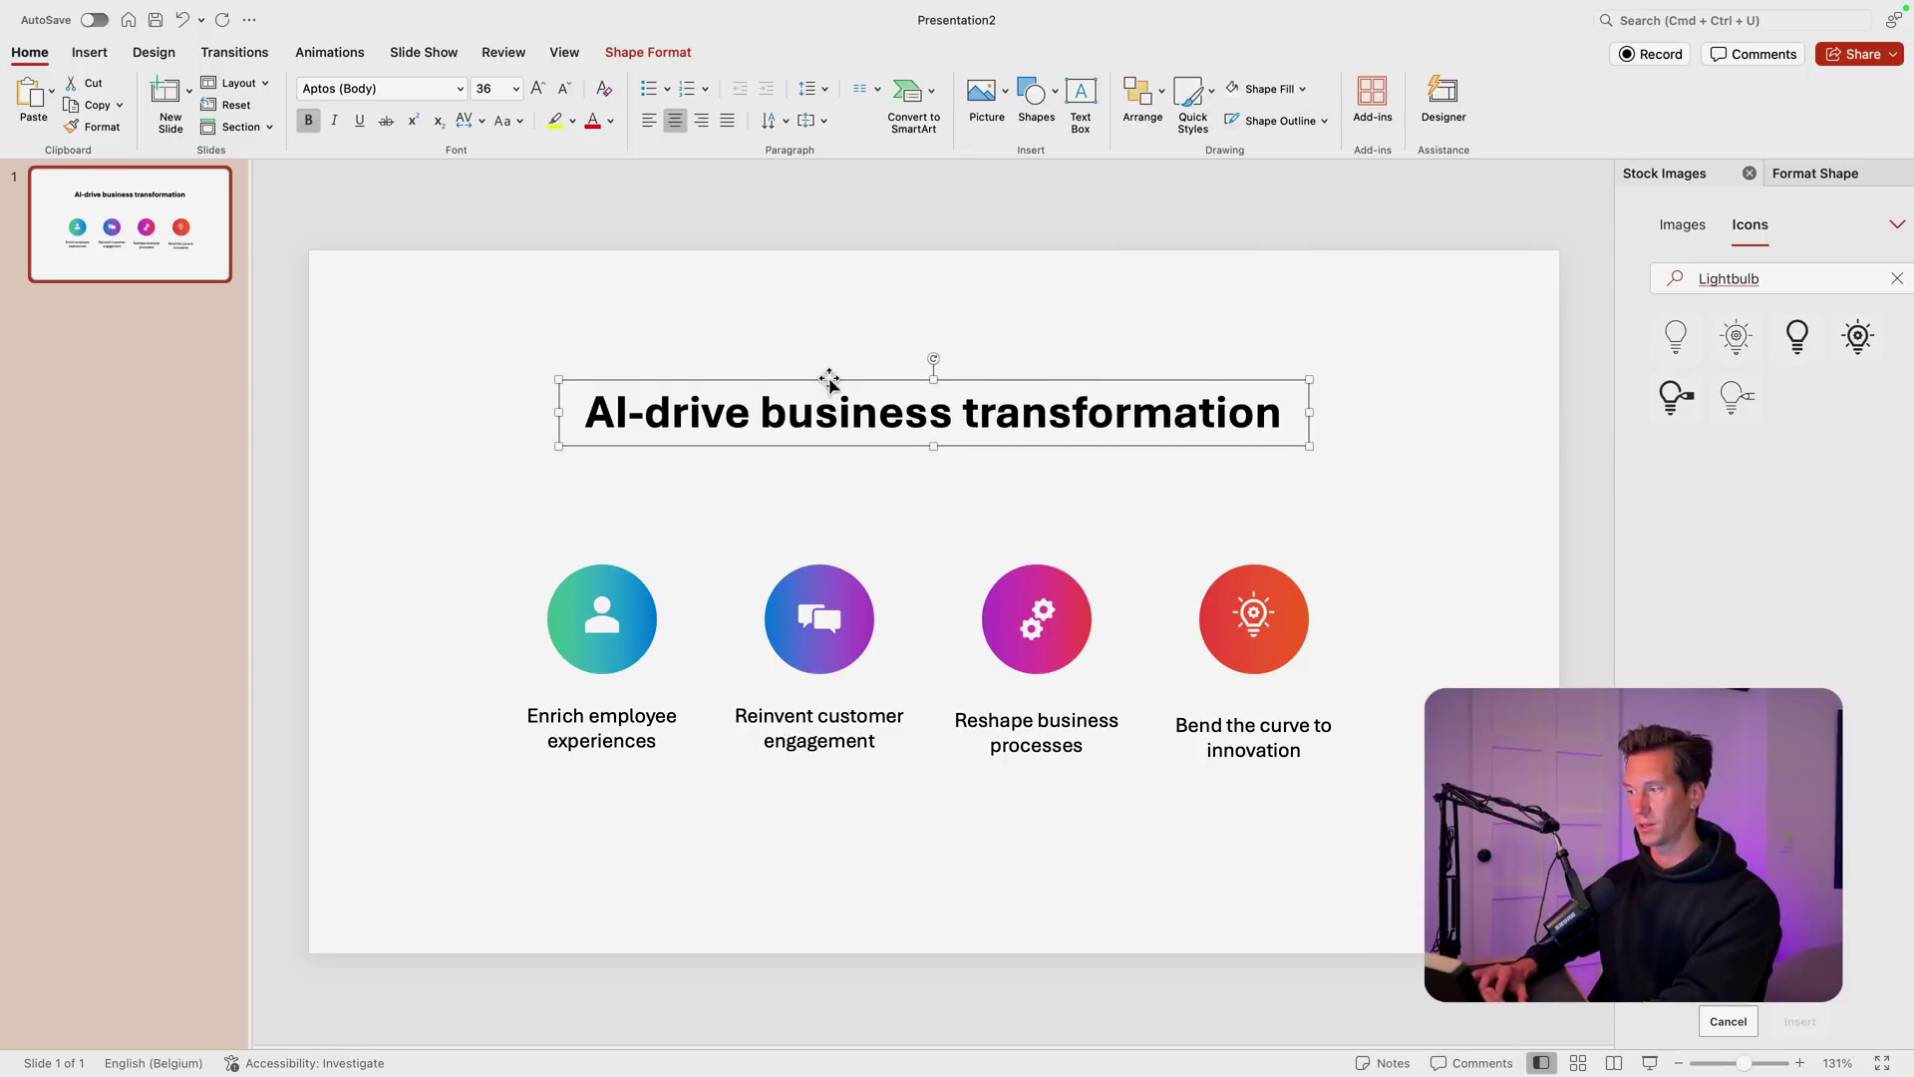
mouse_move(828, 380)
mouse_down()
mouse_move(829, 363)
mouse_move(835, 395)
mouse_up()
Step: Move the icons and captions up slightly, then raise the title a little
drag(414, 513, 1354, 775)
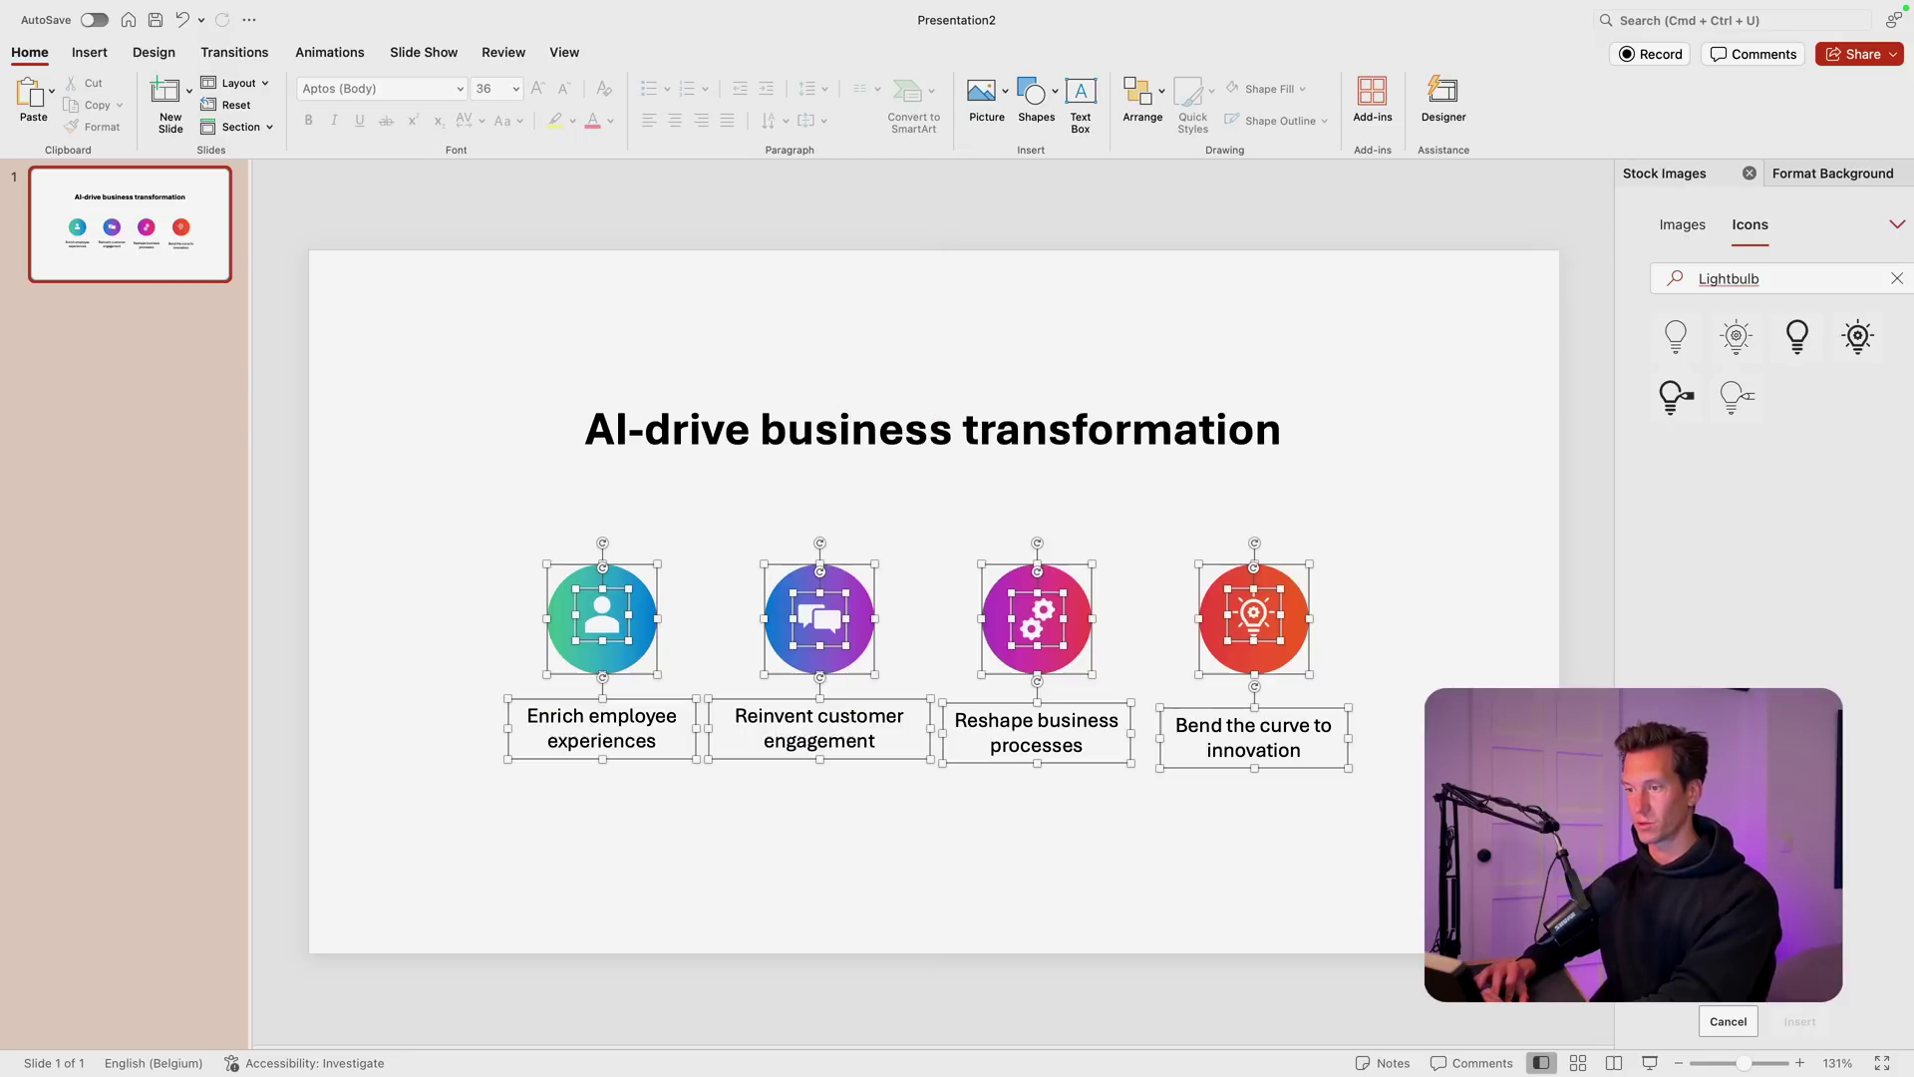
drag(1254, 665, 1266, 643)
click(1256, 457)
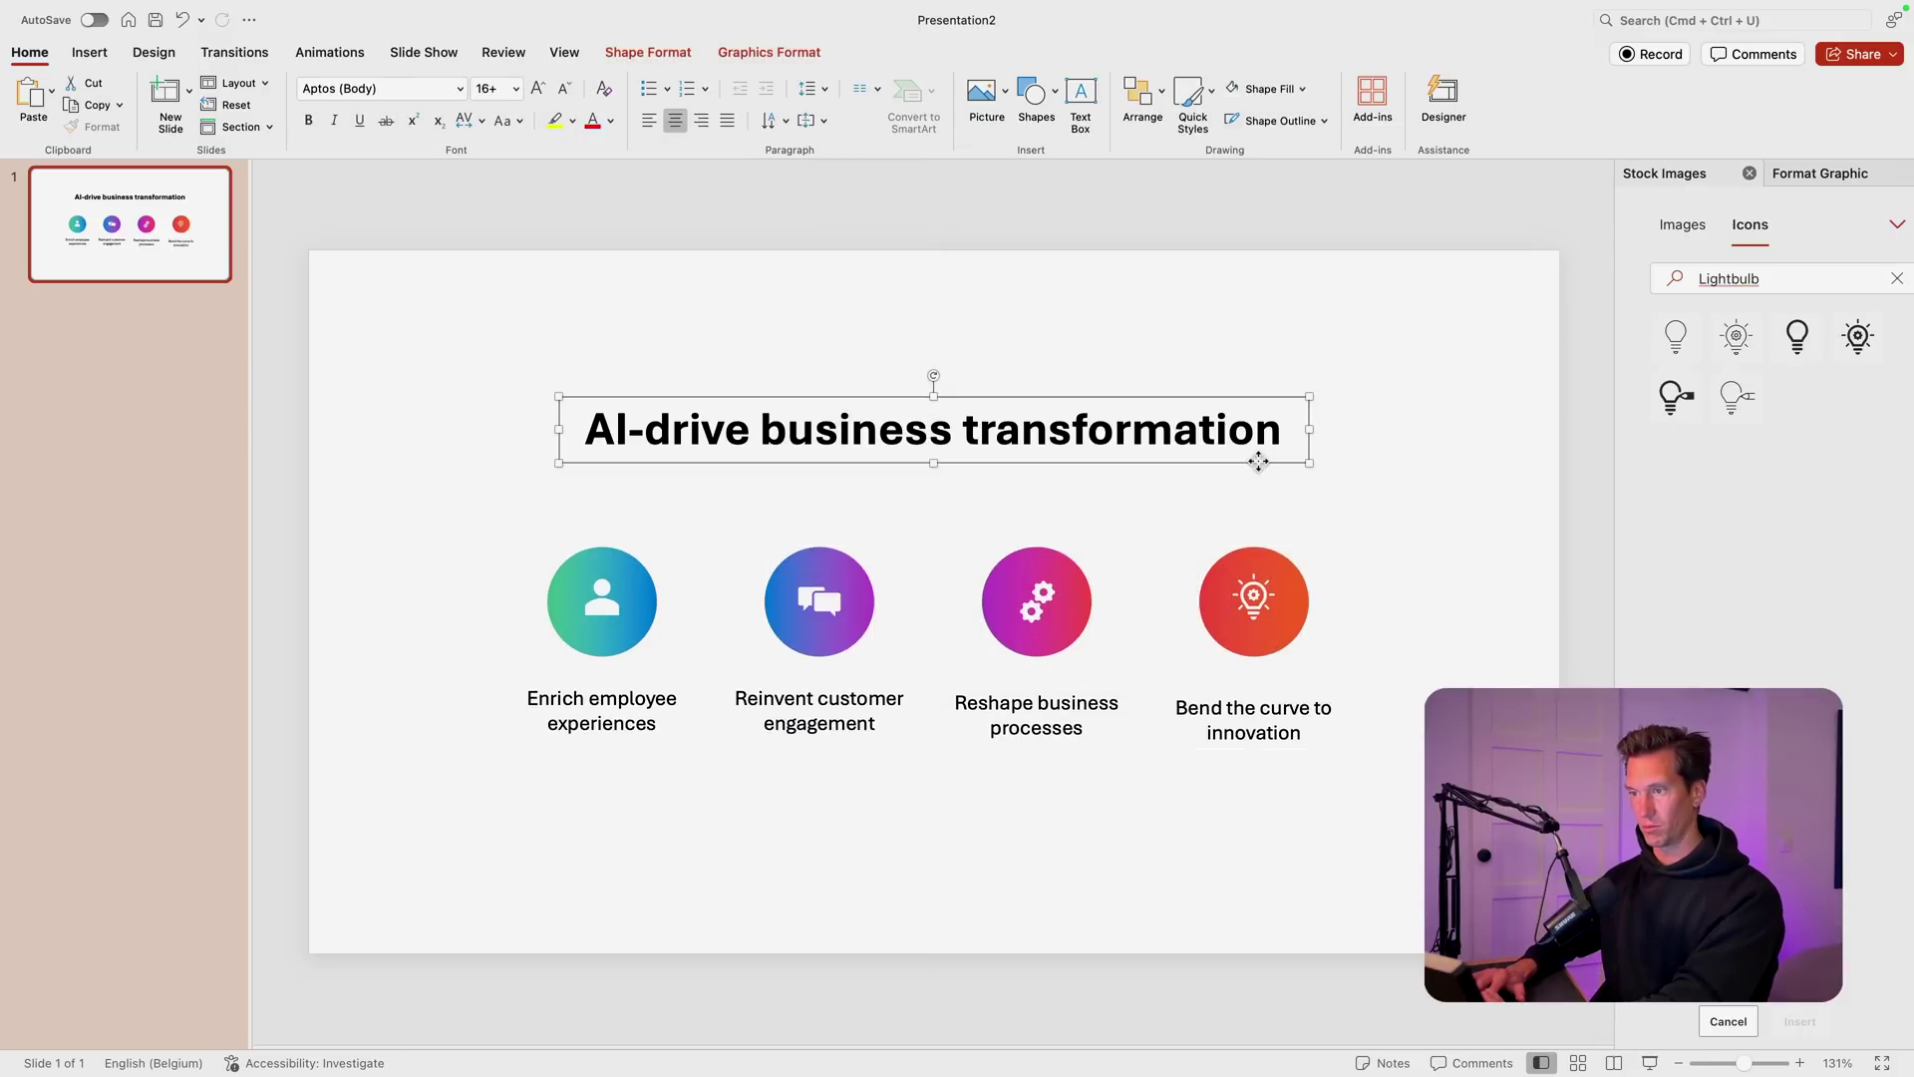
drag(1260, 398, 1258, 372)
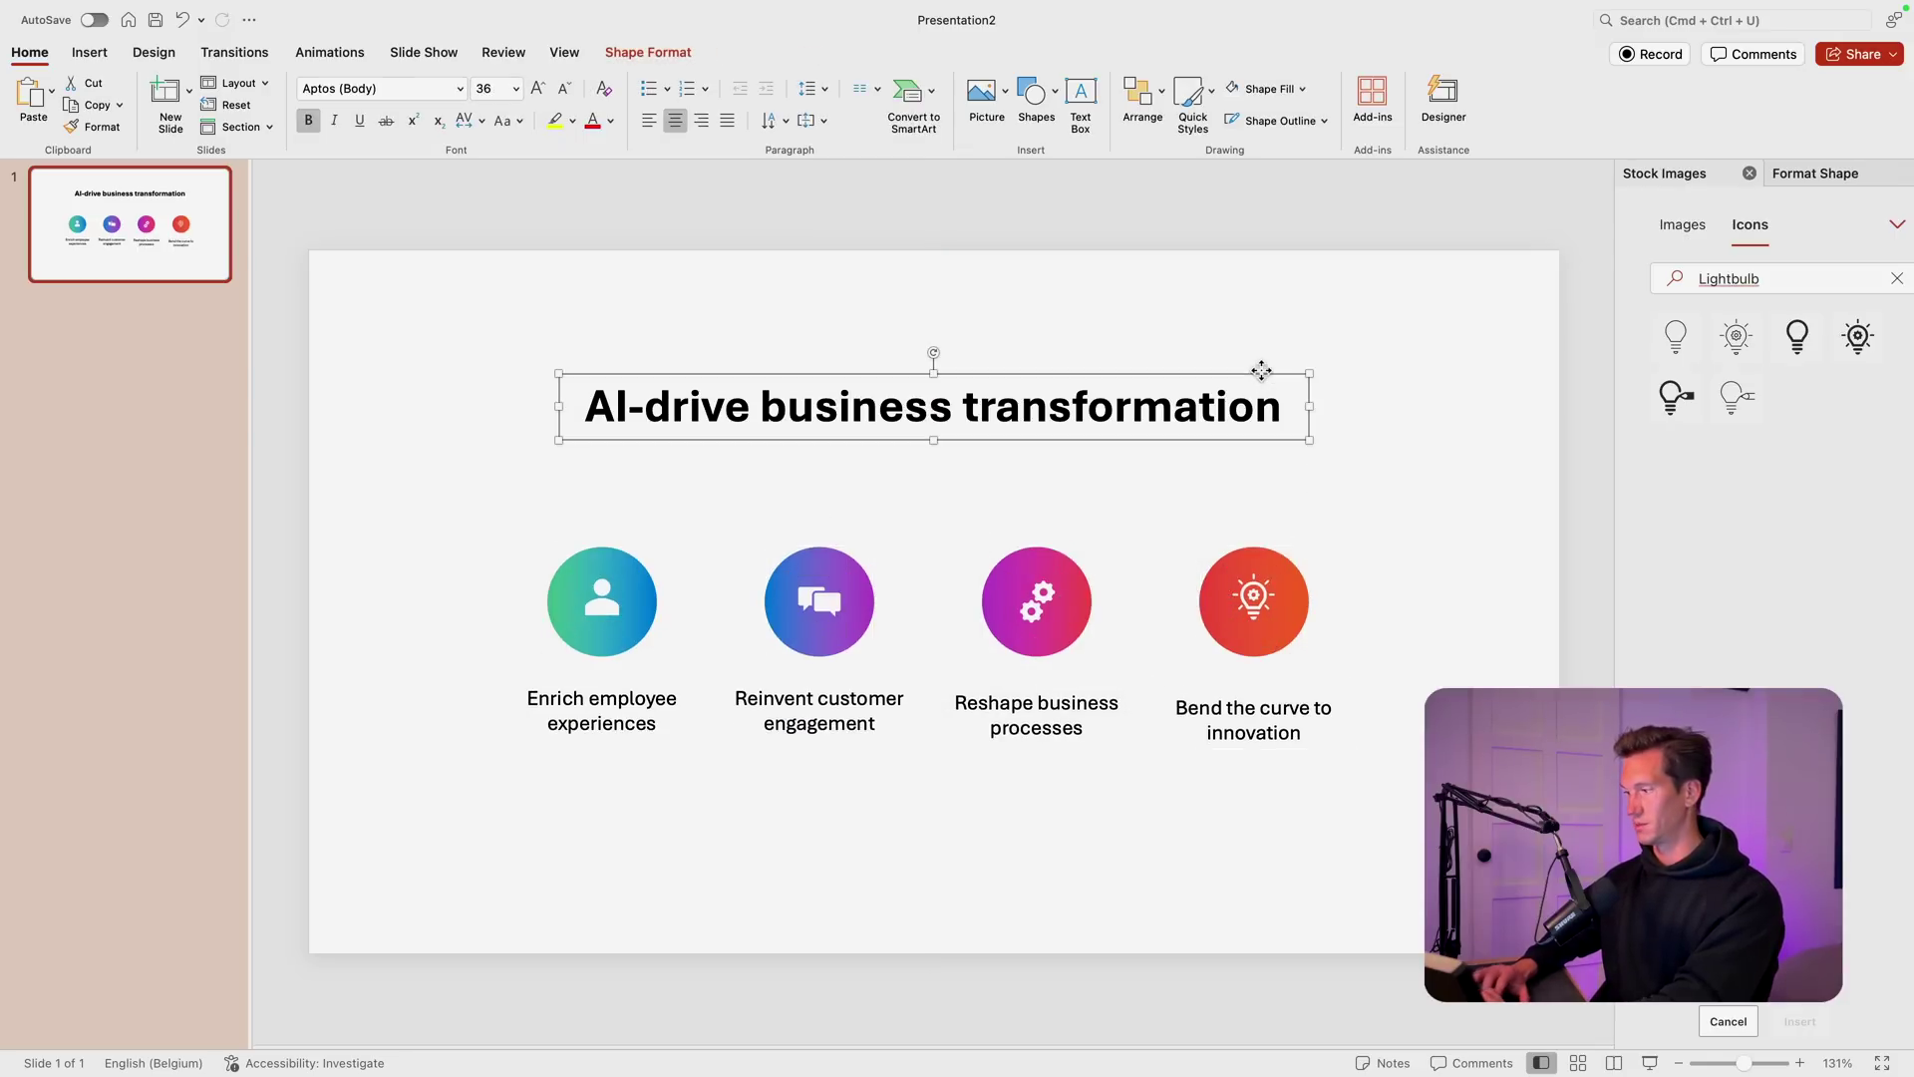
Step: Set the title font to Aptos SemiBold
click(459, 89)
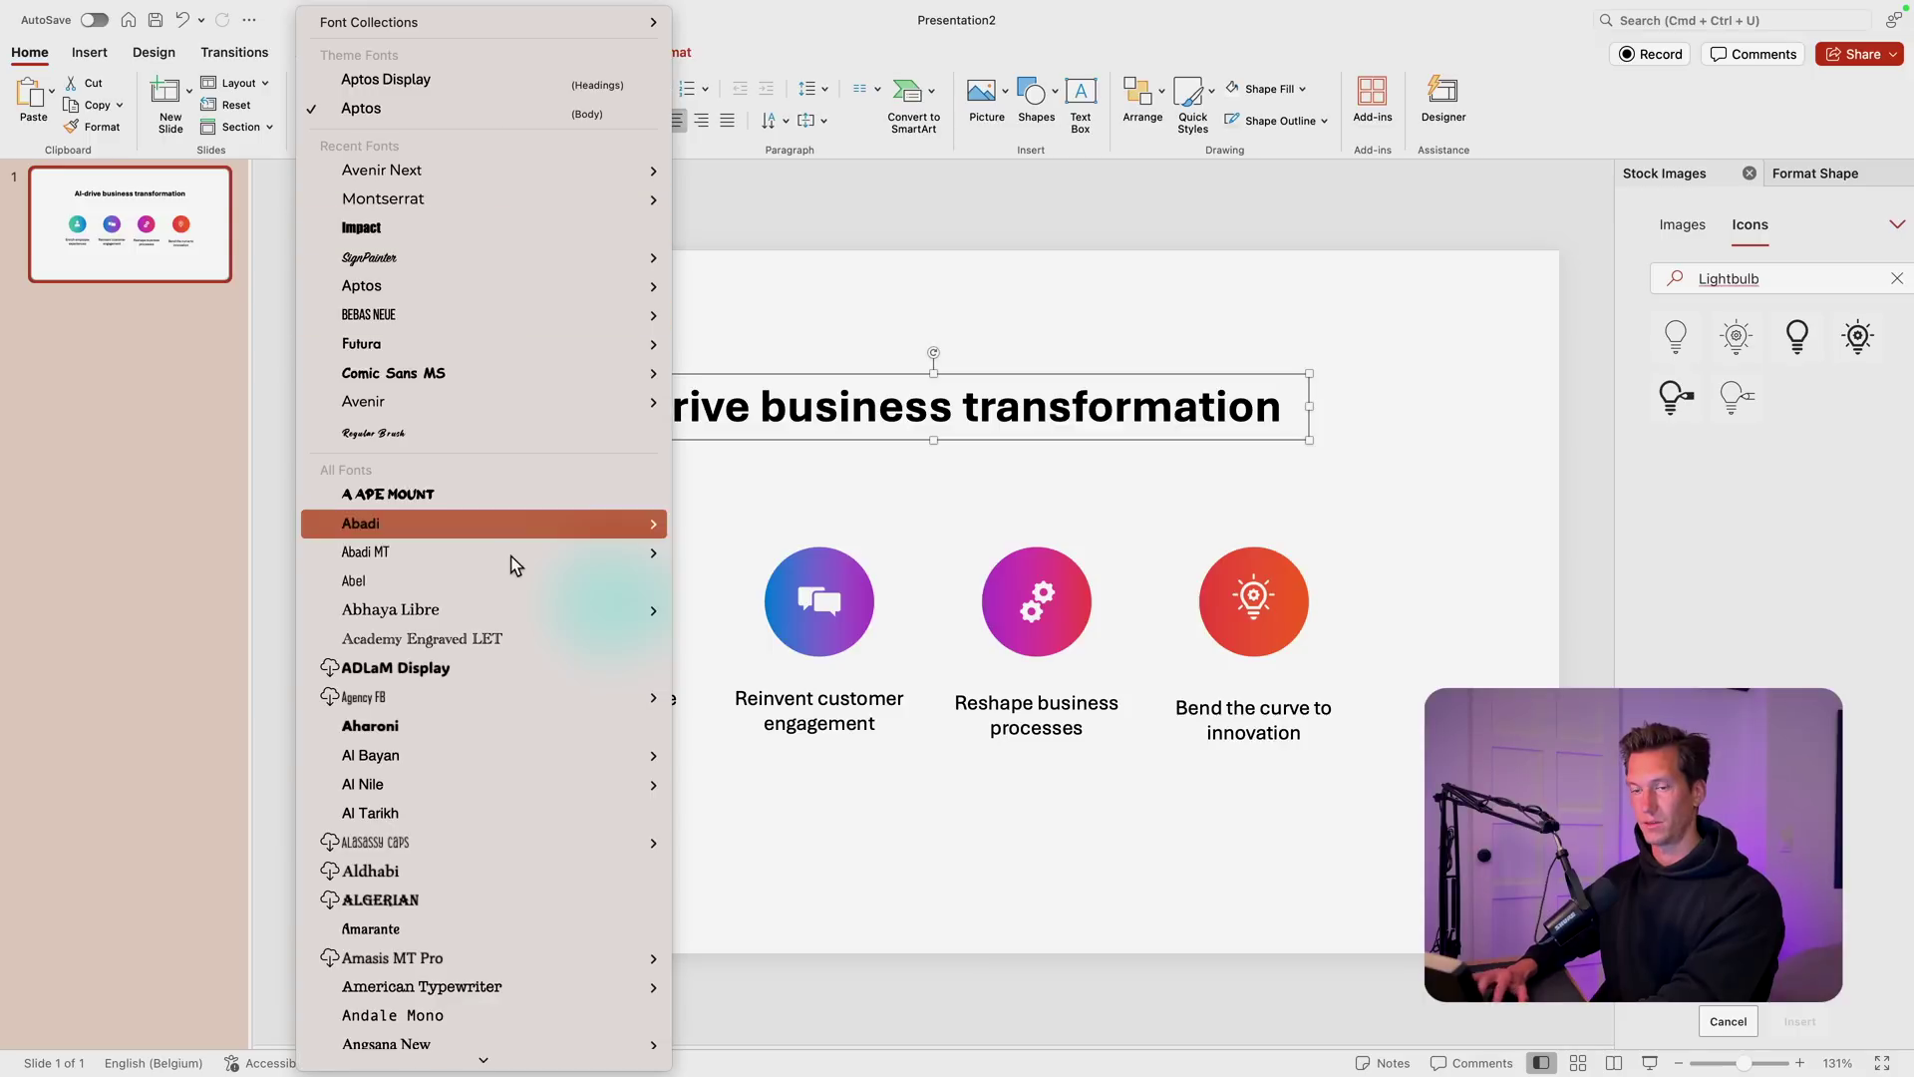
scroll(512, 560, down, 5)
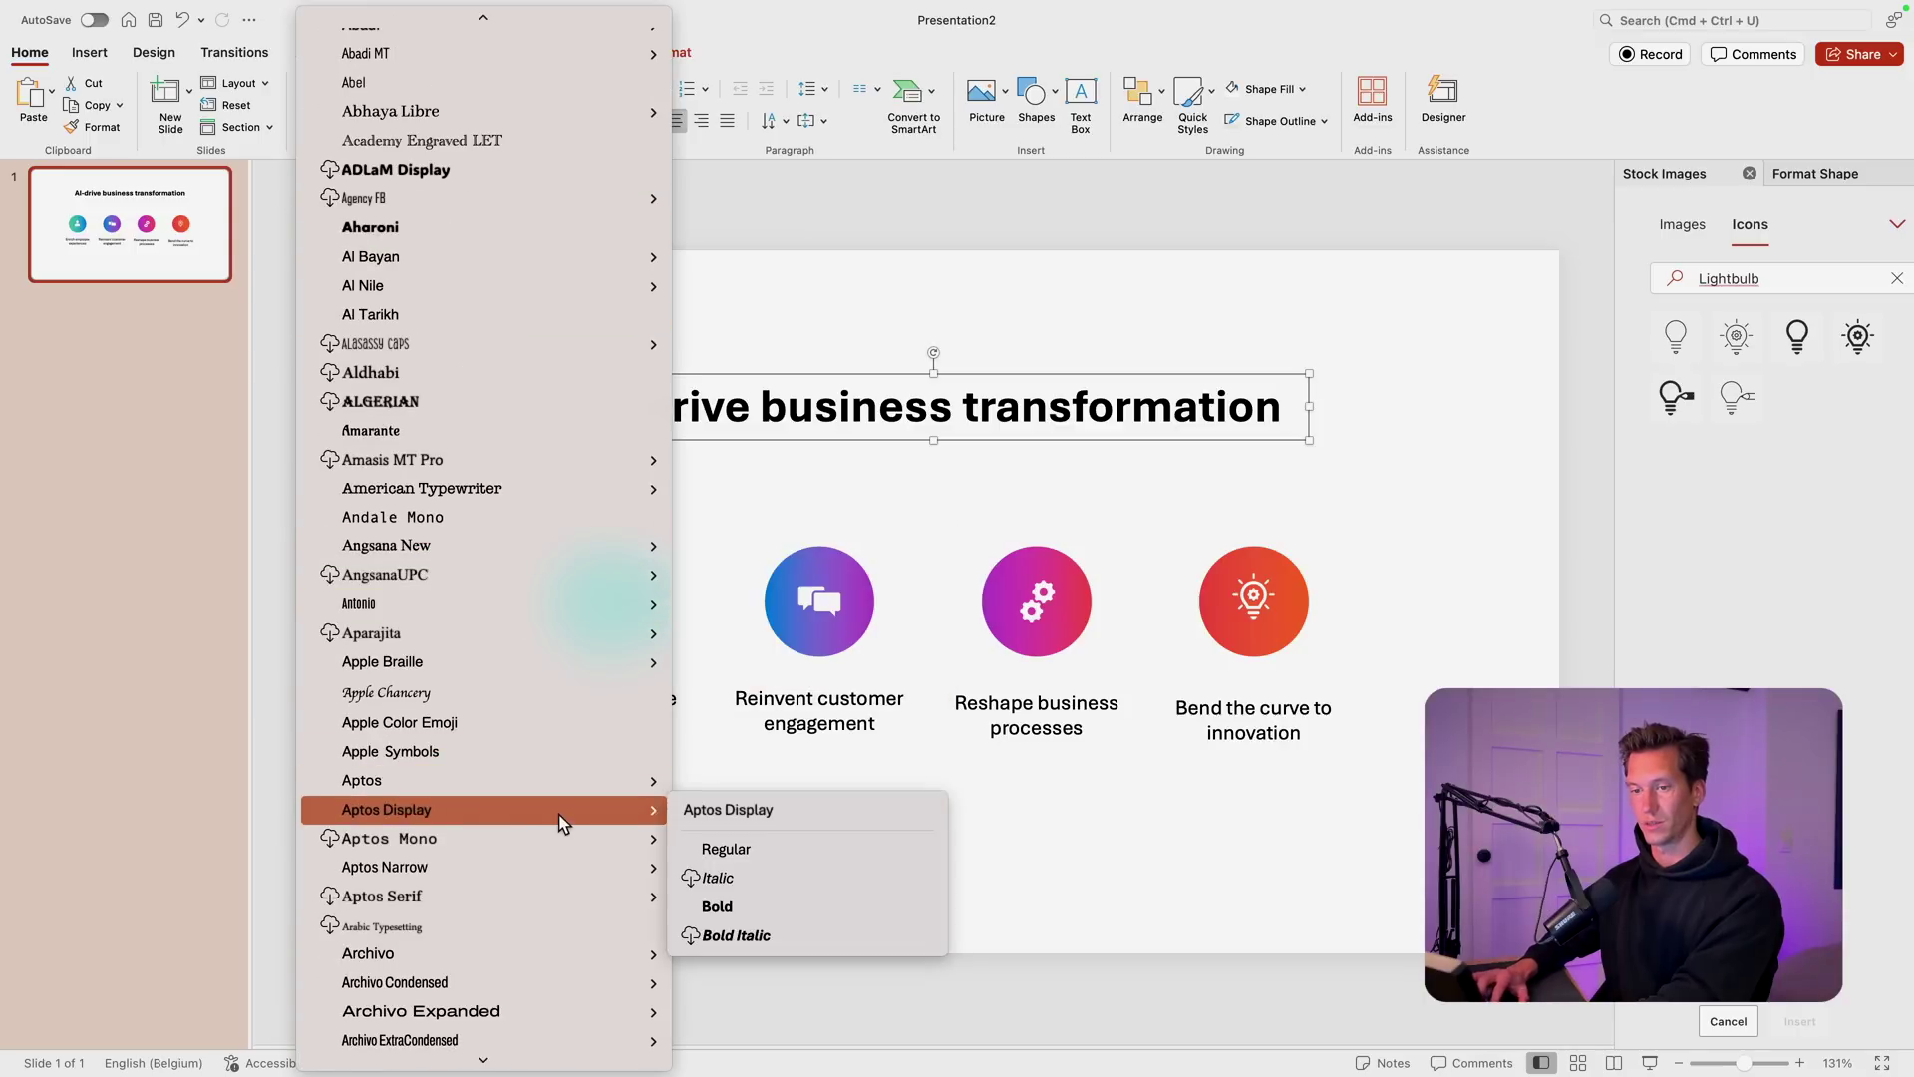
mouse_move(558, 782)
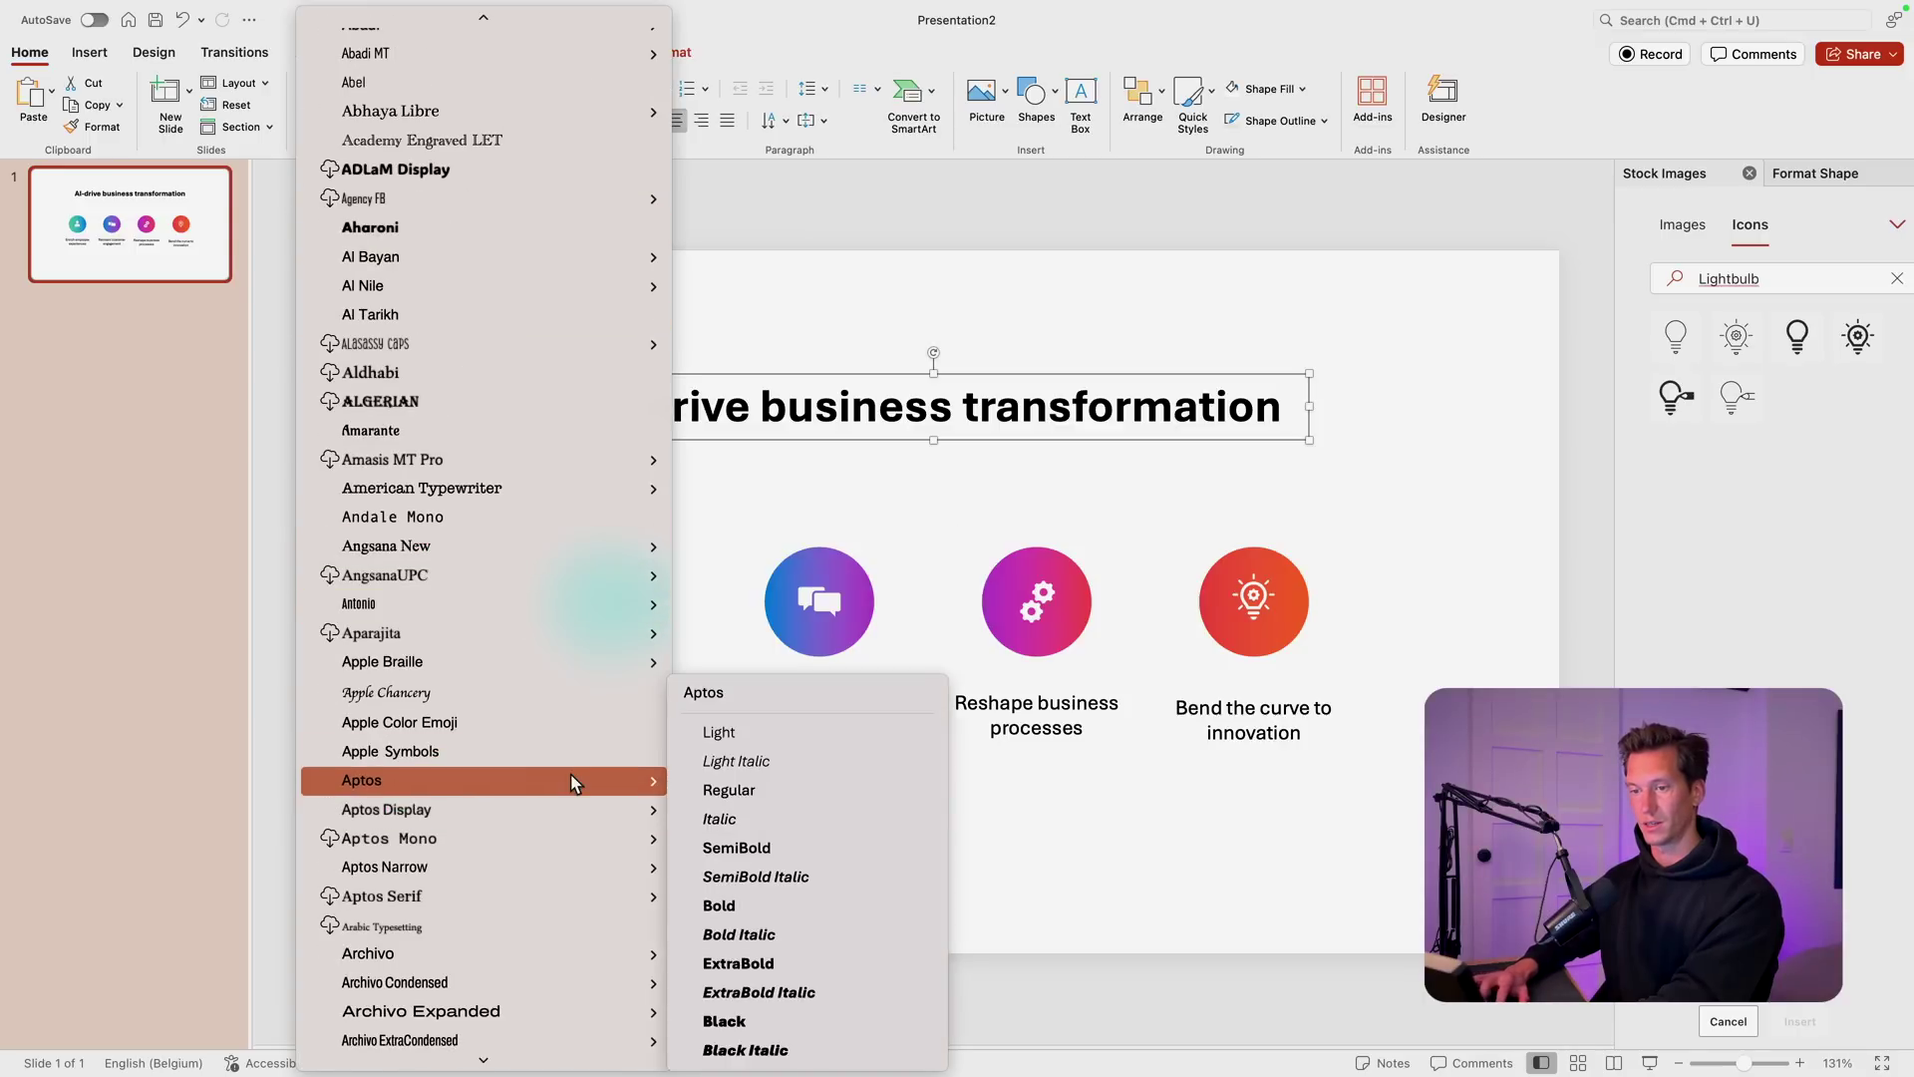
click(775, 849)
click(1168, 512)
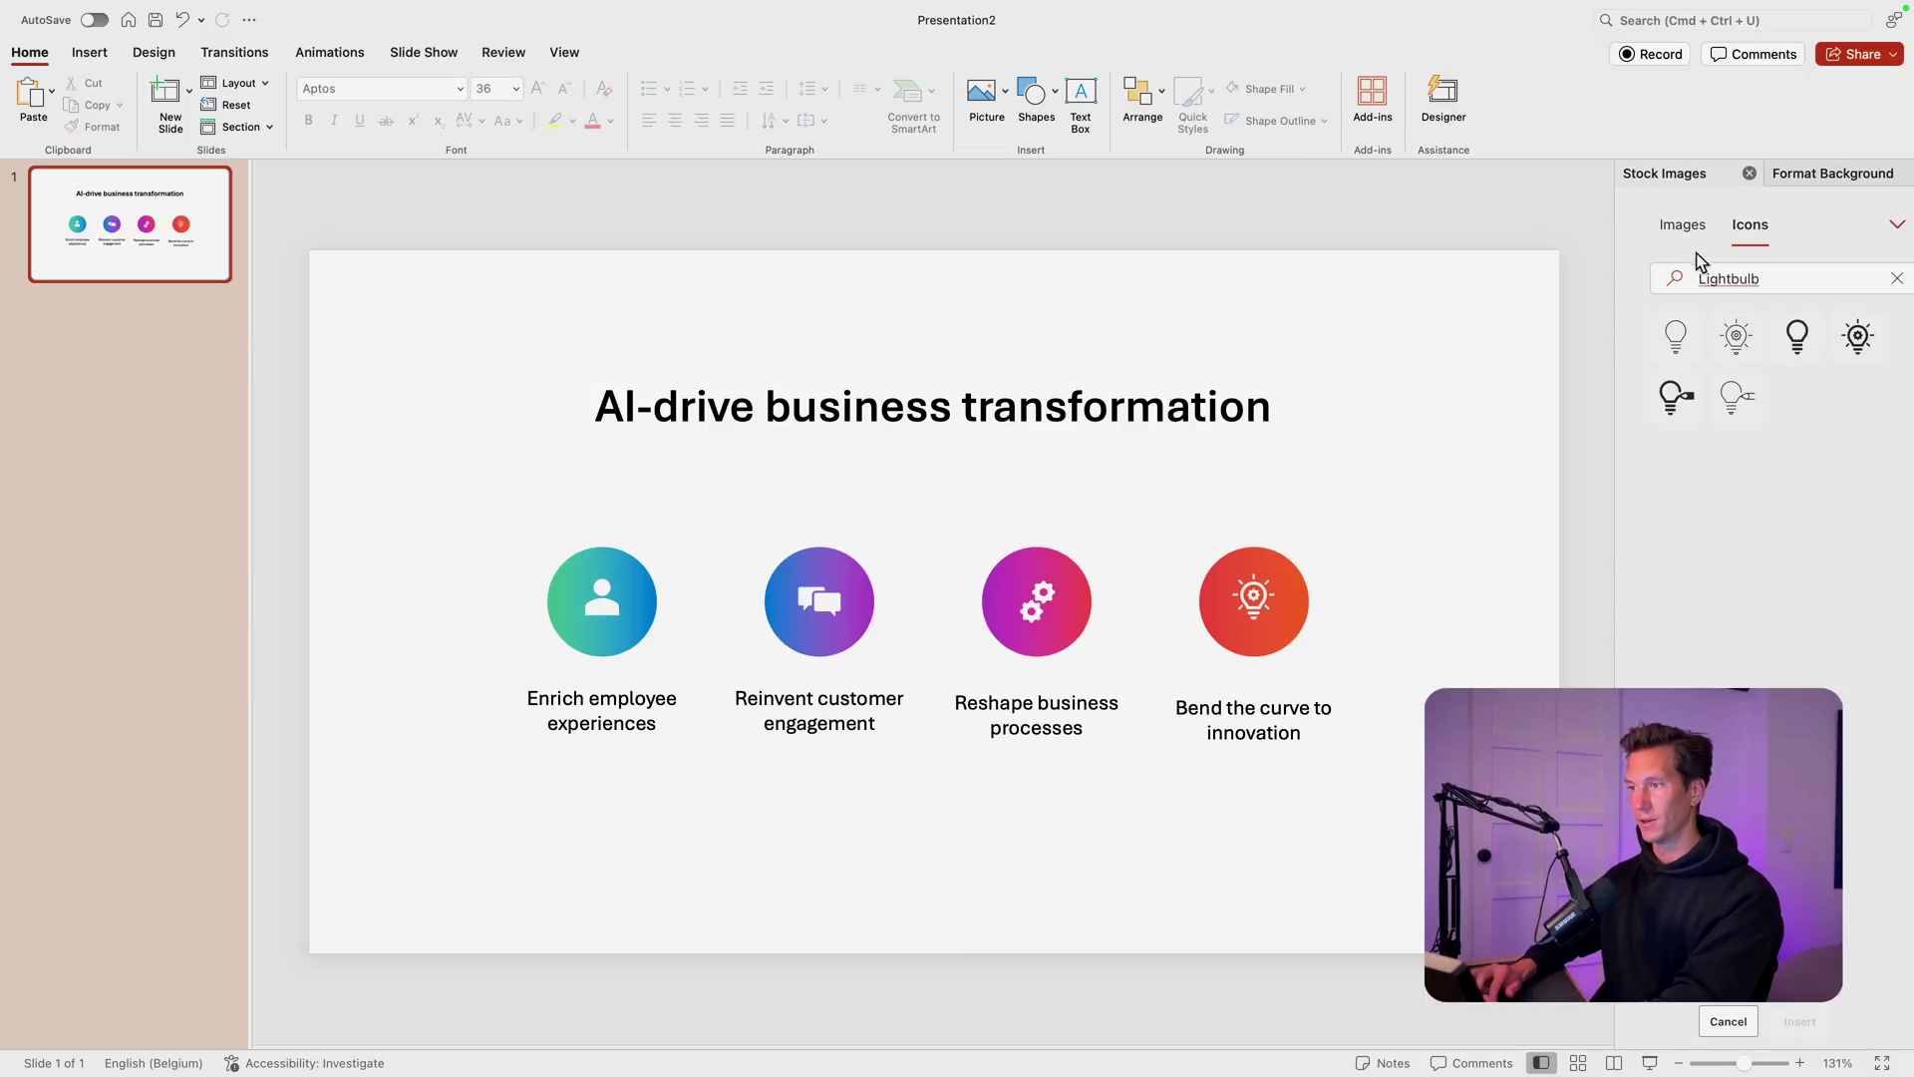
Step: Fill the slide background with a solid light grey colour at 0% transparency
click(1749, 173)
click(1877, 400)
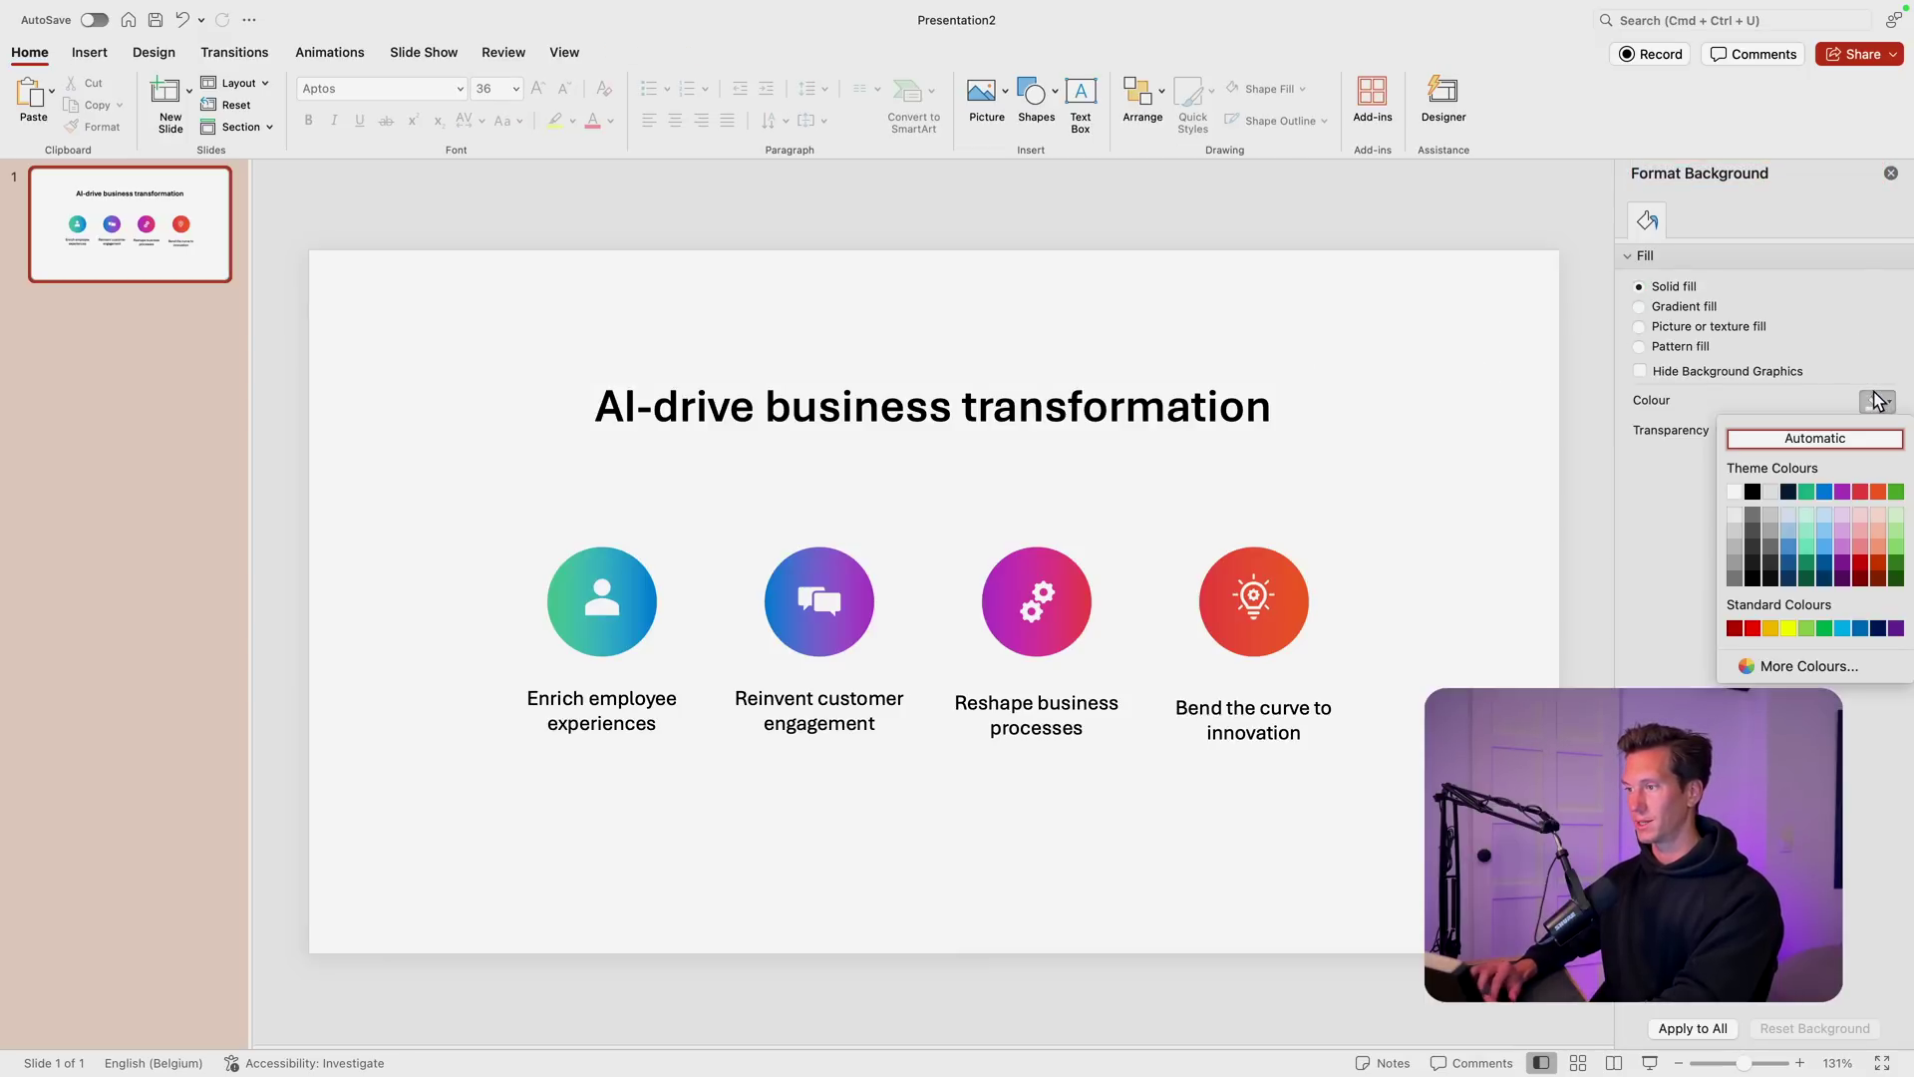
click(1735, 515)
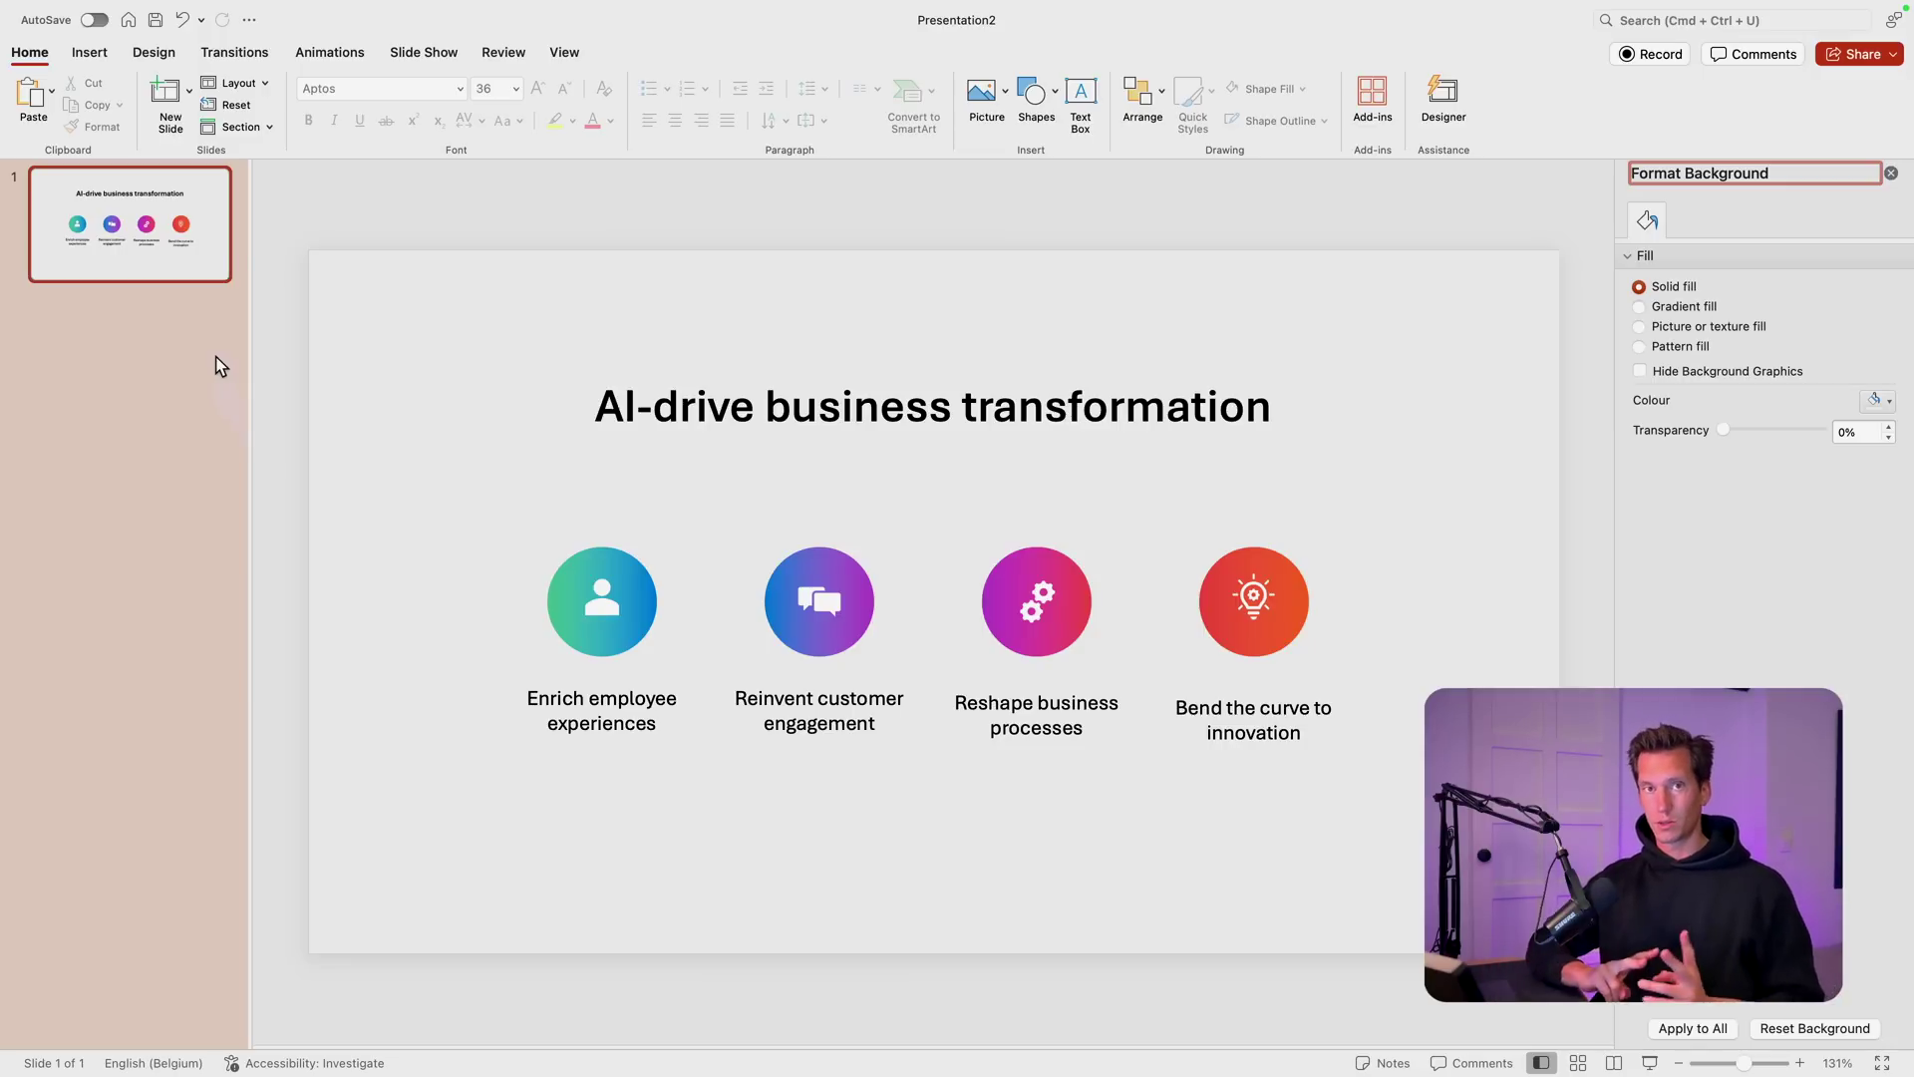
Step: Draw an elbow arrow connector from the teal circle's top, with its end raised above the slide edge
click(1053, 96)
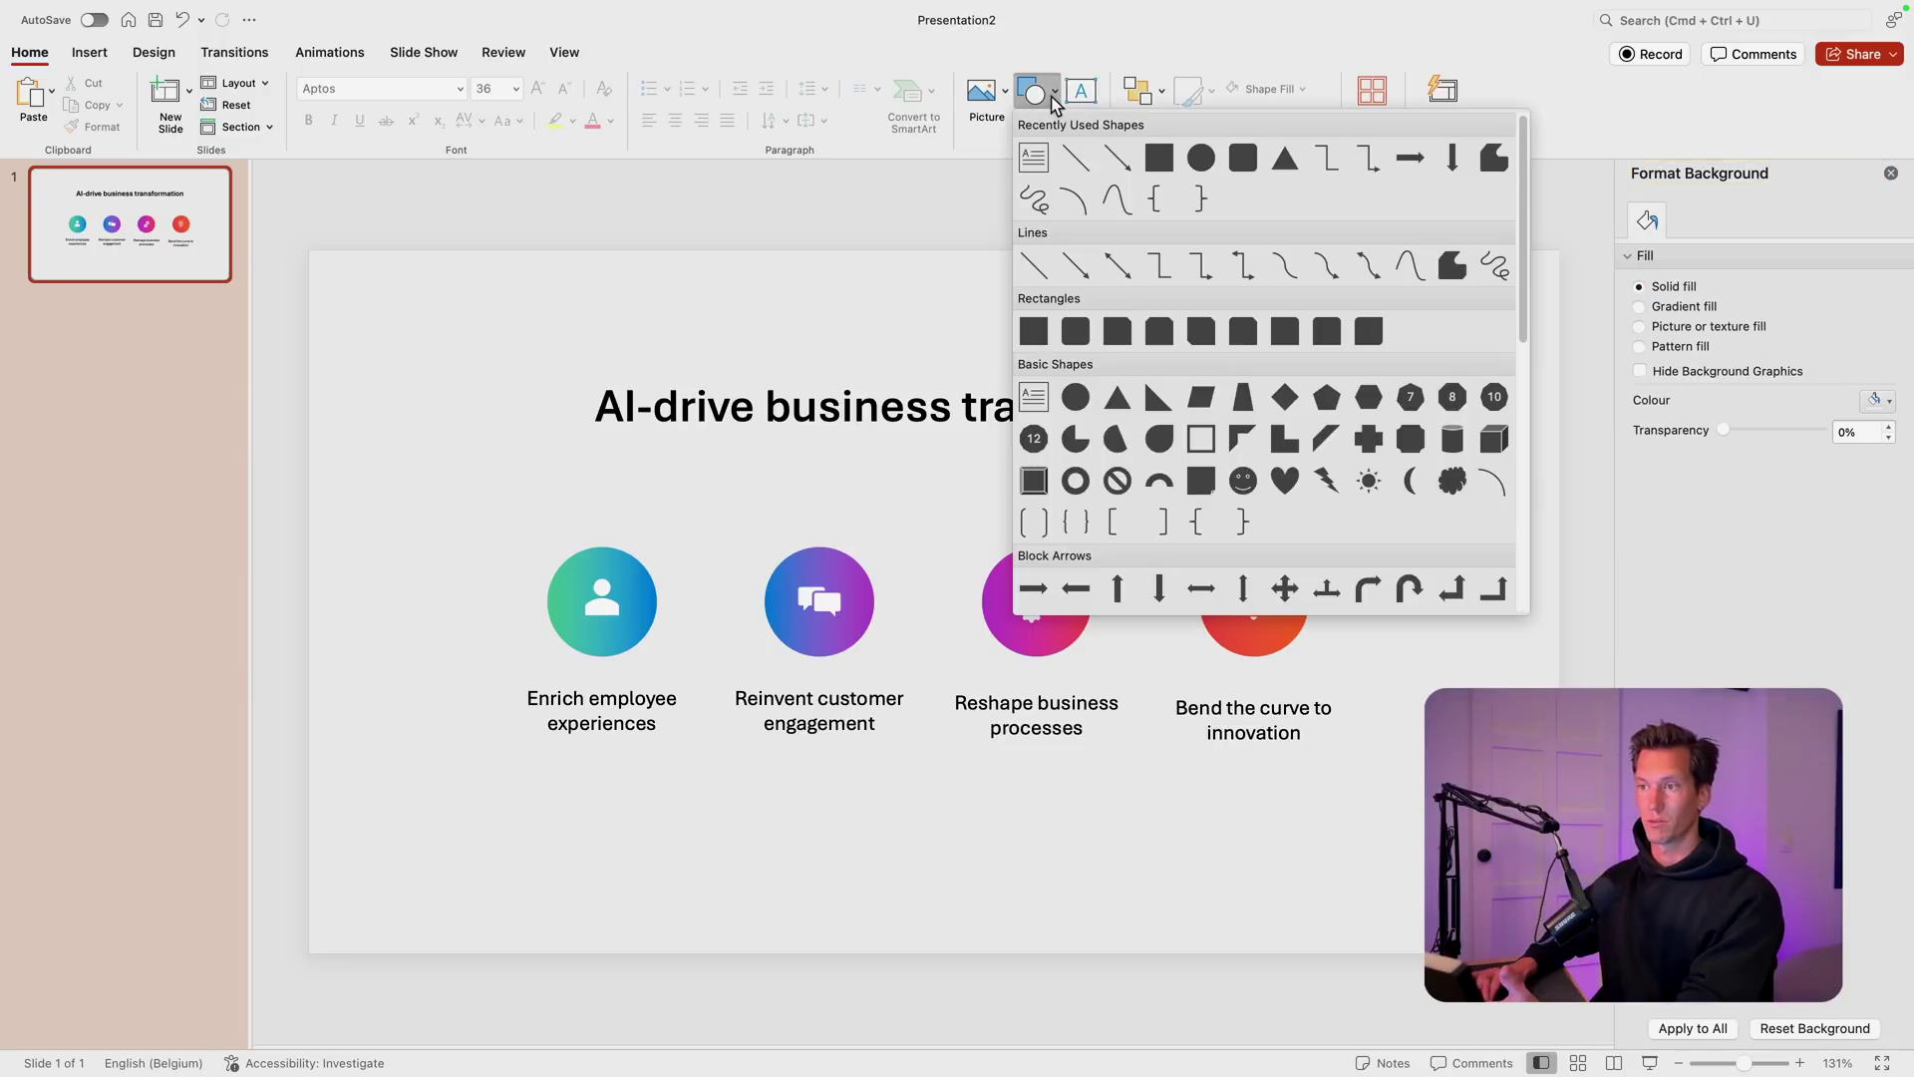
click(1368, 161)
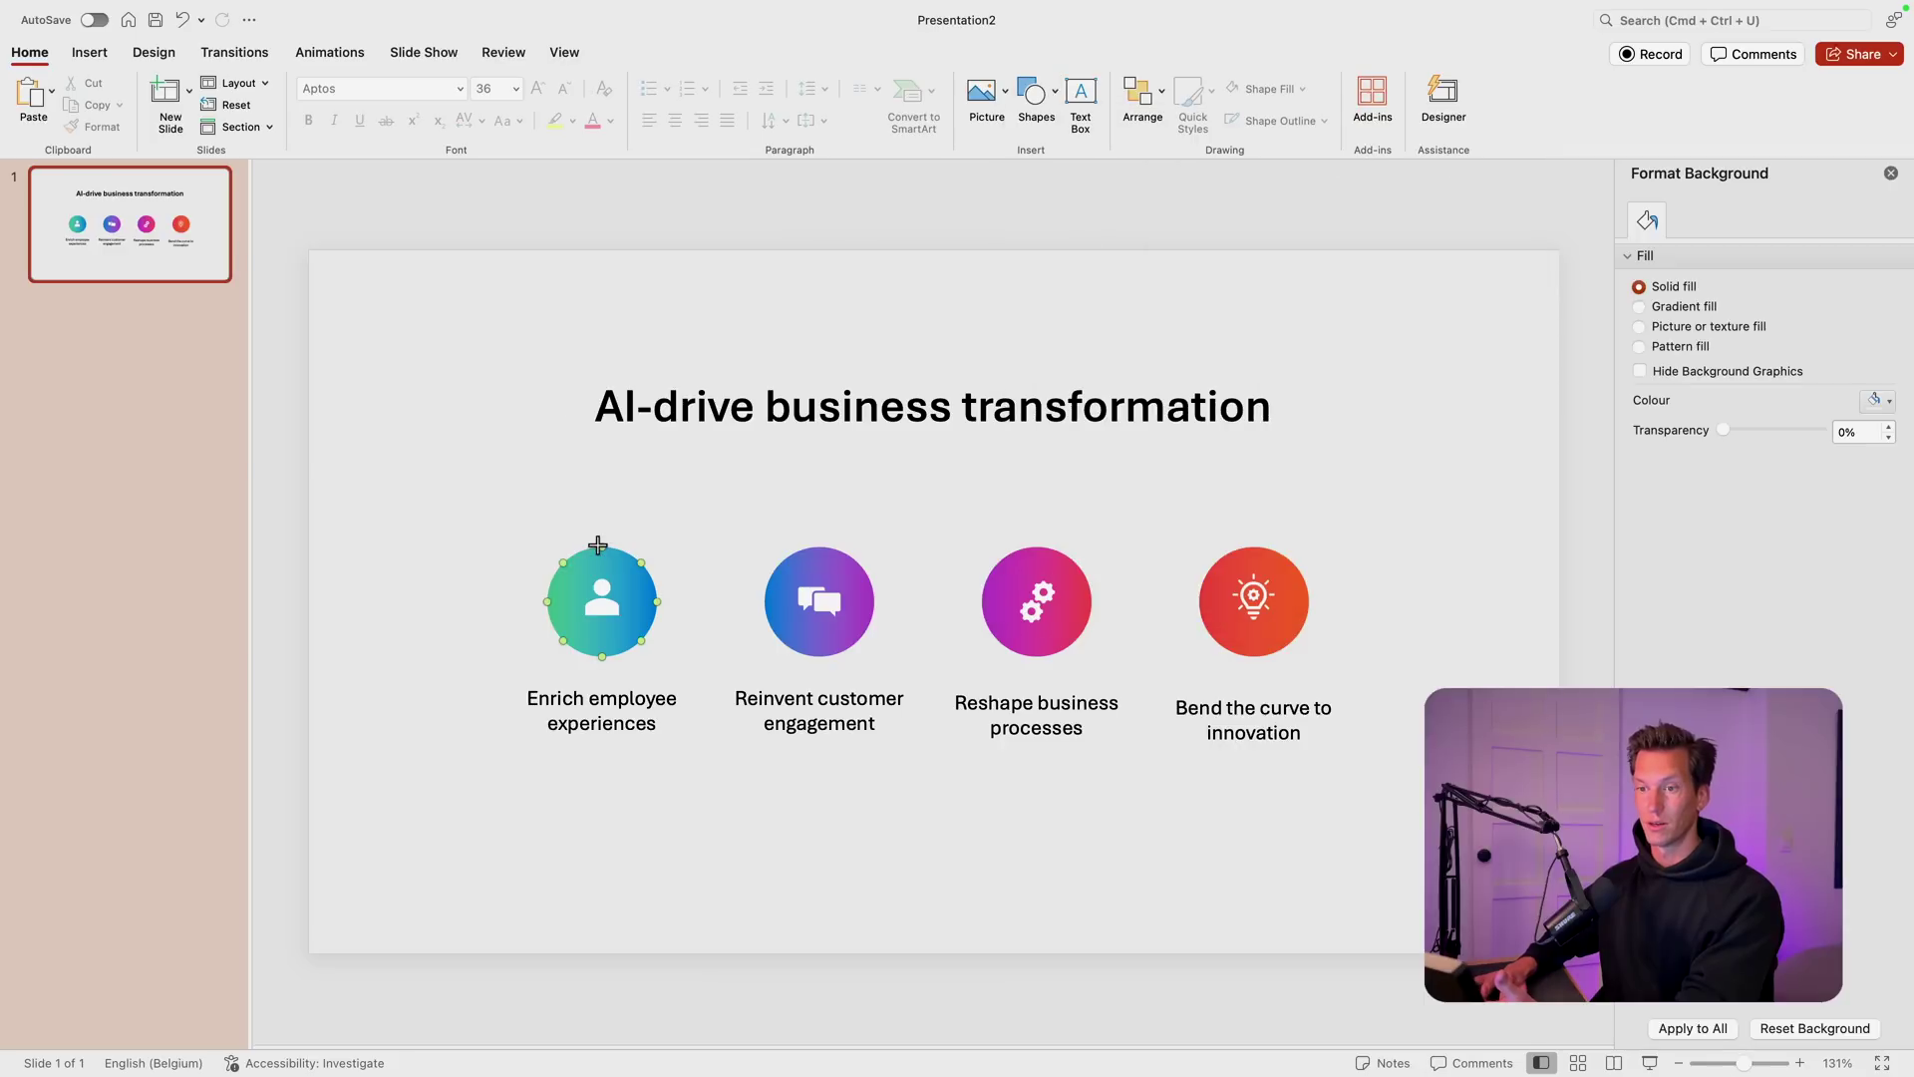
mouse_move(601, 548)
mouse_down()
mouse_move(944, 273)
mouse_move(953, 227)
mouse_move(912, 454)
mouse_move(934, 439)
mouse_up()
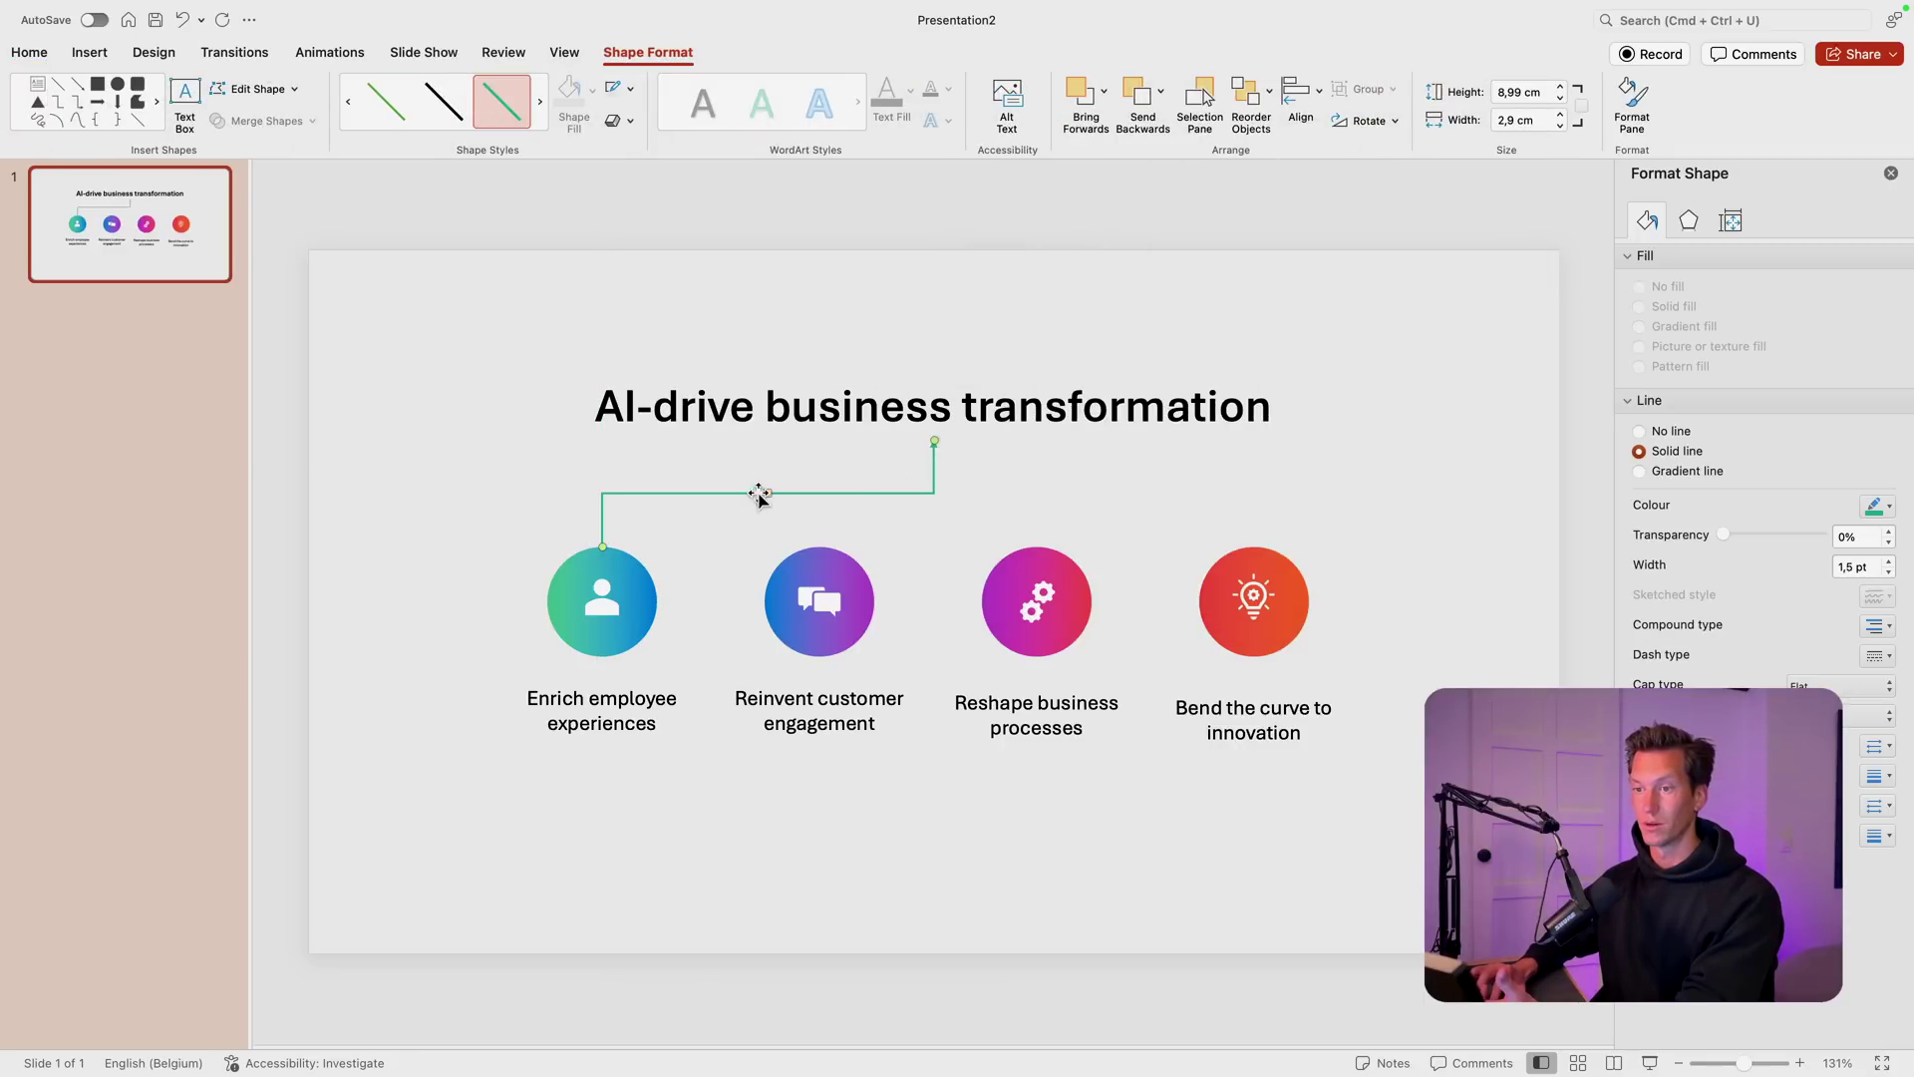
mouse_move(768, 492)
mouse_down()
mouse_move(791, 265)
mouse_move(794, 495)
mouse_up()
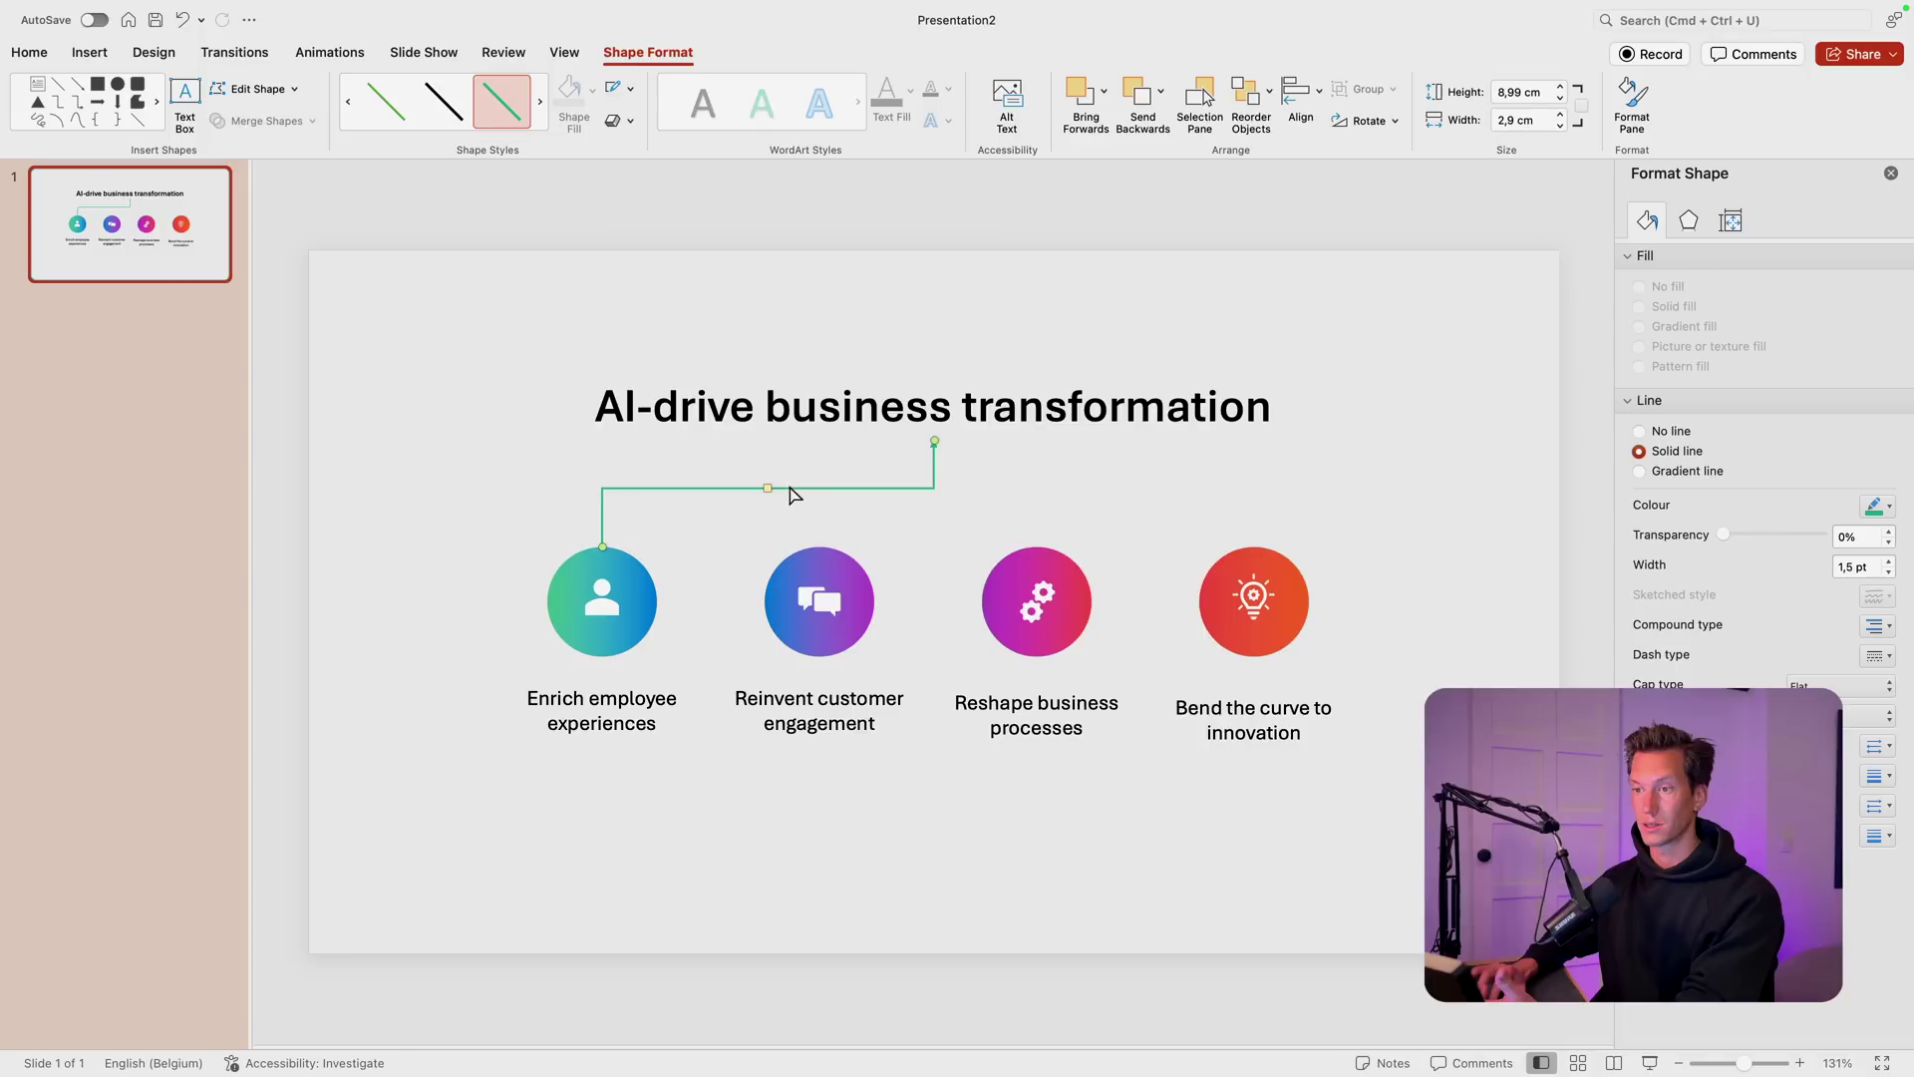
drag(927, 442, 937, 177)
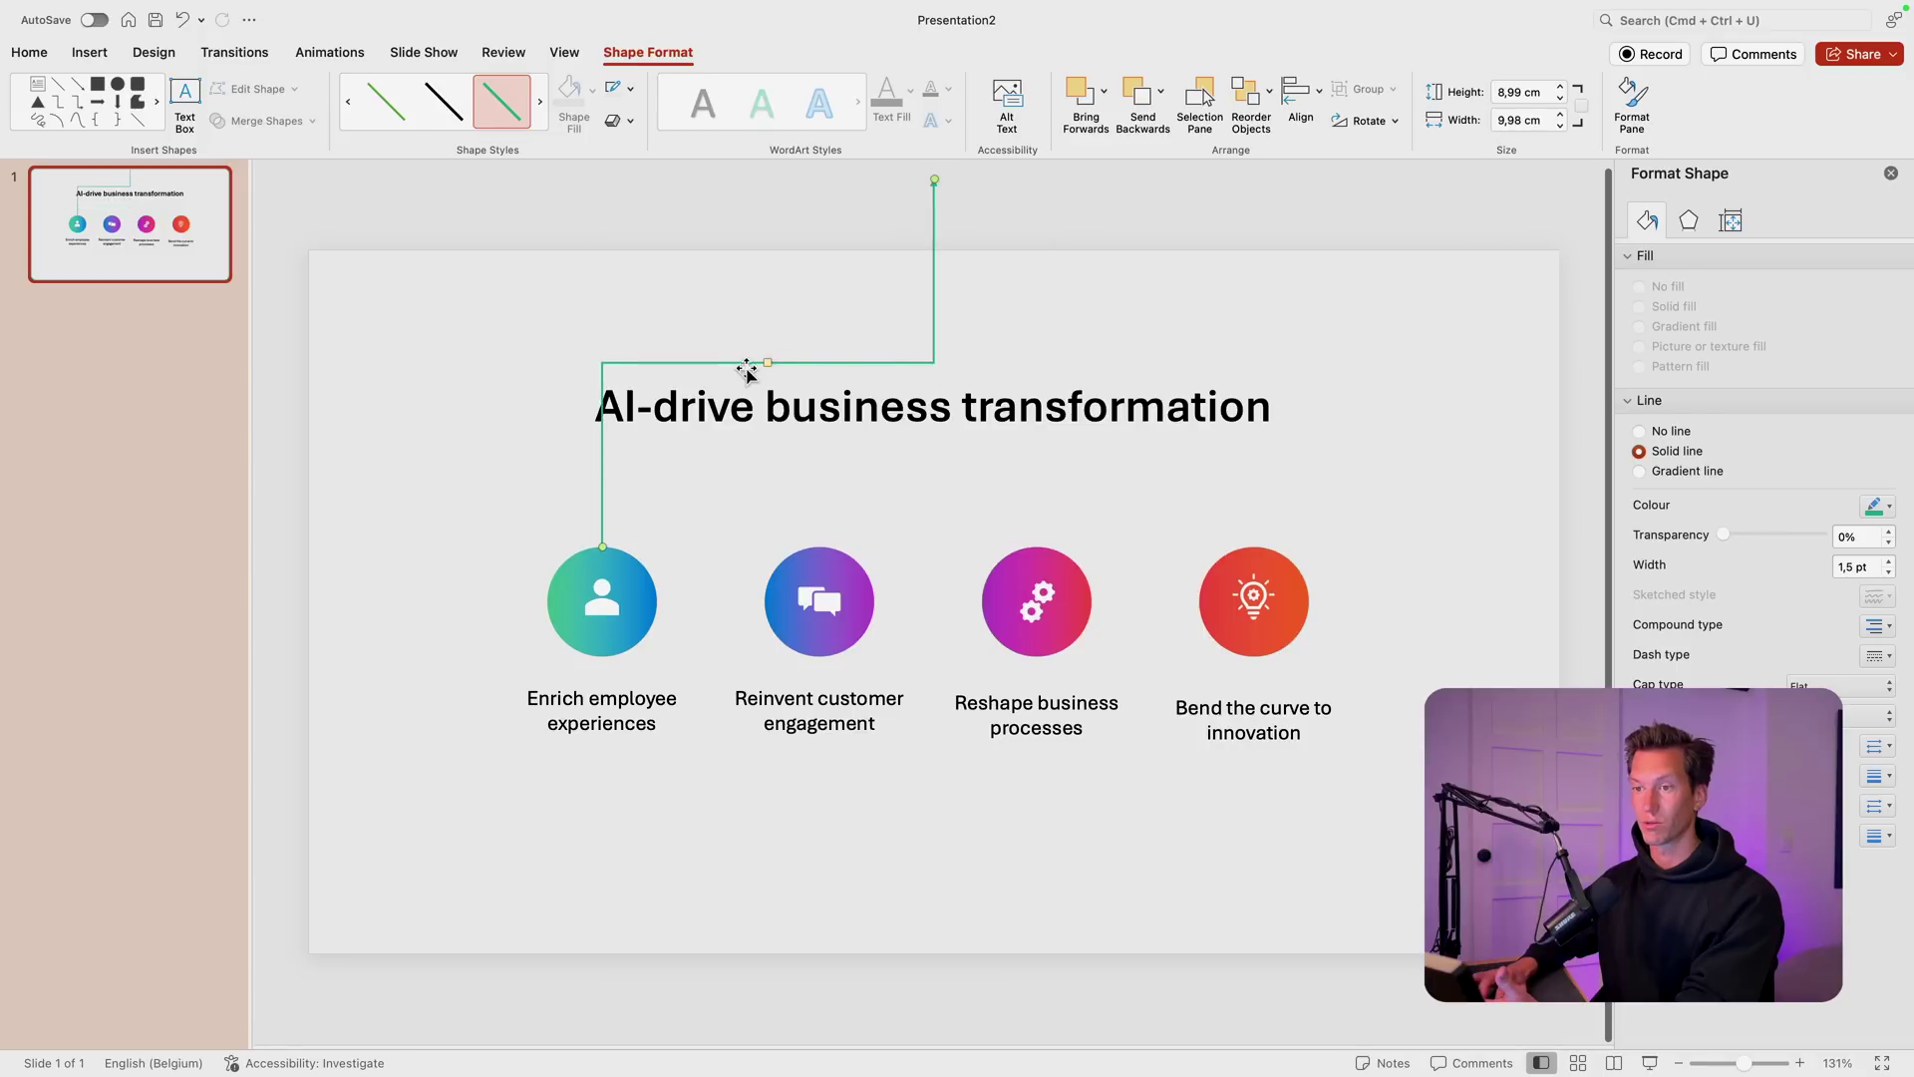
drag(773, 366, 768, 305)
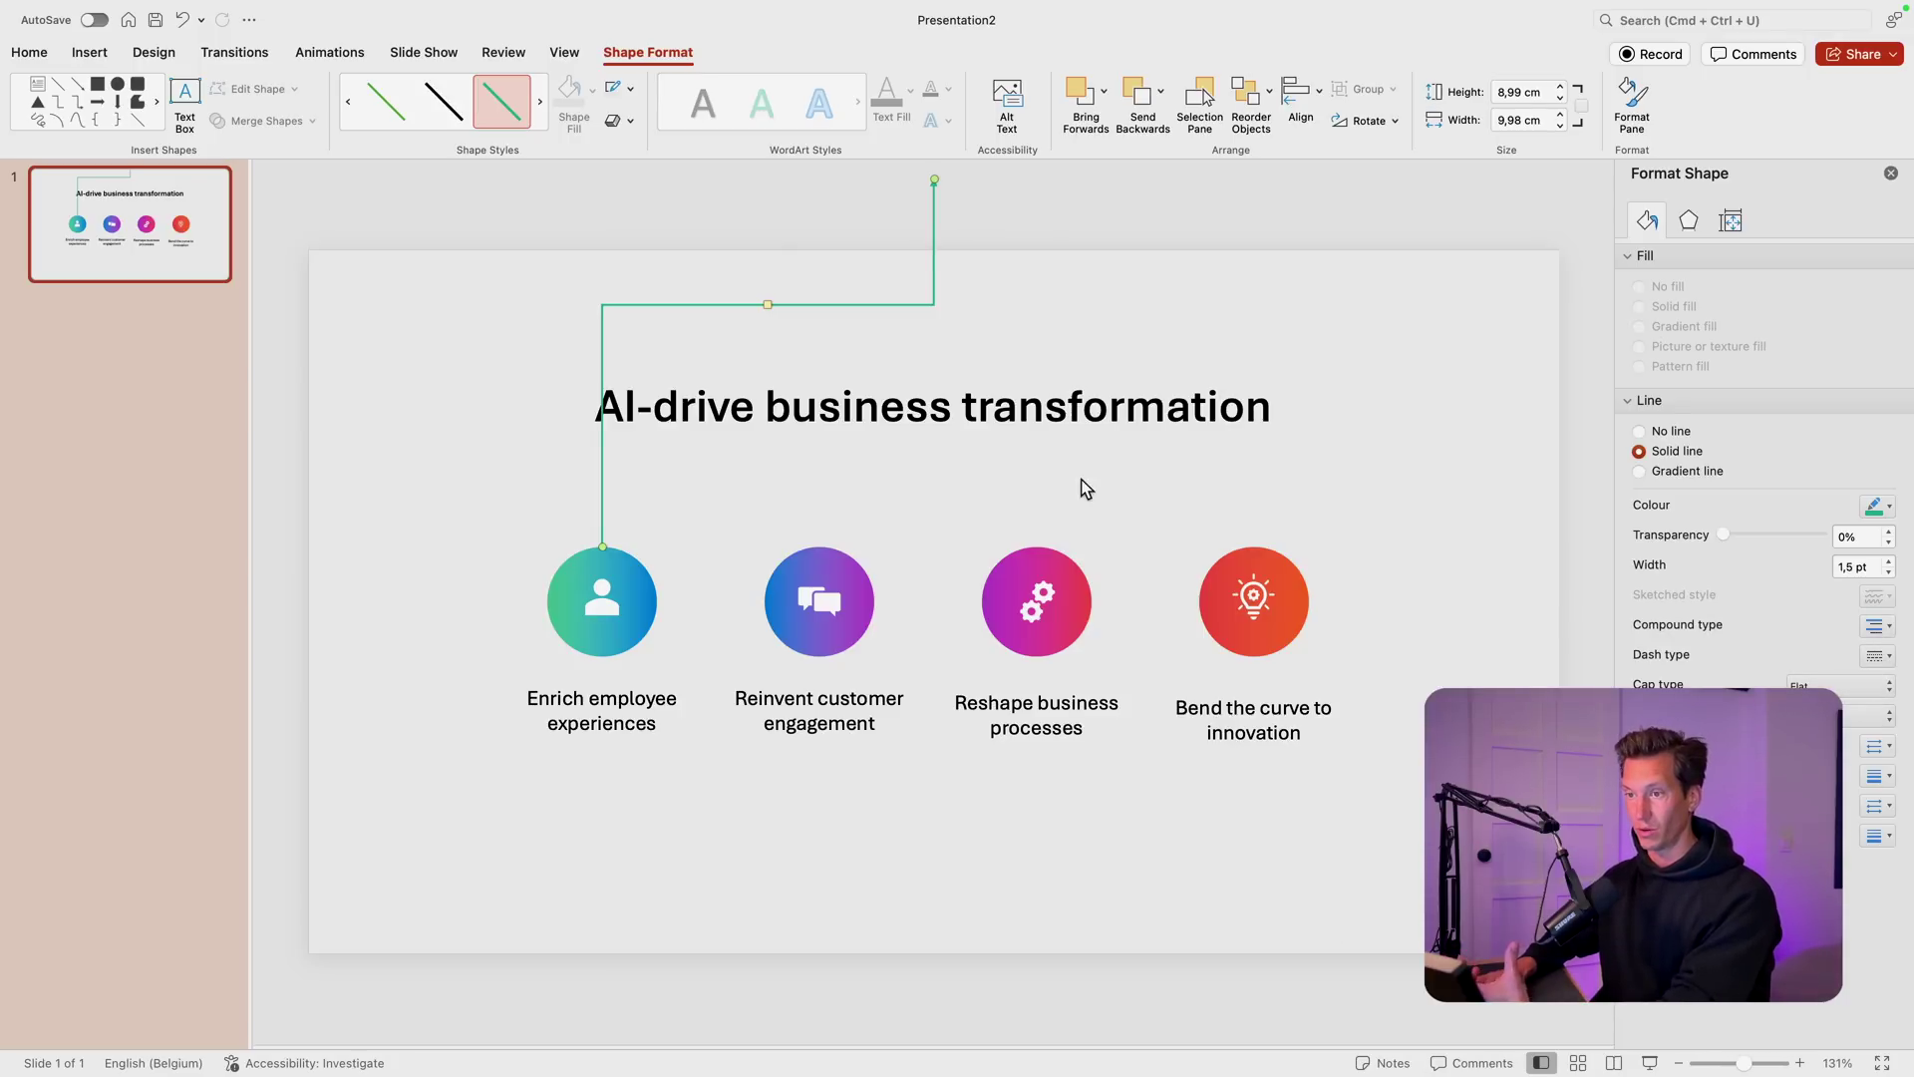
click(1161, 261)
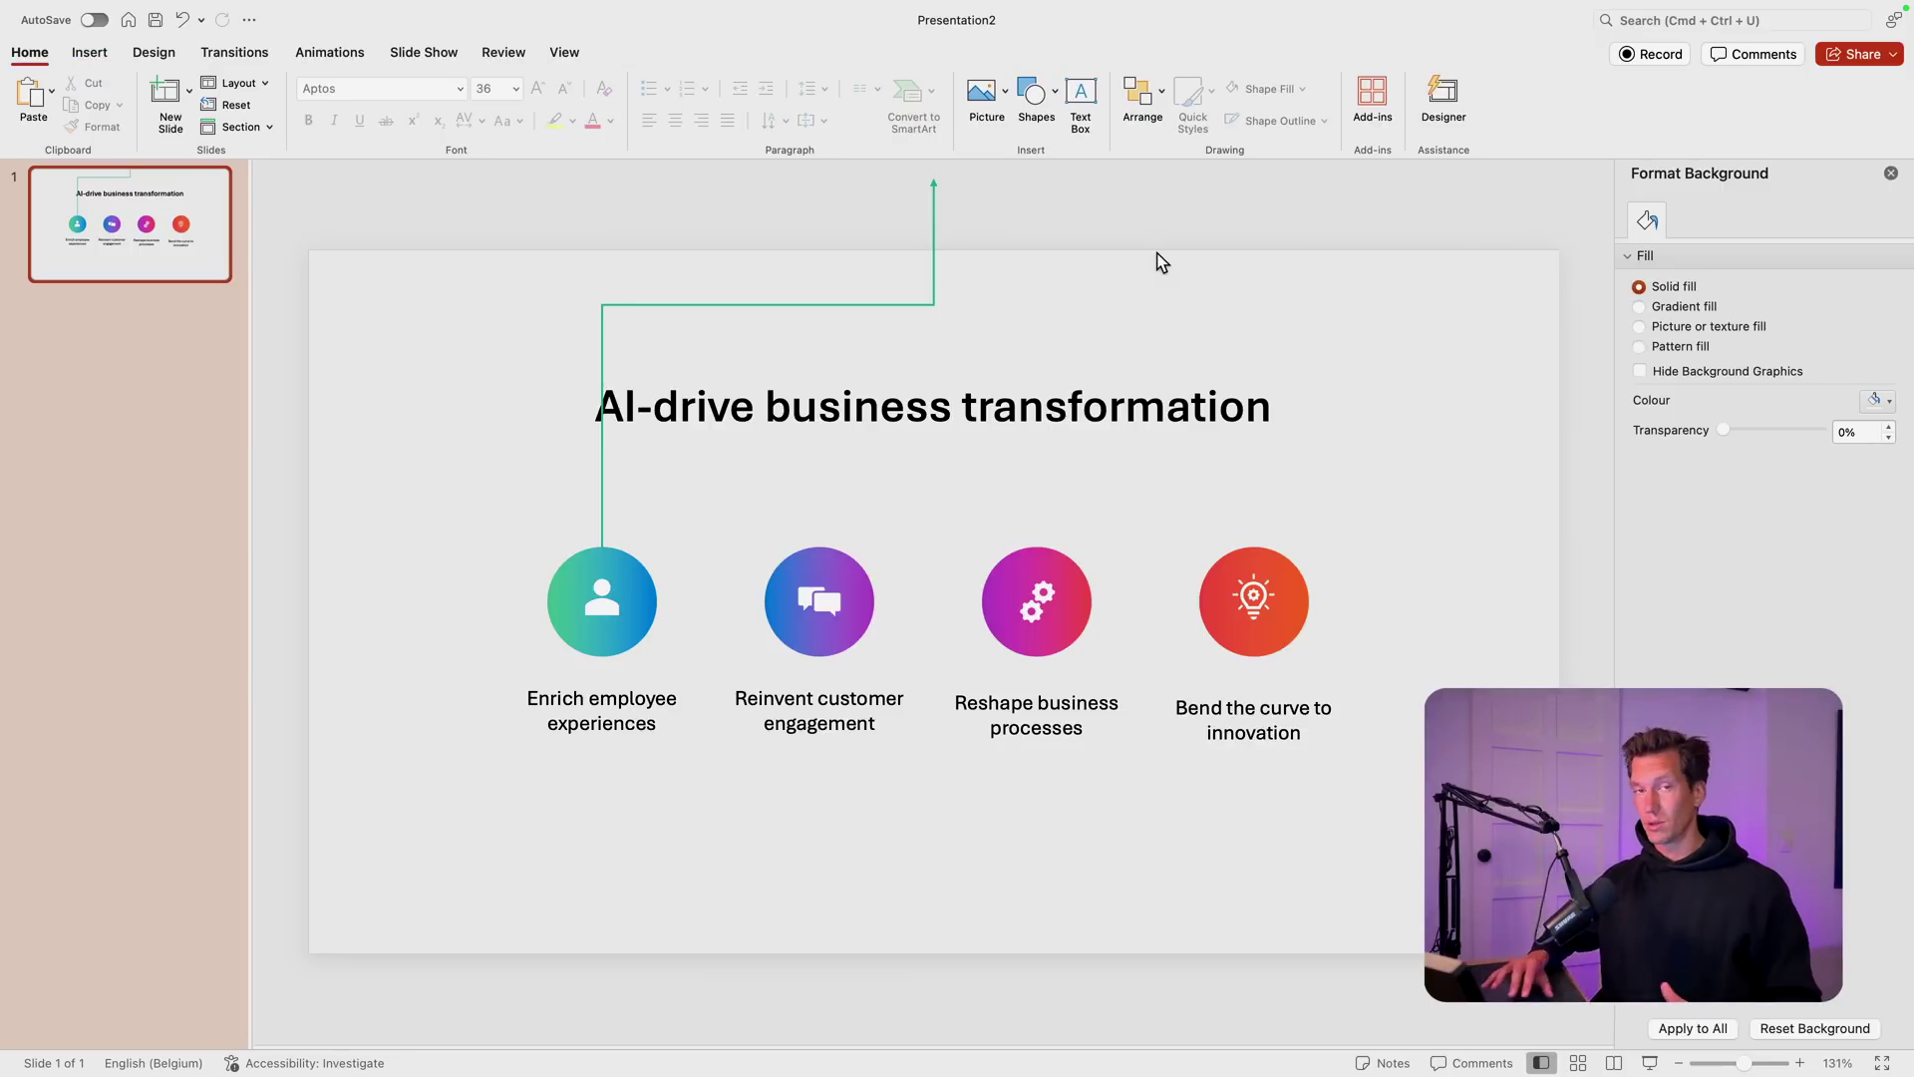
Step: Delete the green connector and draw a path running straight down, then diagonally to the lower left
click(934, 297)
key(Delete)
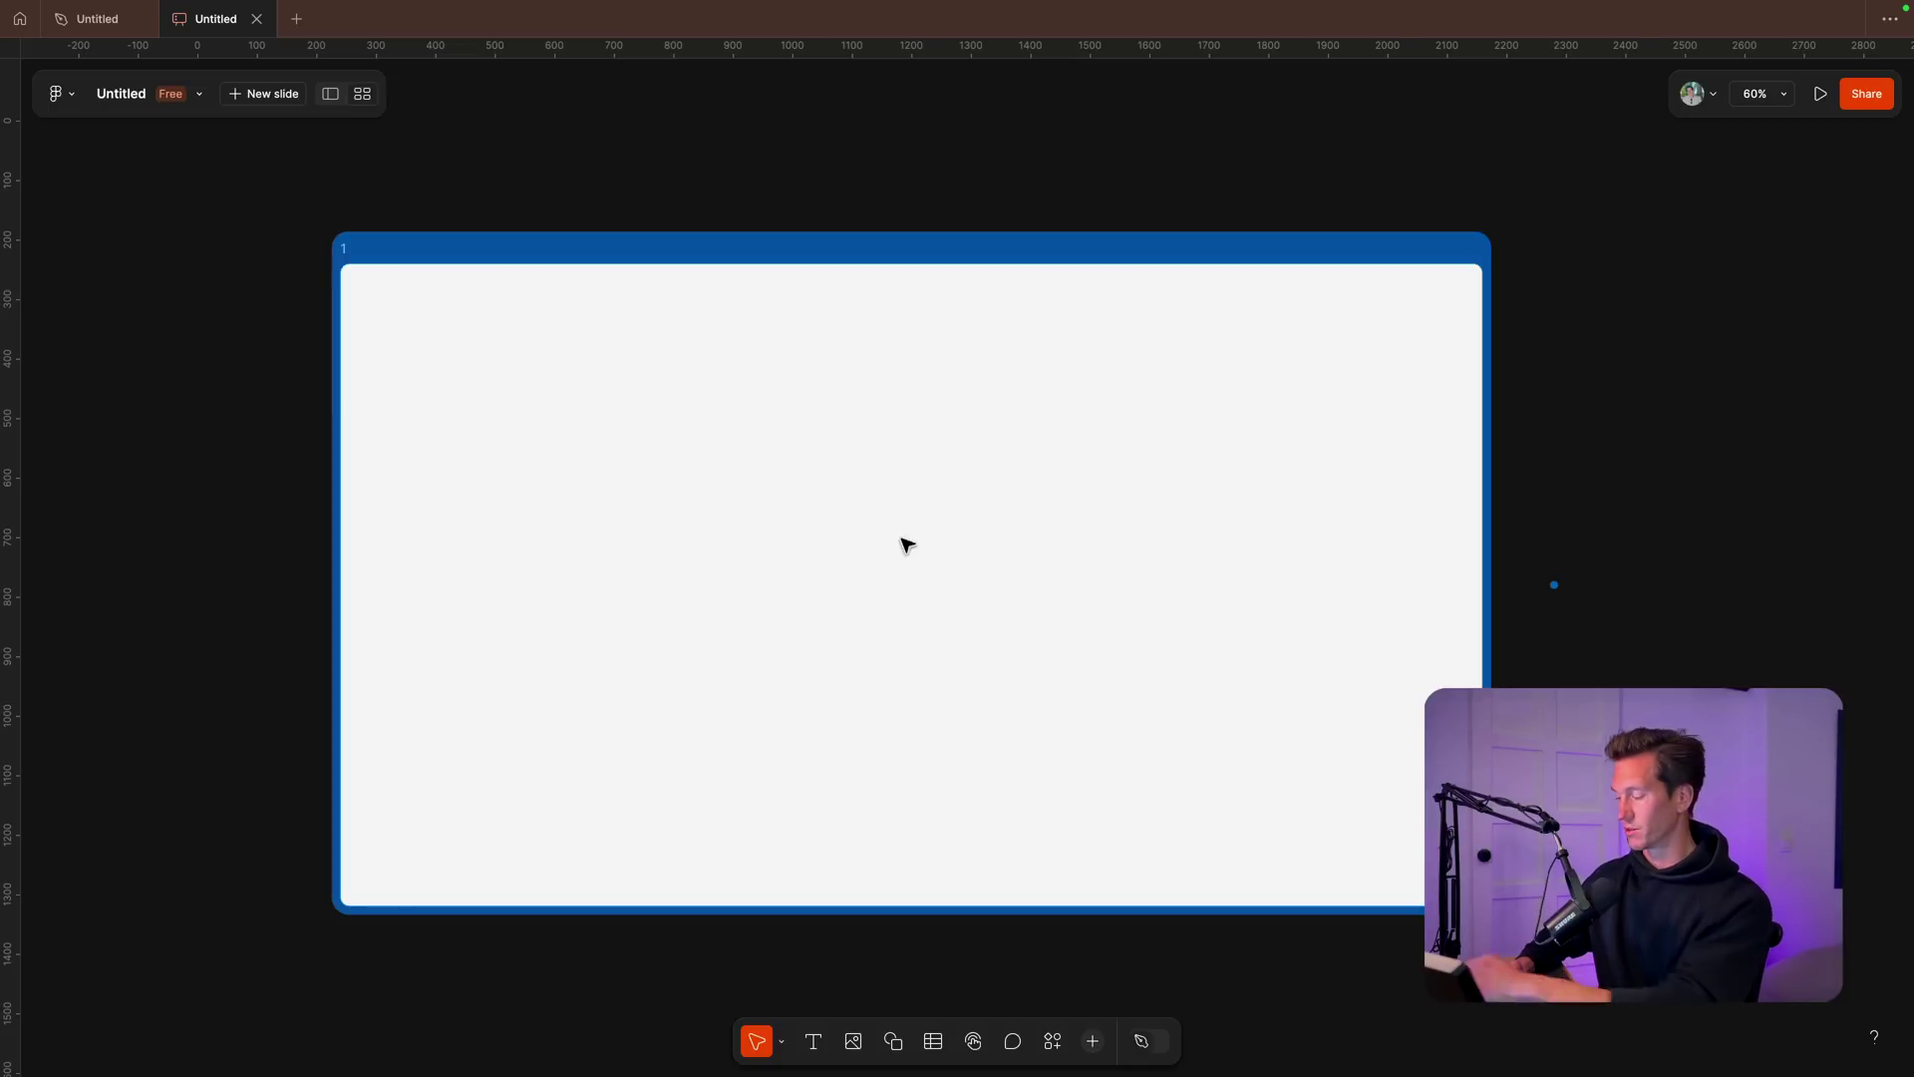
key(p)
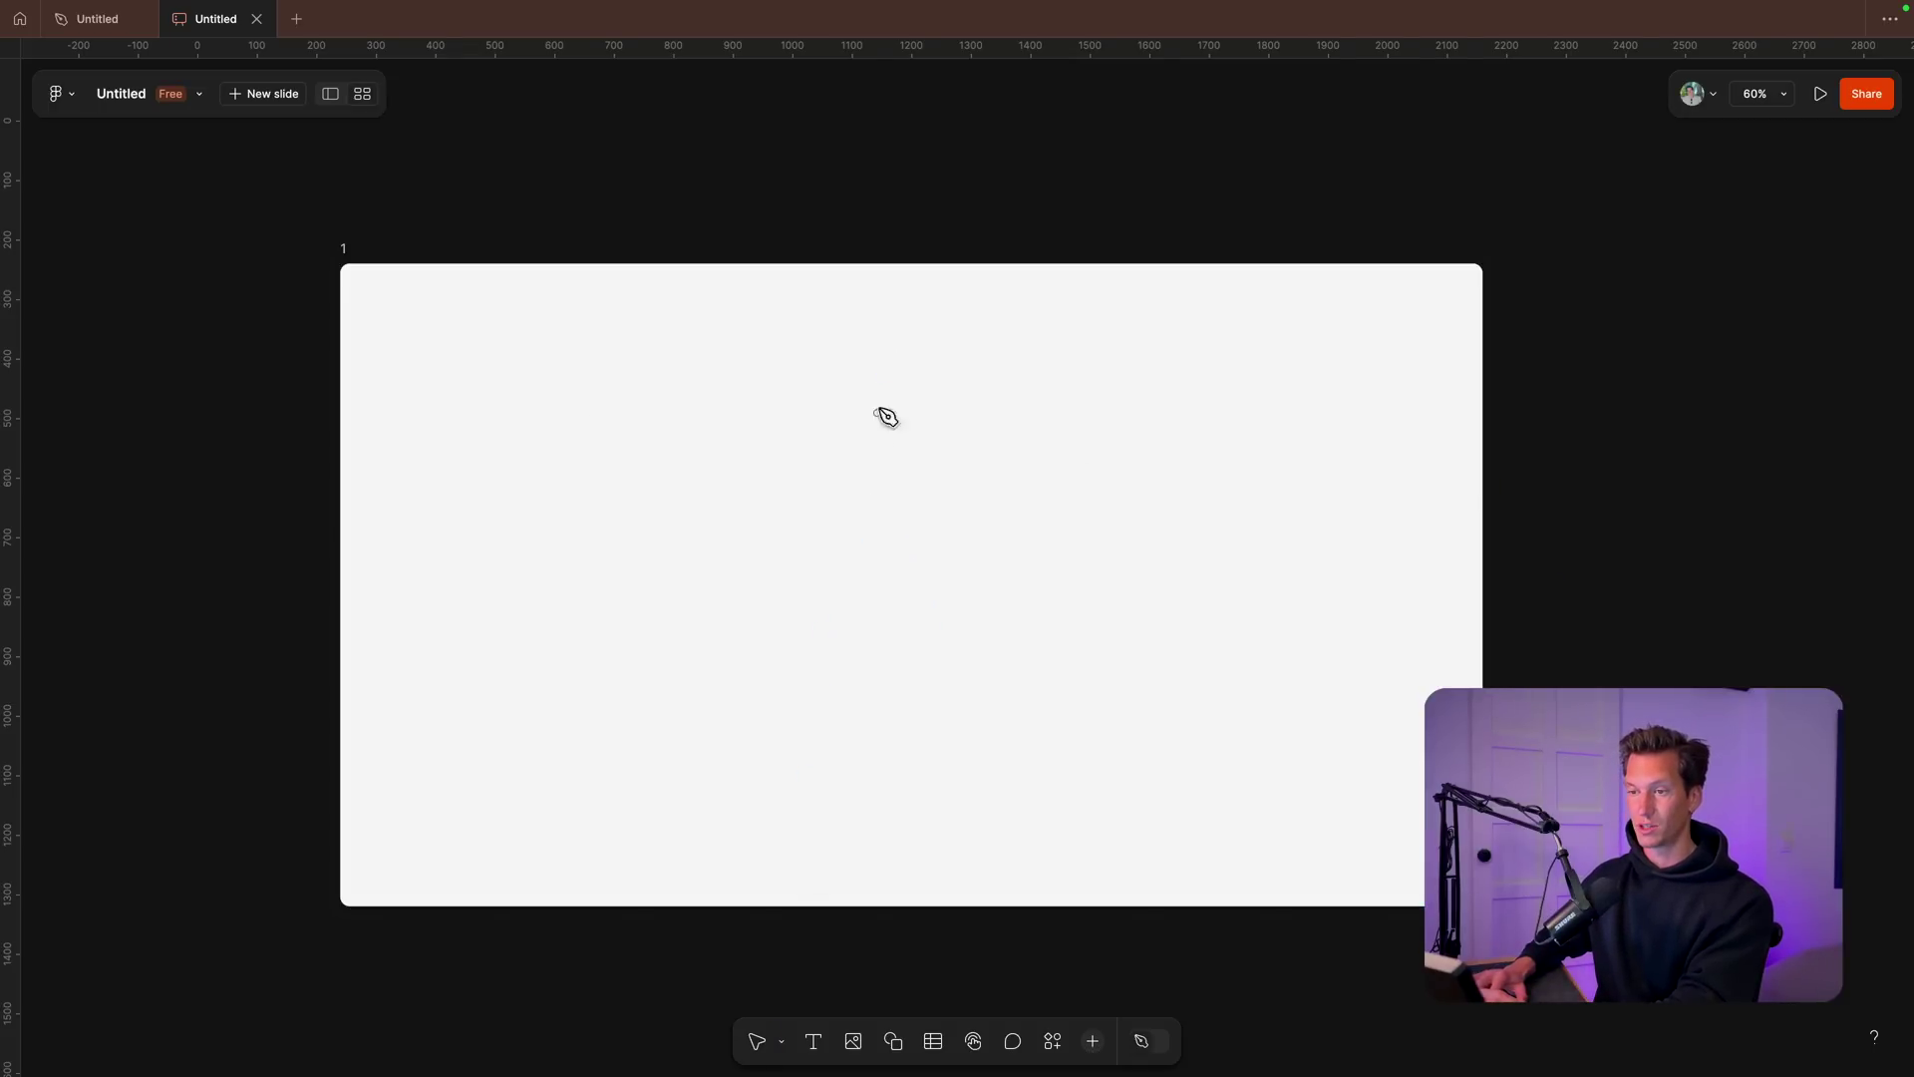
click(895, 342)
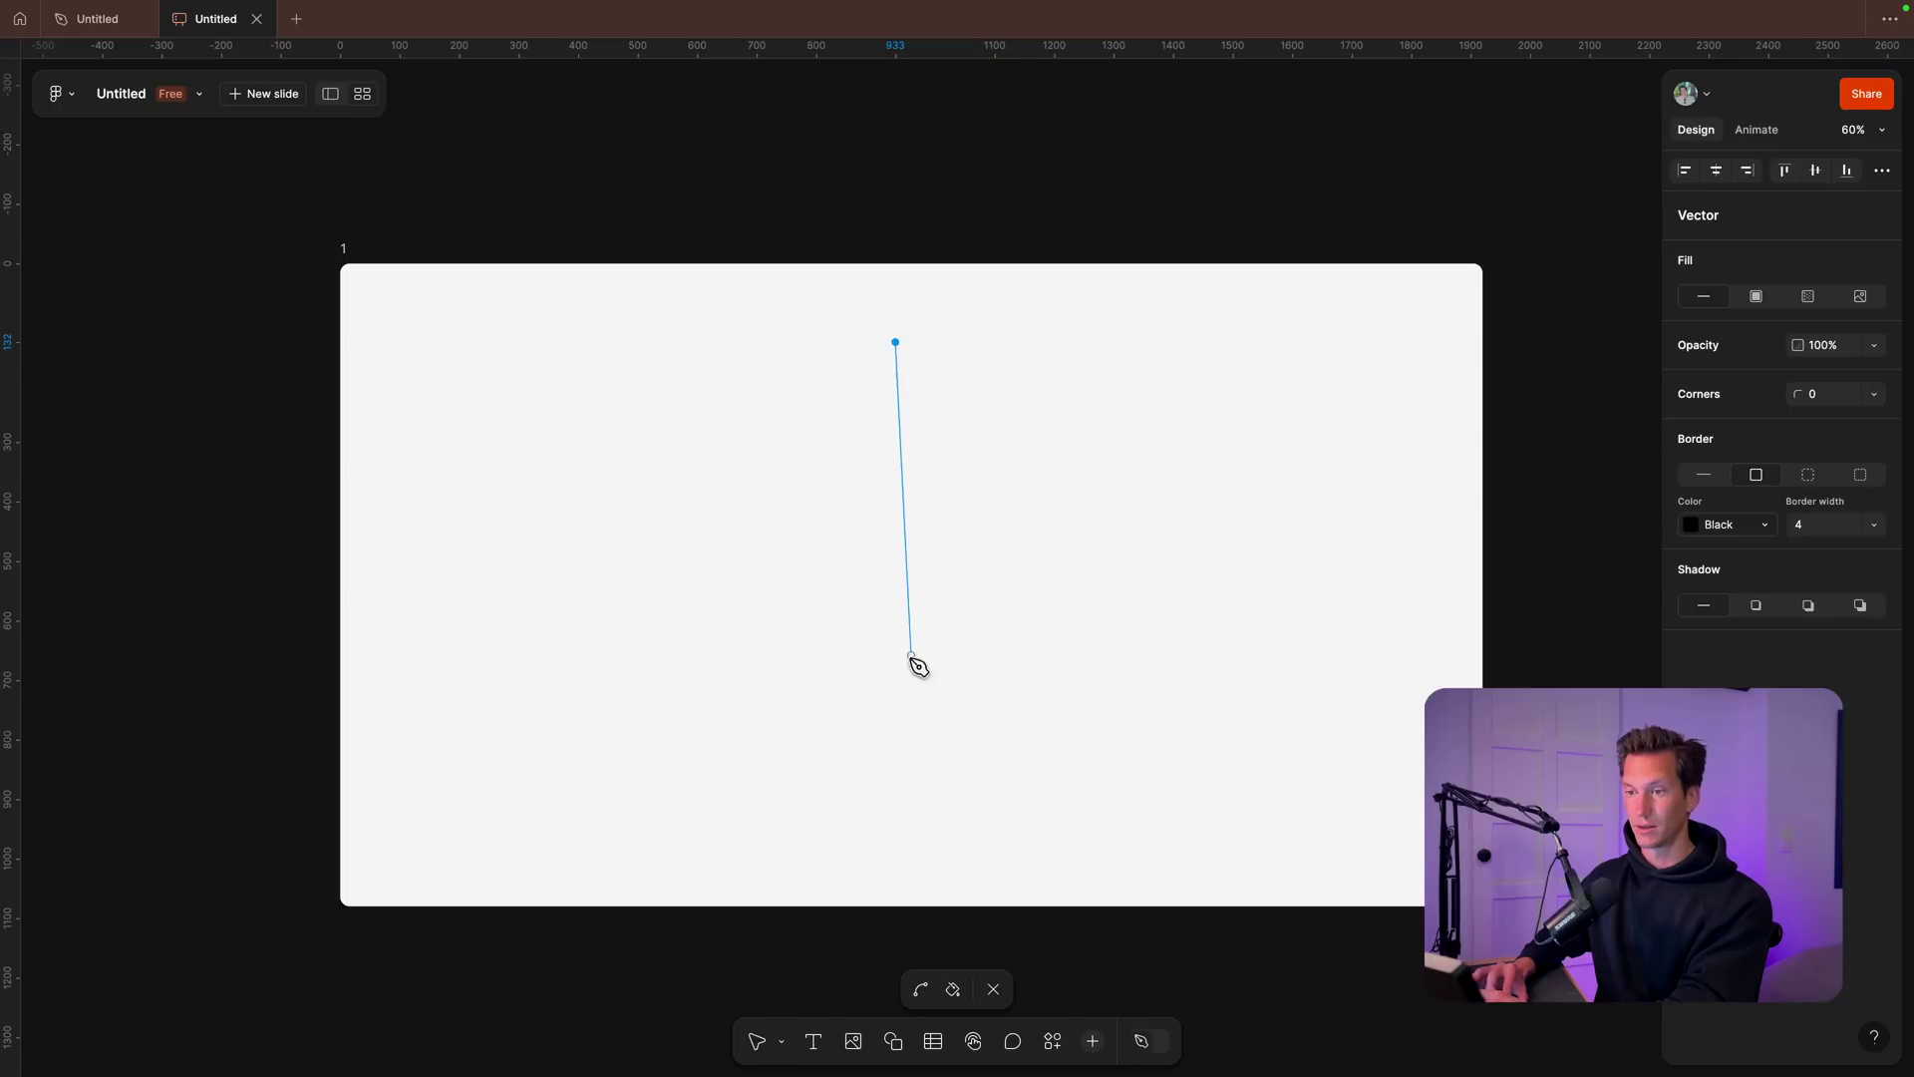
click(895, 572)
click(895, 587)
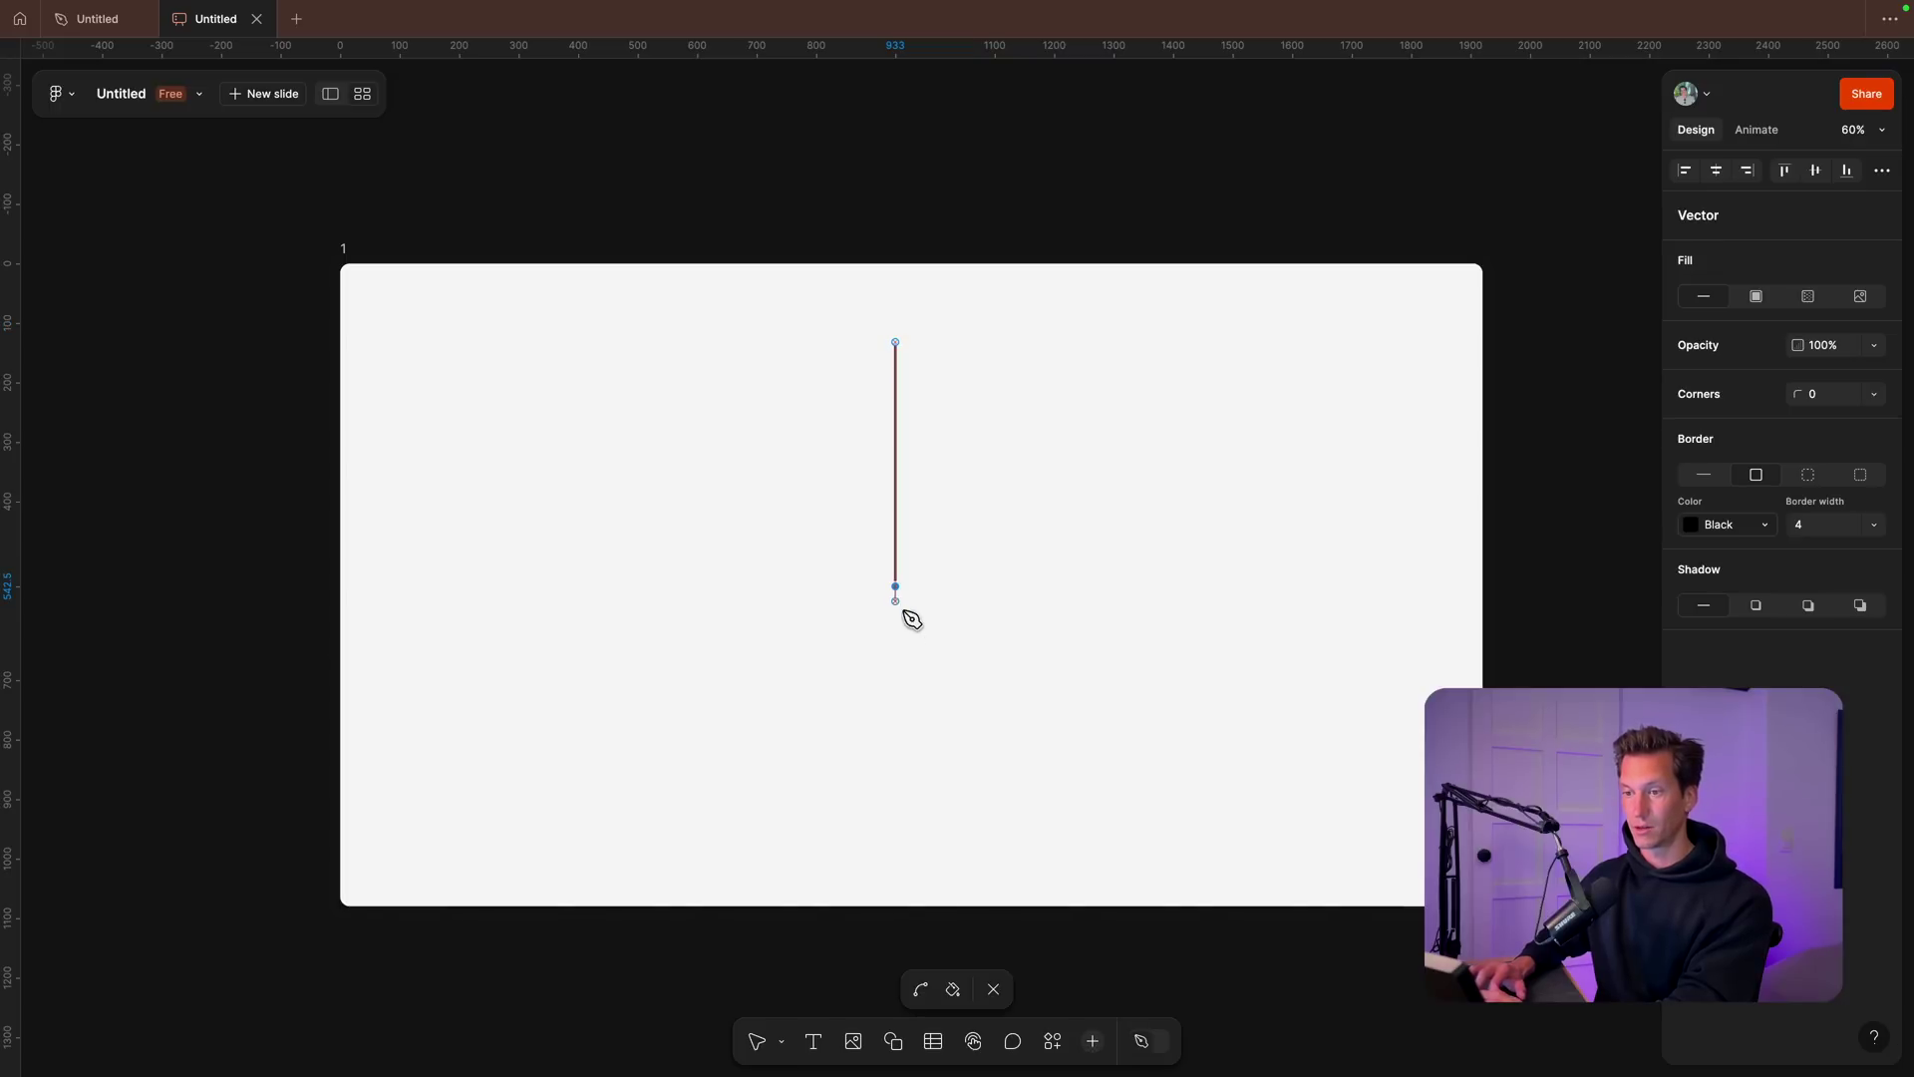
click(693, 712)
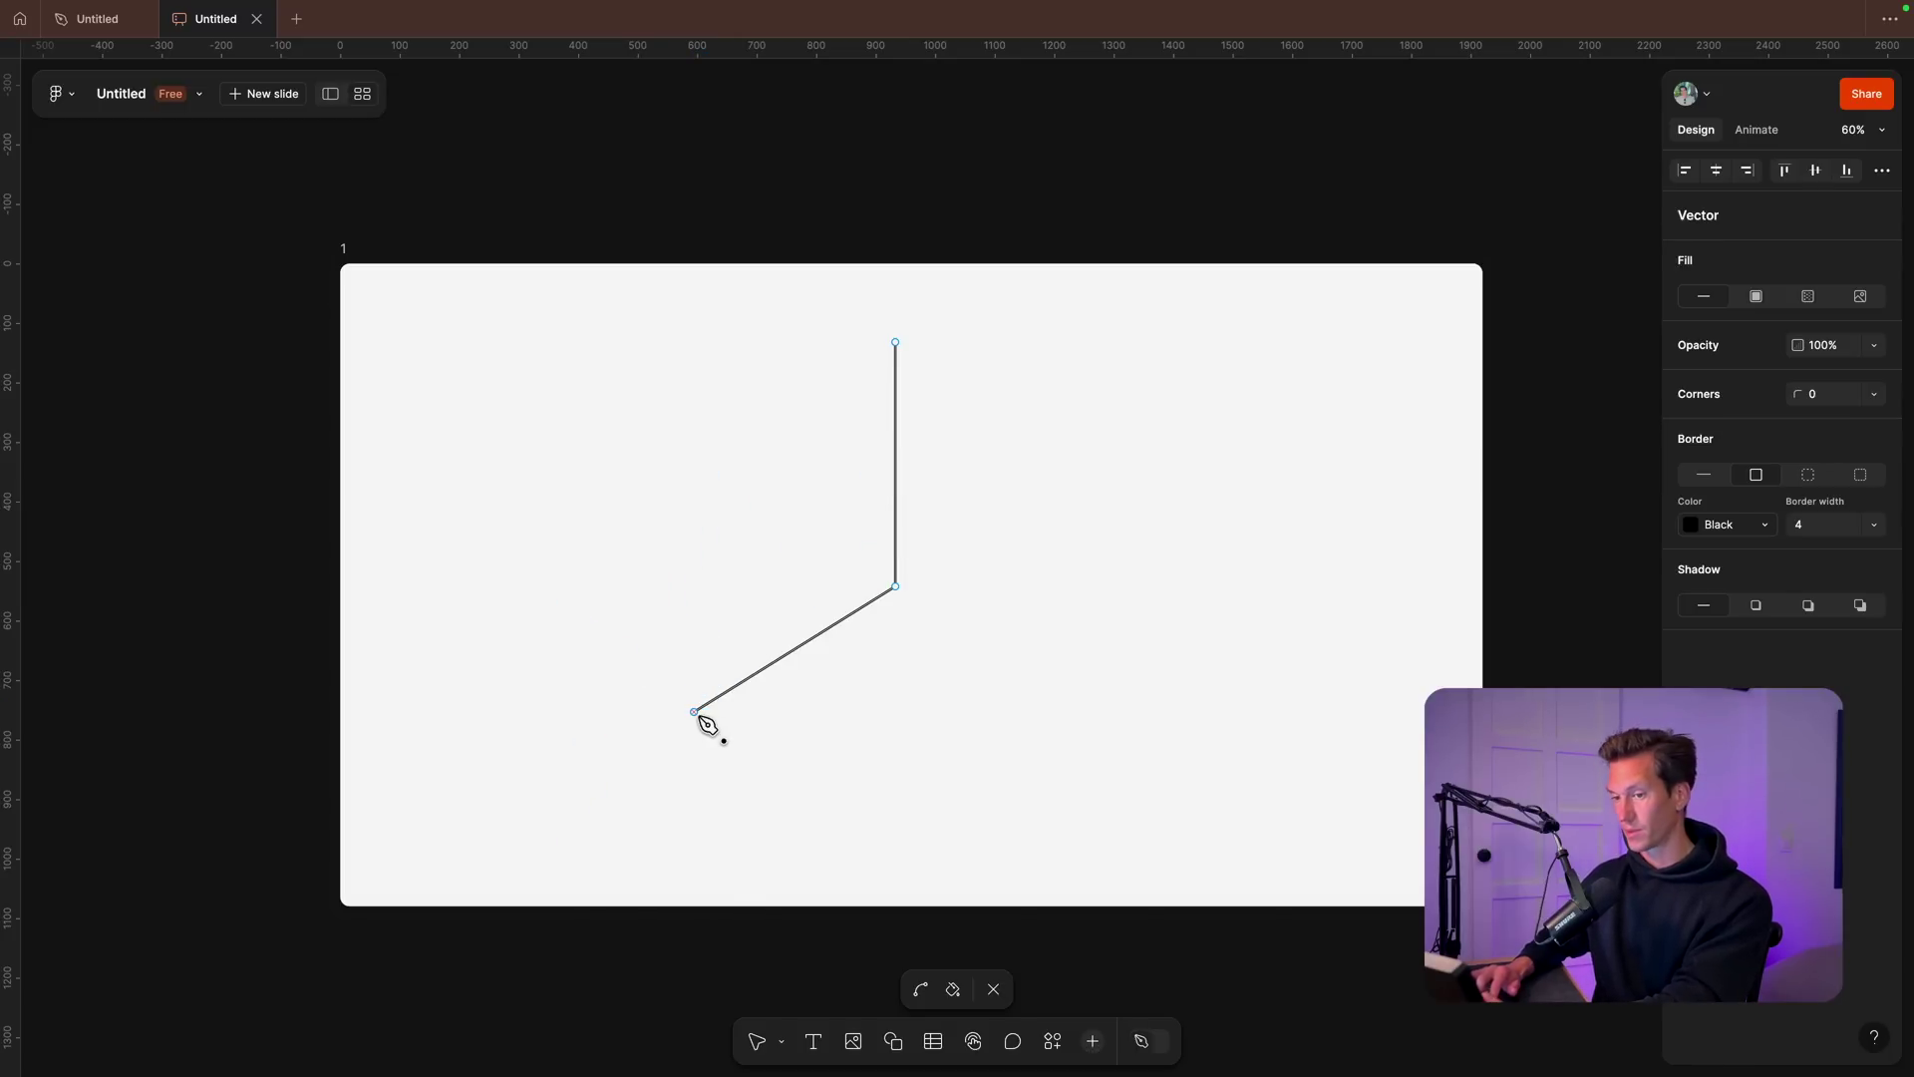
key(Escape)
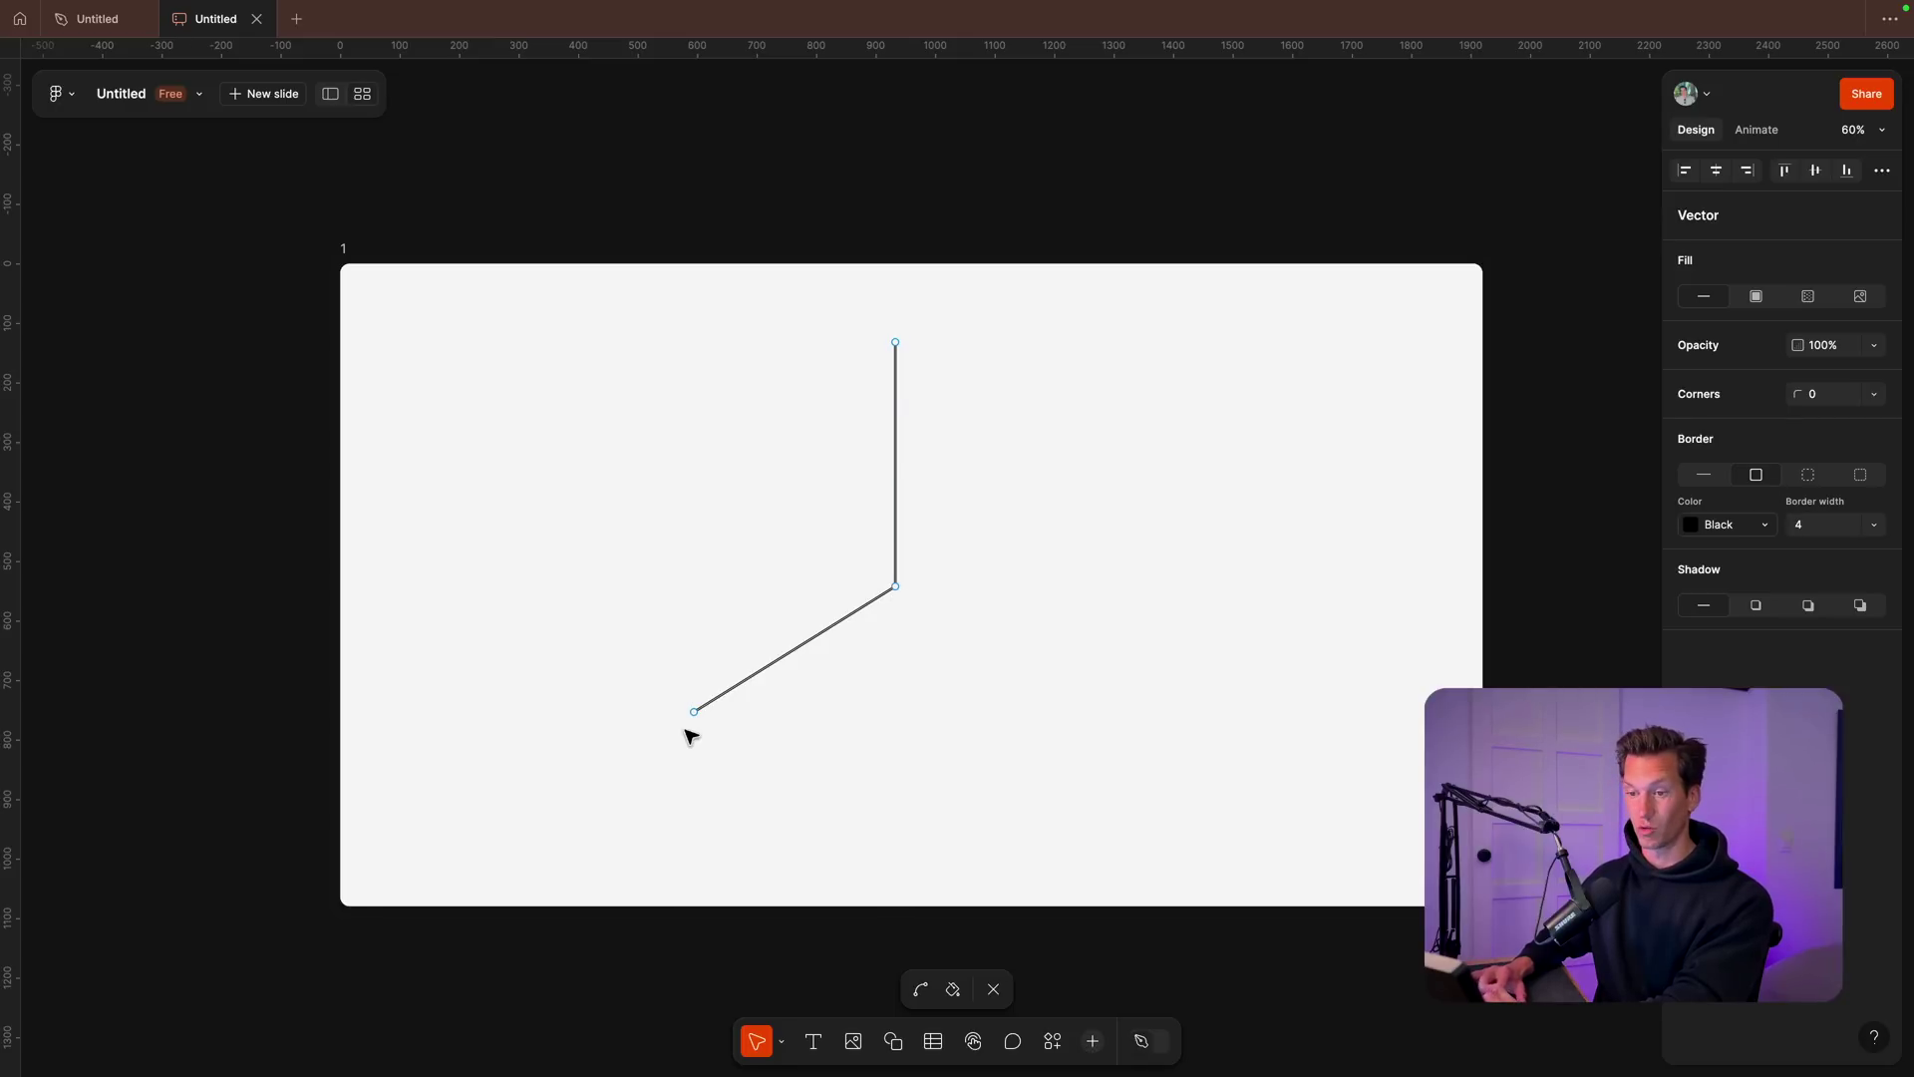
Step: Bend the diagonal segment into an arc and smooth the corner where it meets the vertical line
key(super)
drag(695, 710, 696, 630)
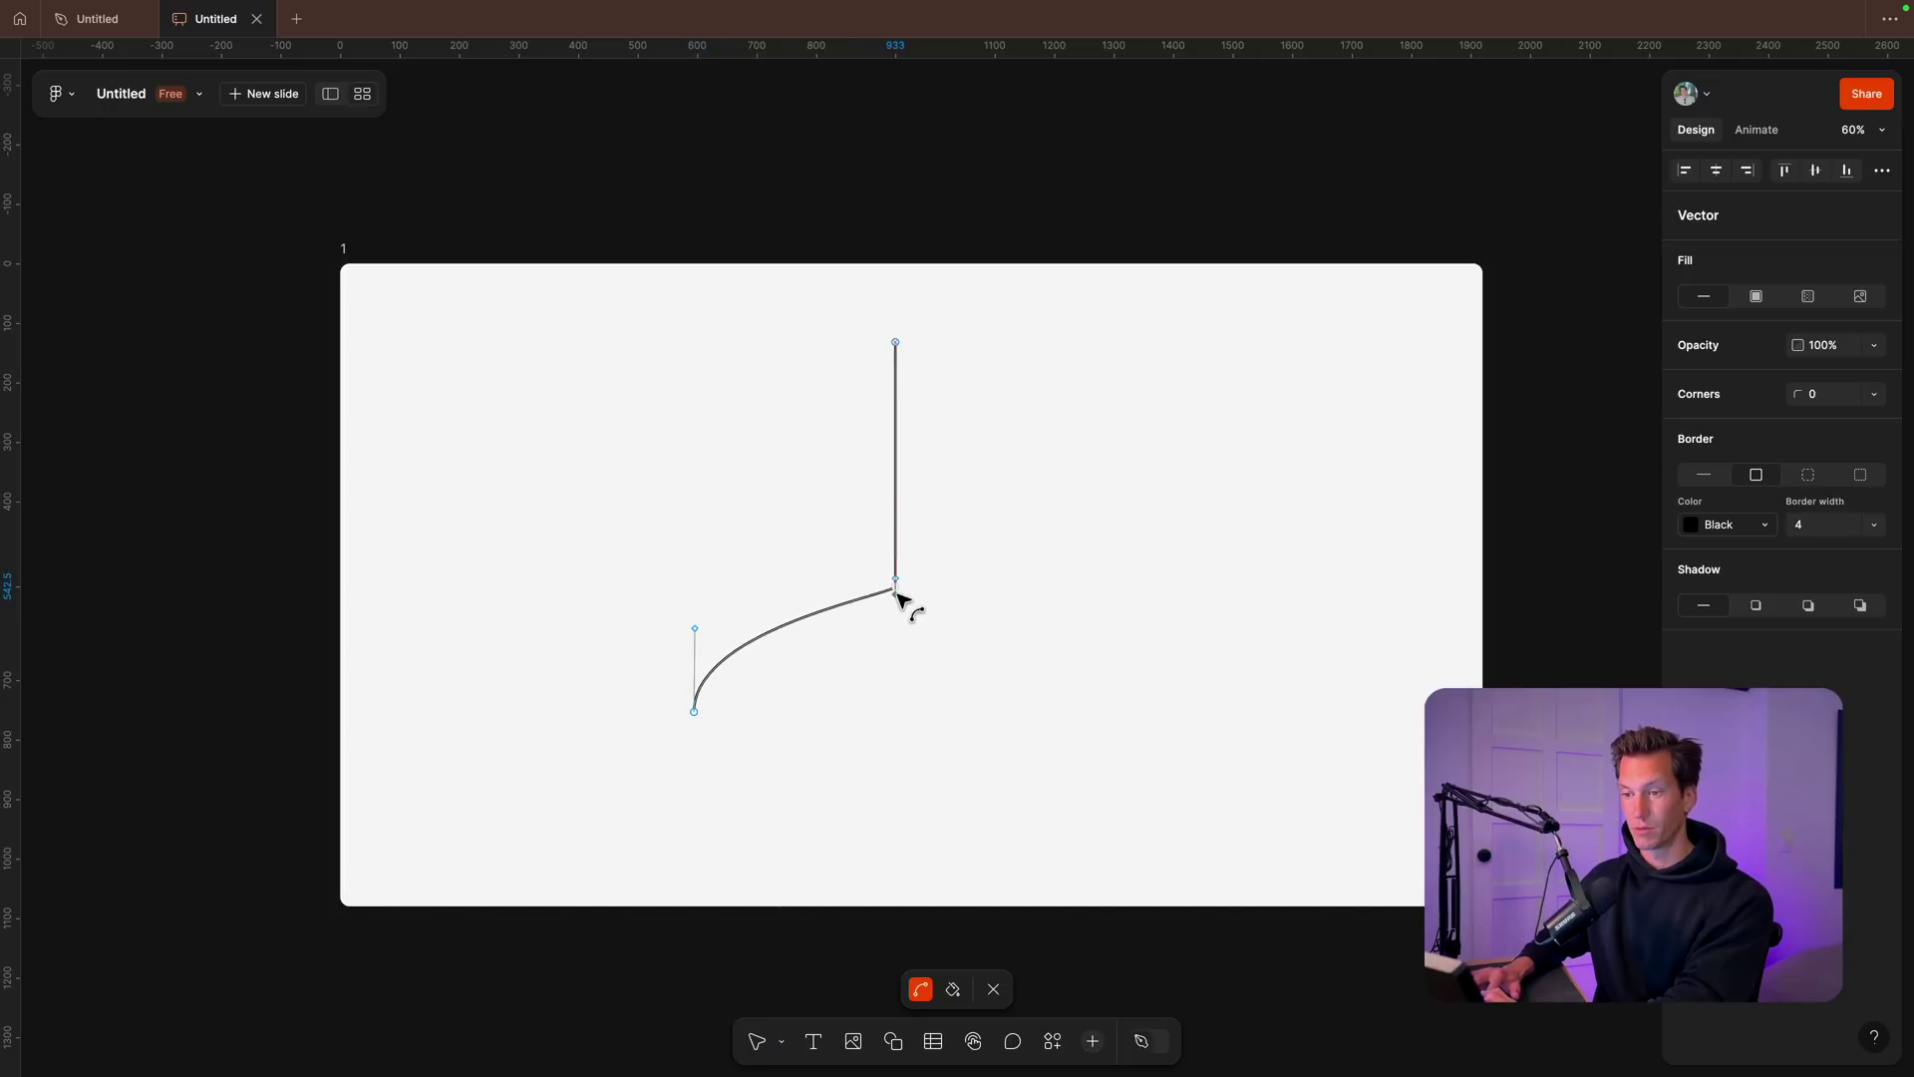
drag(894, 592, 894, 650)
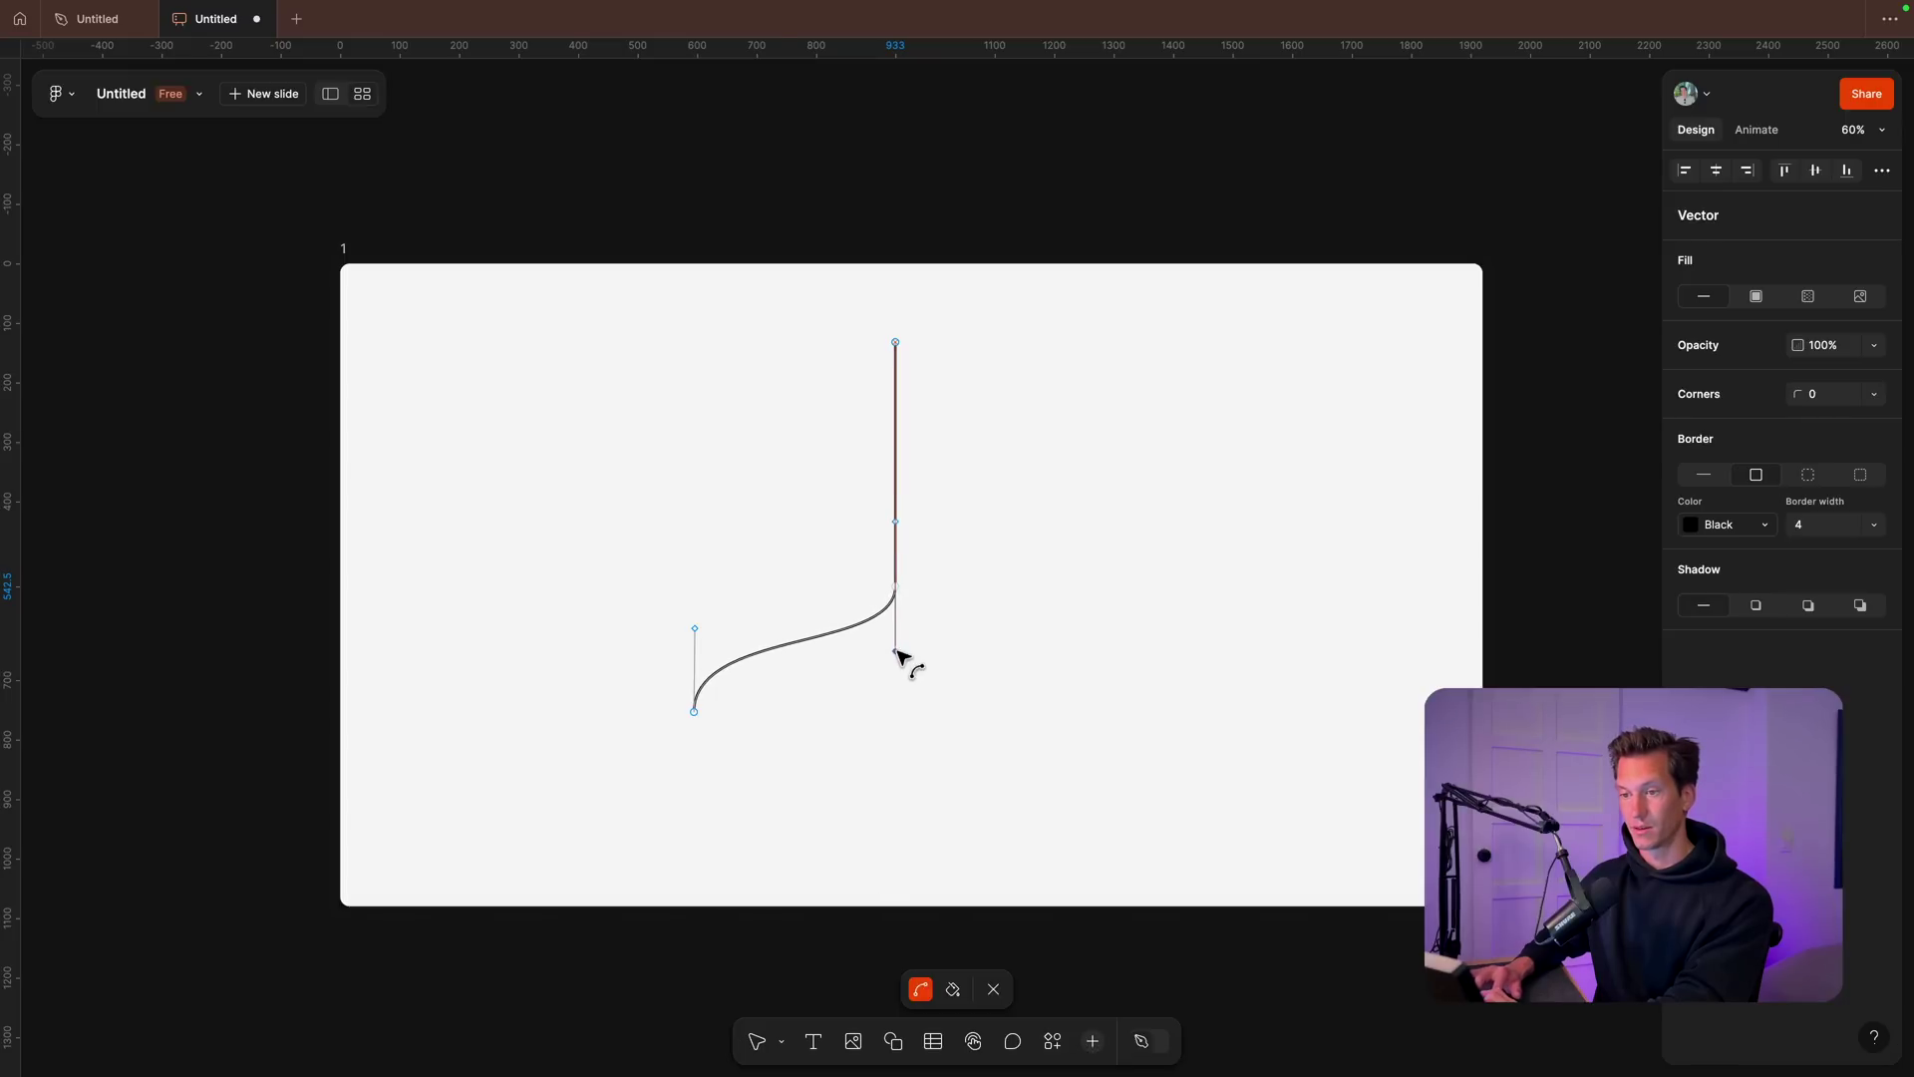
key(v)
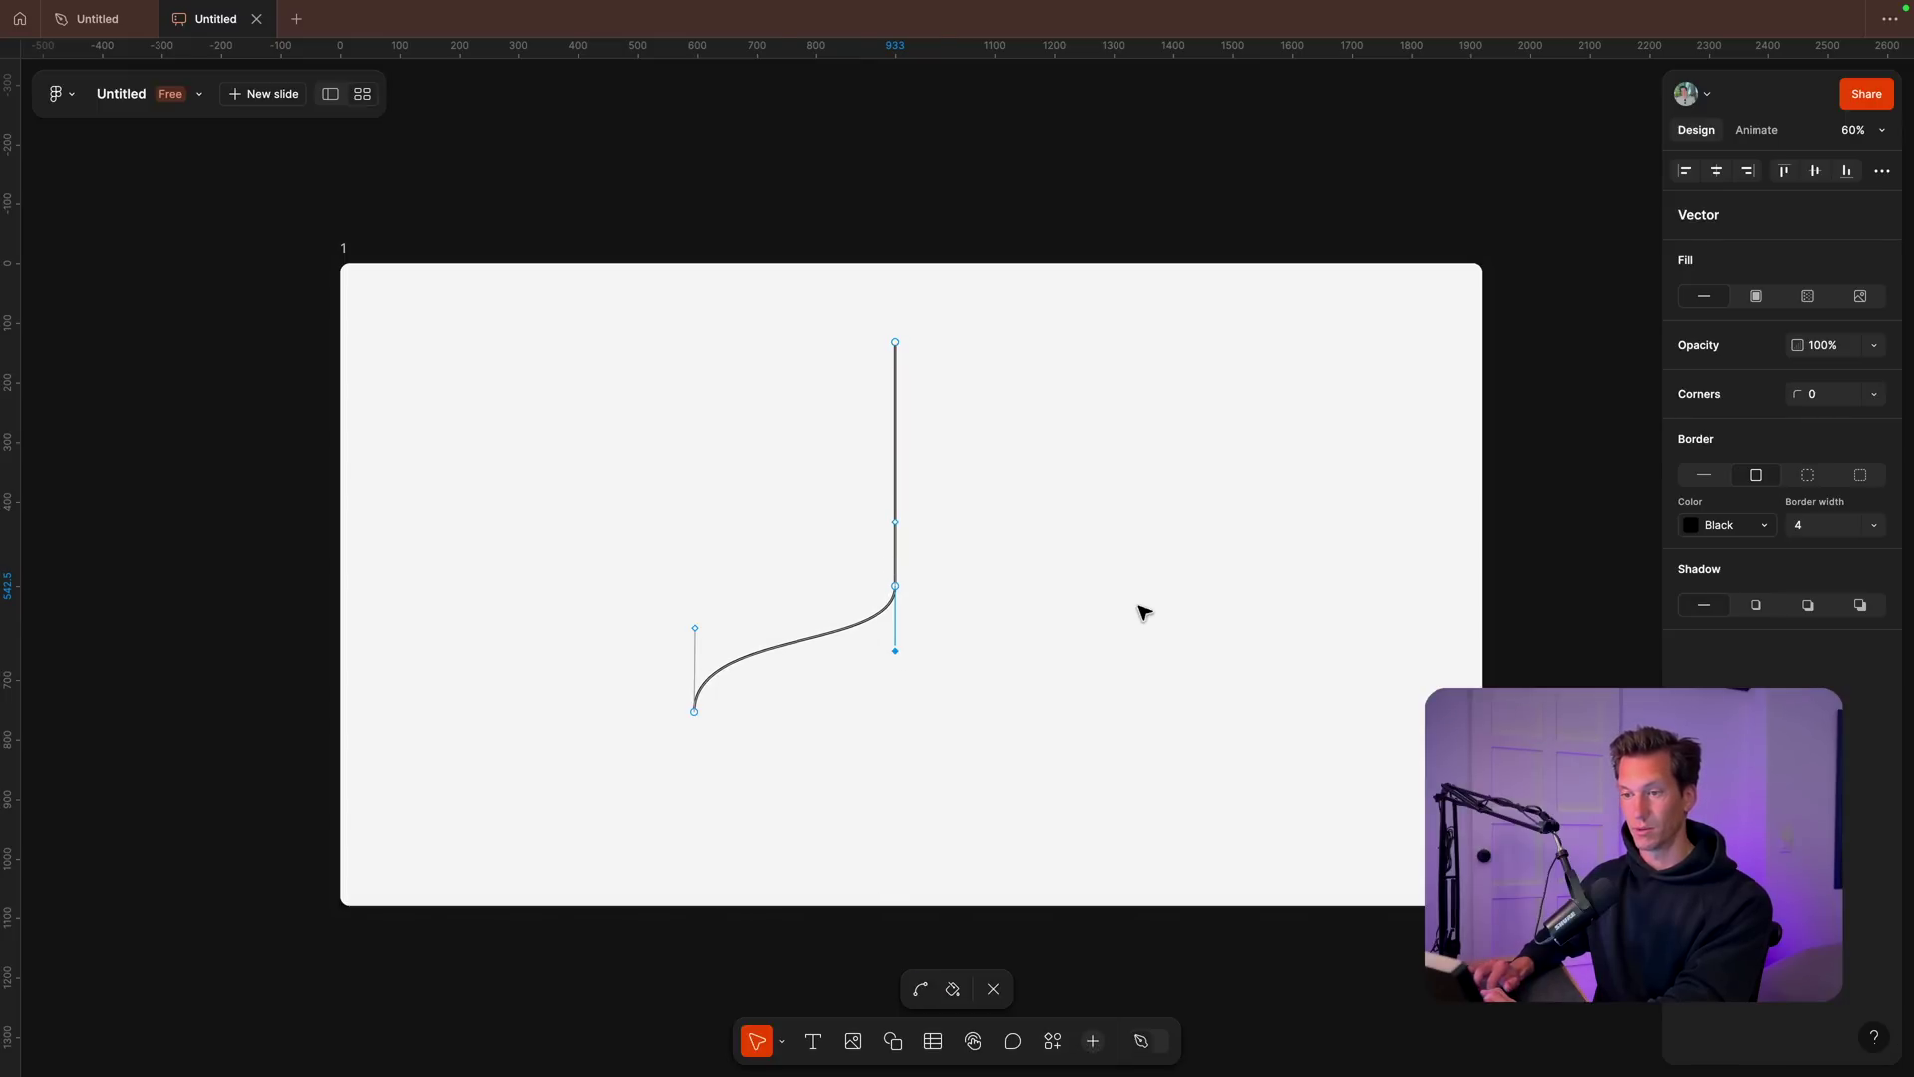
click(1156, 557)
key(Escape)
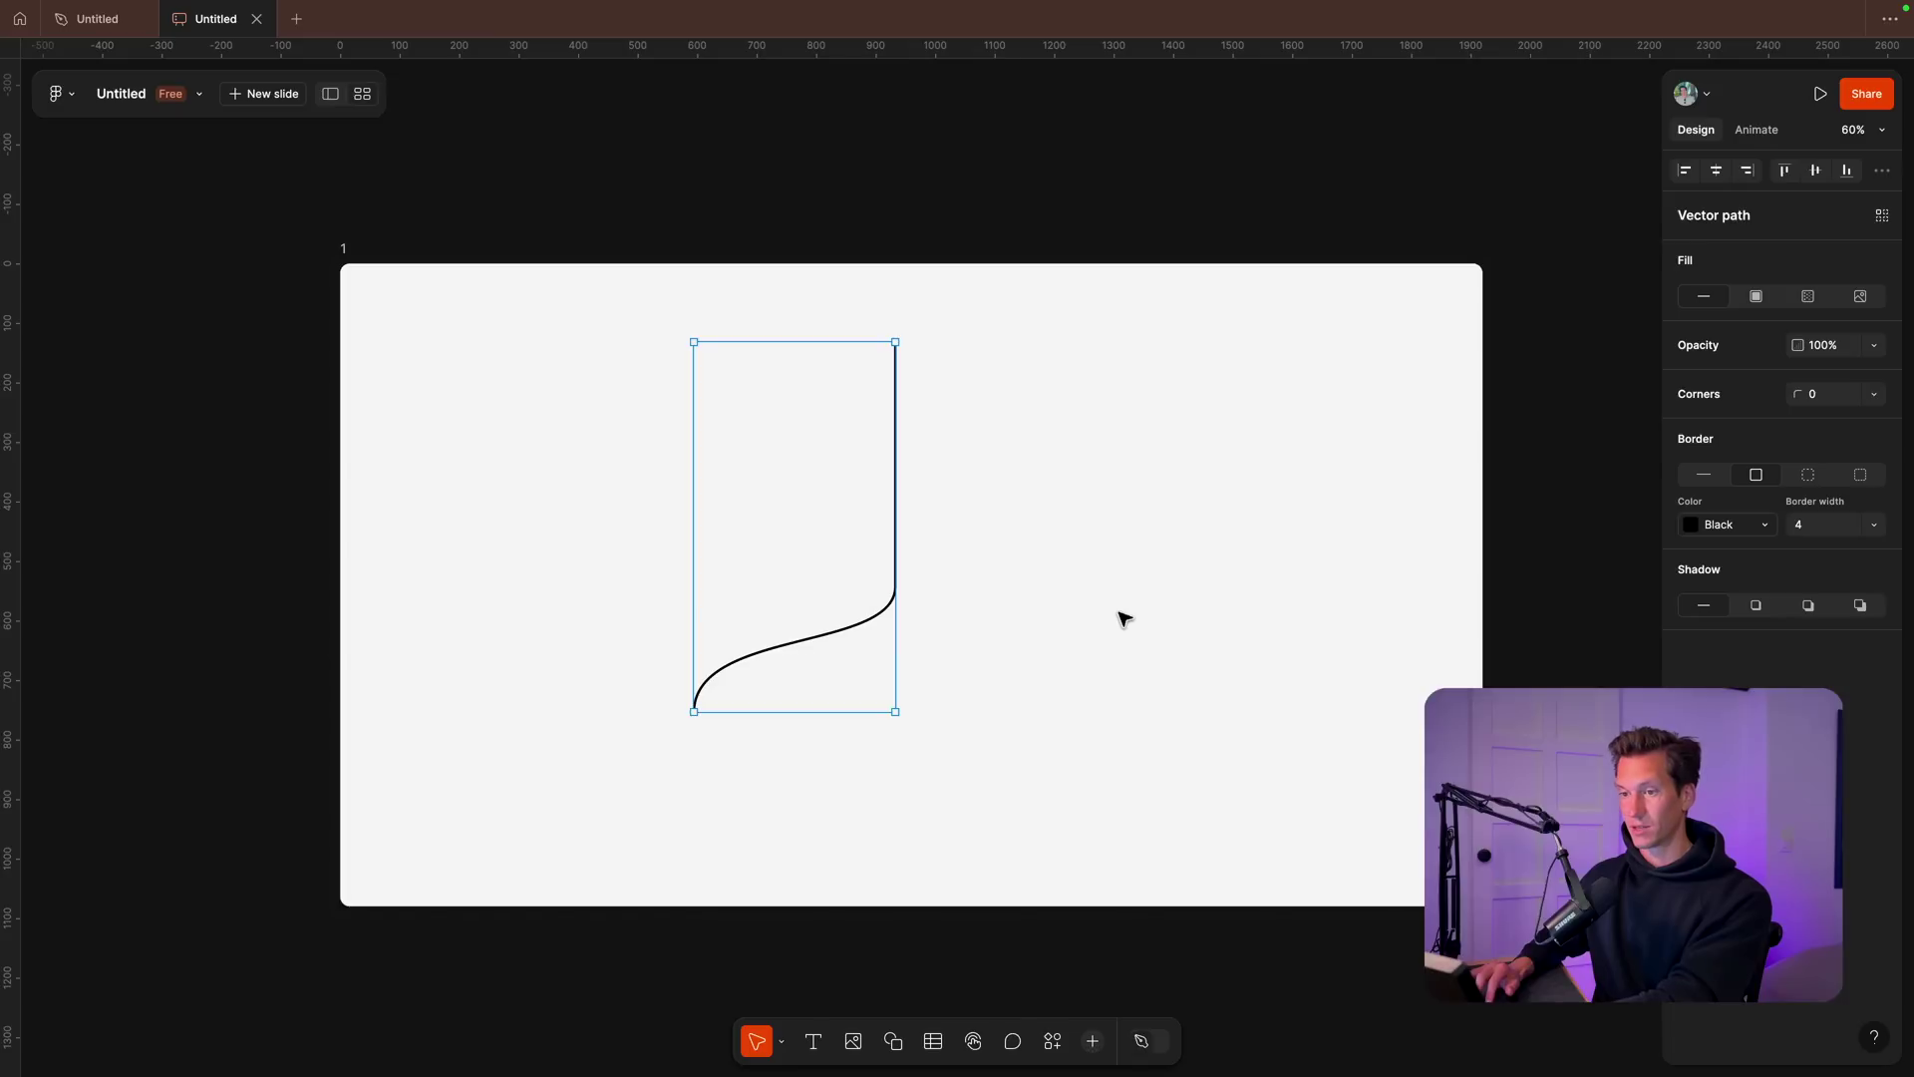
Step: Duplicate the curve and place the copy as the right-hand outer branch
key(Escape)
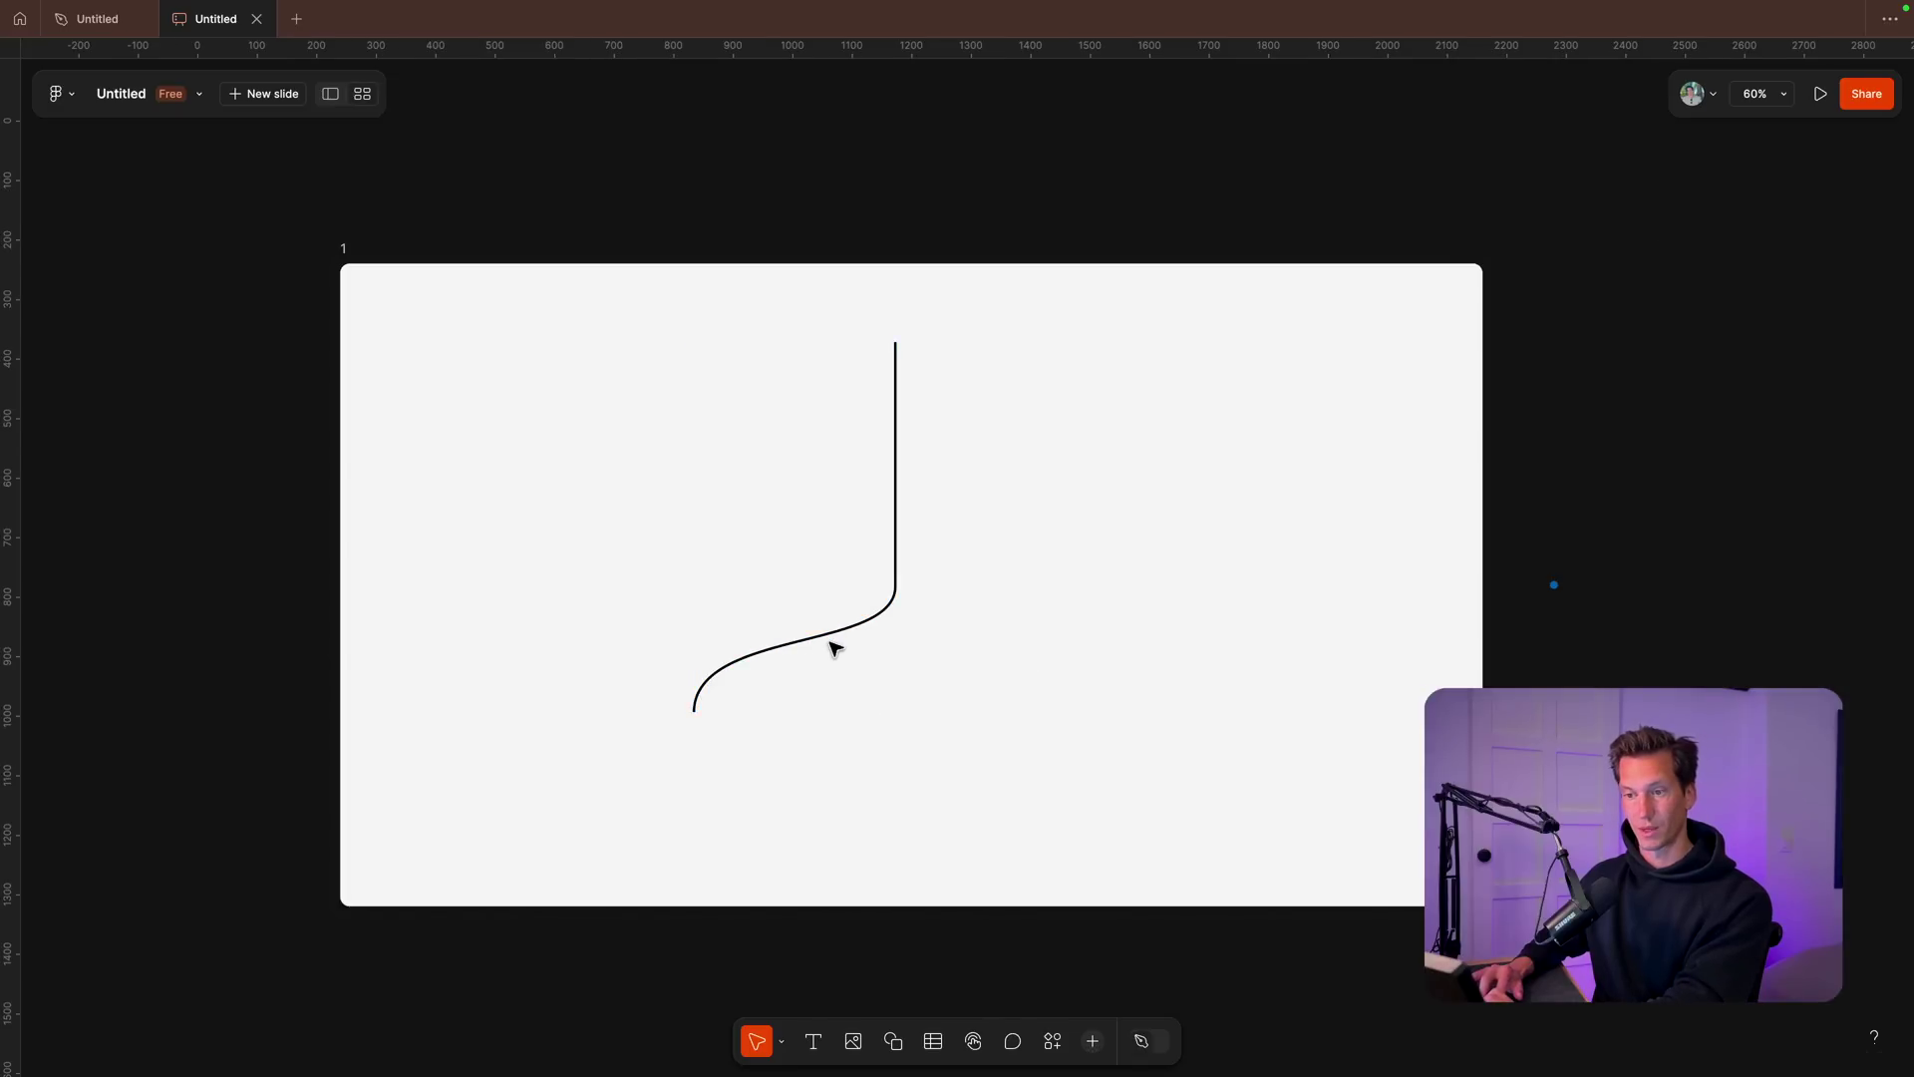
drag(834, 641, 934, 634)
click(1273, 484)
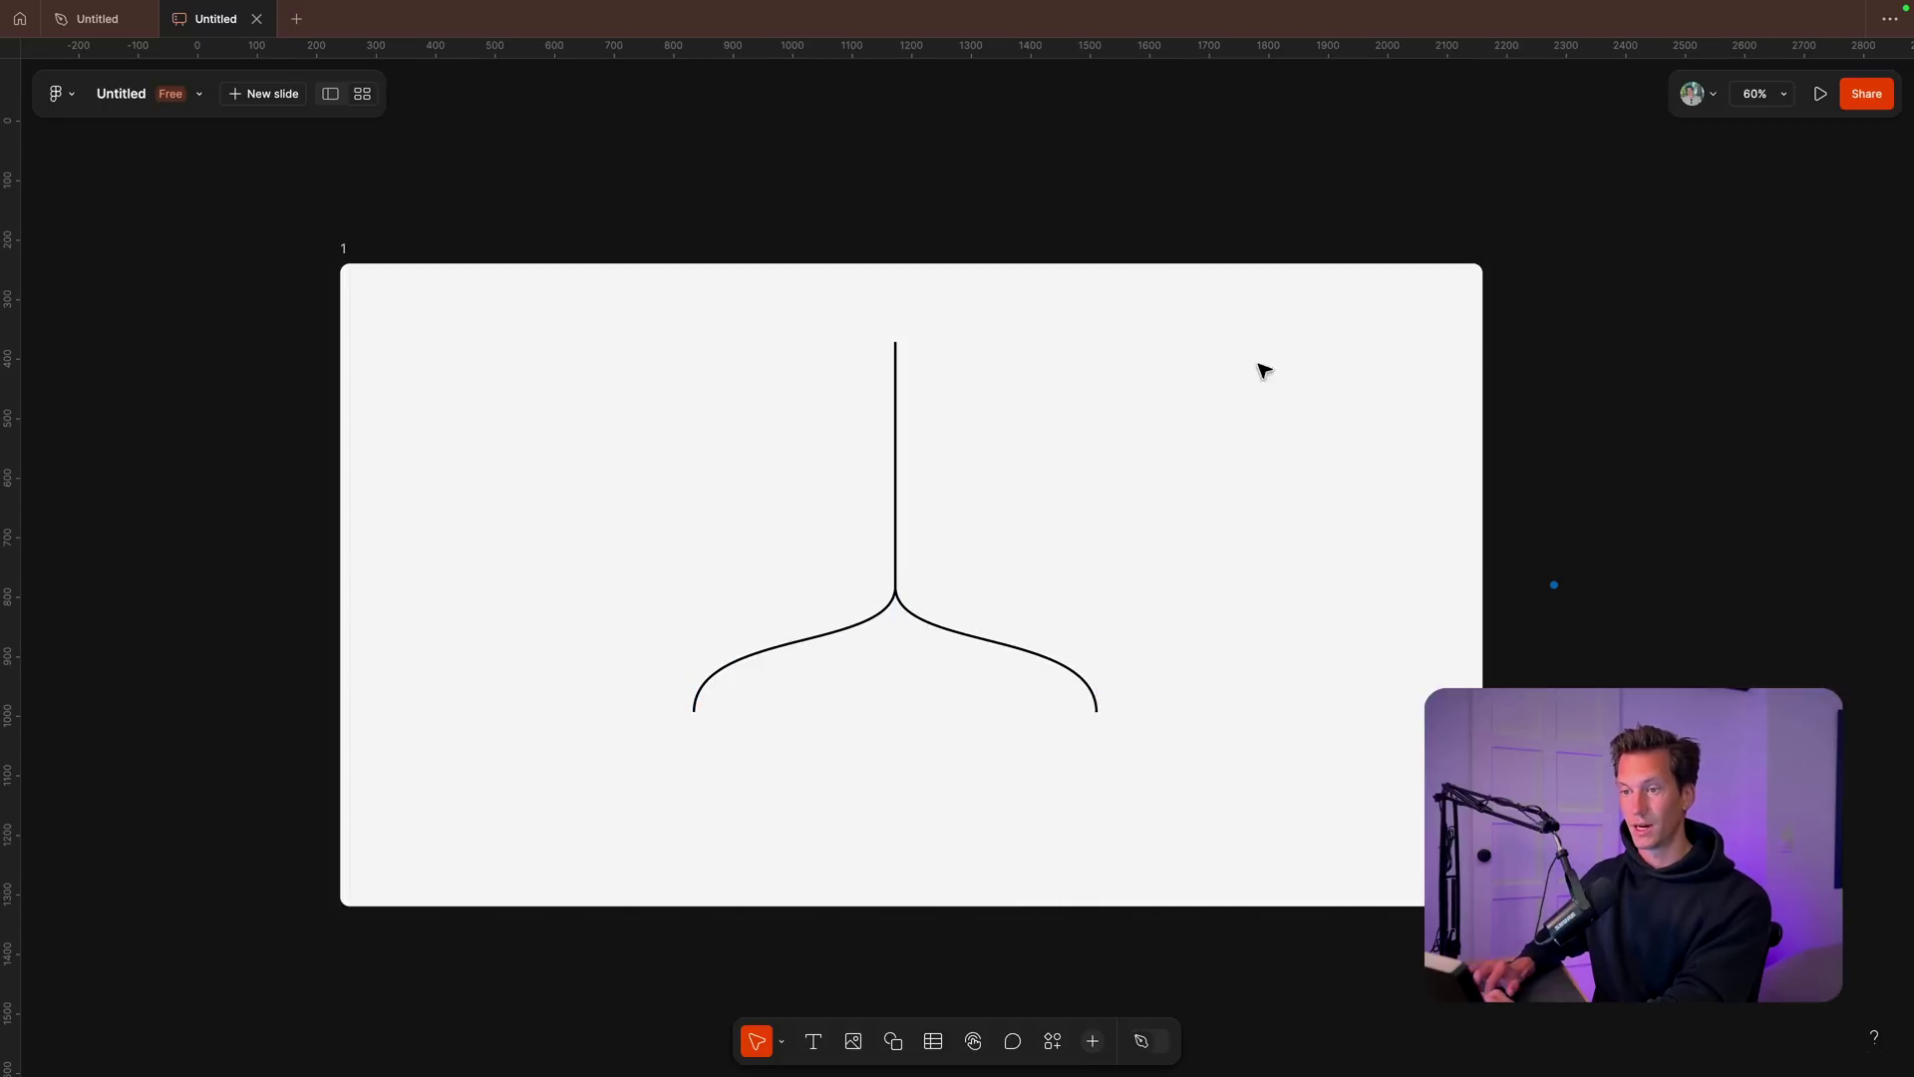
mouse_move(1016, 640)
mouse_down()
mouse_move(1192, 654)
mouse_move(1036, 643)
mouse_up()
key(ctrl+z)
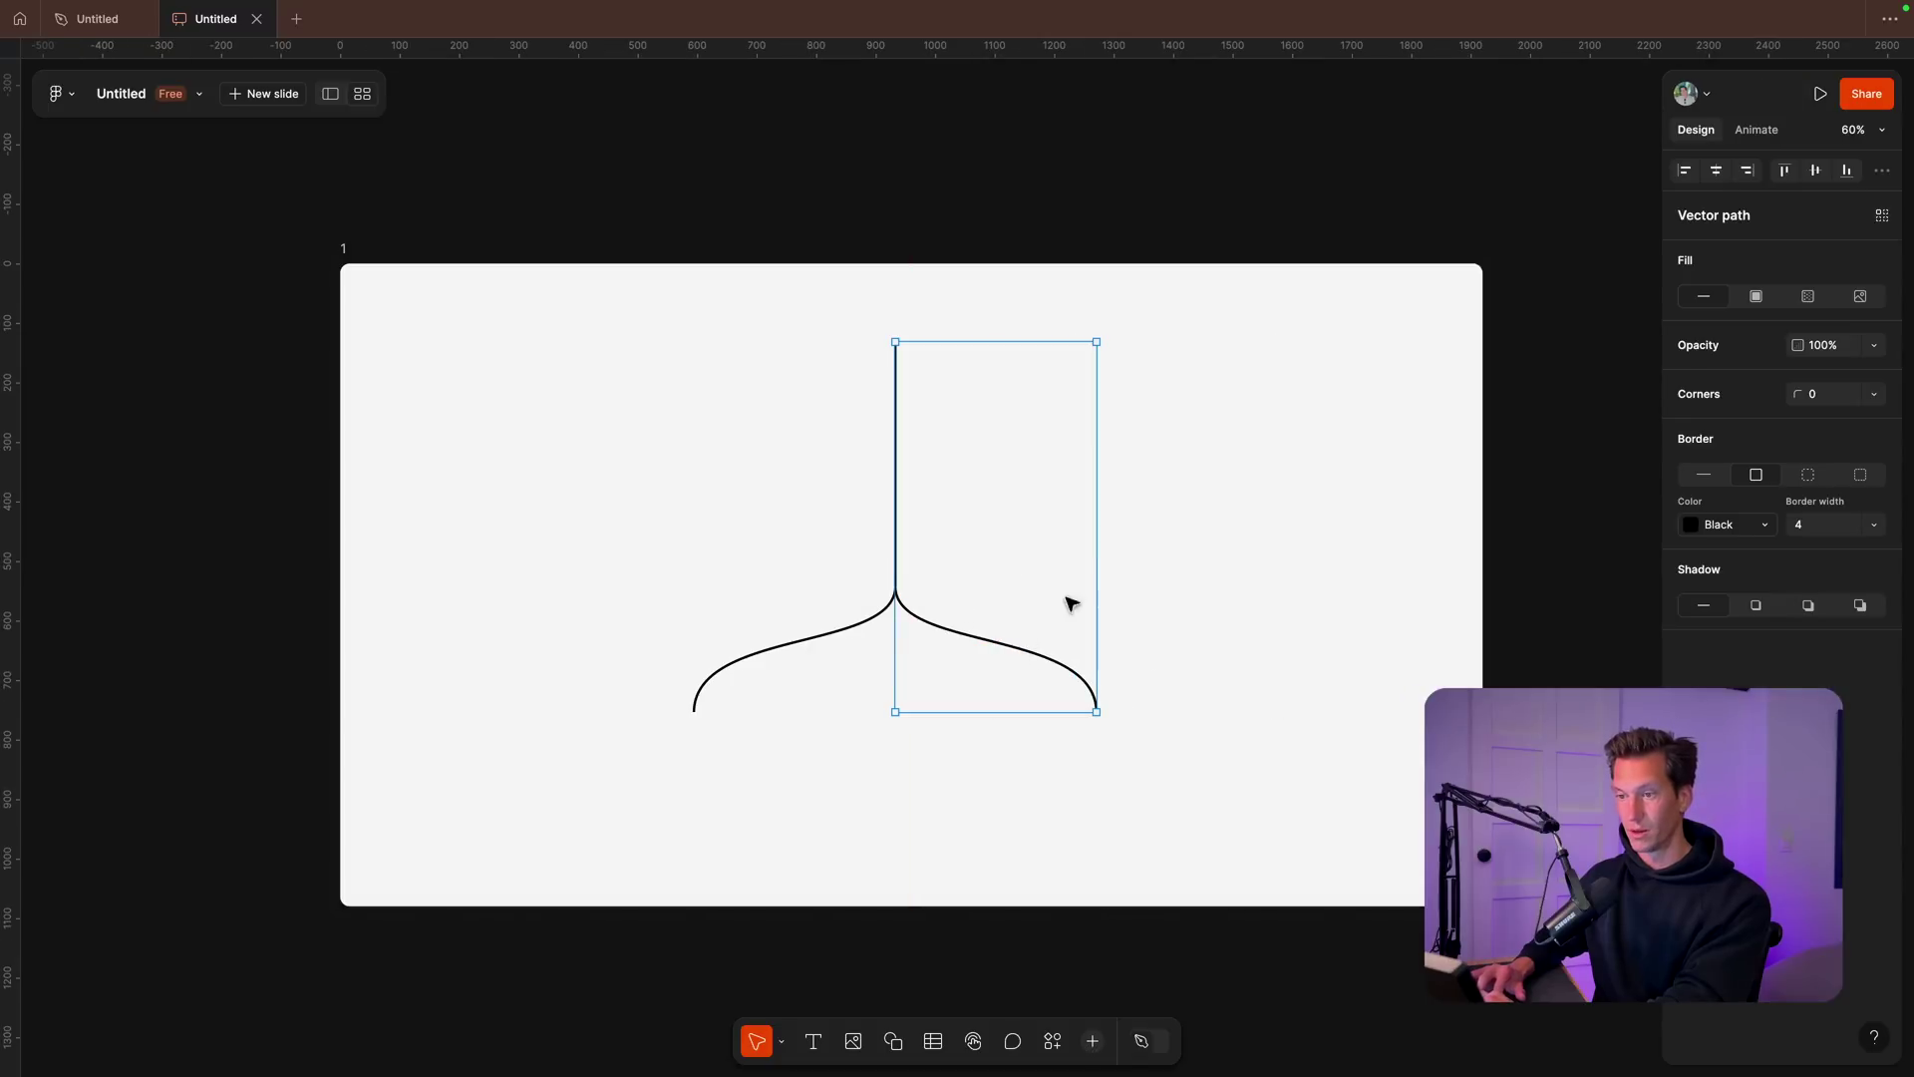
Step: Add a narrower inner curve on the right and a flipped copy as the inner left branch
drag(1093, 514, 996, 515)
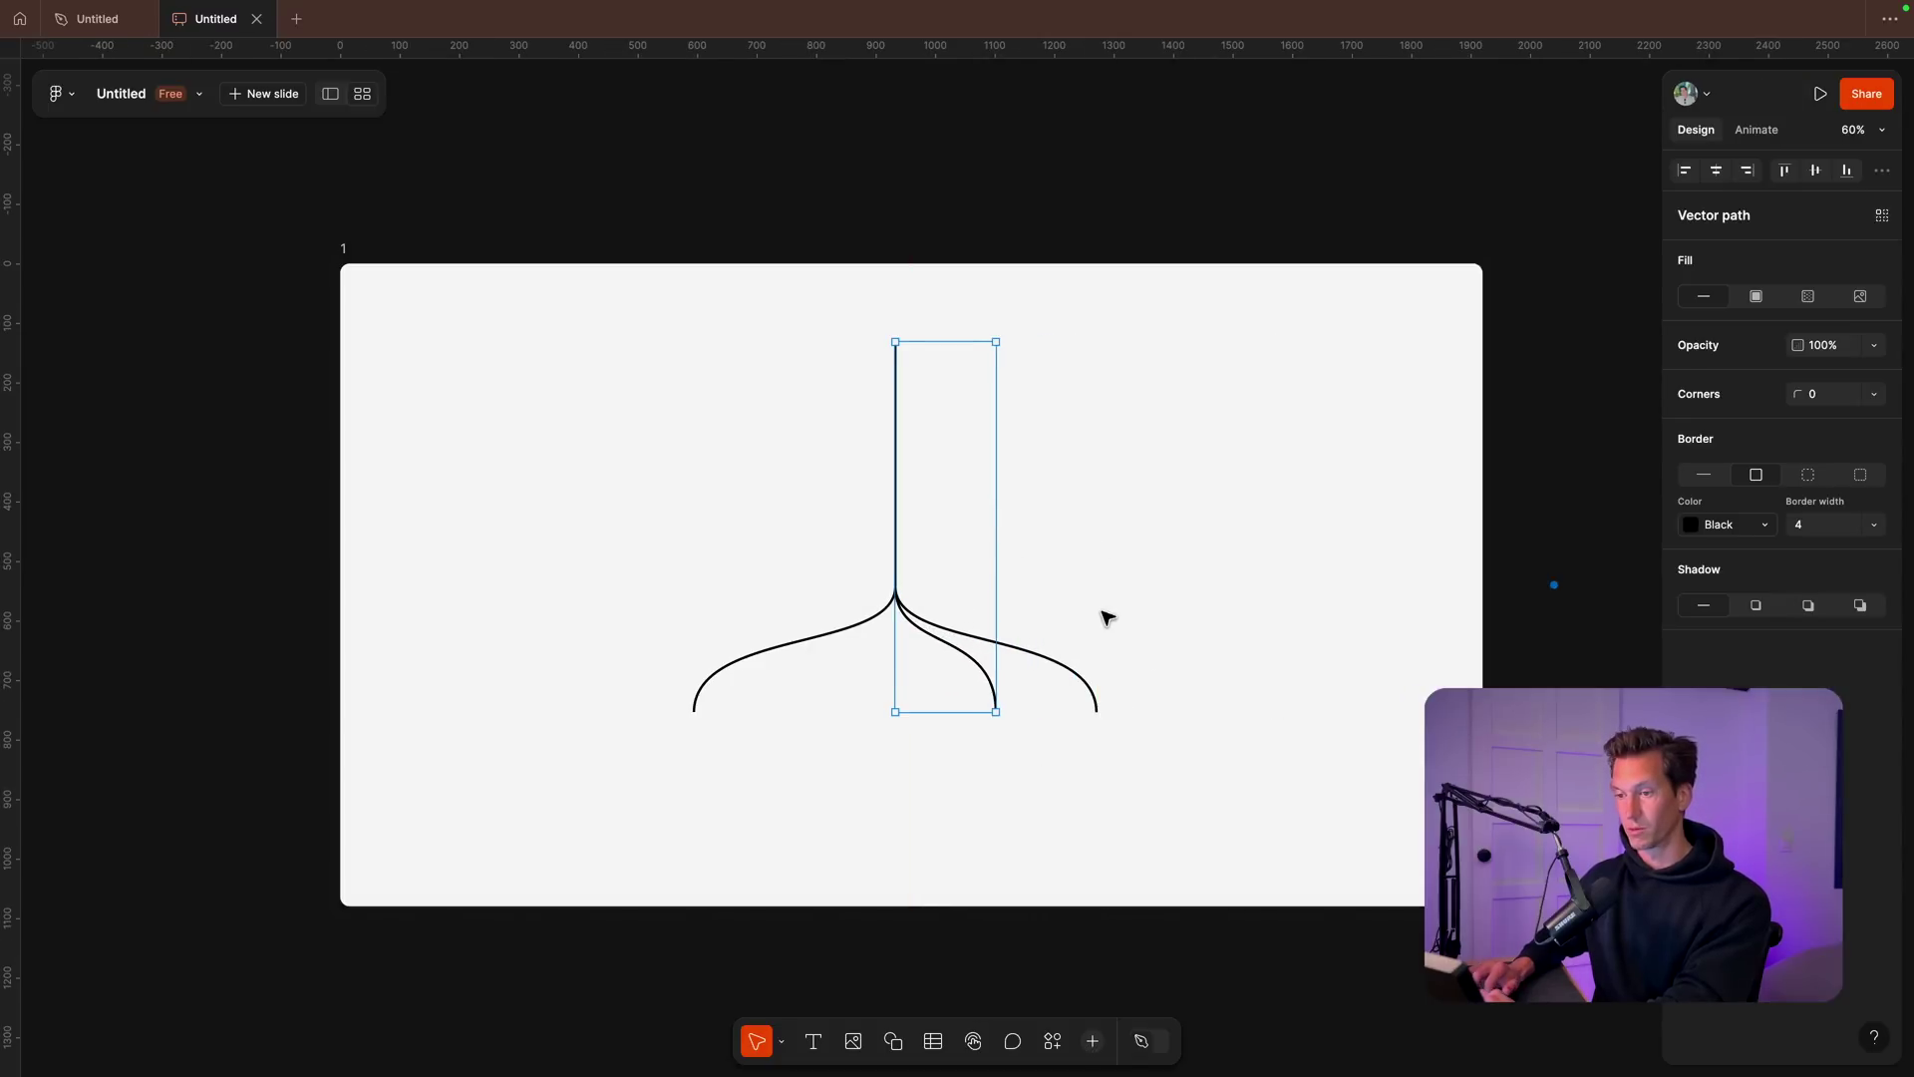
drag(994, 692, 844, 692)
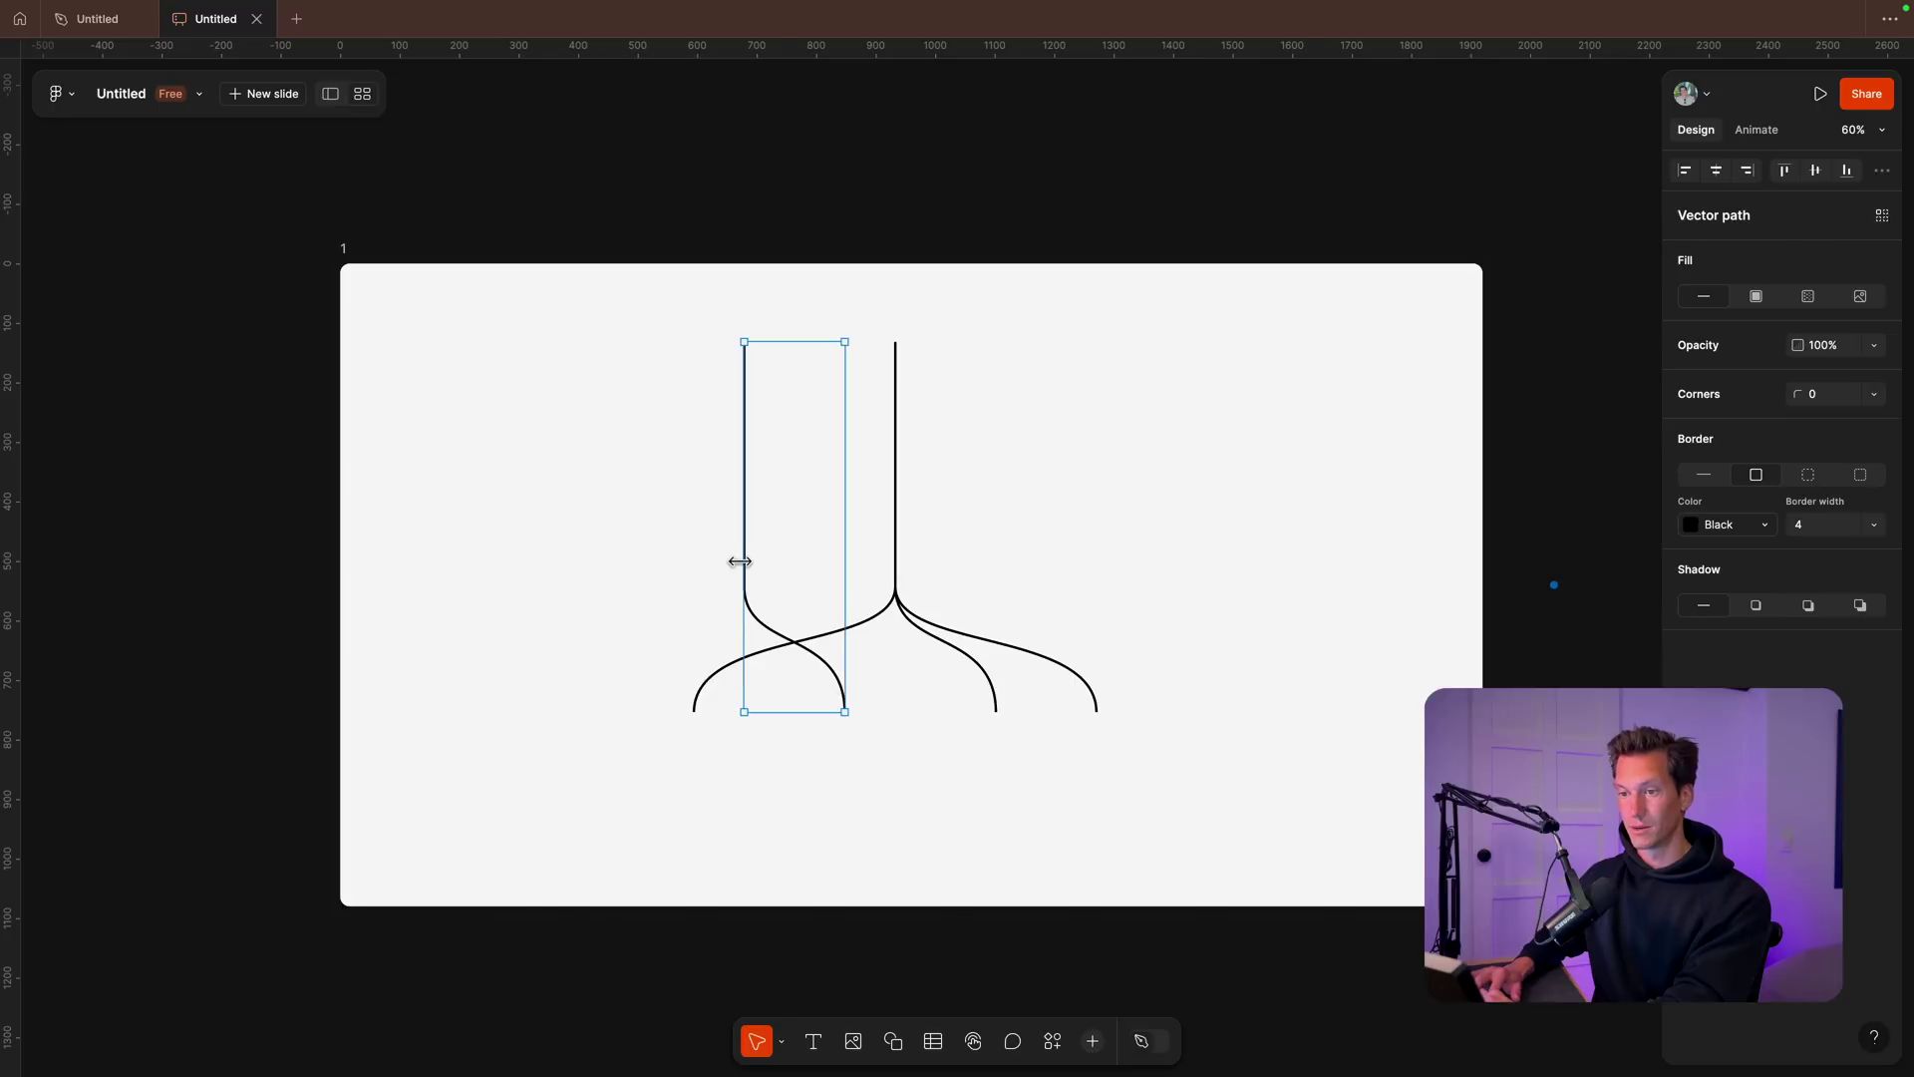
key(k)
drag(739, 561, 874, 653)
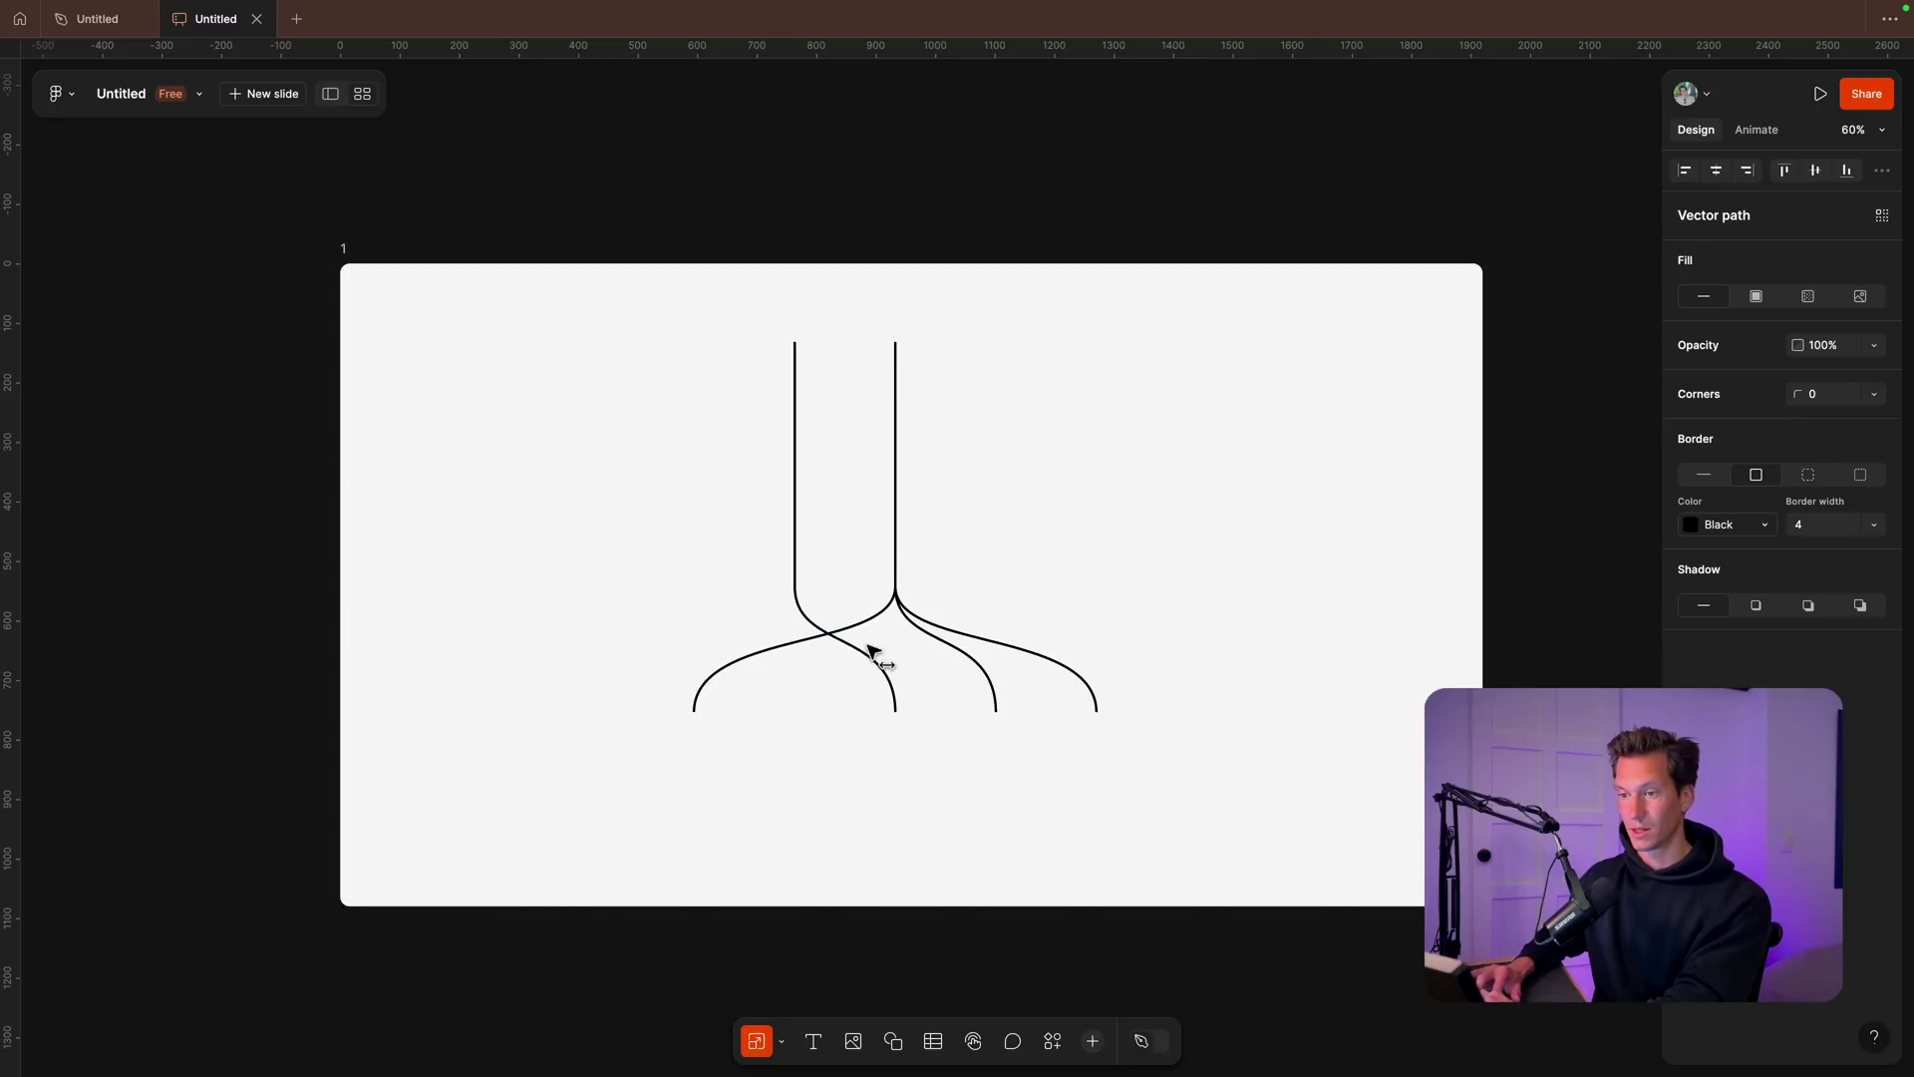
drag(793, 542, 992, 549)
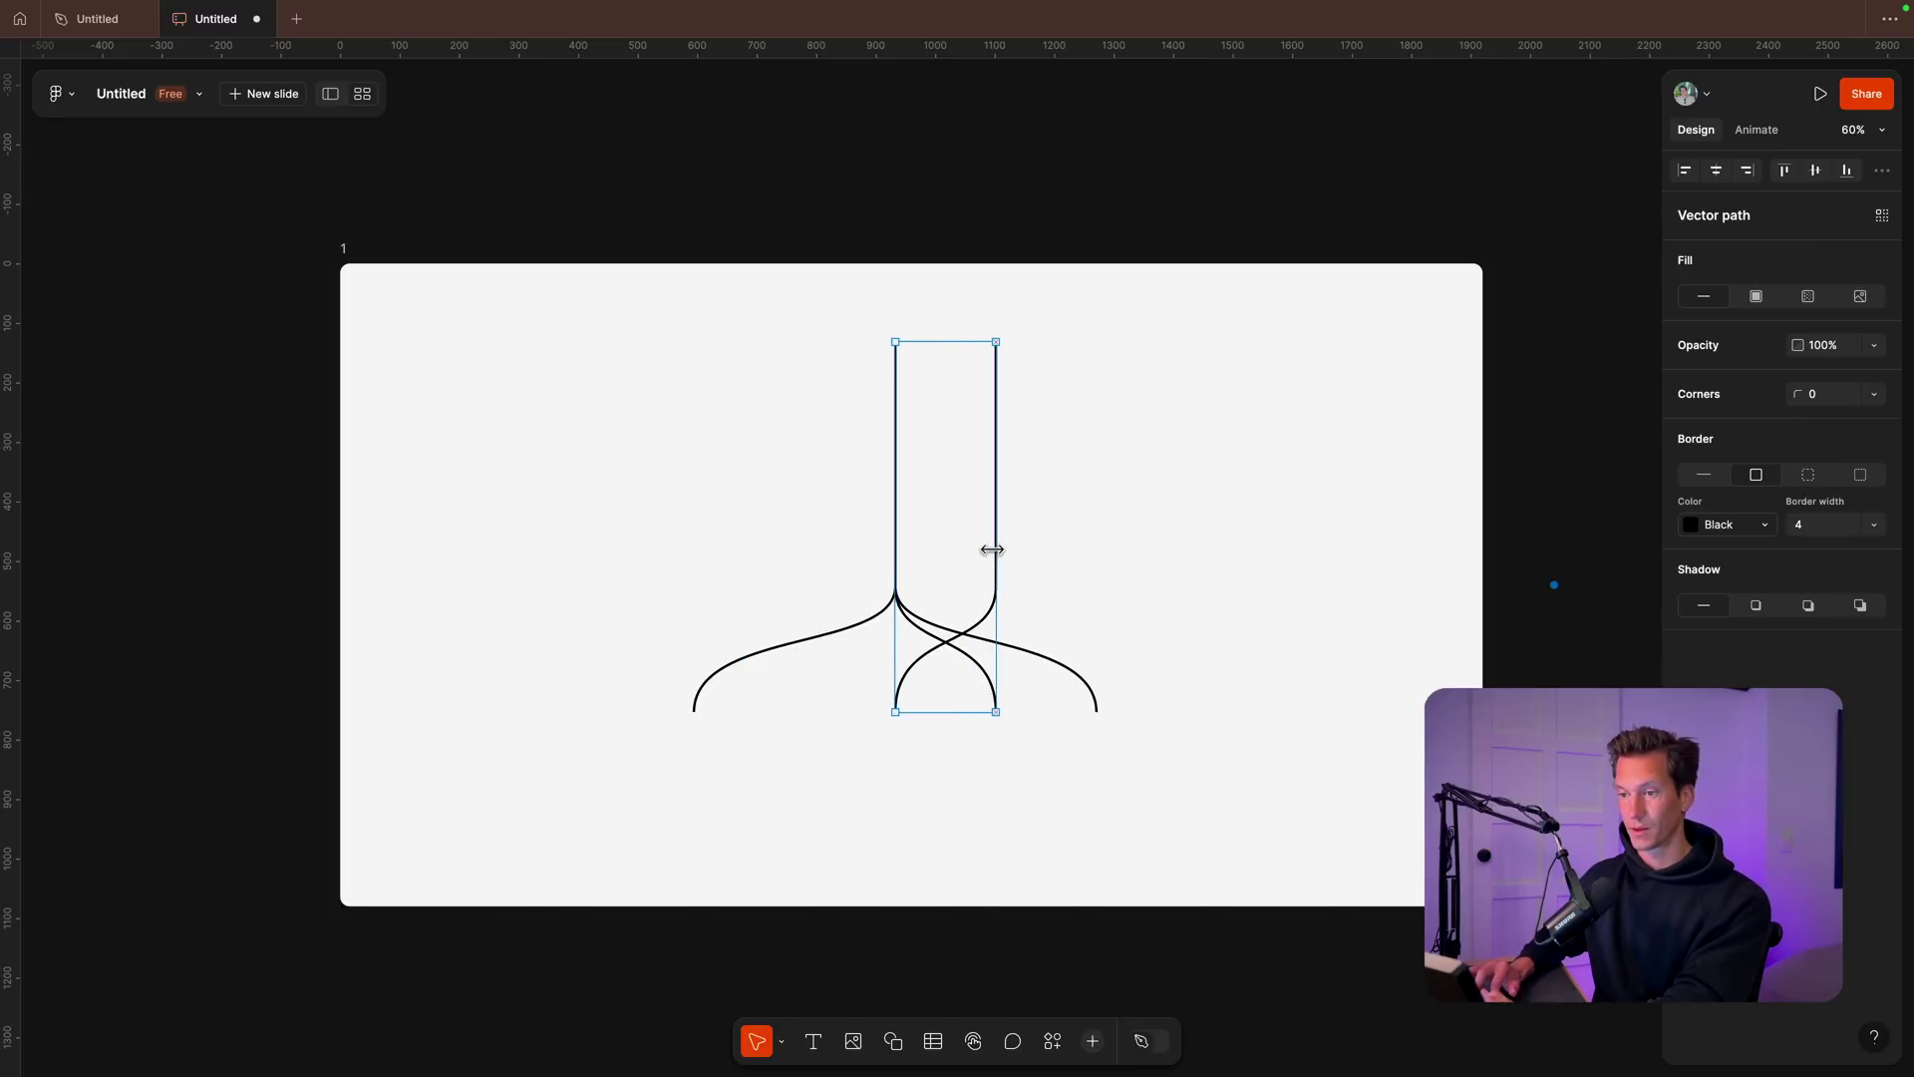
key(k)
drag(986, 619, 883, 620)
Step: Select all four branch curves and move them lower on the slide
key(Escape)
drag(1182, 422, 671, 824)
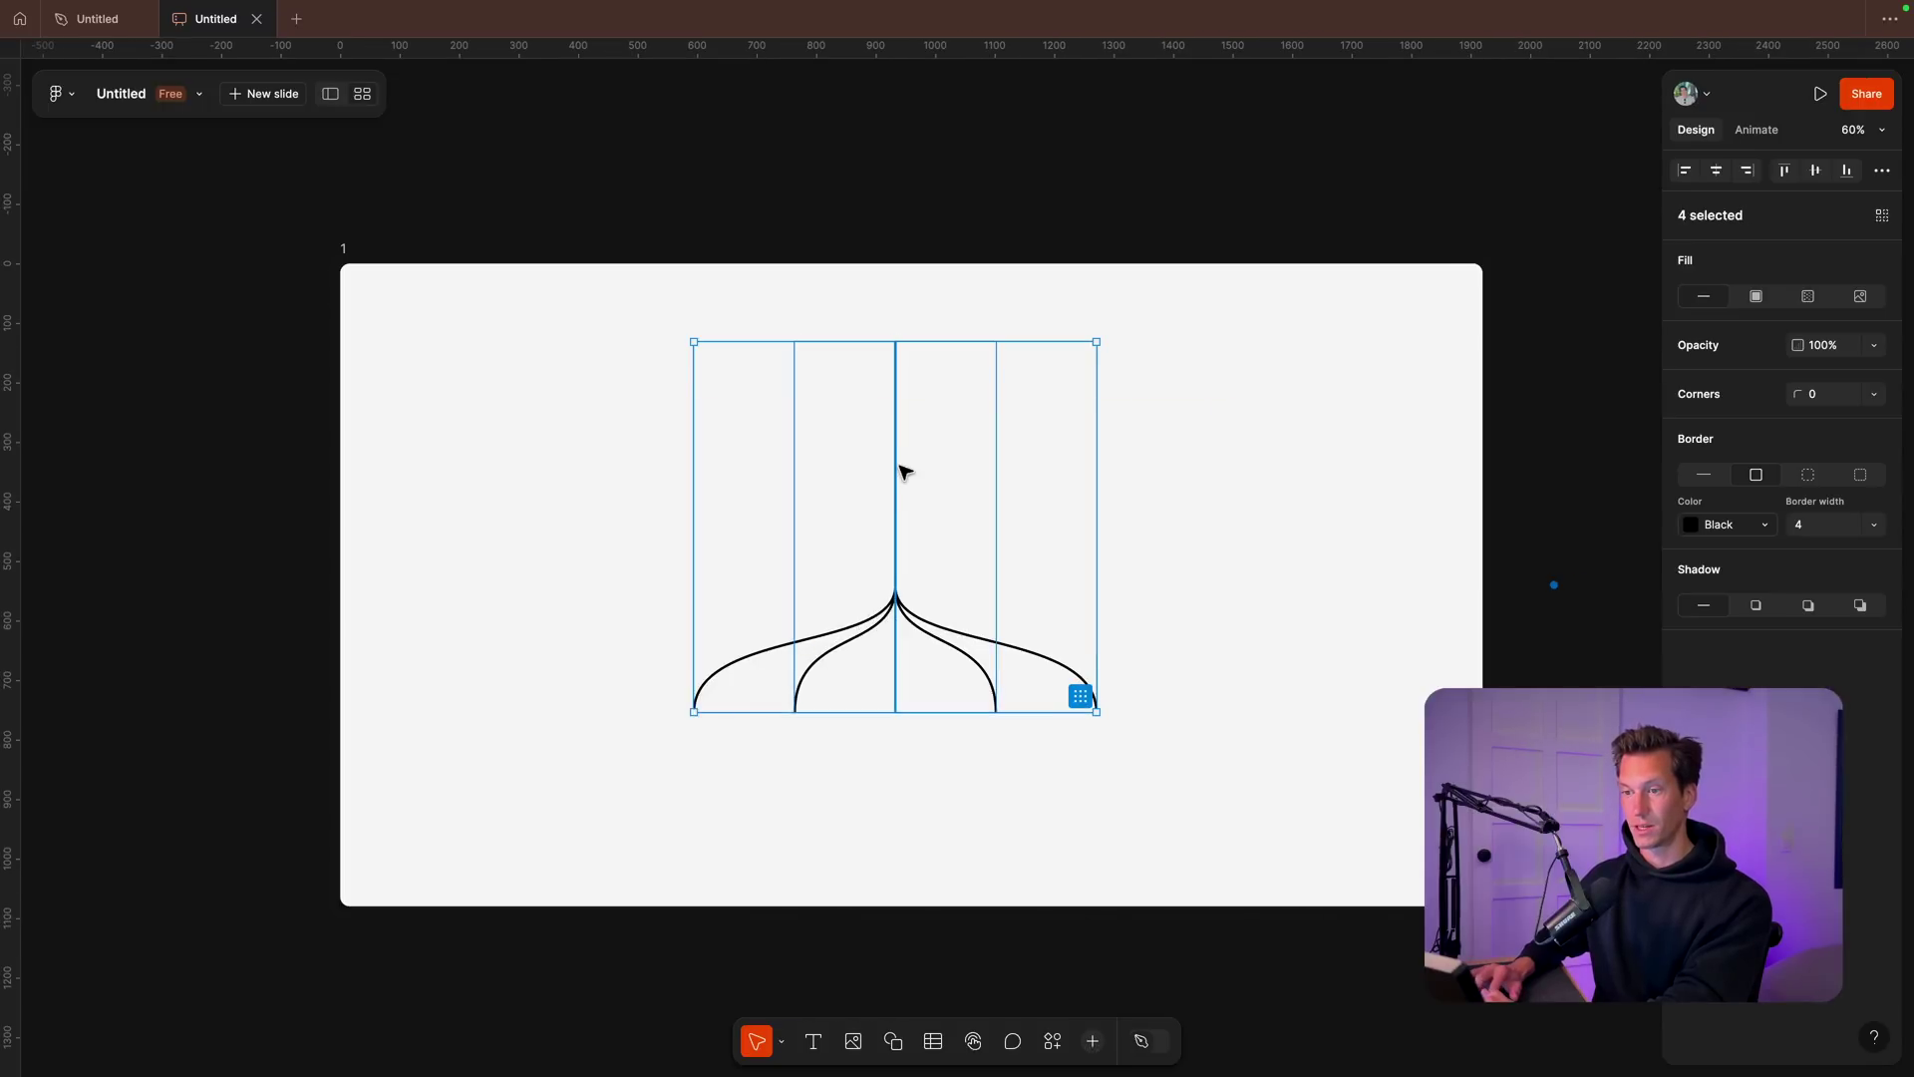
drag(902, 476, 898, 593)
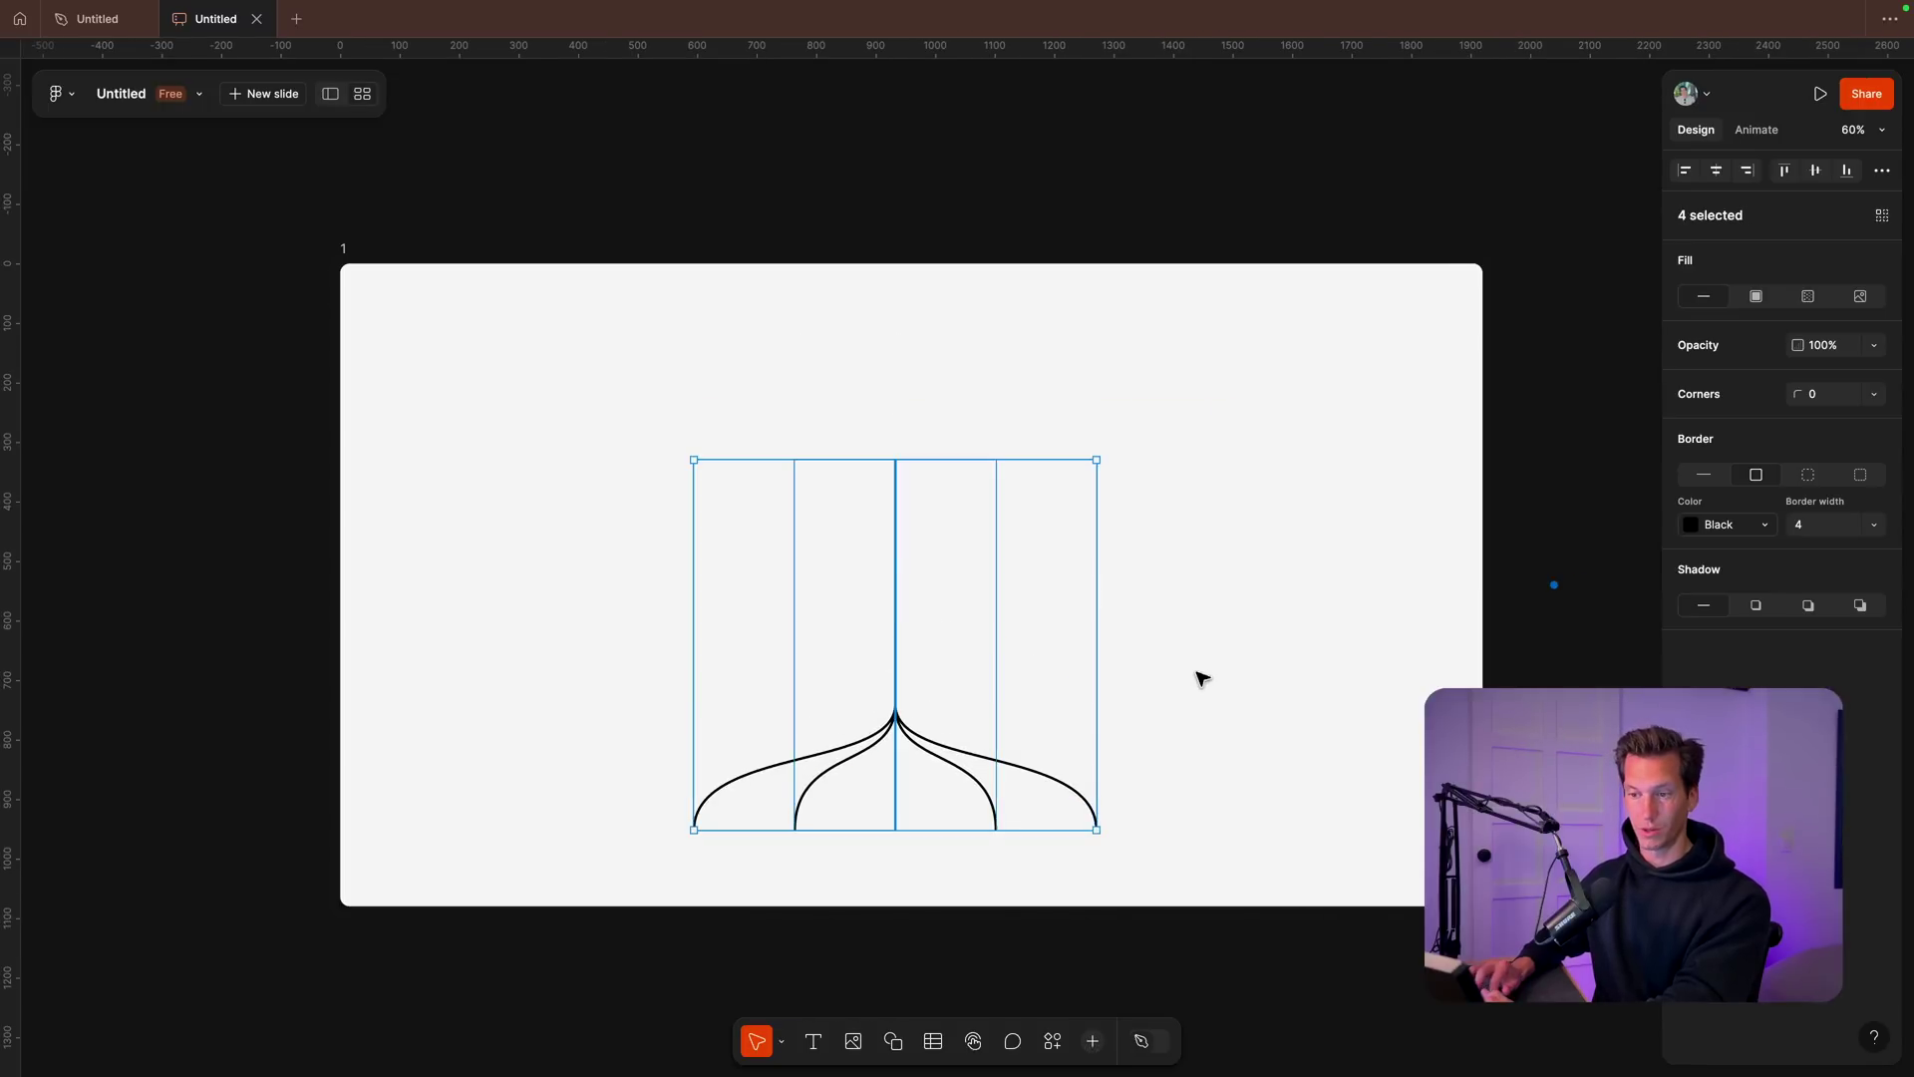
key(Escape)
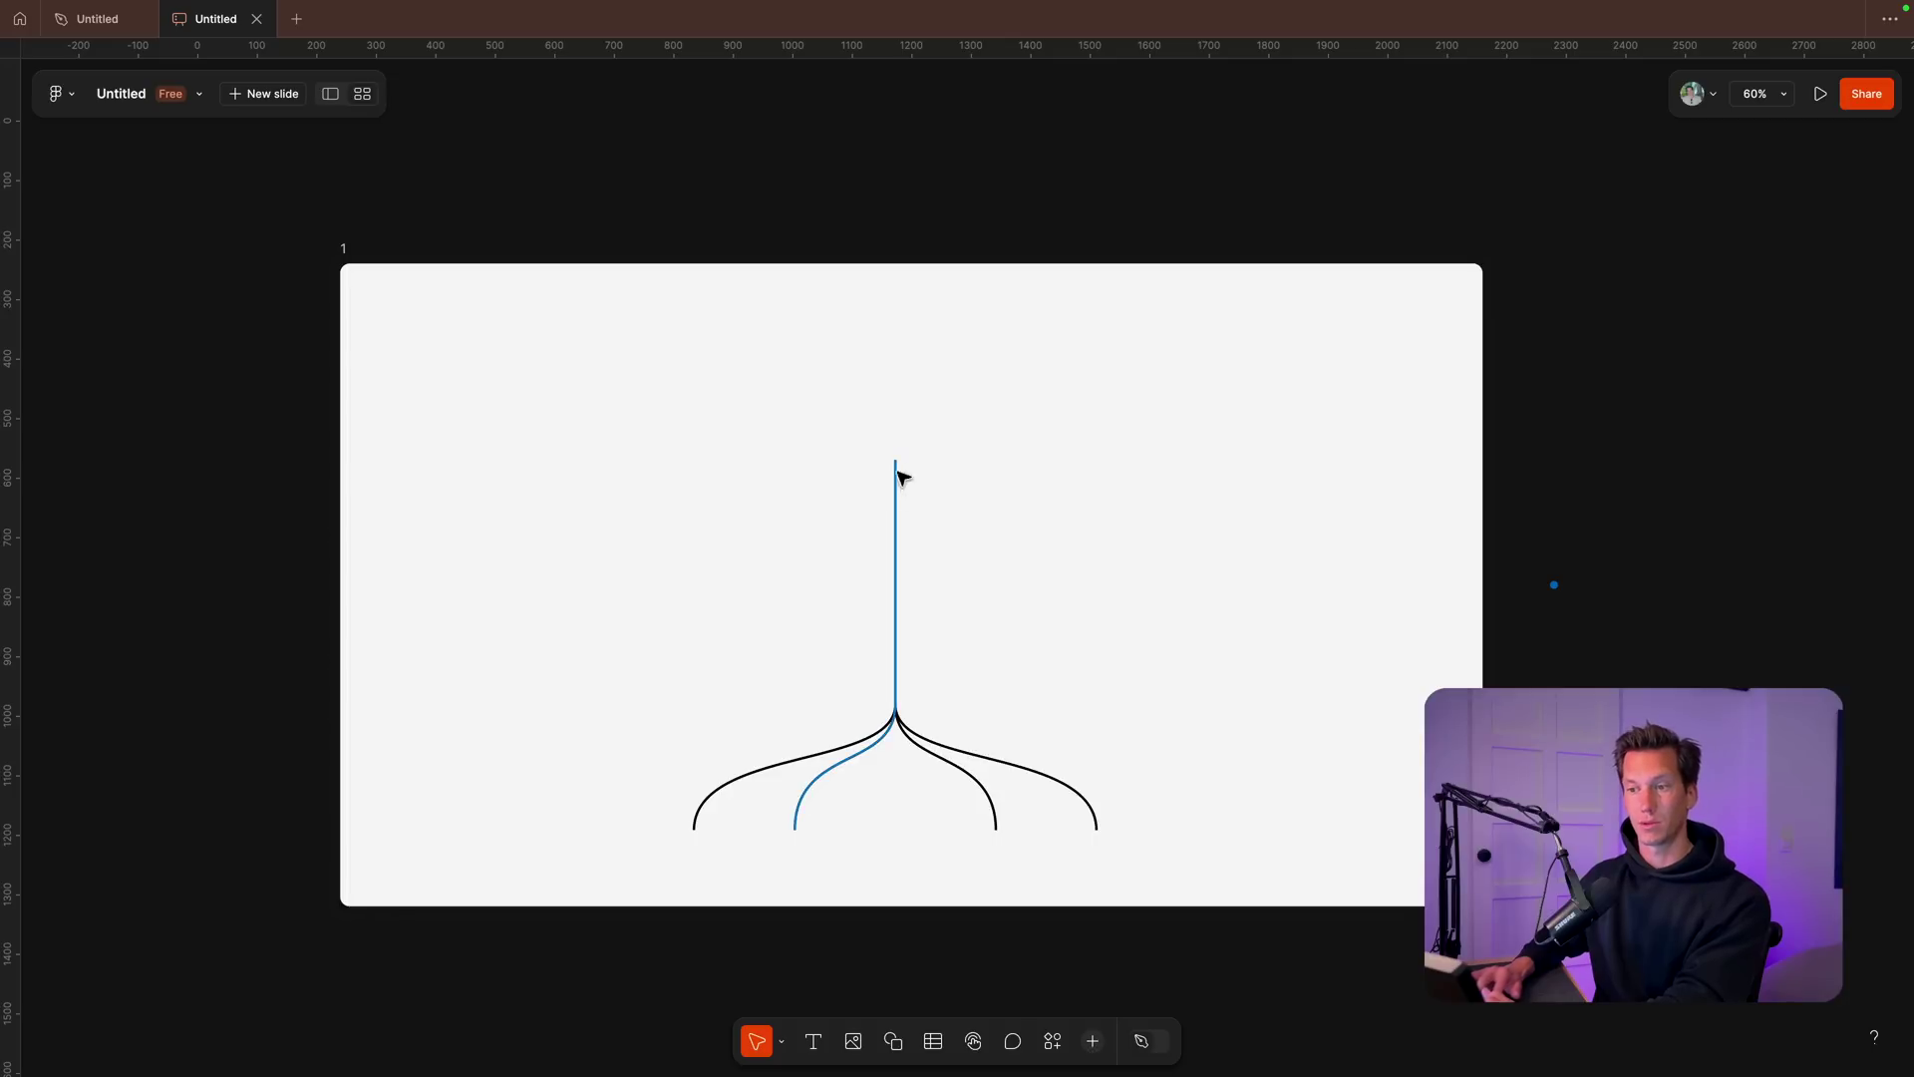
Step: Draw an arrow straight up from the branch point of the four curves
key(ctrl+a)
key(Escape)
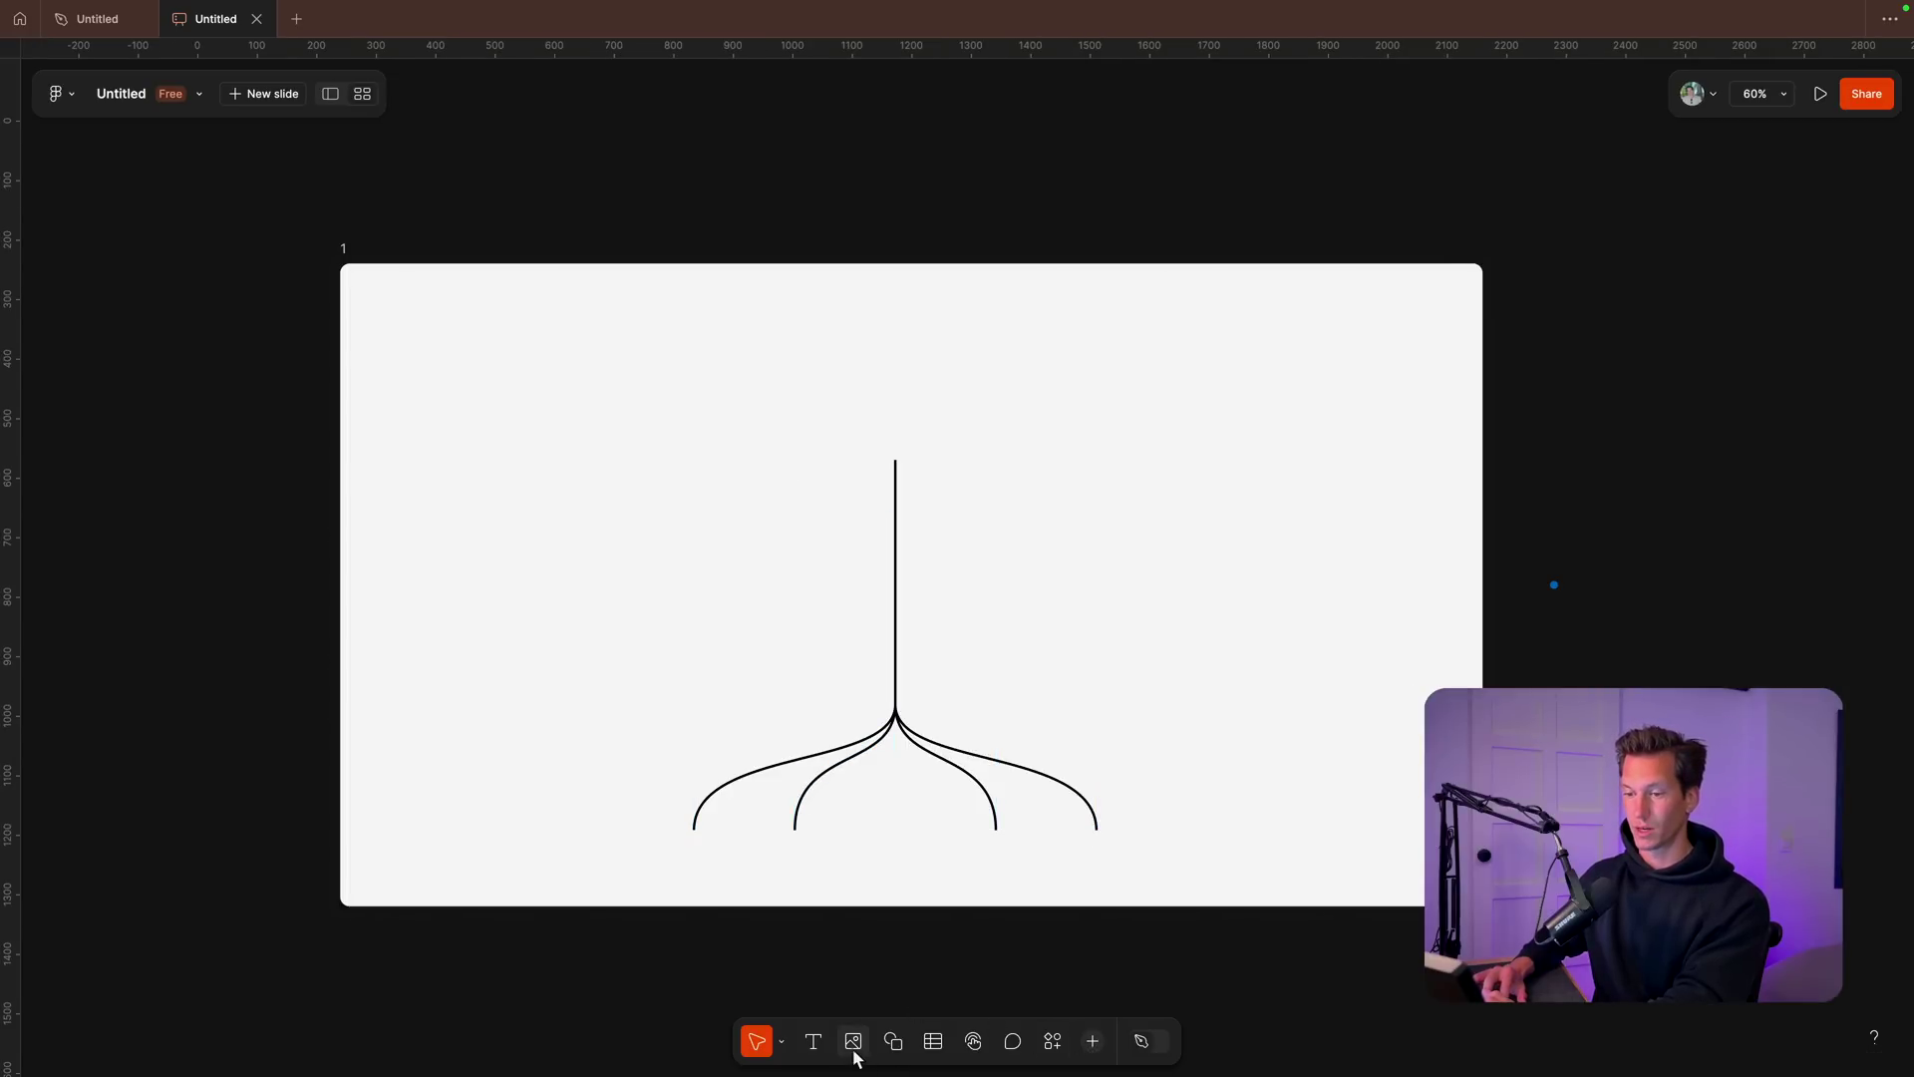
click(893, 1042)
click(916, 983)
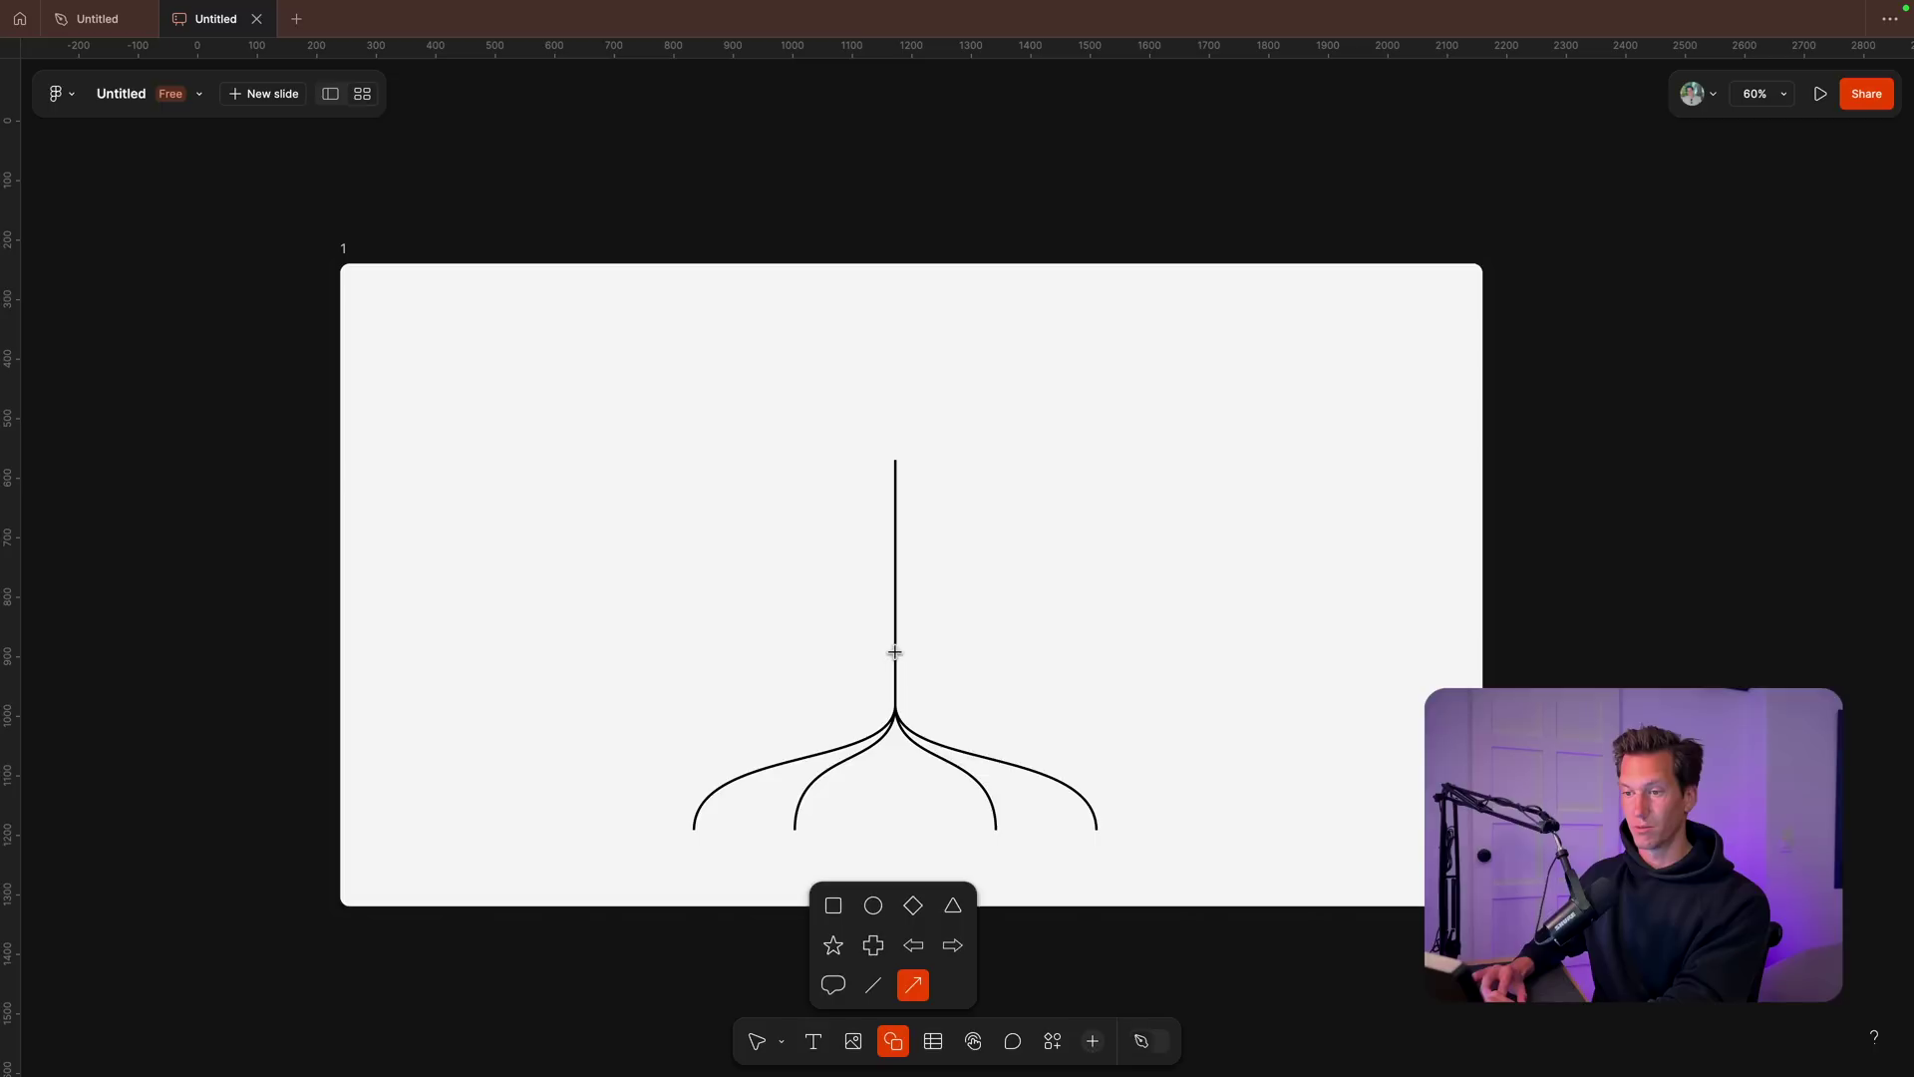
drag(895, 652, 896, 295)
click(1013, 439)
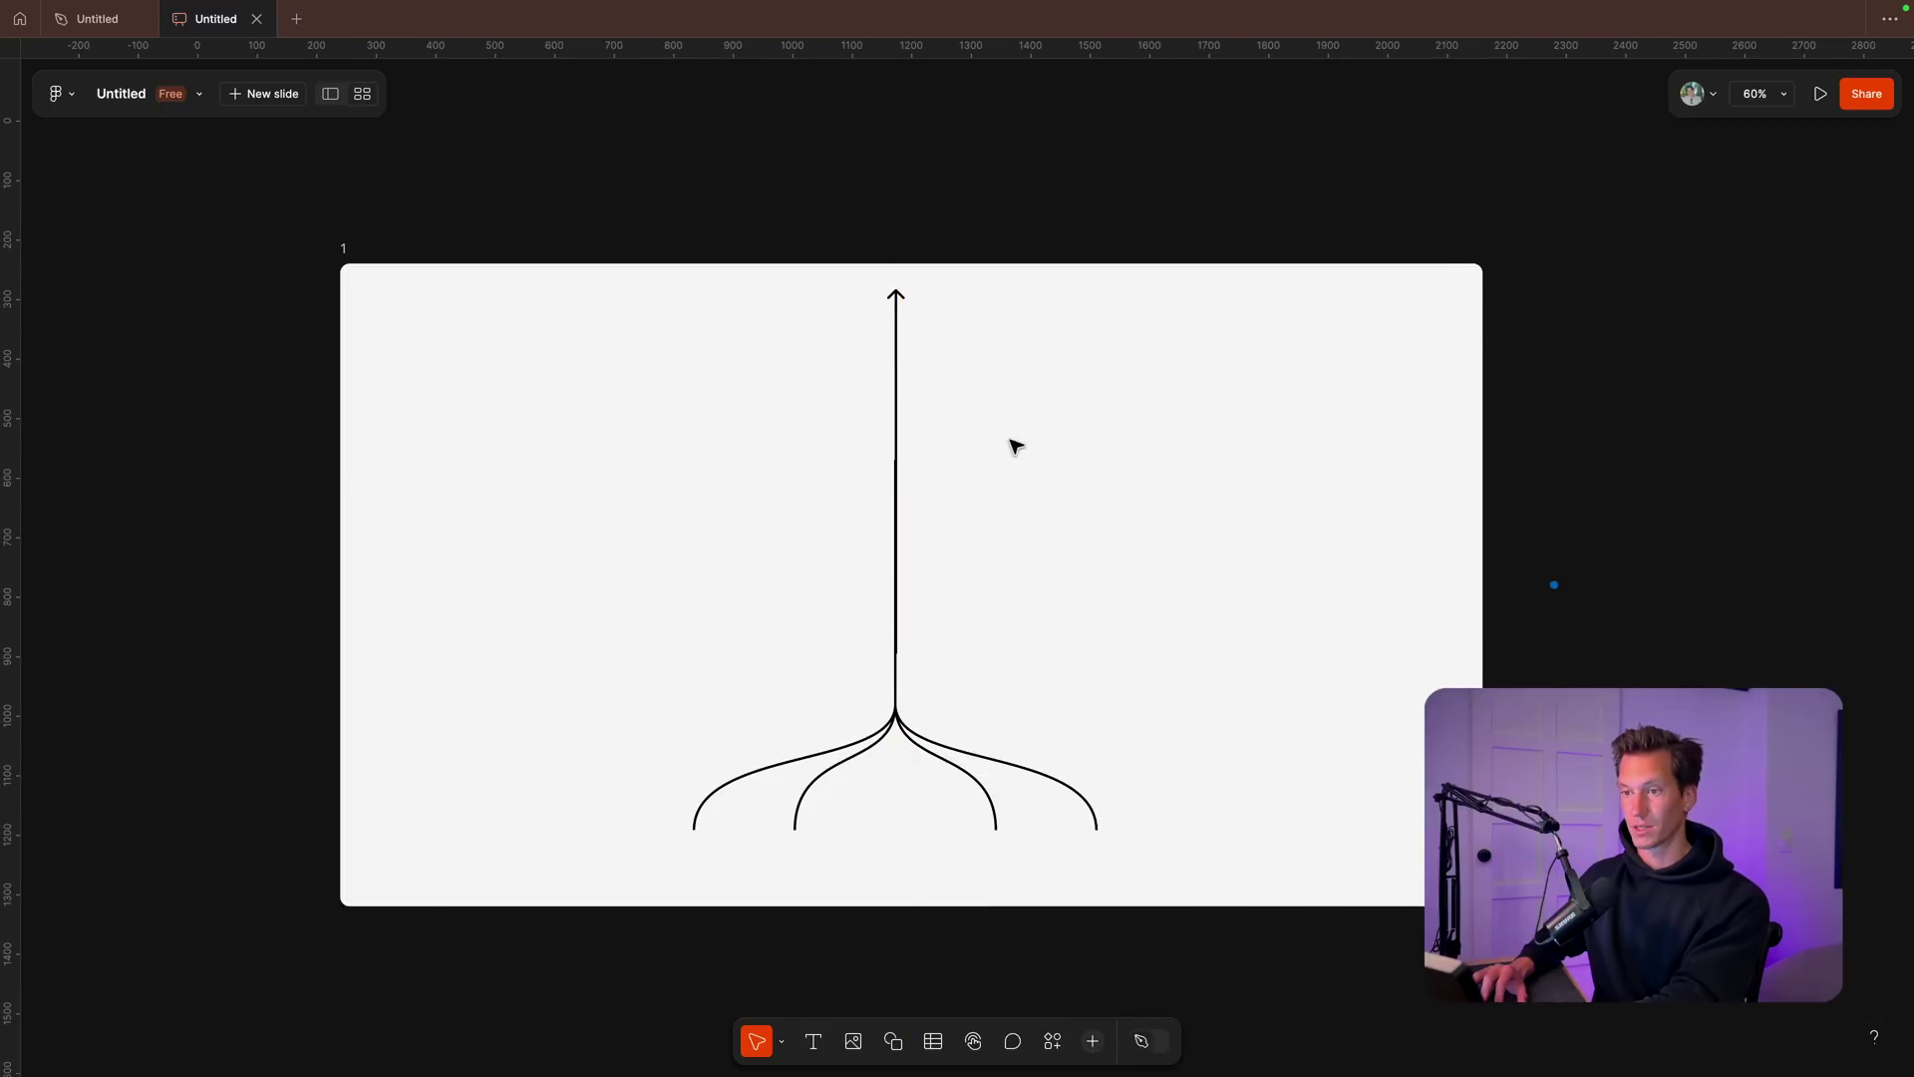
Step: Stretch the arrow's tip higher toward the top of the slide
click(897, 439)
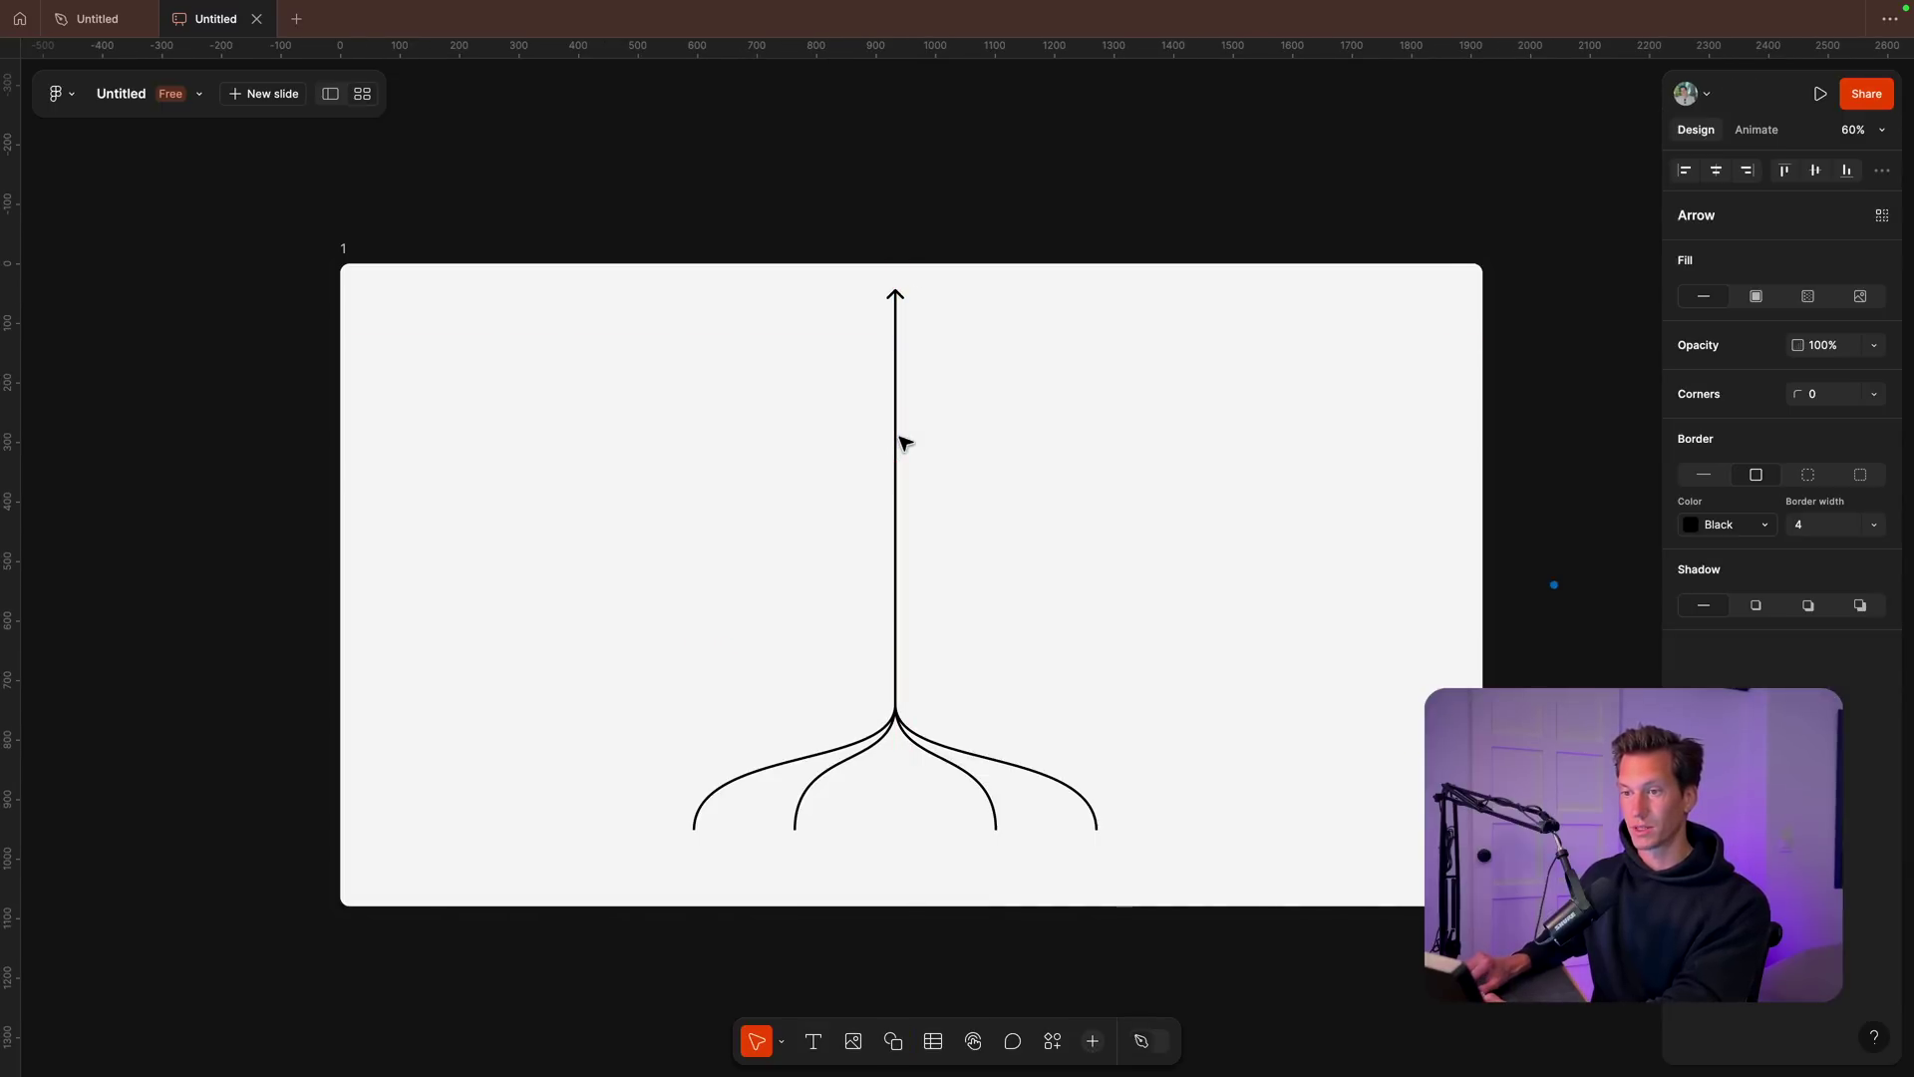
scroll(903, 440, up, 5)
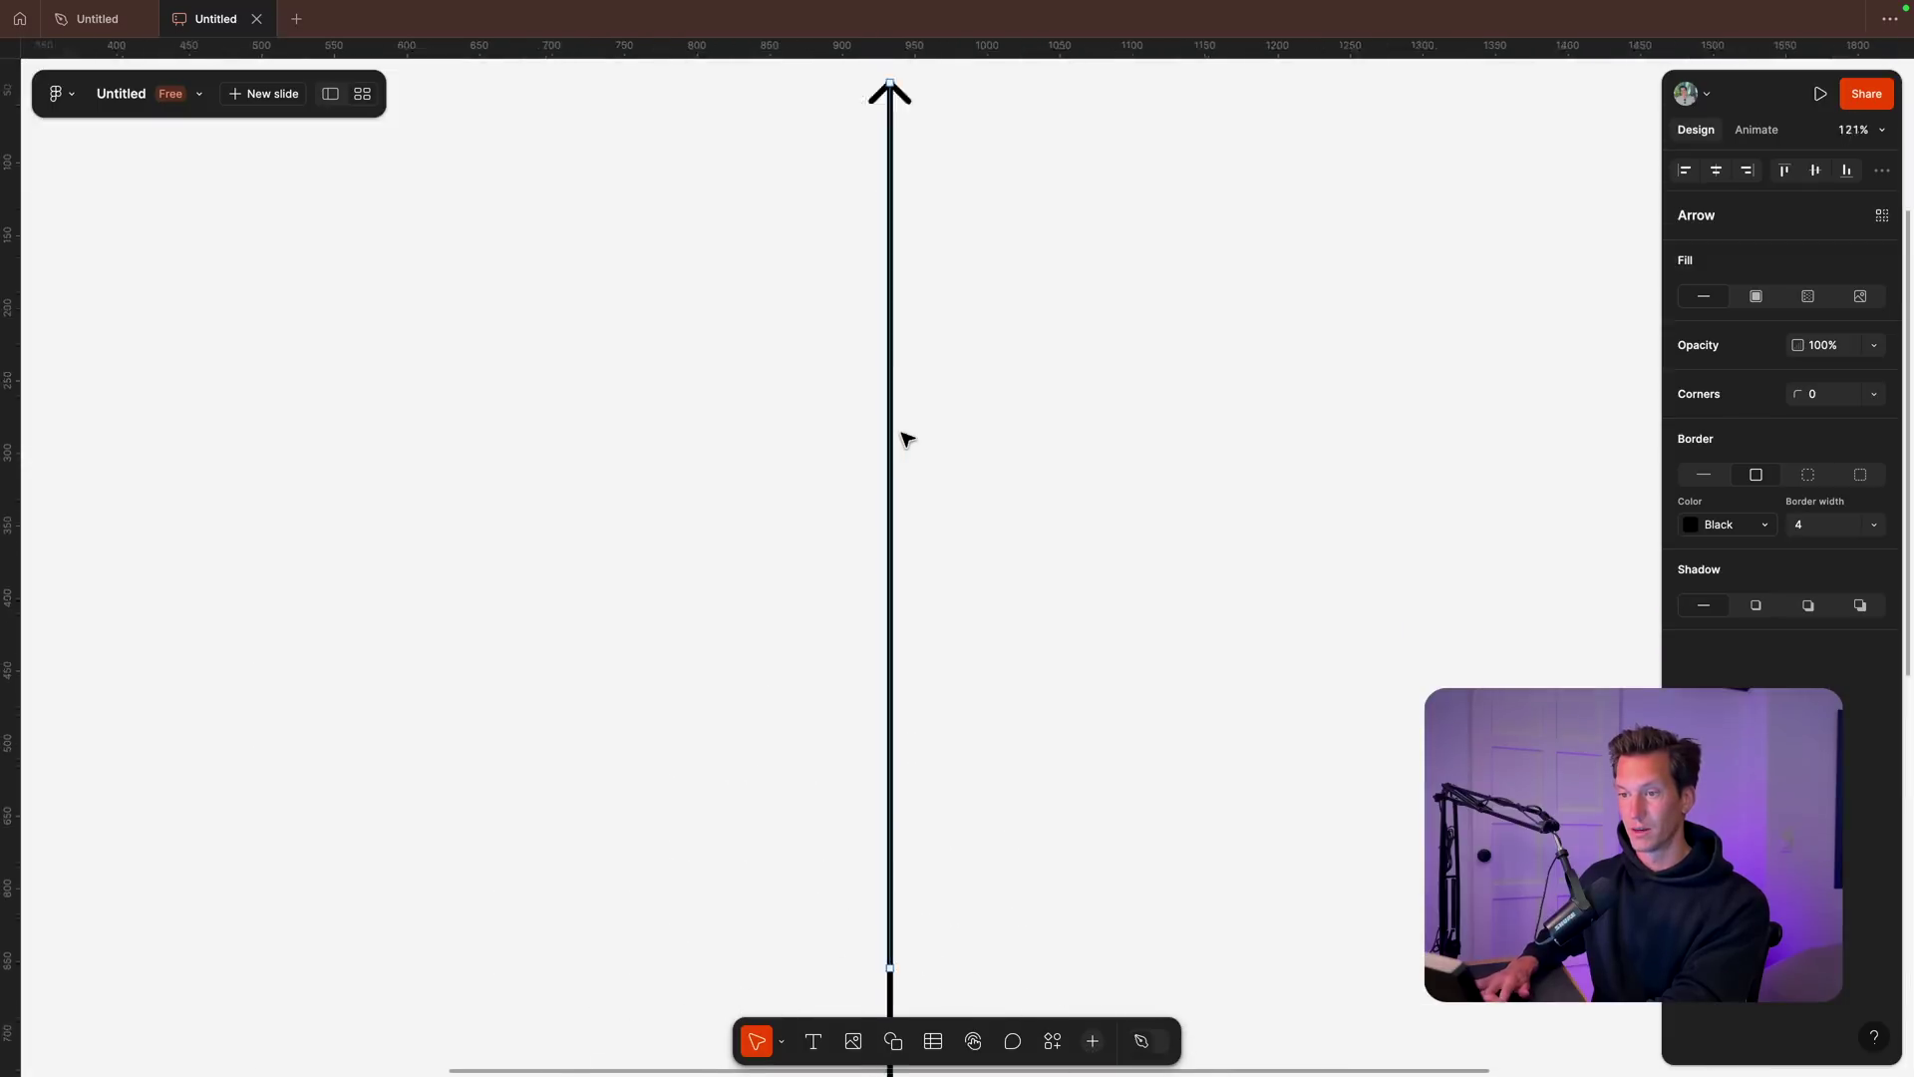
click(936, 461)
scroll(936, 461, up, 2)
scroll(936, 462, down, 5)
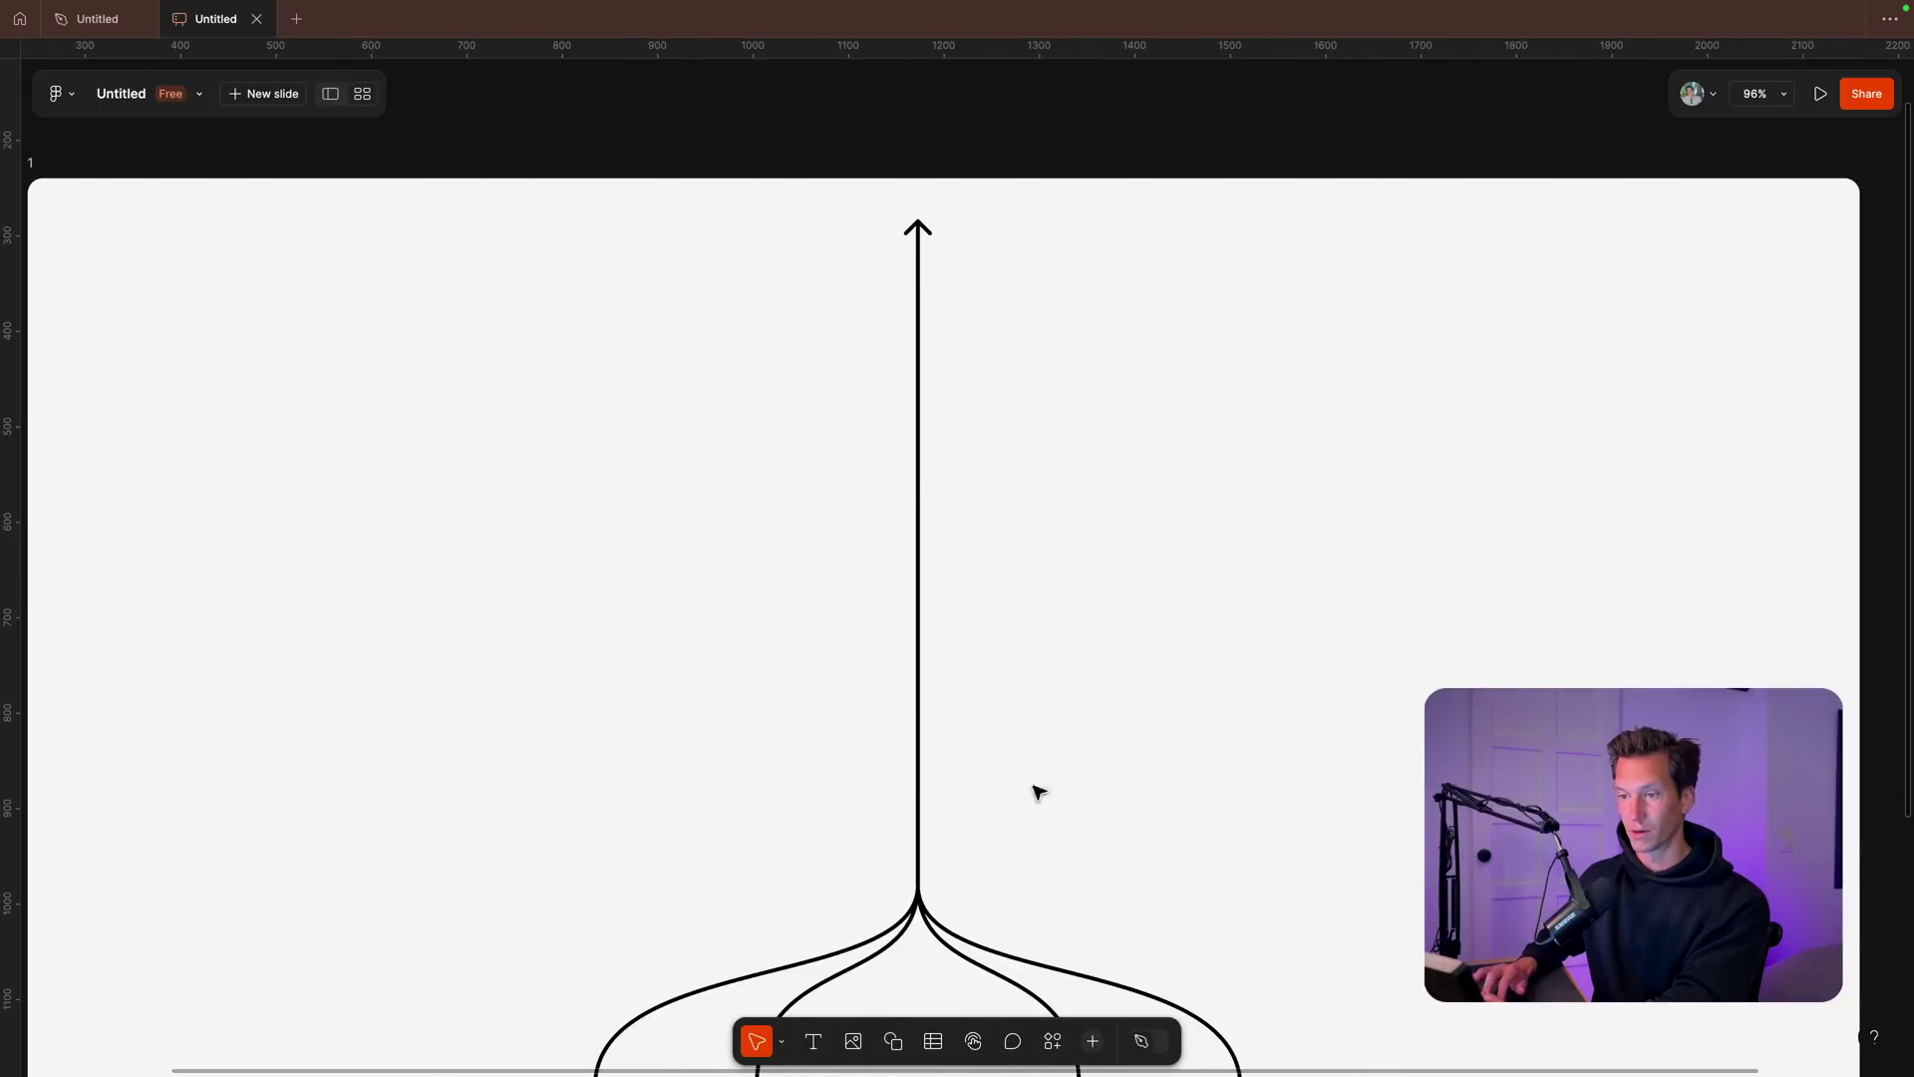
scroll(1082, 586, down, 4)
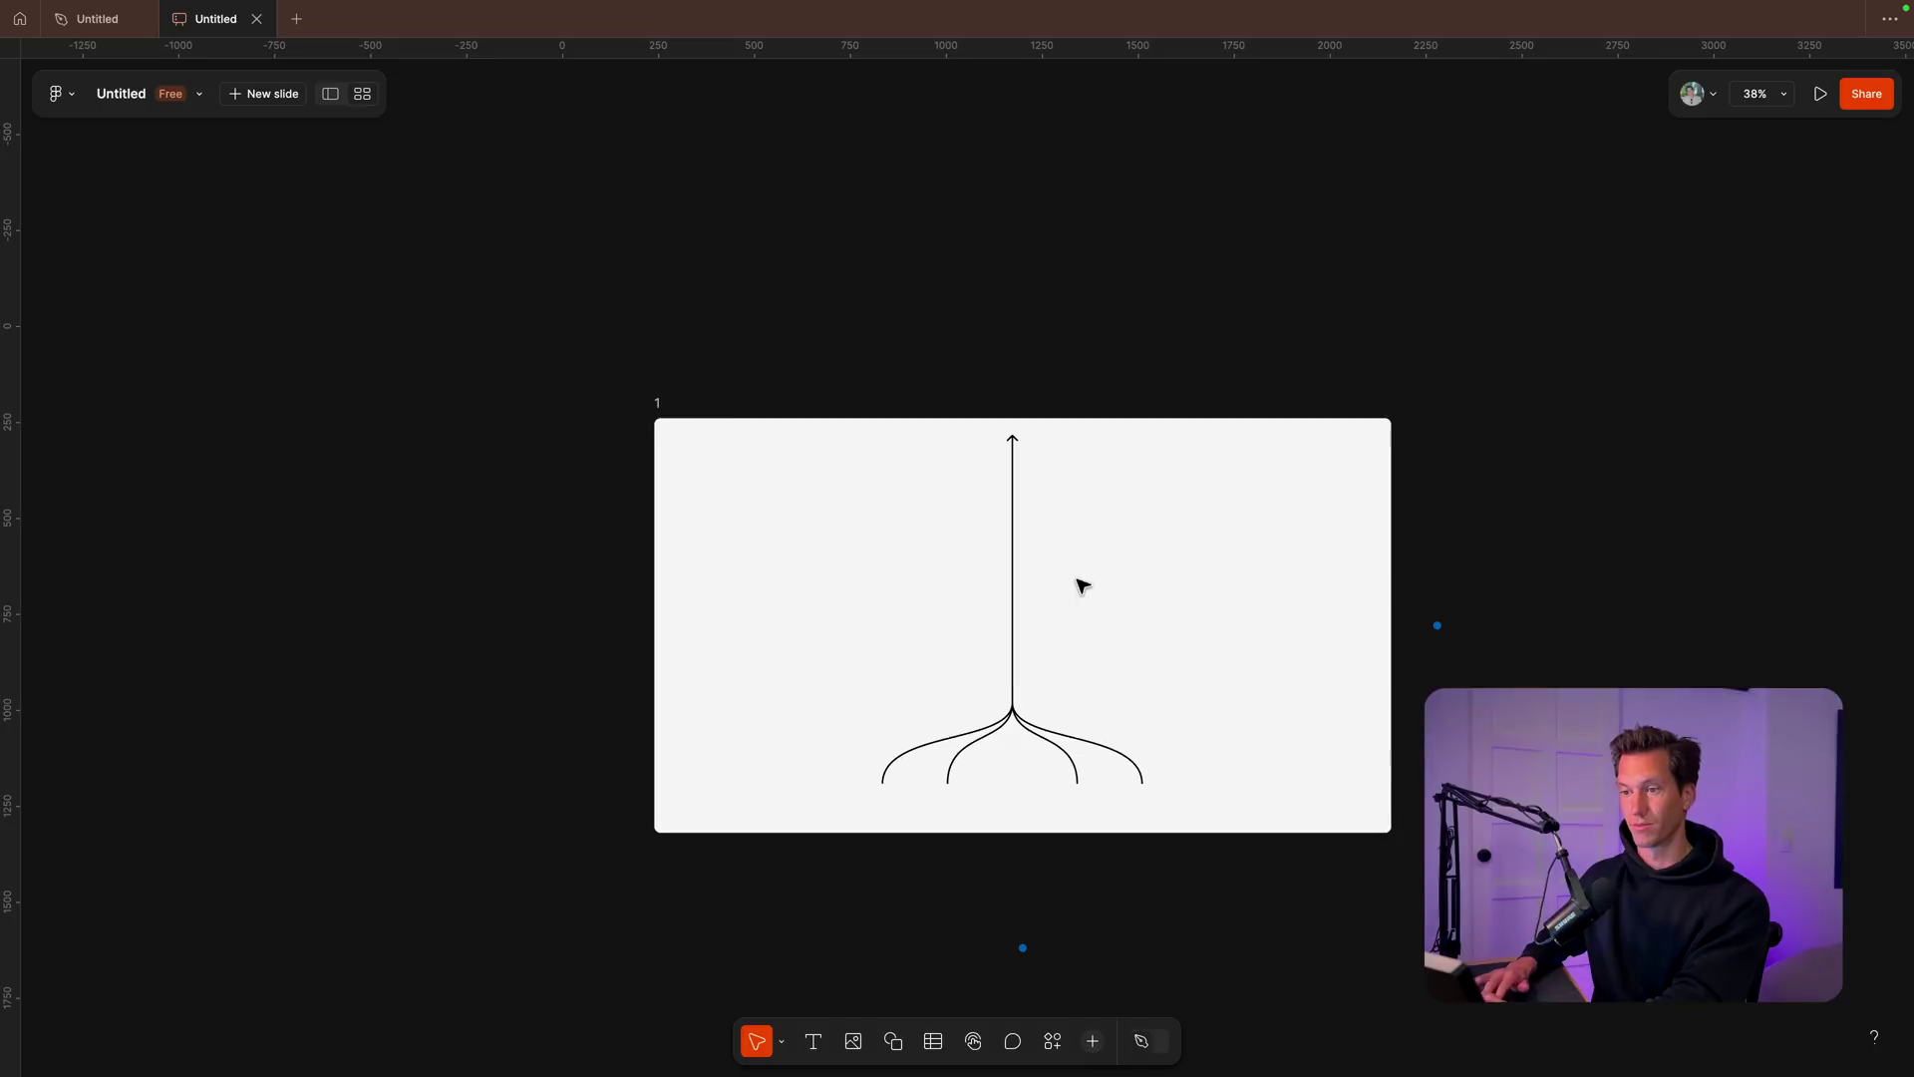
click(1013, 548)
drag(1013, 439, 1012, 376)
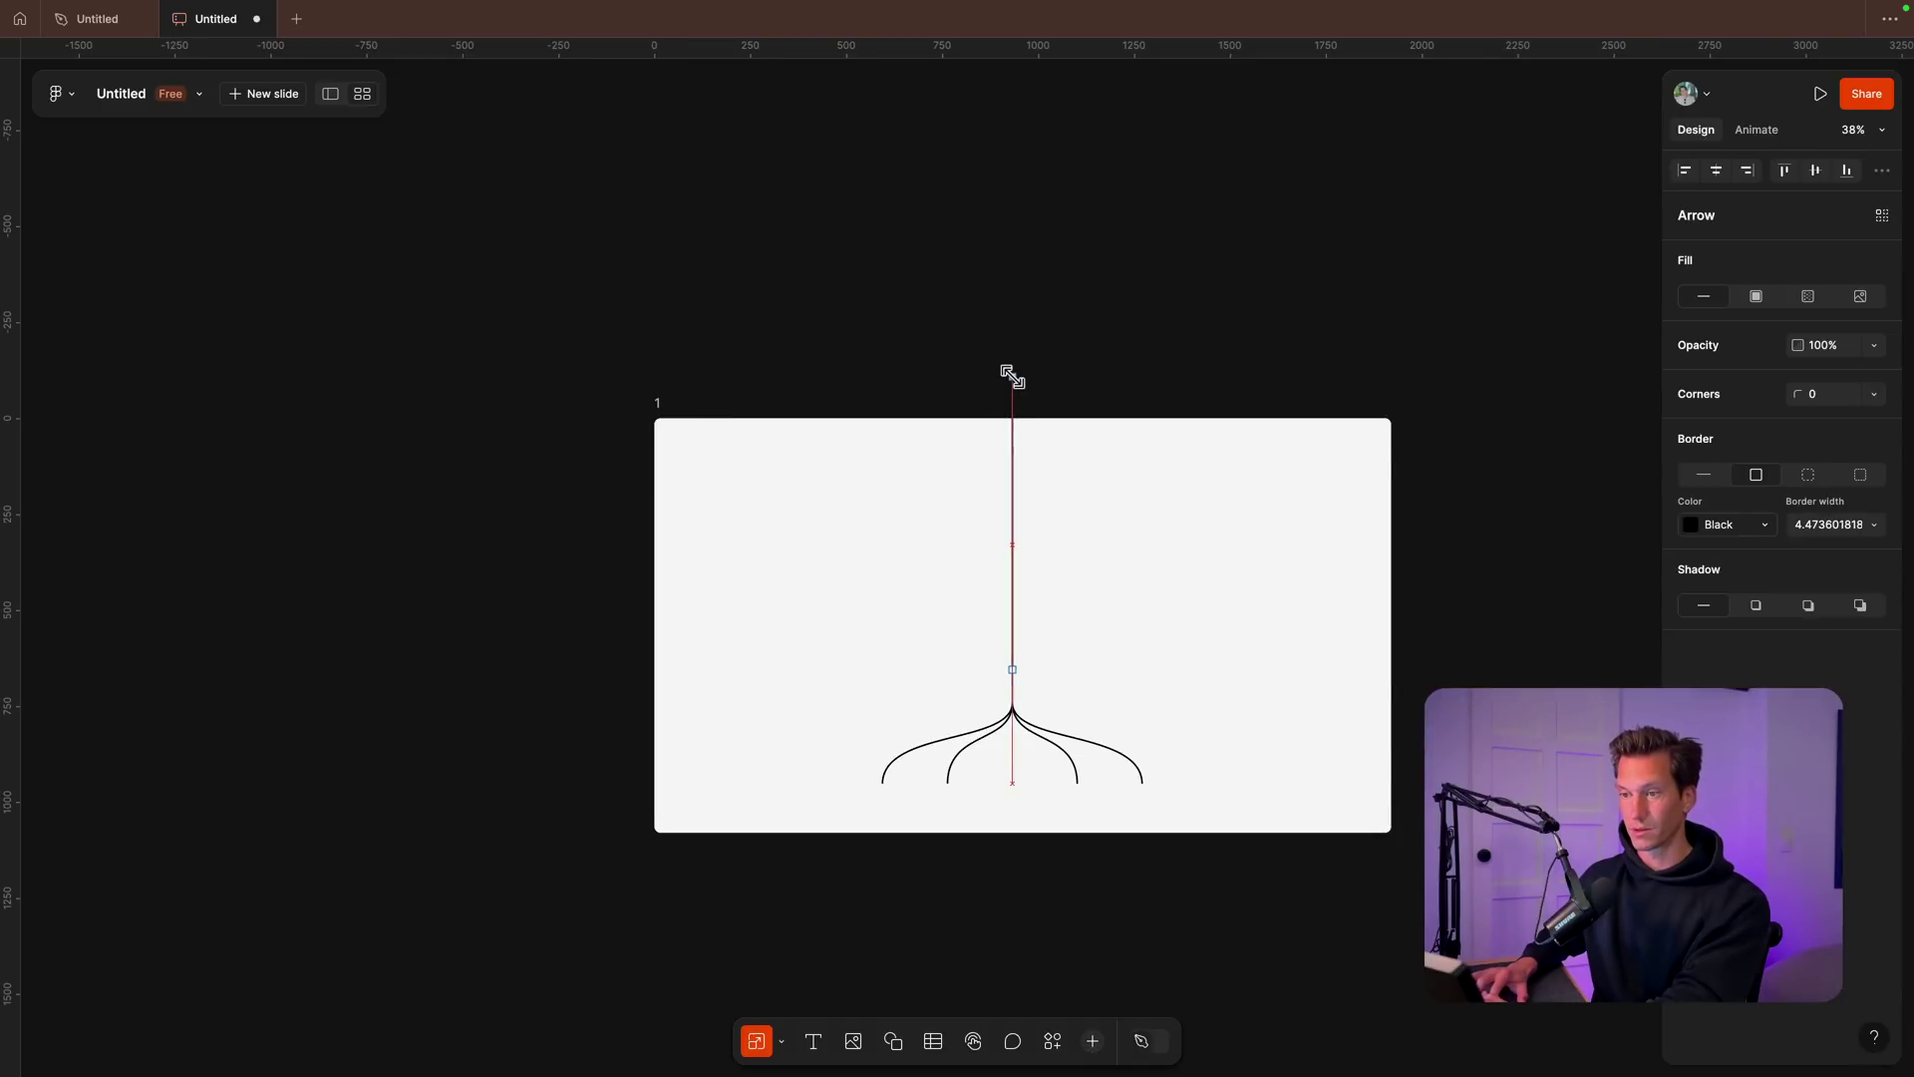
click(1185, 513)
Step: Select the arrow and four branches together and resize the whole graphic
drag(1136, 356, 893, 721)
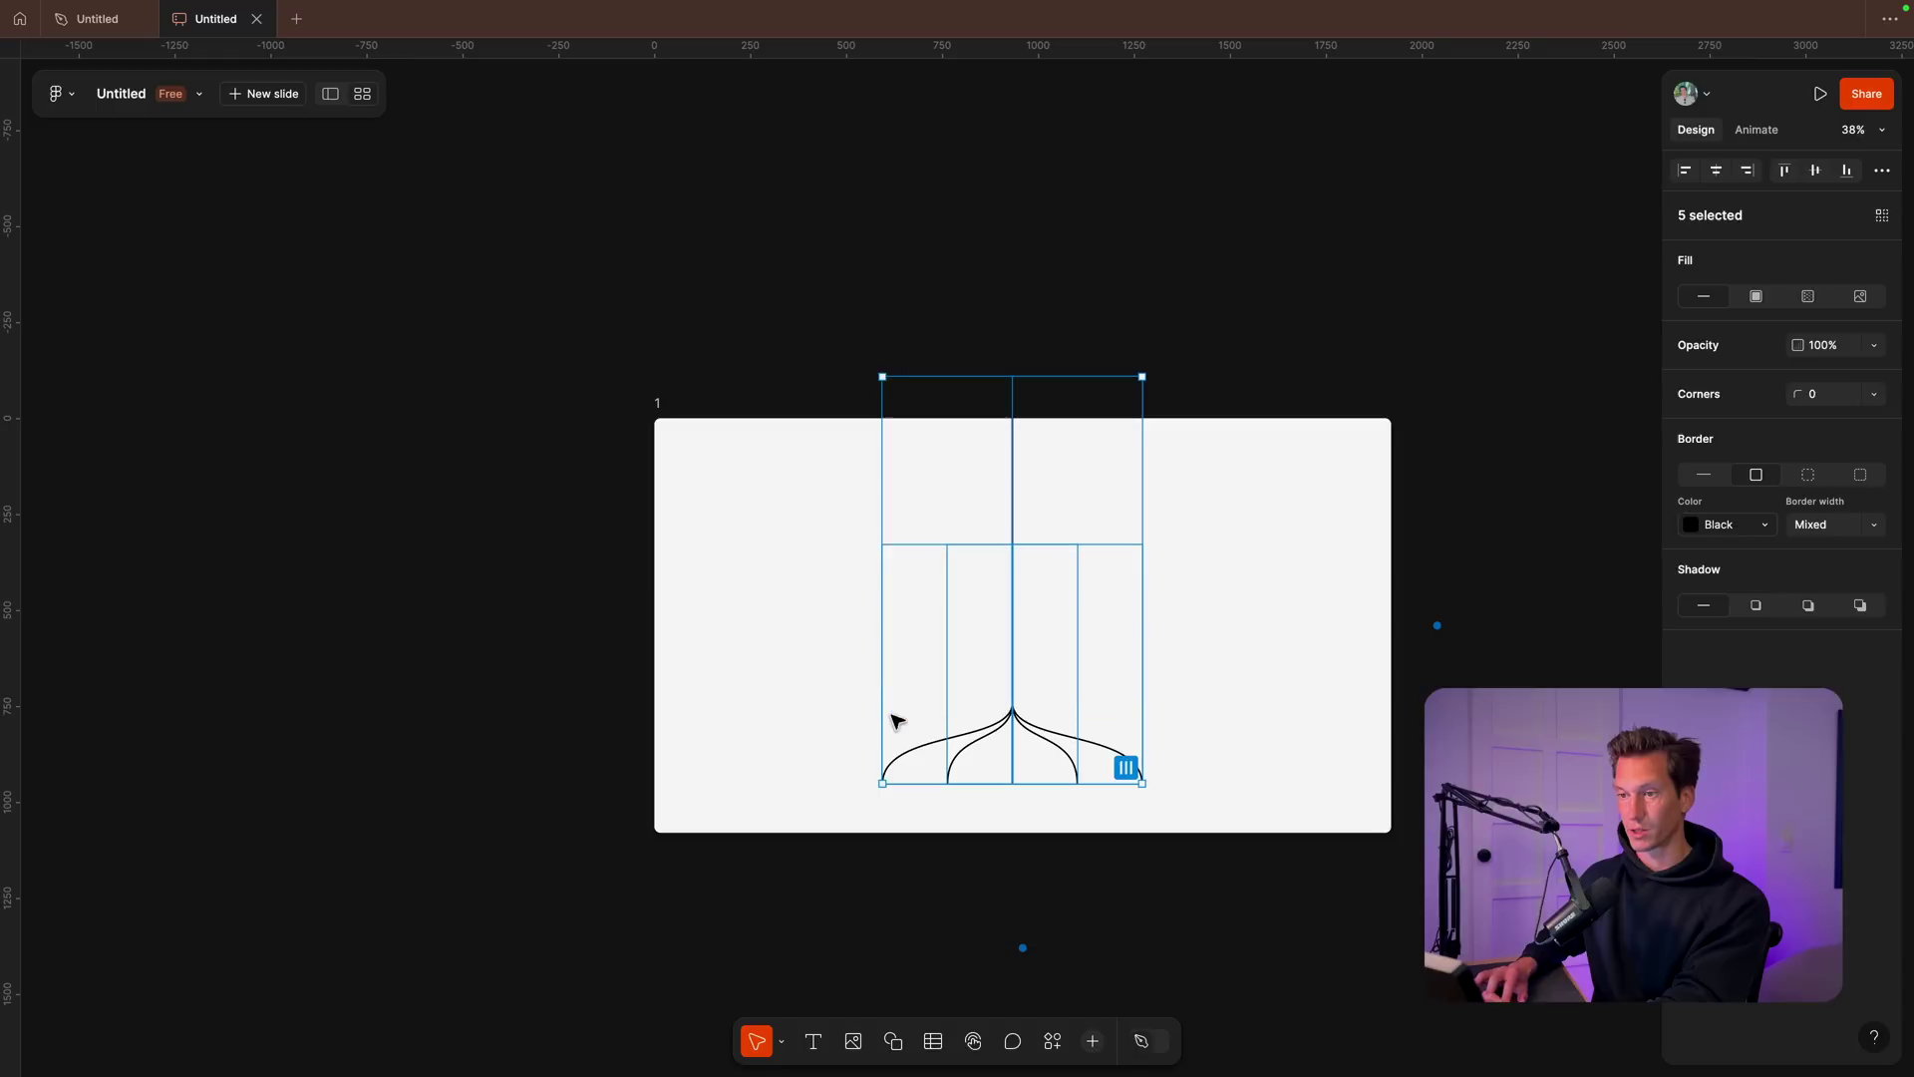
drag(1141, 376, 1071, 455)
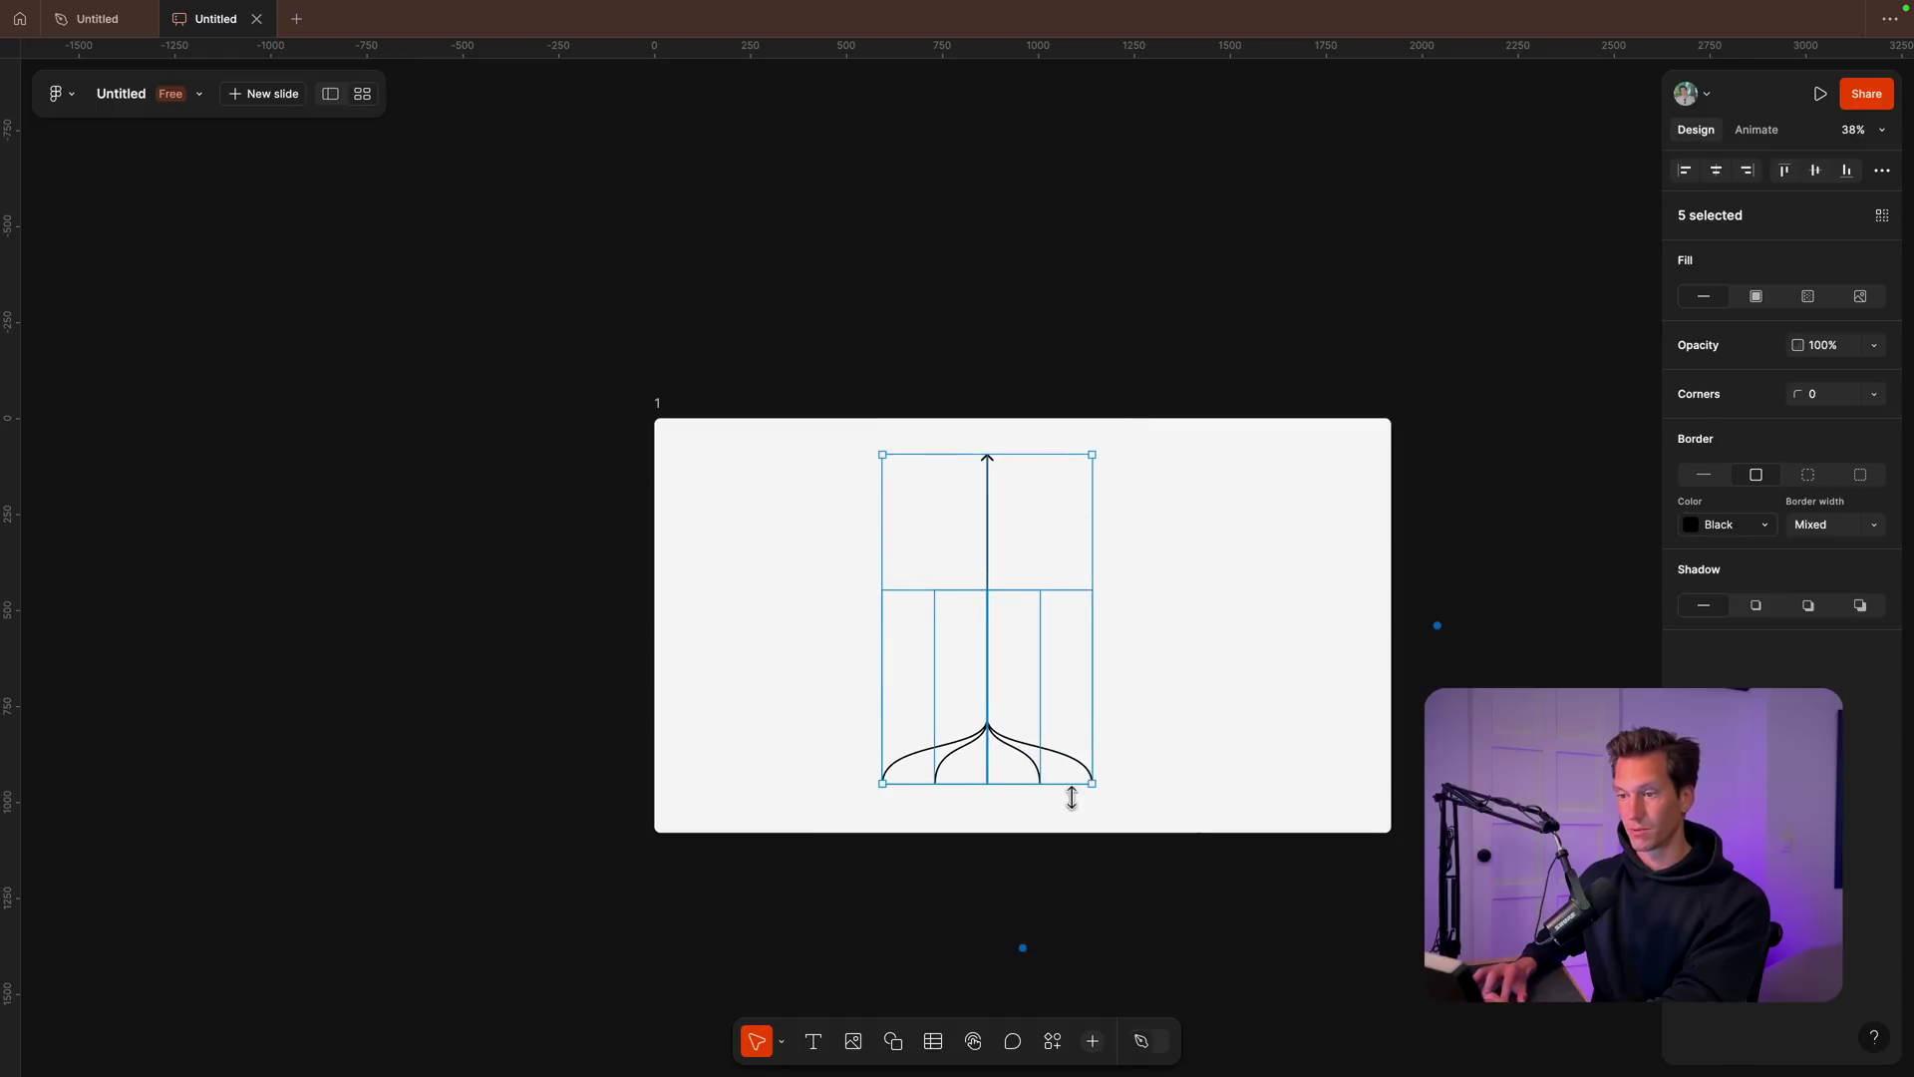
drag(1089, 785, 1117, 807)
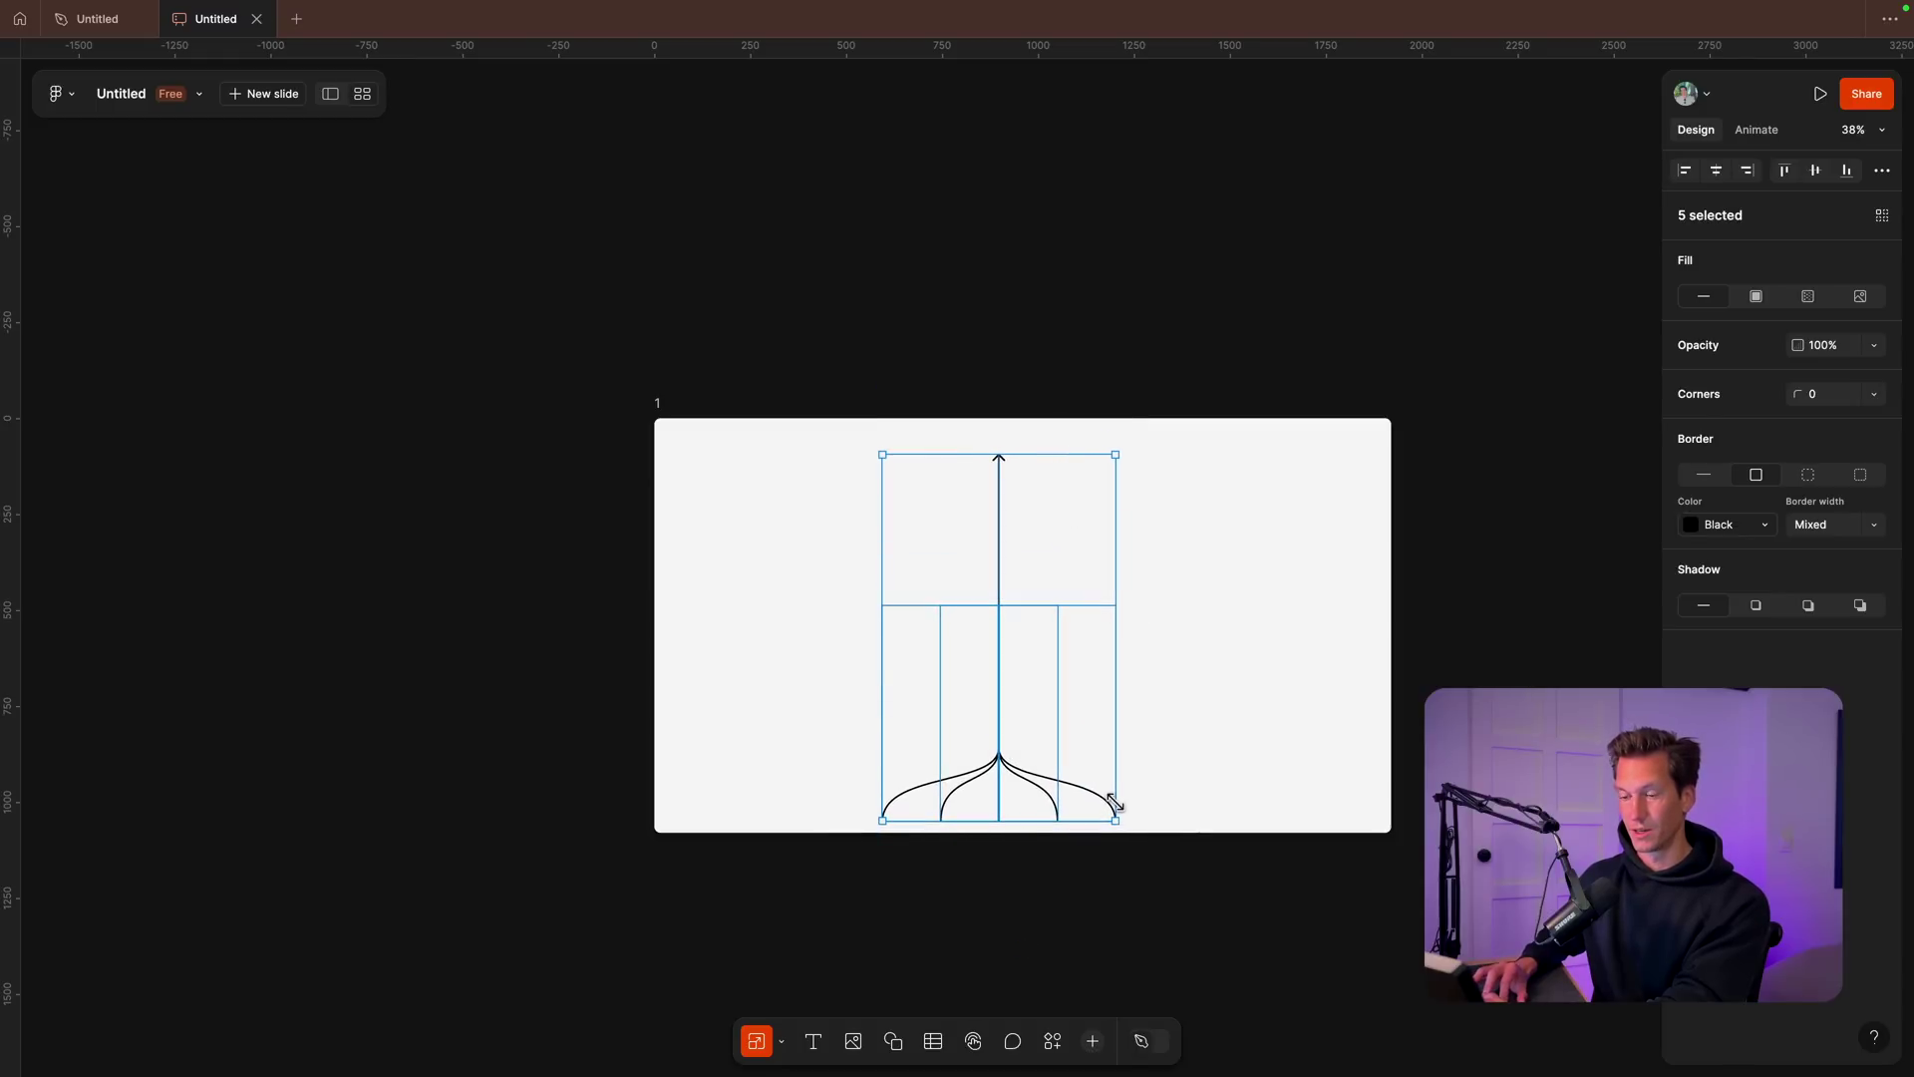
click(1206, 701)
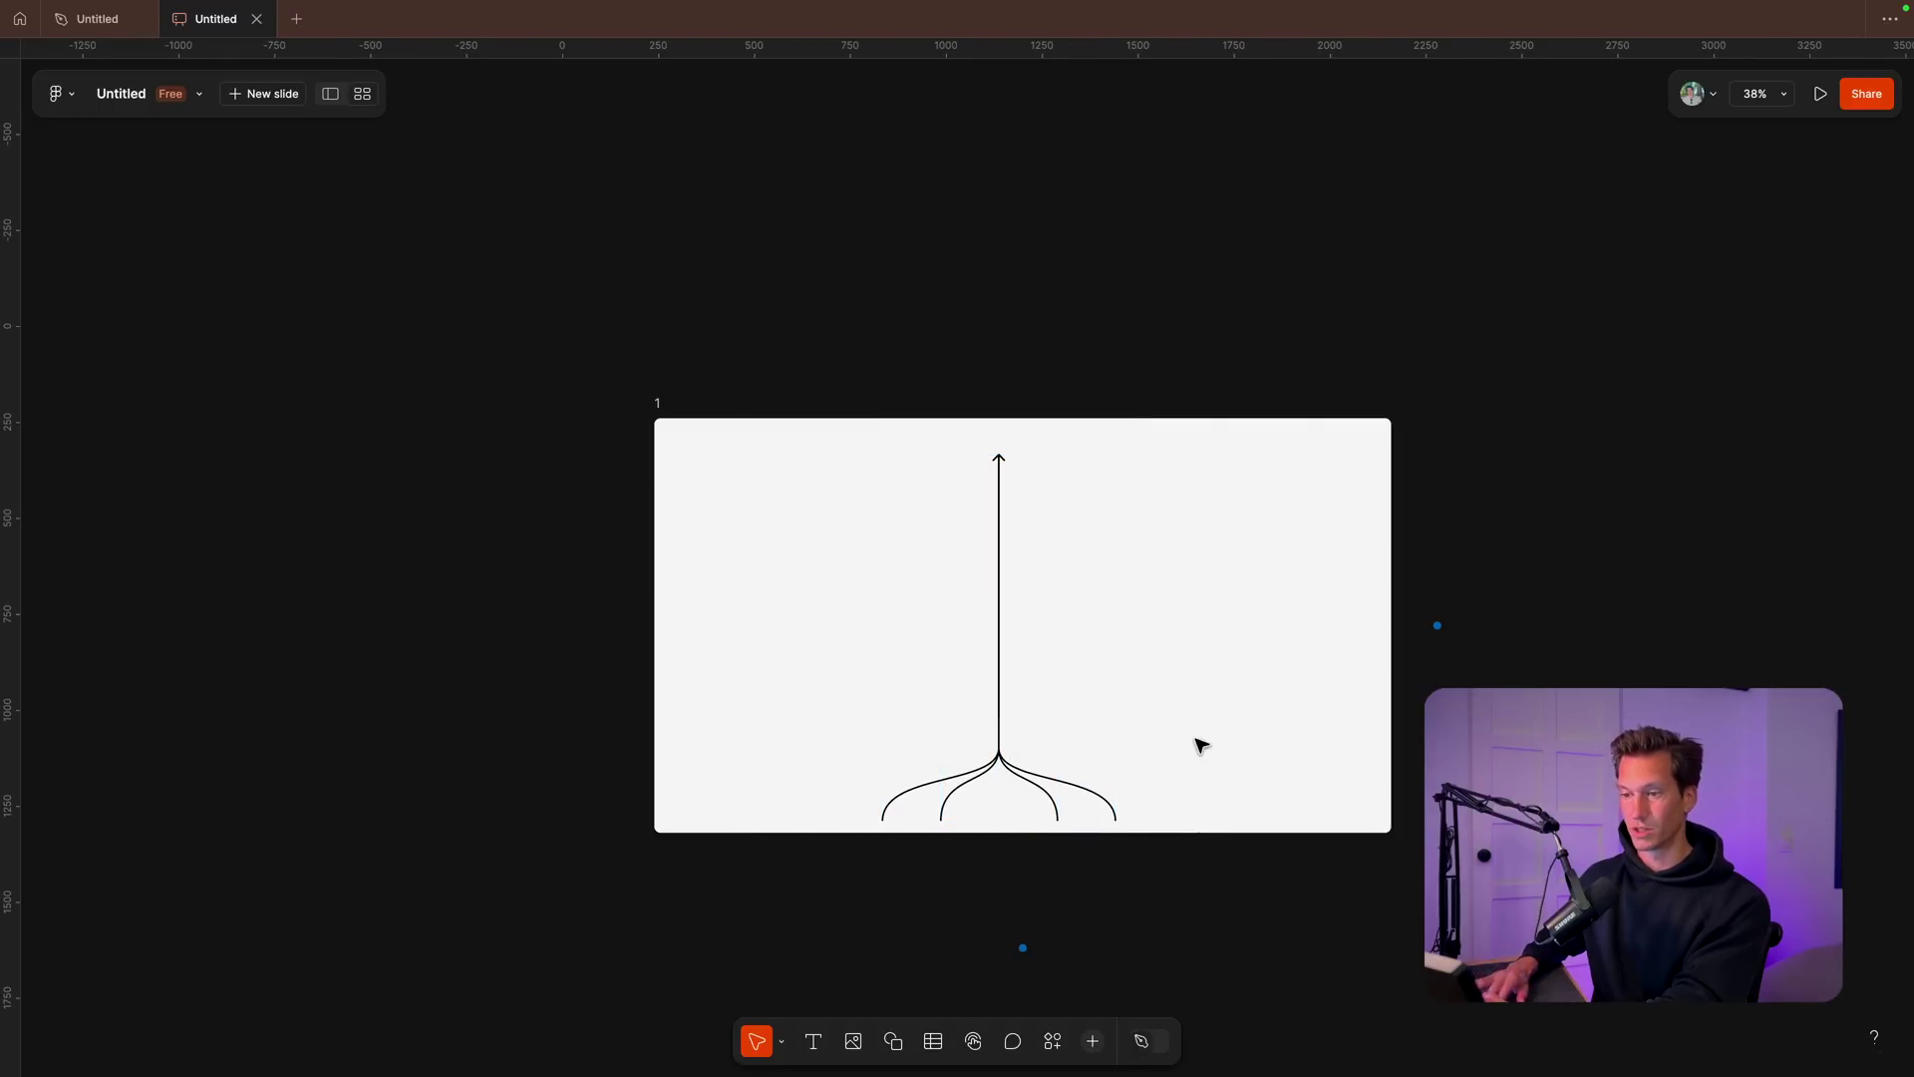
Step: Cut the five arrow lines from the slide and paste them into a new Figma design file
scroll(1201, 745, up, 5)
scroll(1196, 744, down, 4)
drag(1157, 559, 731, 922)
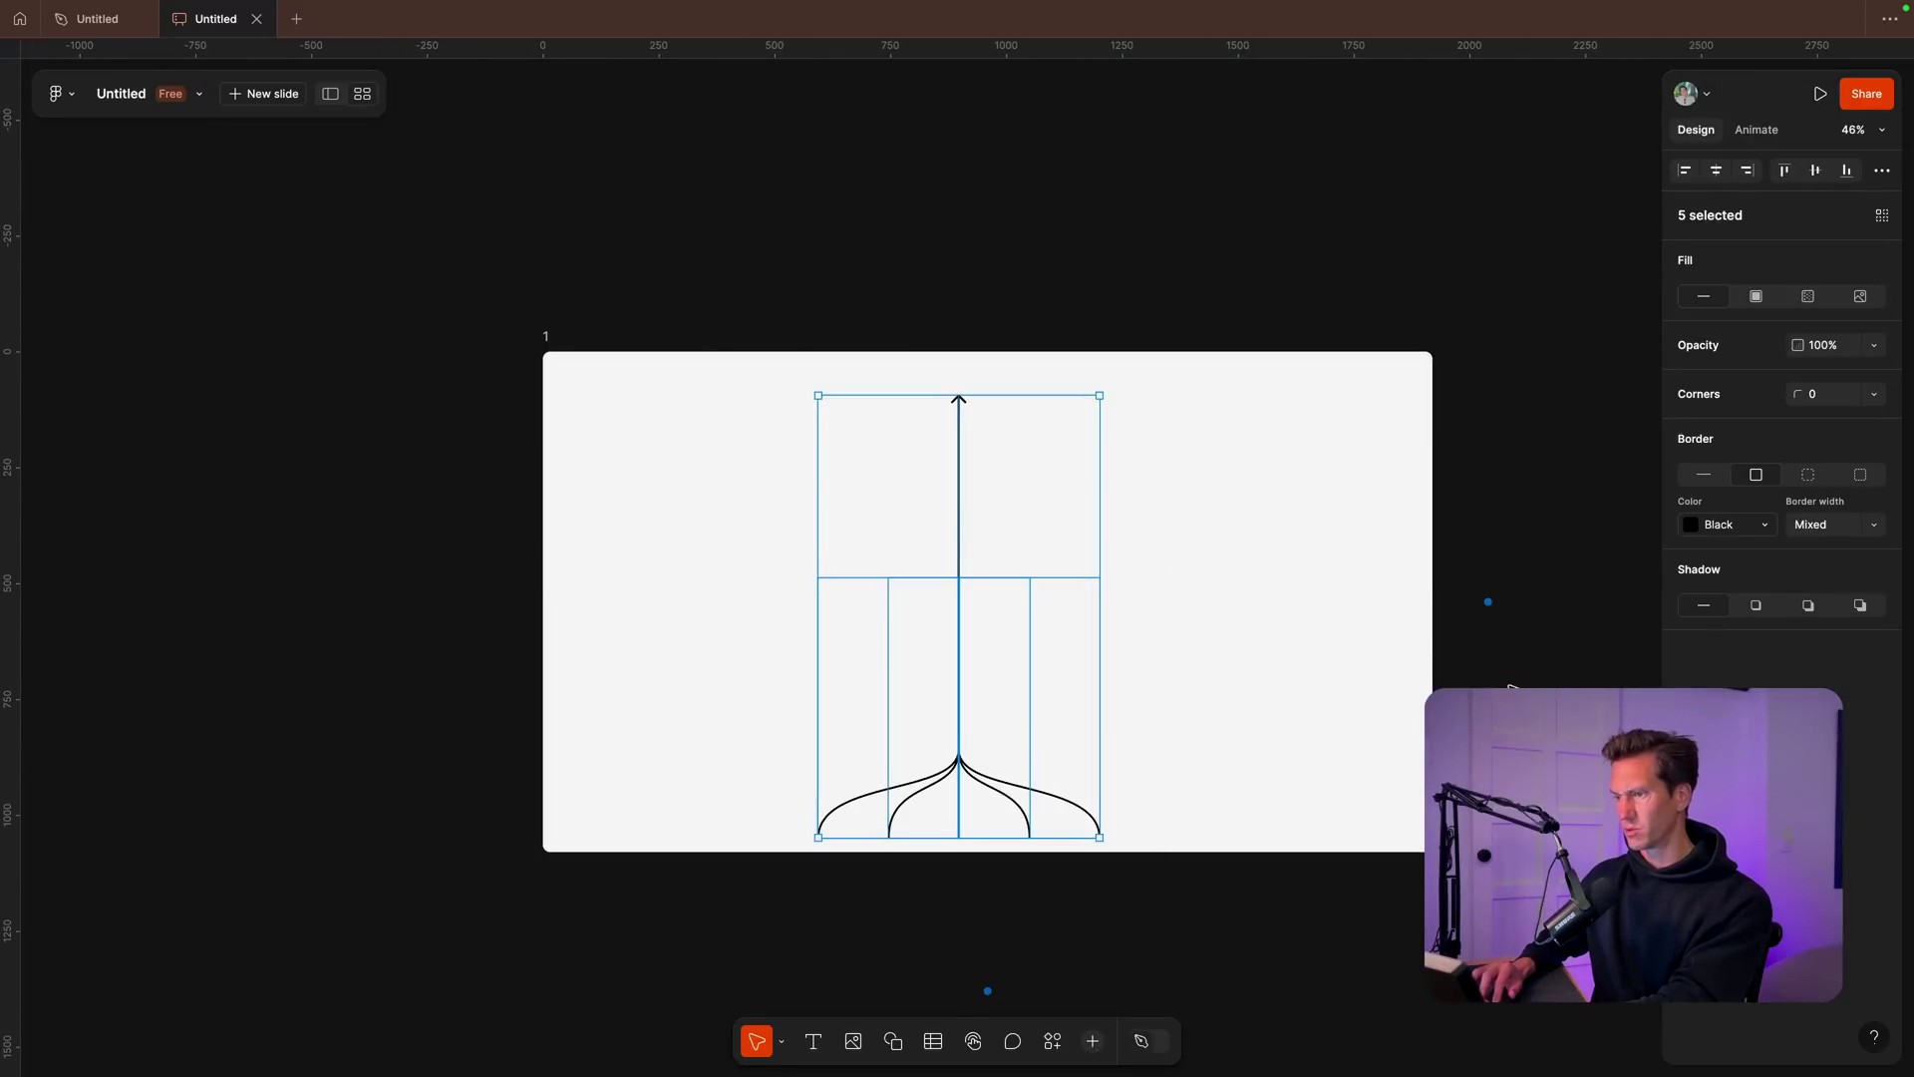
key(Delete)
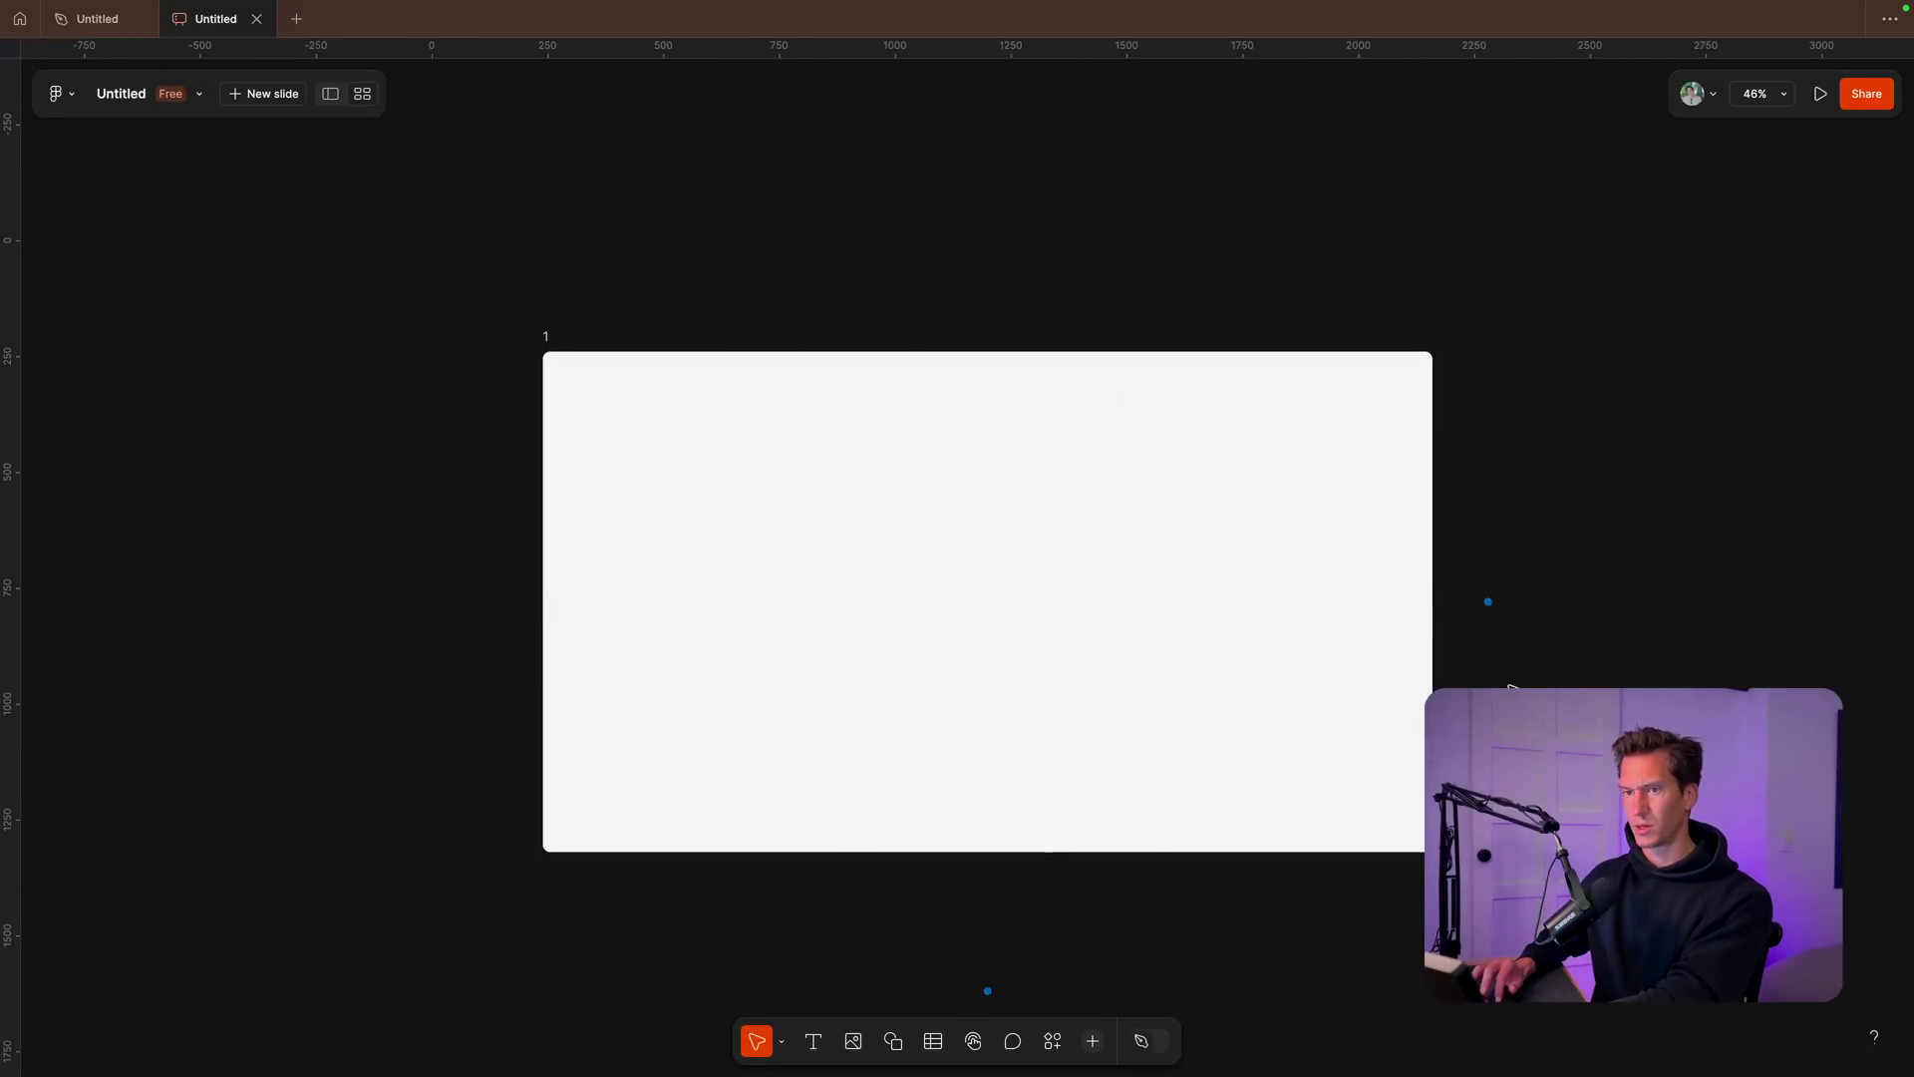
click(297, 20)
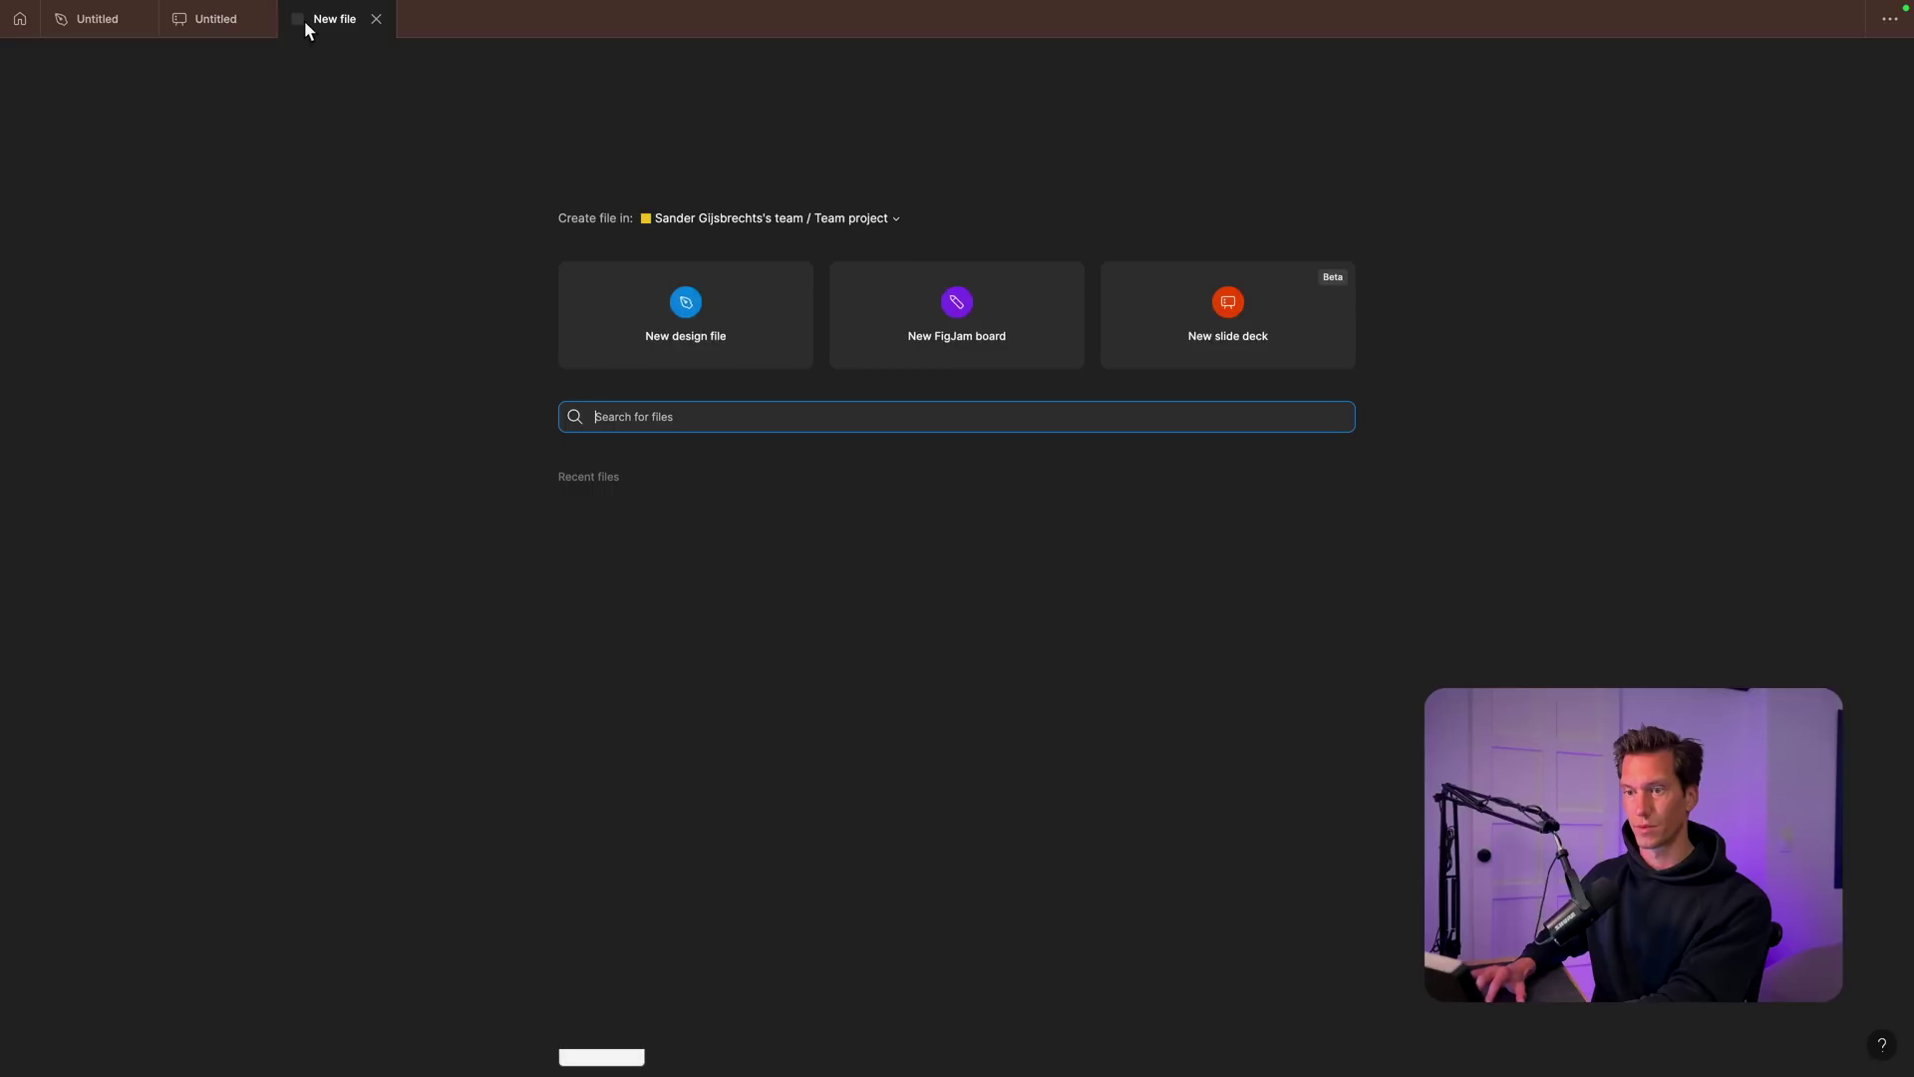
click(727, 309)
key(ctrl+v)
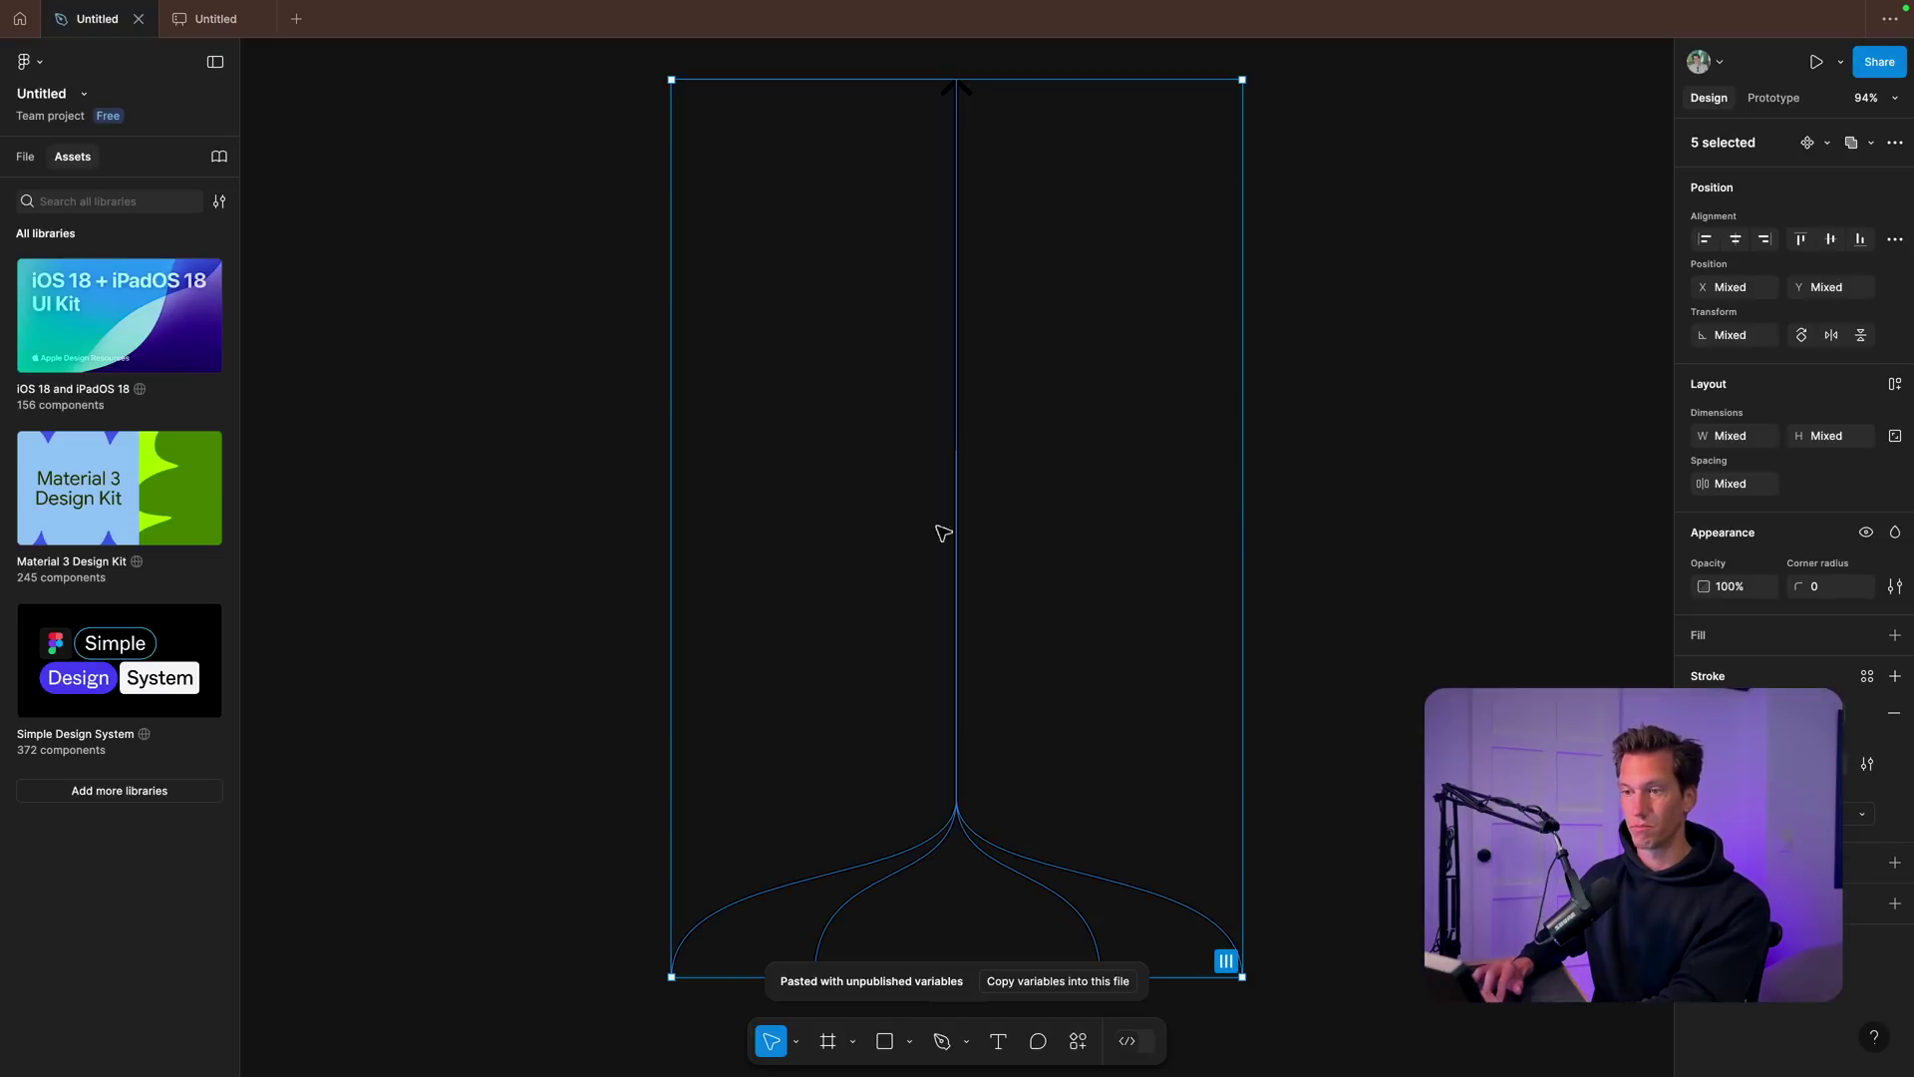
key(Escape)
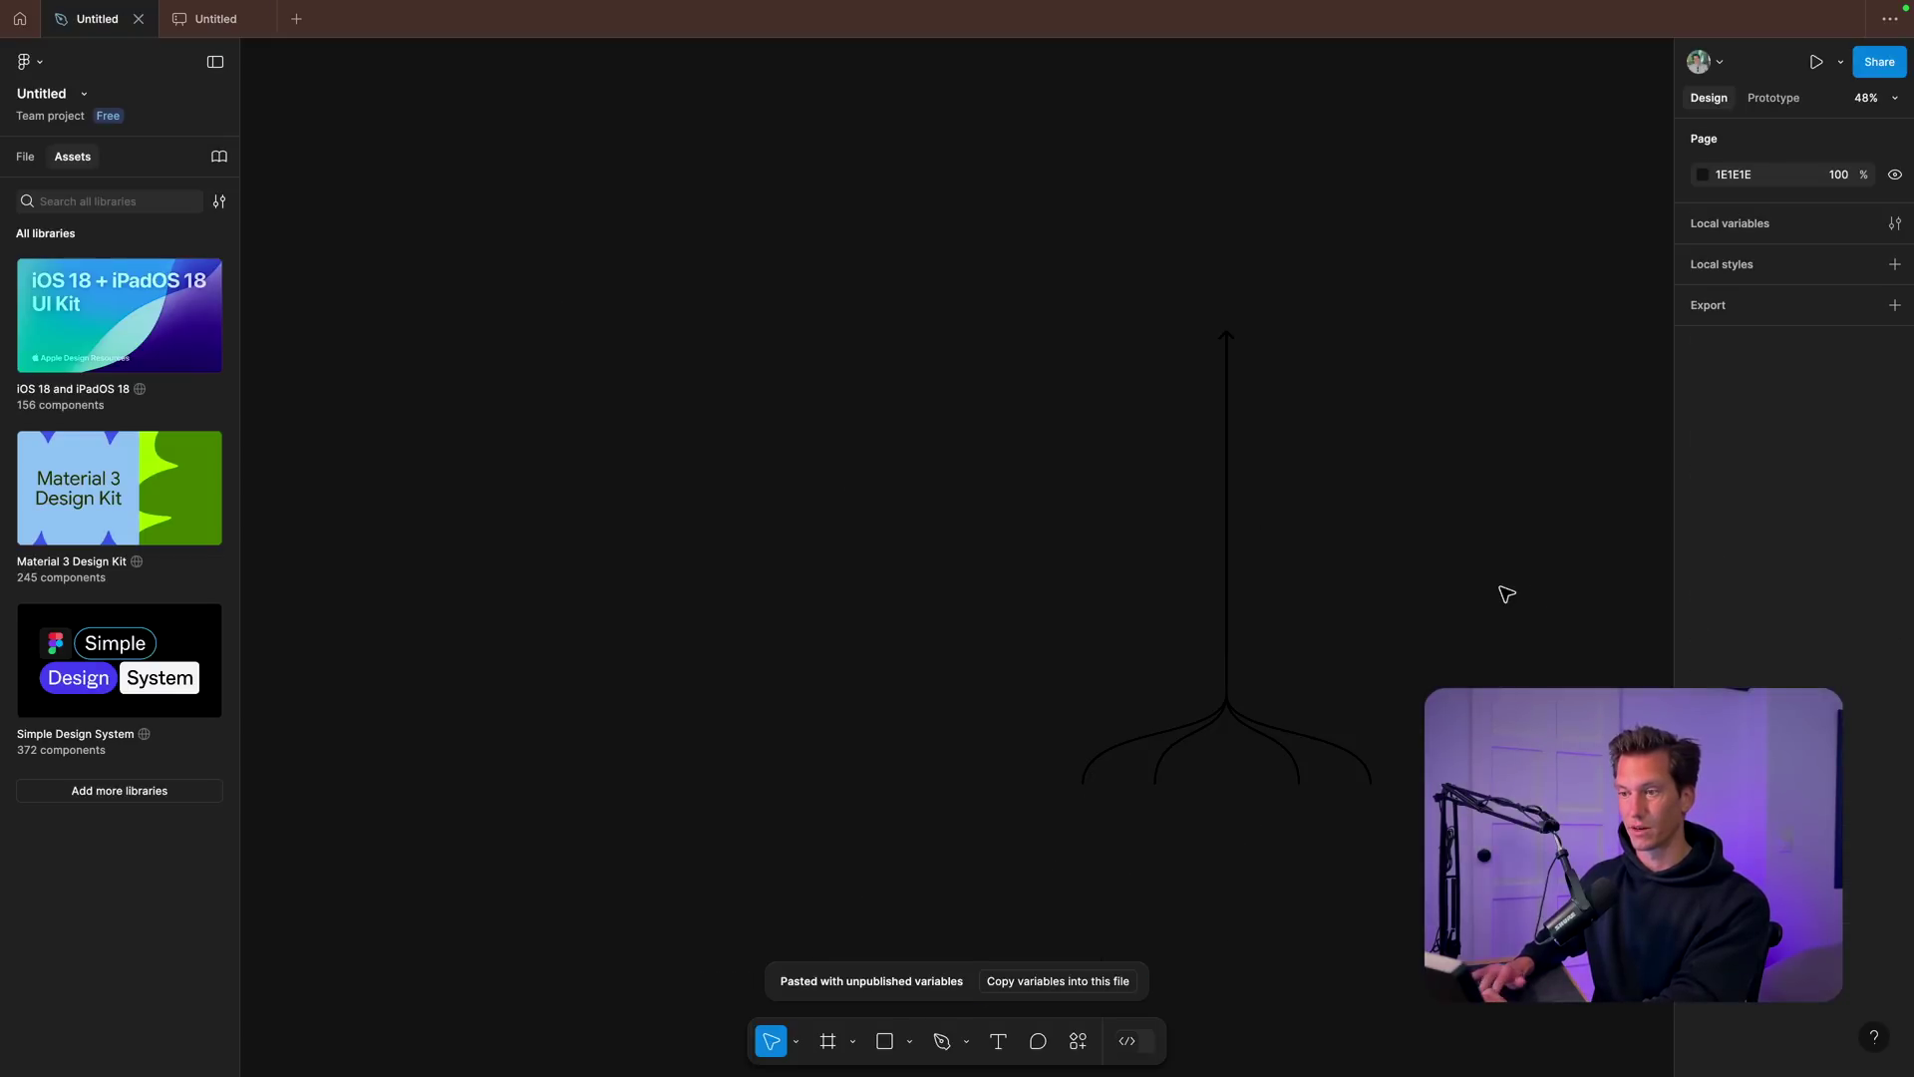
Step: Lengthen the pasted arrow's stem upward above the four curved roots
click(1227, 436)
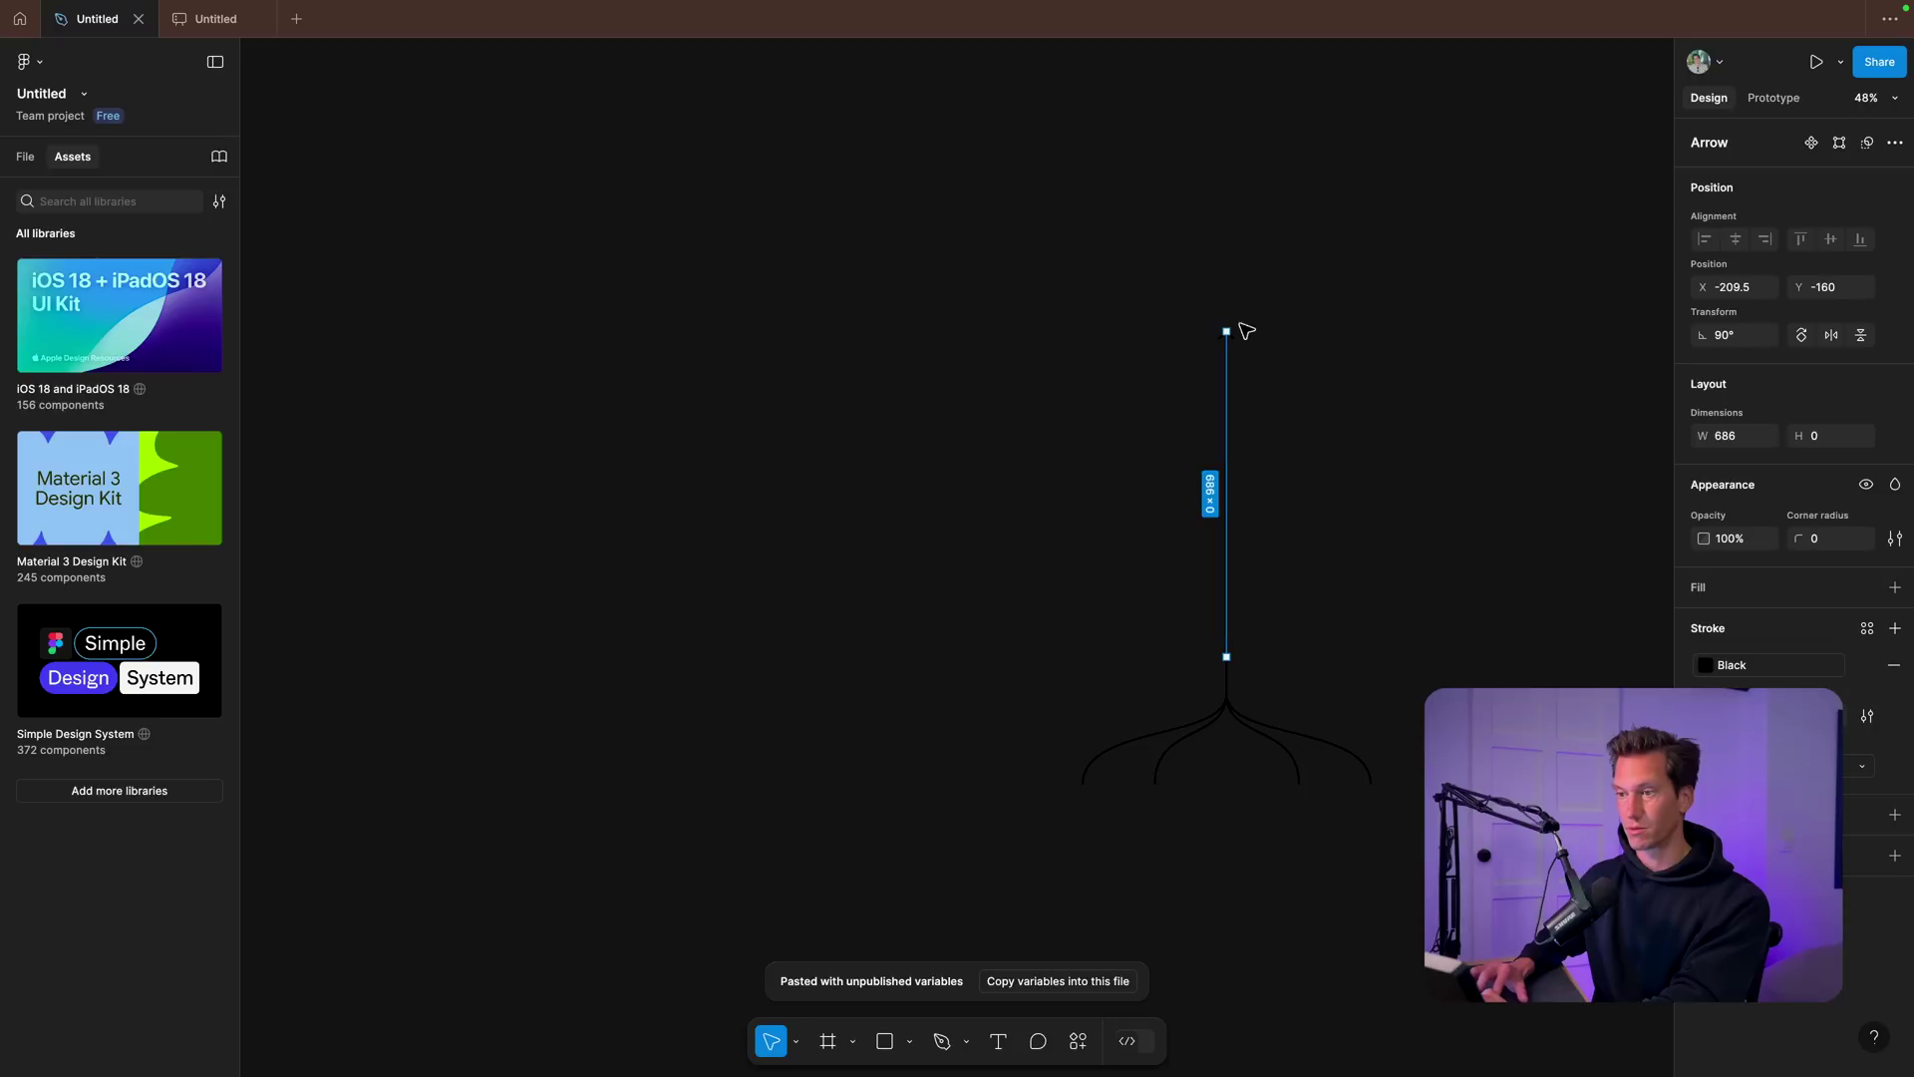
drag(1230, 331, 1227, 239)
click(1340, 328)
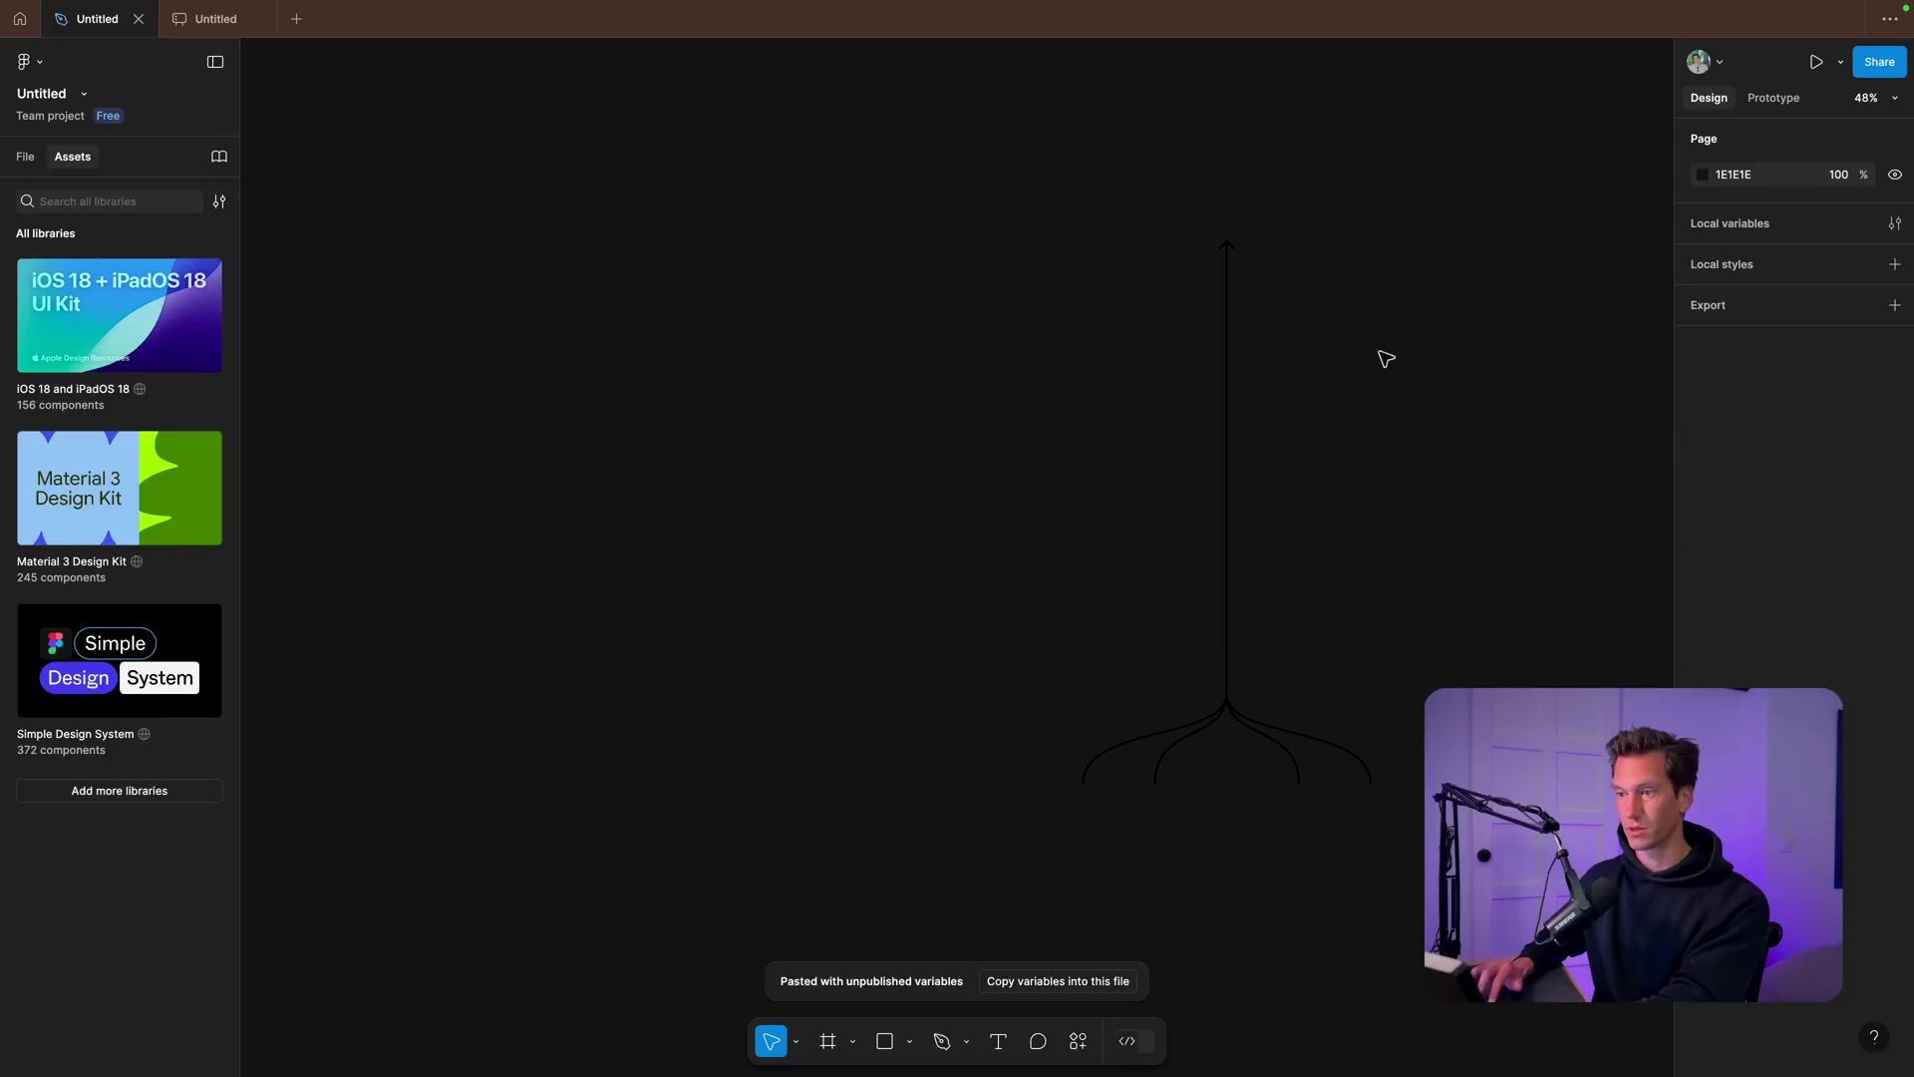
key(ctrl+z)
click(1444, 295)
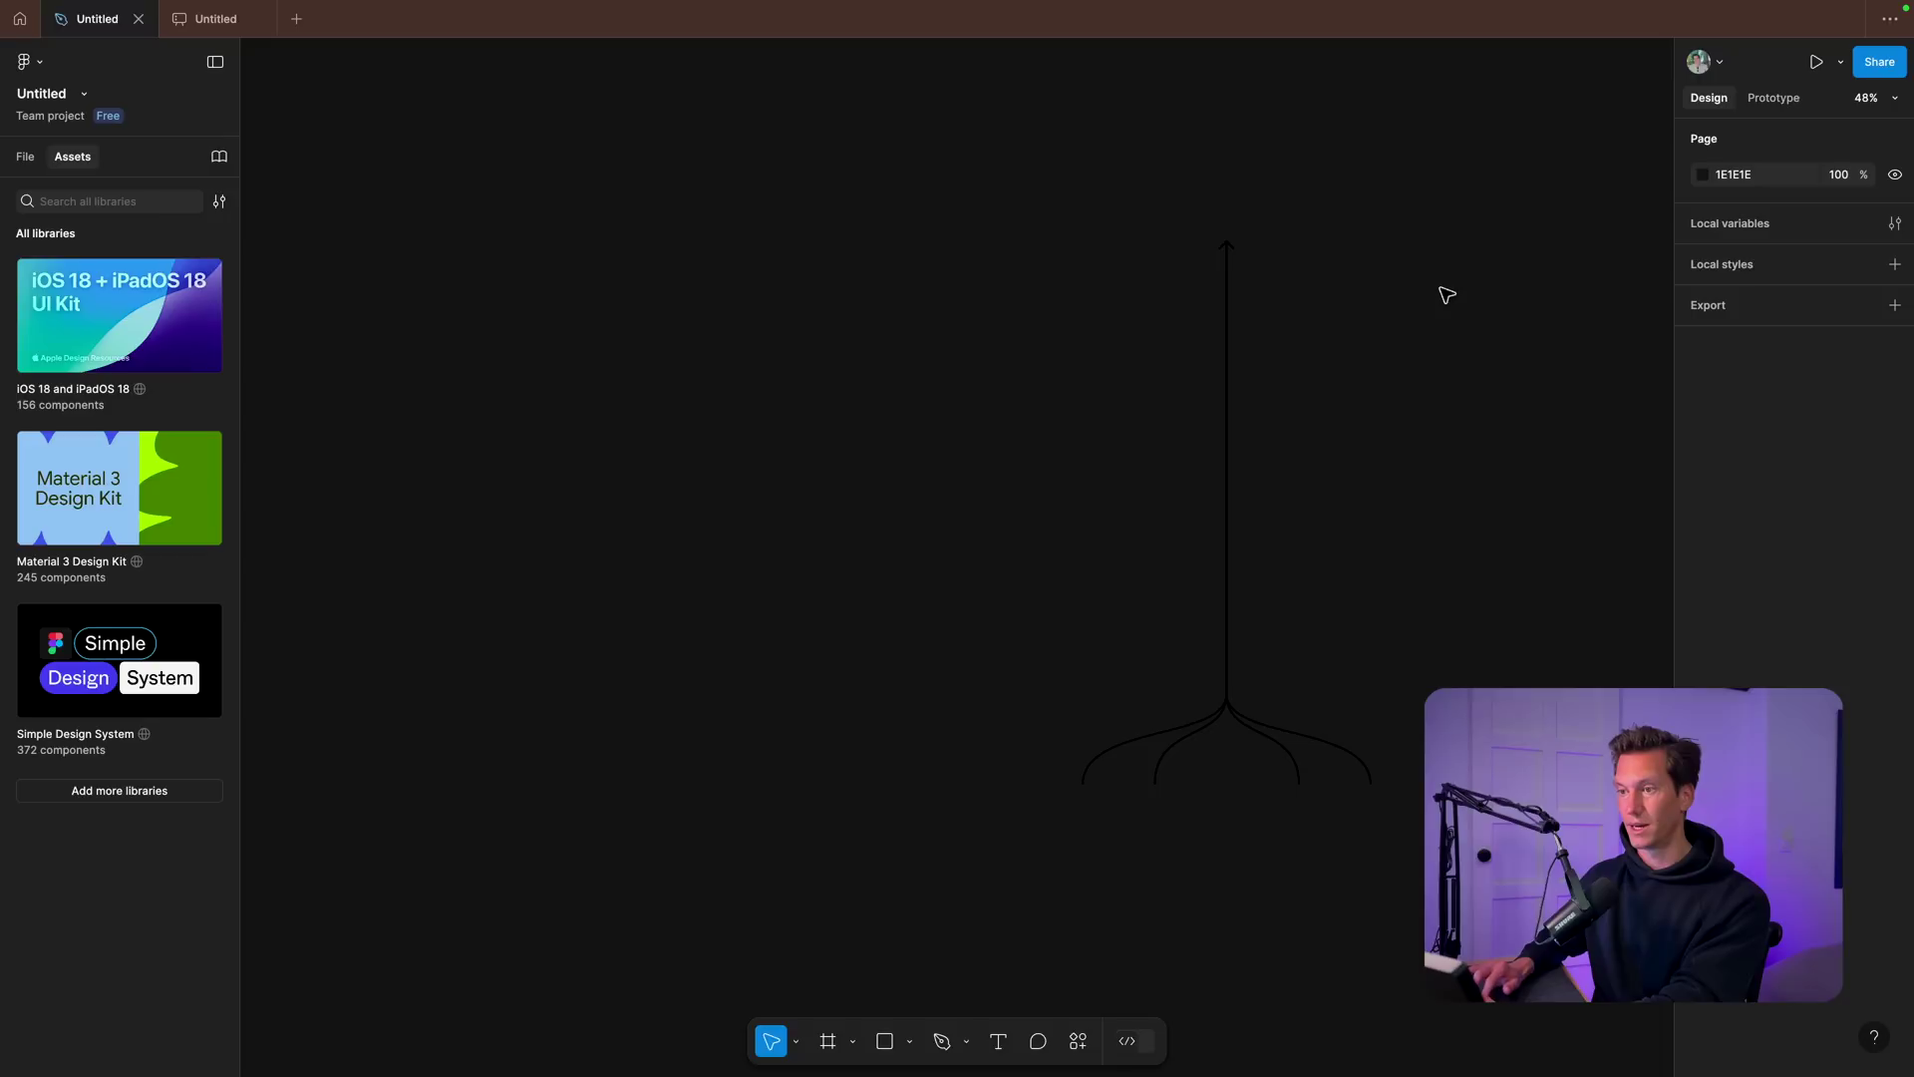
Step: Group the arrow with its curves and add a 2x PNG export setting
drag(1492, 261, 882, 927)
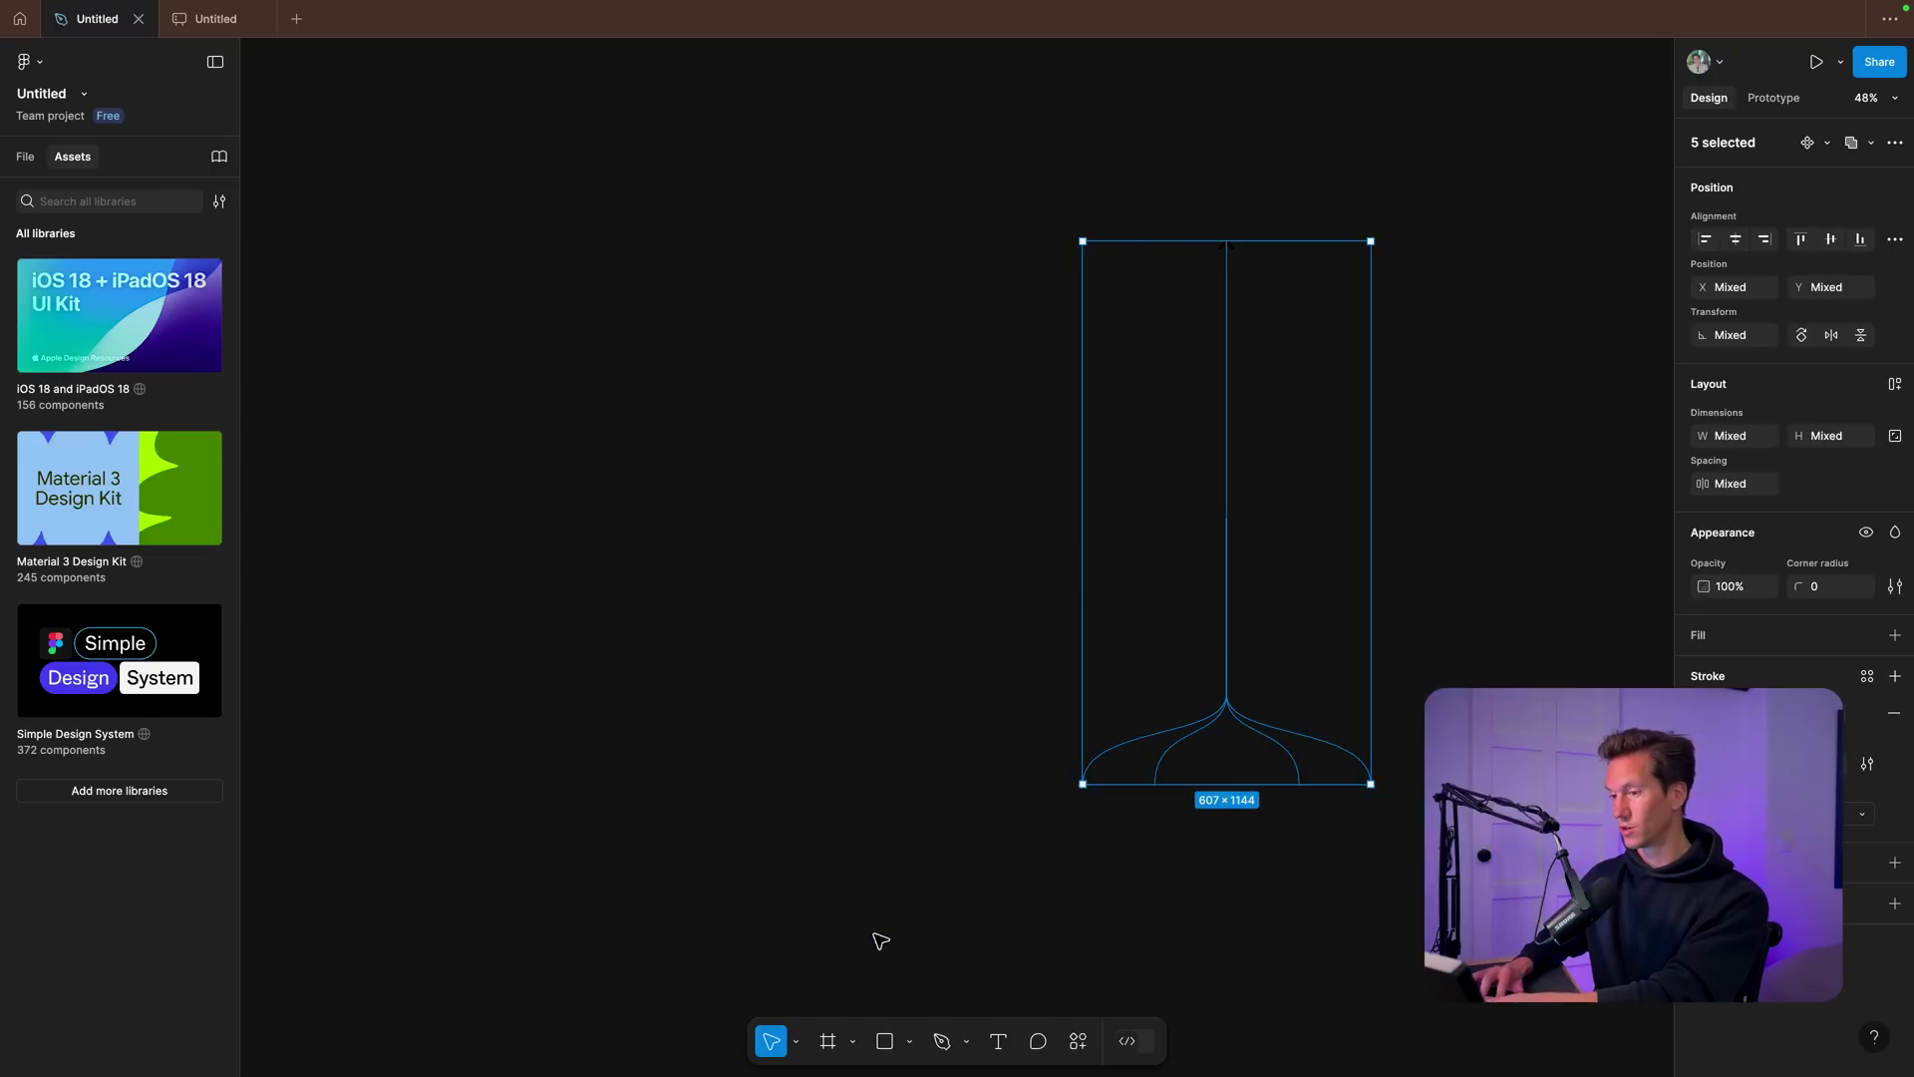
key(ctrl+g)
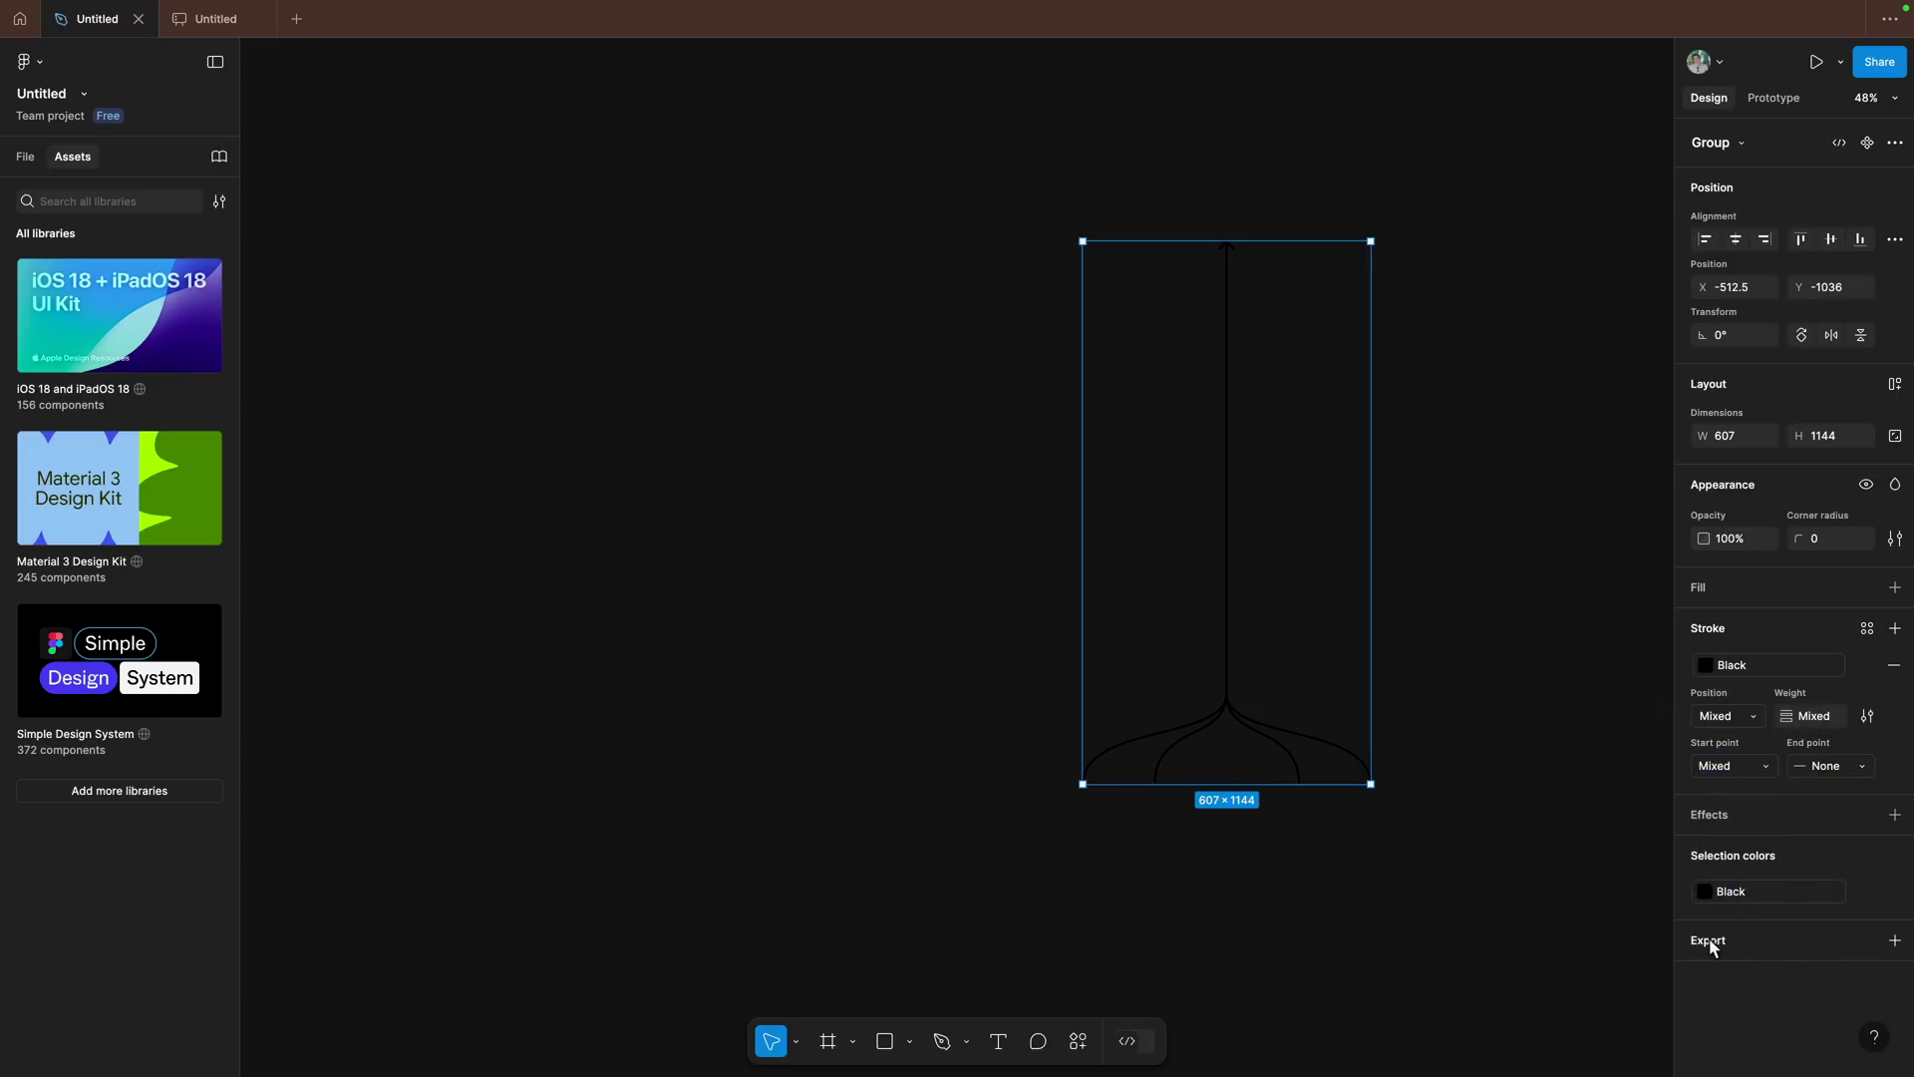
click(1893, 940)
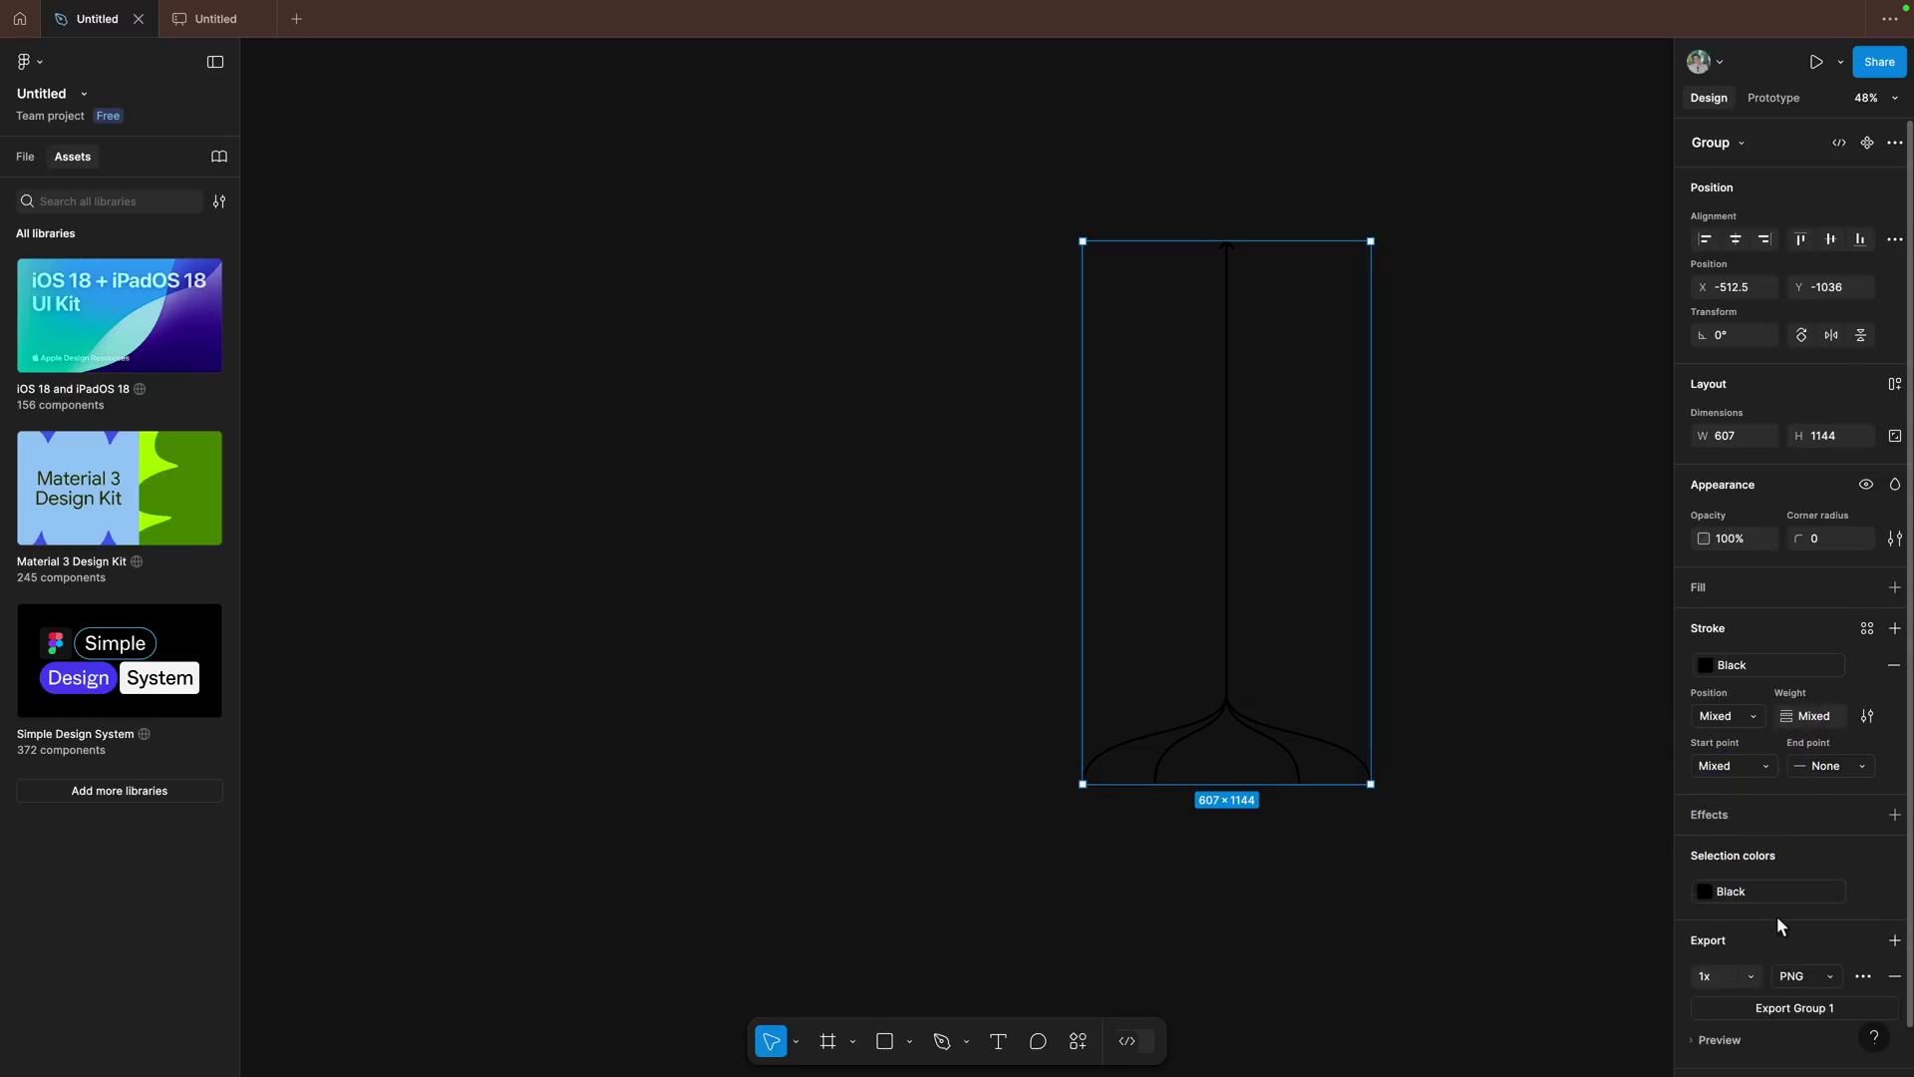
scroll(1776, 915, down, 1)
click(1745, 934)
click(1746, 980)
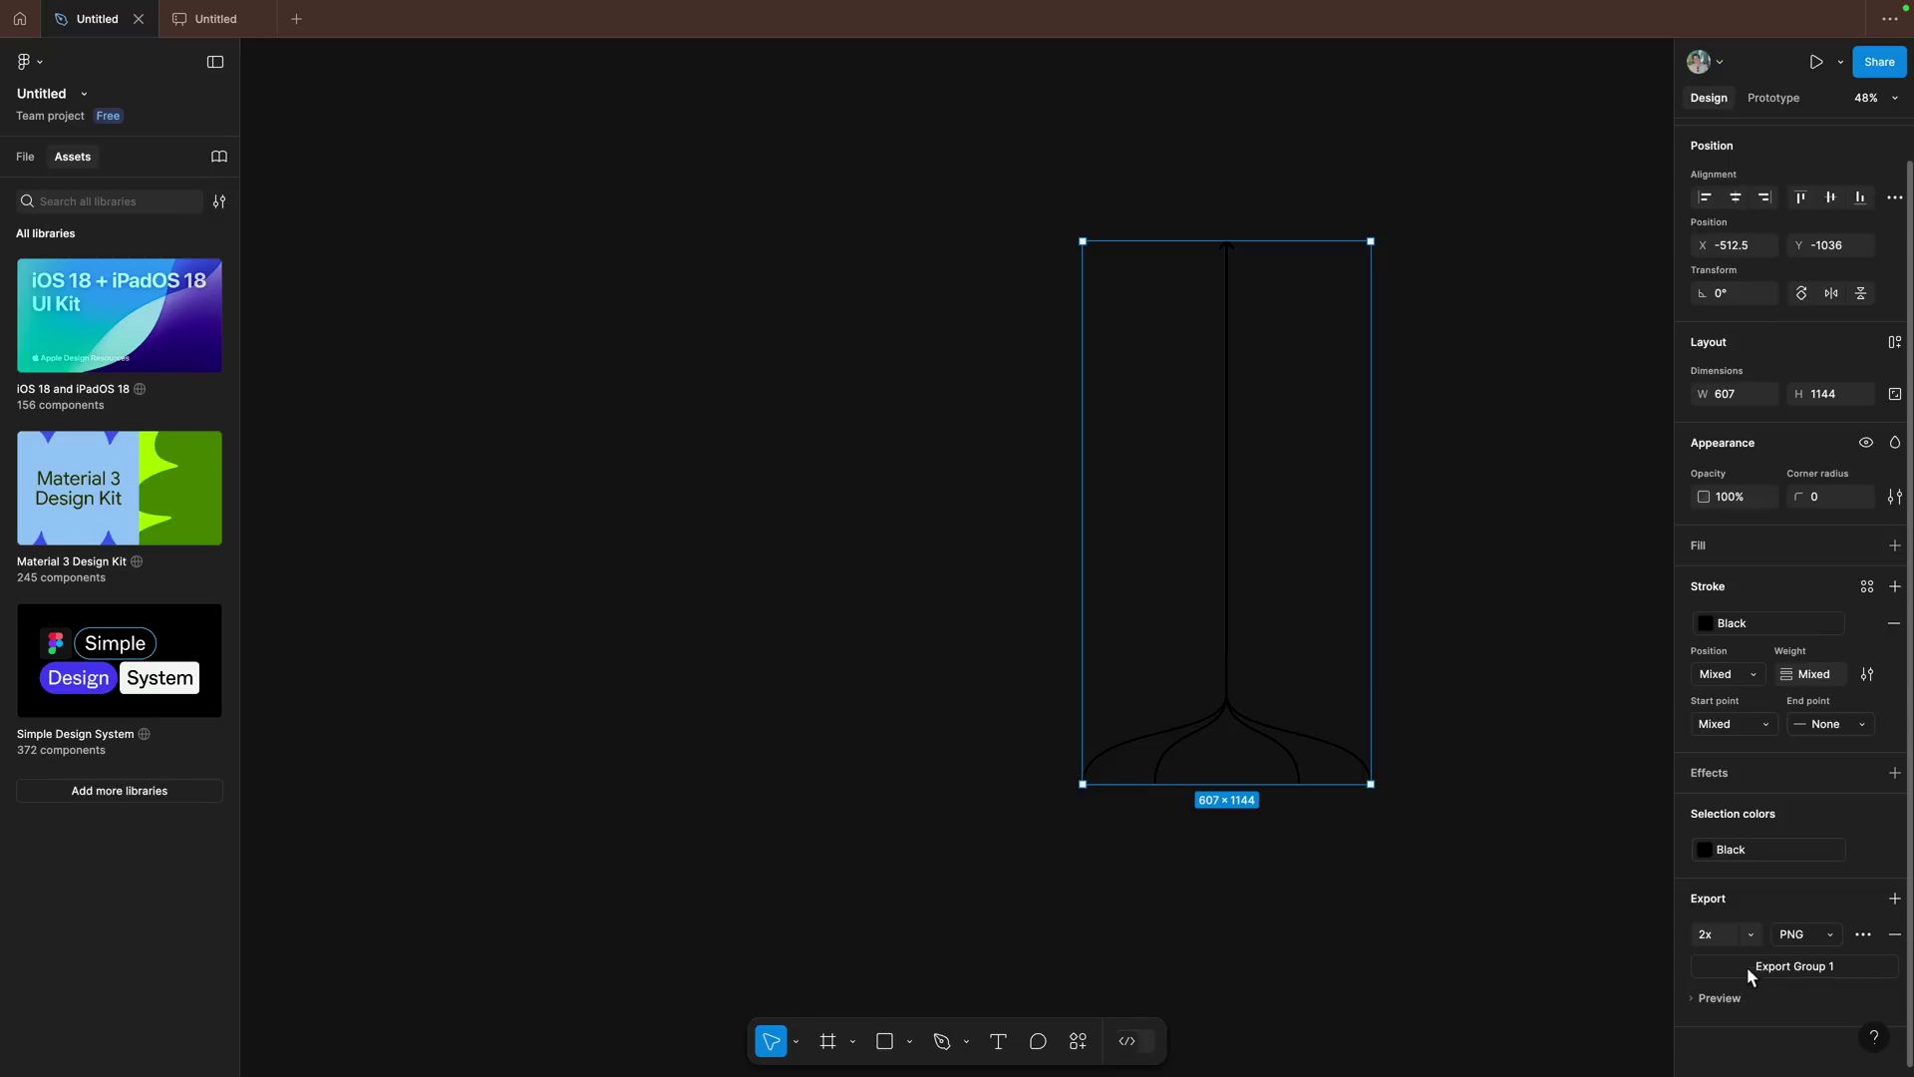
click(1820, 927)
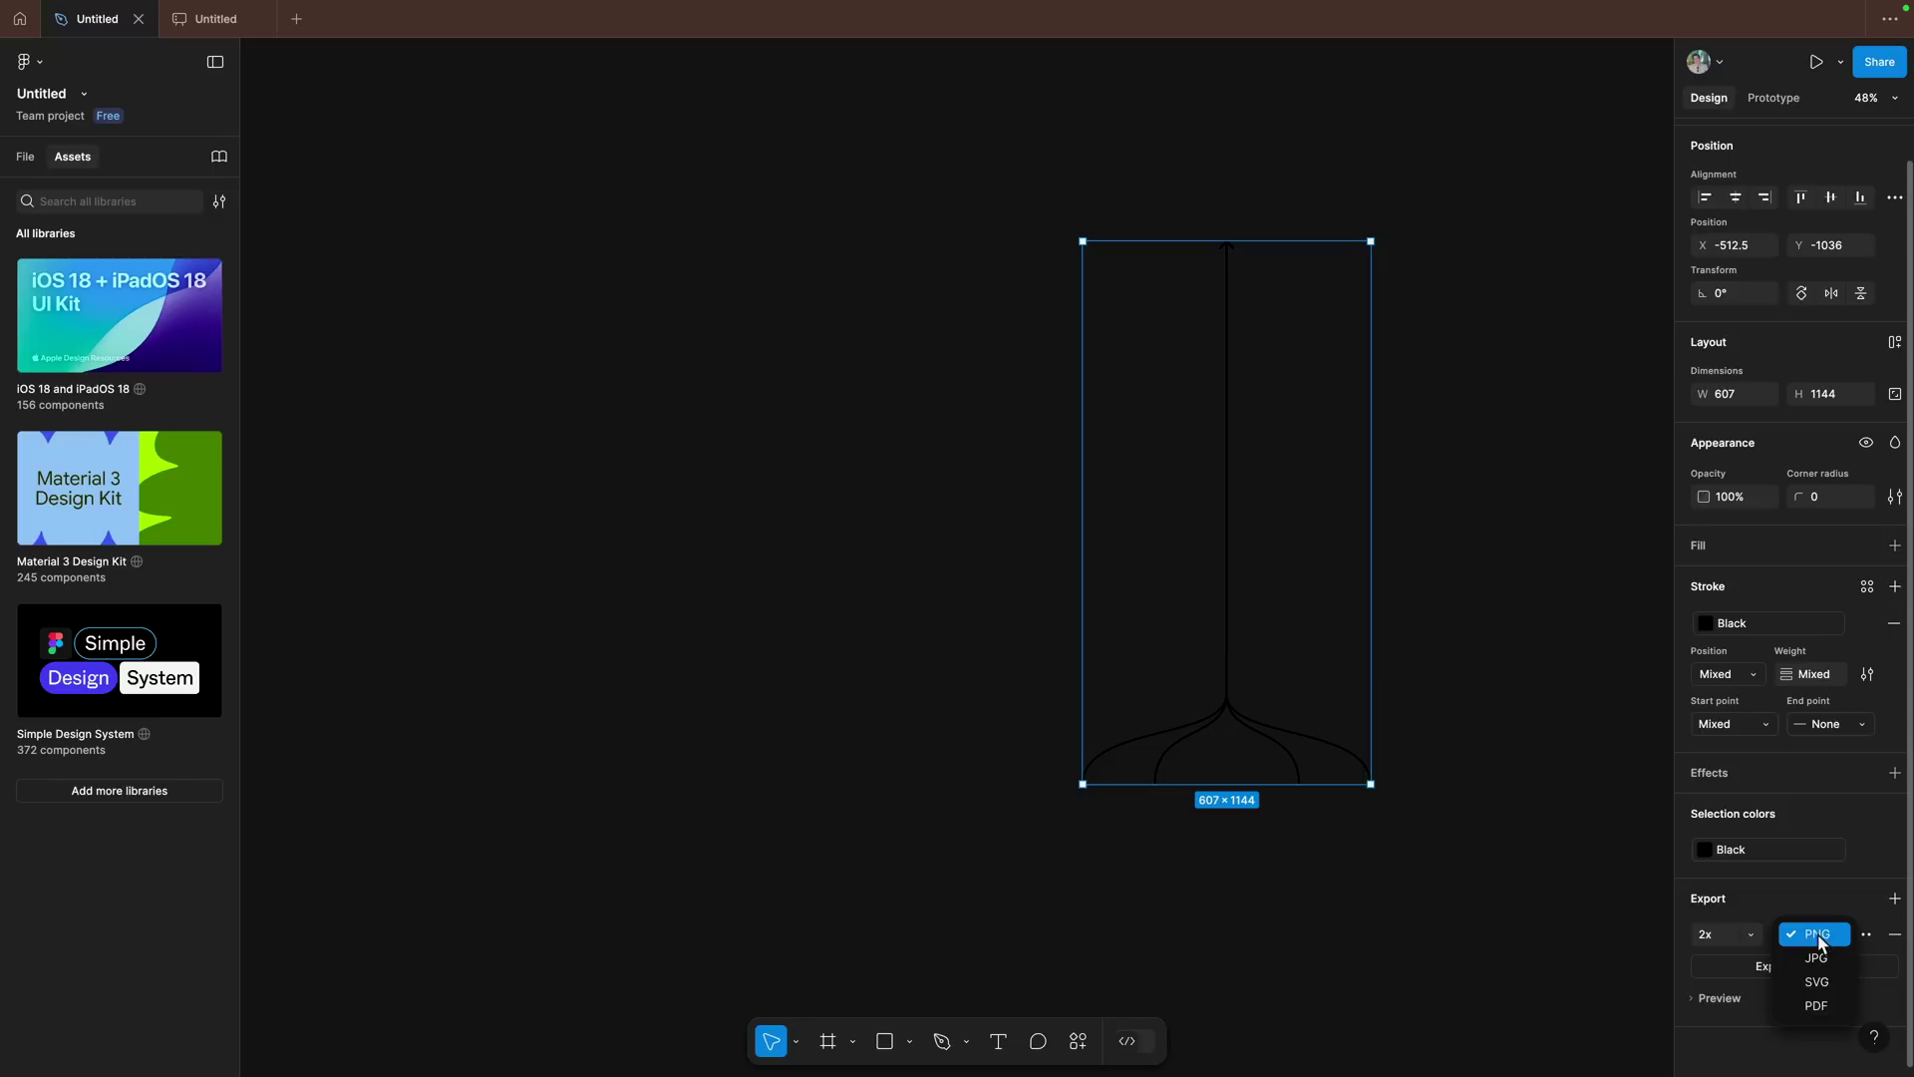
click(1818, 933)
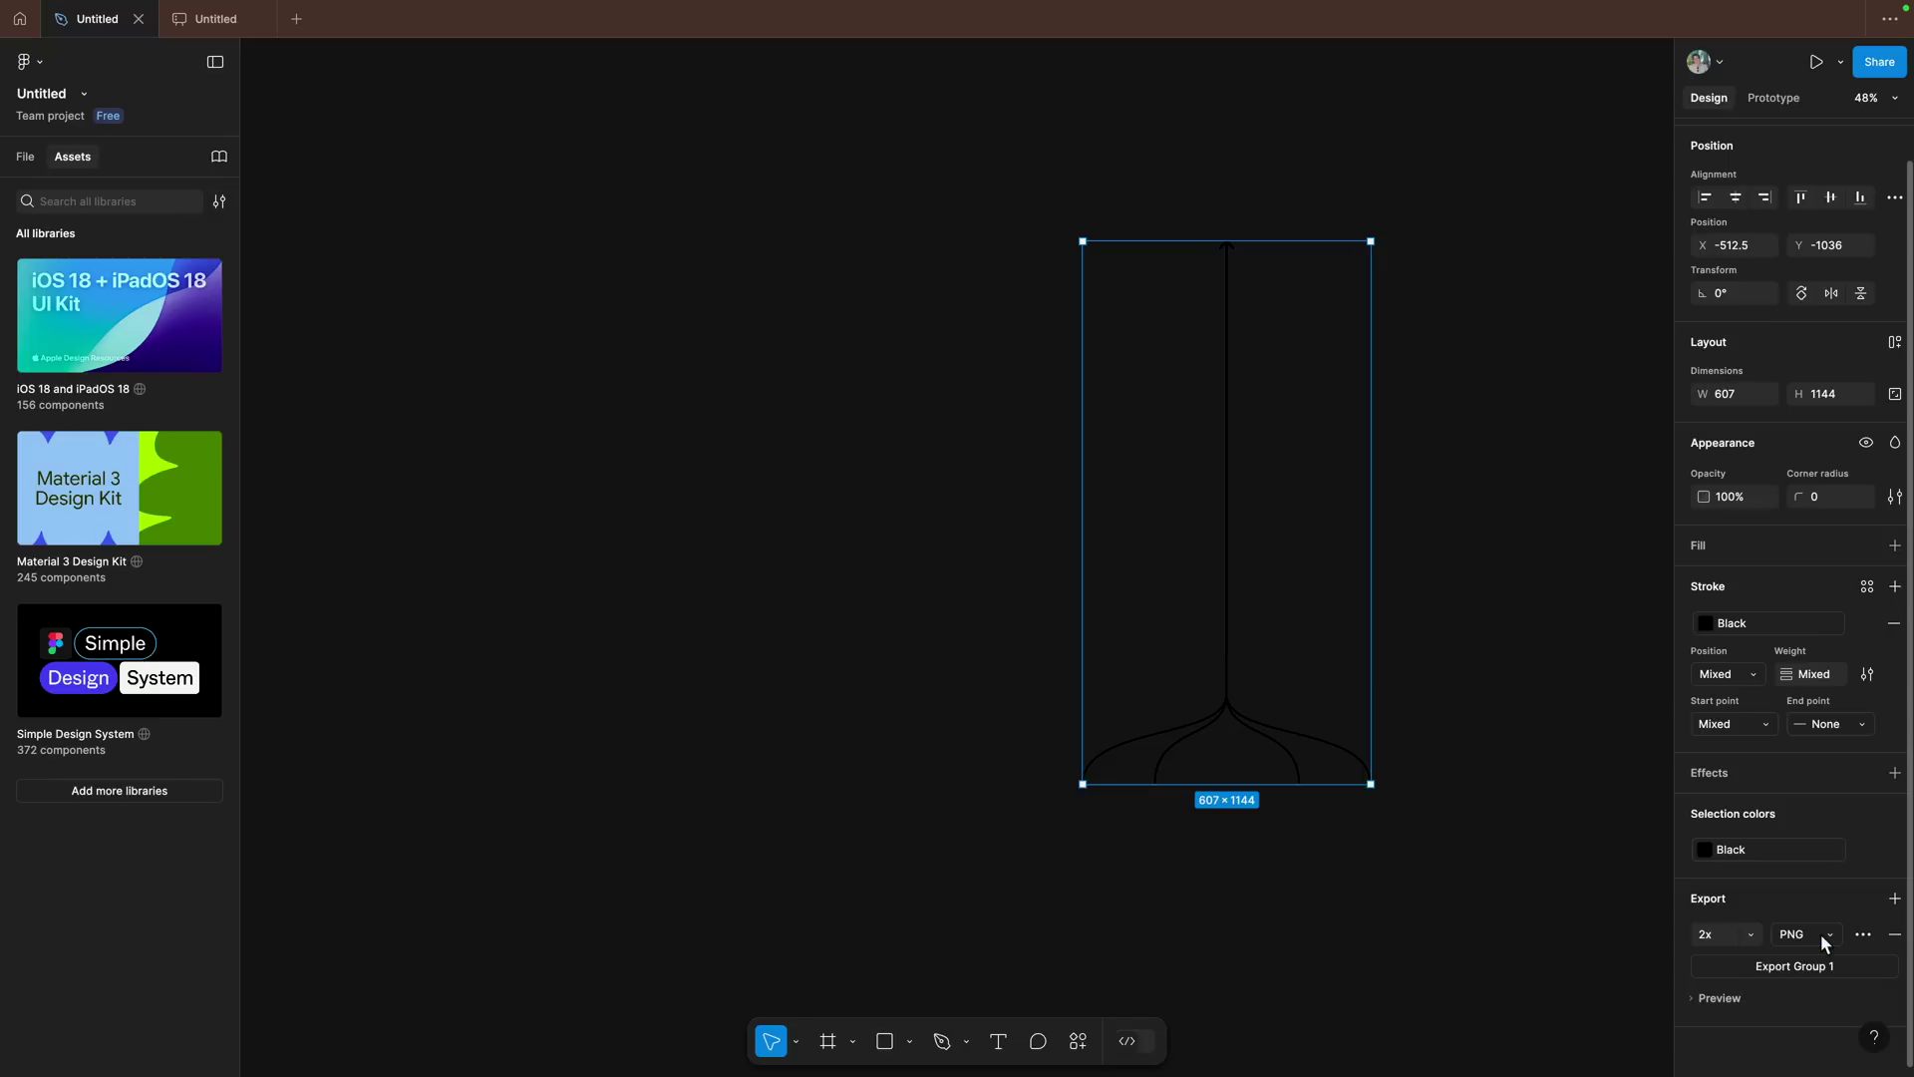
Step: Export the group as 'Arrows' into the Downloads folder
click(1781, 966)
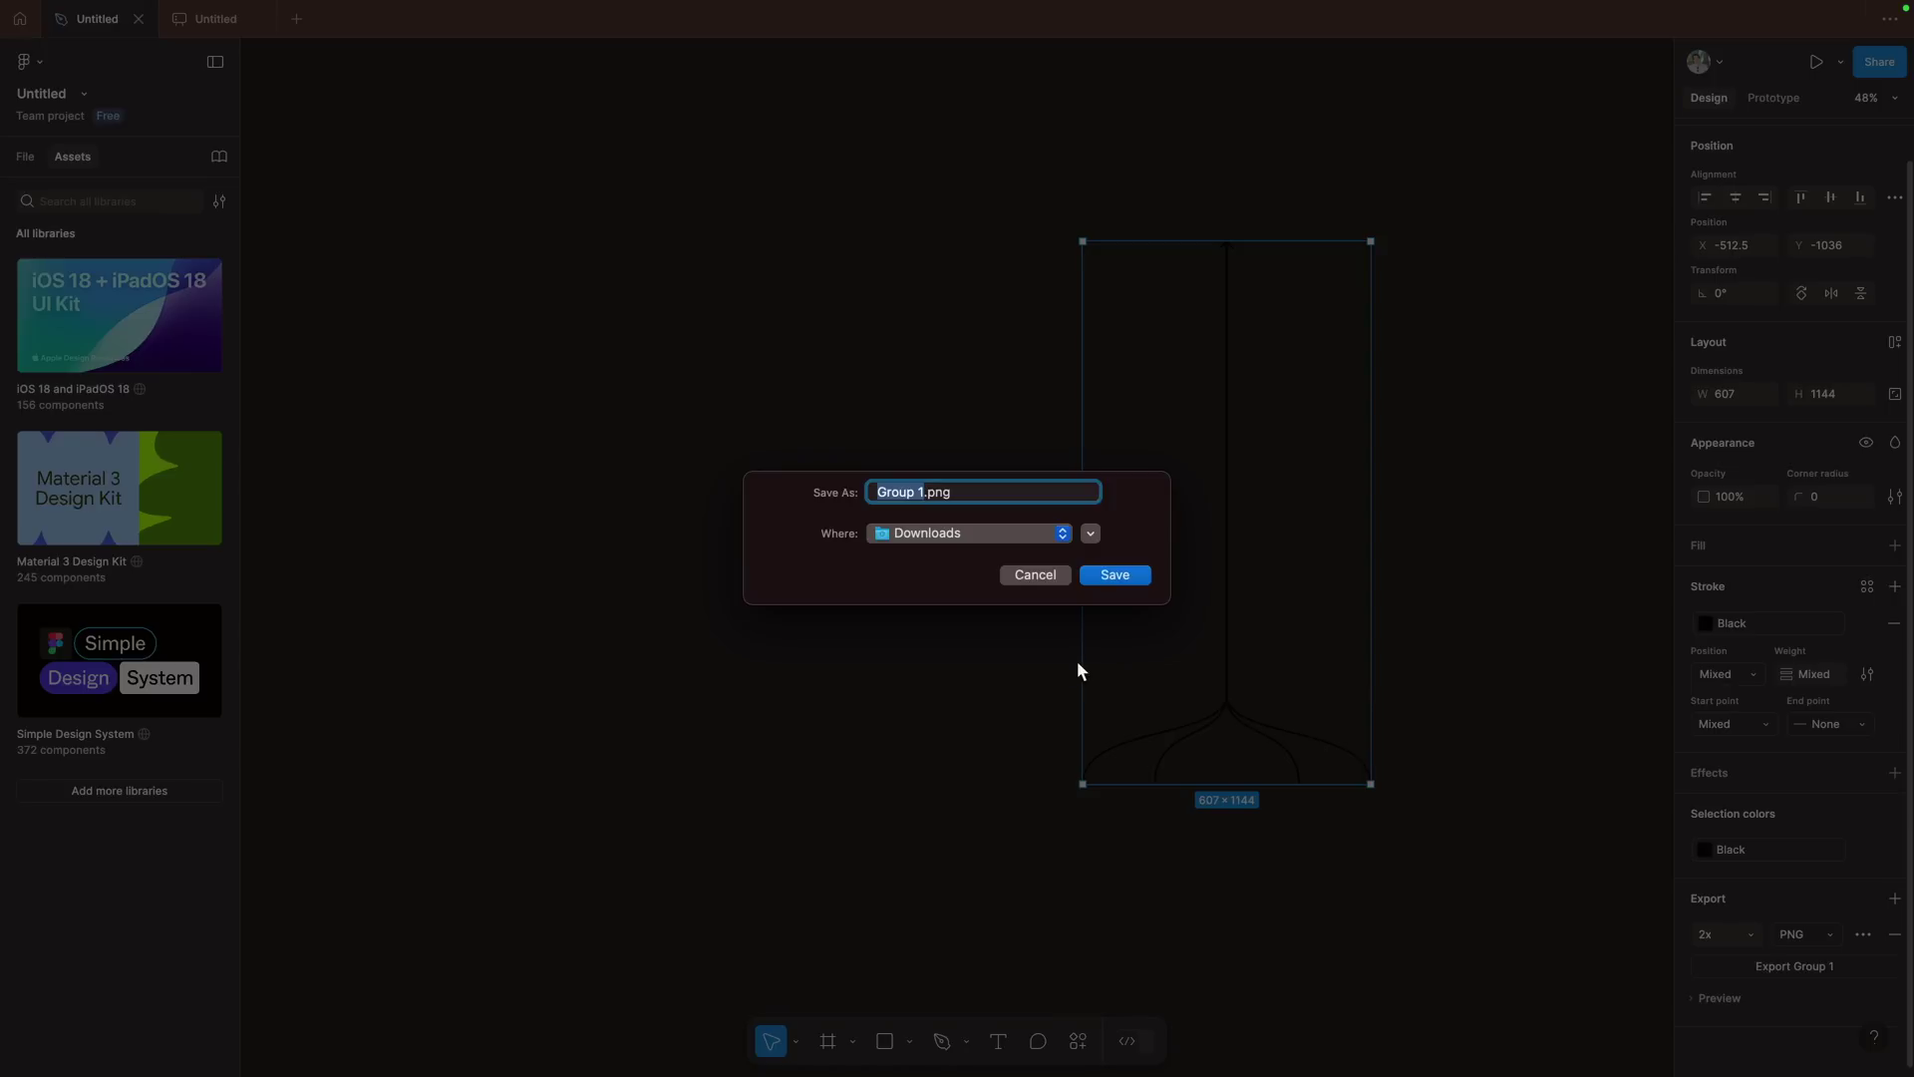
text(Arrows)
click(1114, 576)
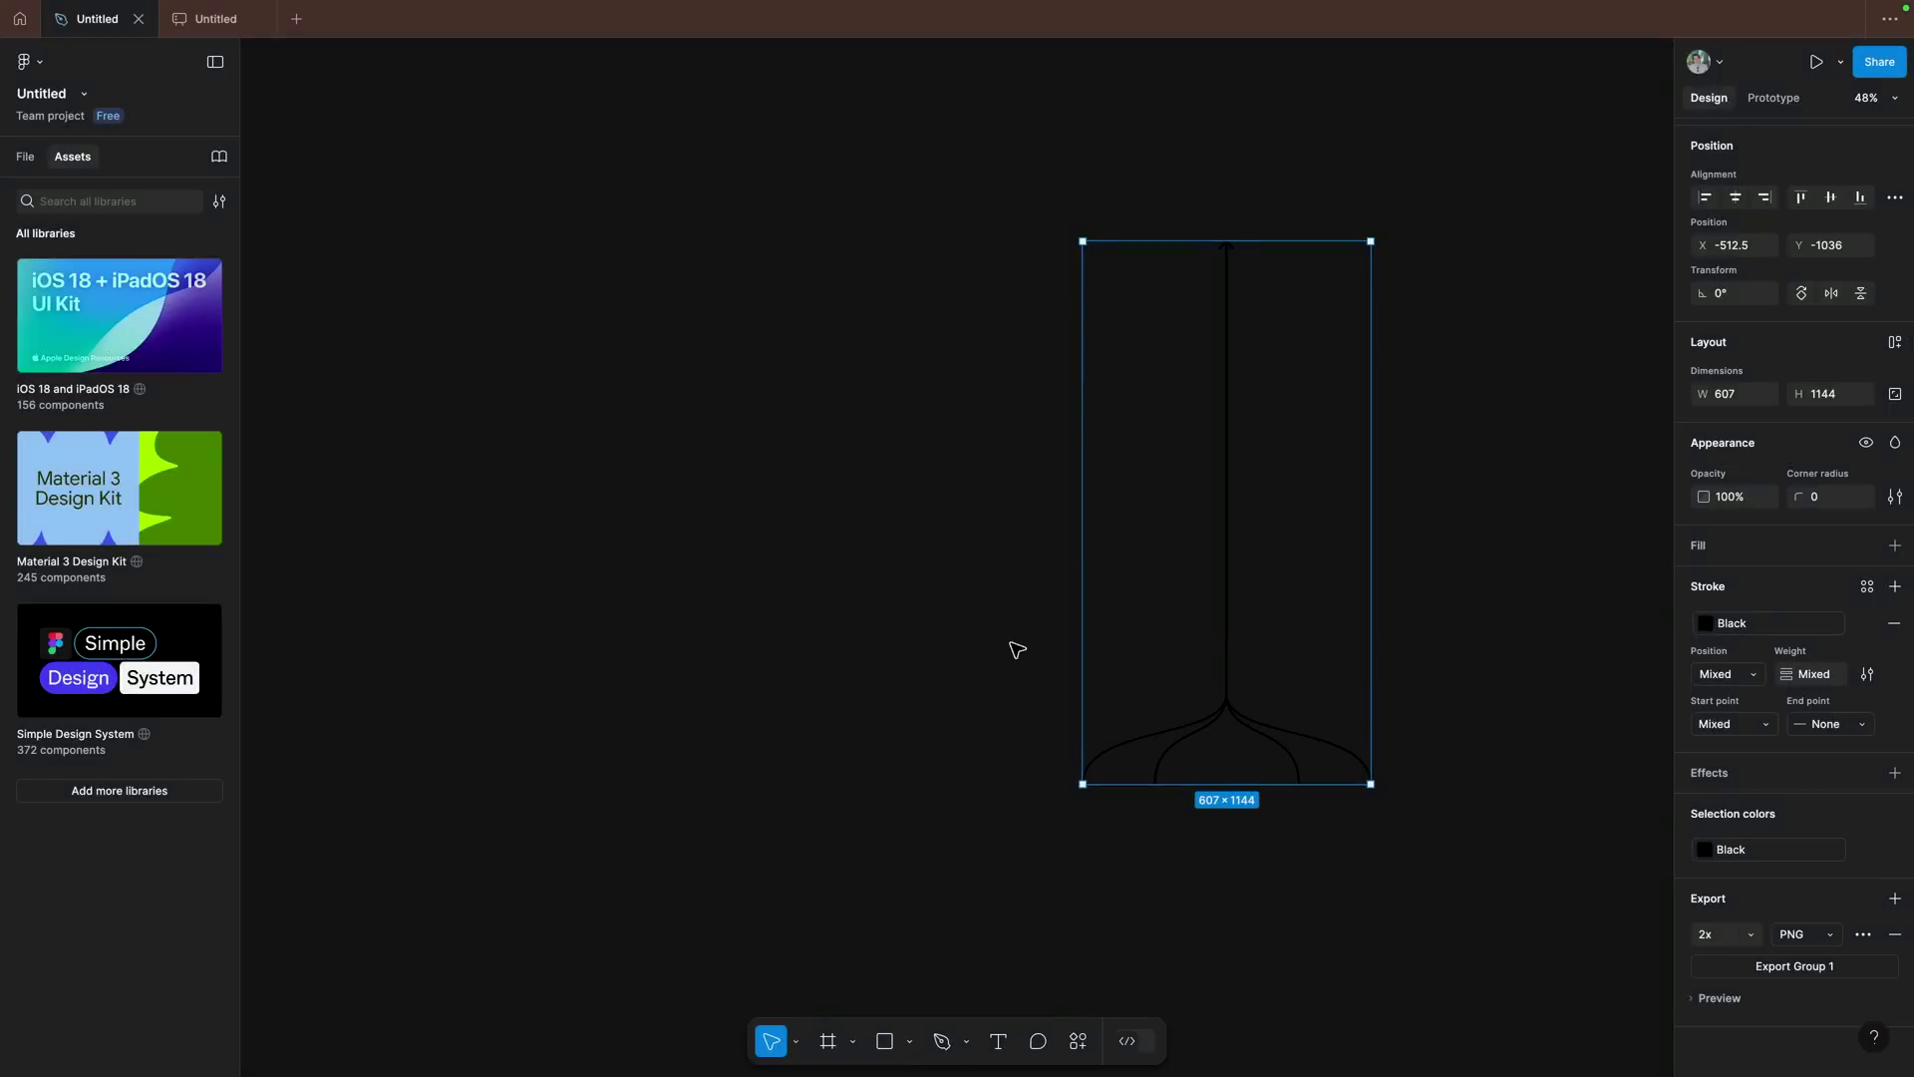
Step: Paste the Arrows image into PowerPoint, then position and enlarge it so its curves meet the four circles
key(ctrl+Right)
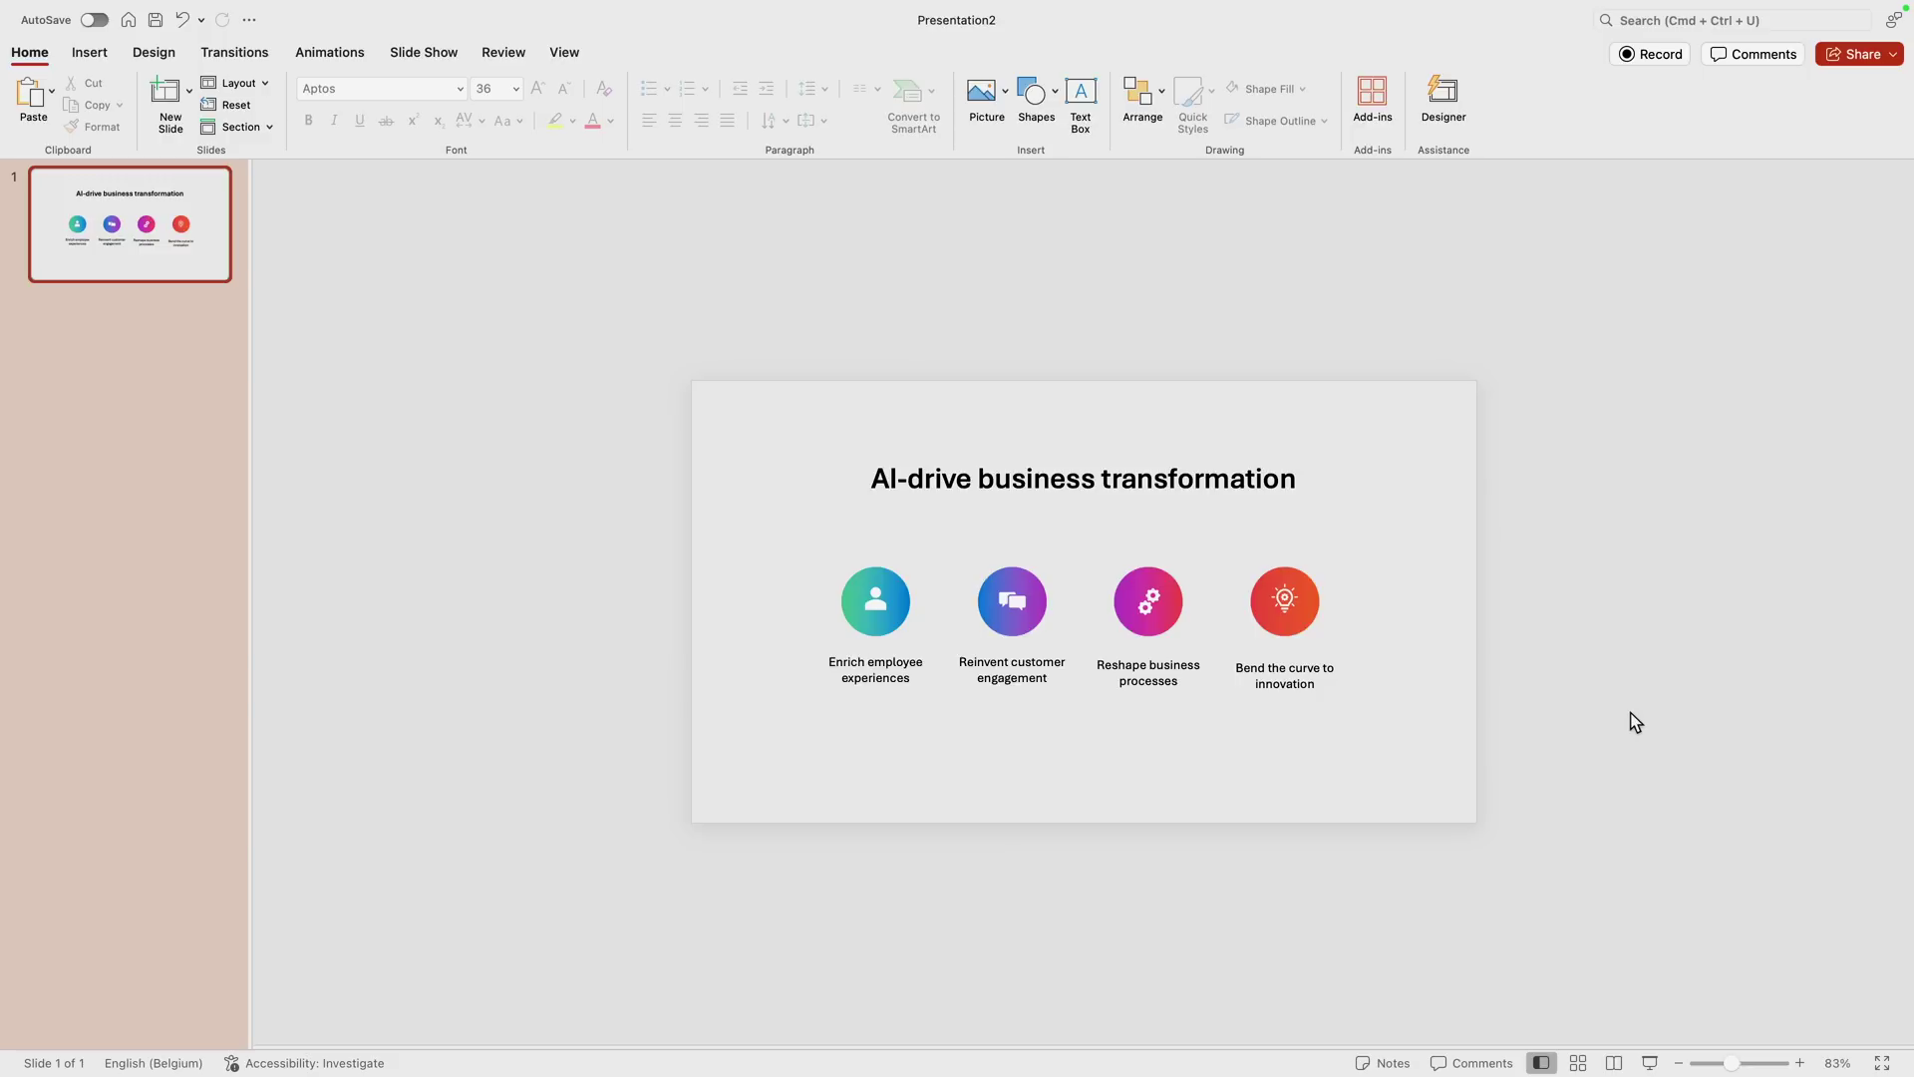
key(super+v)
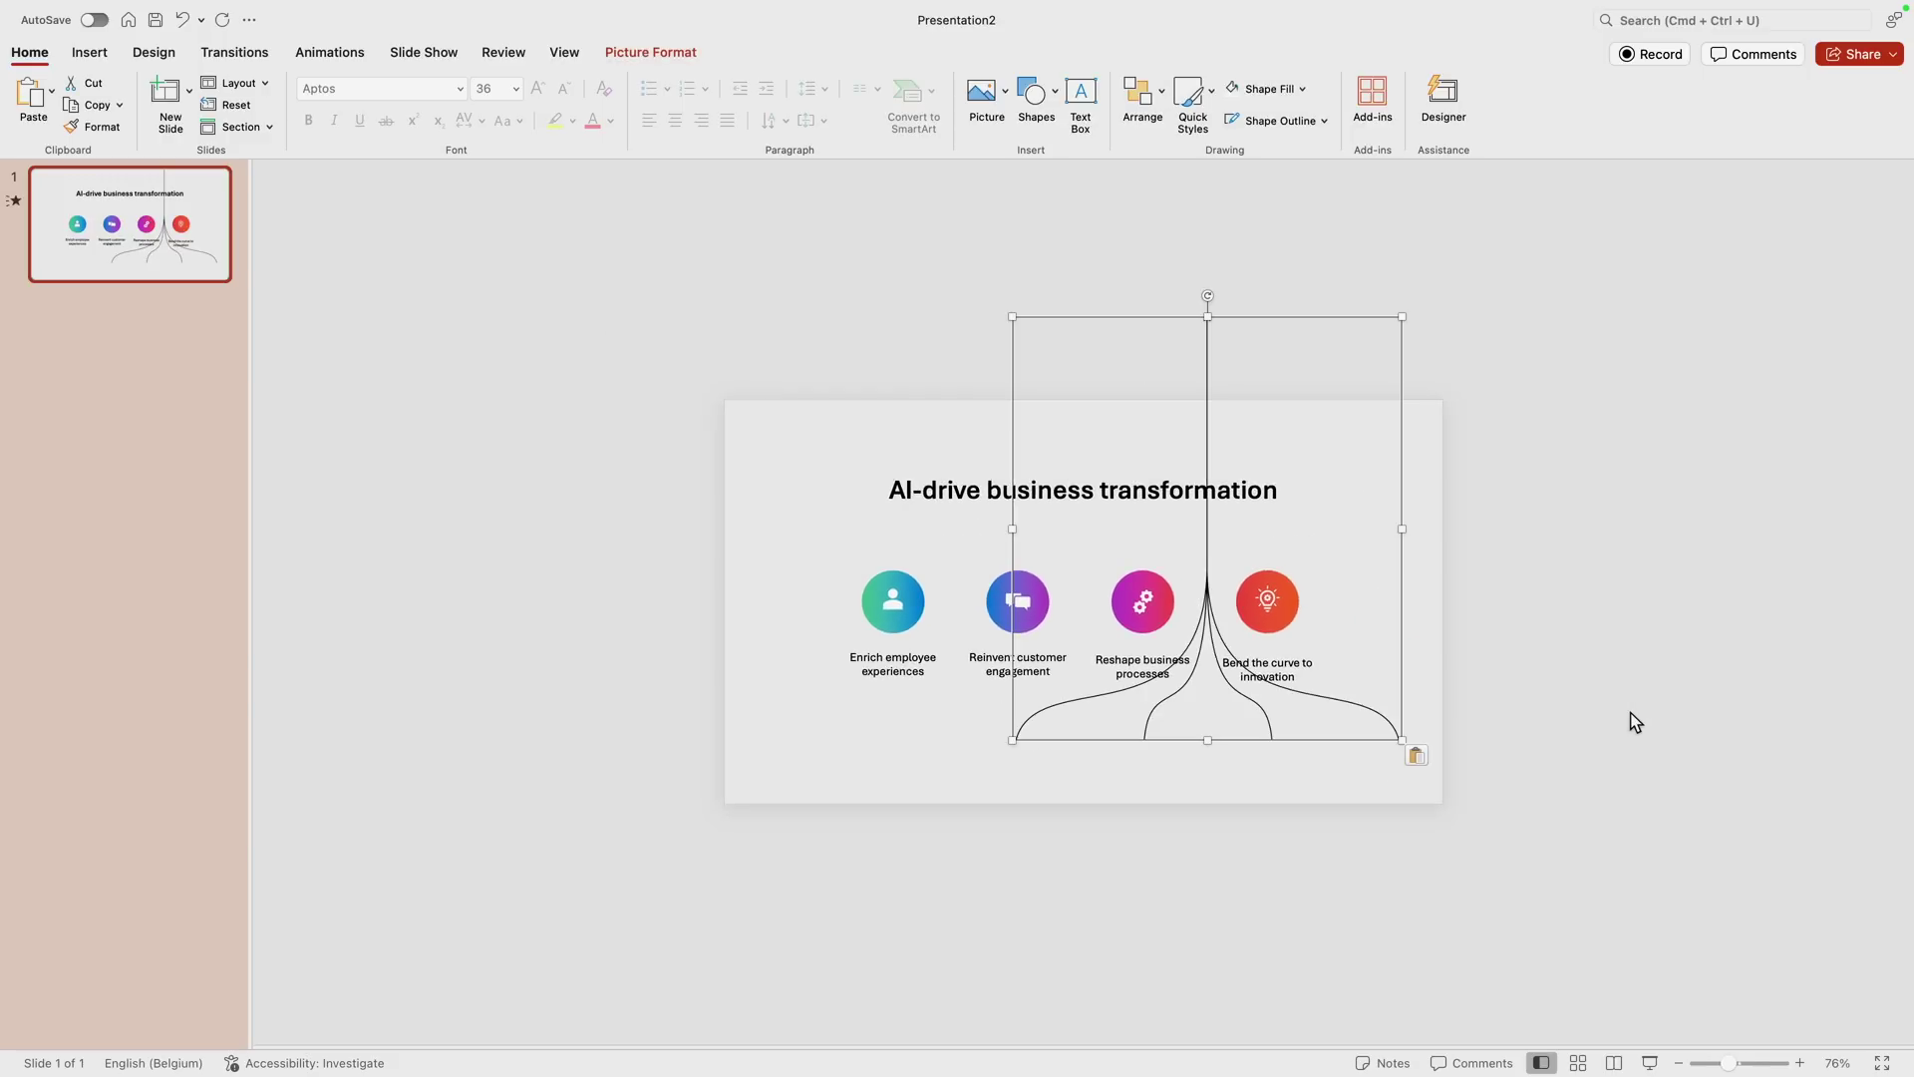
drag(1277, 735, 1568, 694)
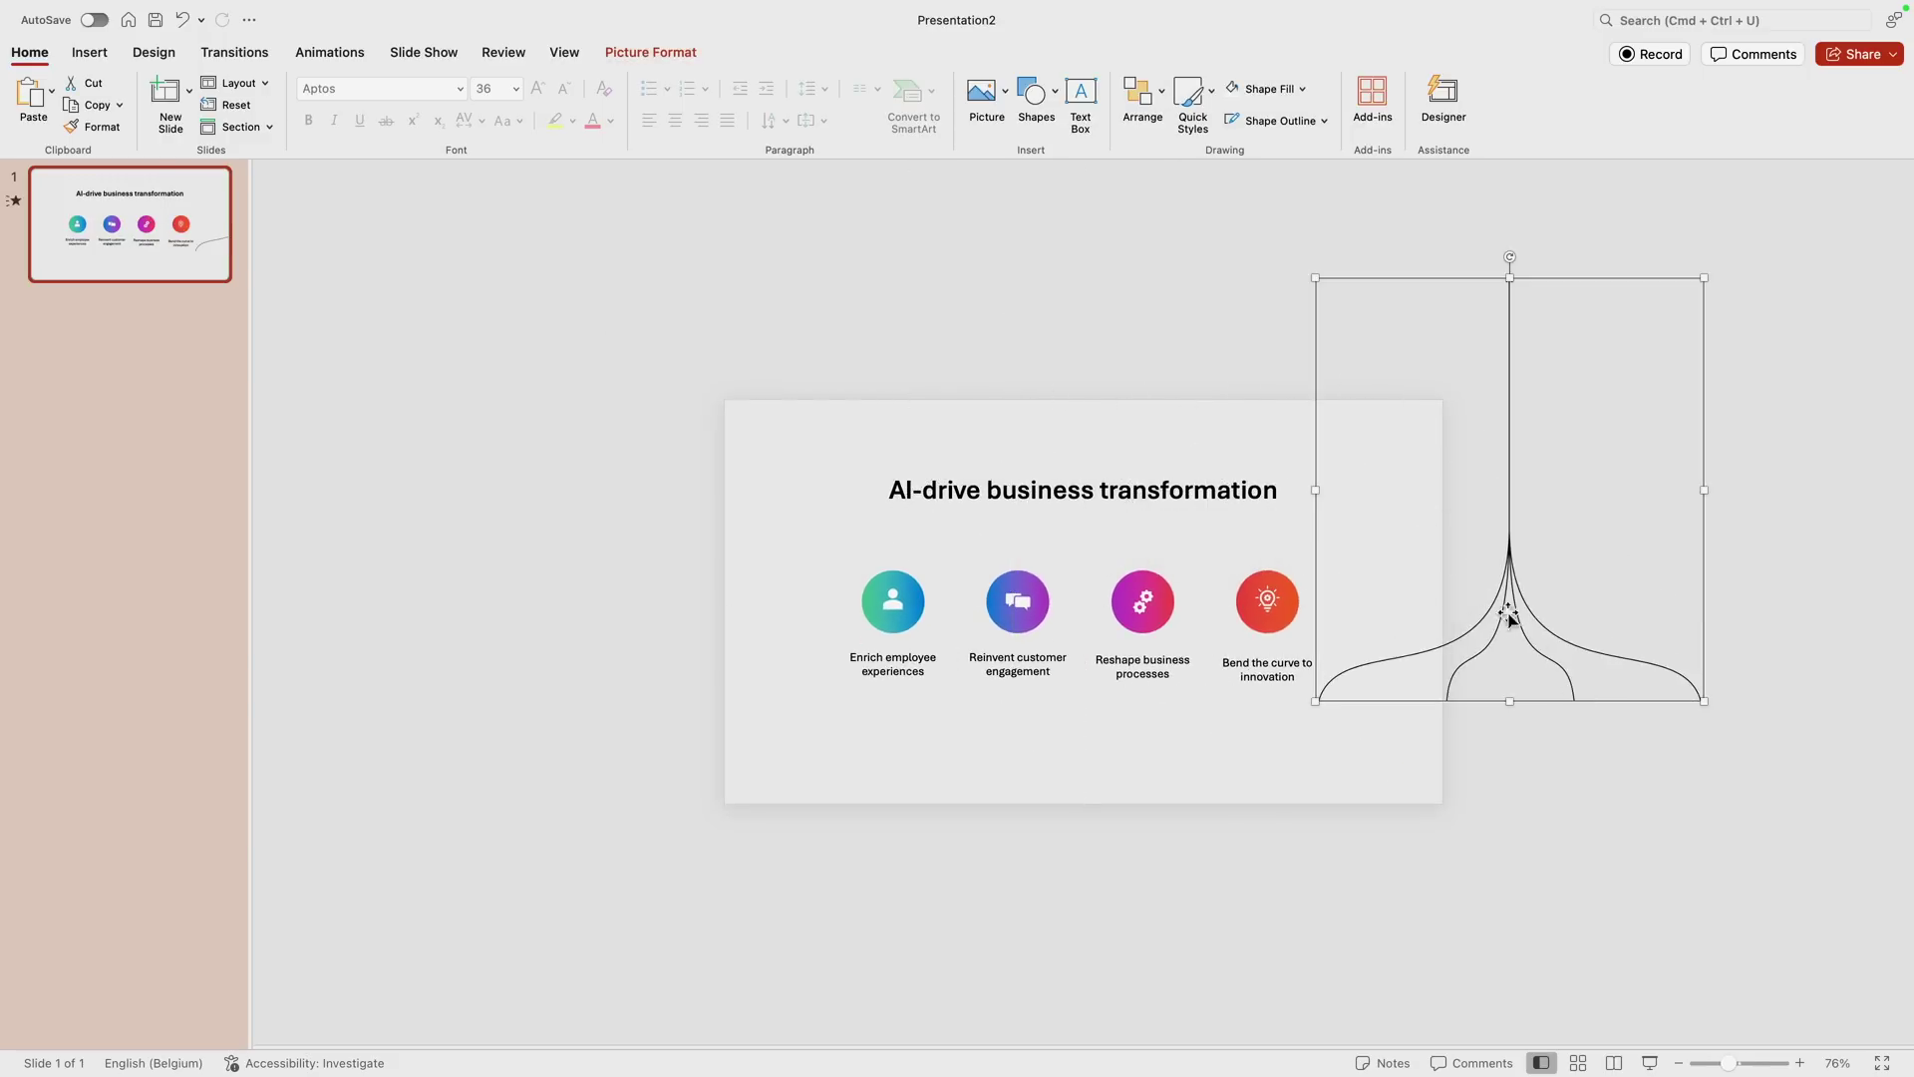
drag(1508, 618, 1122, 480)
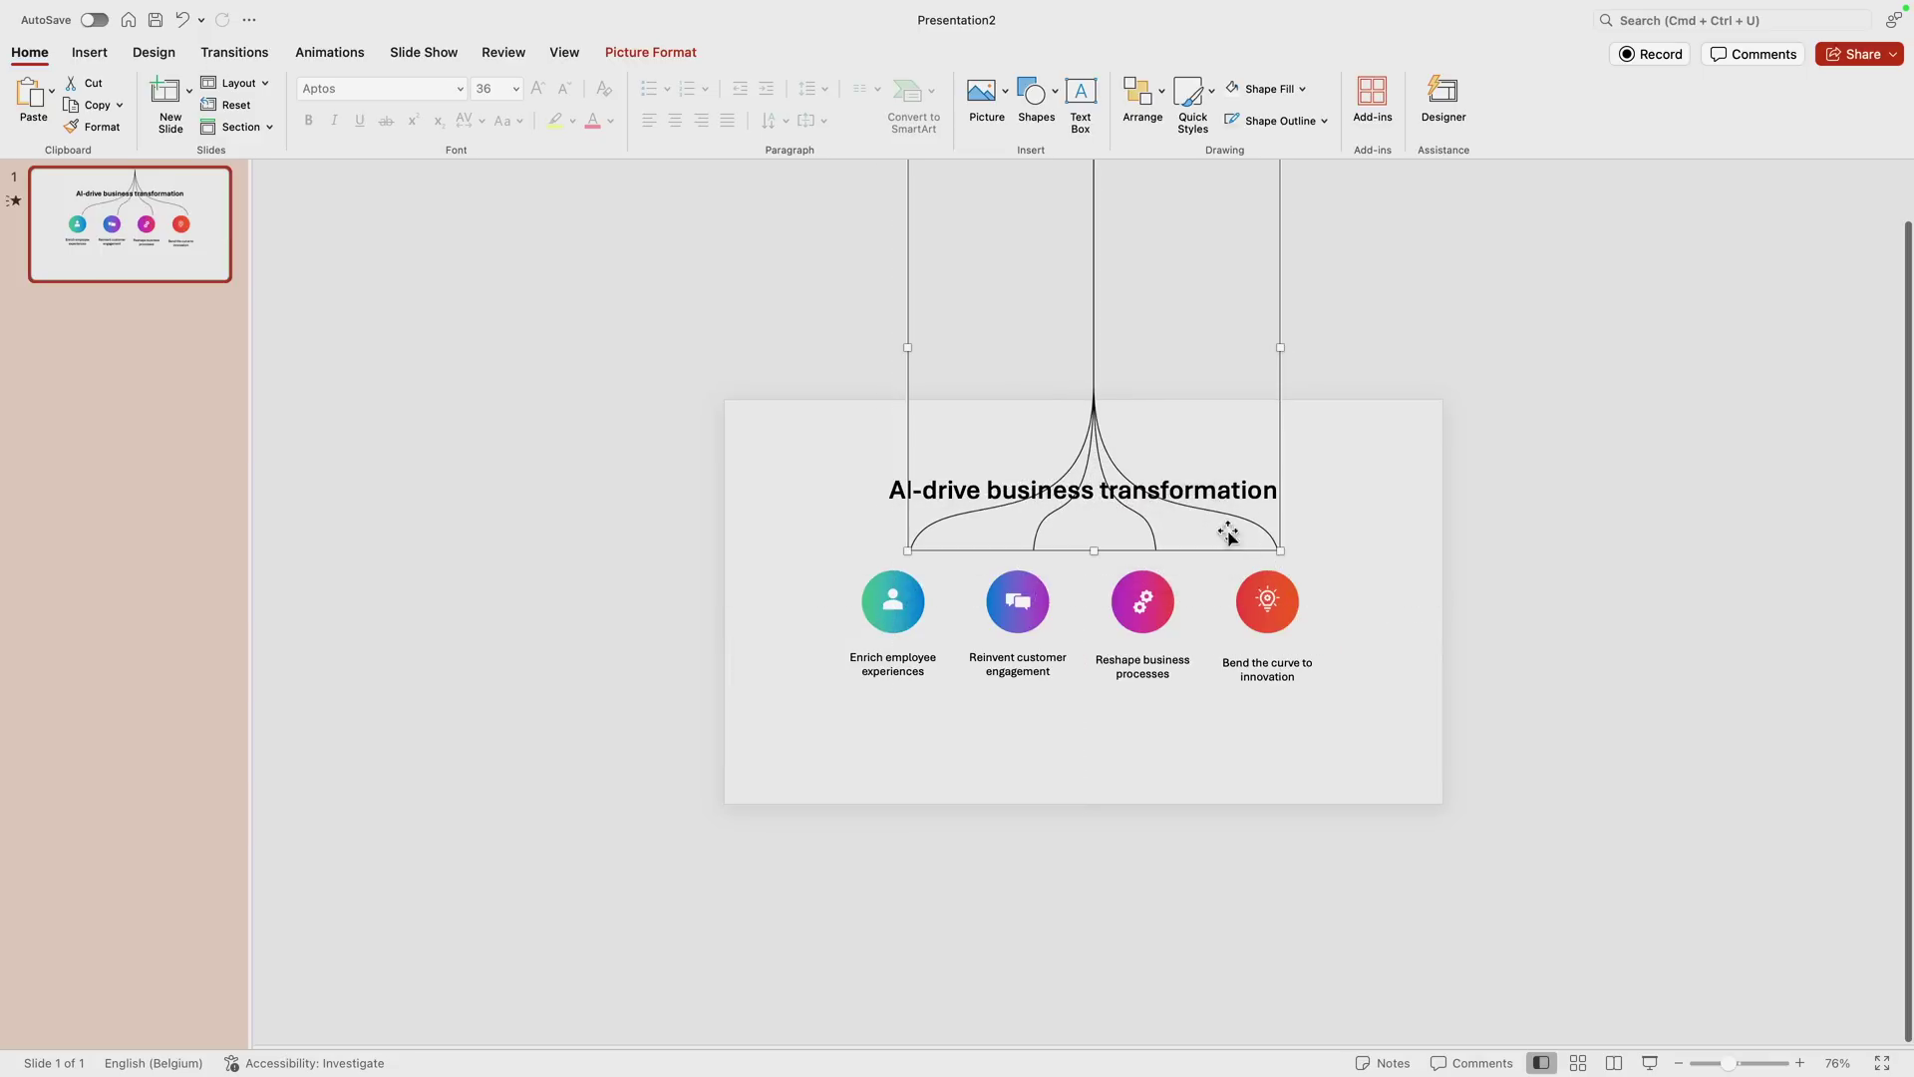
drag(1085, 413, 1071, 432)
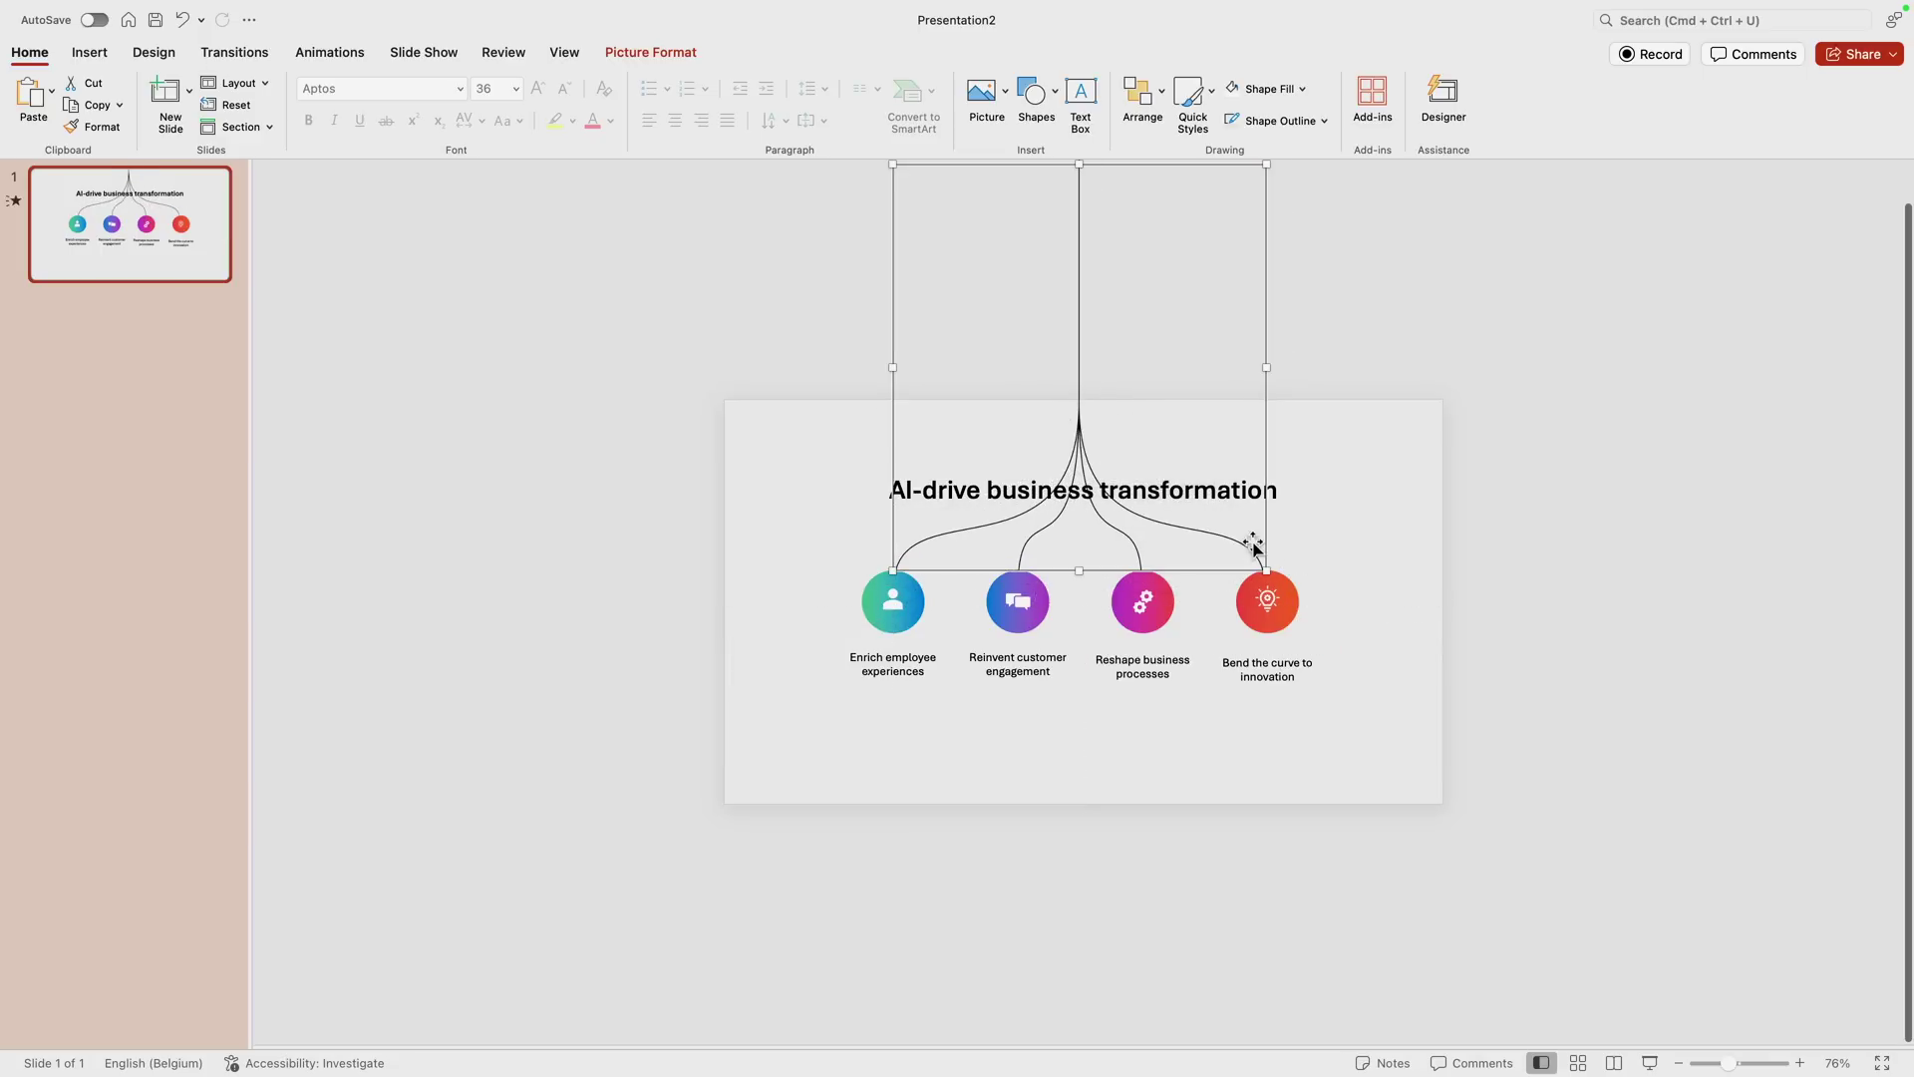
drag(1263, 566, 1268, 572)
drag(1074, 426, 1074, 425)
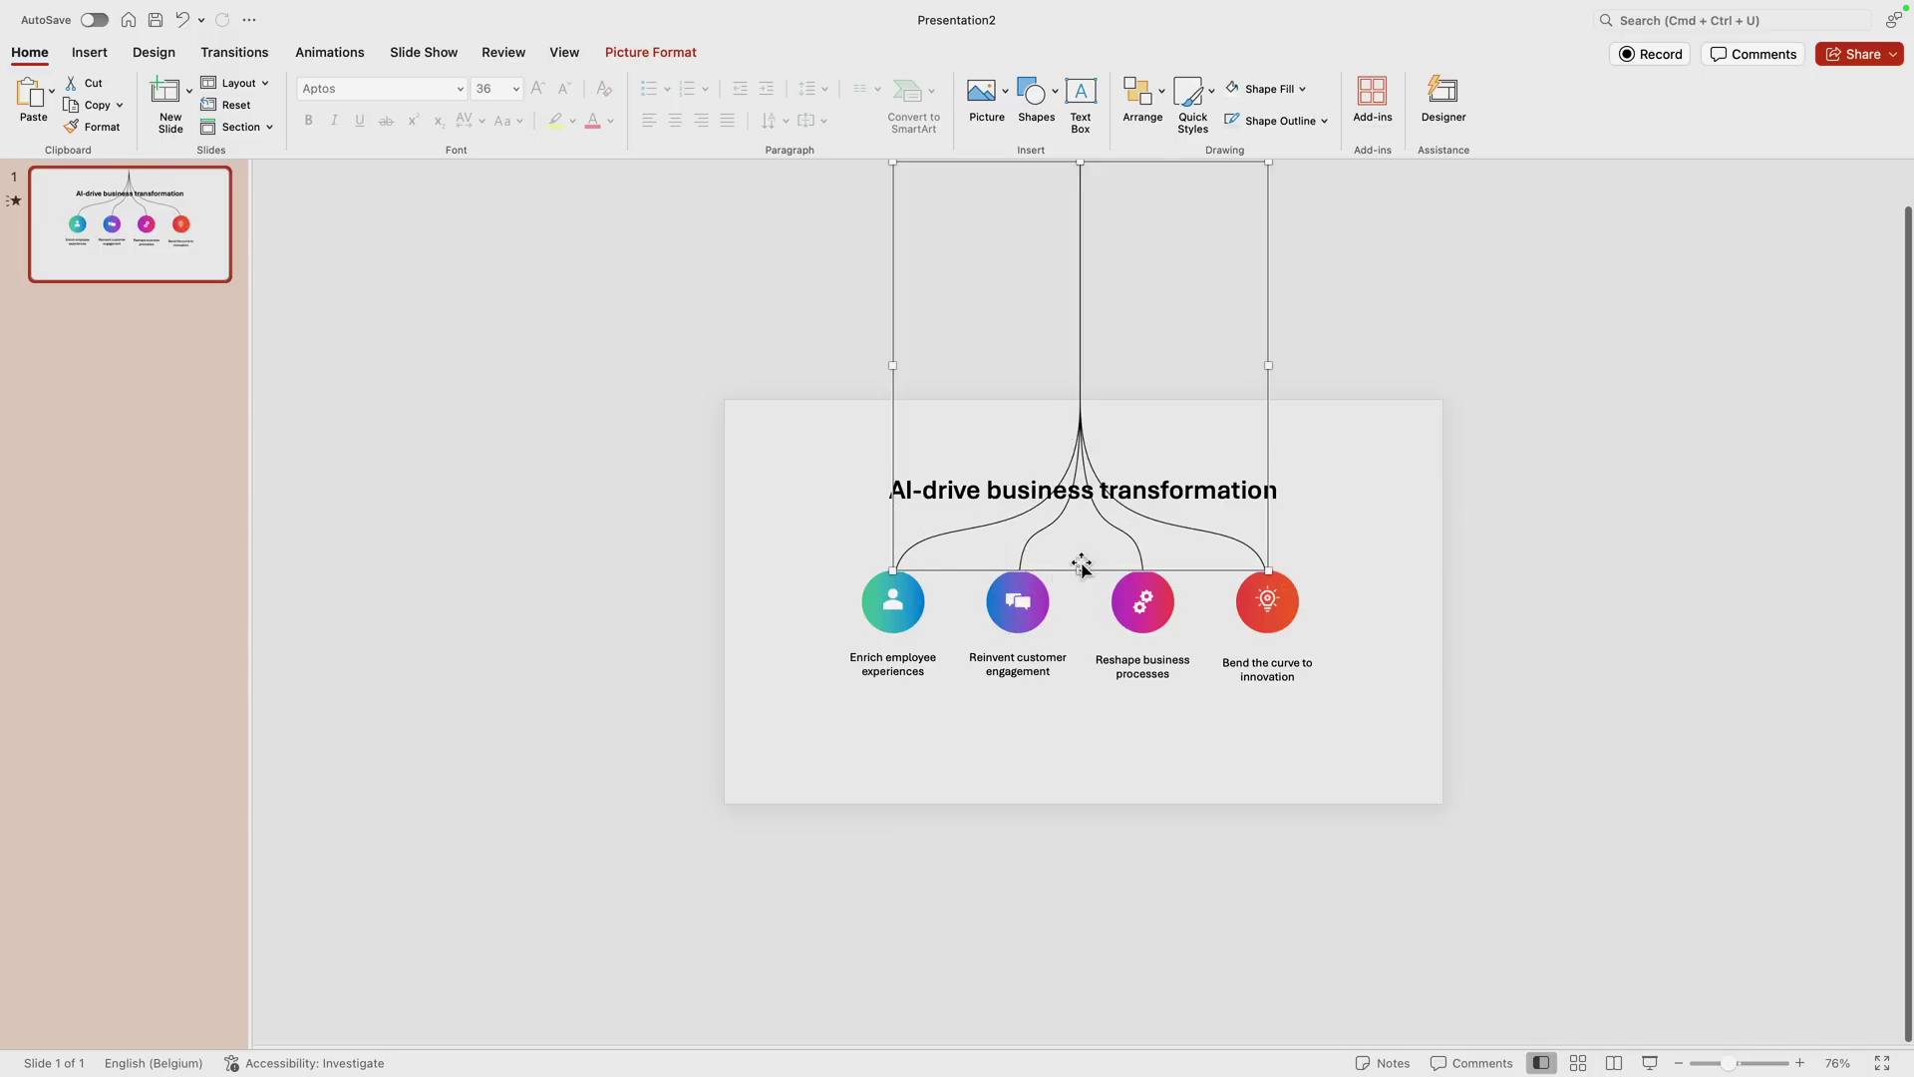
click(1463, 489)
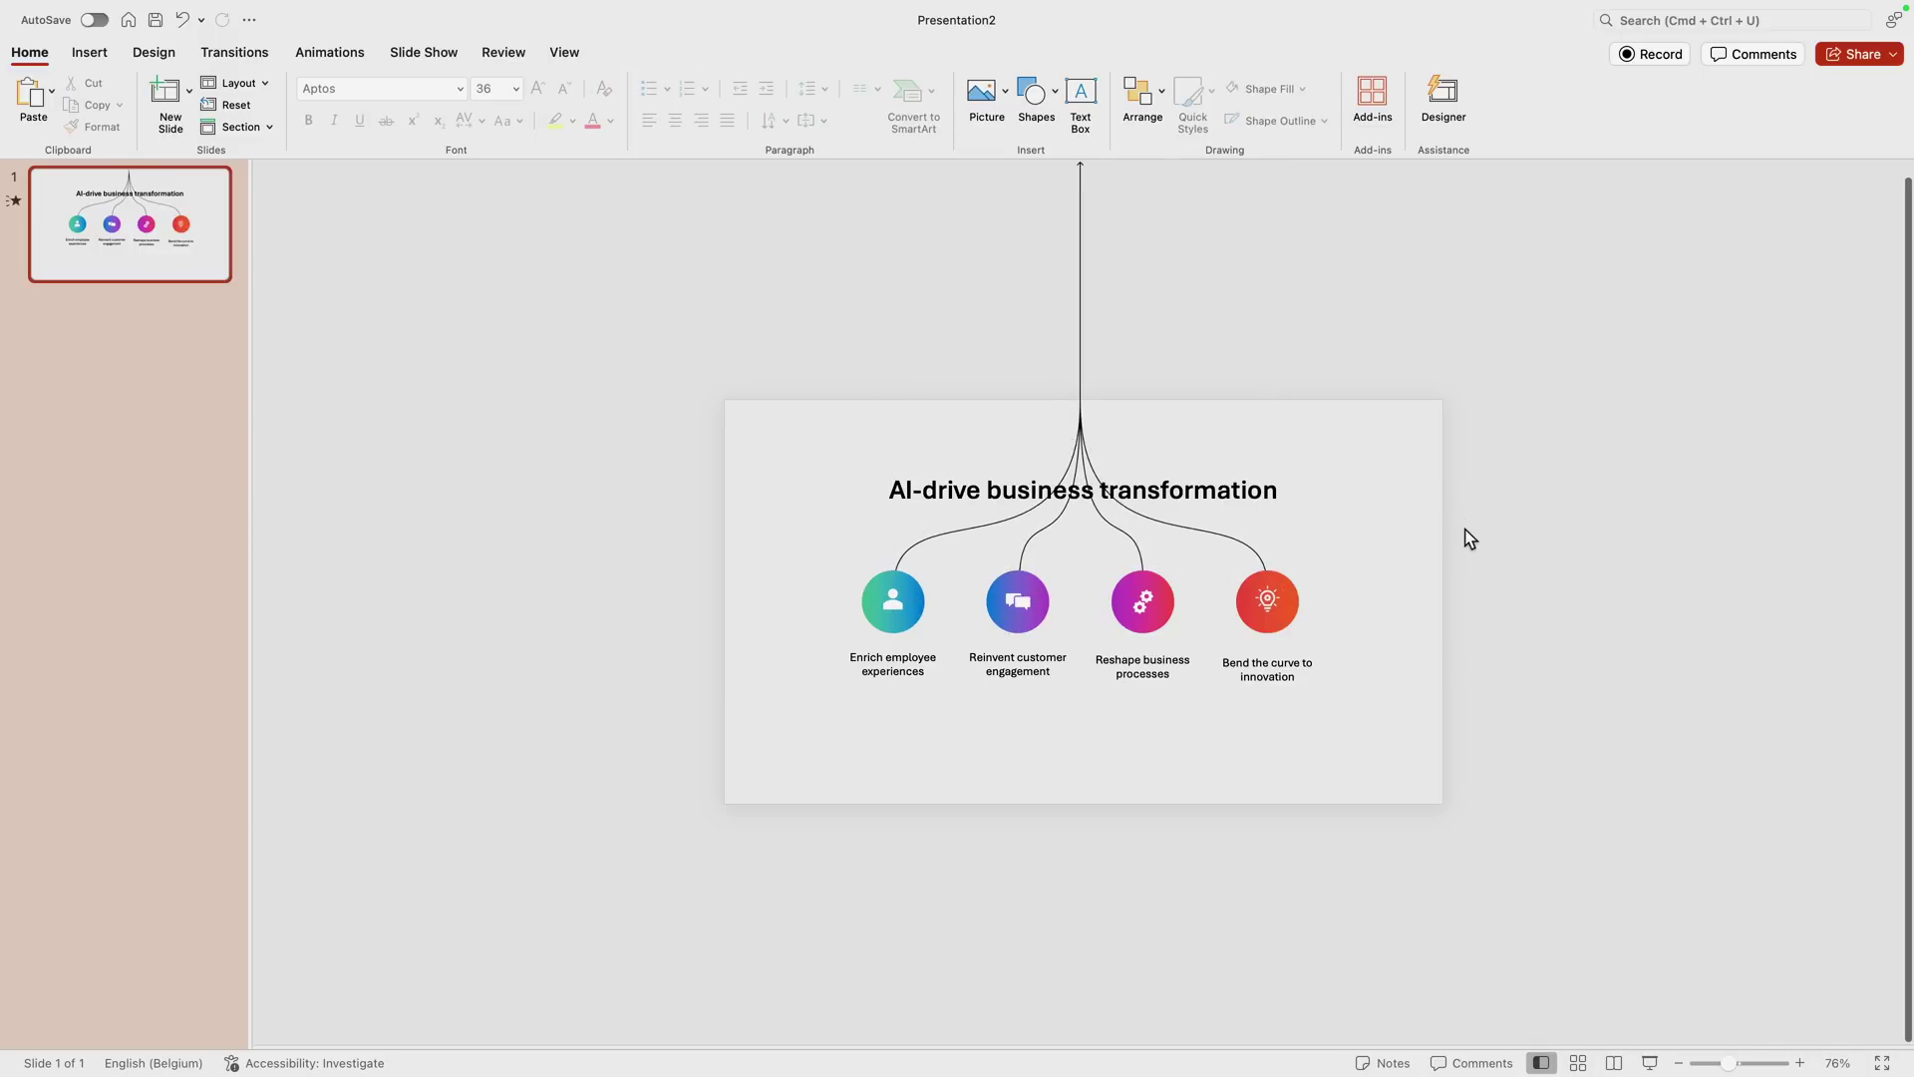
scroll(1470, 538, up, 1)
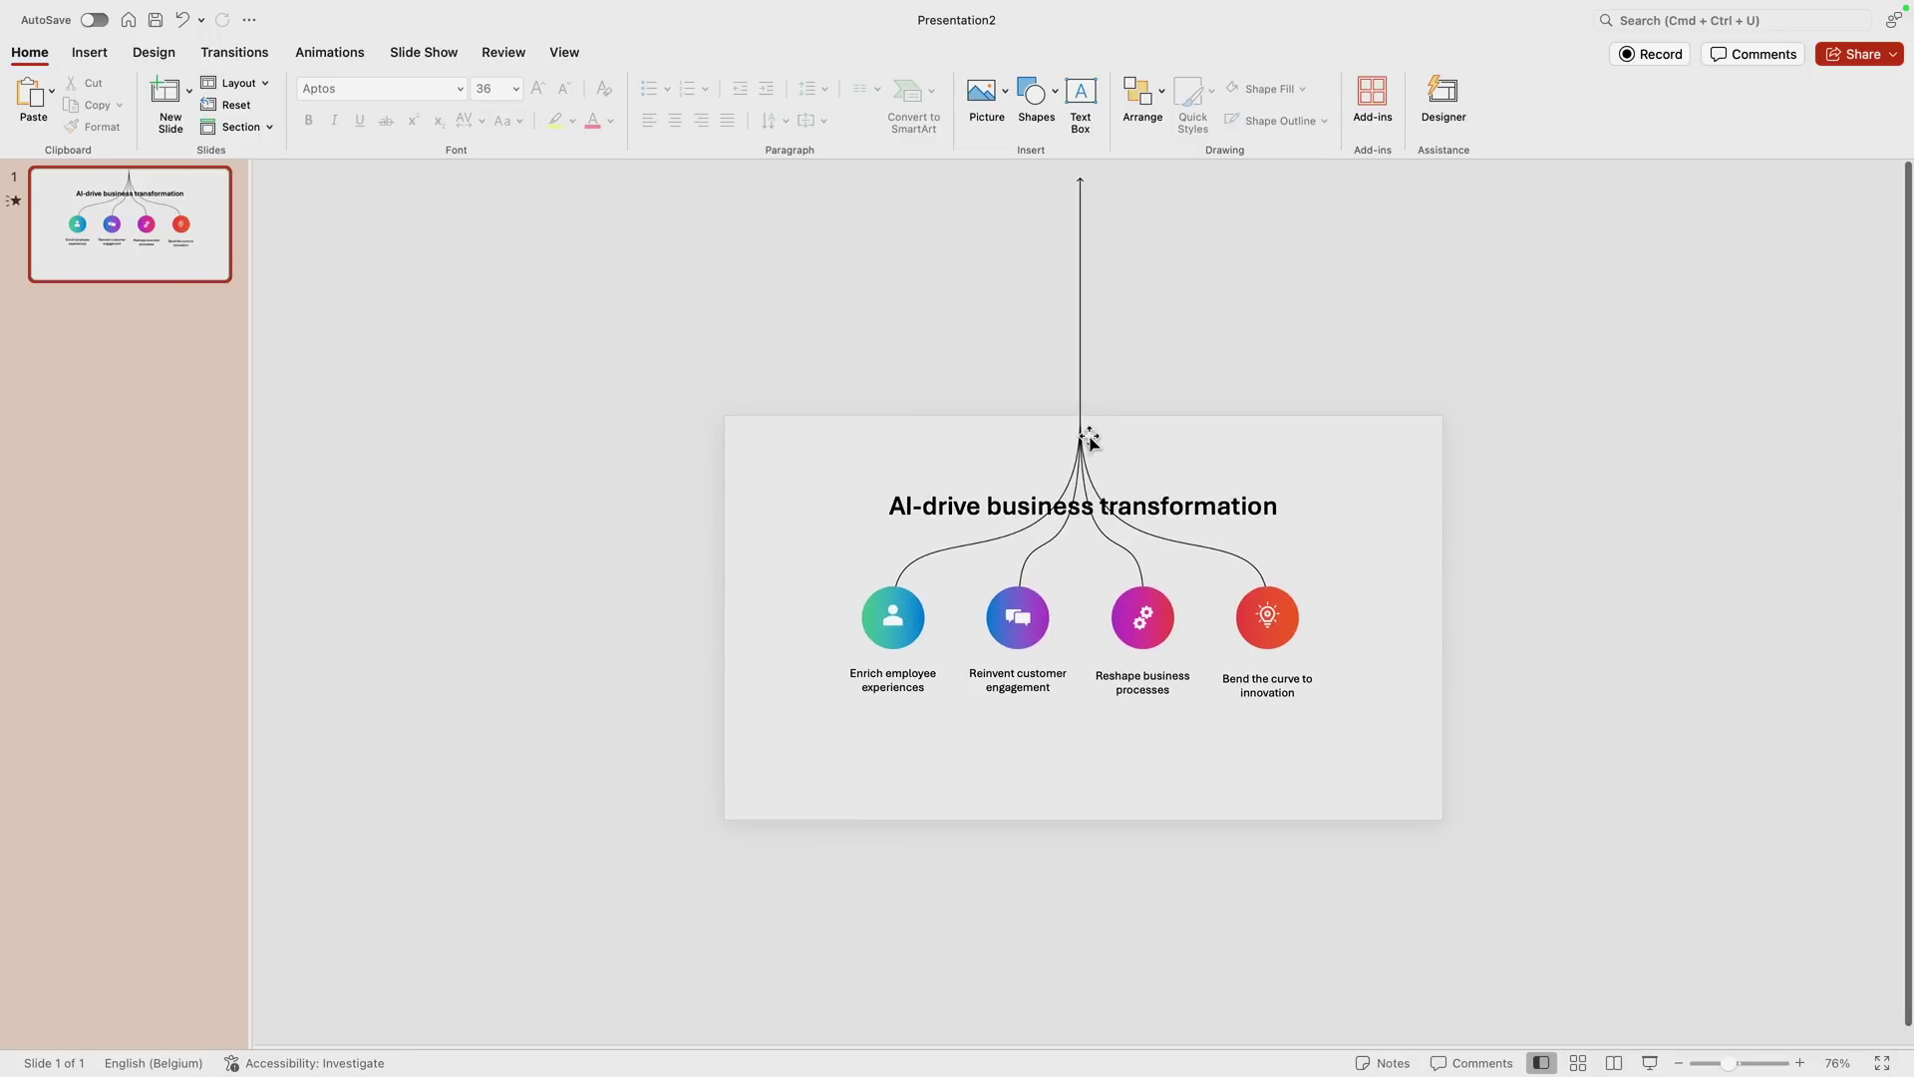
click(1089, 440)
click(1512, 521)
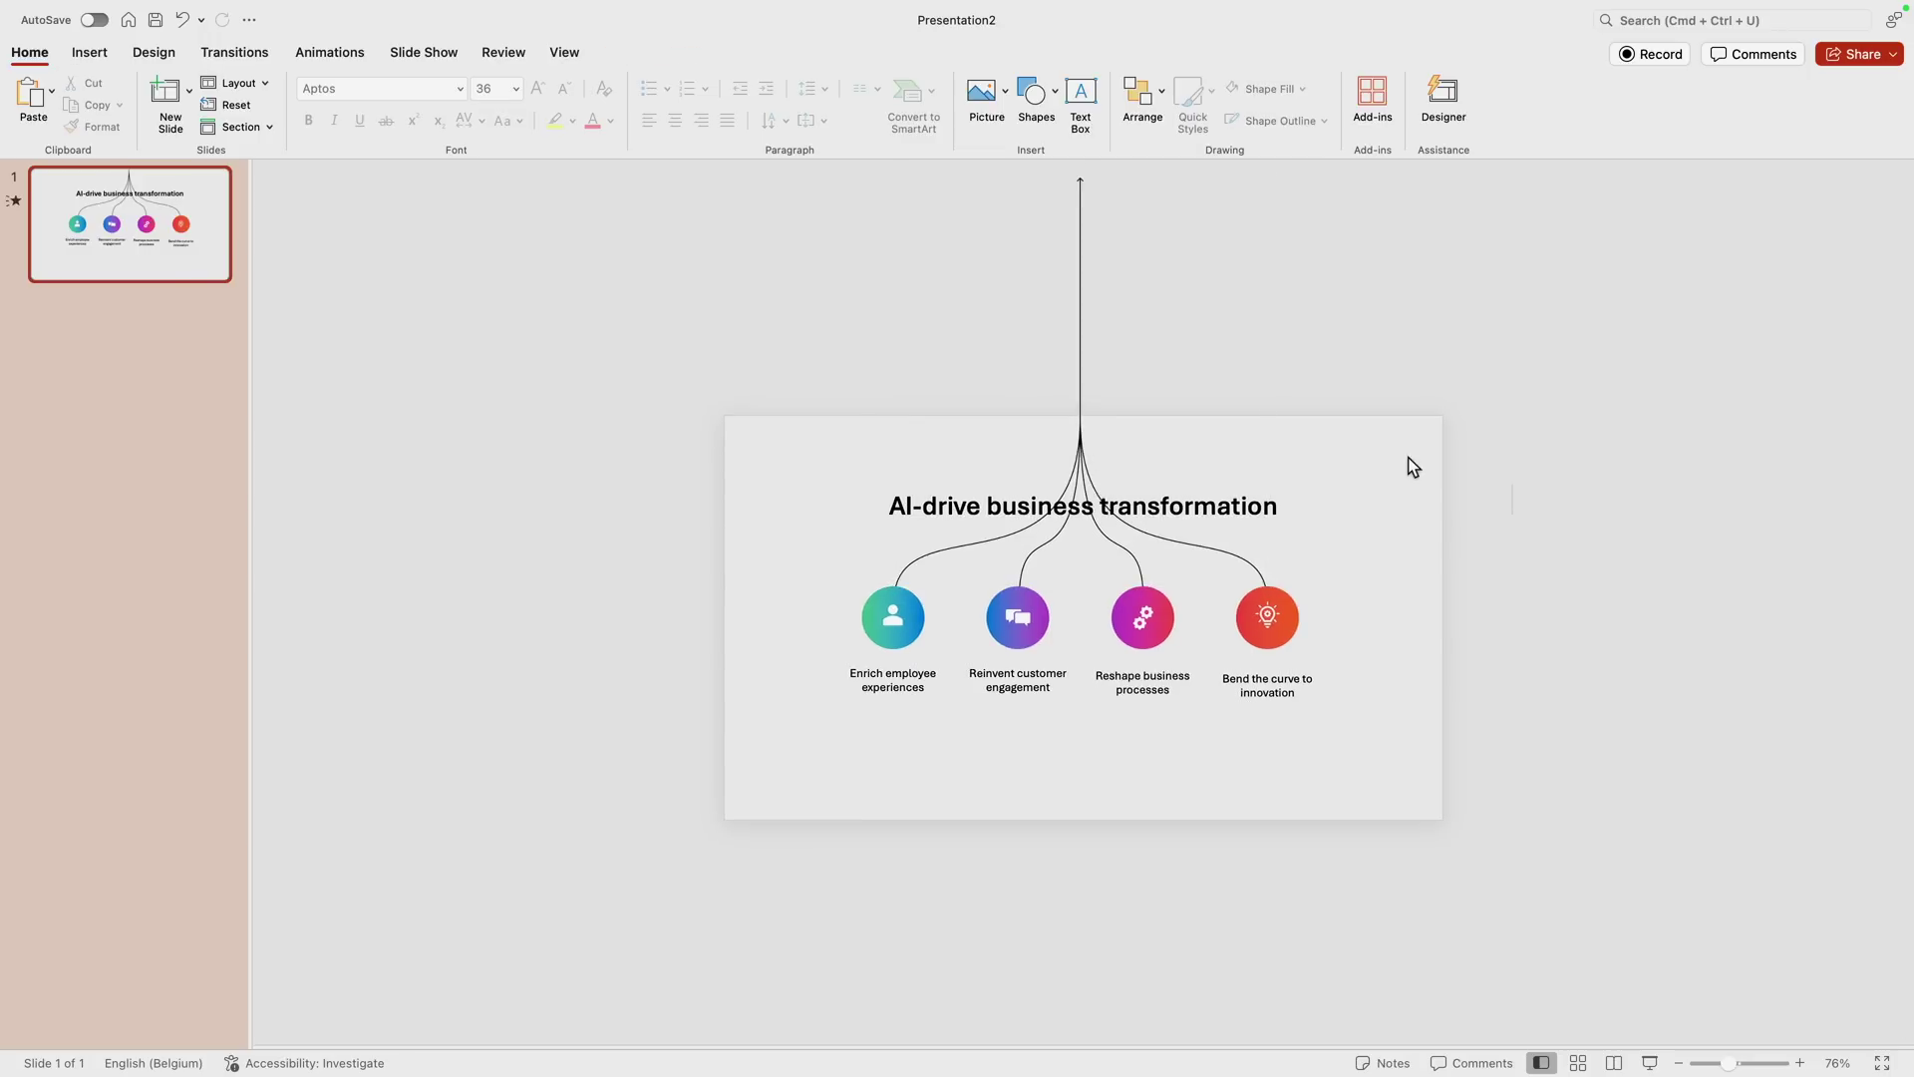
scroll(1153, 441, up, 5)
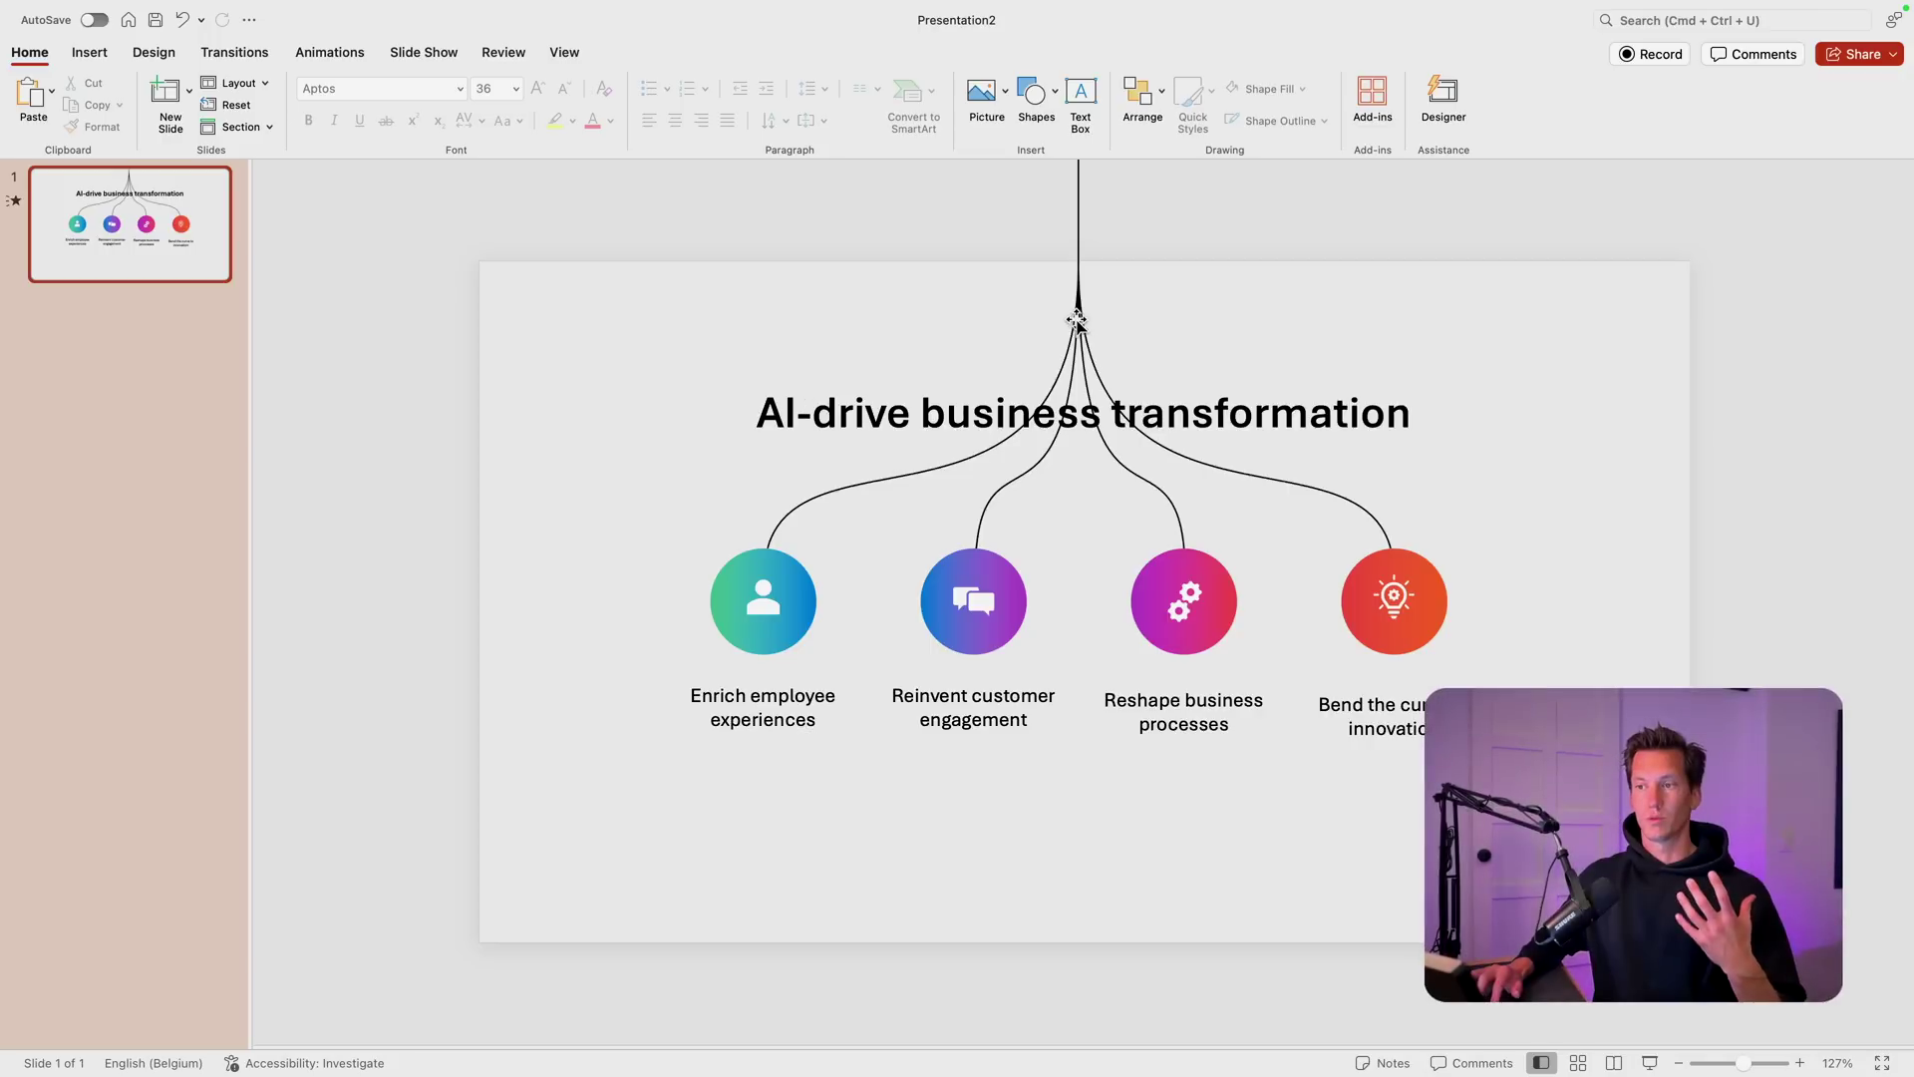
Step: Give the slide title a Fade exit animation
click(854, 426)
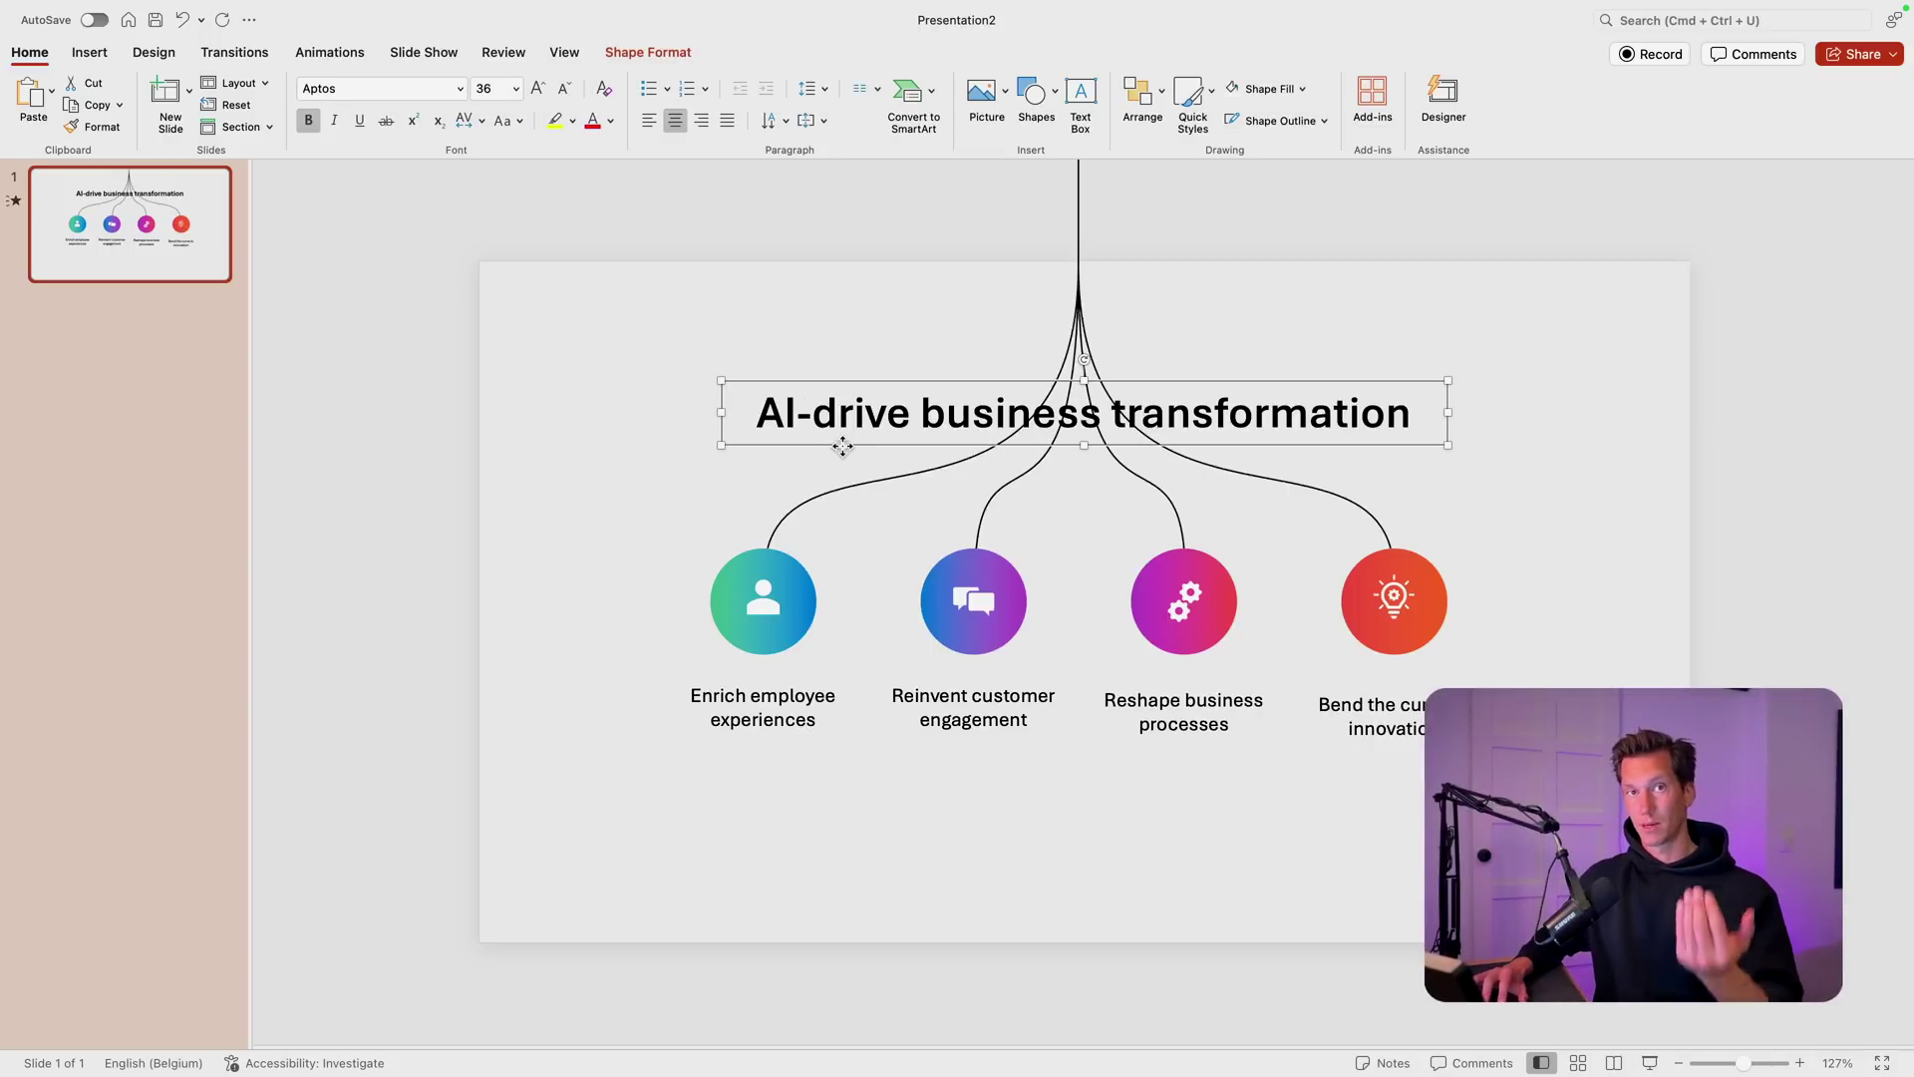
key(Escape)
click(329, 53)
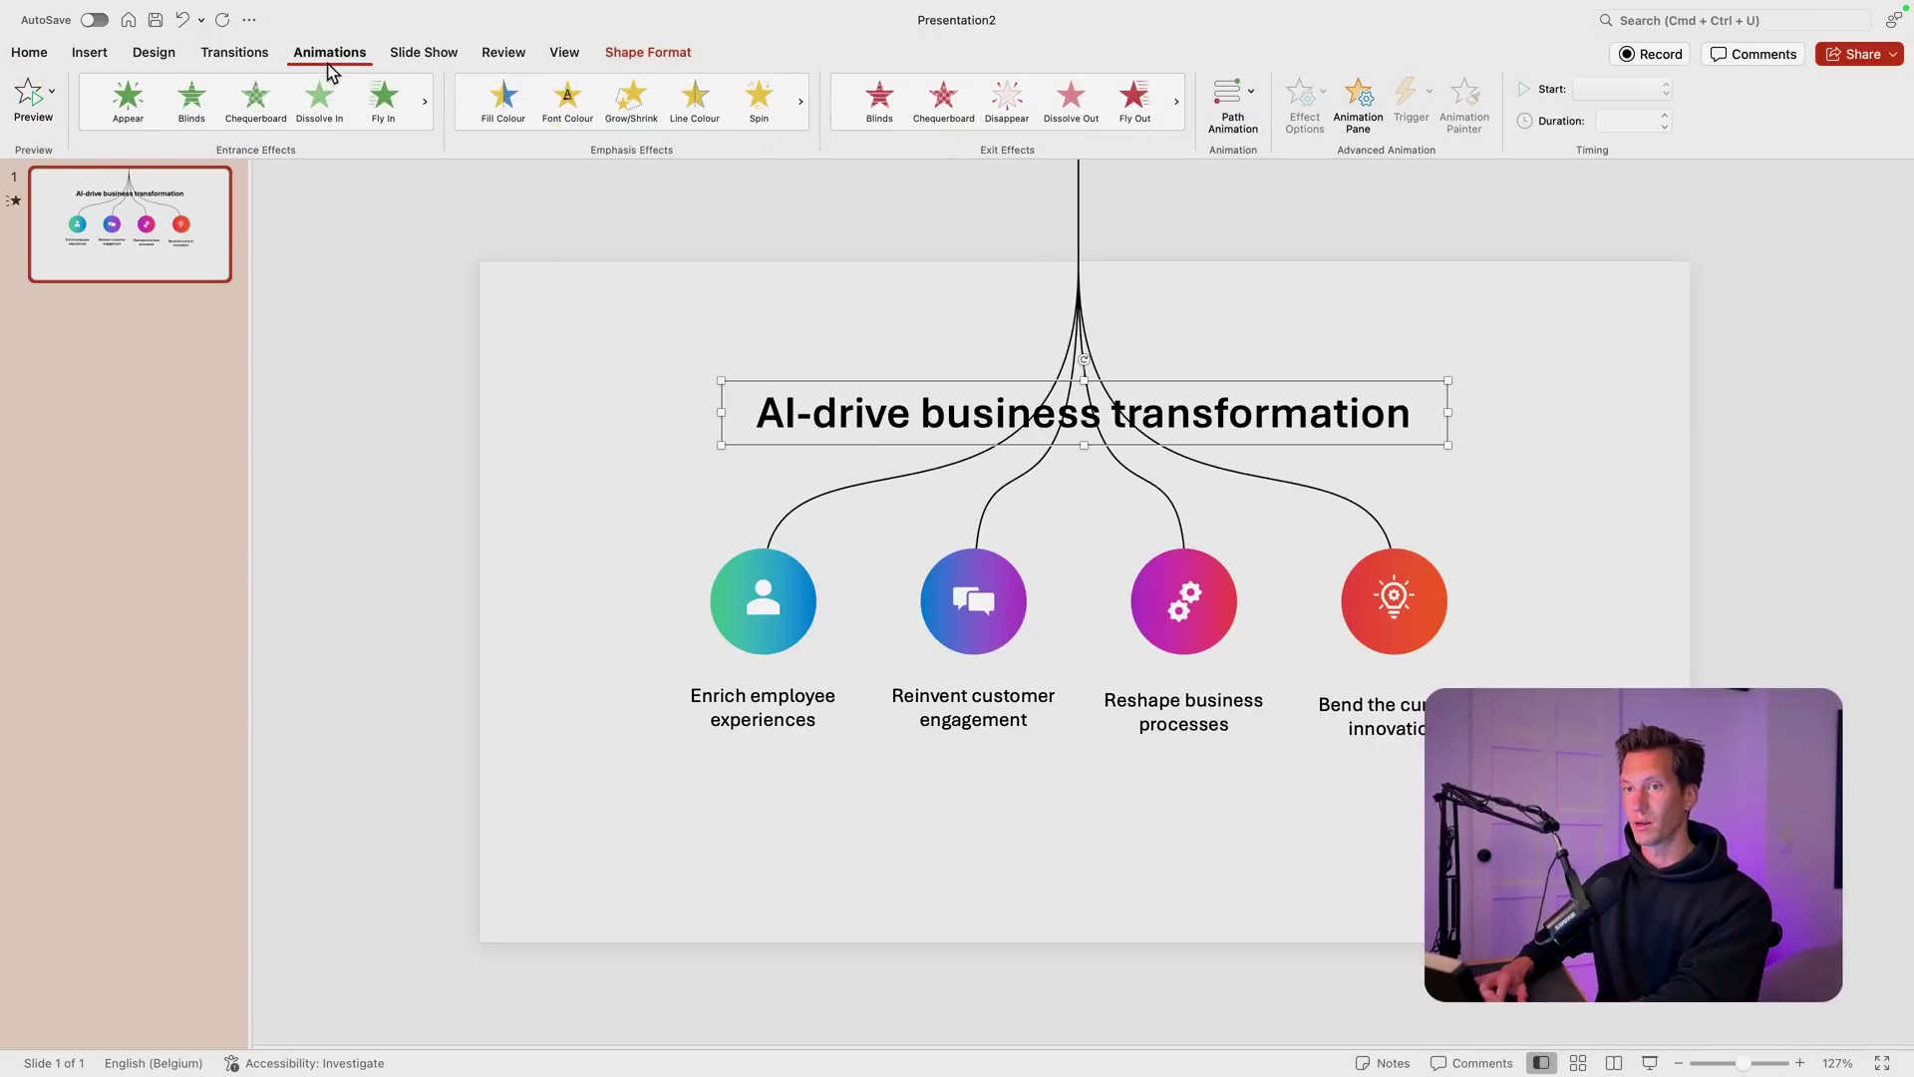
click(1007, 136)
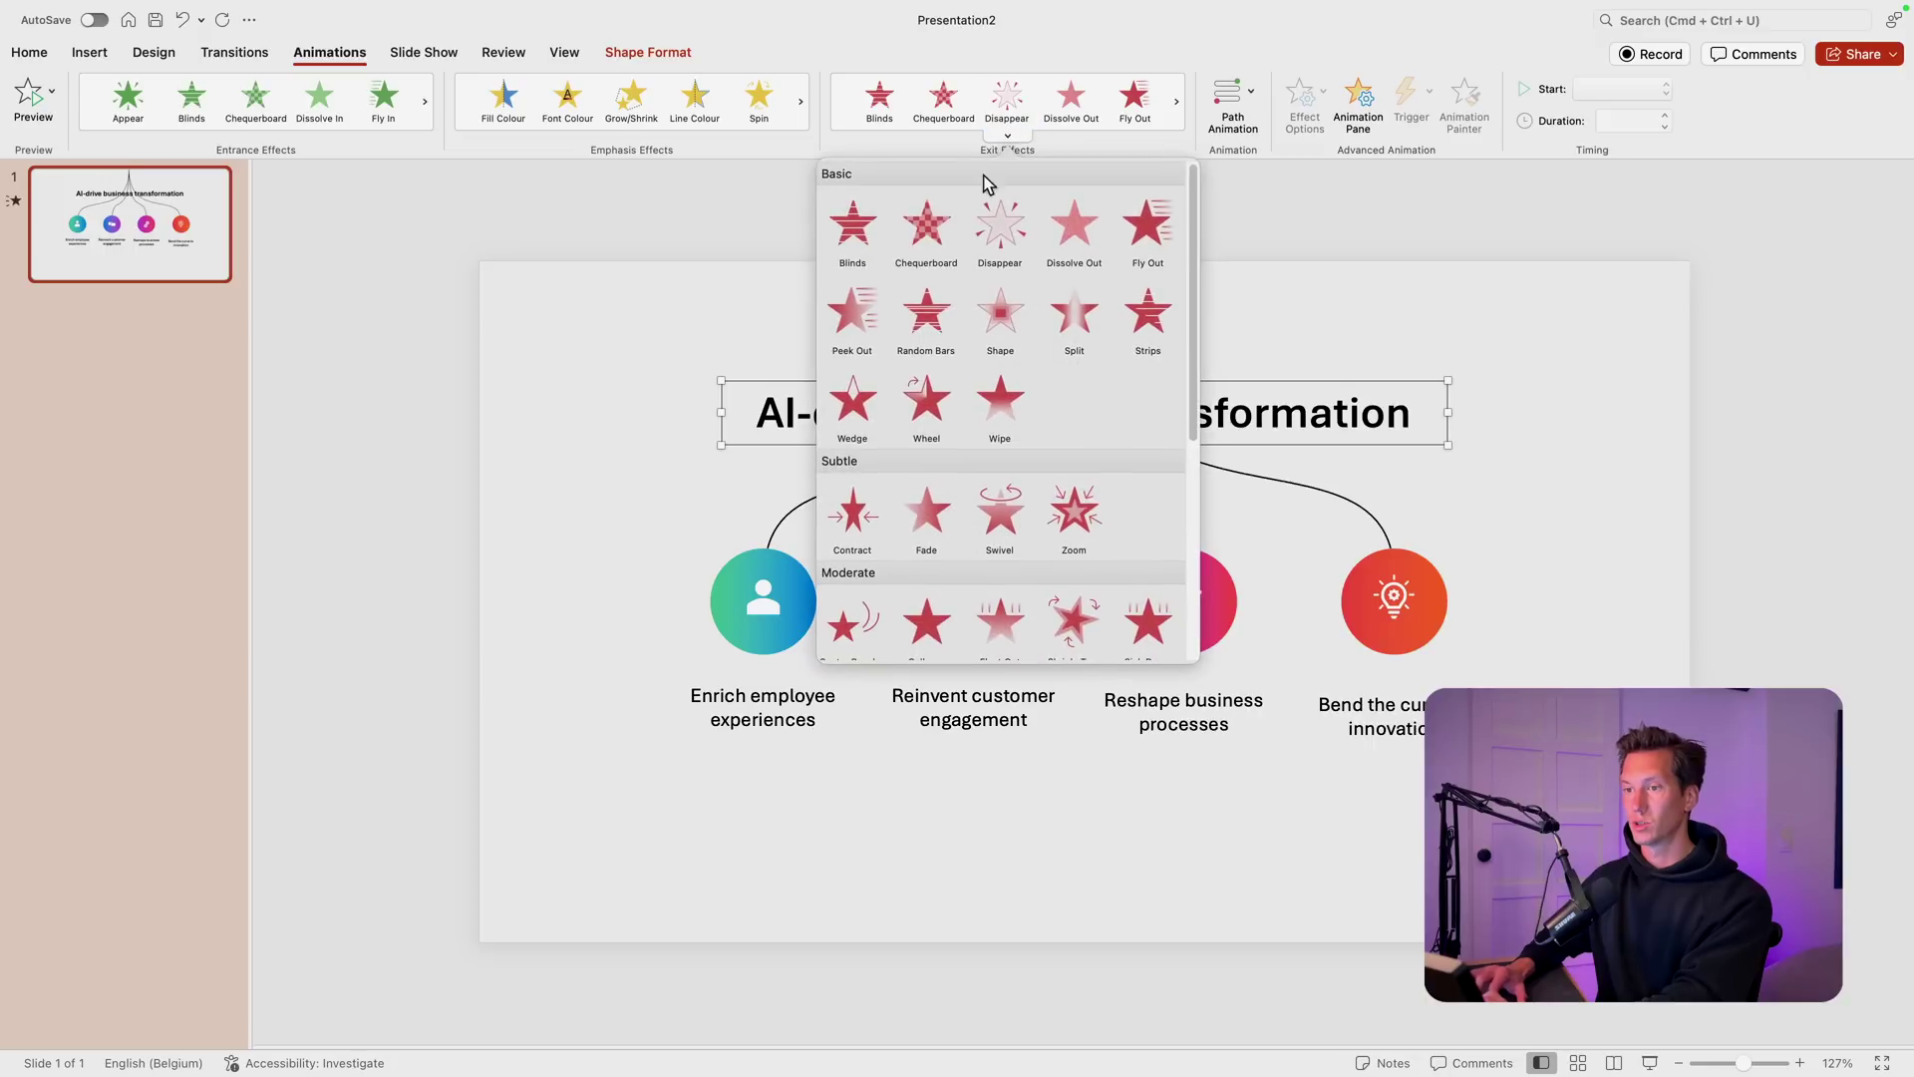
click(927, 503)
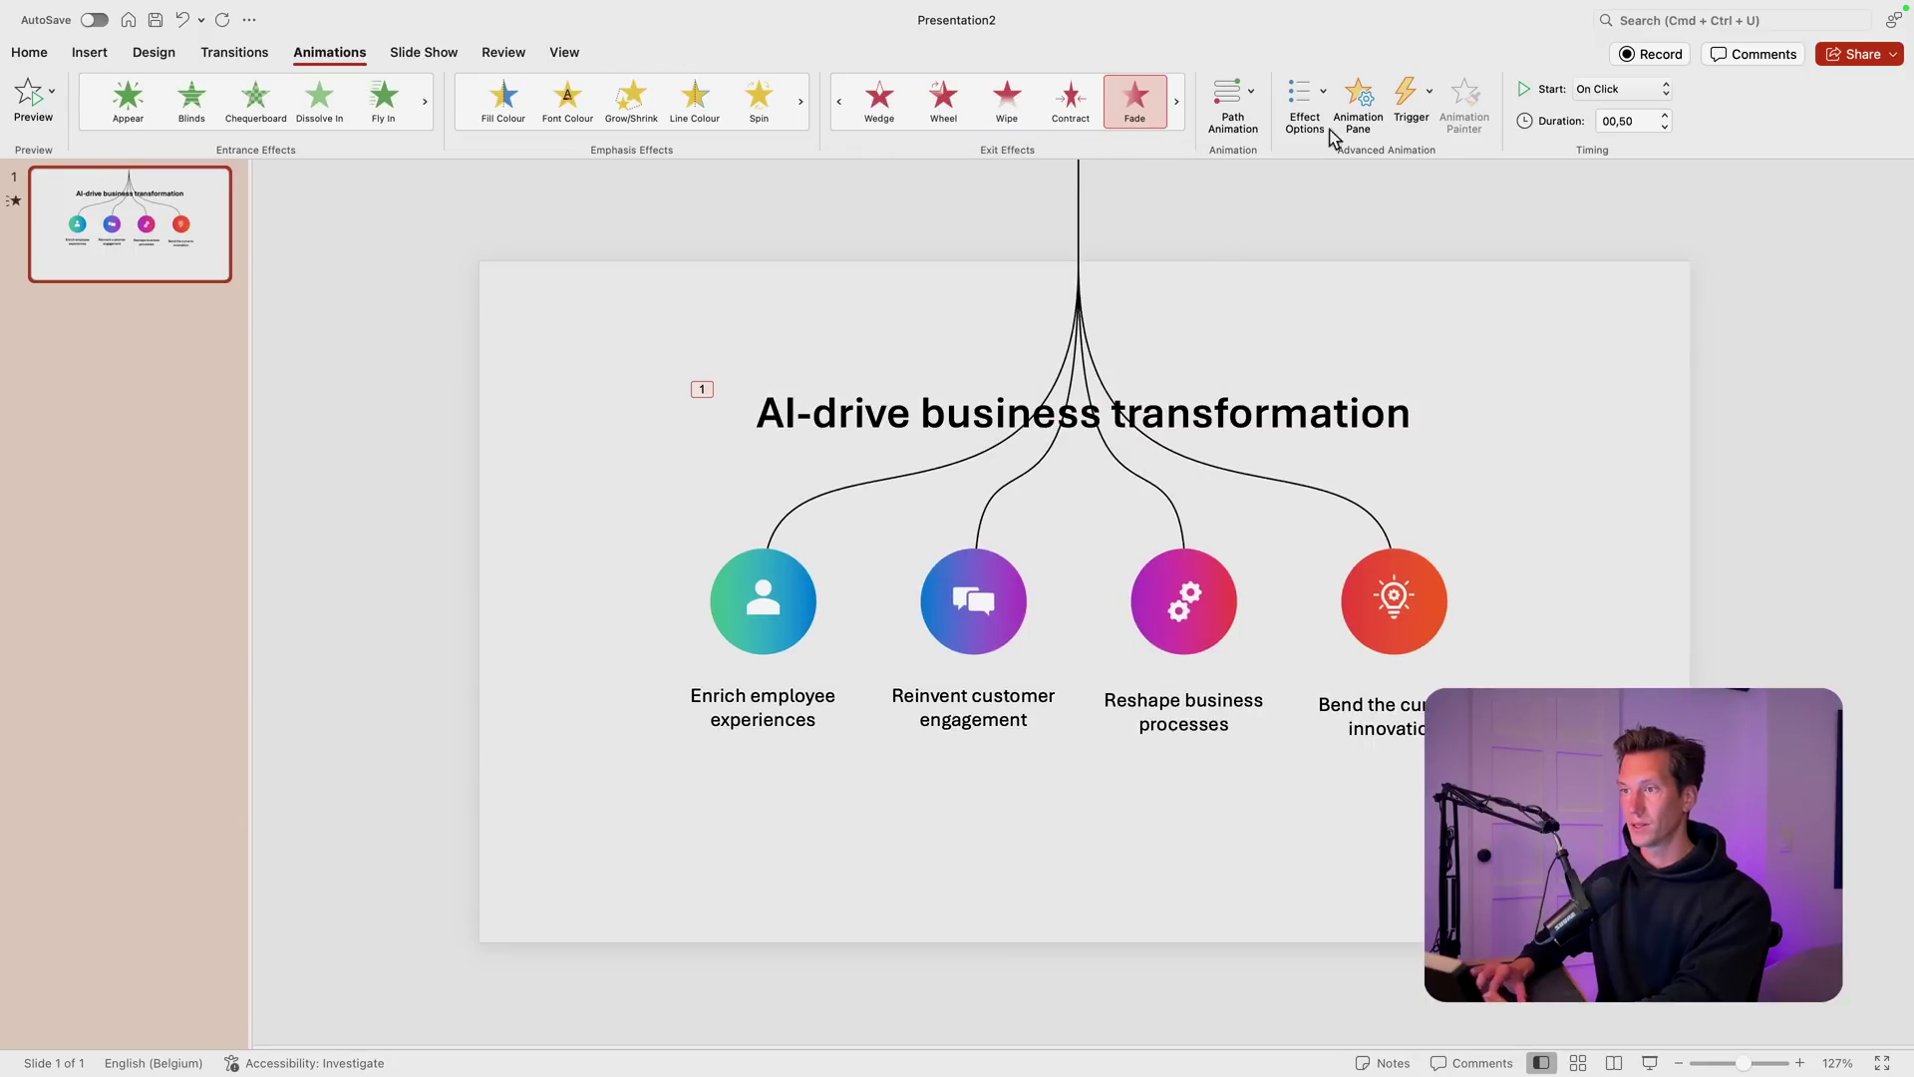
click(1356, 112)
click(1743, 275)
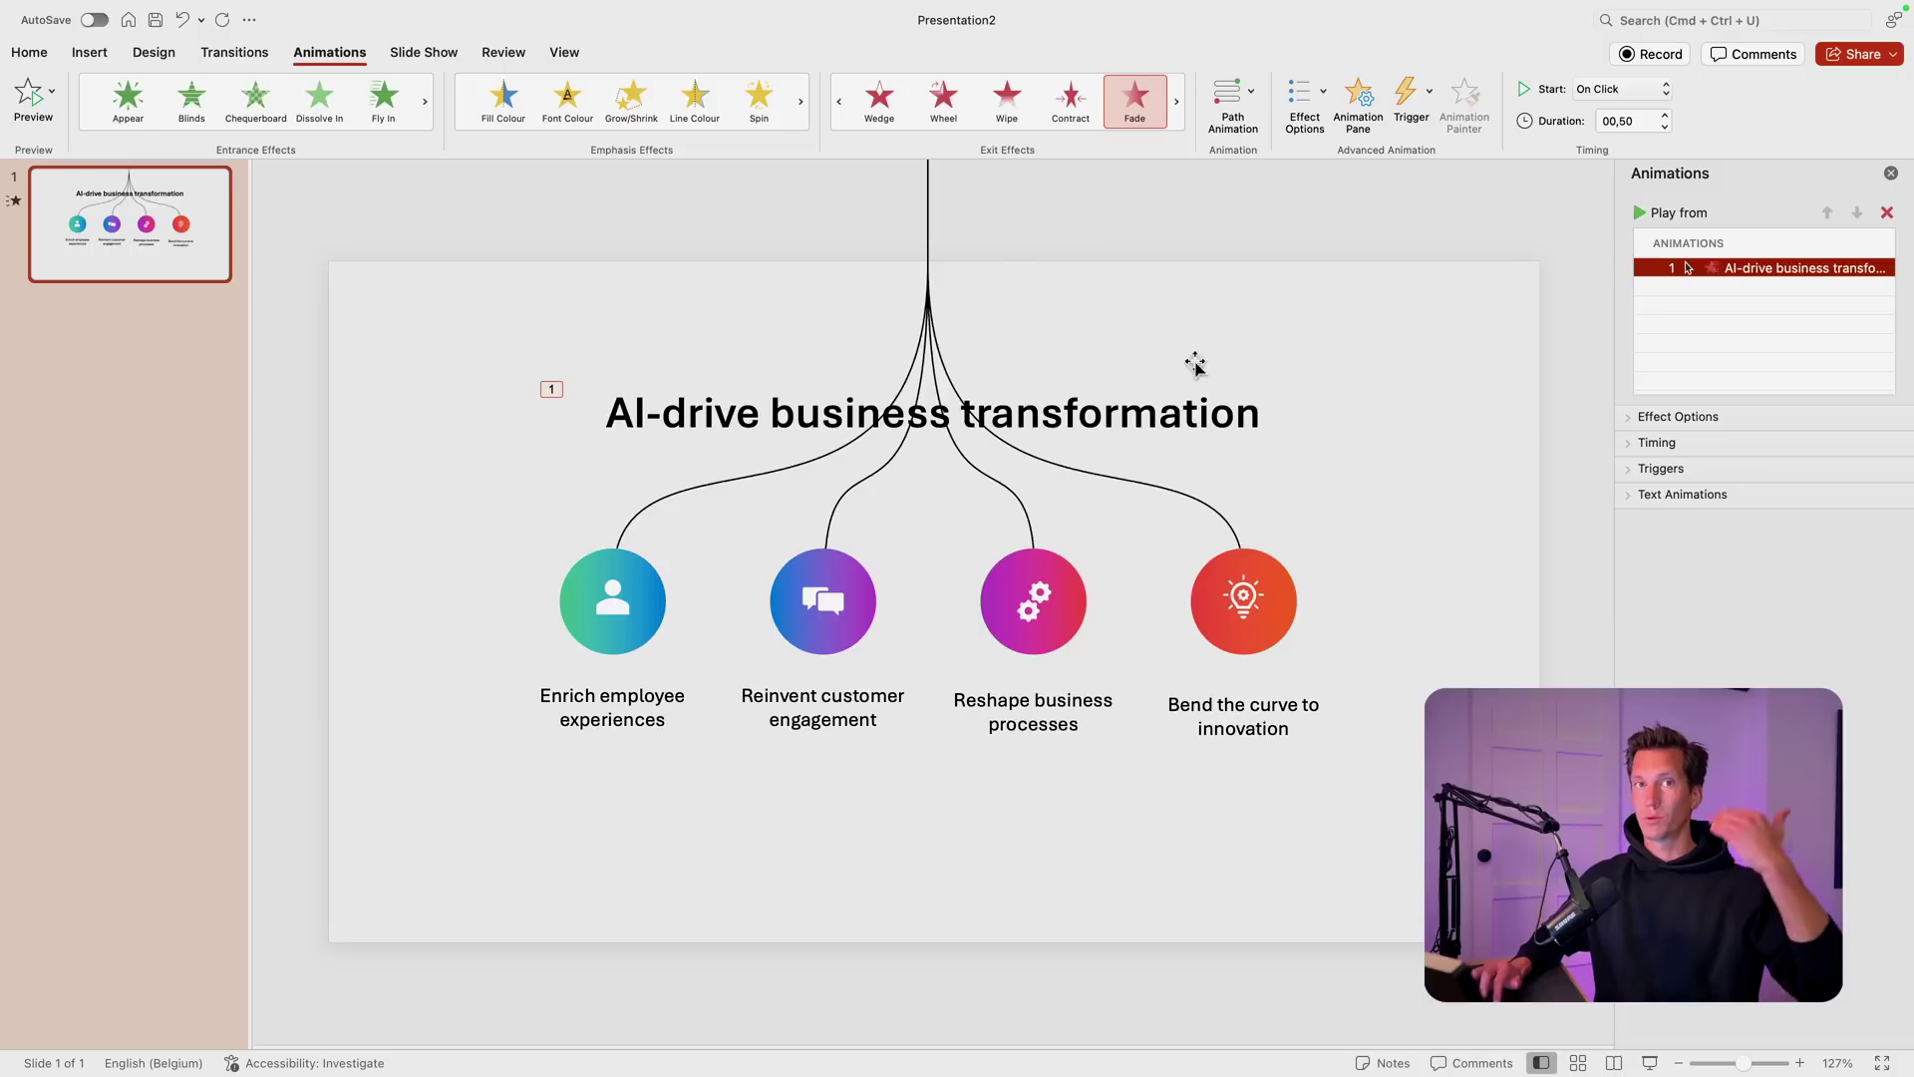
Step: Apply a Wipe entrance from the bottom to the arrows picture
click(948, 312)
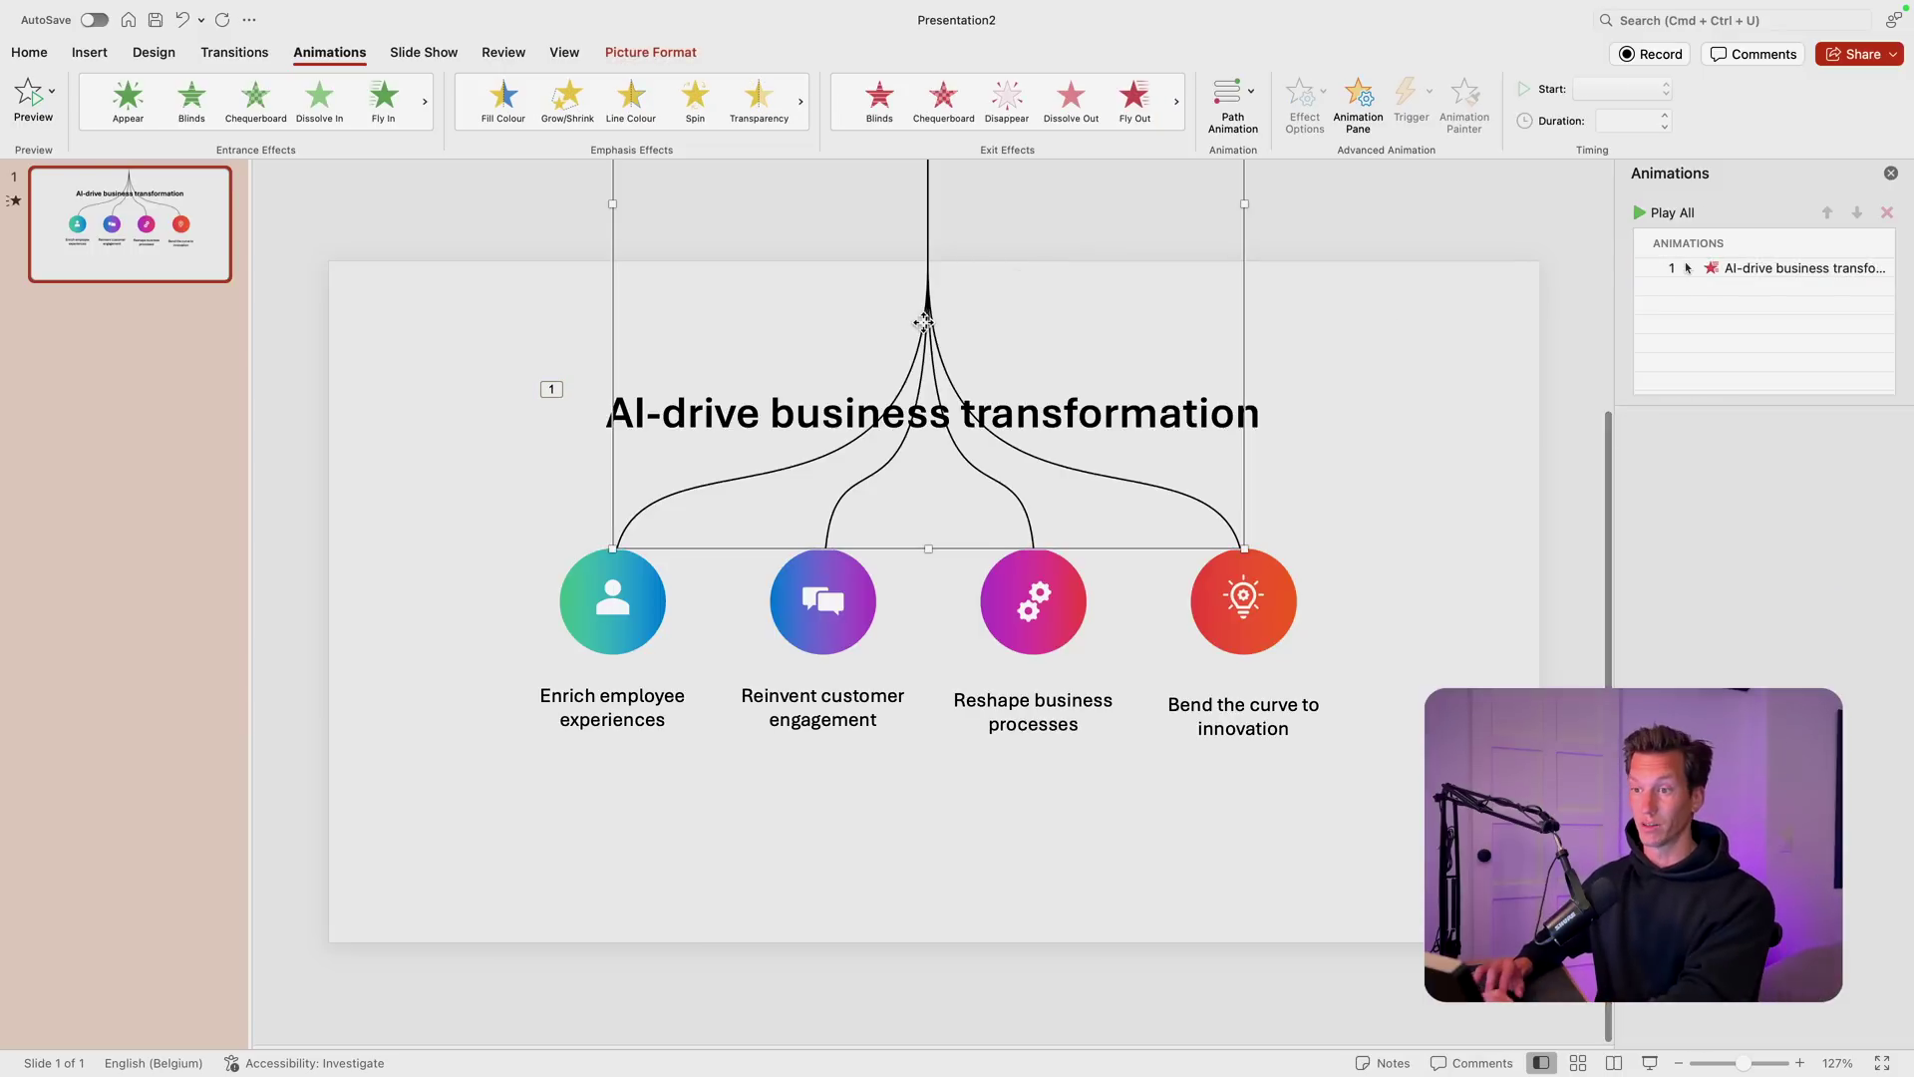
click(256, 136)
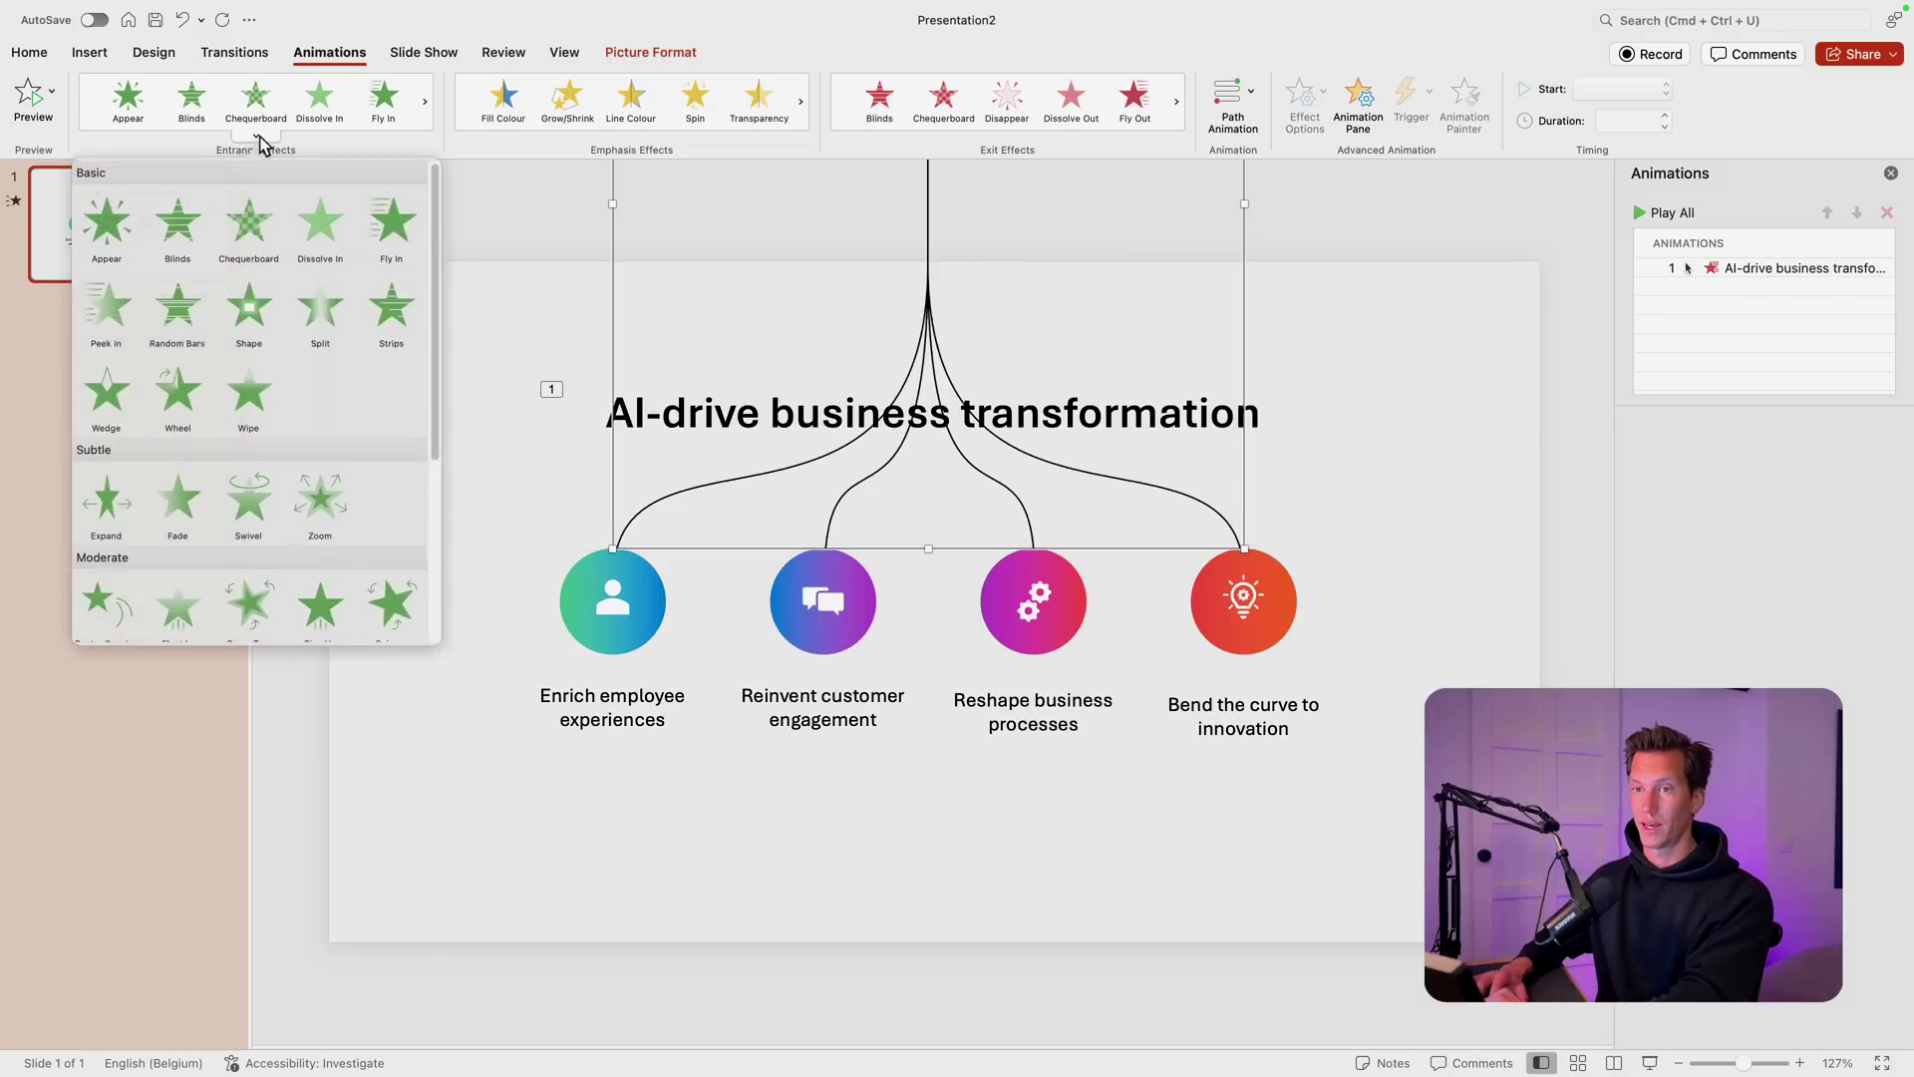
click(249, 403)
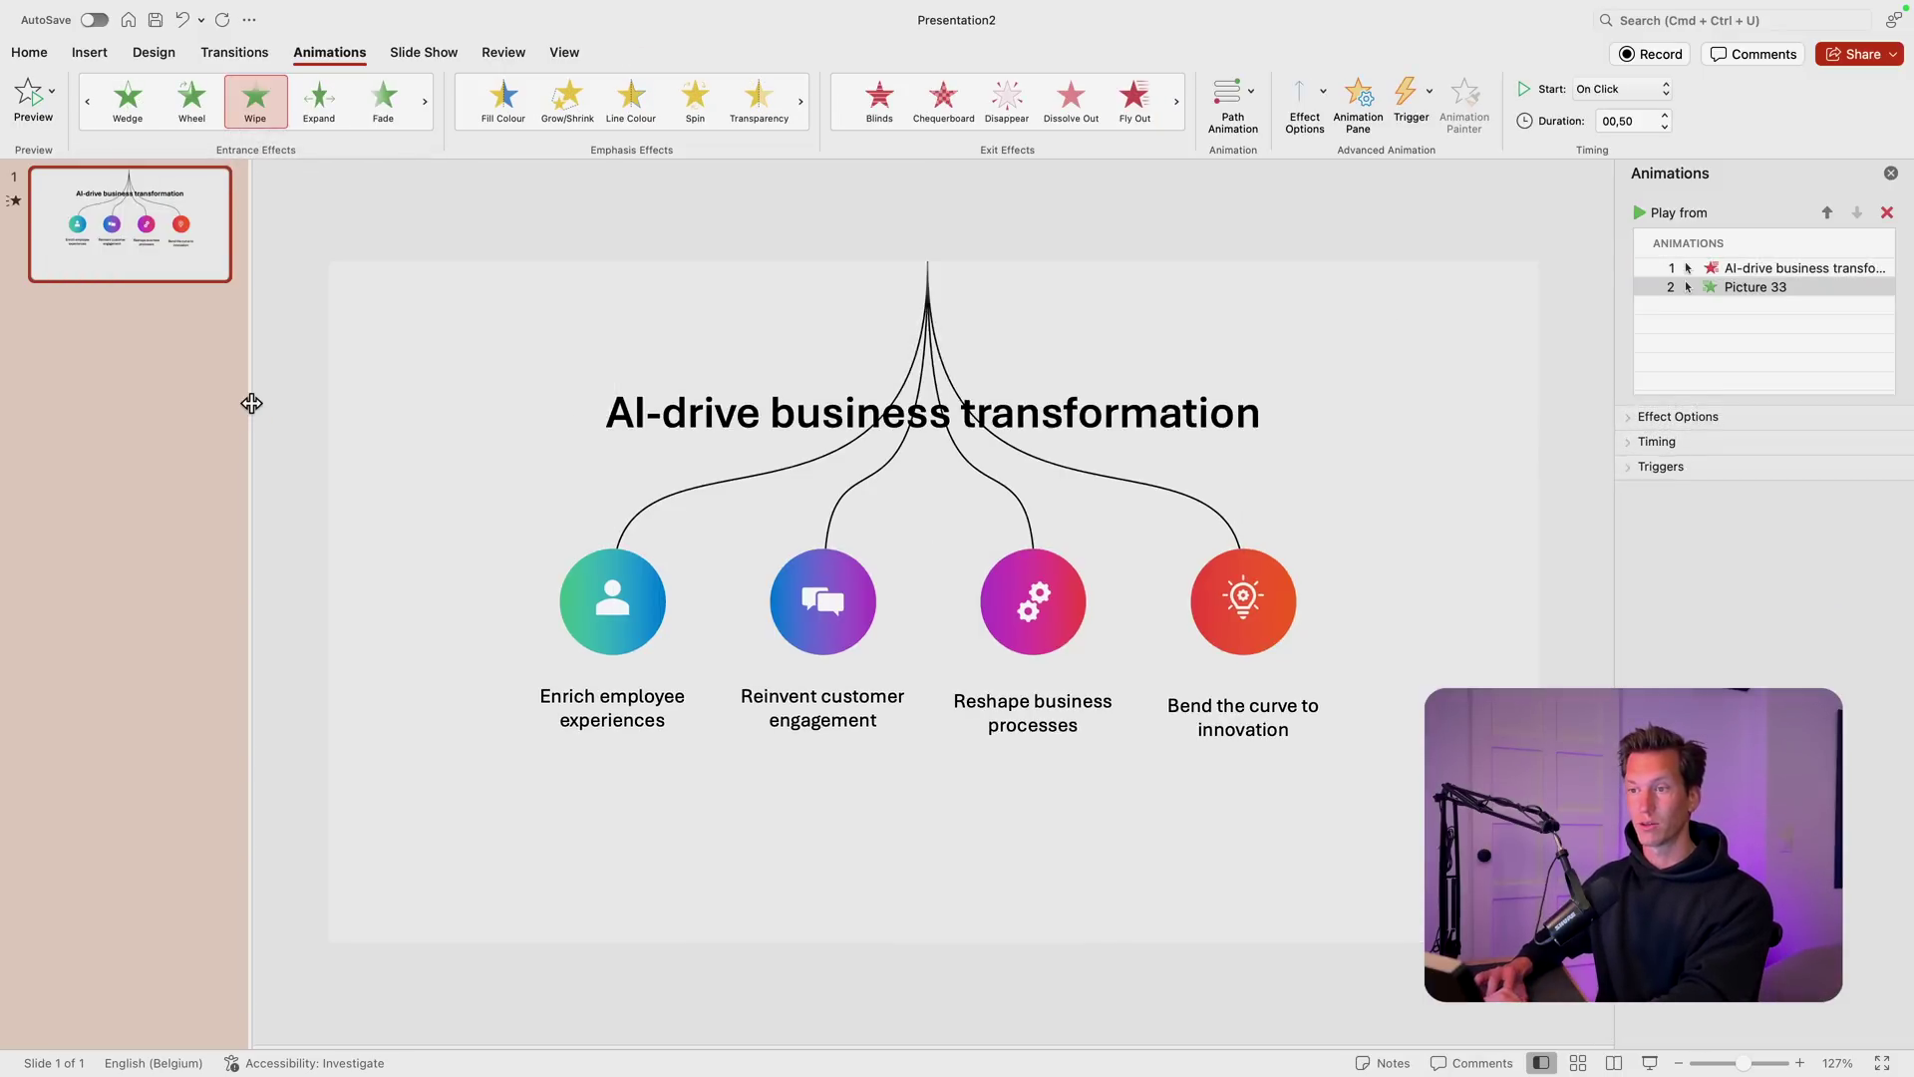
click(1306, 100)
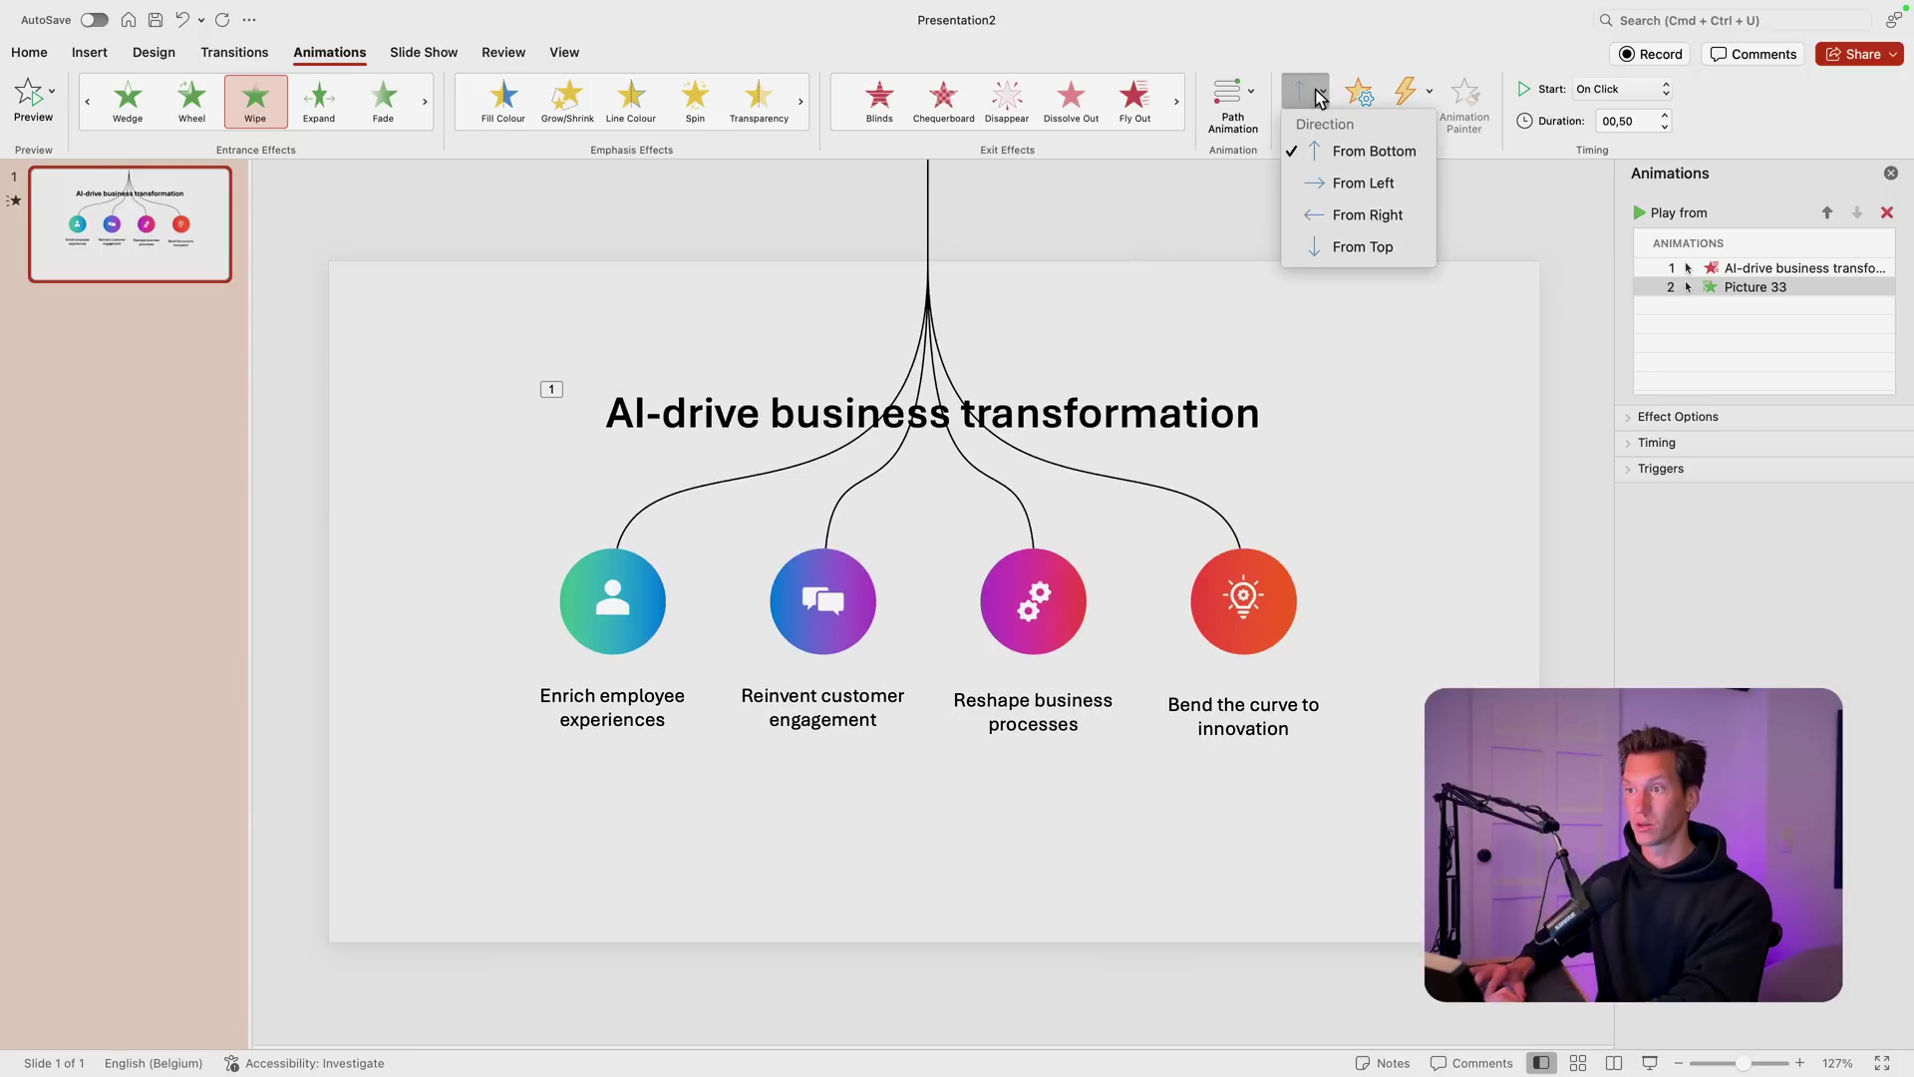
click(1351, 152)
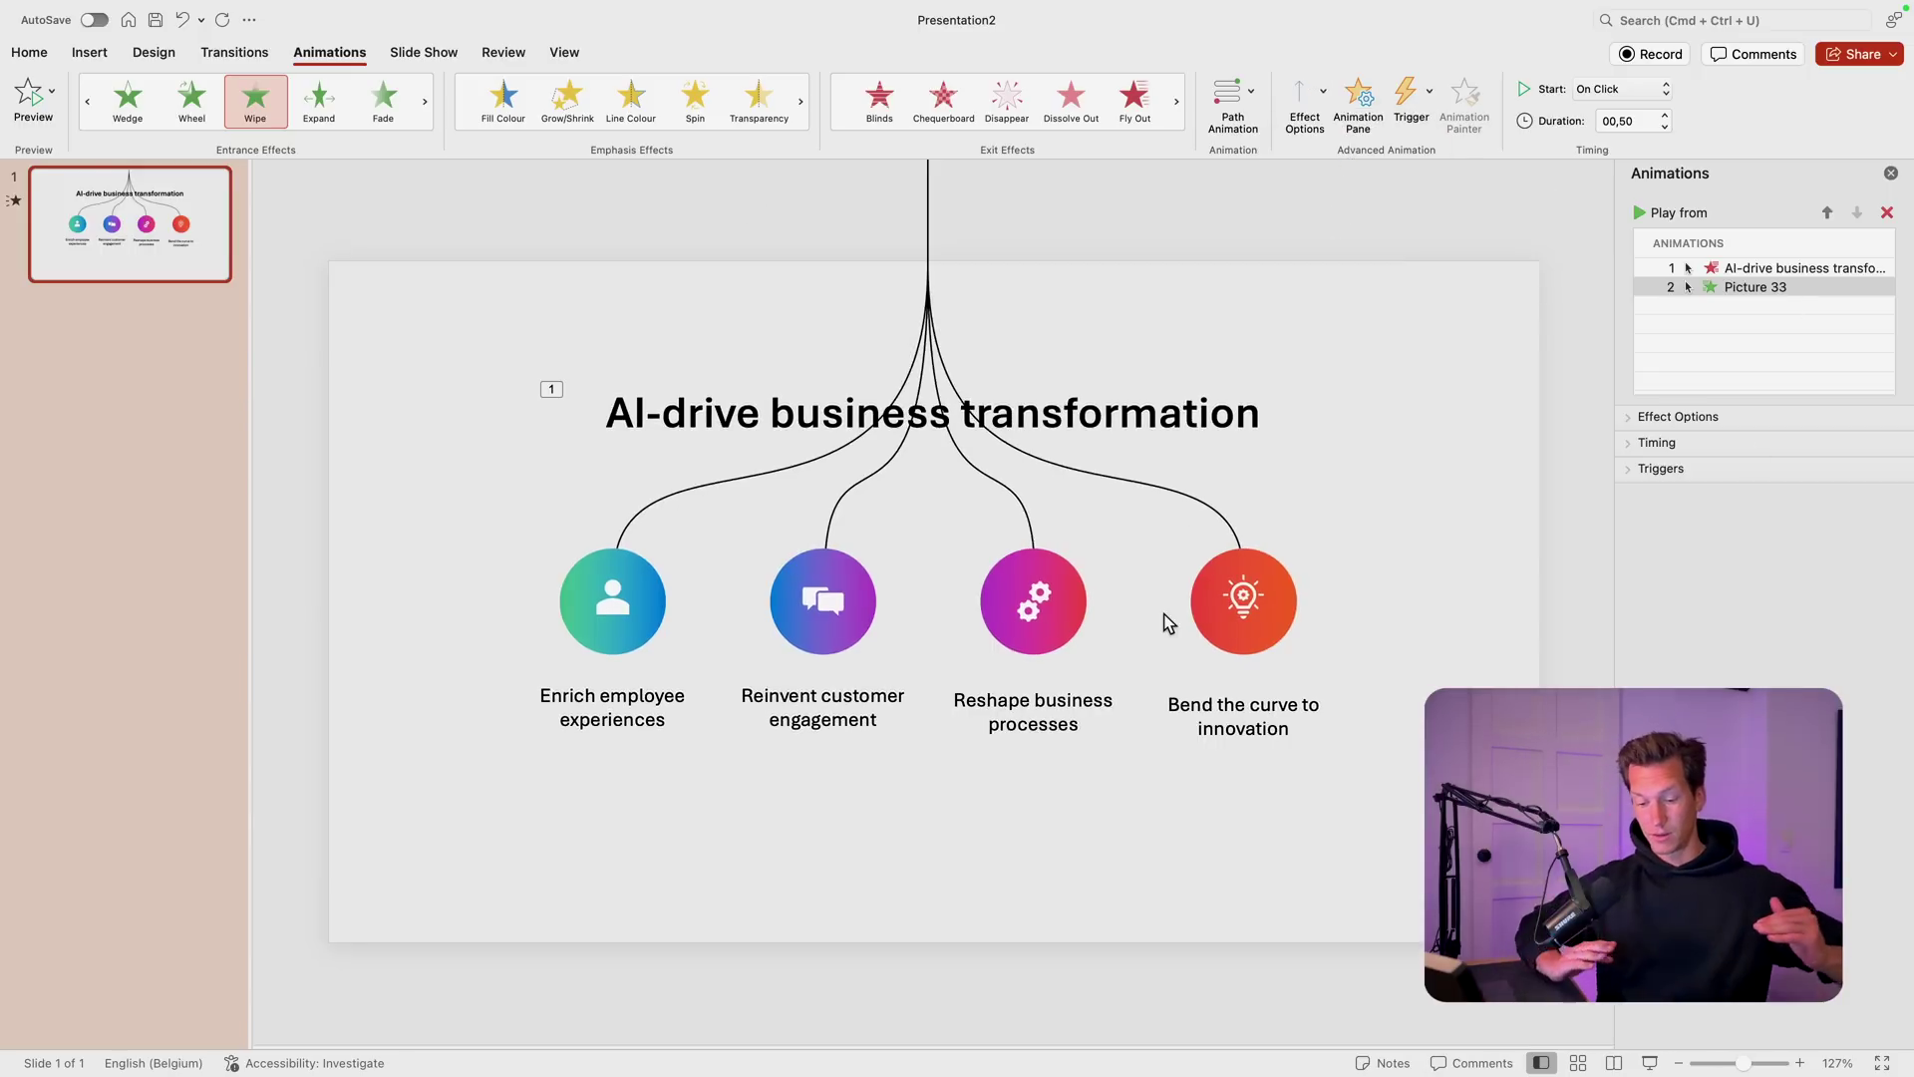
Step: Set the picture's wipe duration to 2 seconds and its start to With Previous
click(1659, 419)
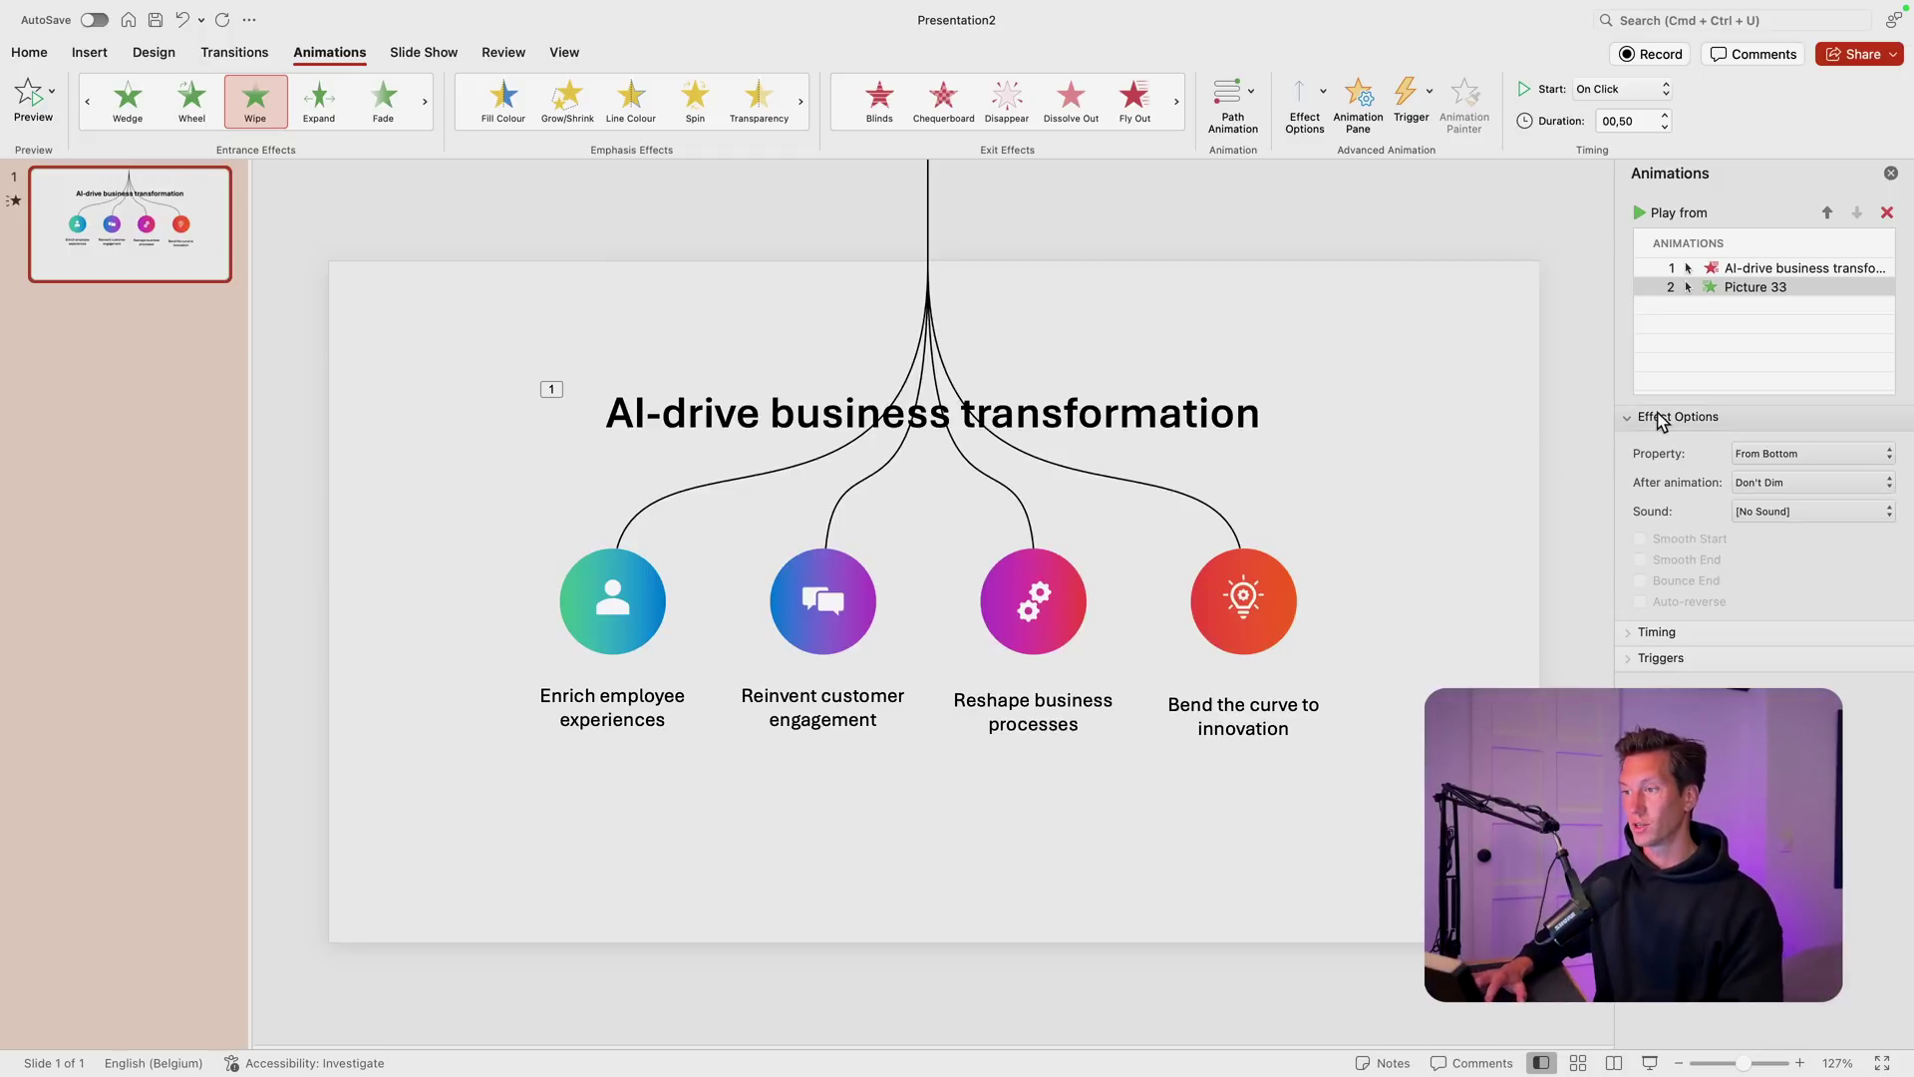
click(1667, 632)
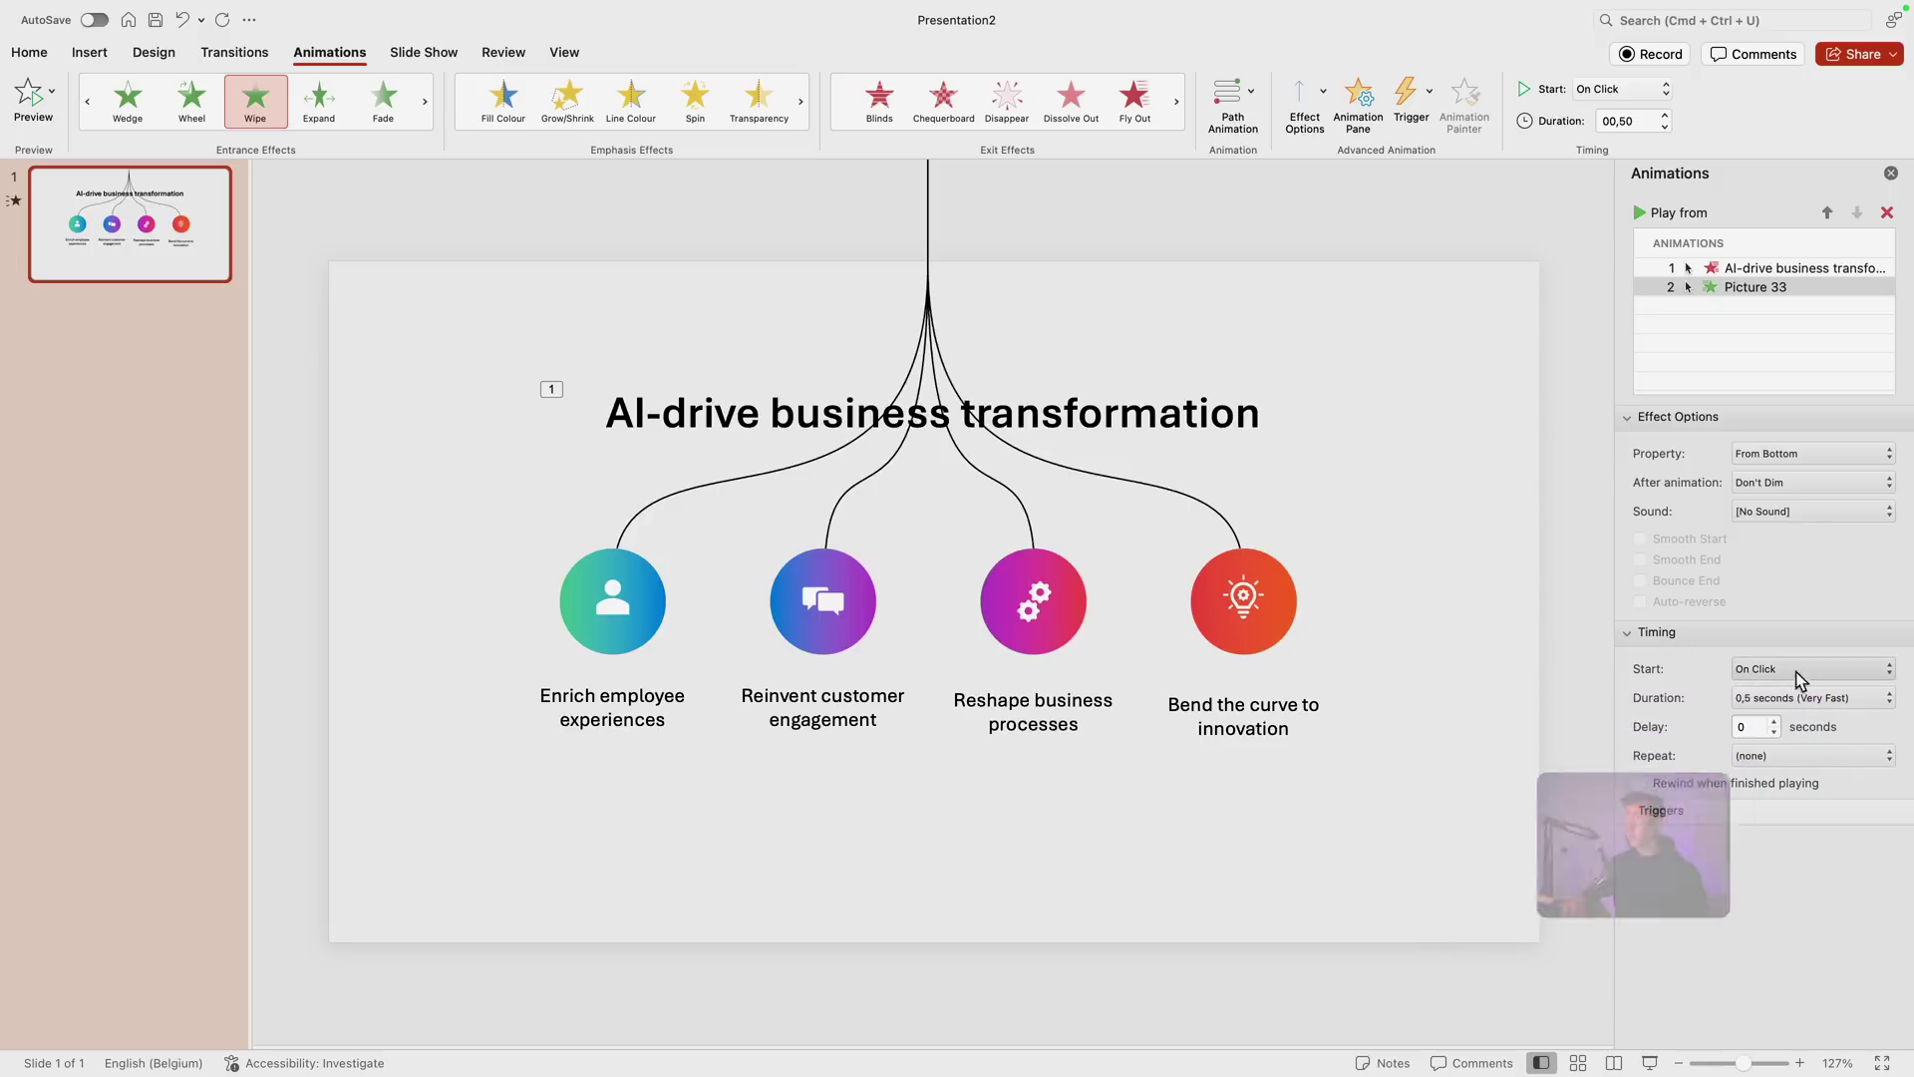
click(1816, 699)
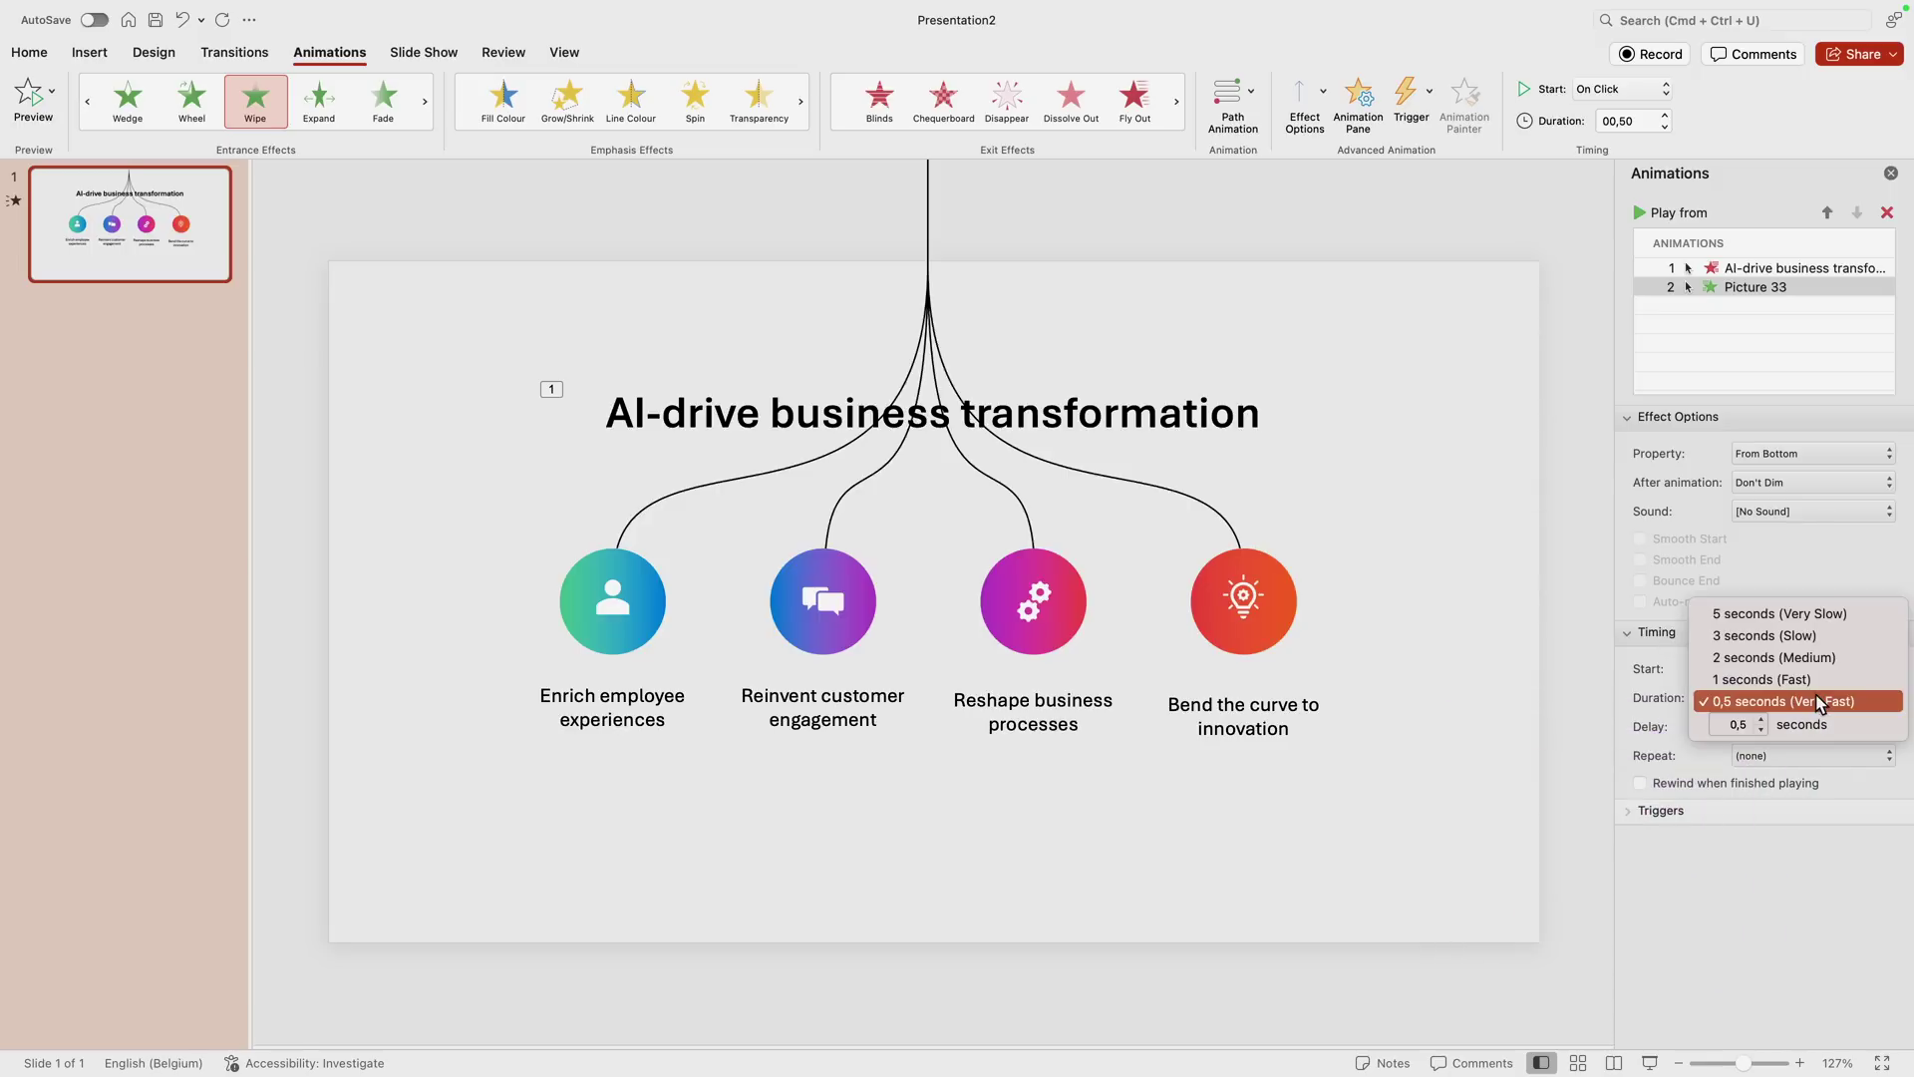
click(1794, 660)
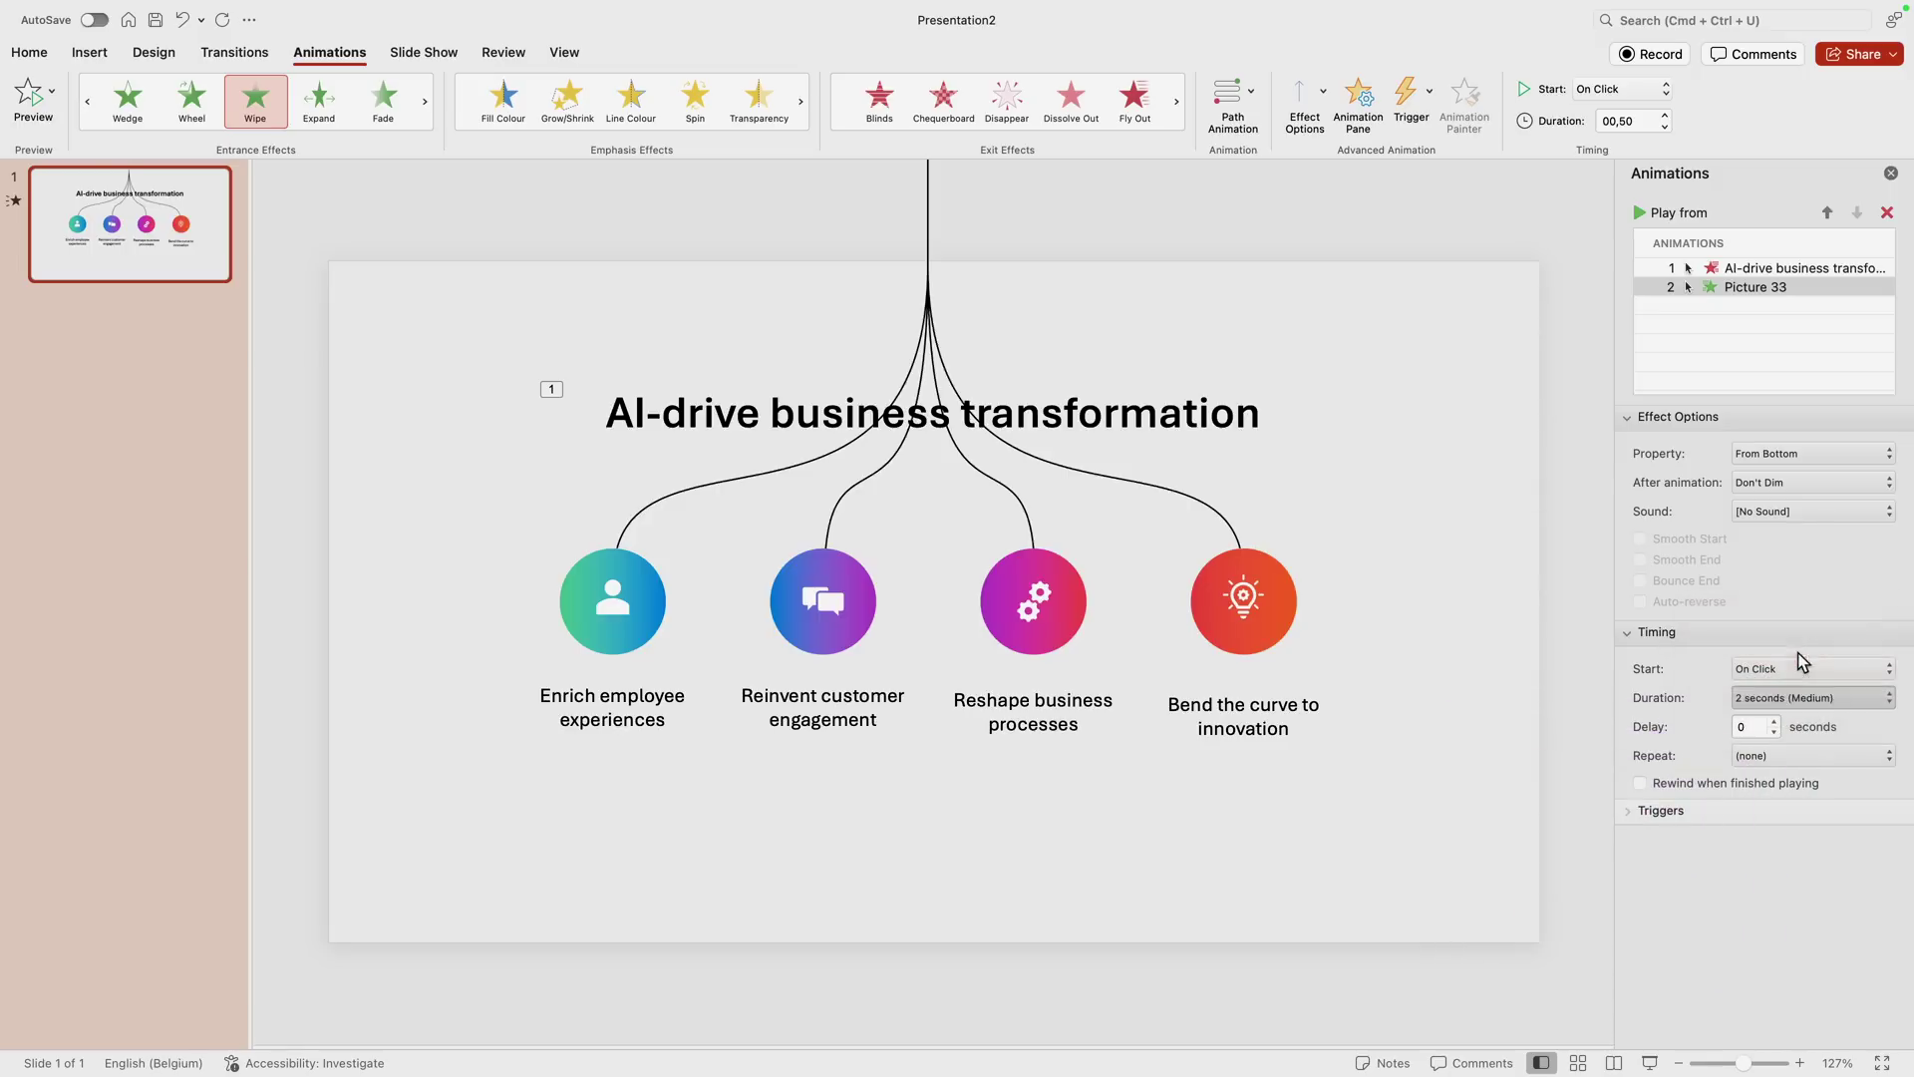
click(1625, 89)
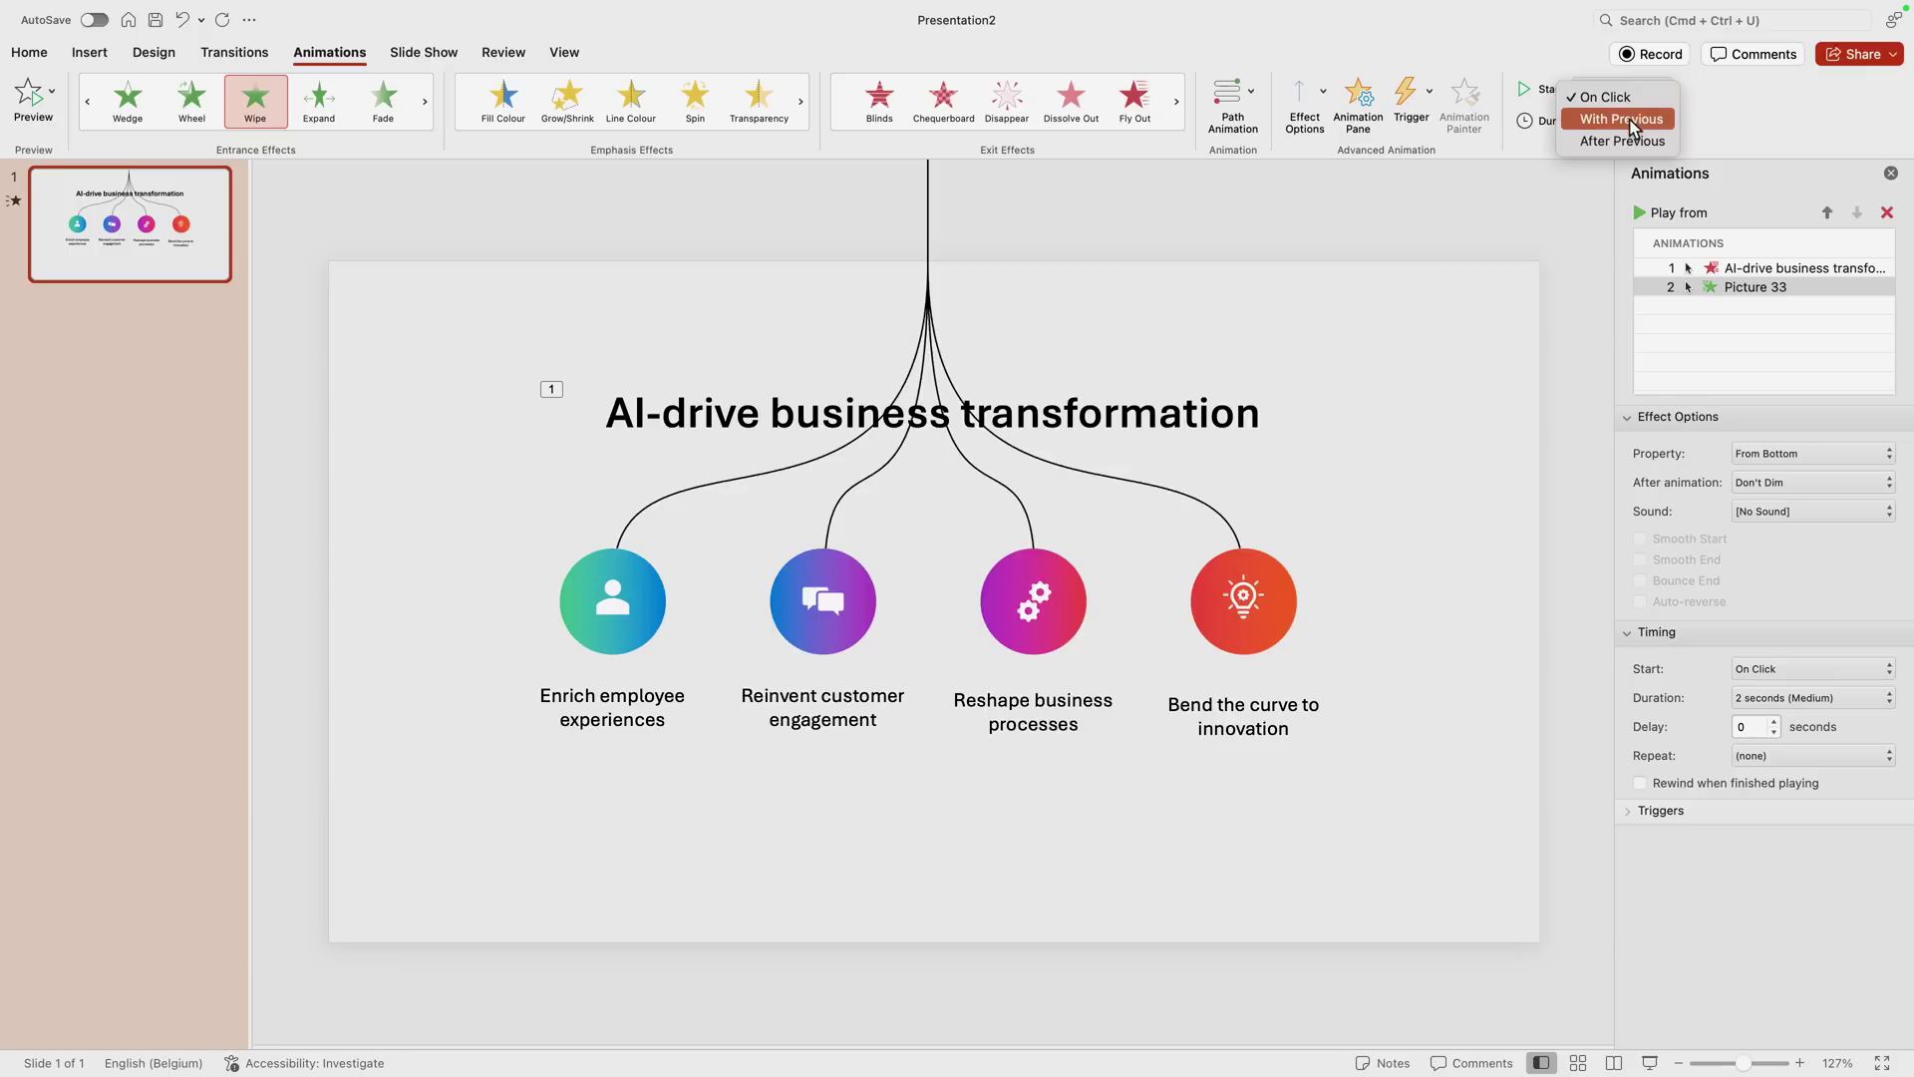
click(1625, 116)
click(1502, 236)
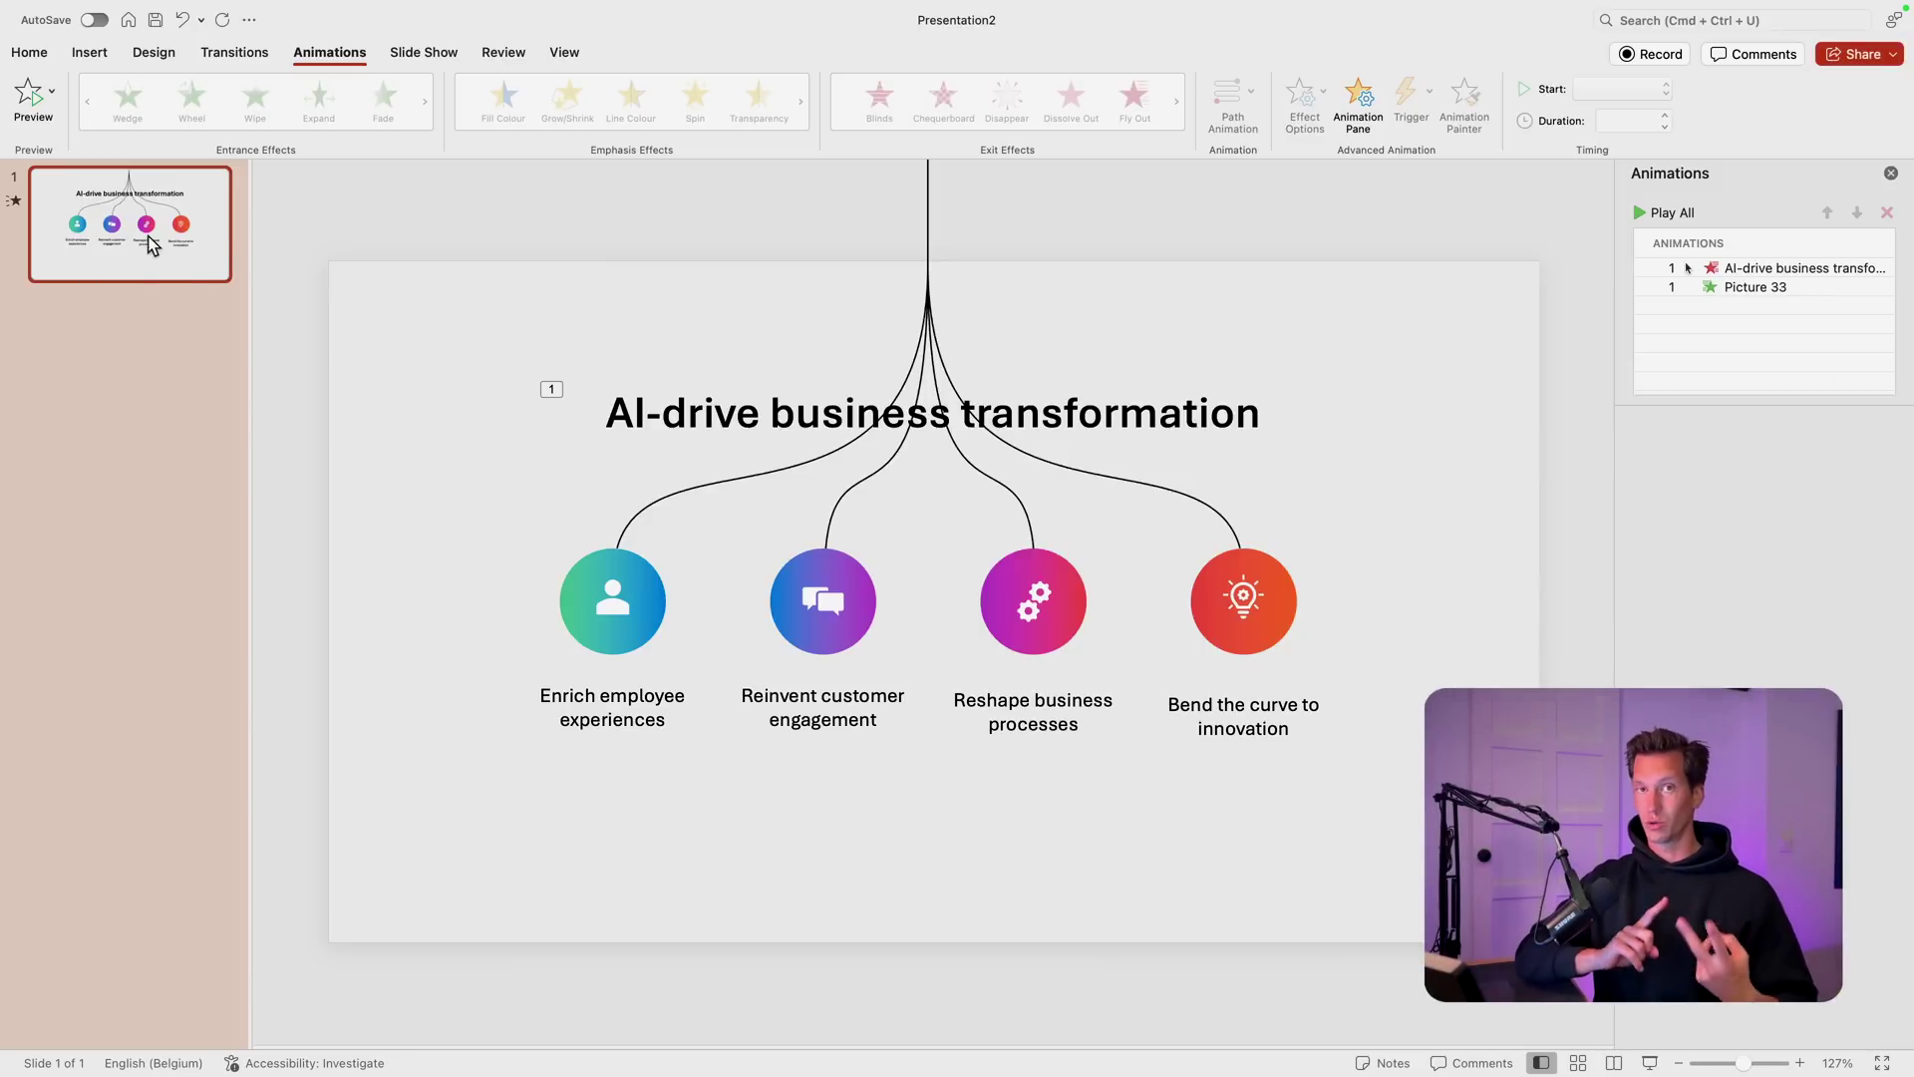
Step: Duplicate the first slide and delete the title on the copy
key(super+d)
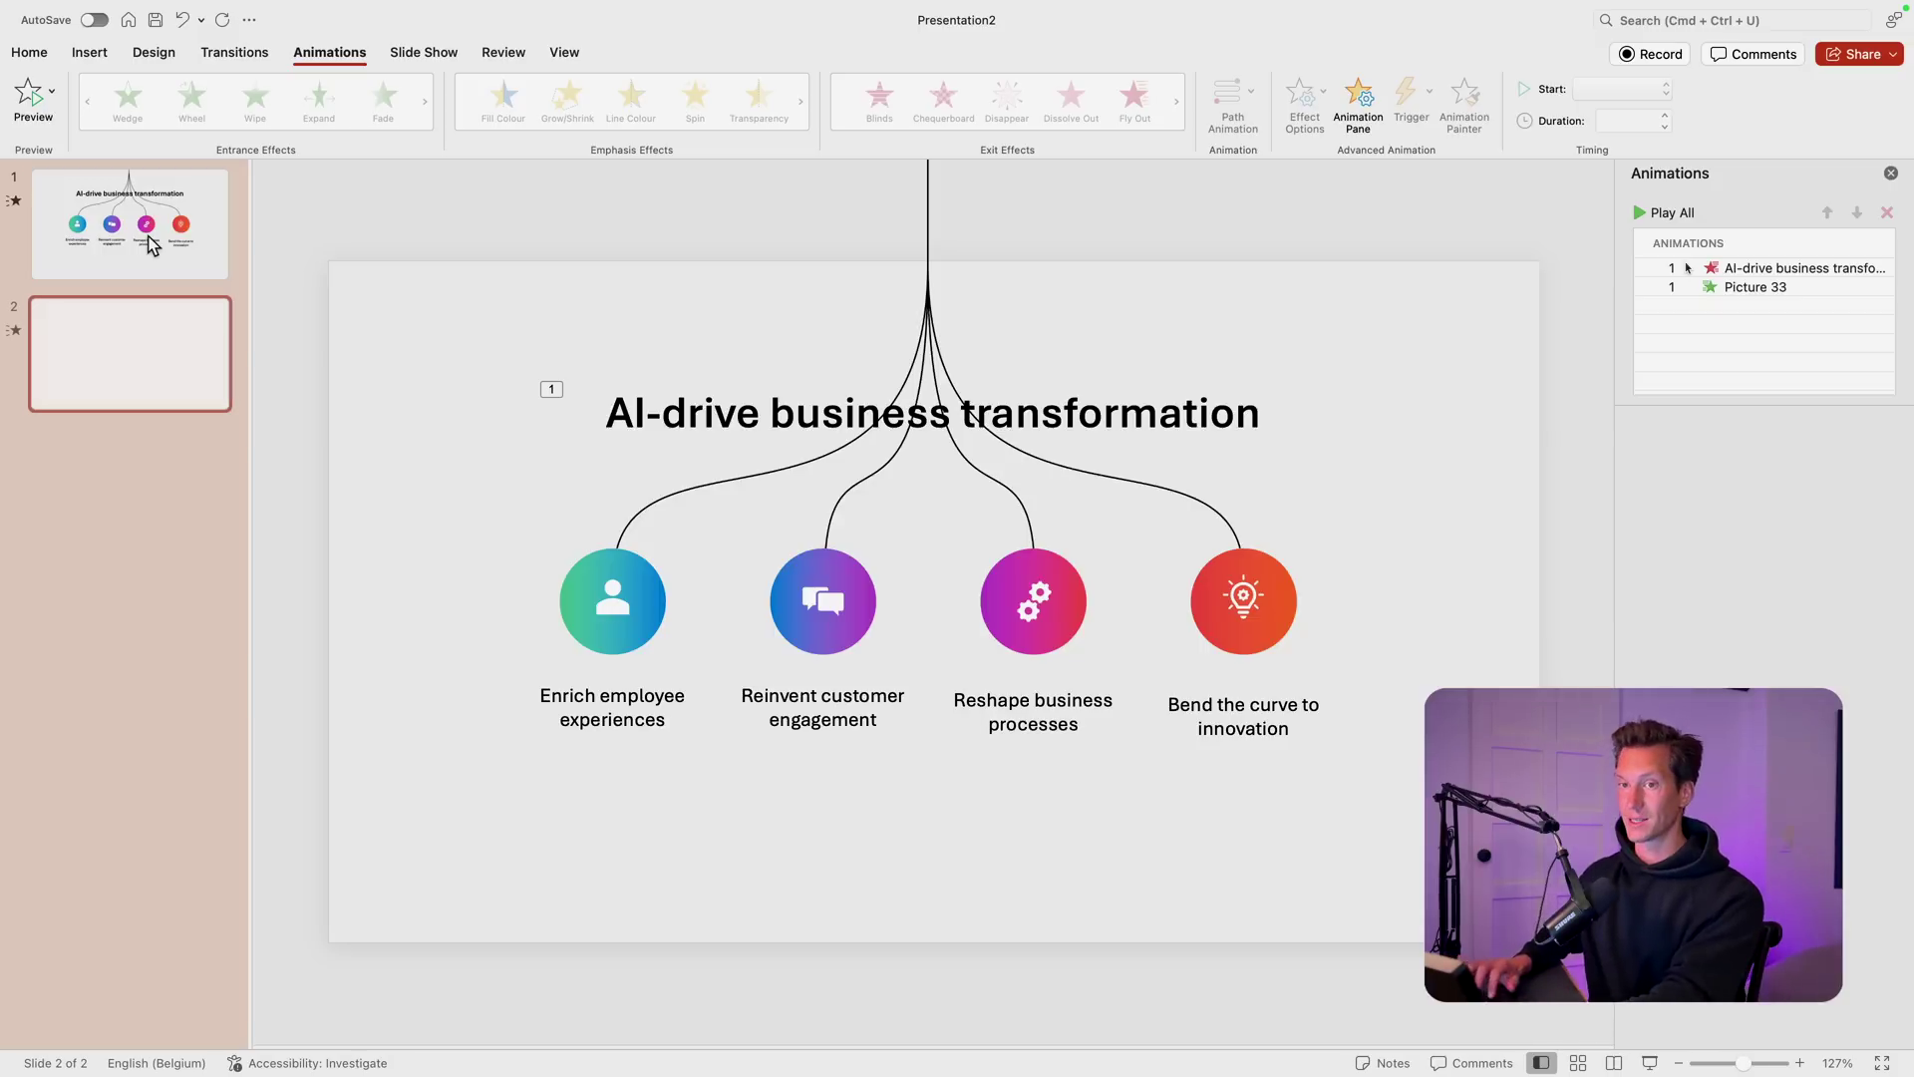
click(1228, 406)
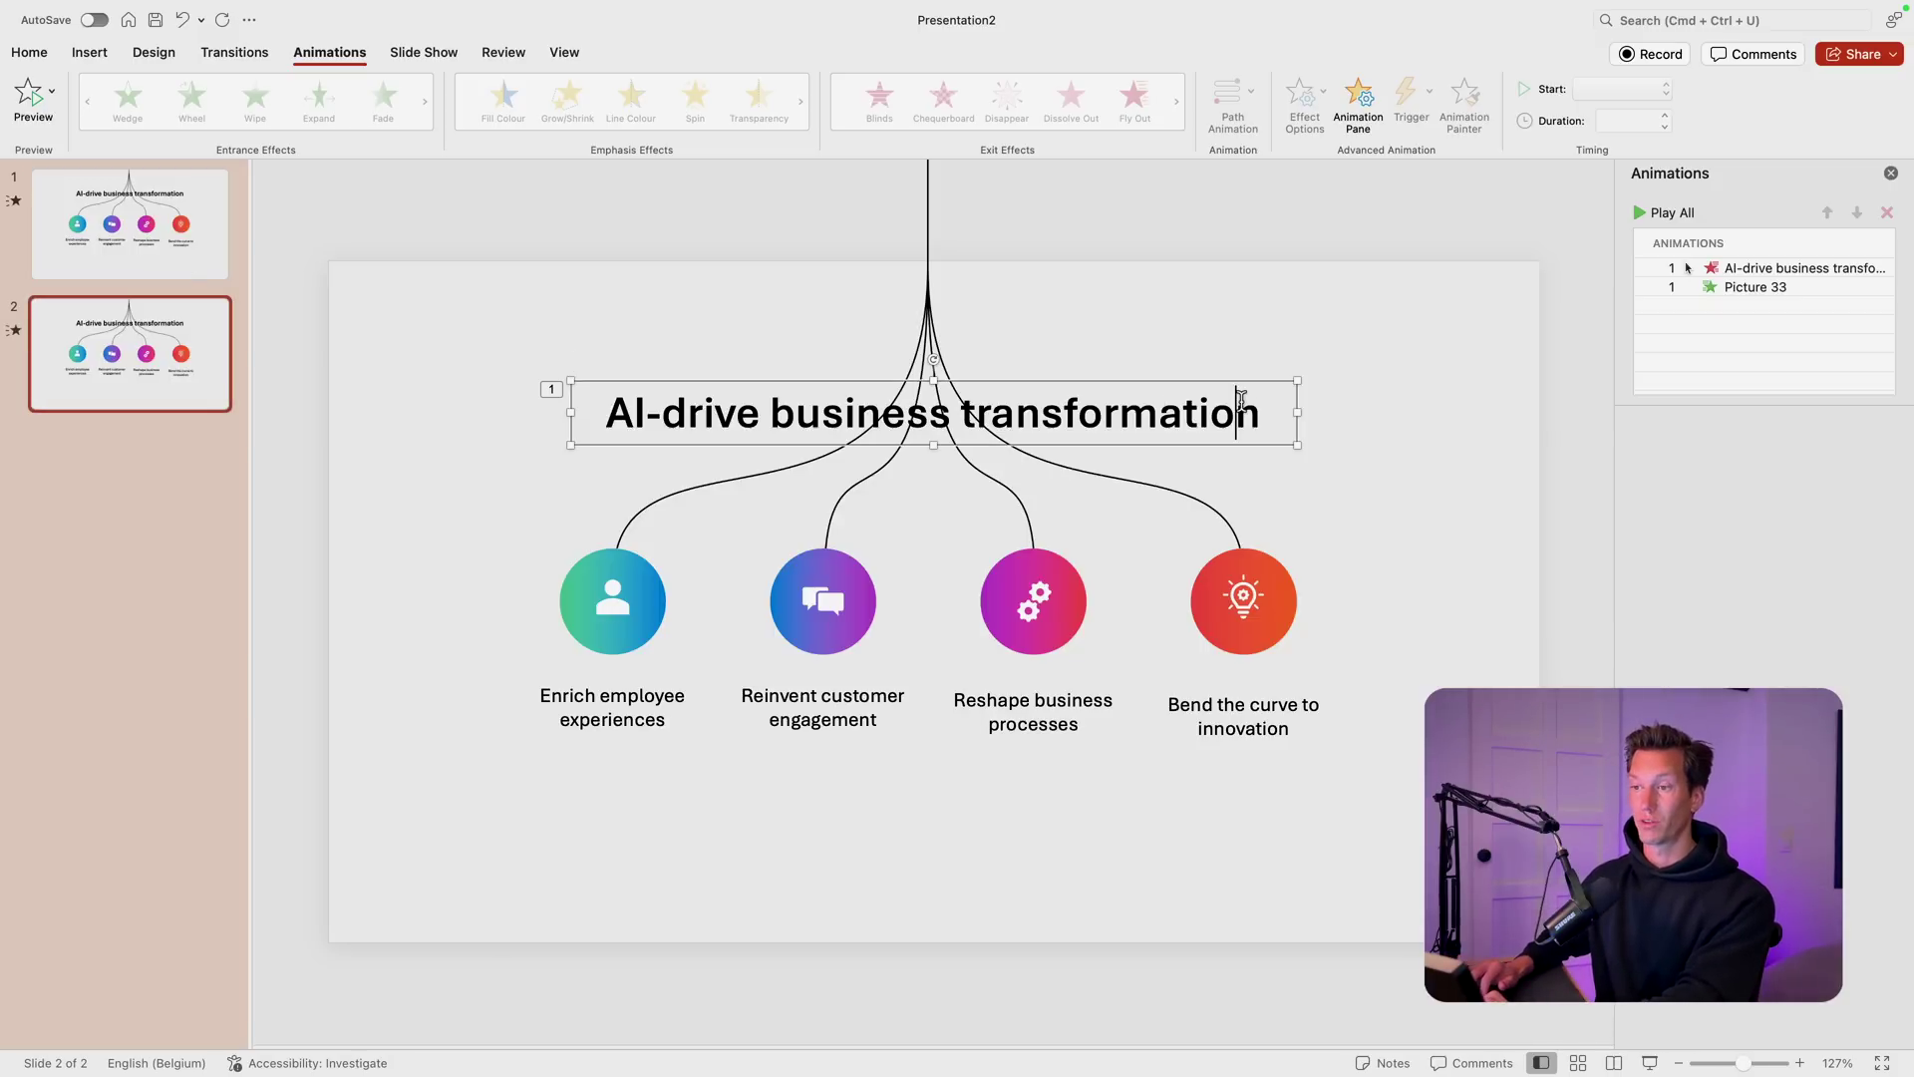
key(Delete)
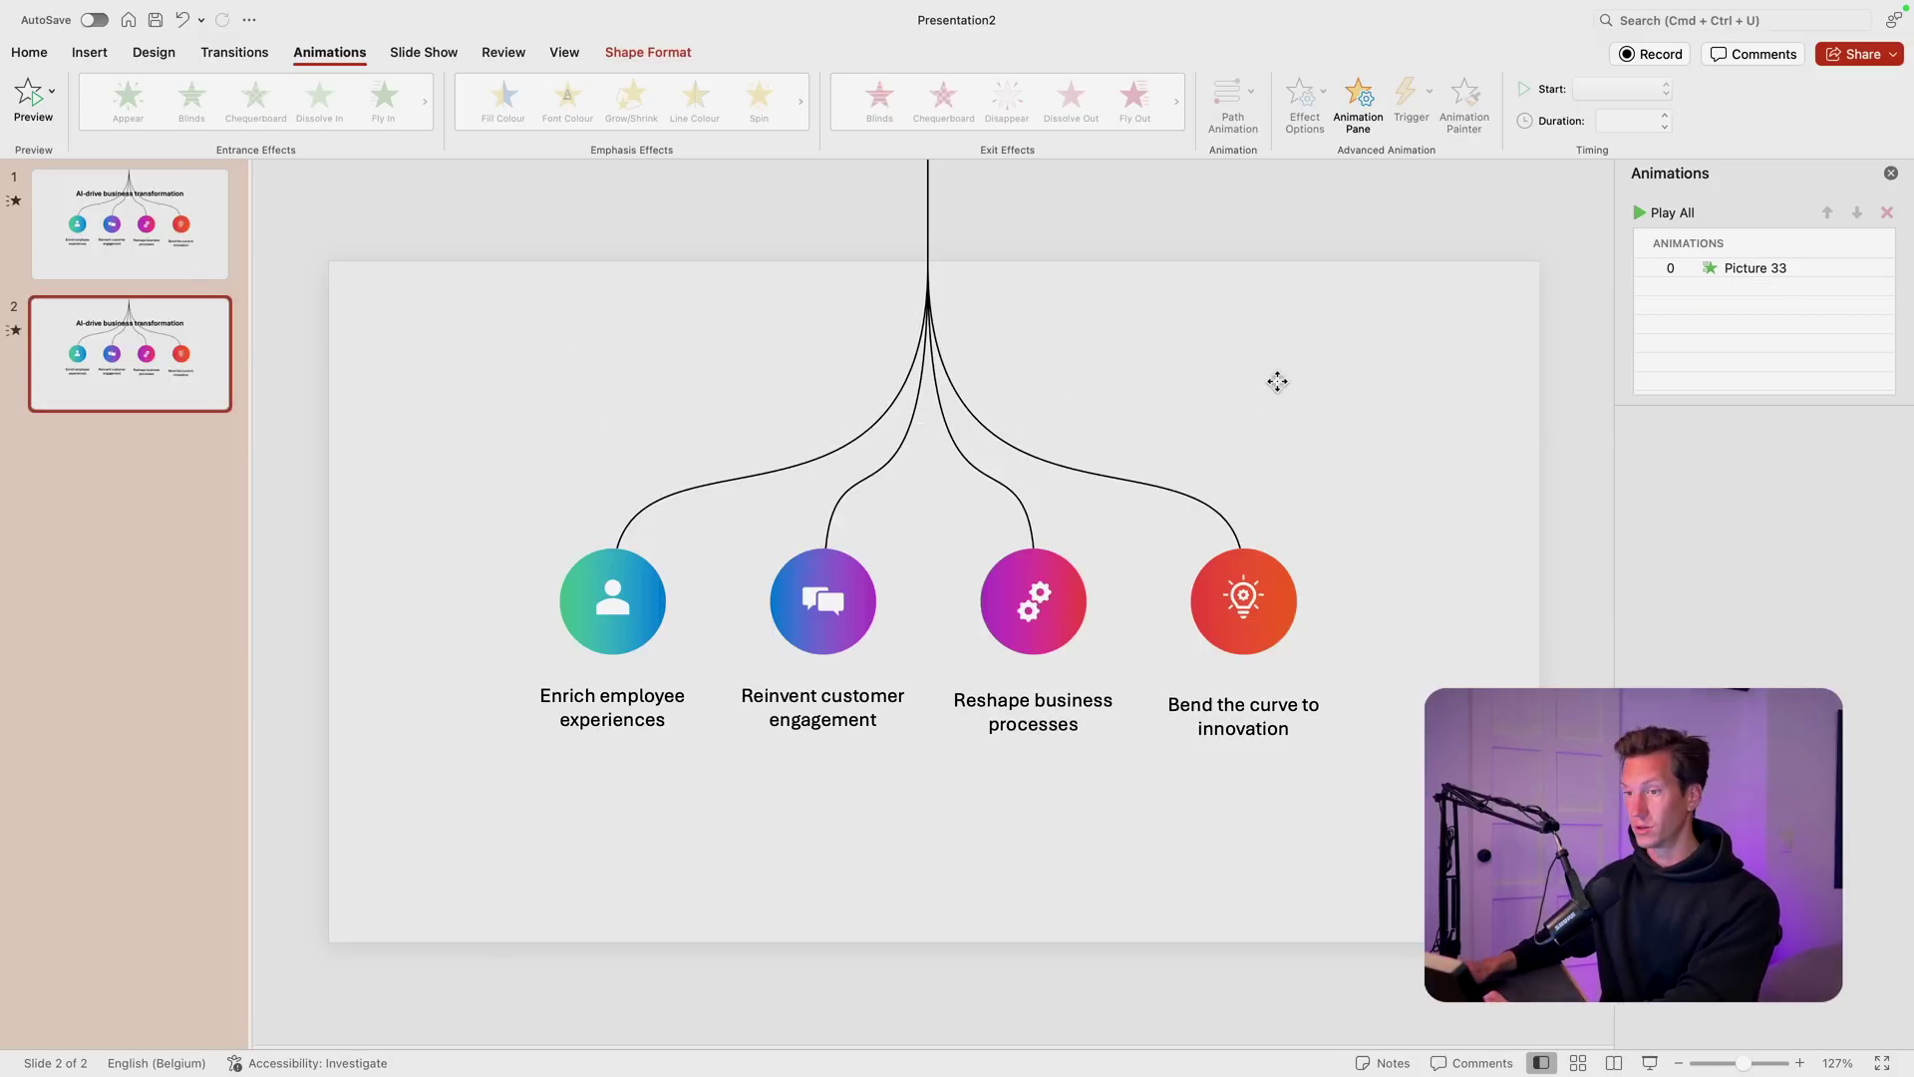
Step: Remove the tree-lines picture's animation on the new slide
scroll(1334, 632, down, 3)
drag(1274, 730, 518, 218)
click(1187, 376)
click(941, 448)
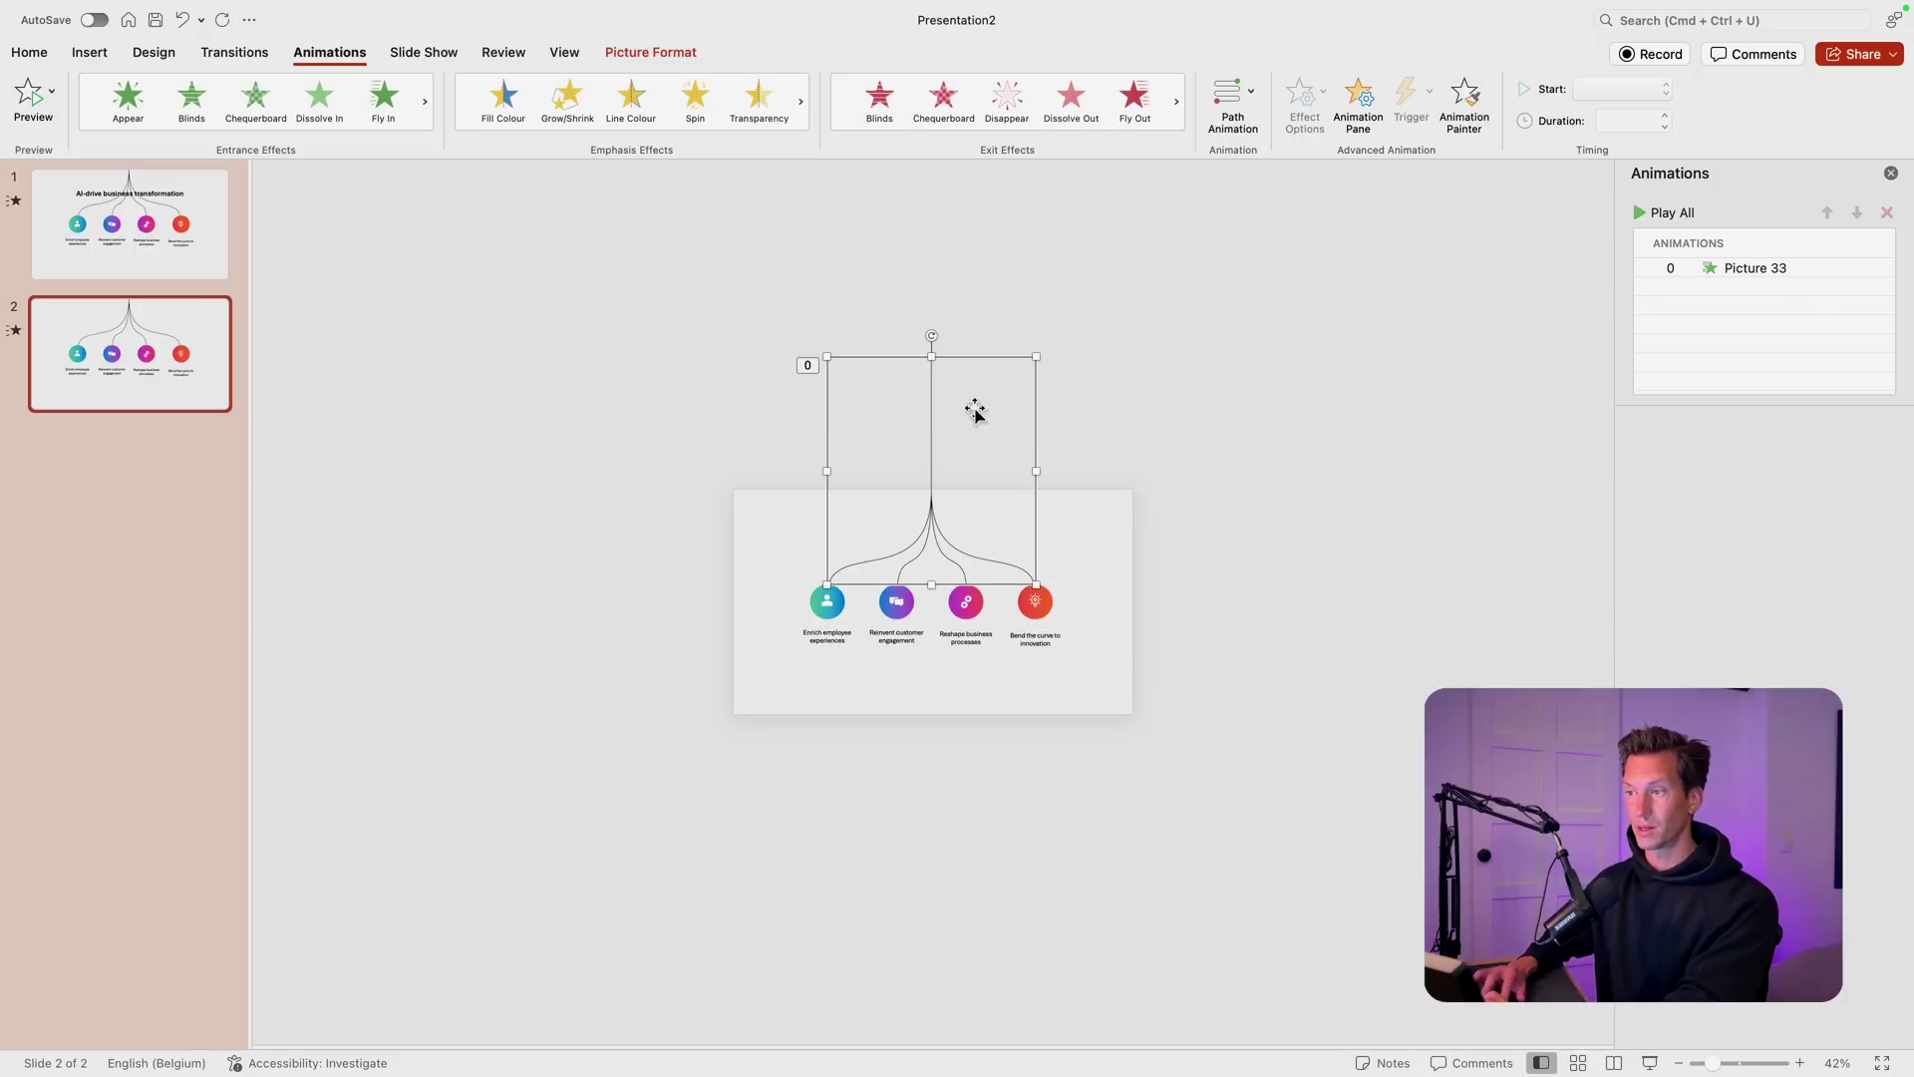
click(1792, 270)
key(Delete)
Step: Drag the whole diagram below the slide's bottom edge, leaving only the arrow stem visible
drag(1176, 304, 714, 740)
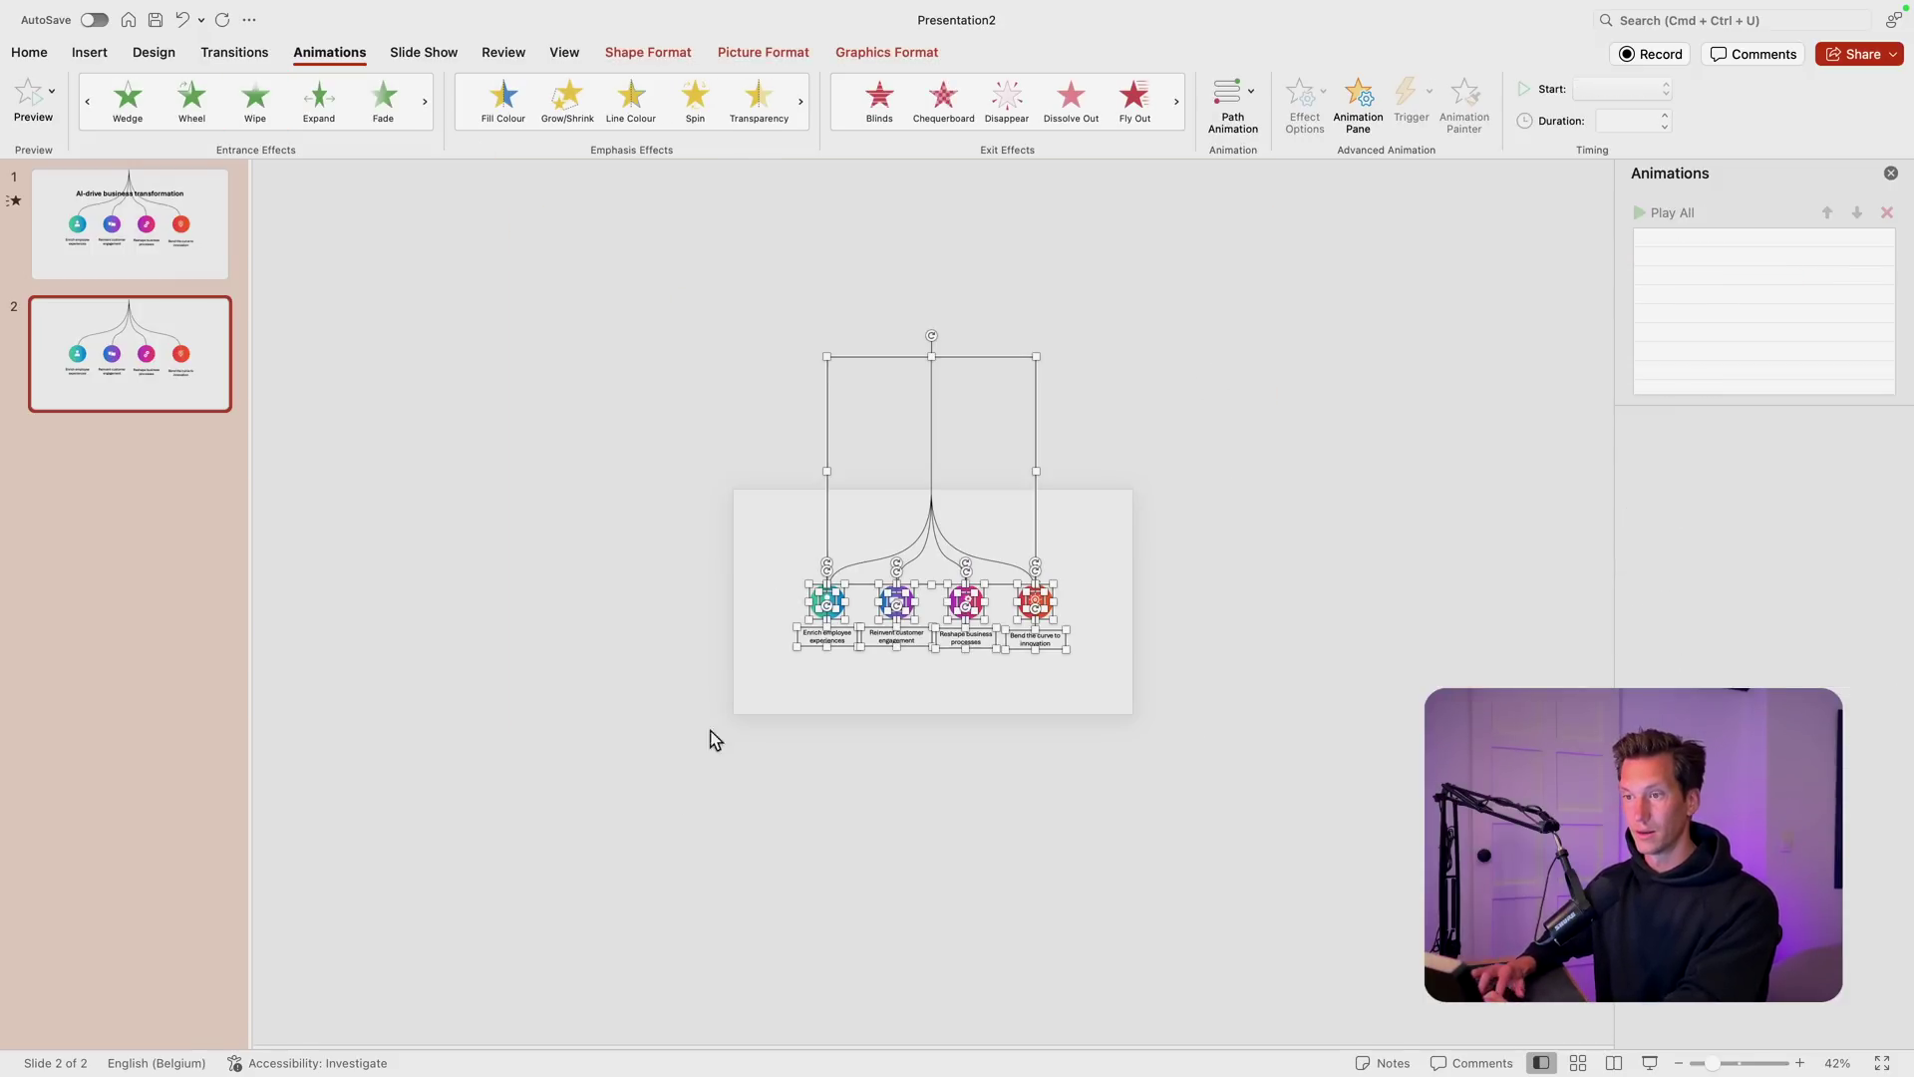
drag(934, 417, 952, 614)
click(1152, 678)
scroll(1146, 676, up, 8)
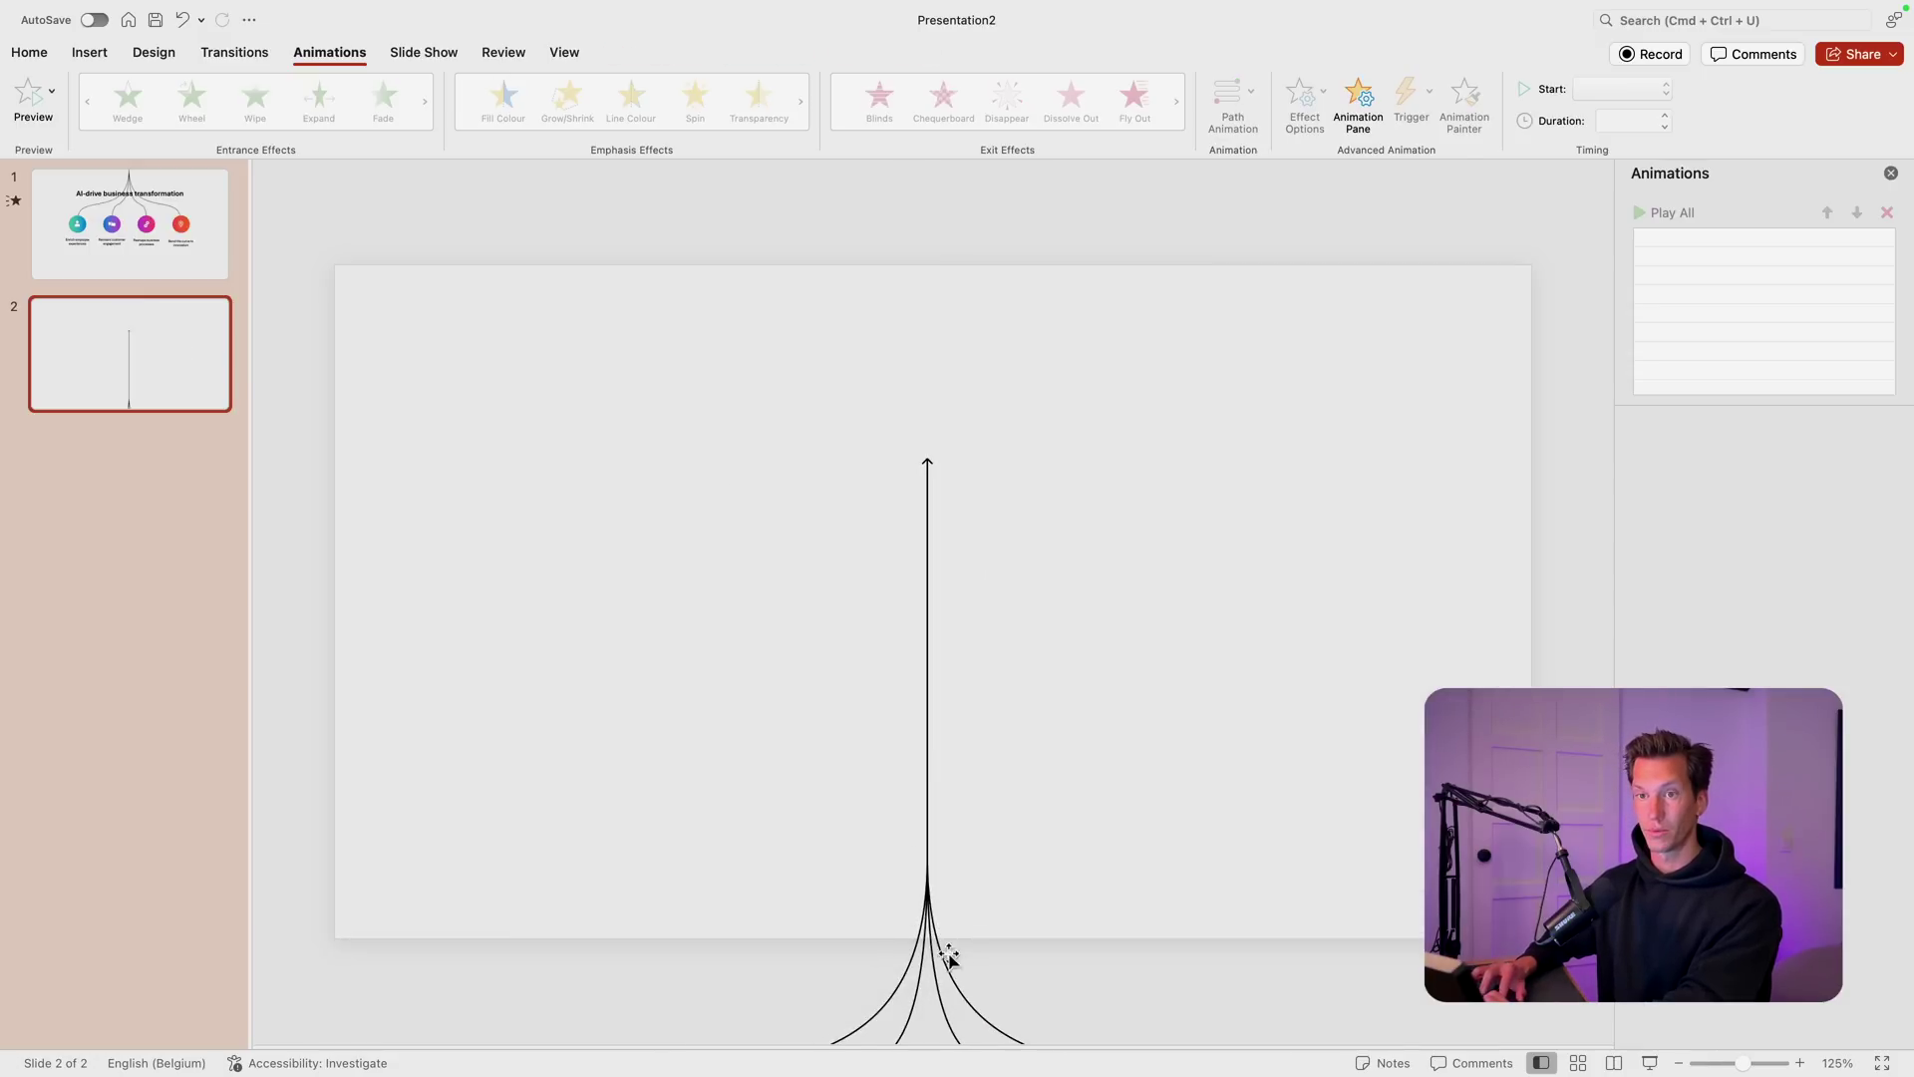
click(137, 277)
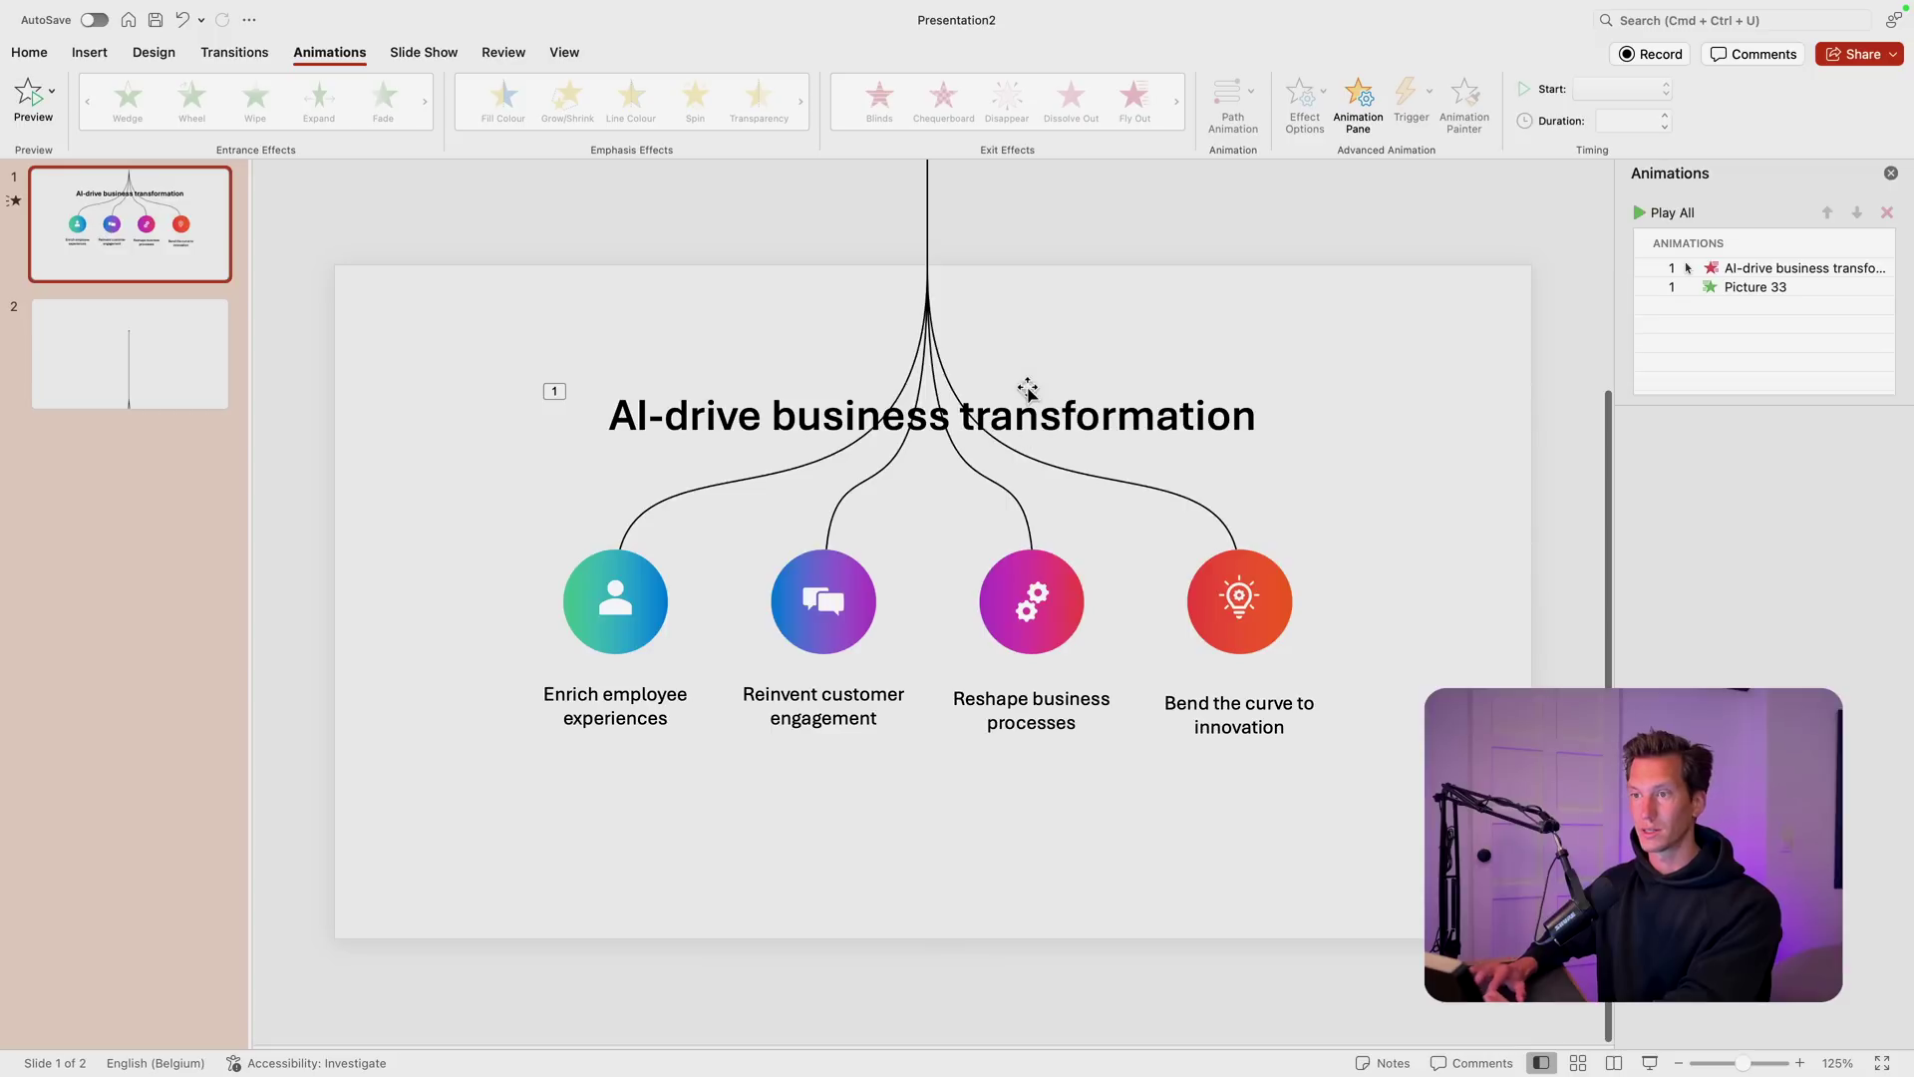
click(199, 337)
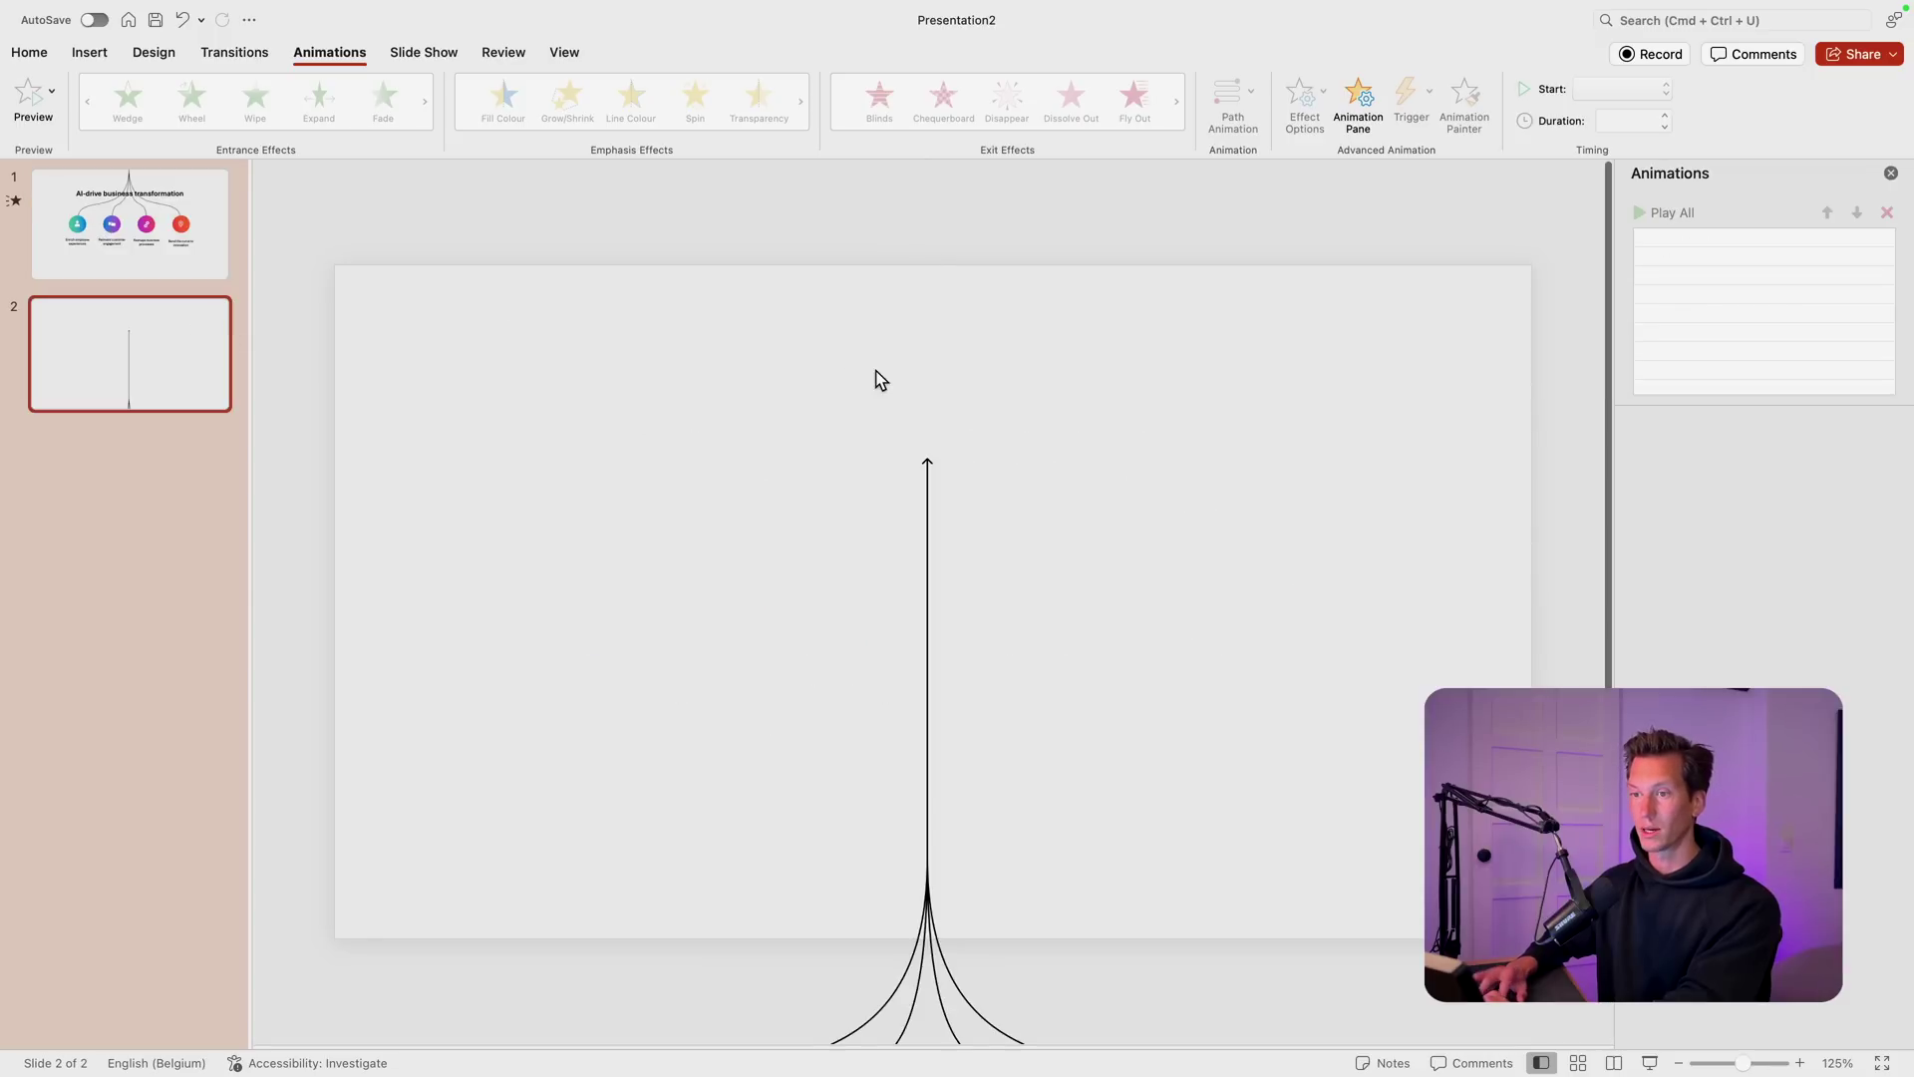
scroll(877, 375, down, 5)
drag(928, 663, 927, 692)
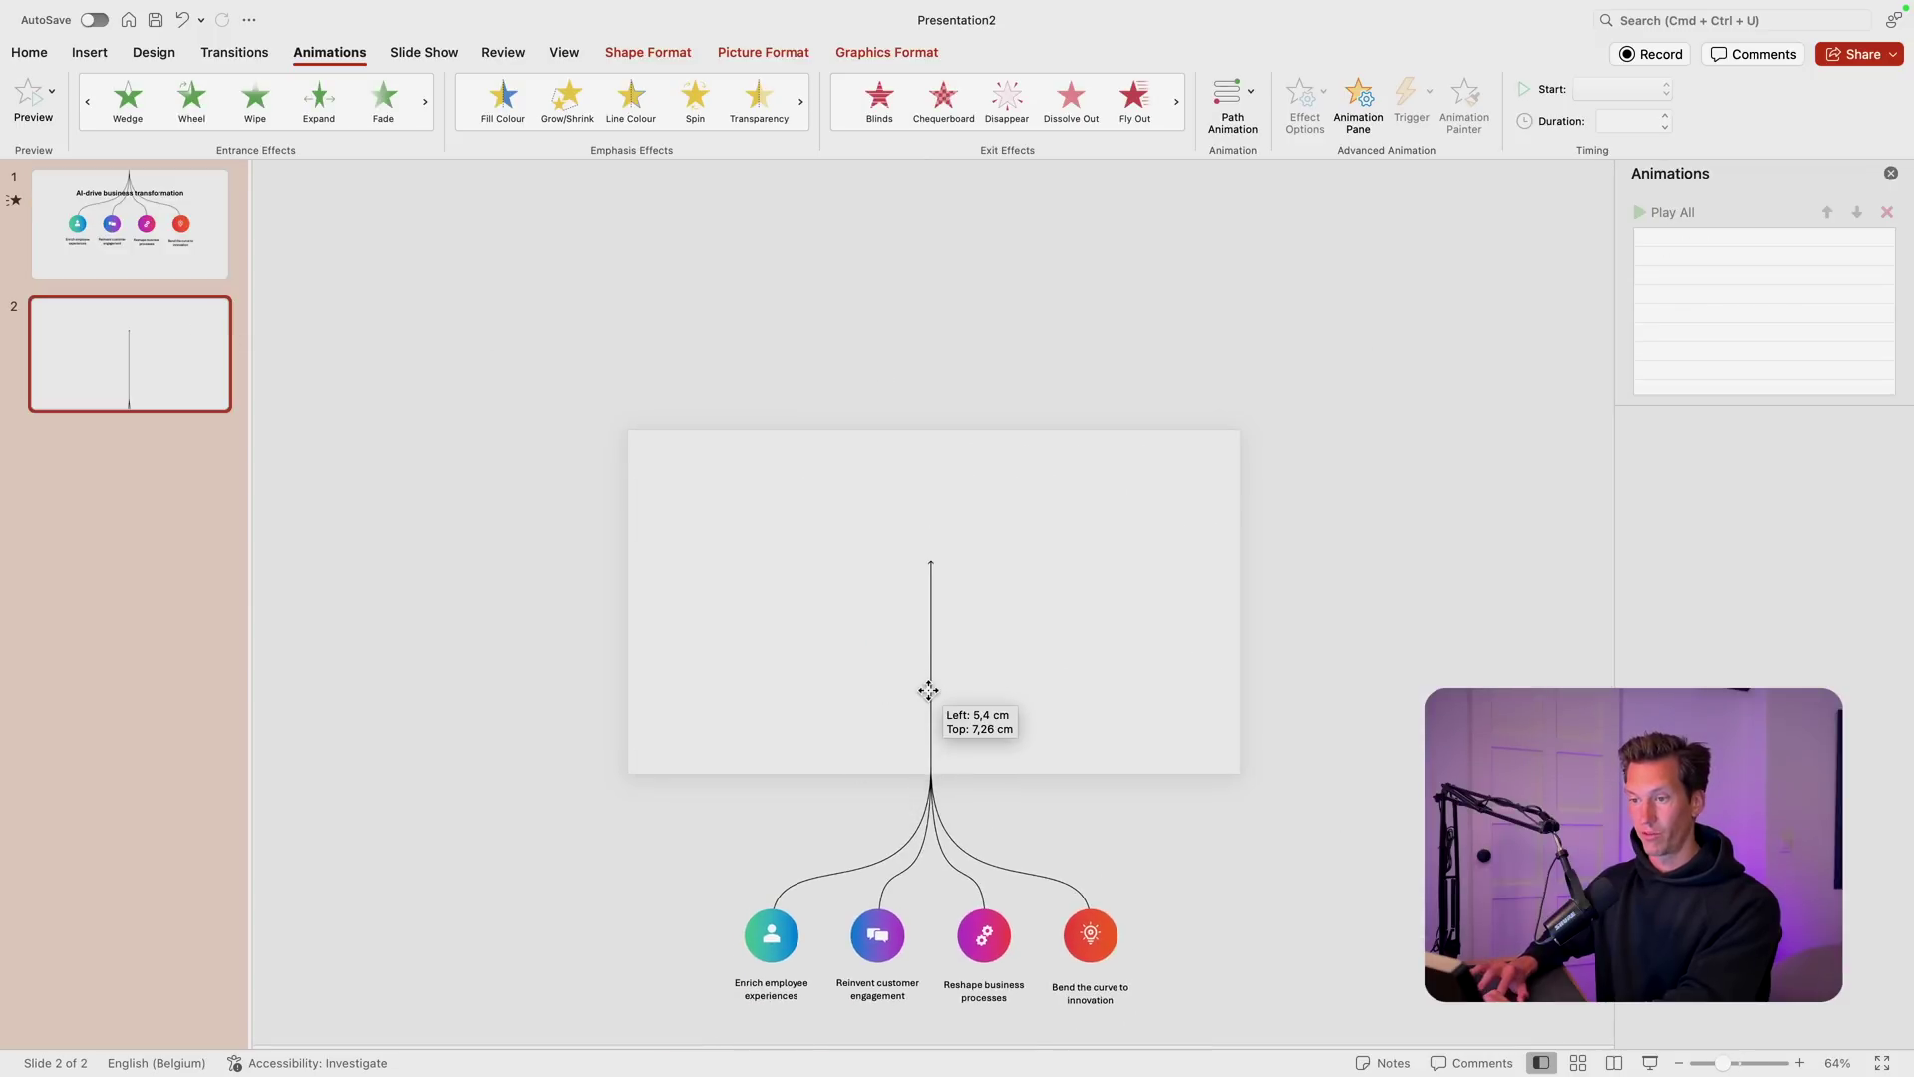
click(1103, 705)
Step: Draw a rectangle across the vertical stem of the arrow on slide 2
scroll(1168, 680, up, 5)
scroll(1169, 681, up, 1)
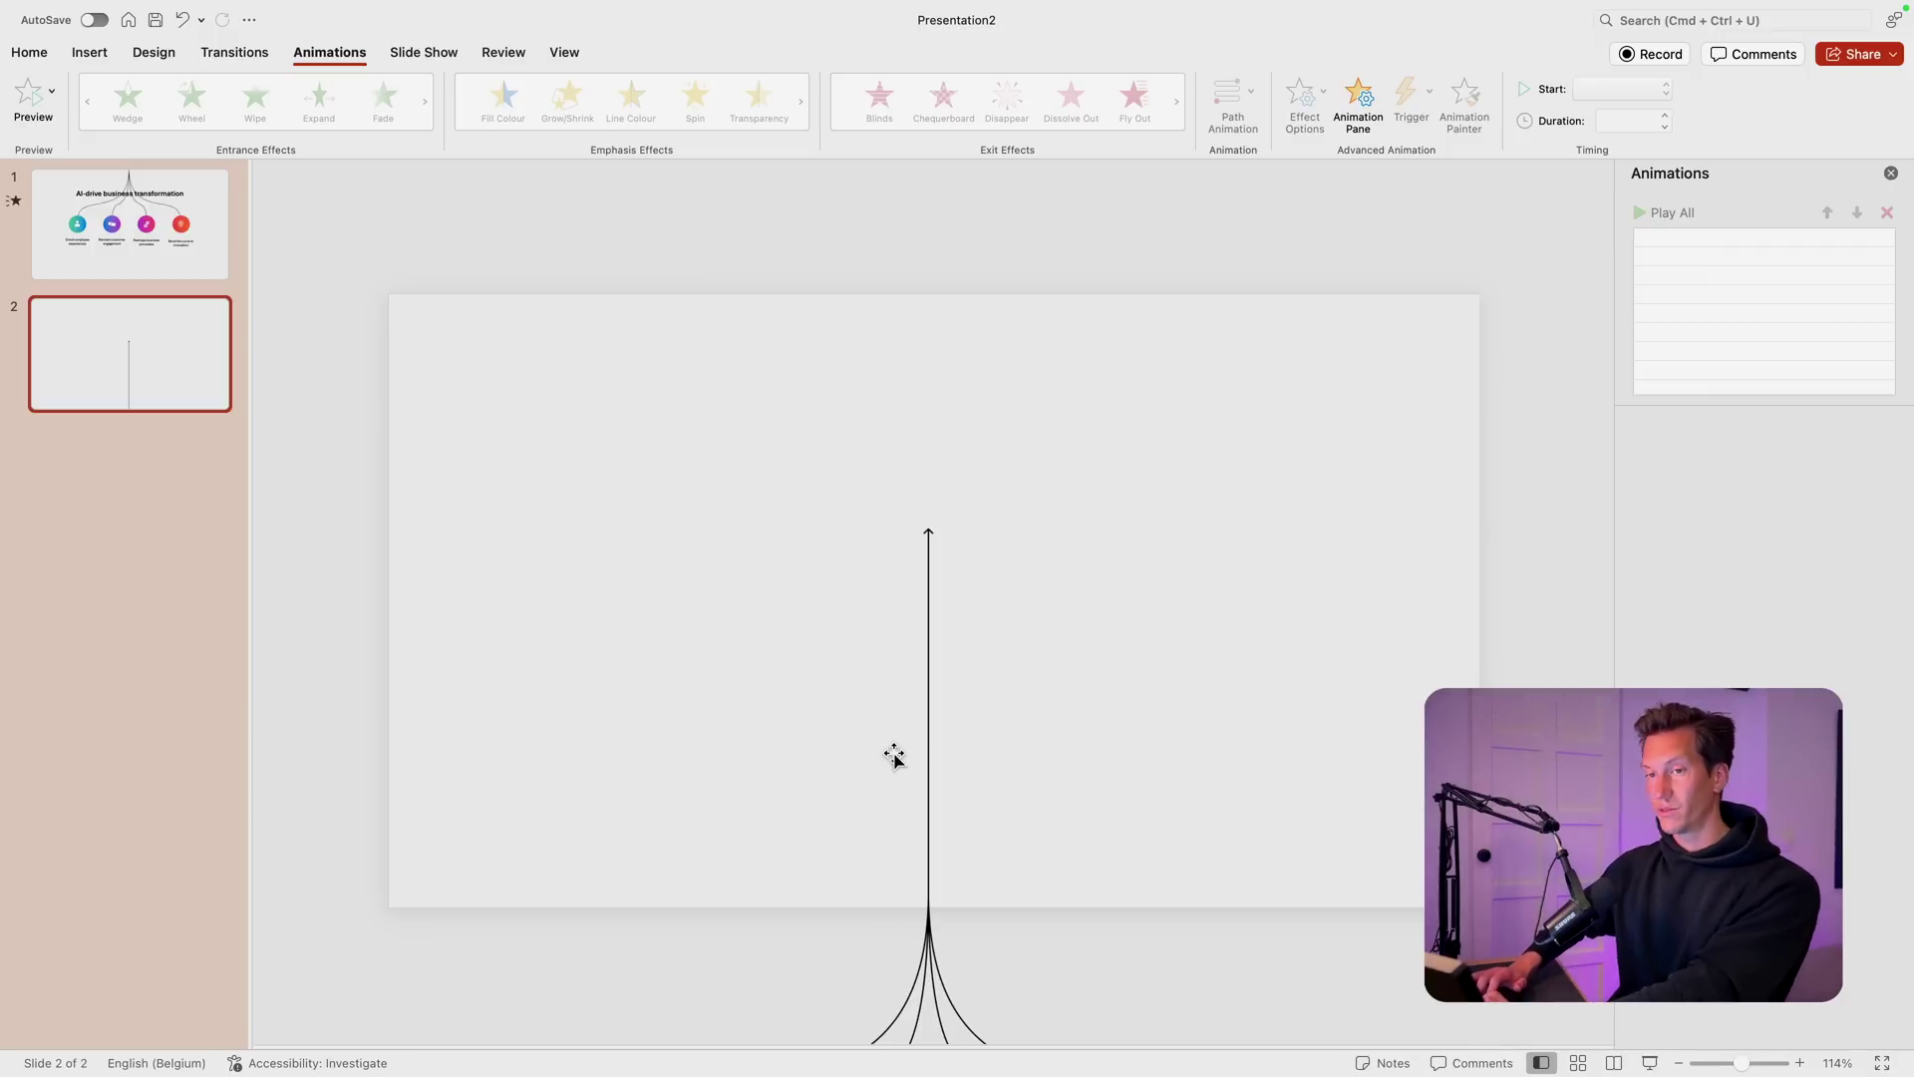
click(89, 52)
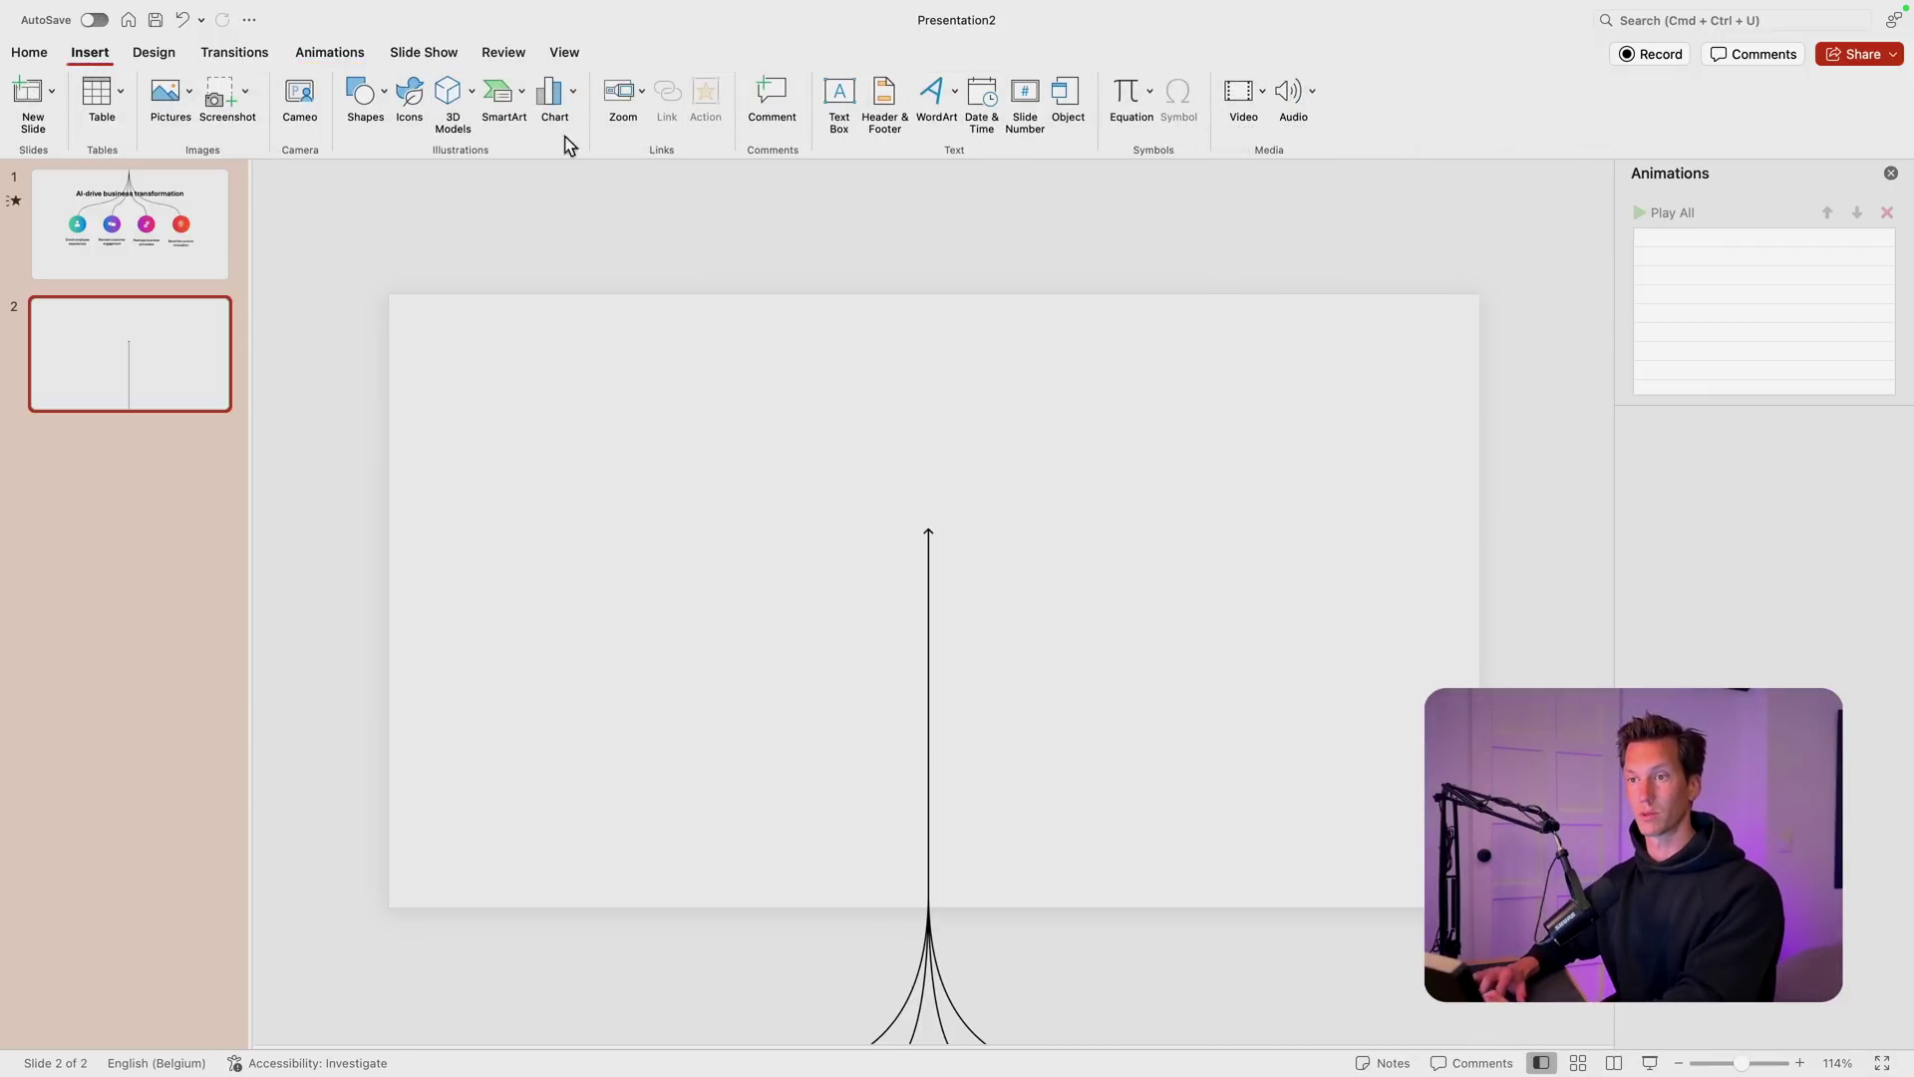
click(365, 95)
click(573, 157)
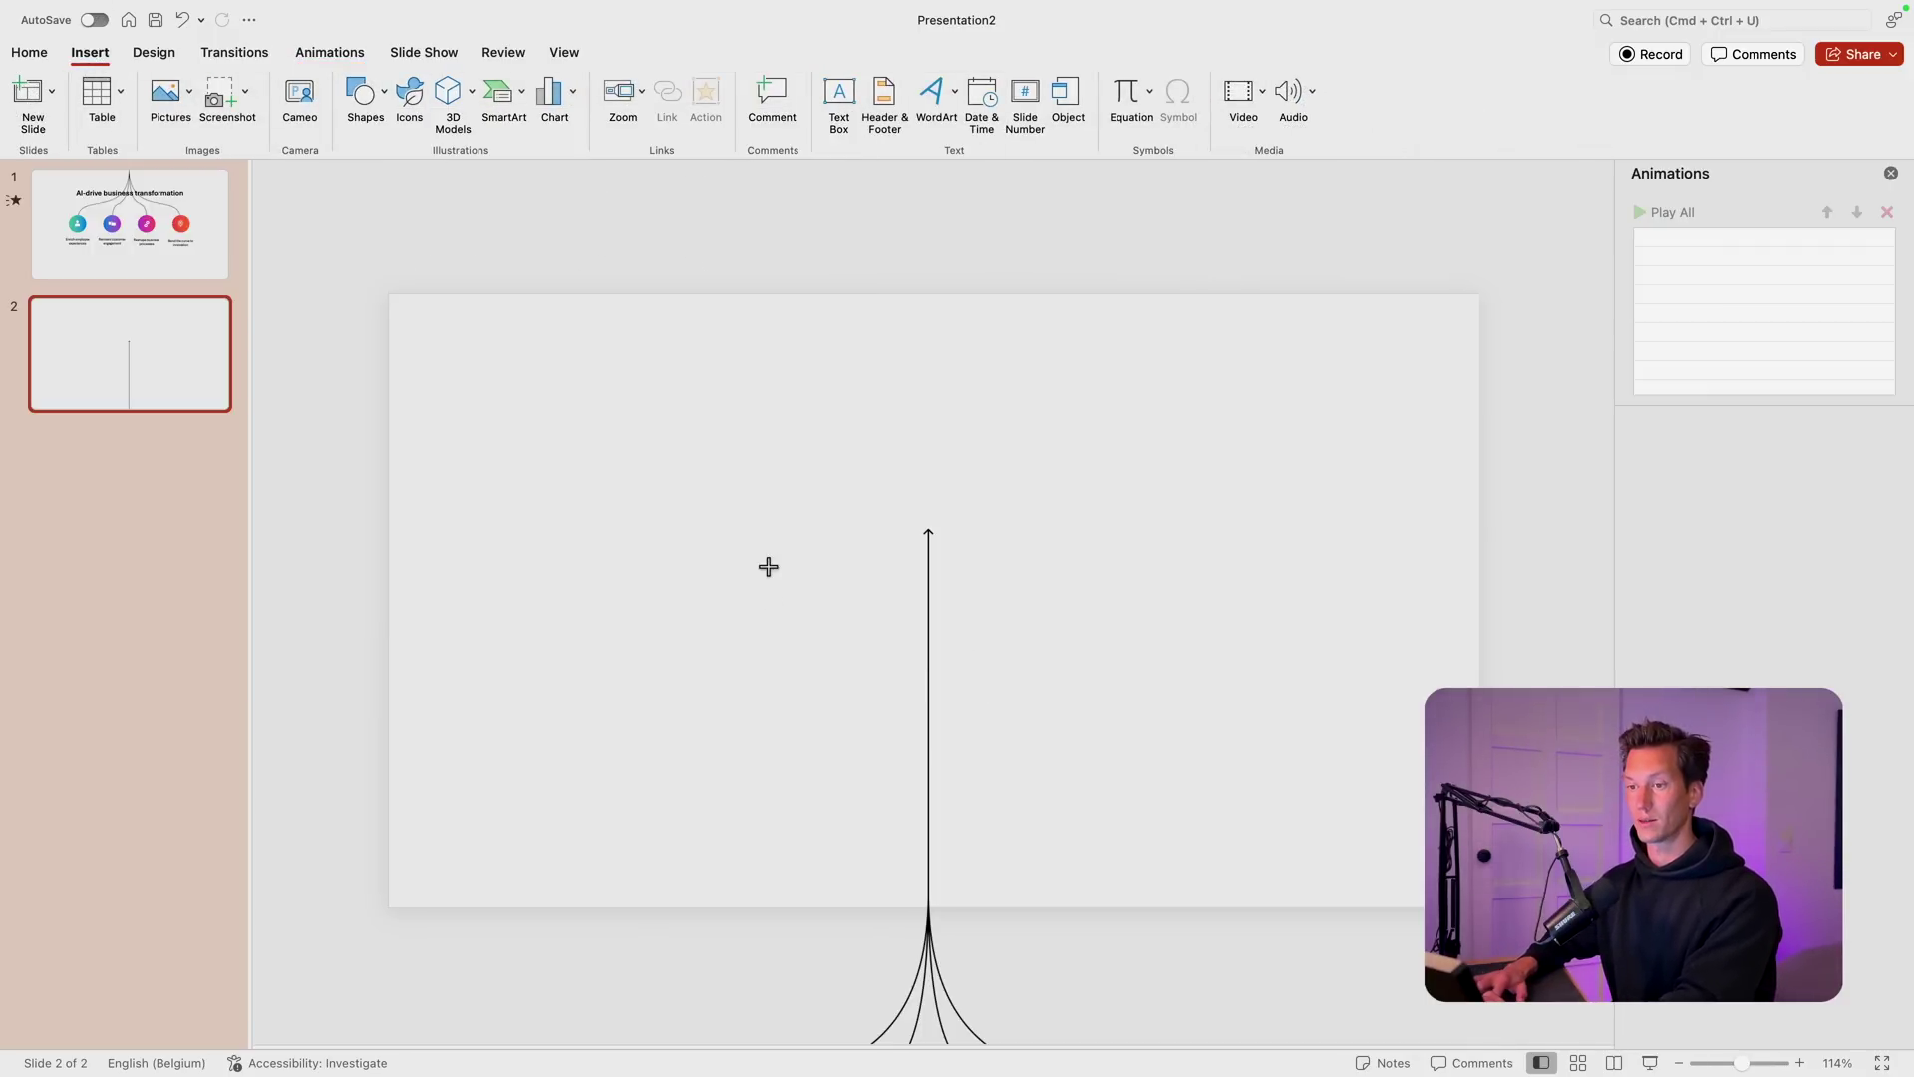
mouse_move(768, 567)
mouse_down()
mouse_move(1123, 688)
mouse_move(1012, 618)
mouse_up()
Step: Switch the rectangle from a solid green fill to a gradient fill in Format Shape
right_click(1002, 607)
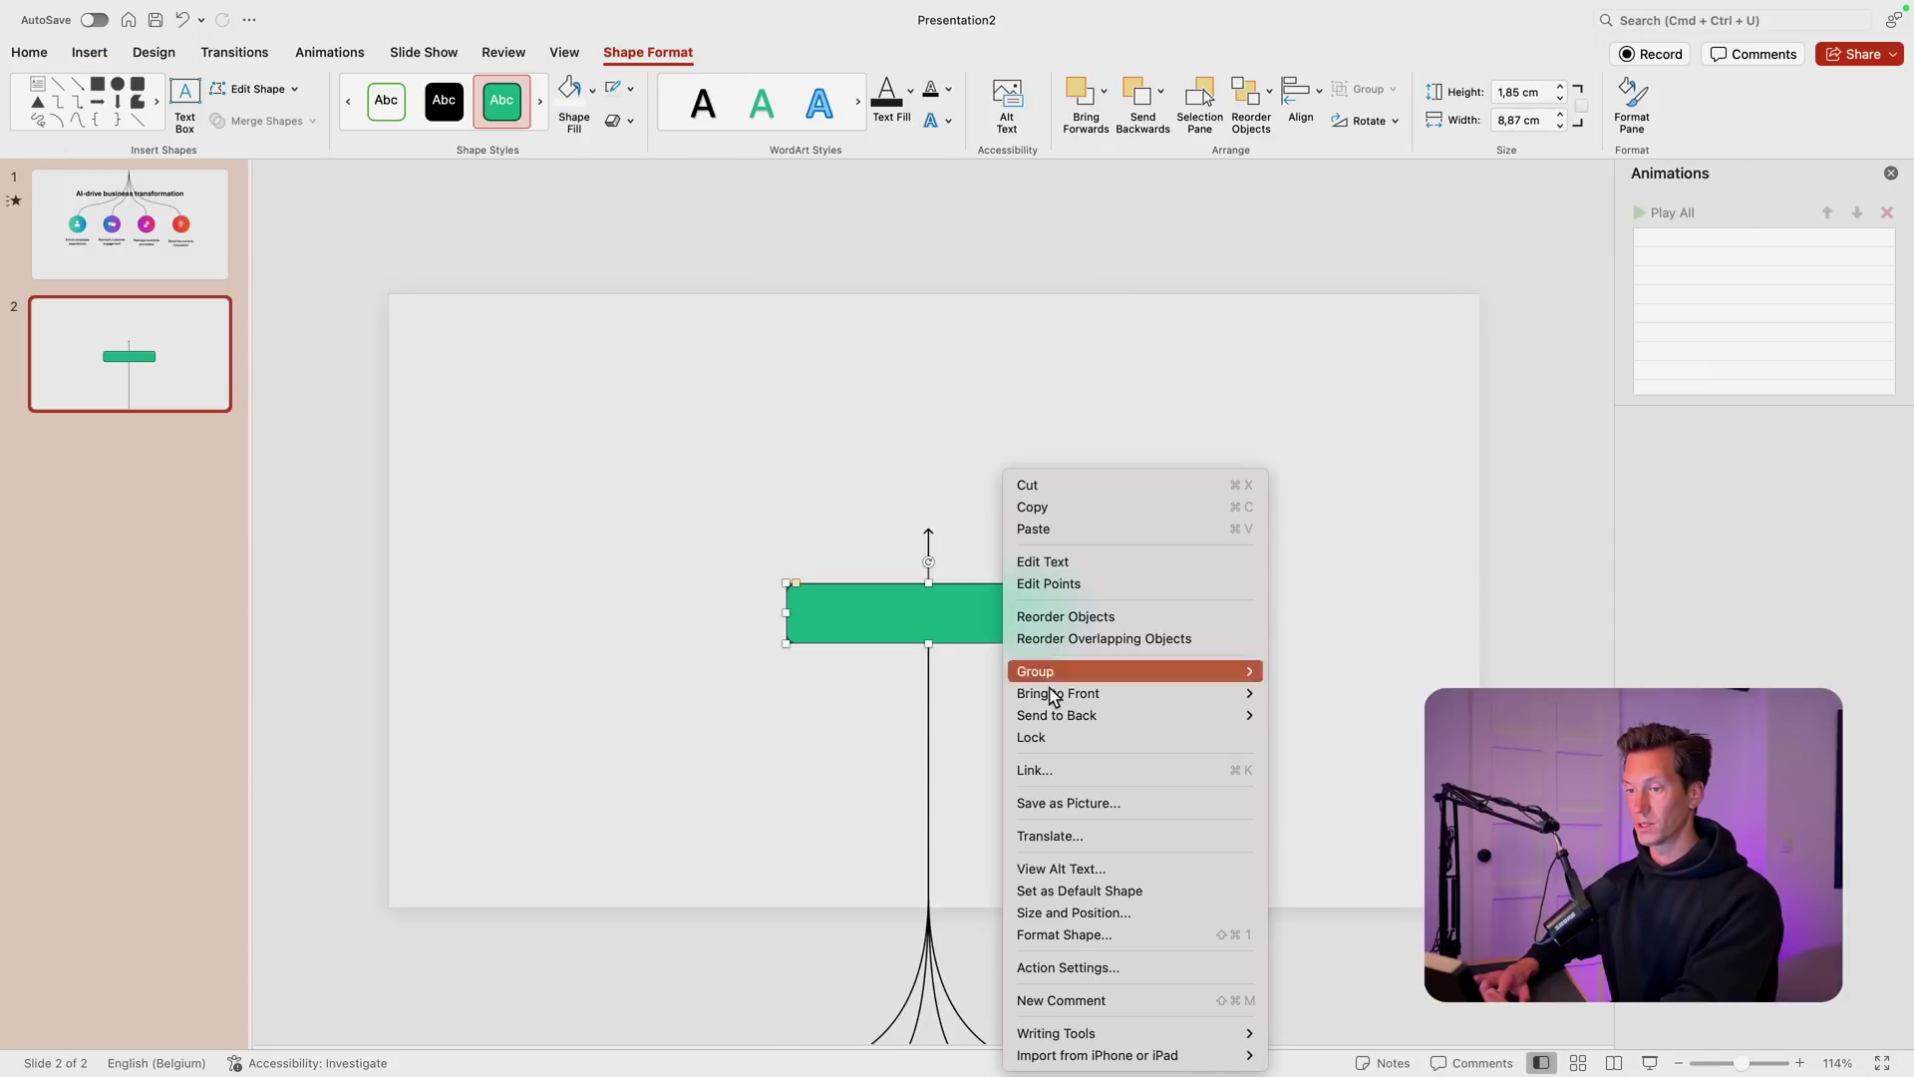
click(1147, 937)
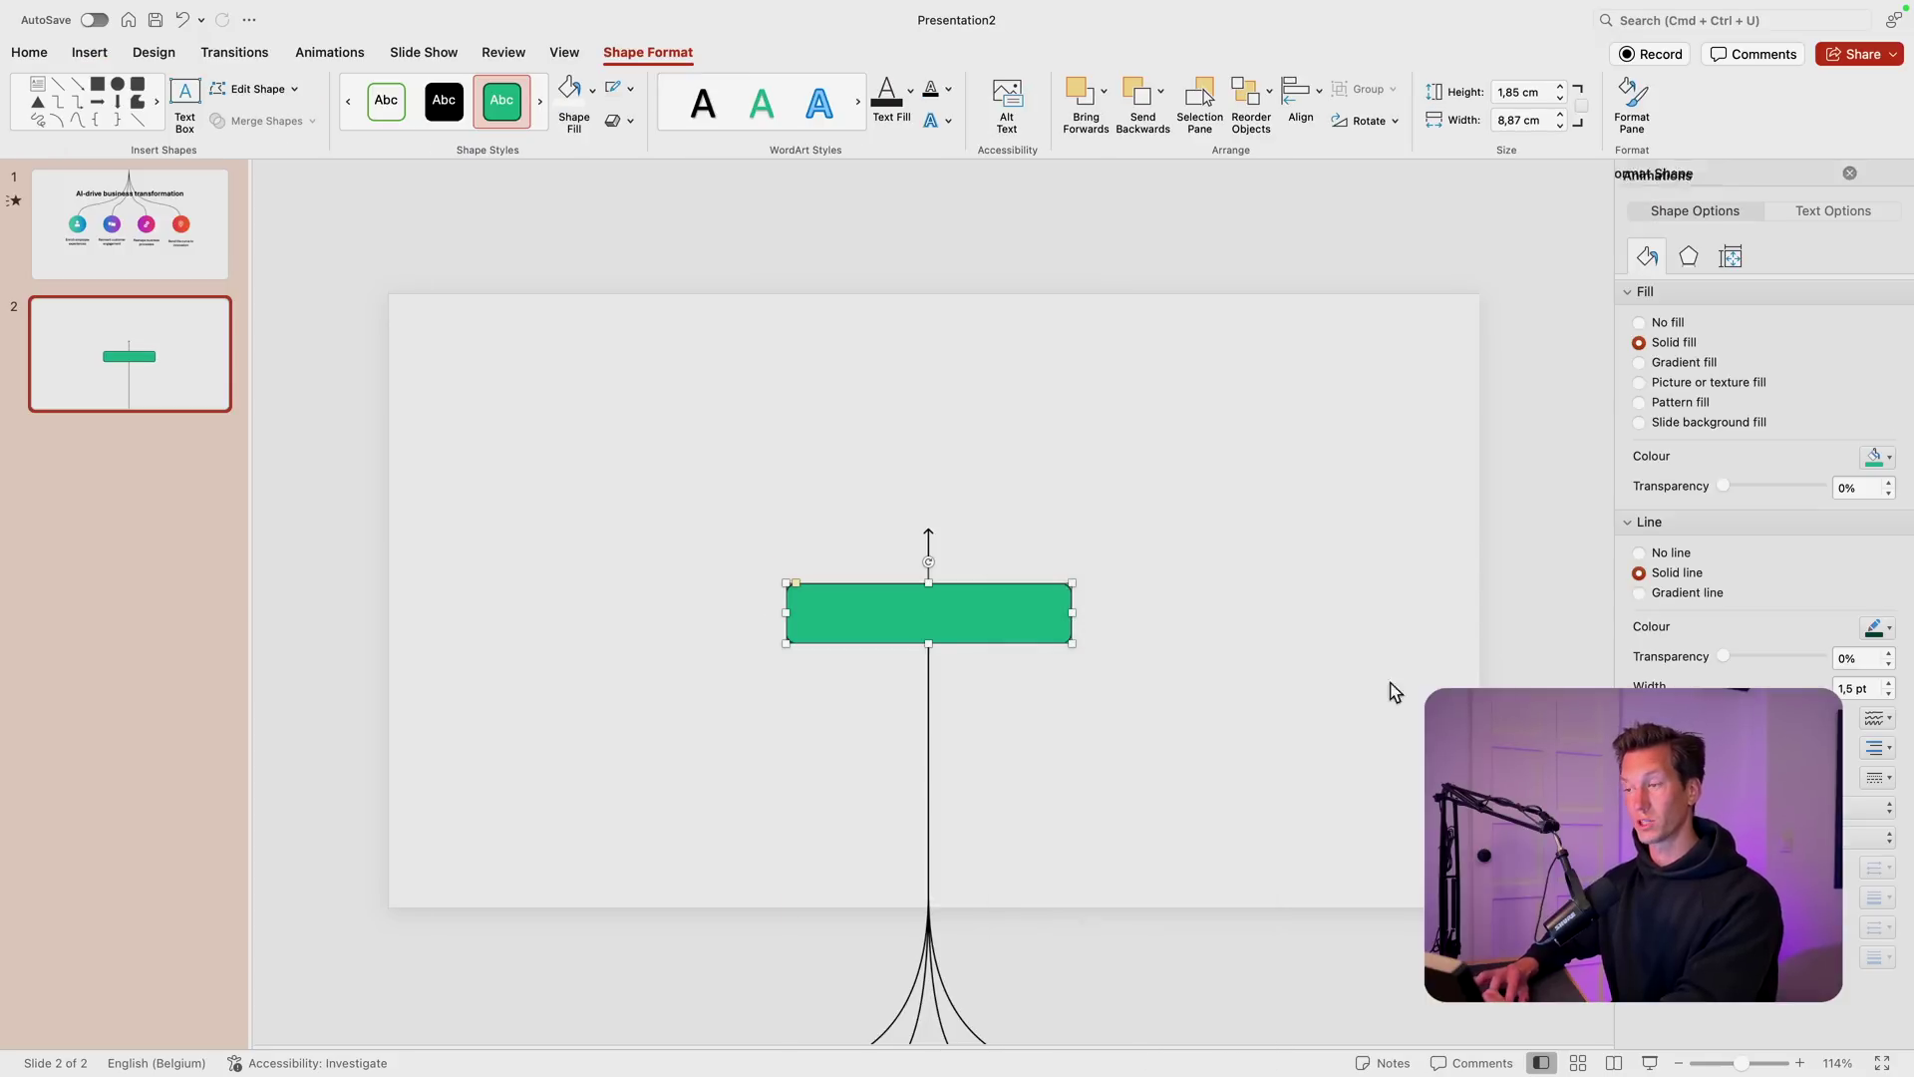
click(1666, 363)
click(1876, 657)
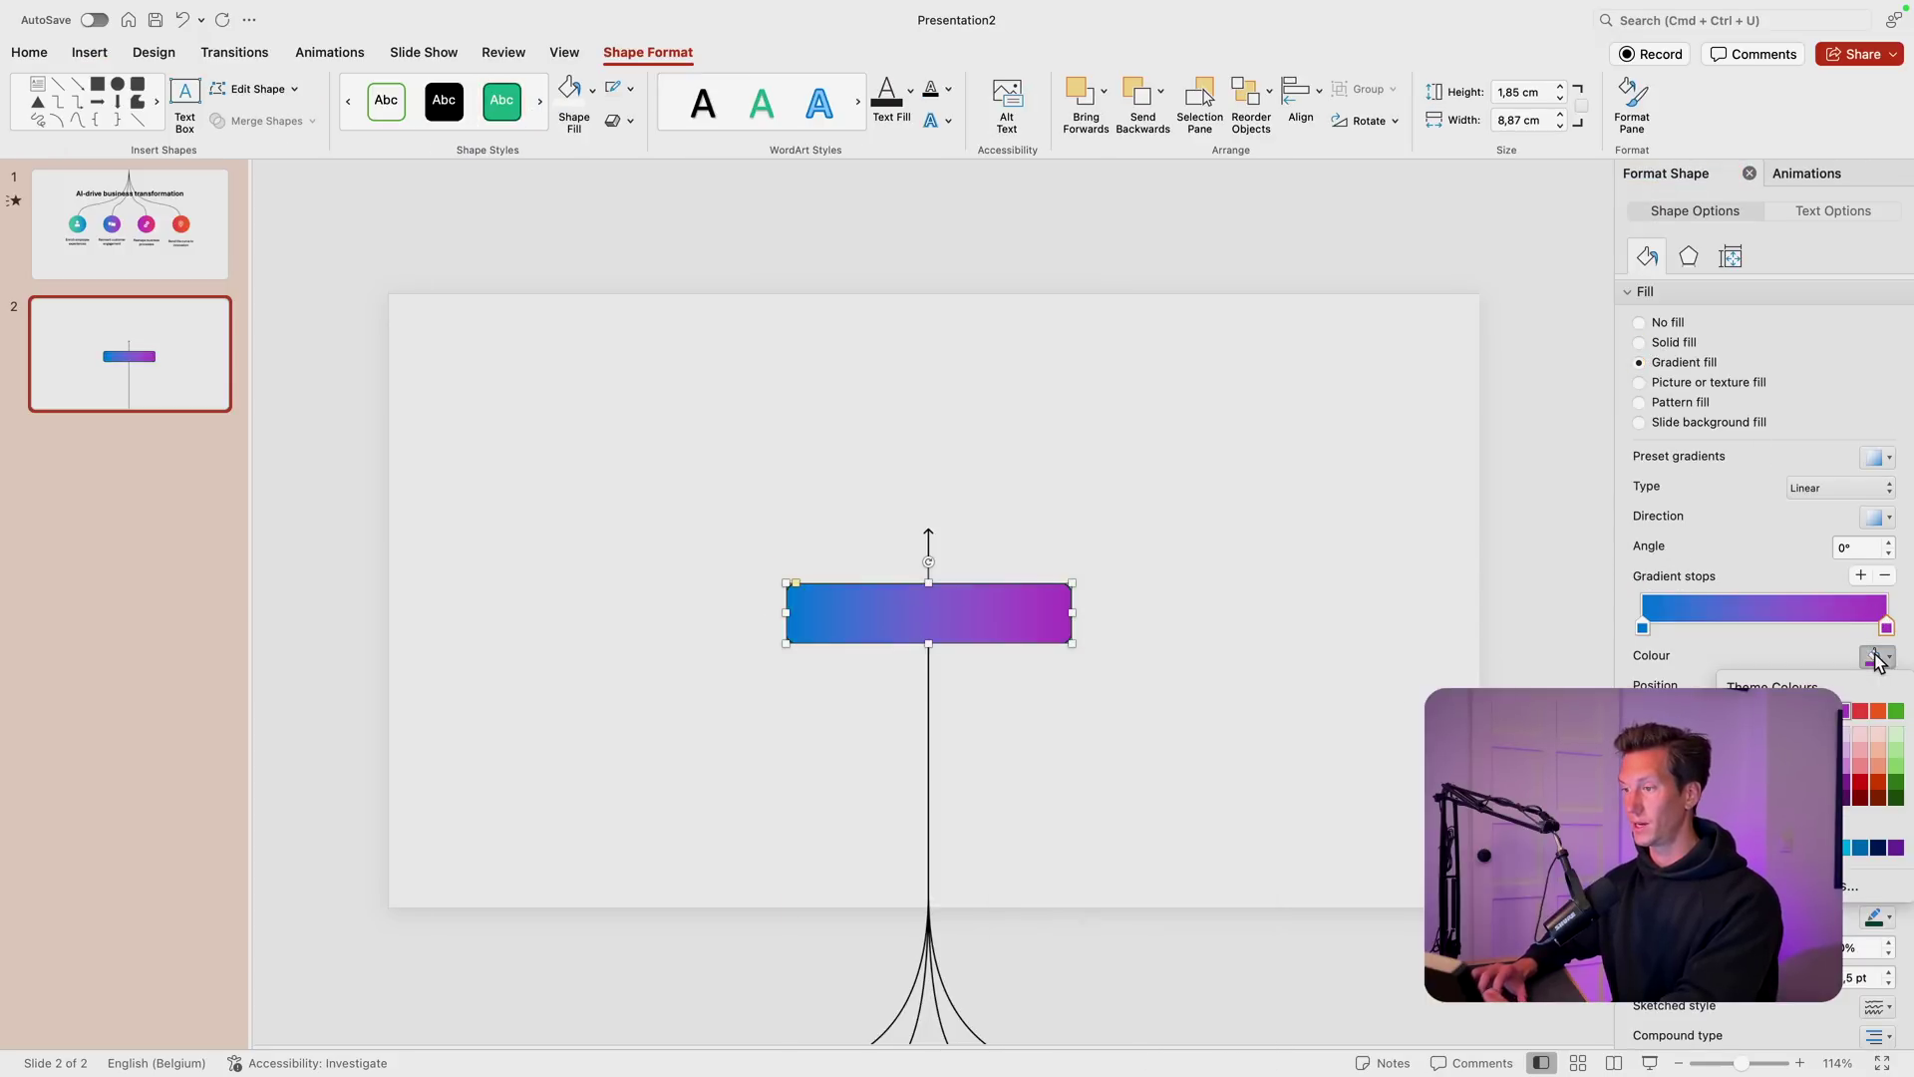
click(1869, 711)
key(super+z)
key(super+z)
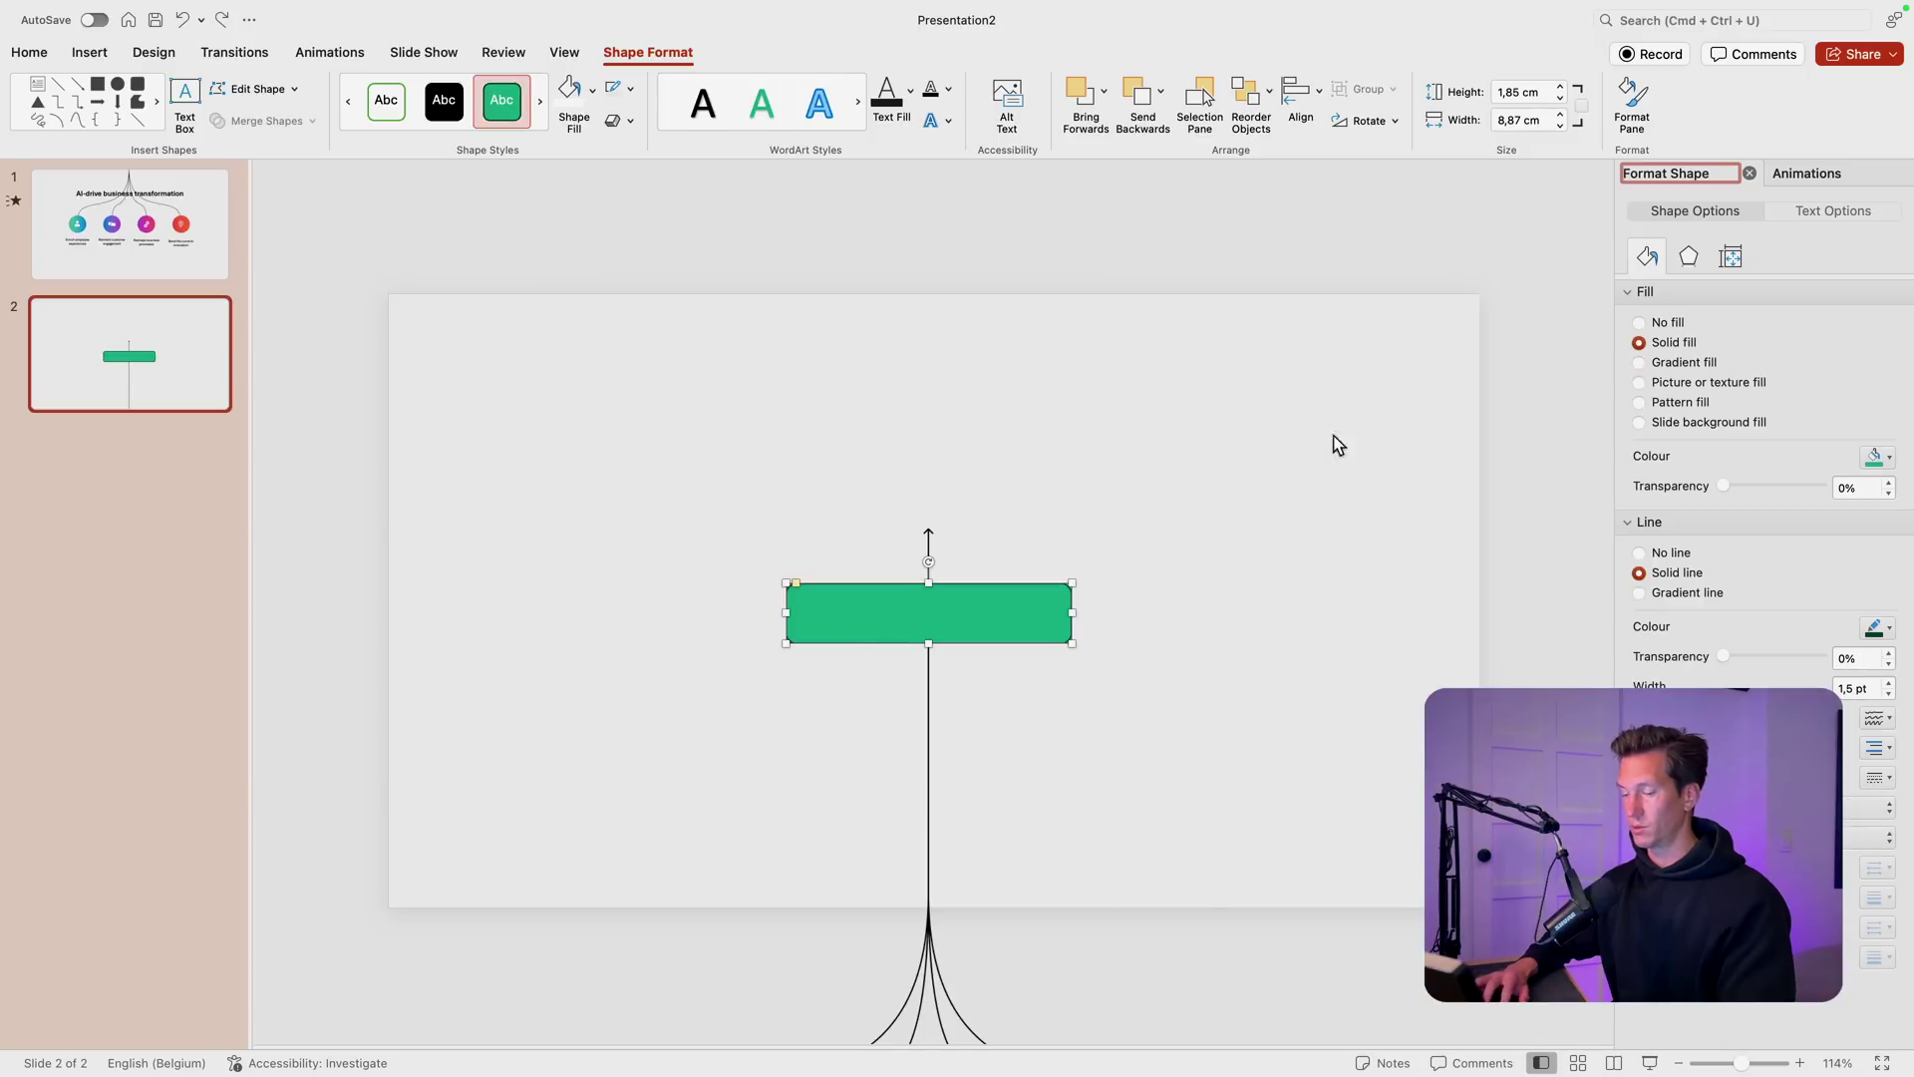
click(1643, 364)
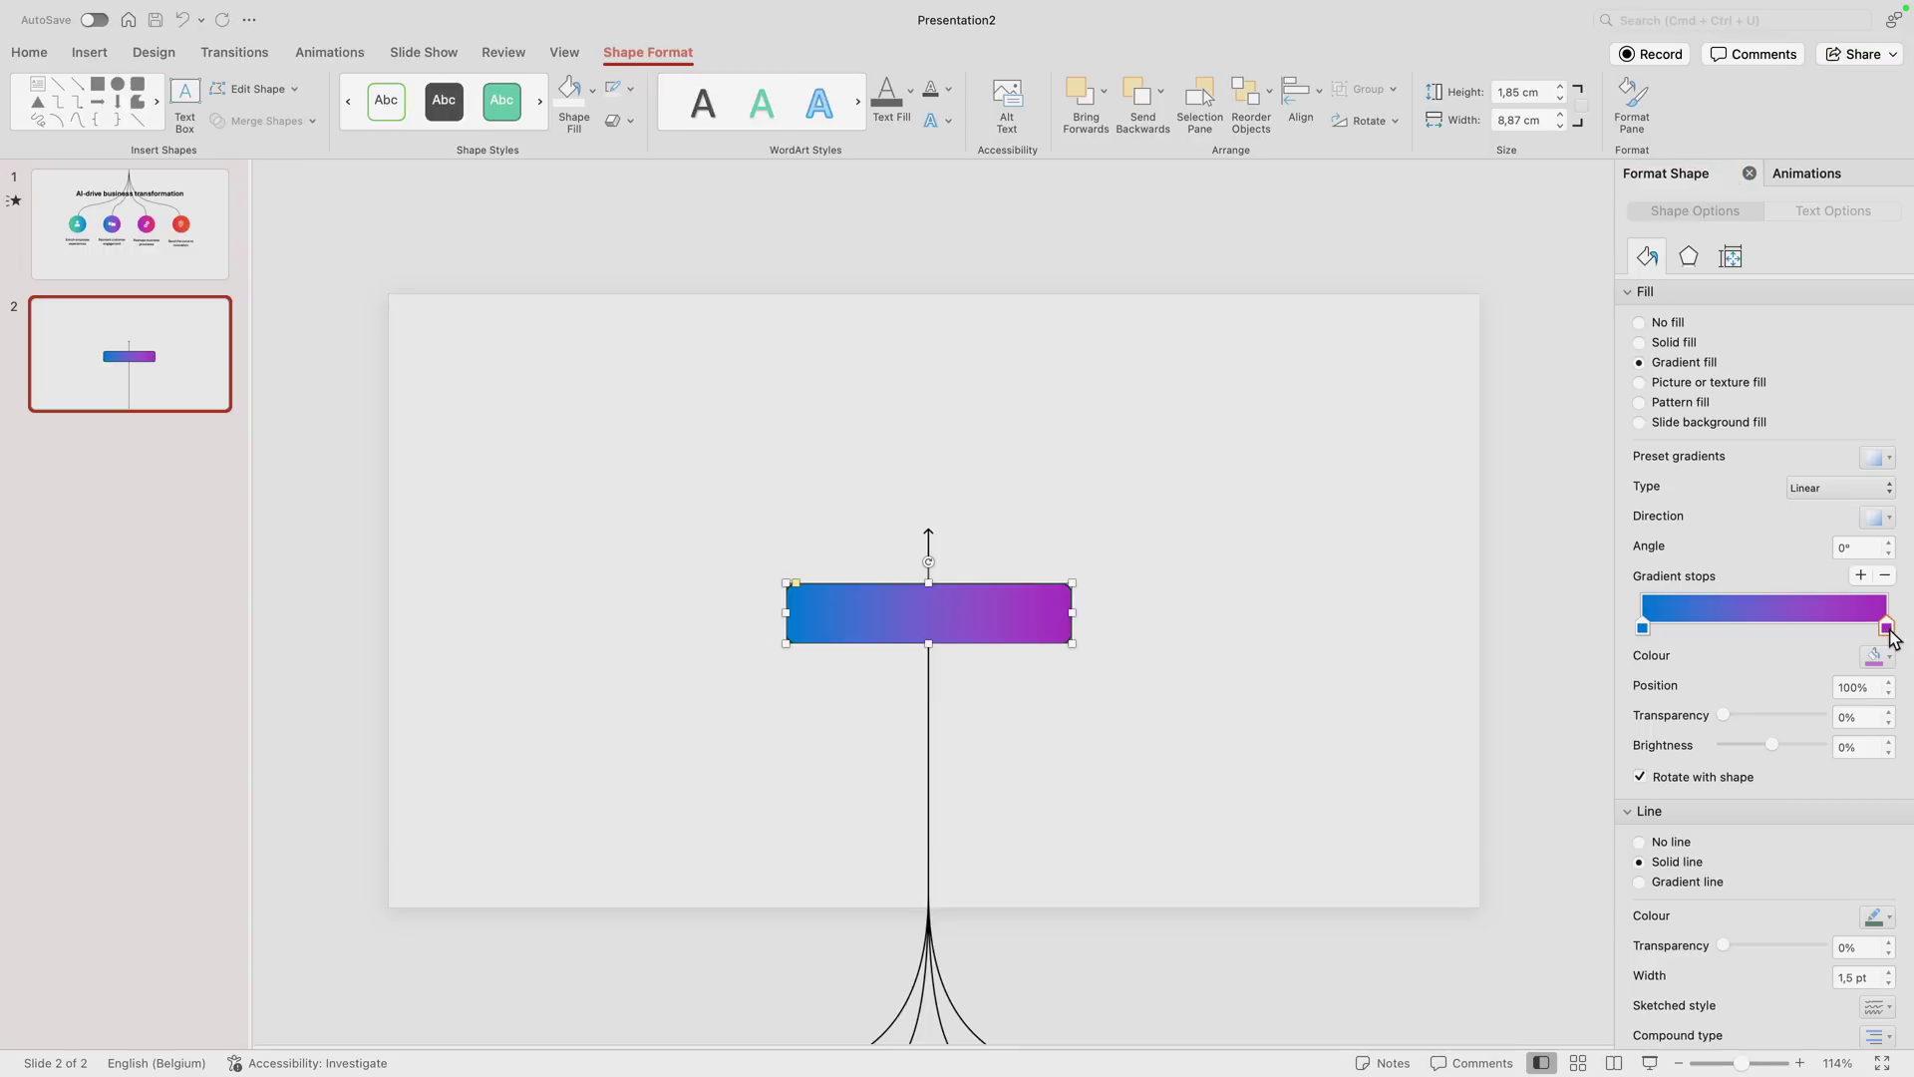
click(1648, 634)
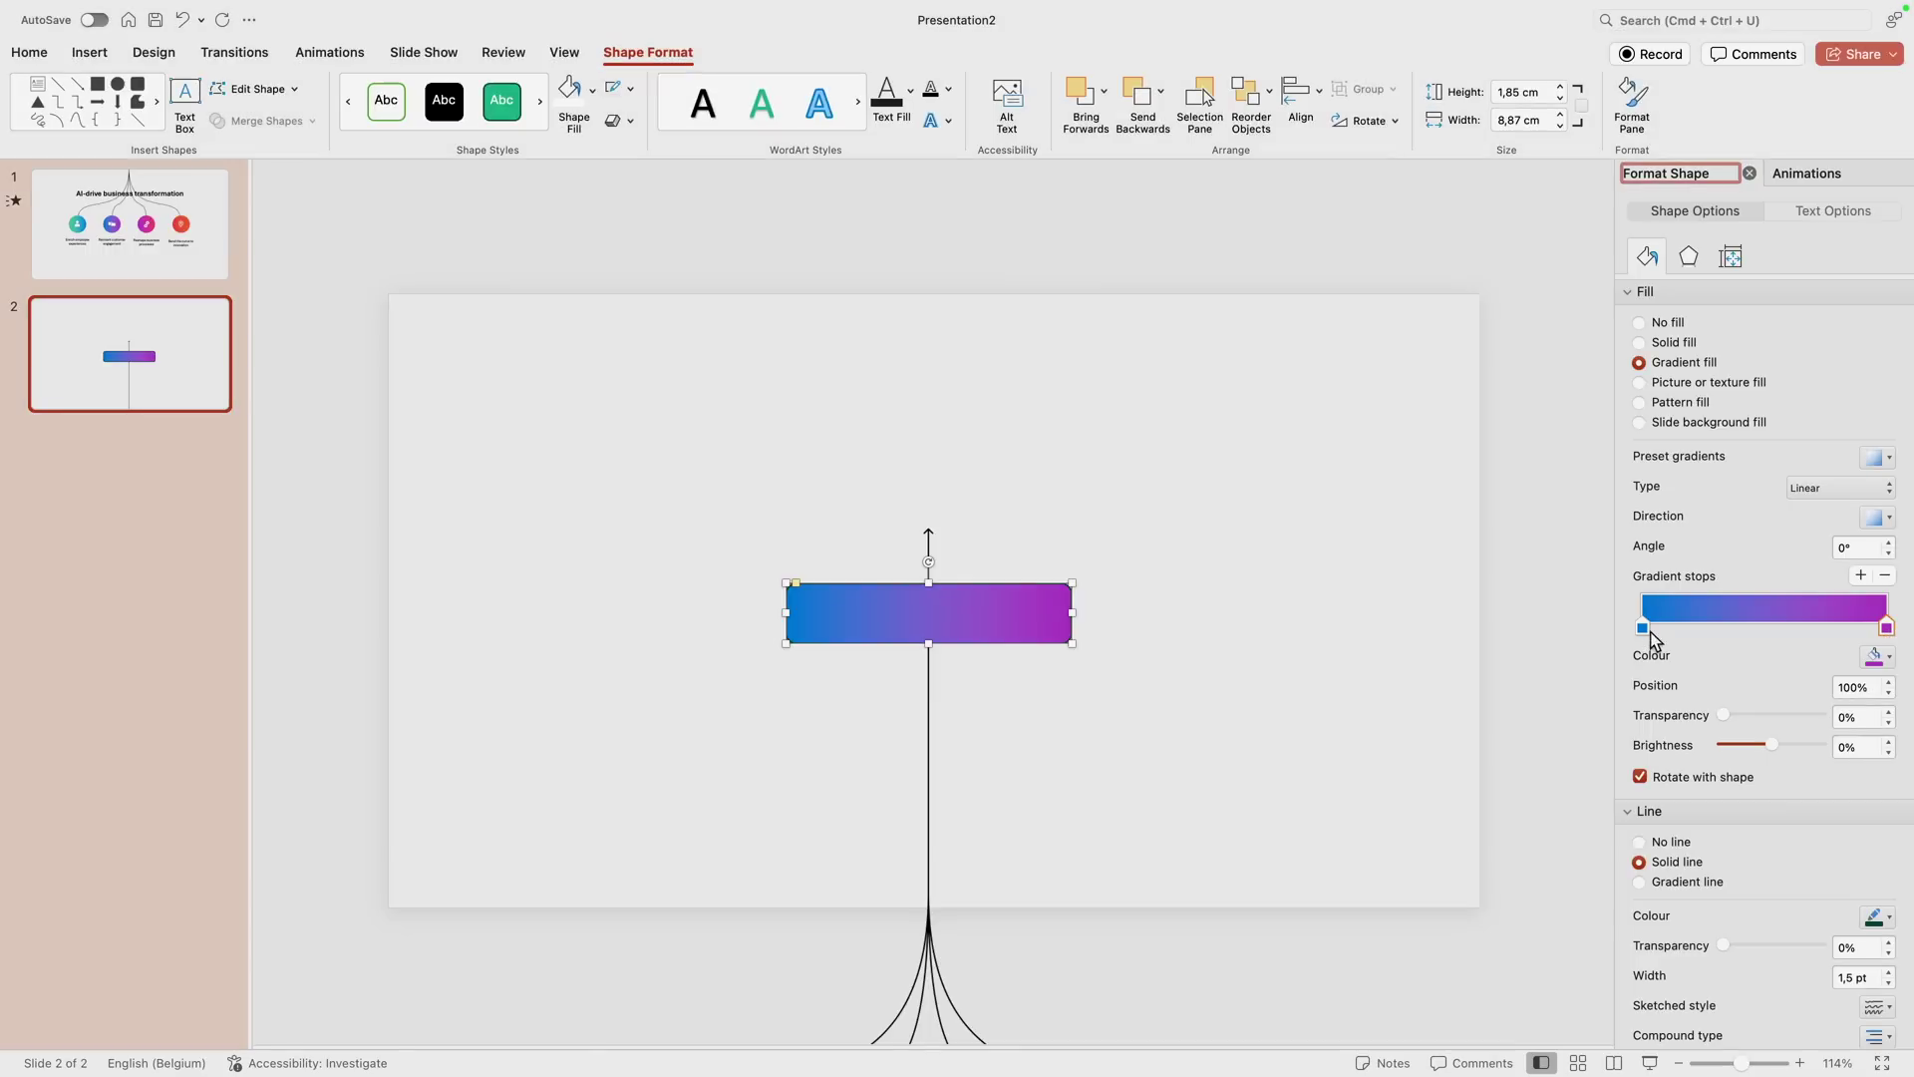
Step: Add a middle gradient stop, make the left end green, and set the line to No line
click(1880, 657)
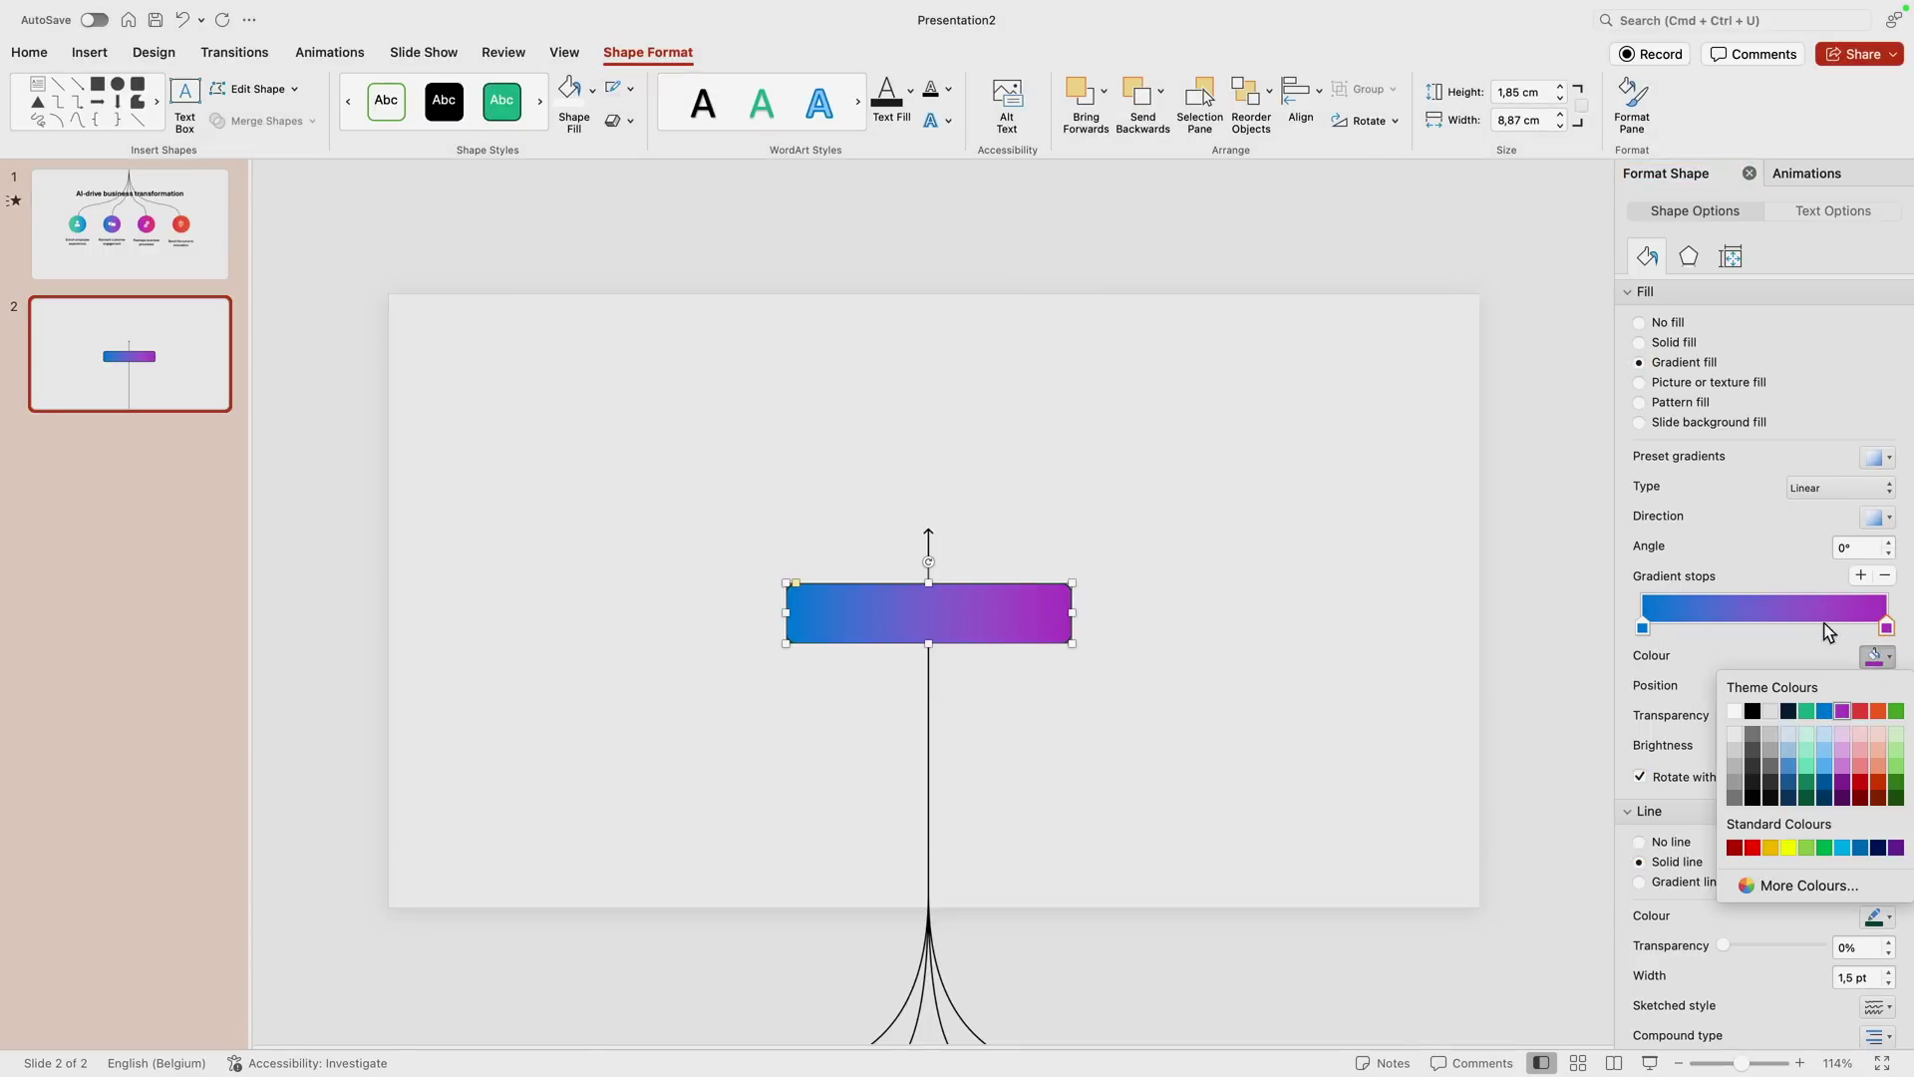
click(1780, 625)
click(1770, 626)
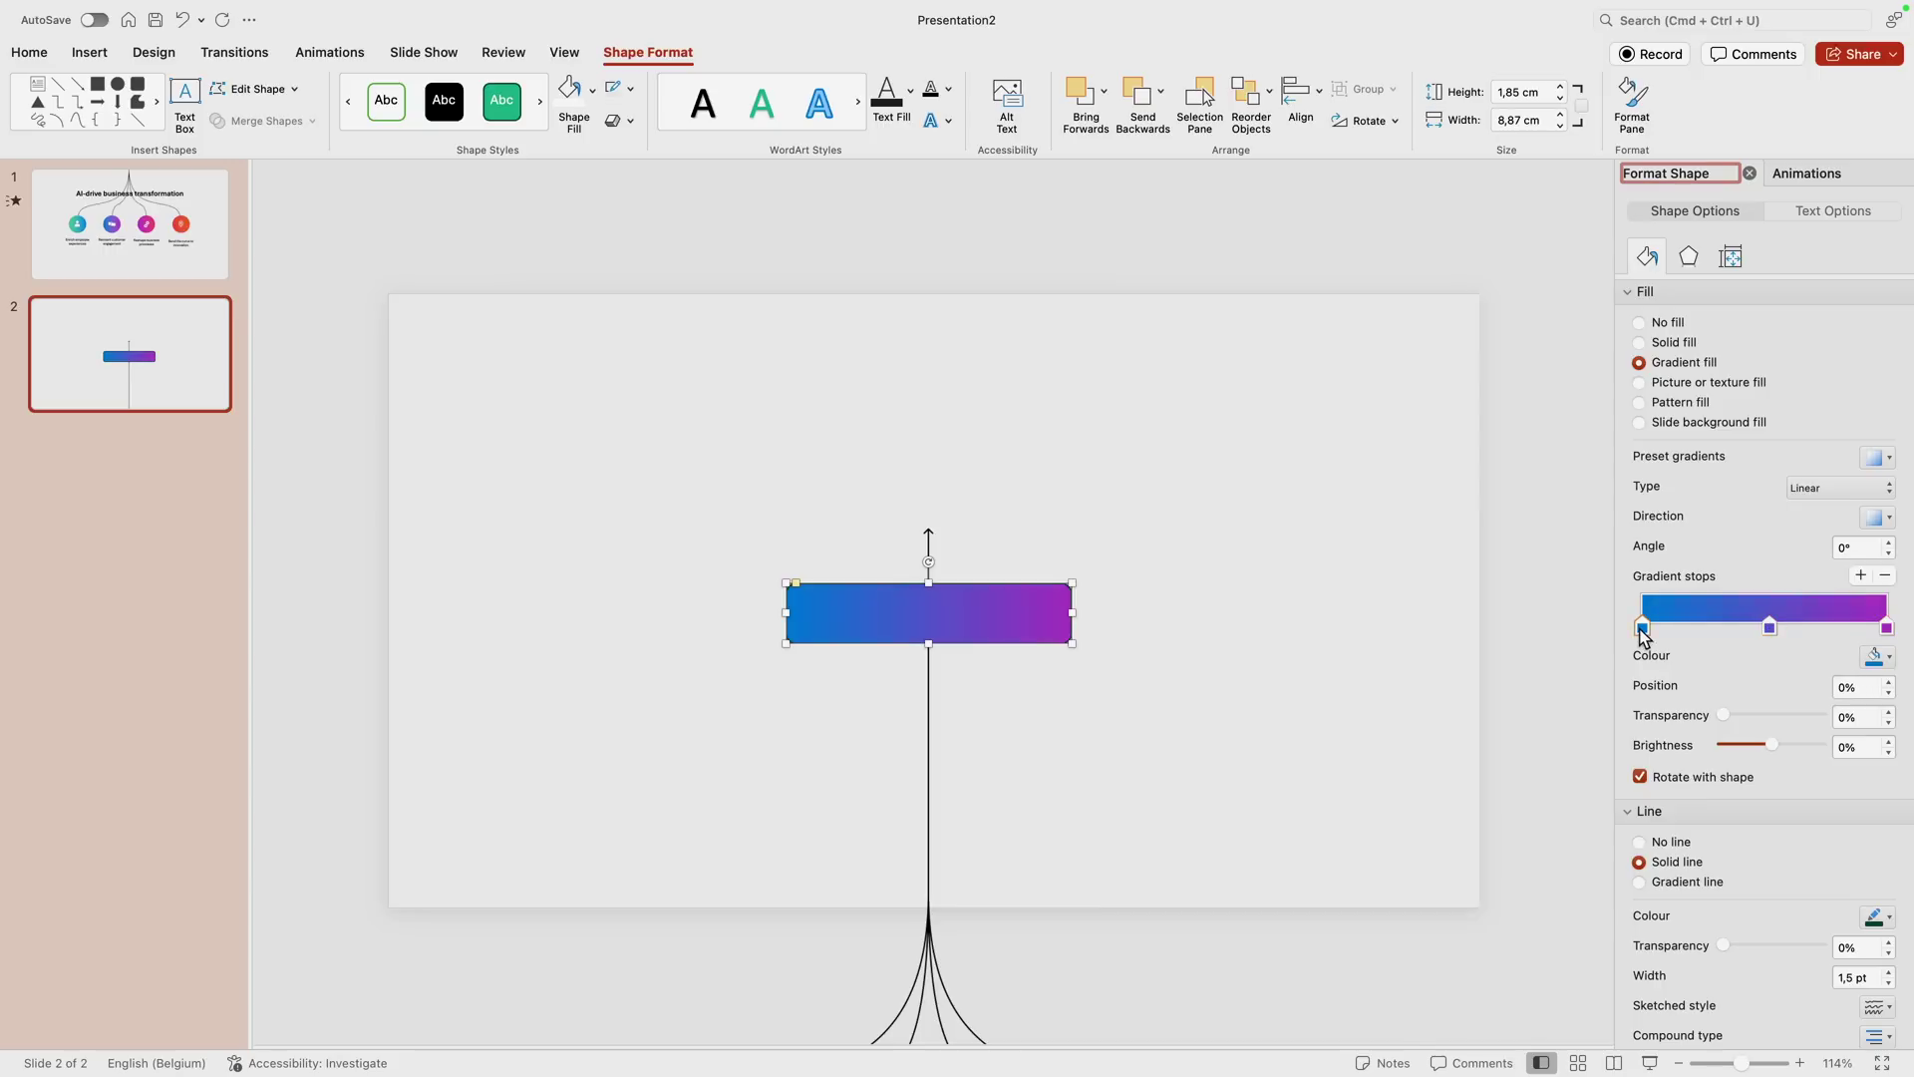
click(1874, 657)
click(1808, 725)
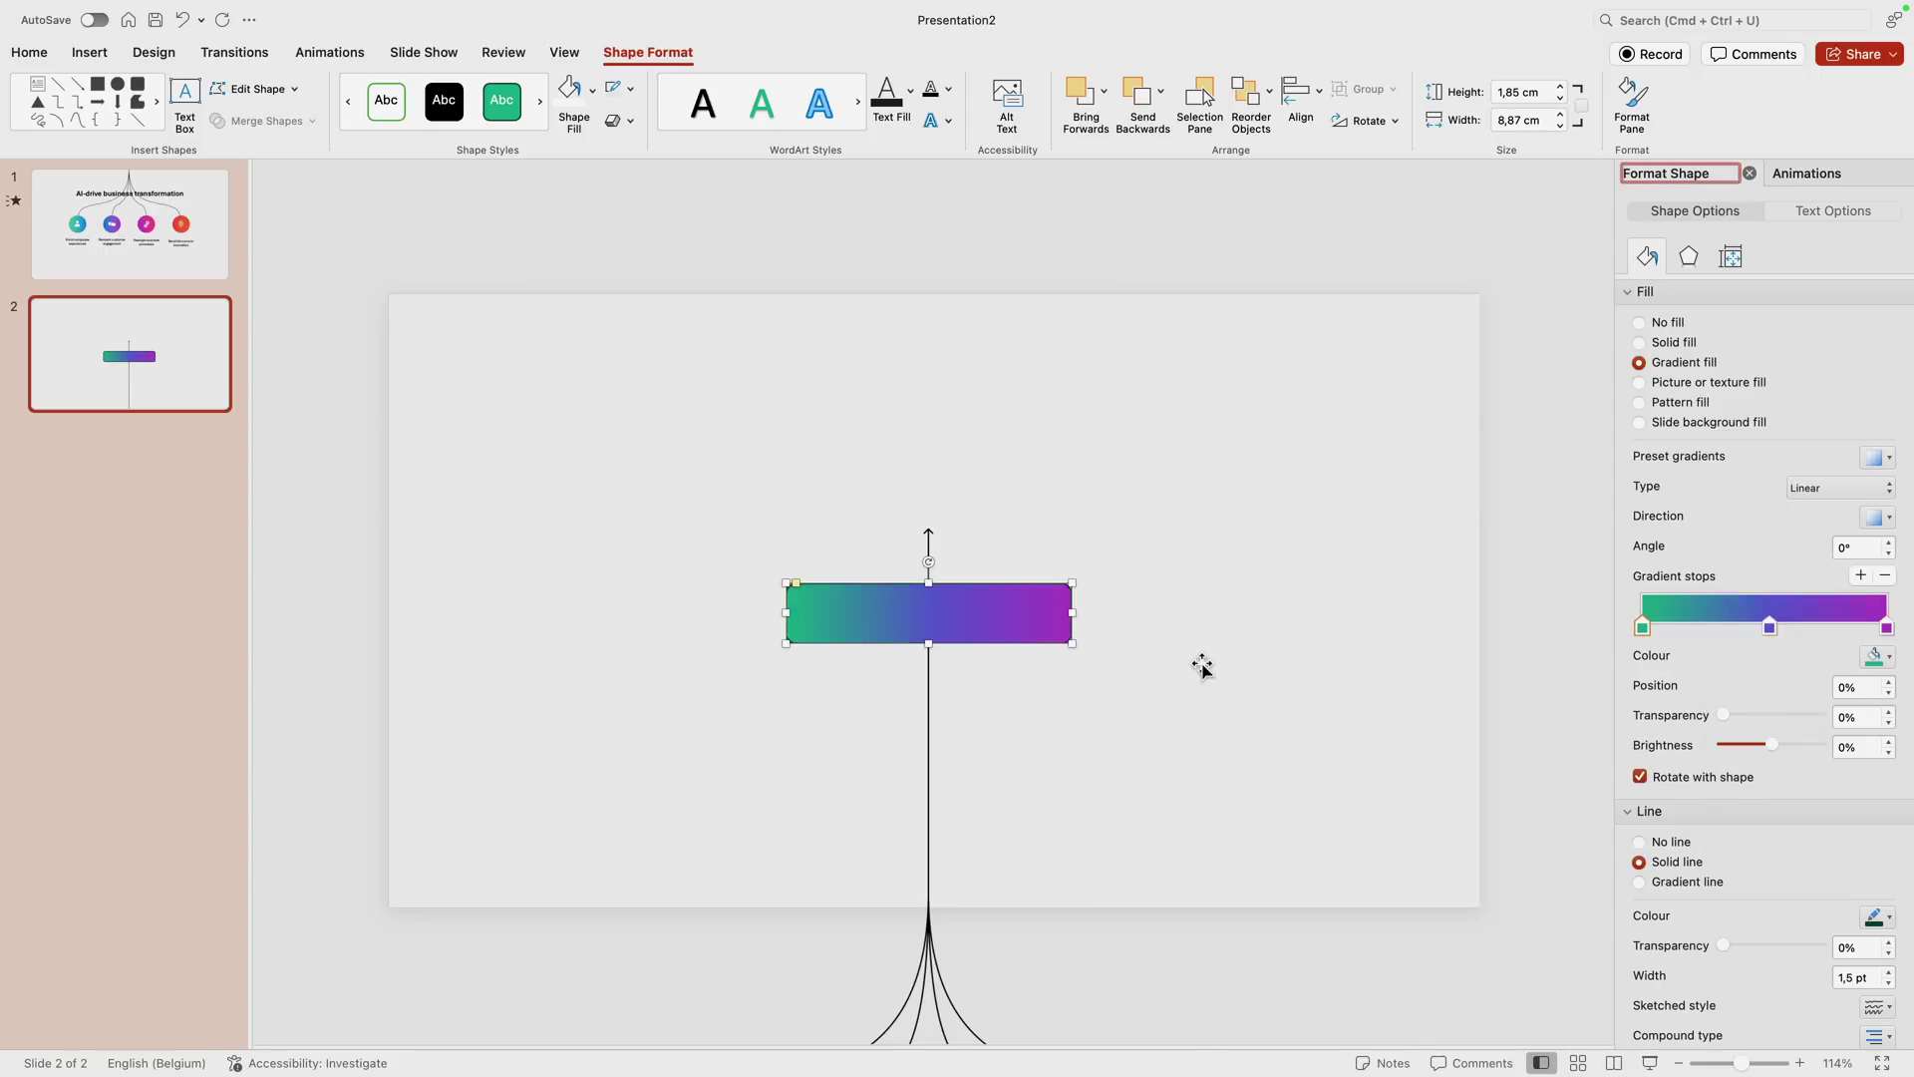
click(1671, 843)
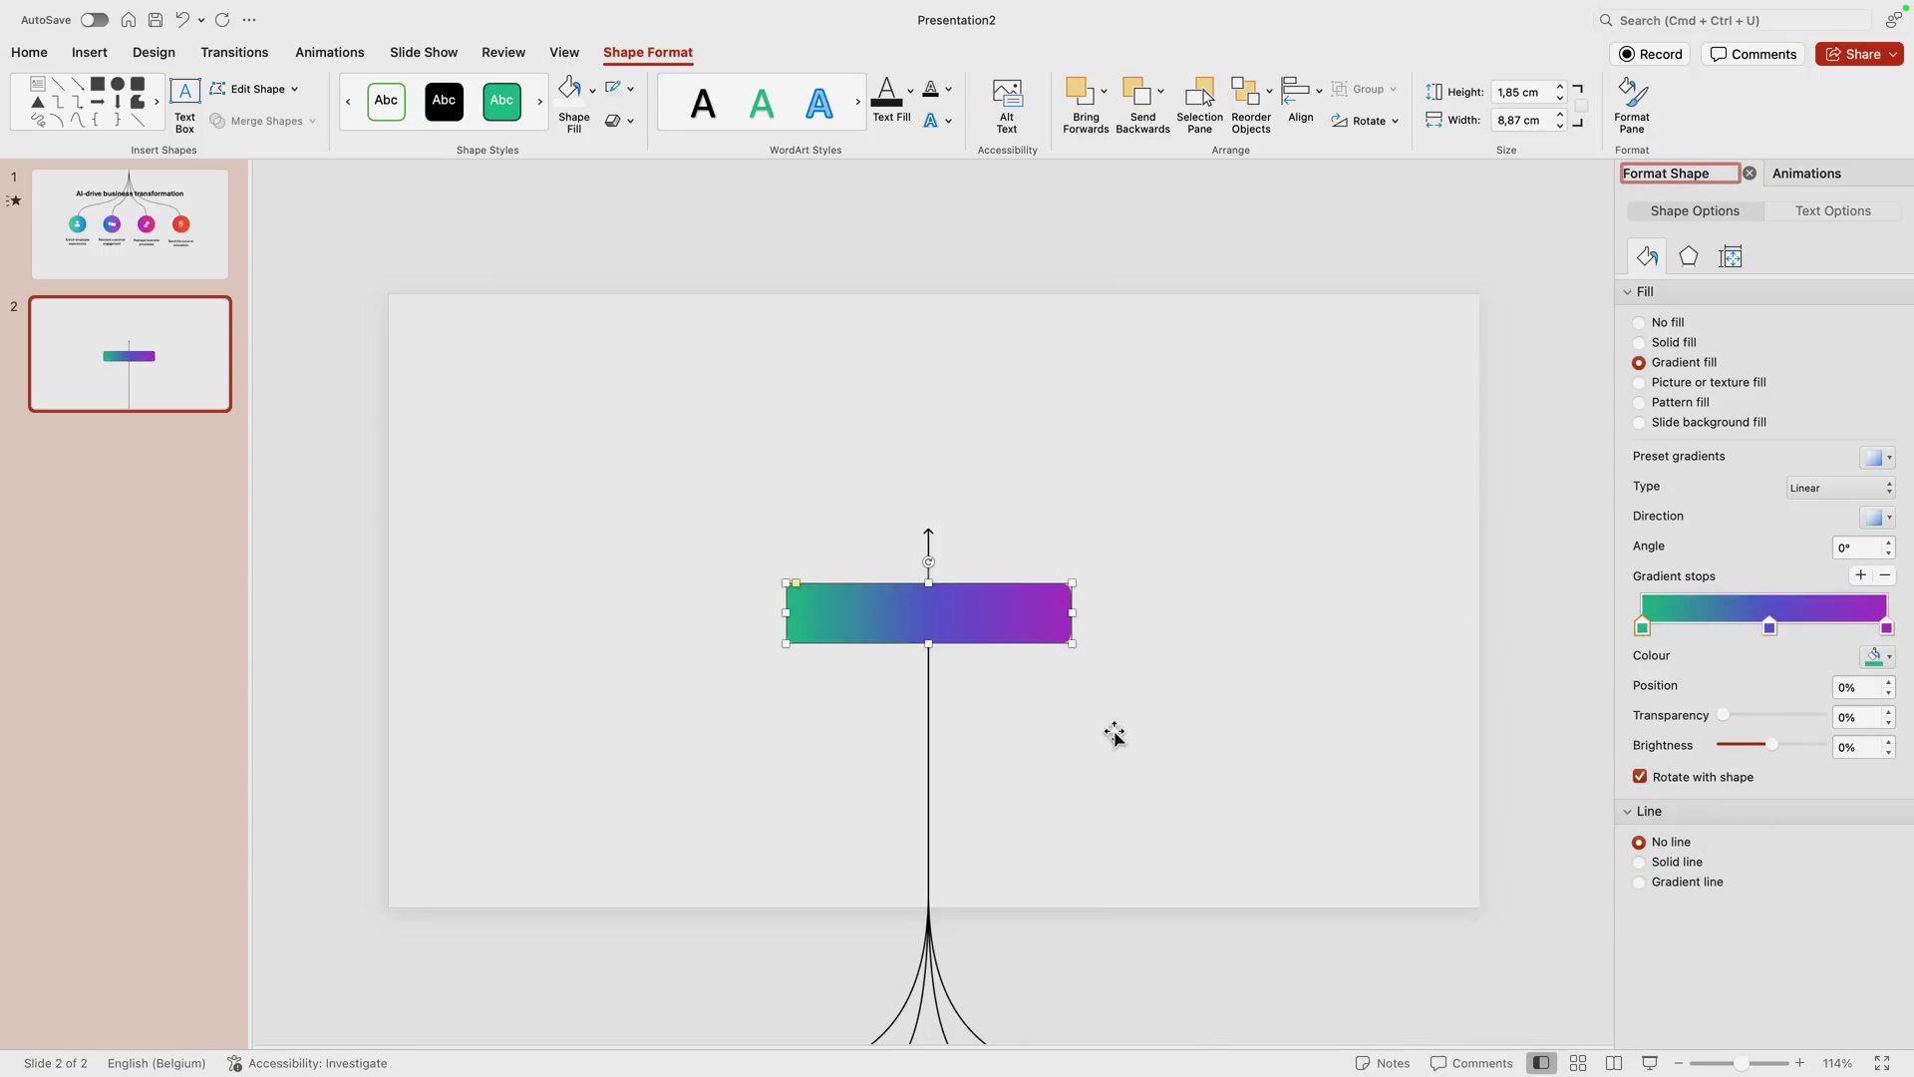
Step: Type 'Drive growth' in the gradient box, enlarge its font, and narrow the box to fit
click(963, 616)
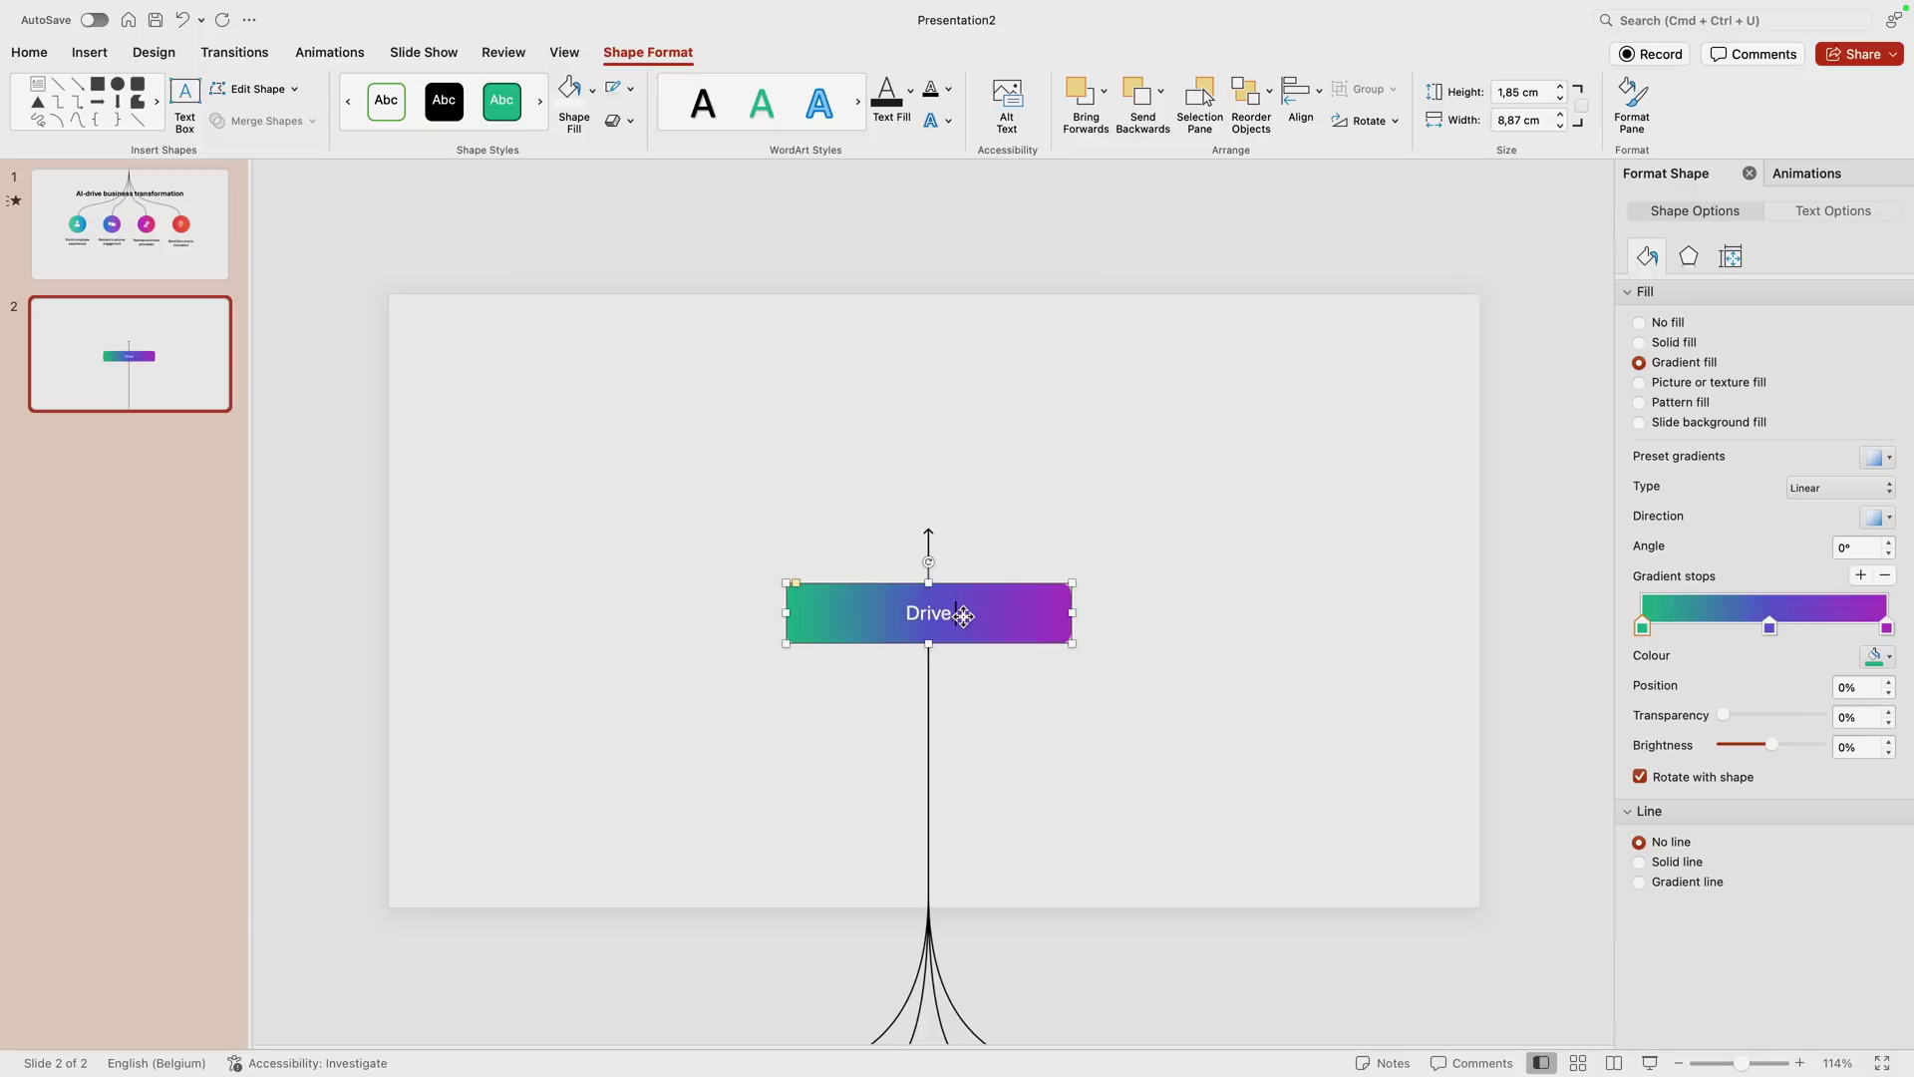
text(Drive growth)
key(super+a)
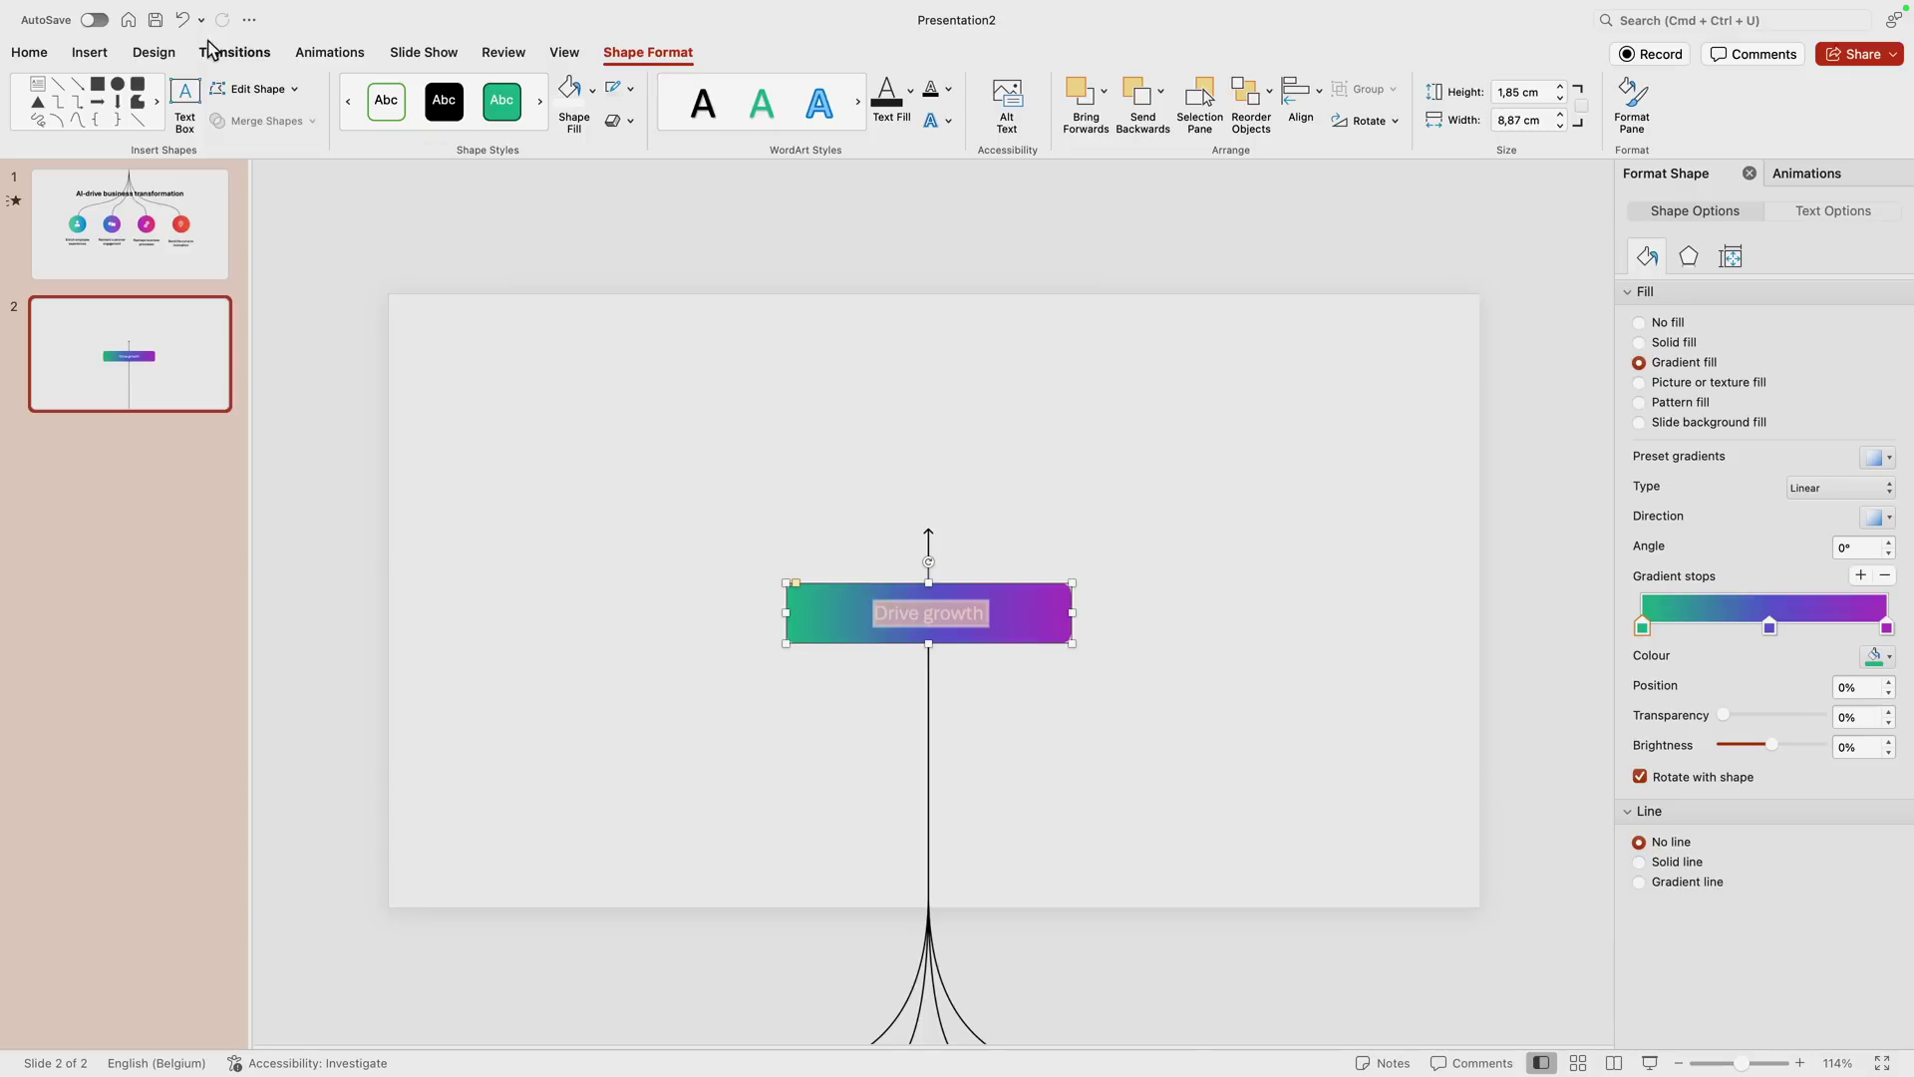
click(50, 58)
click(537, 90)
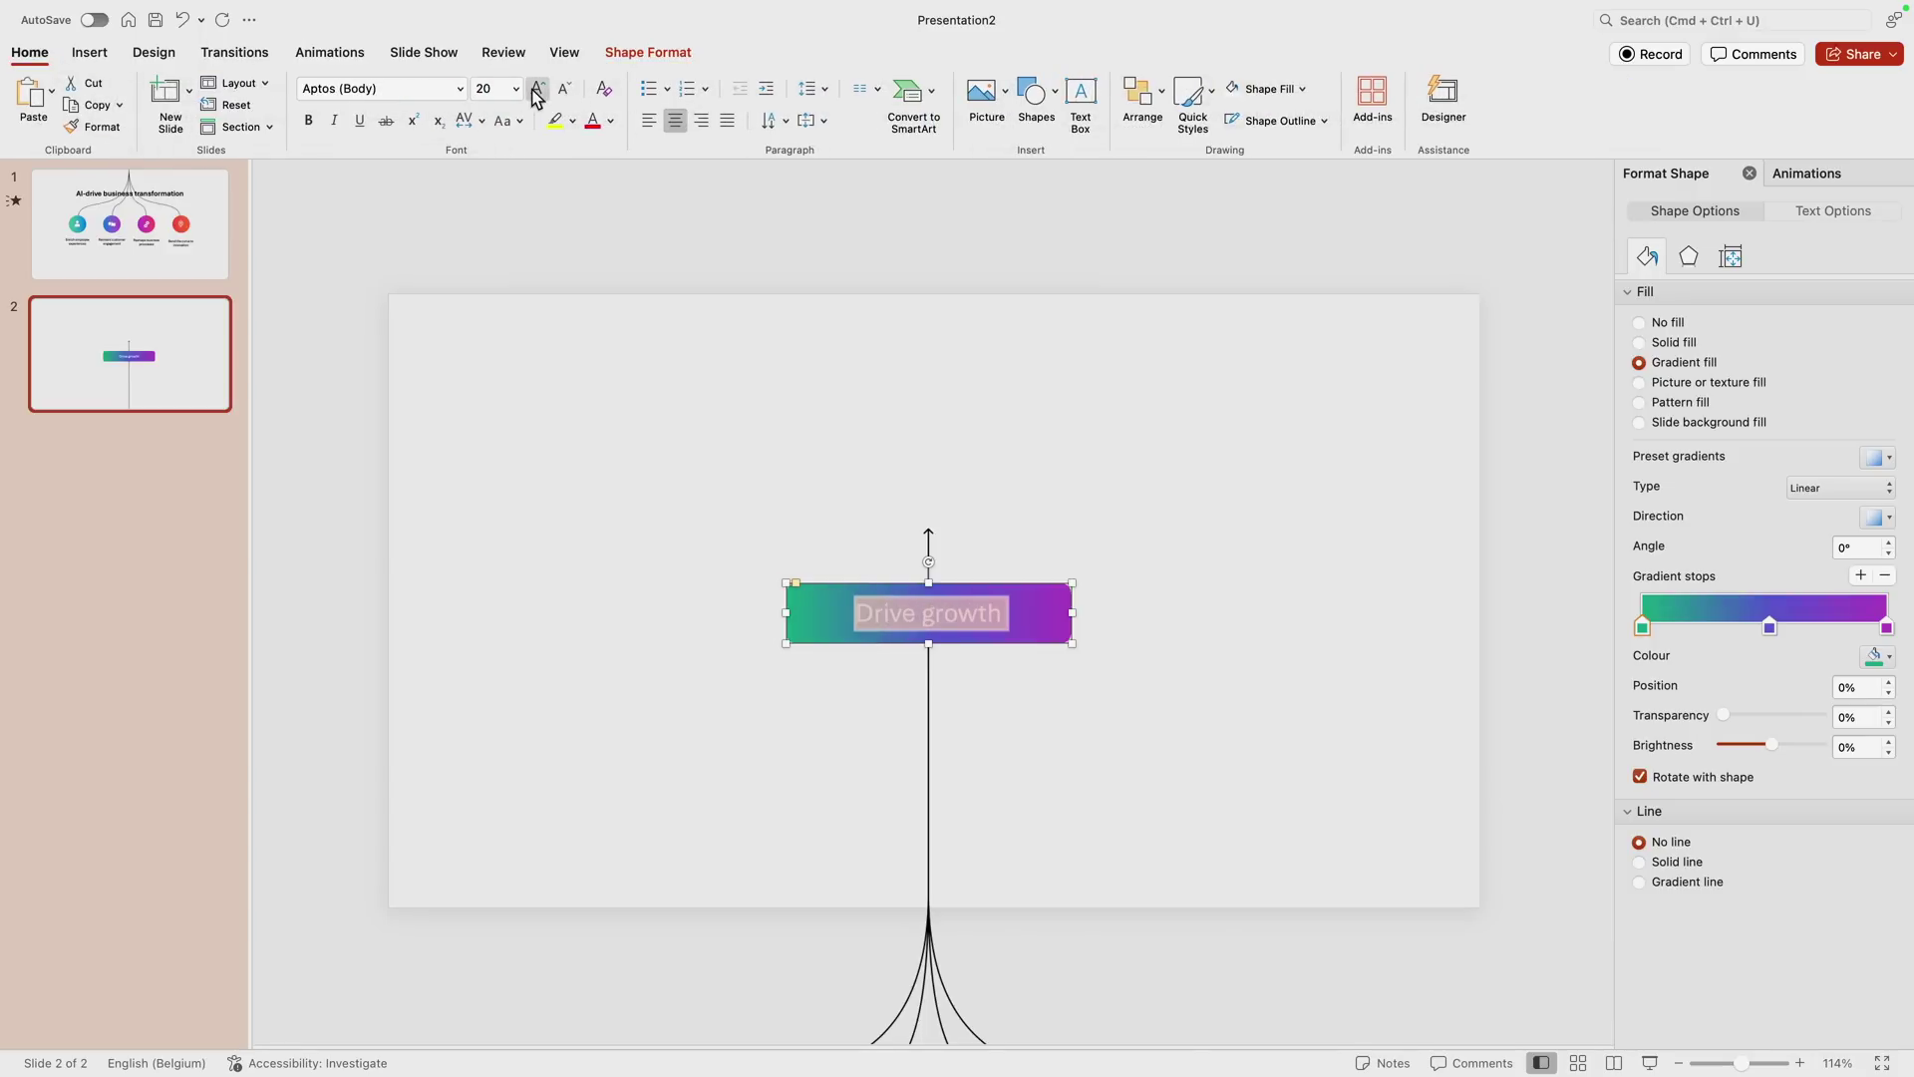
drag(1074, 614, 1153, 713)
Step: Replace the wider copied box's text with 'Improve operating leverage'
double_click(957, 714)
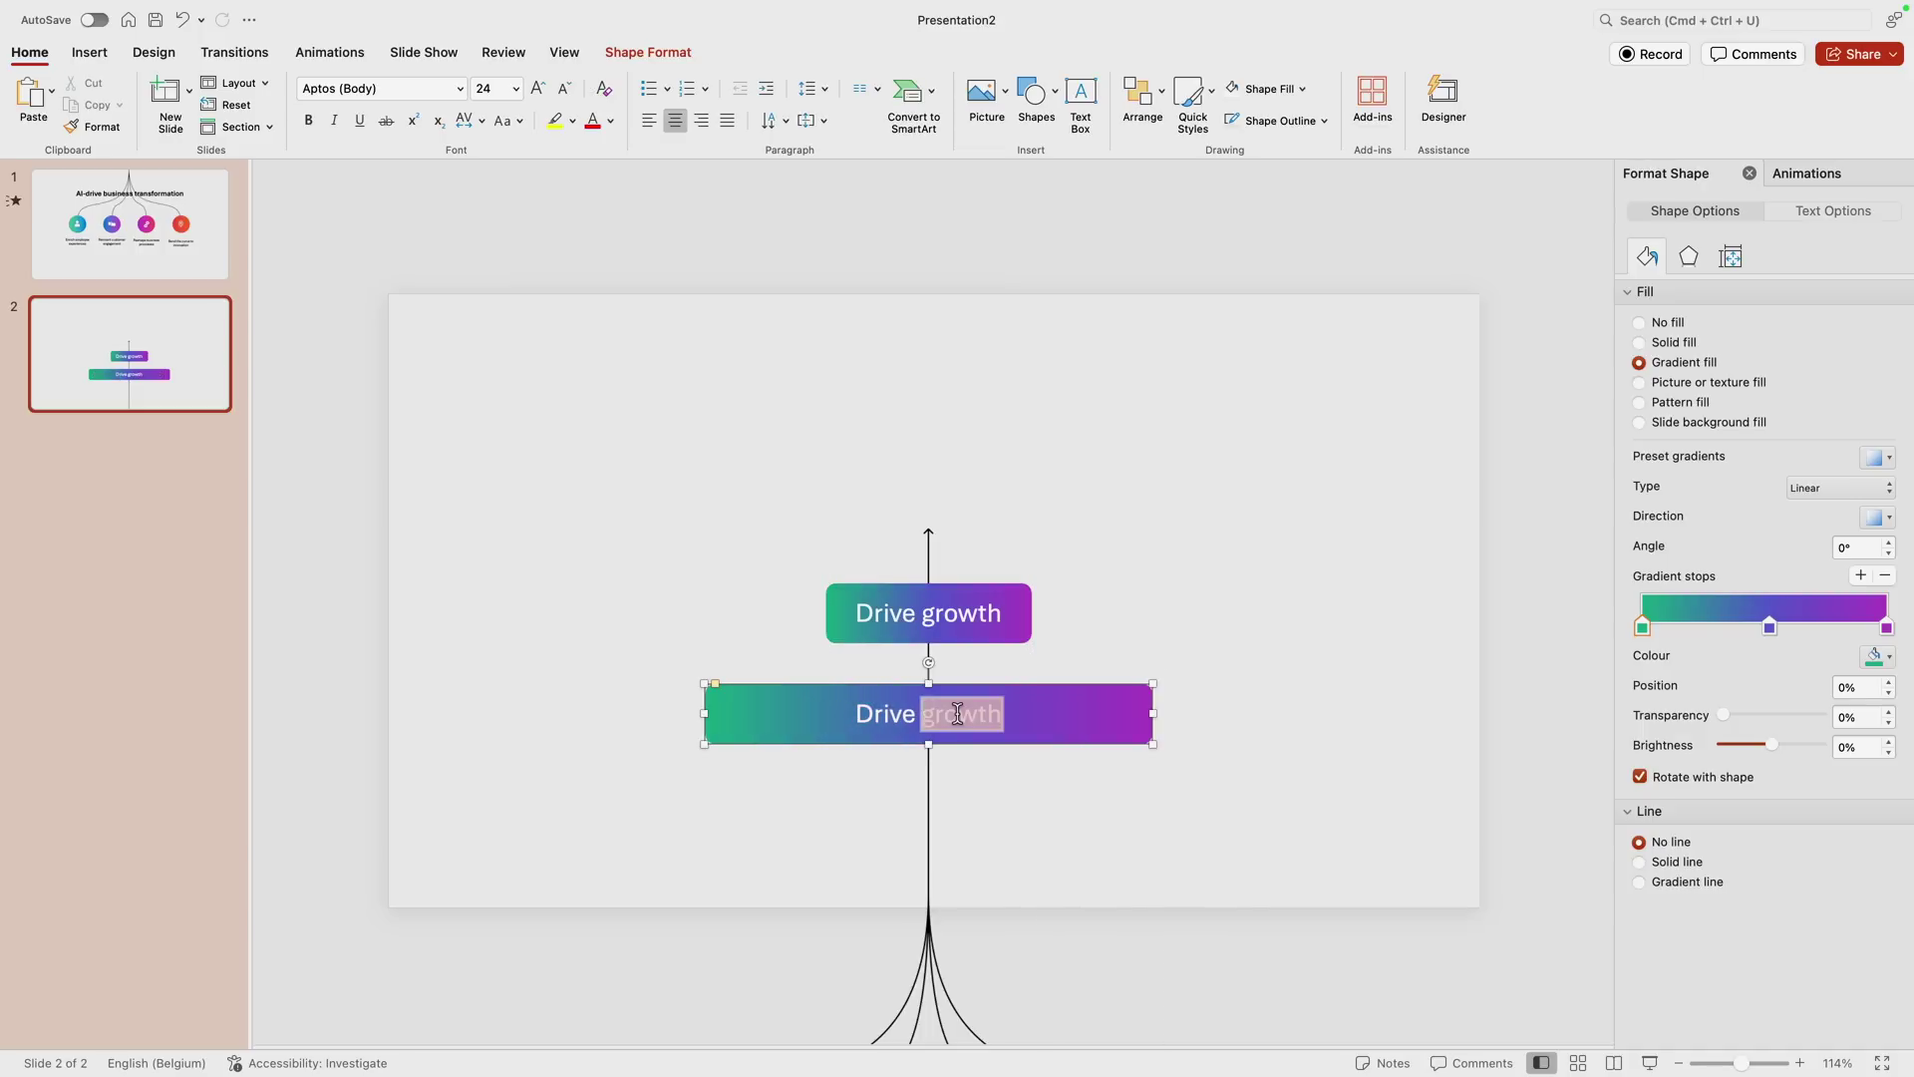
key(ctrl+a)
key(BackSpace)
text(Improve)
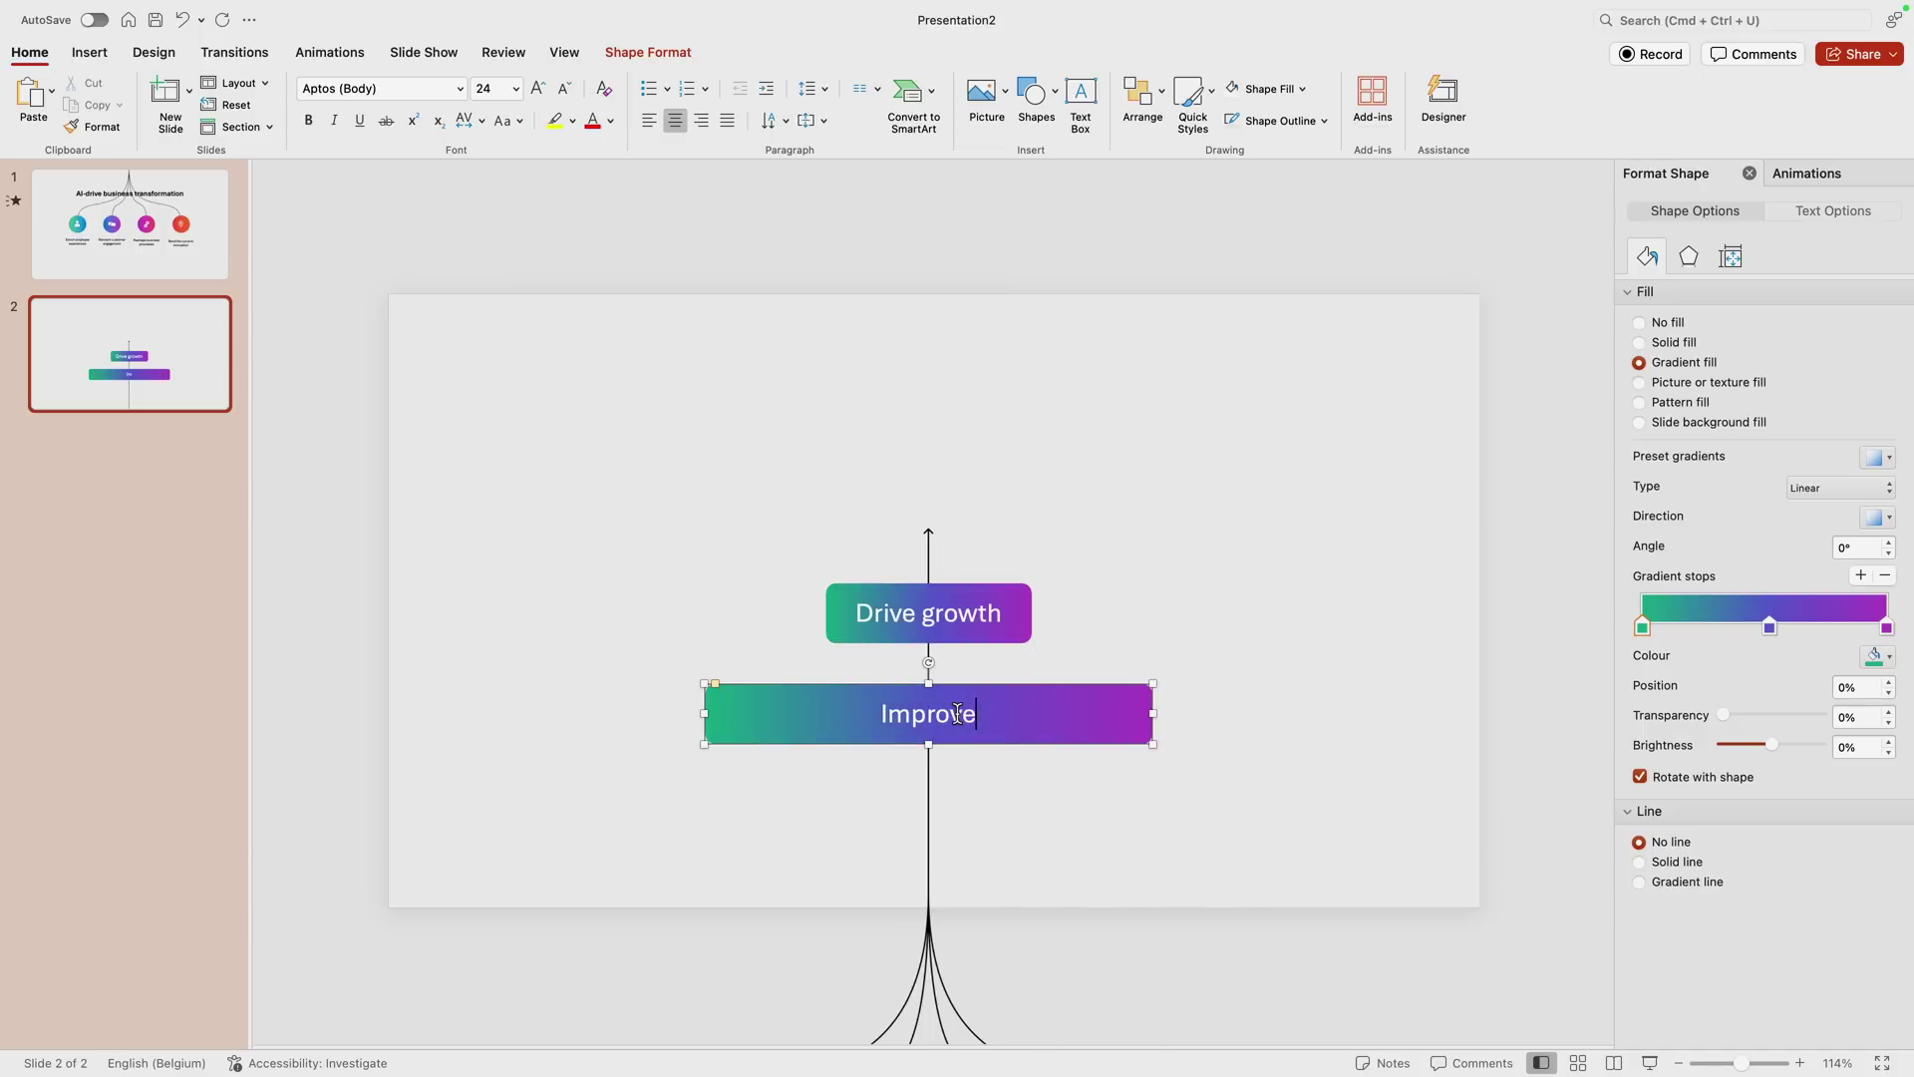
text( operating leverage)
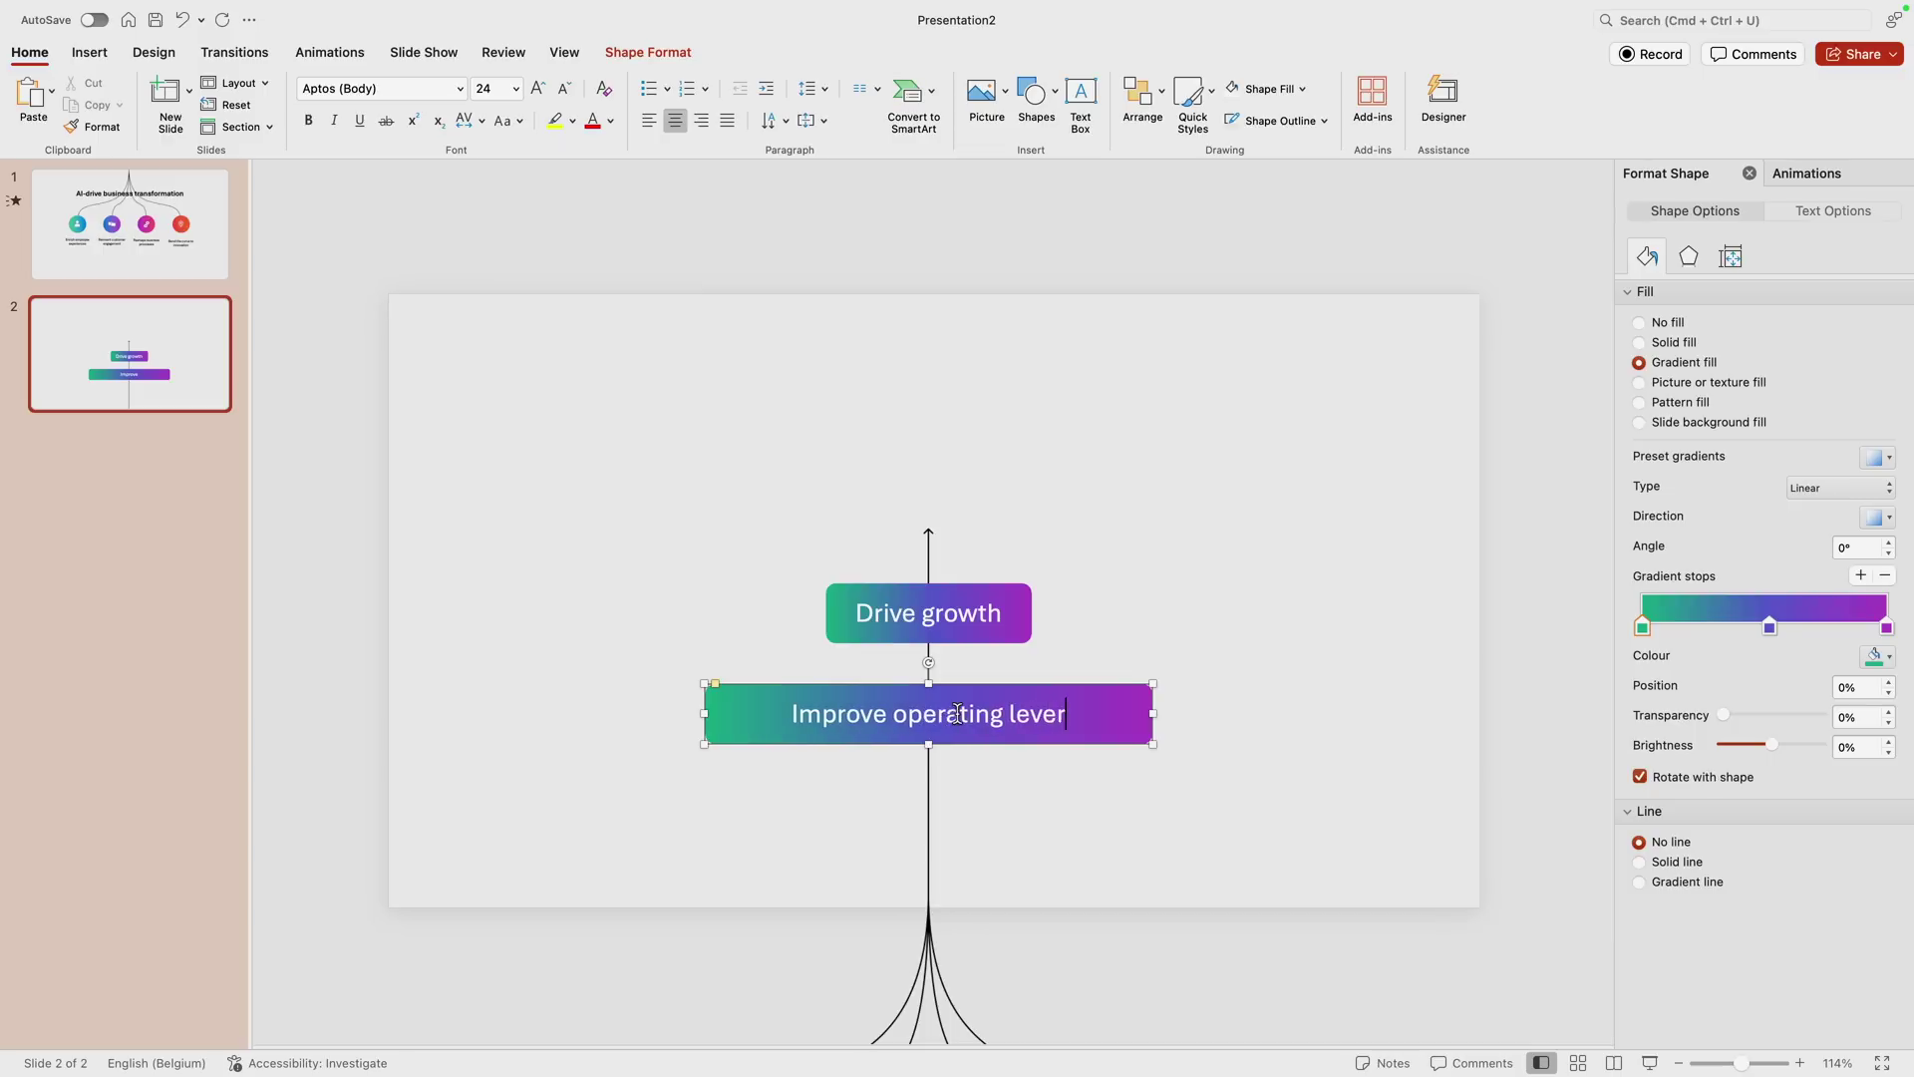
click(1183, 734)
click(1133, 686)
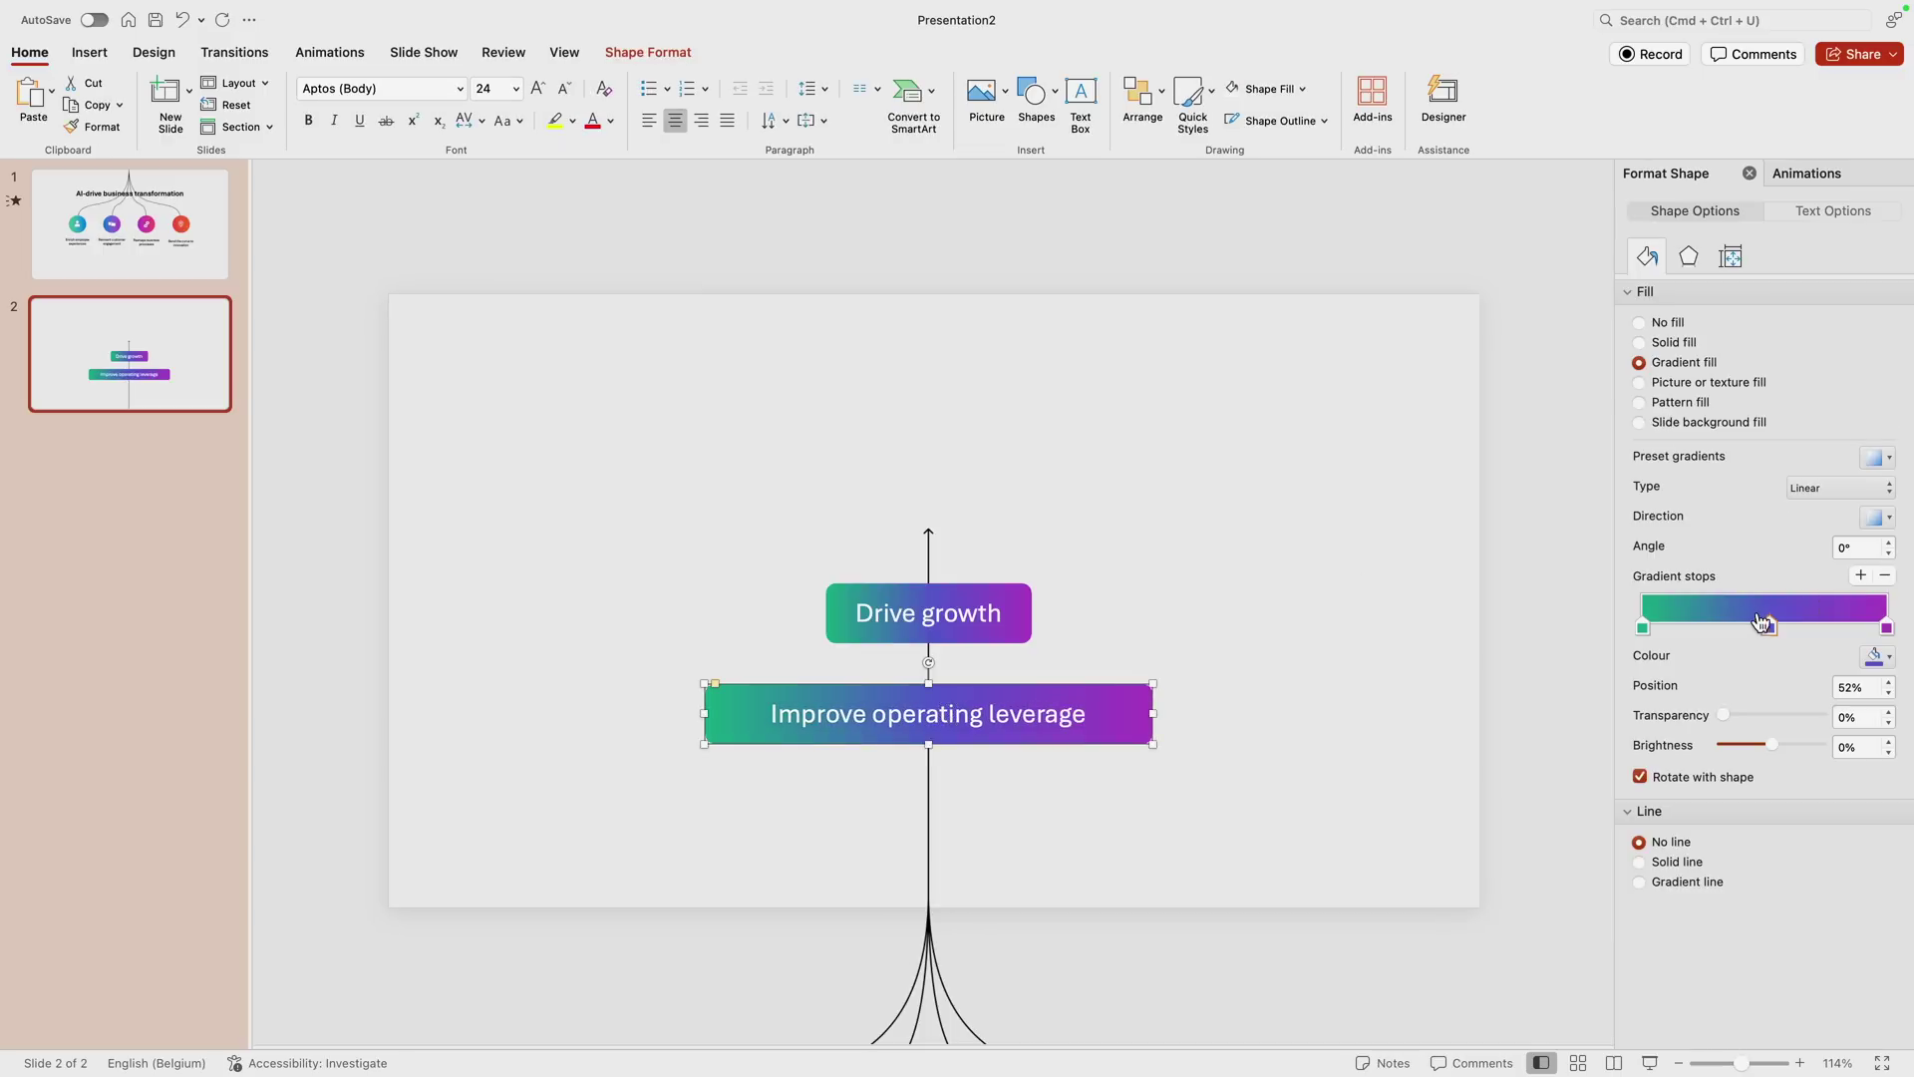
Step: Recolour the copy's gradient blue to red and place it directly under Drive growth
click(1882, 576)
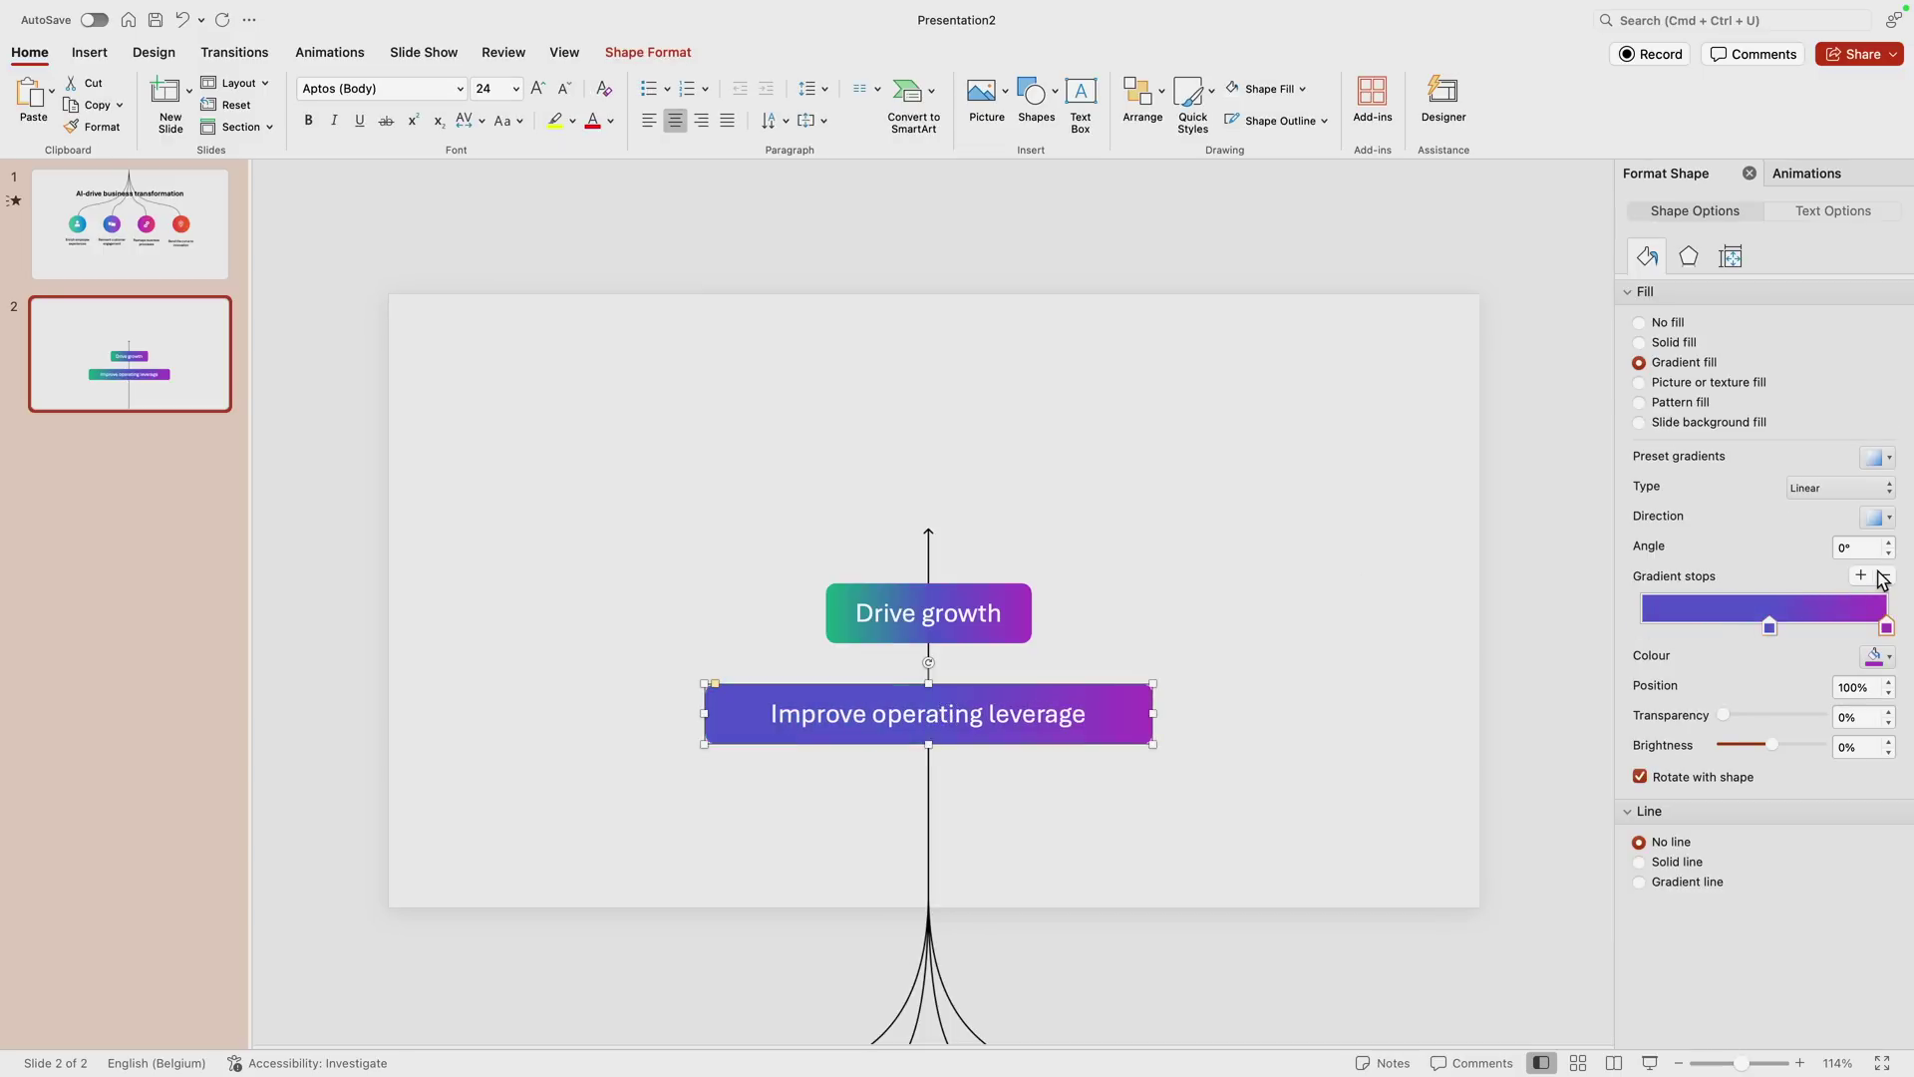
drag(1771, 626, 1643, 627)
click(1875, 658)
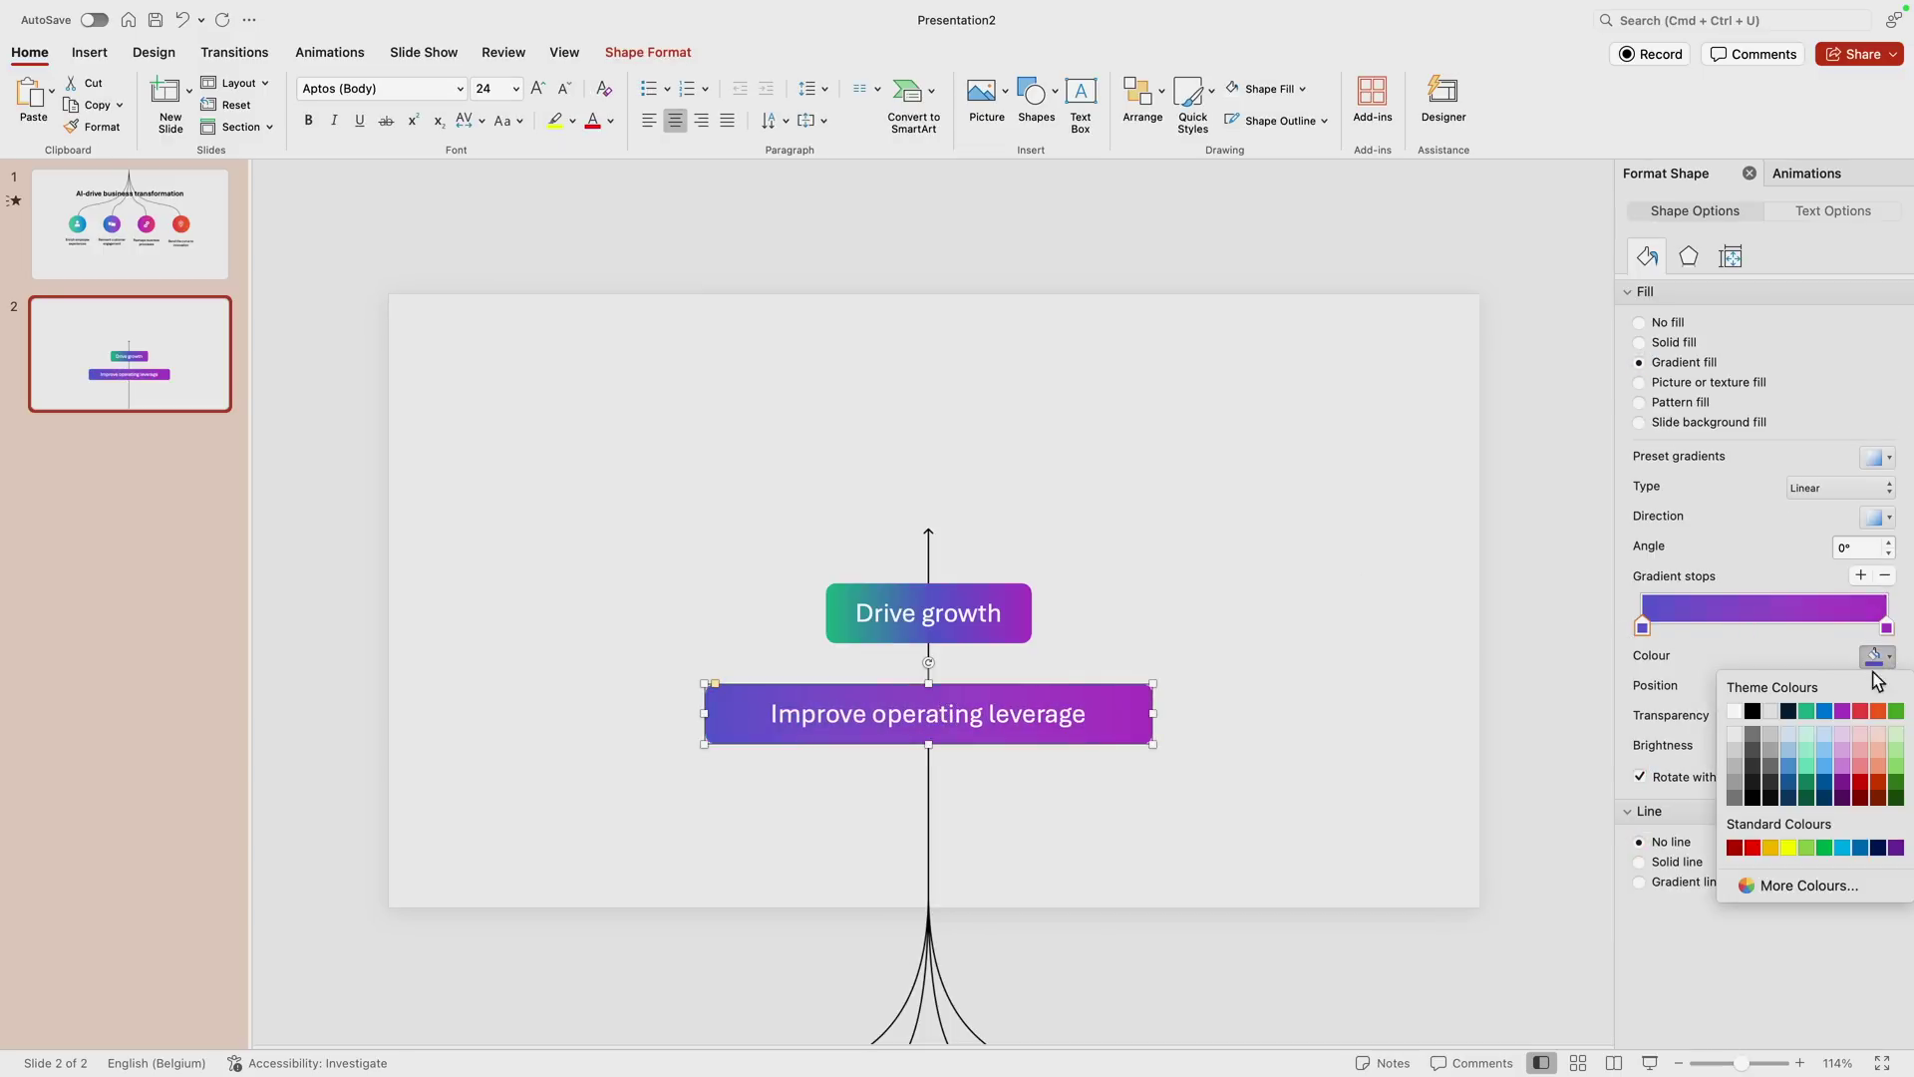
click(1806, 711)
click(1877, 657)
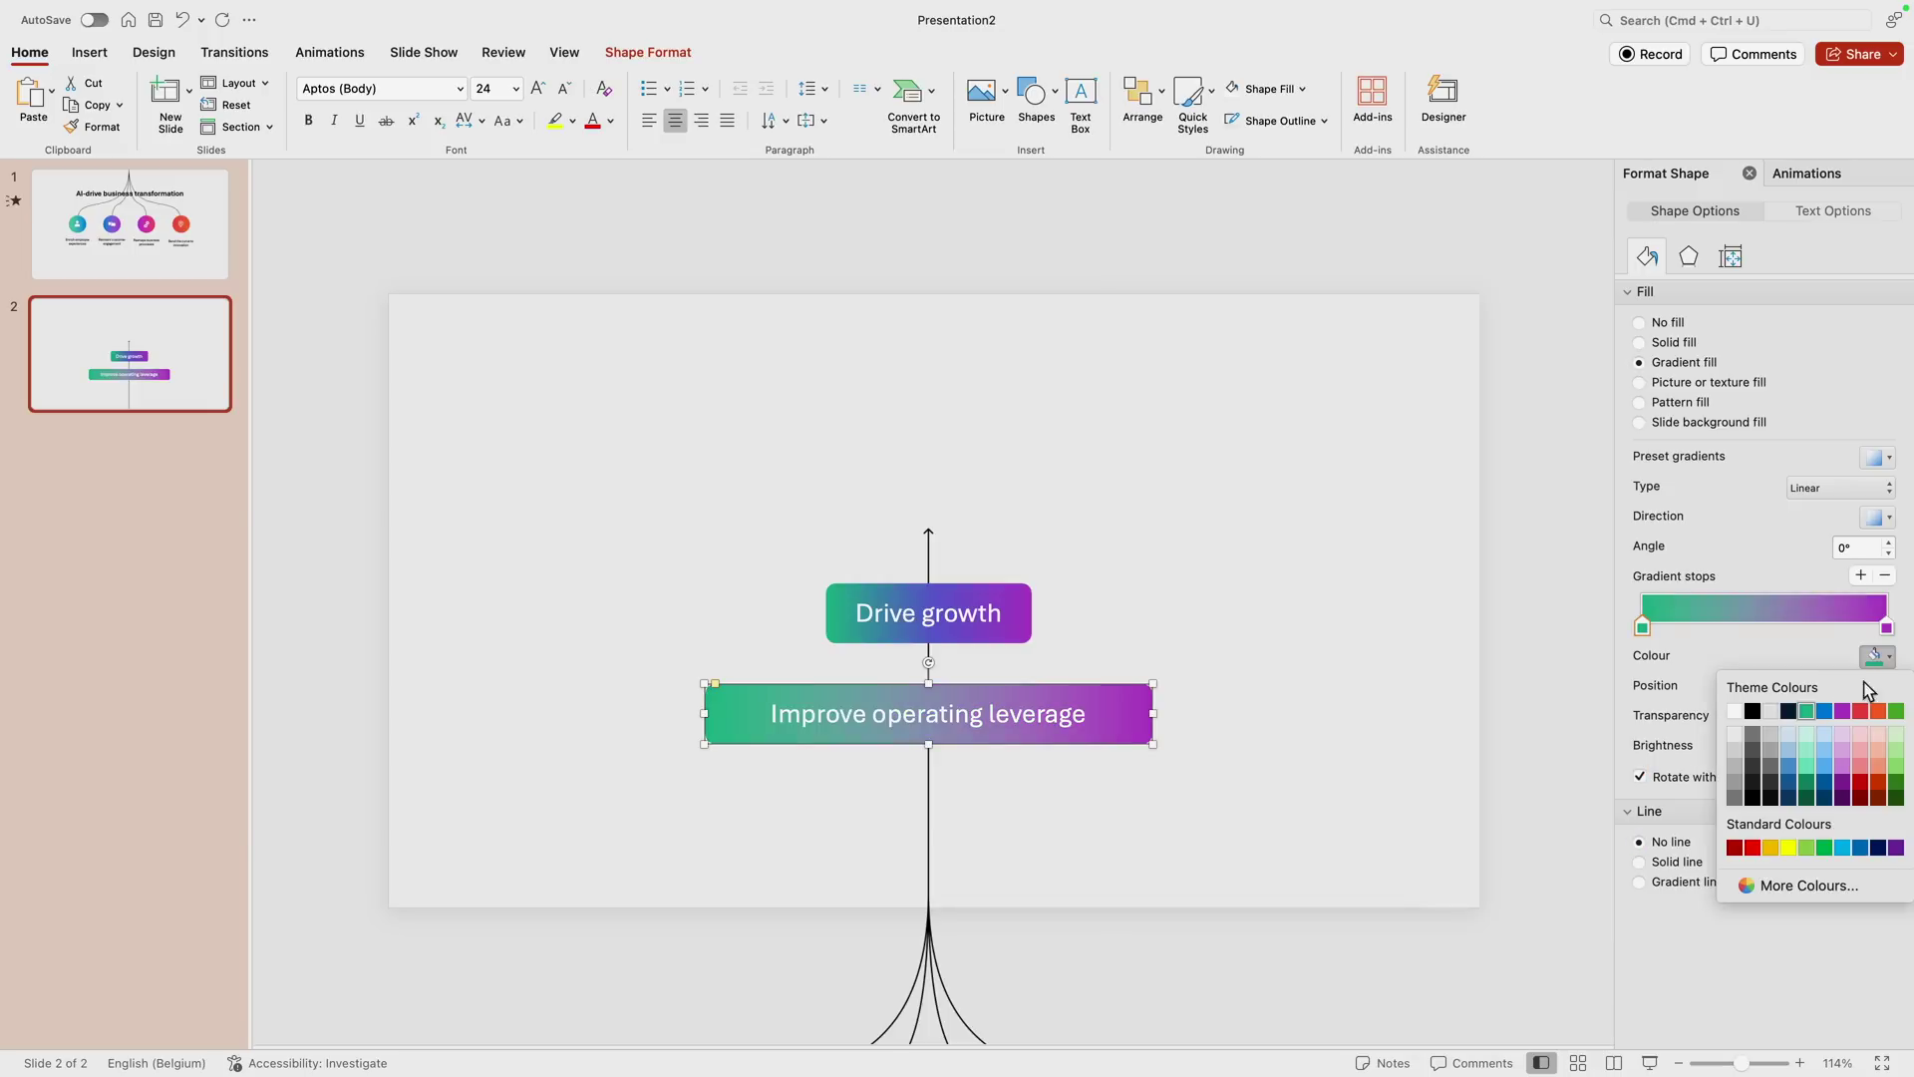
click(1825, 712)
click(1761, 610)
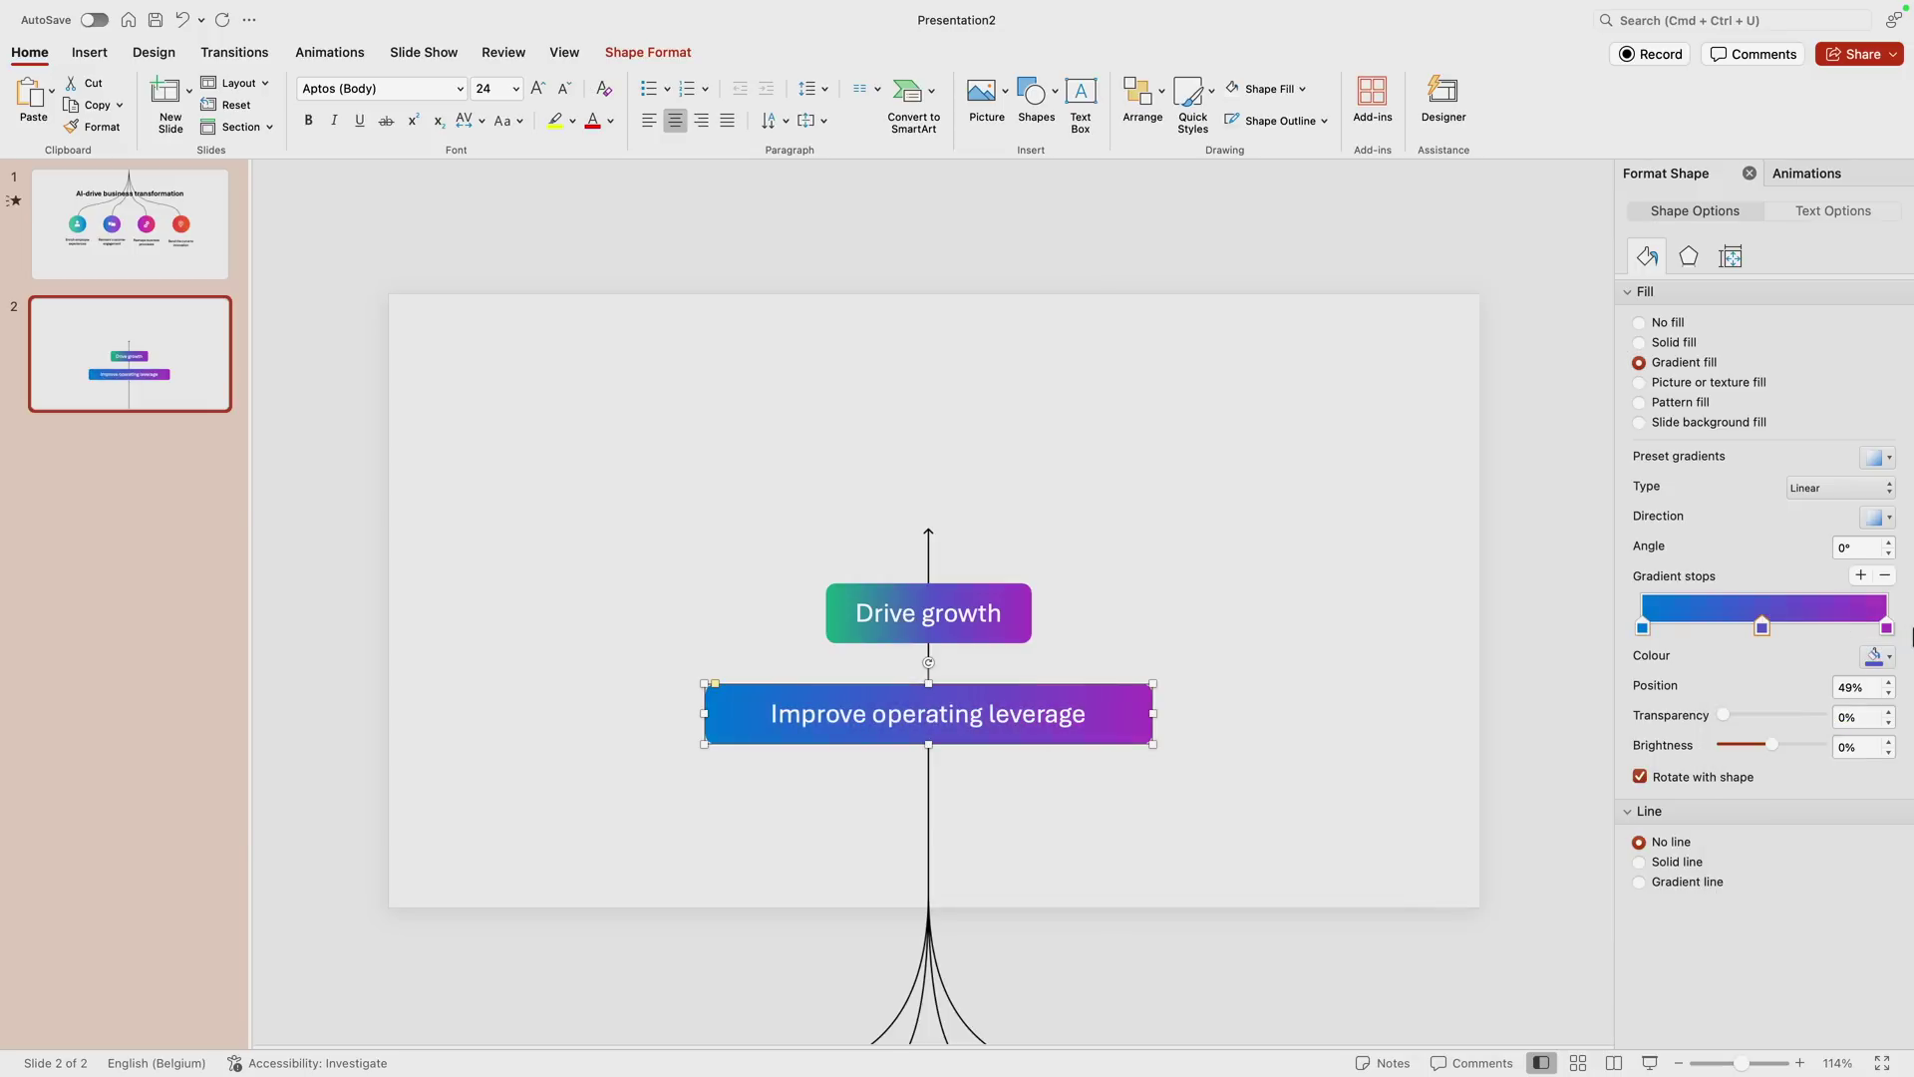
click(1878, 660)
click(1883, 658)
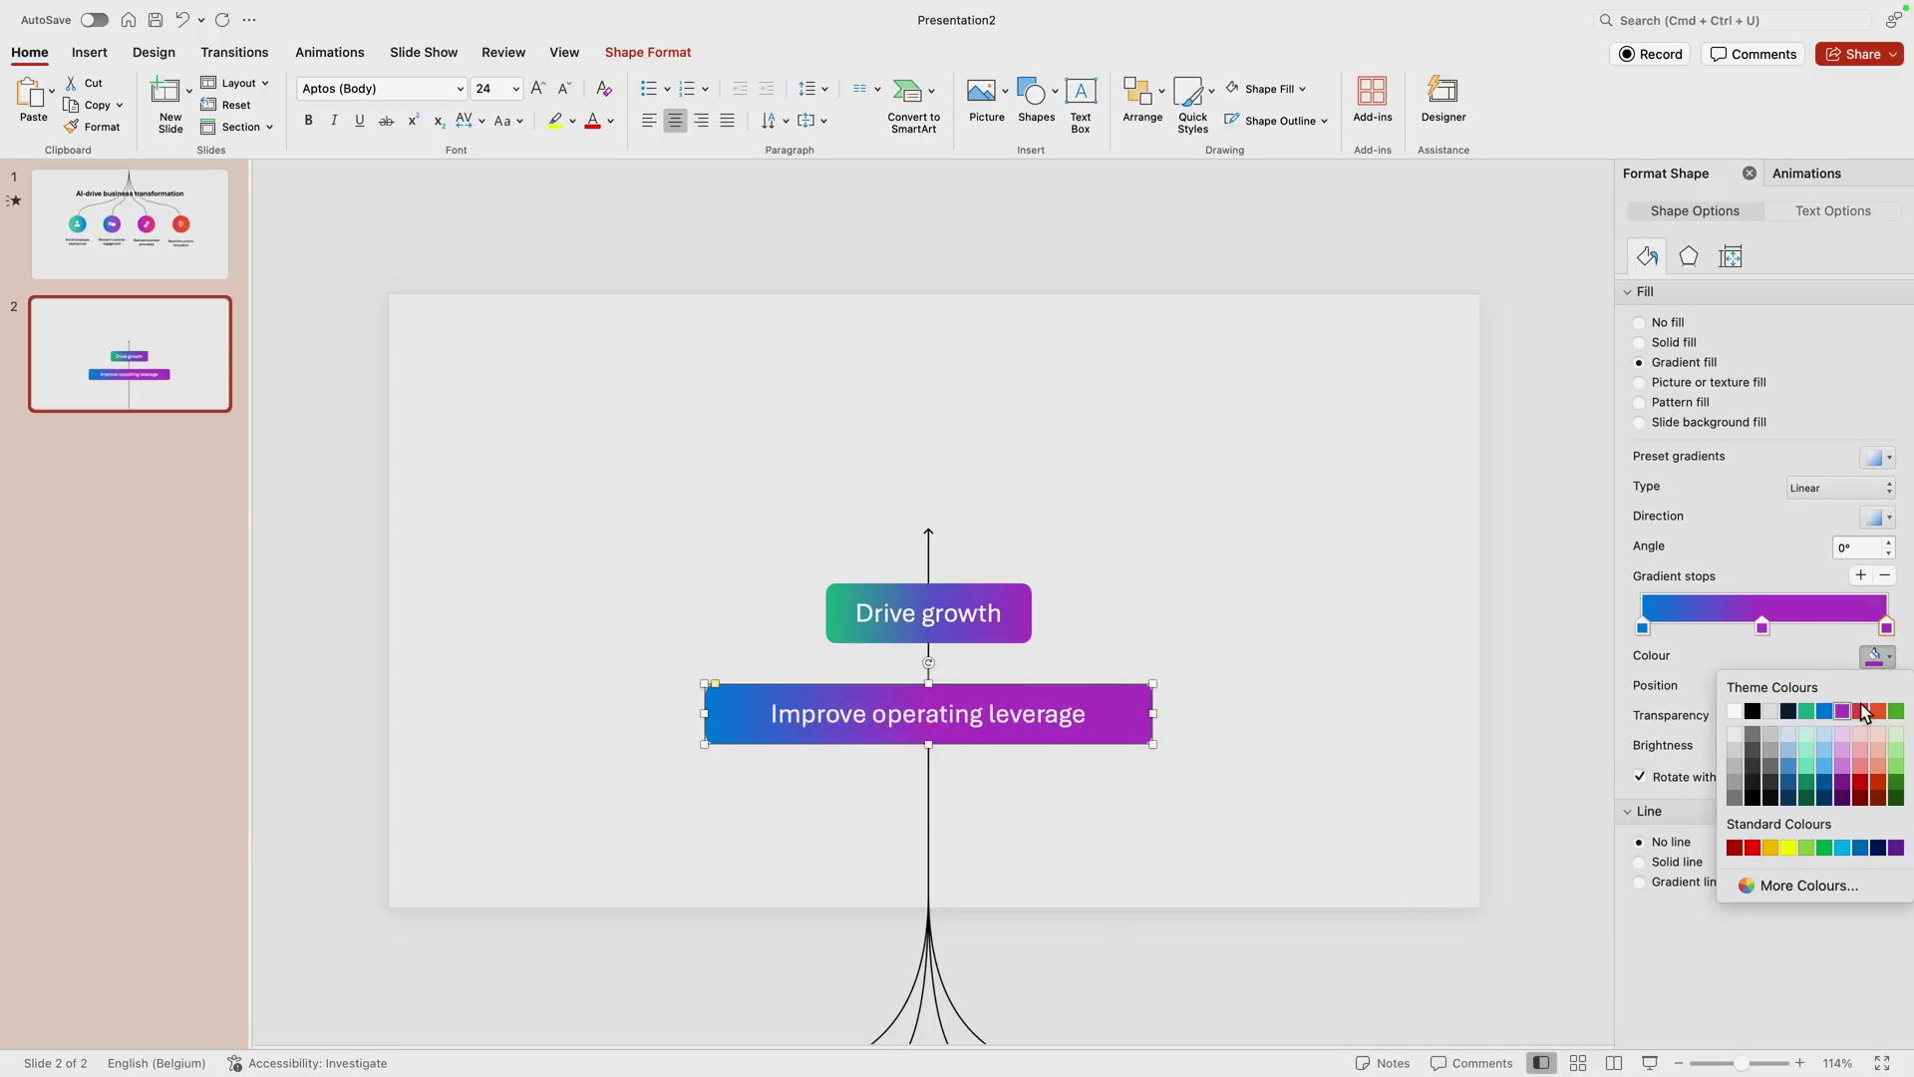
click(1745, 847)
drag(1032, 713, 1025, 695)
click(1007, 594)
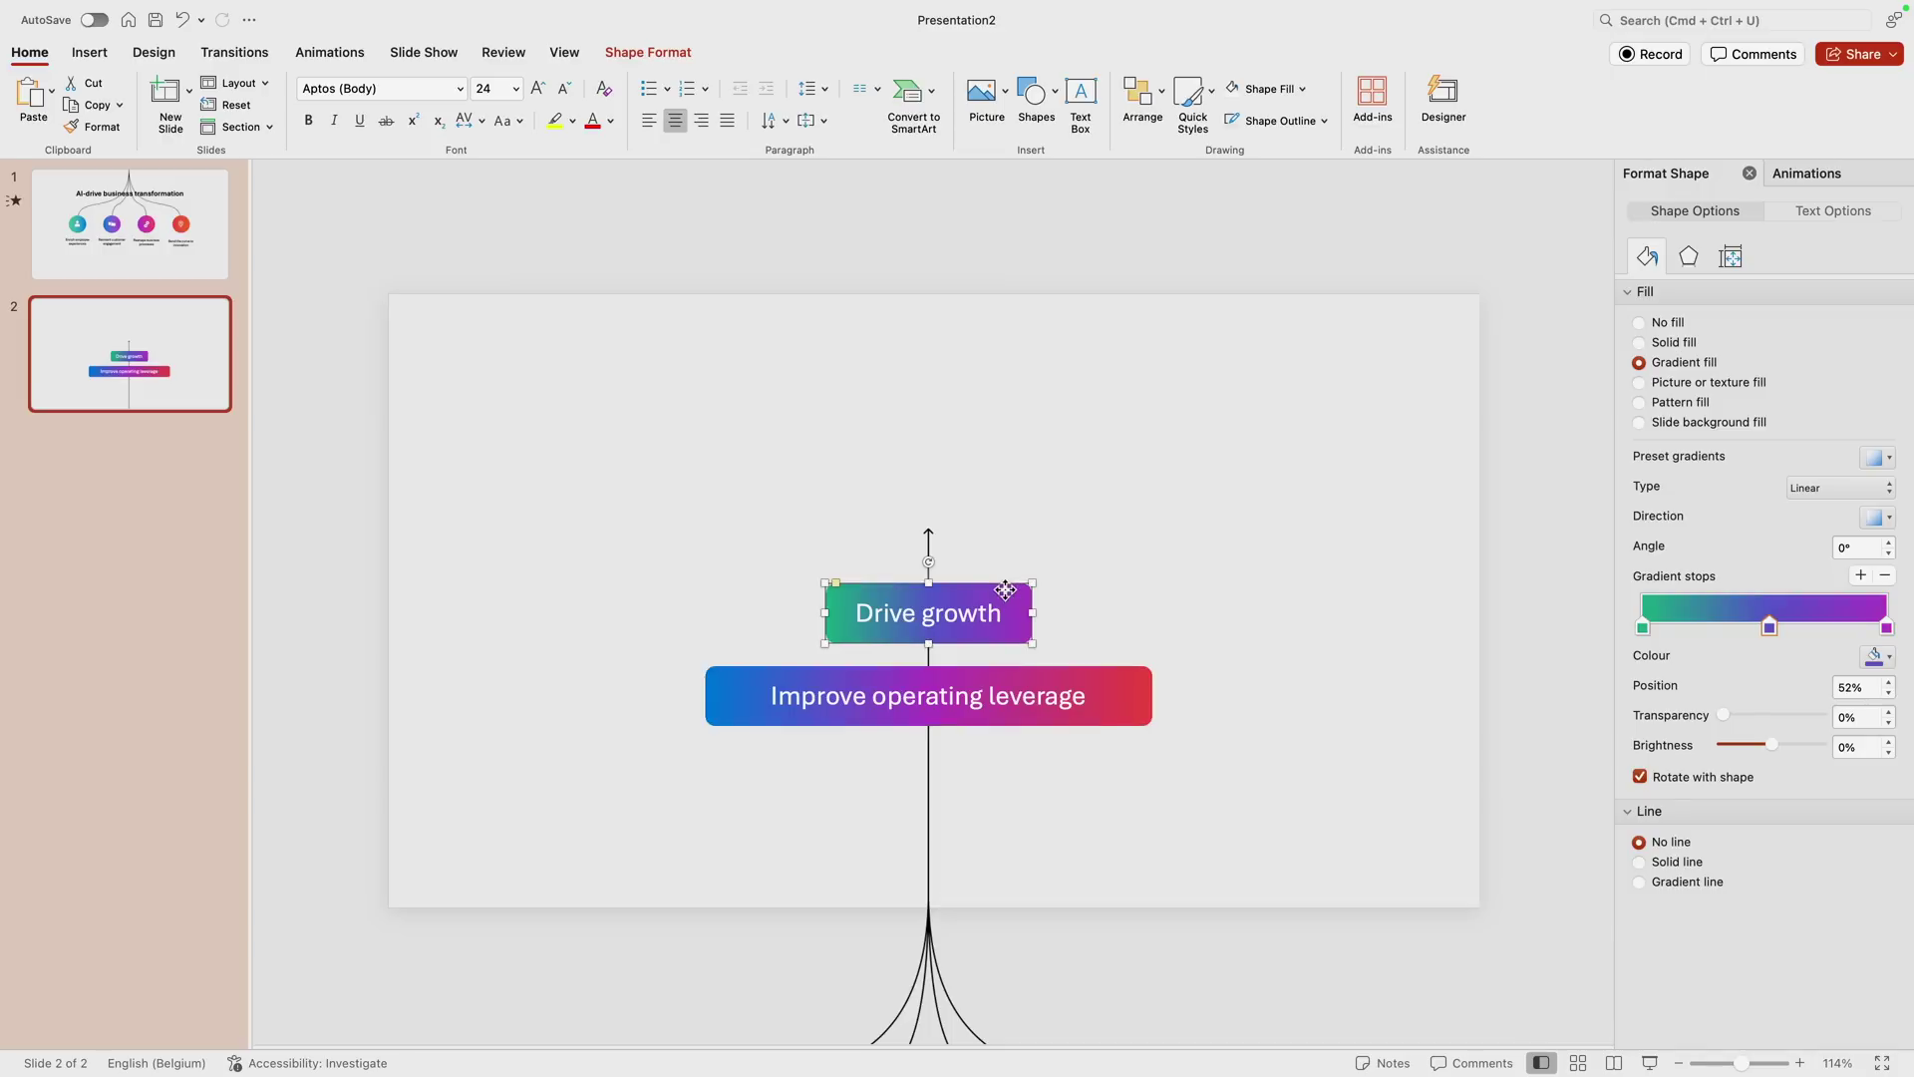
Step: Apply a Float In entrance with the Float Down direction to both label boxes
click(330, 54)
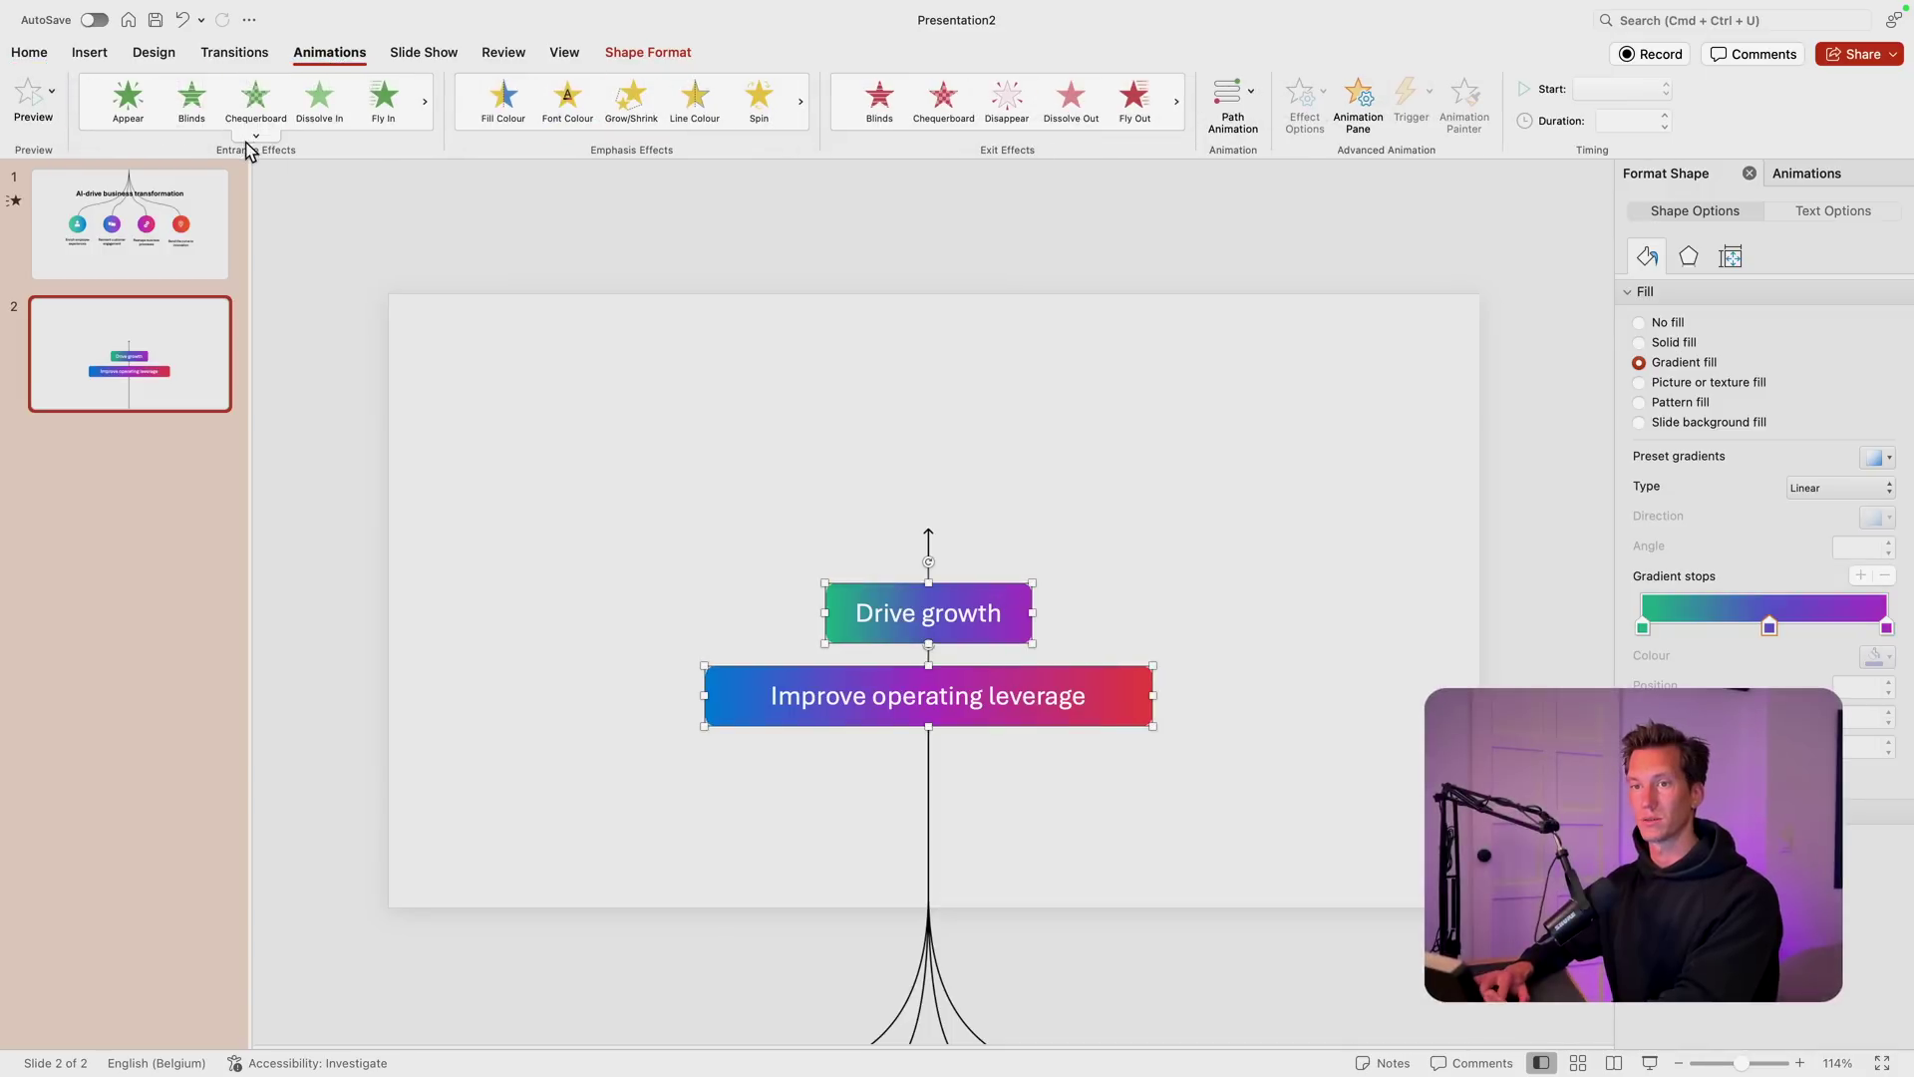
click(260, 136)
click(171, 536)
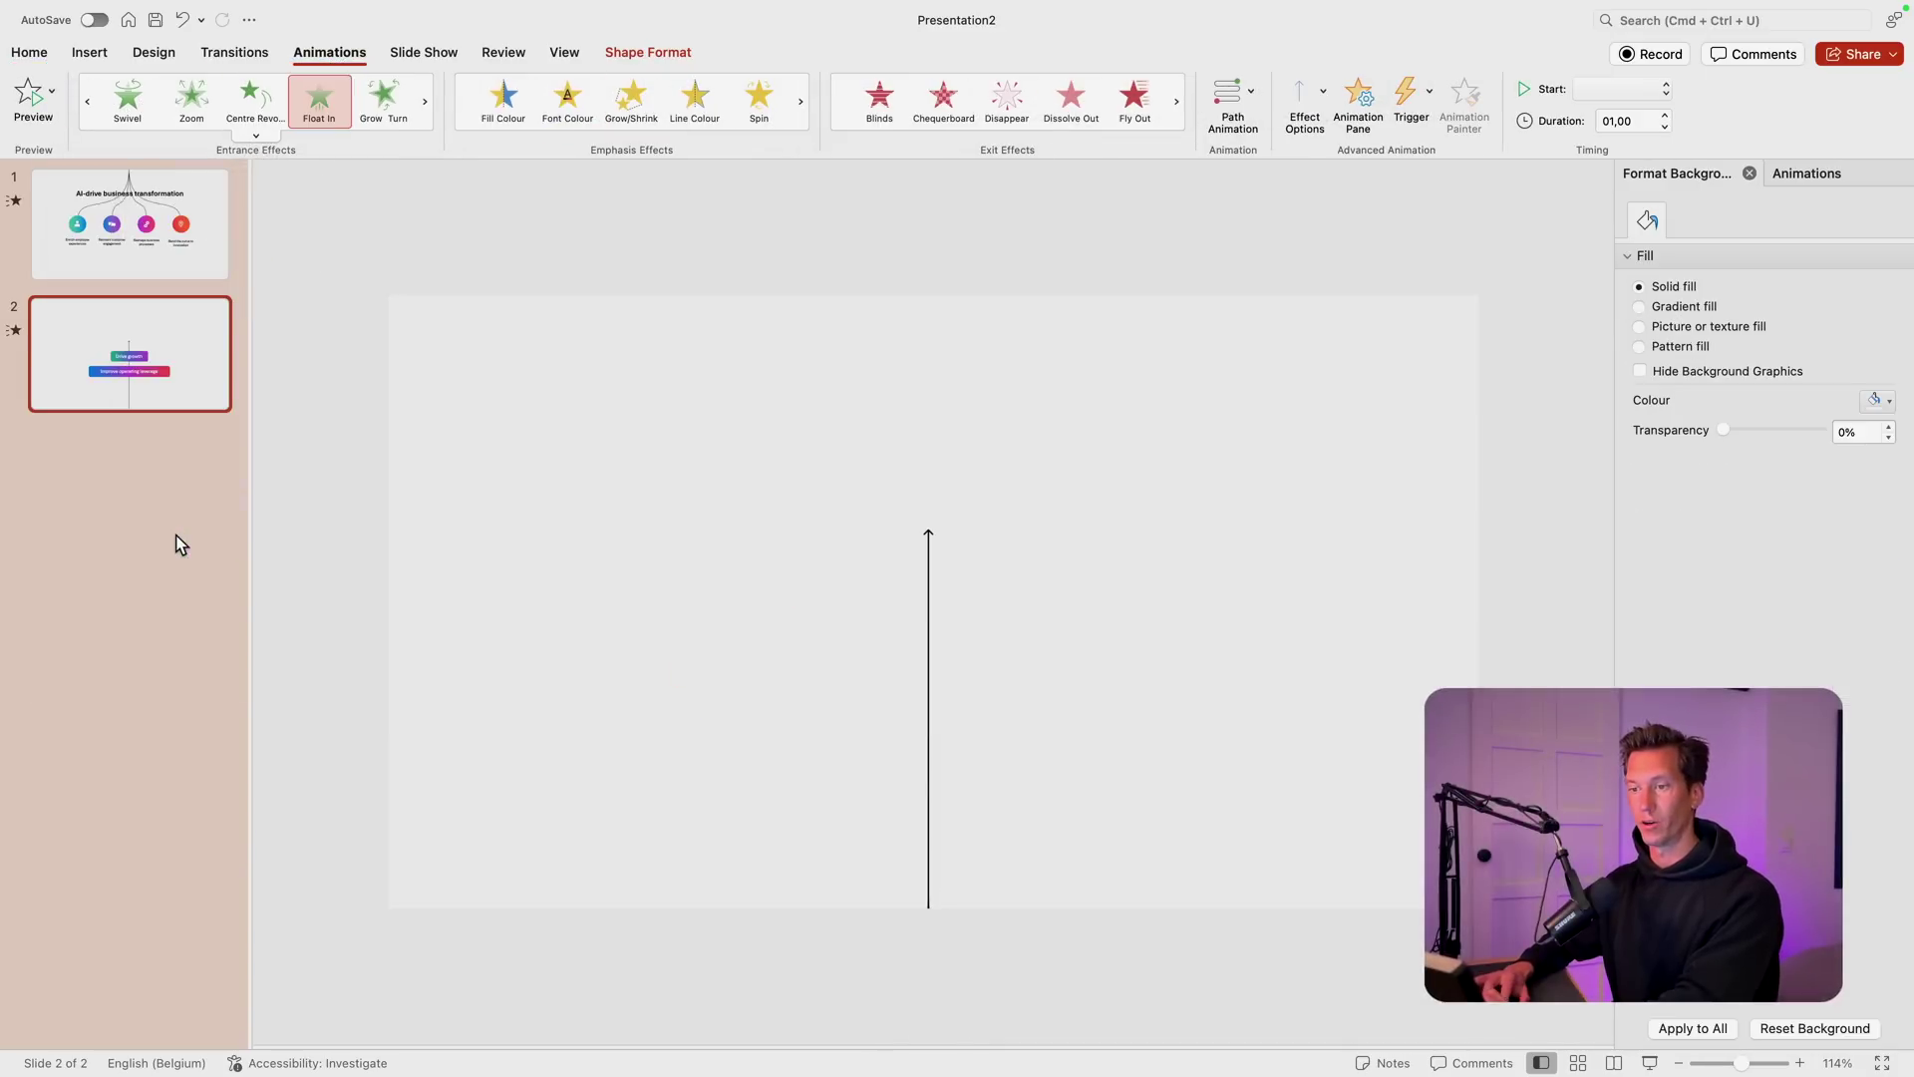
click(1301, 98)
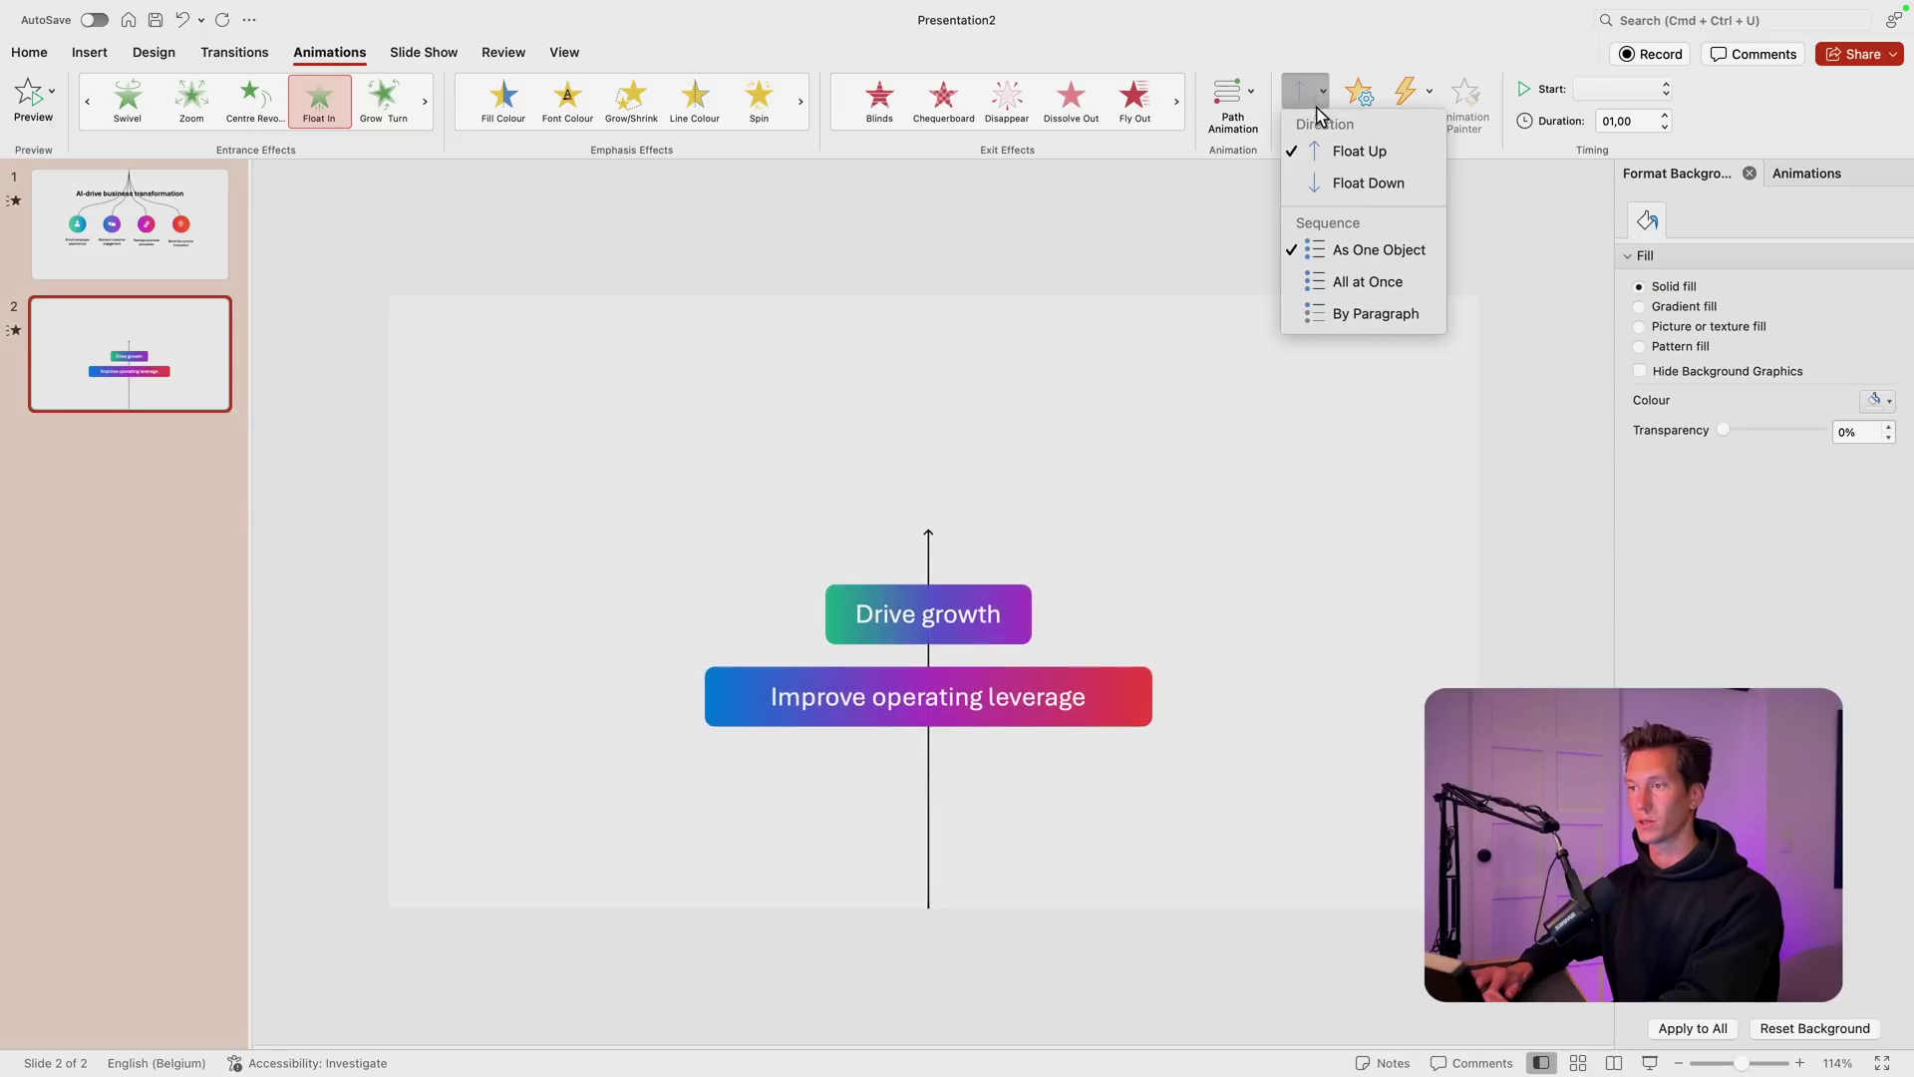
click(1378, 190)
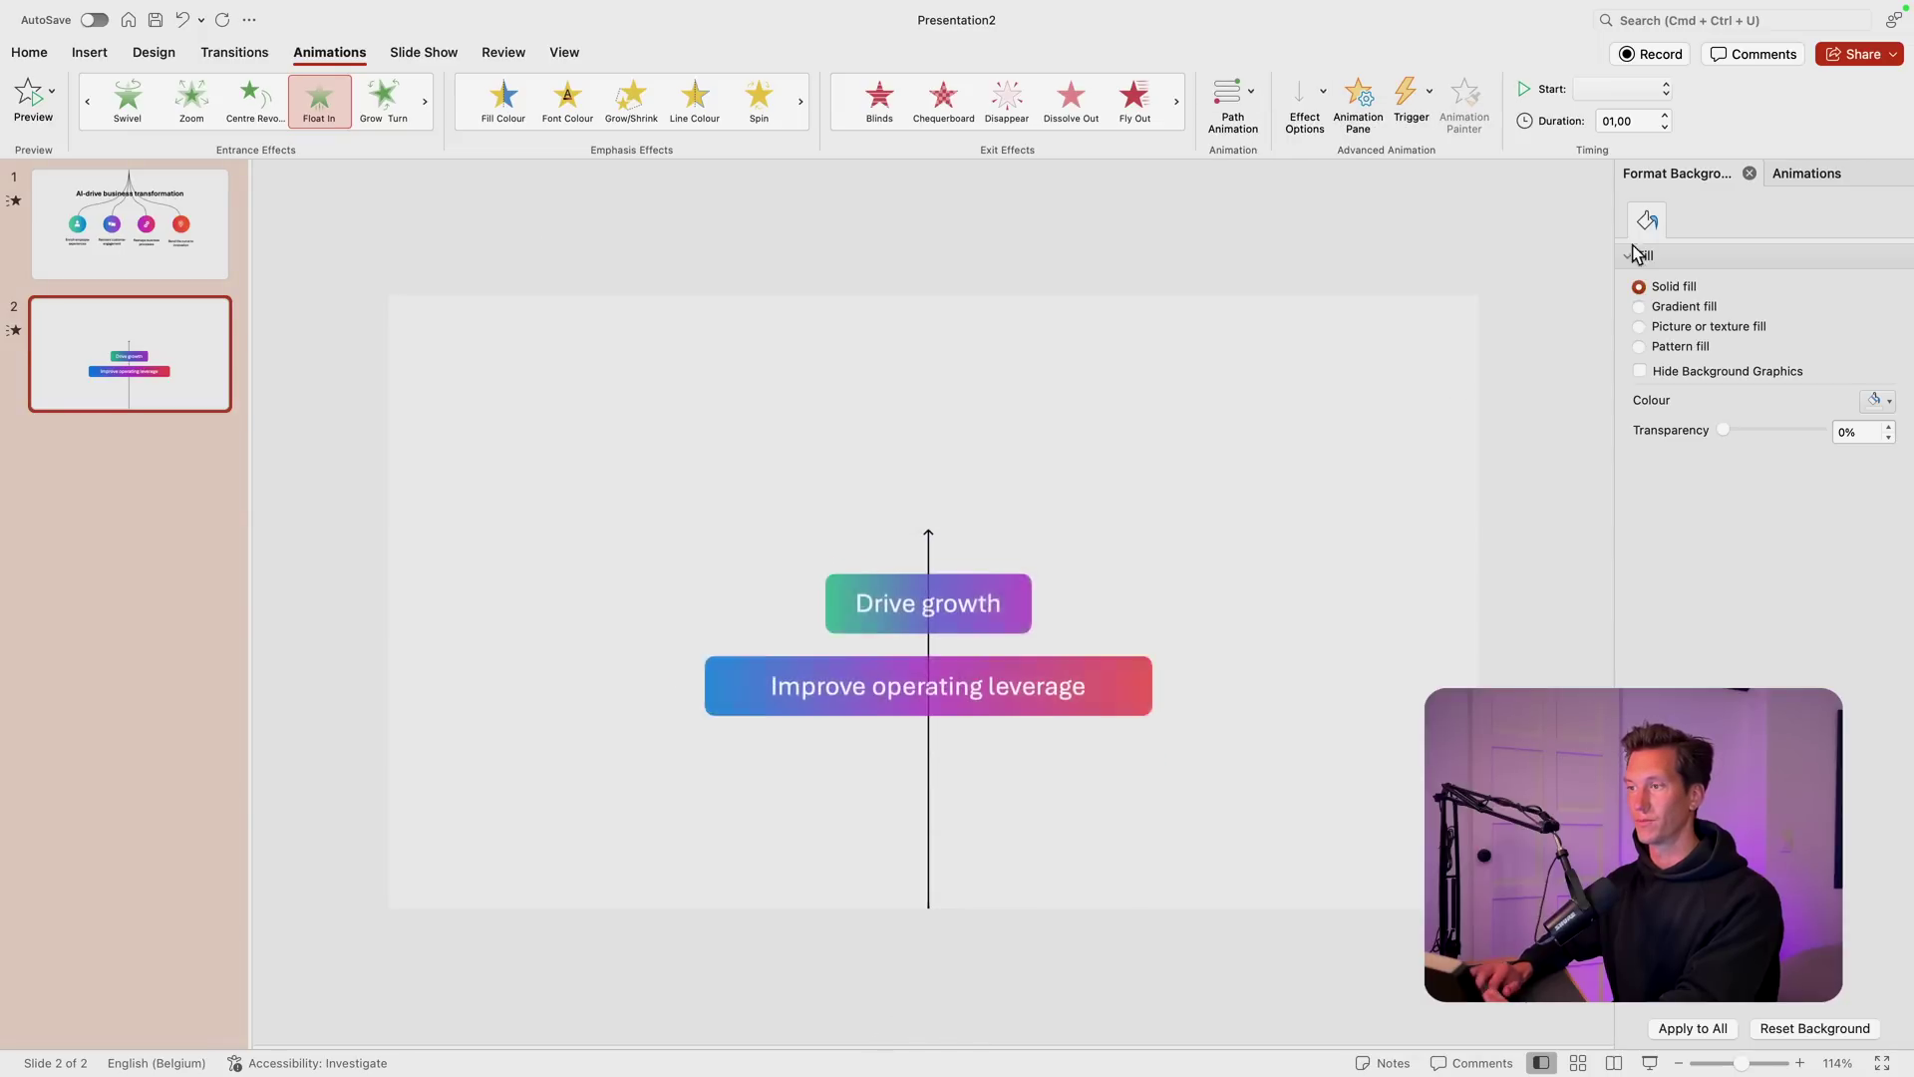
Step: In the Animation Pane, set Improve operating leverage to start With Previous
click(1357, 100)
click(1760, 290)
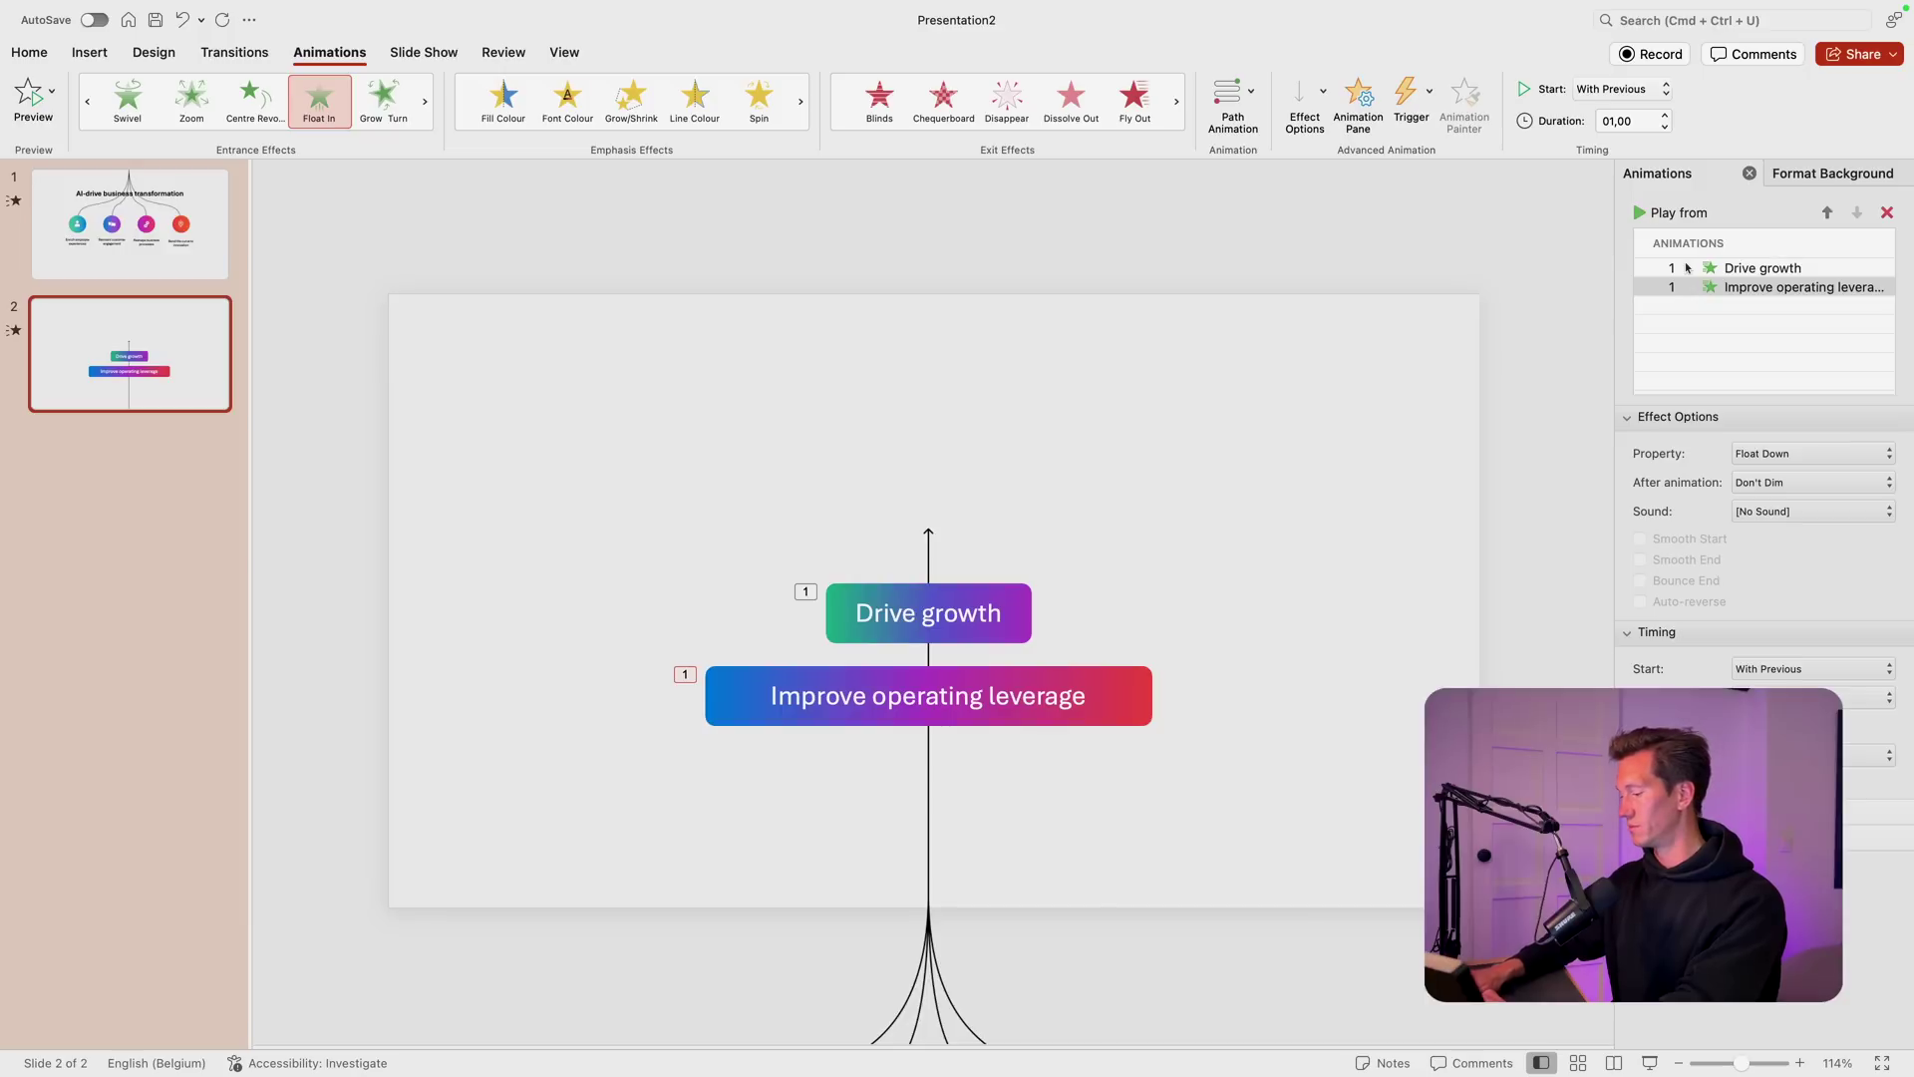
click(1296, 802)
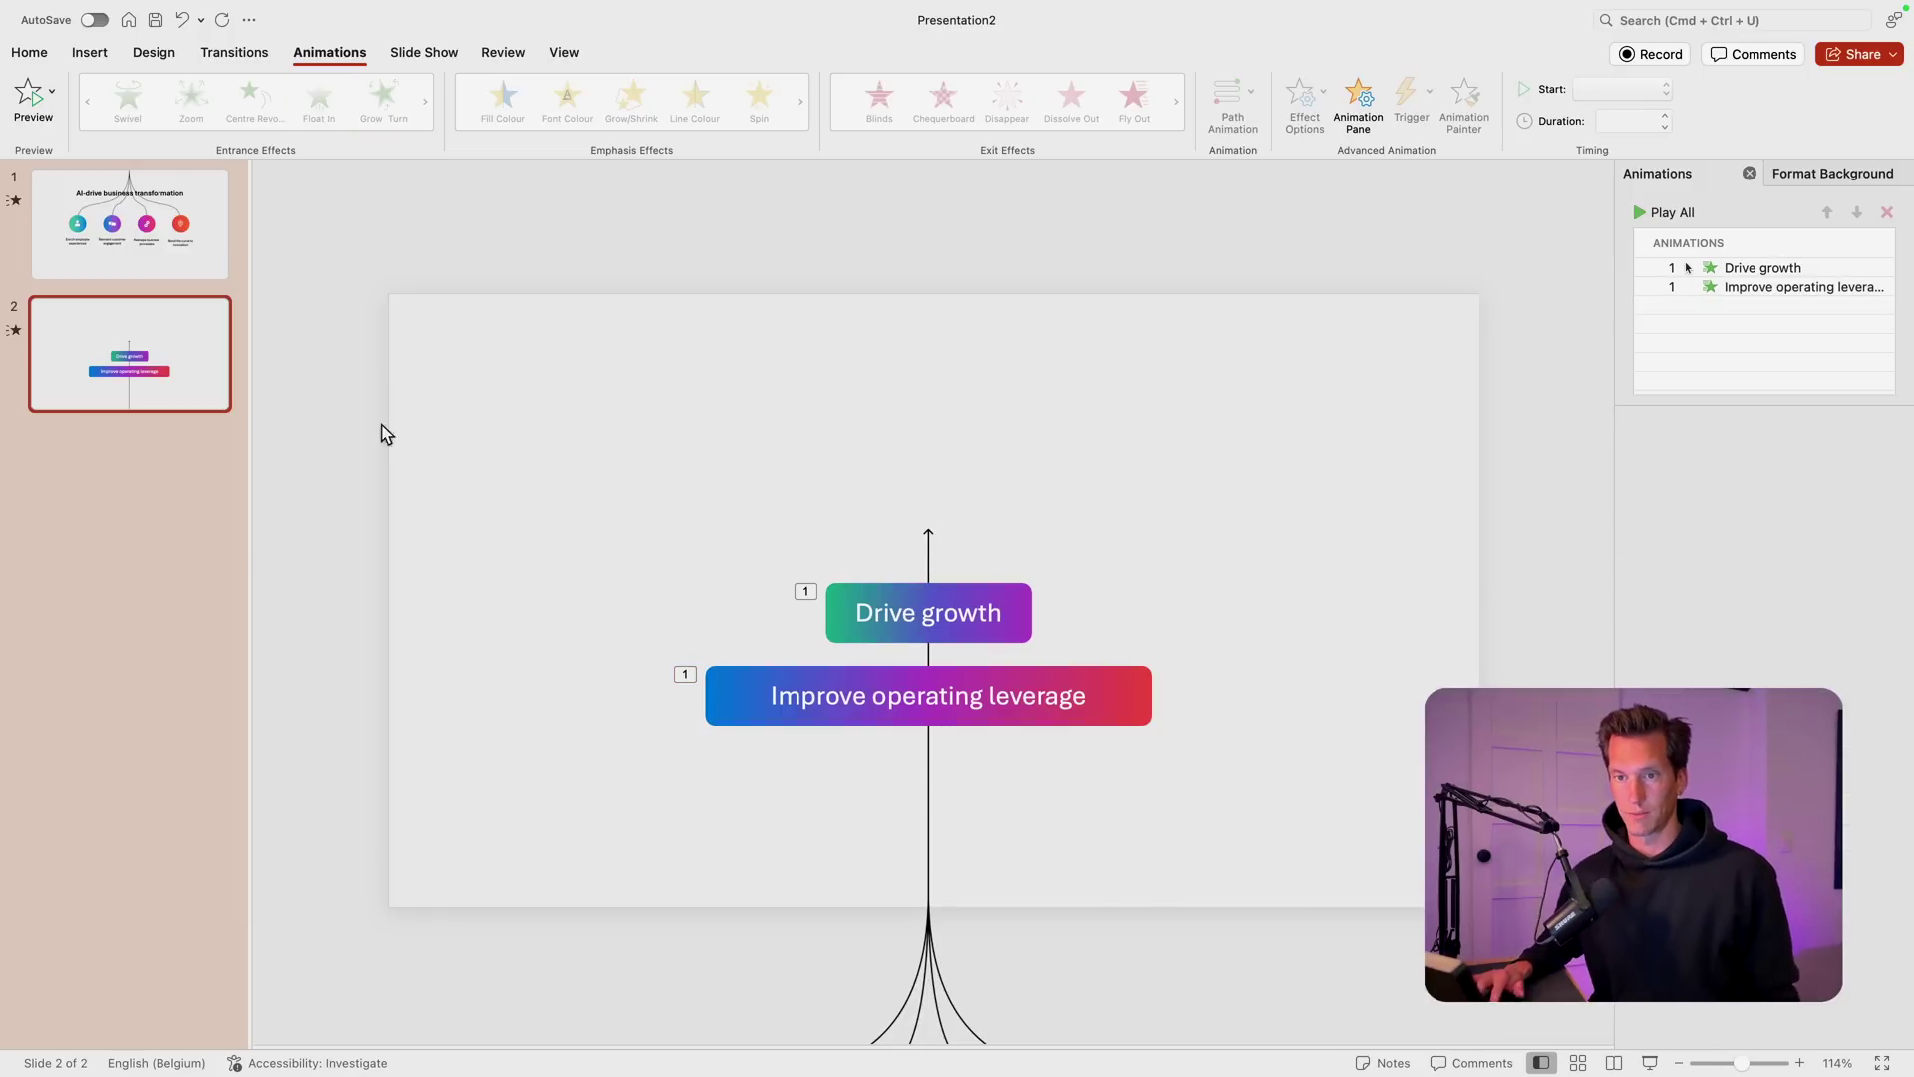
Step: Apply the Morph transition to slide 2 and set Drive growth's animation to After Previous
click(250, 57)
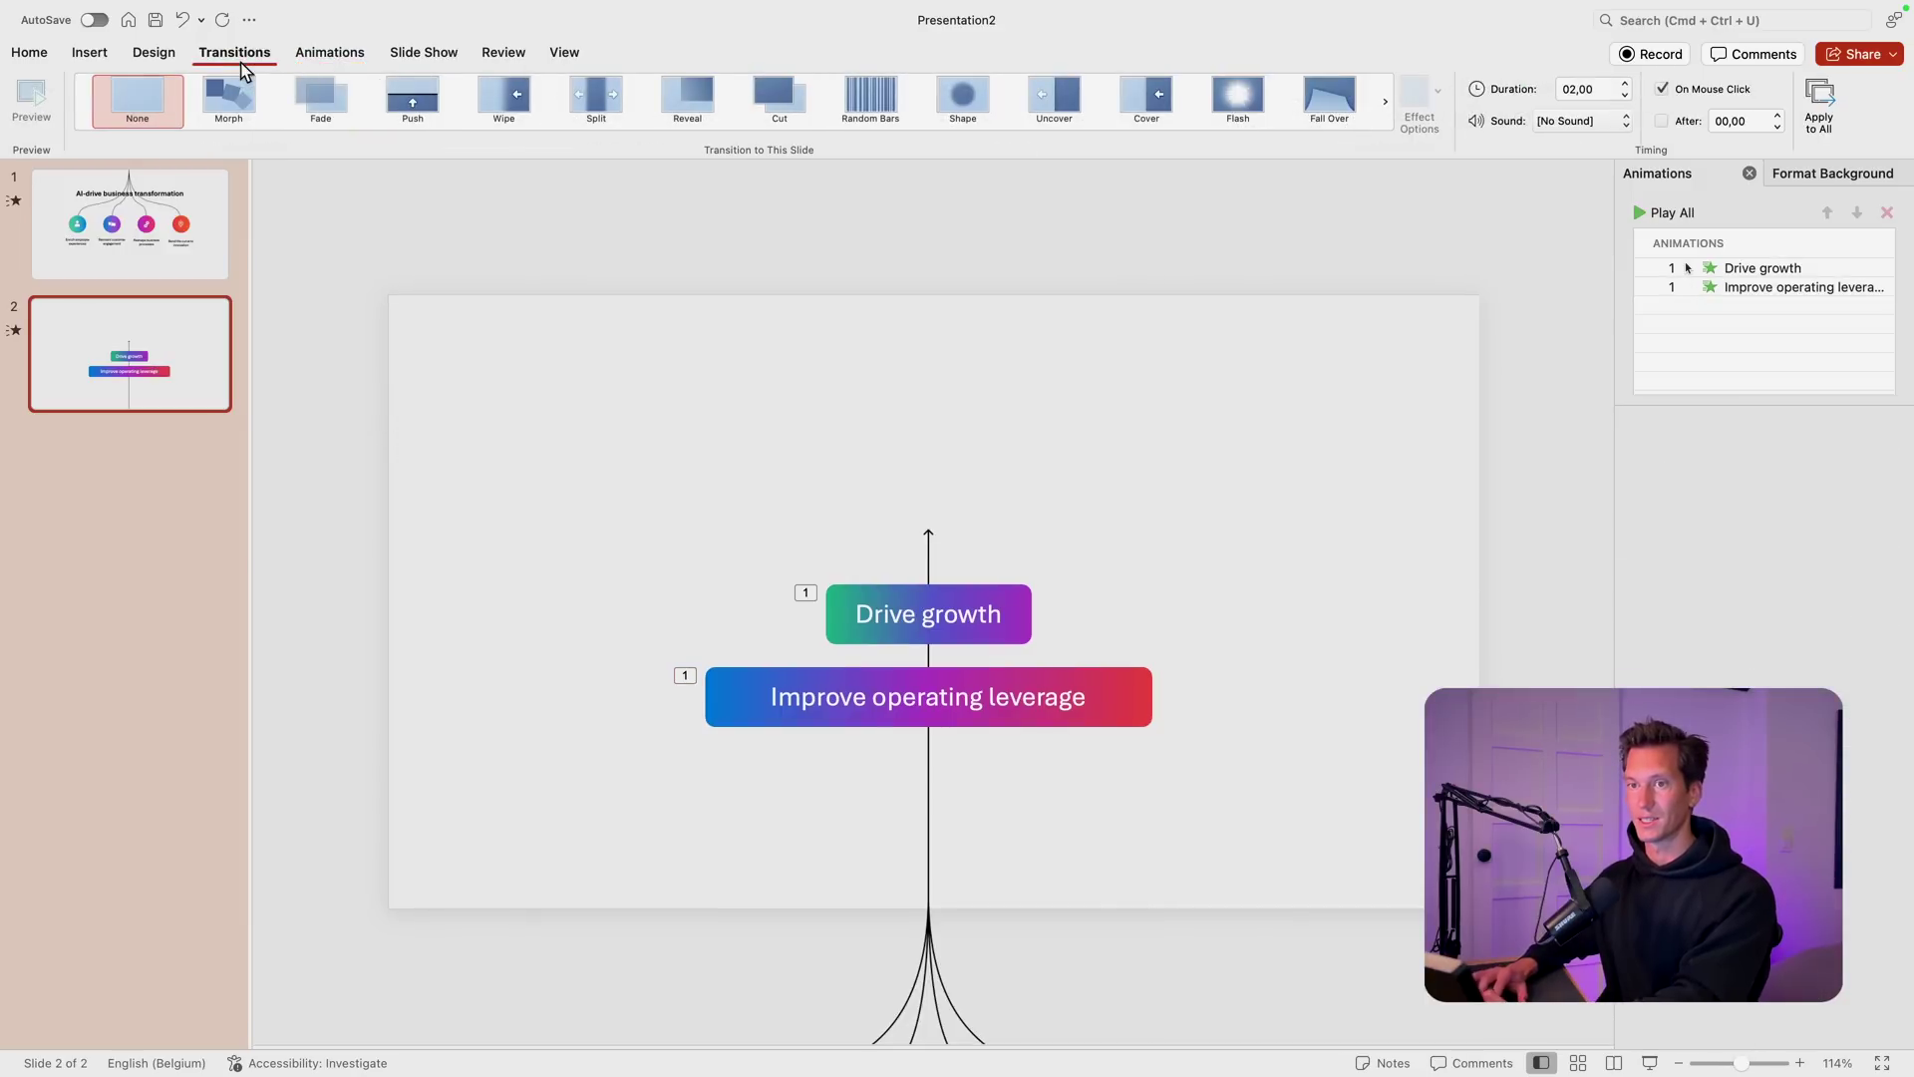
click(230, 99)
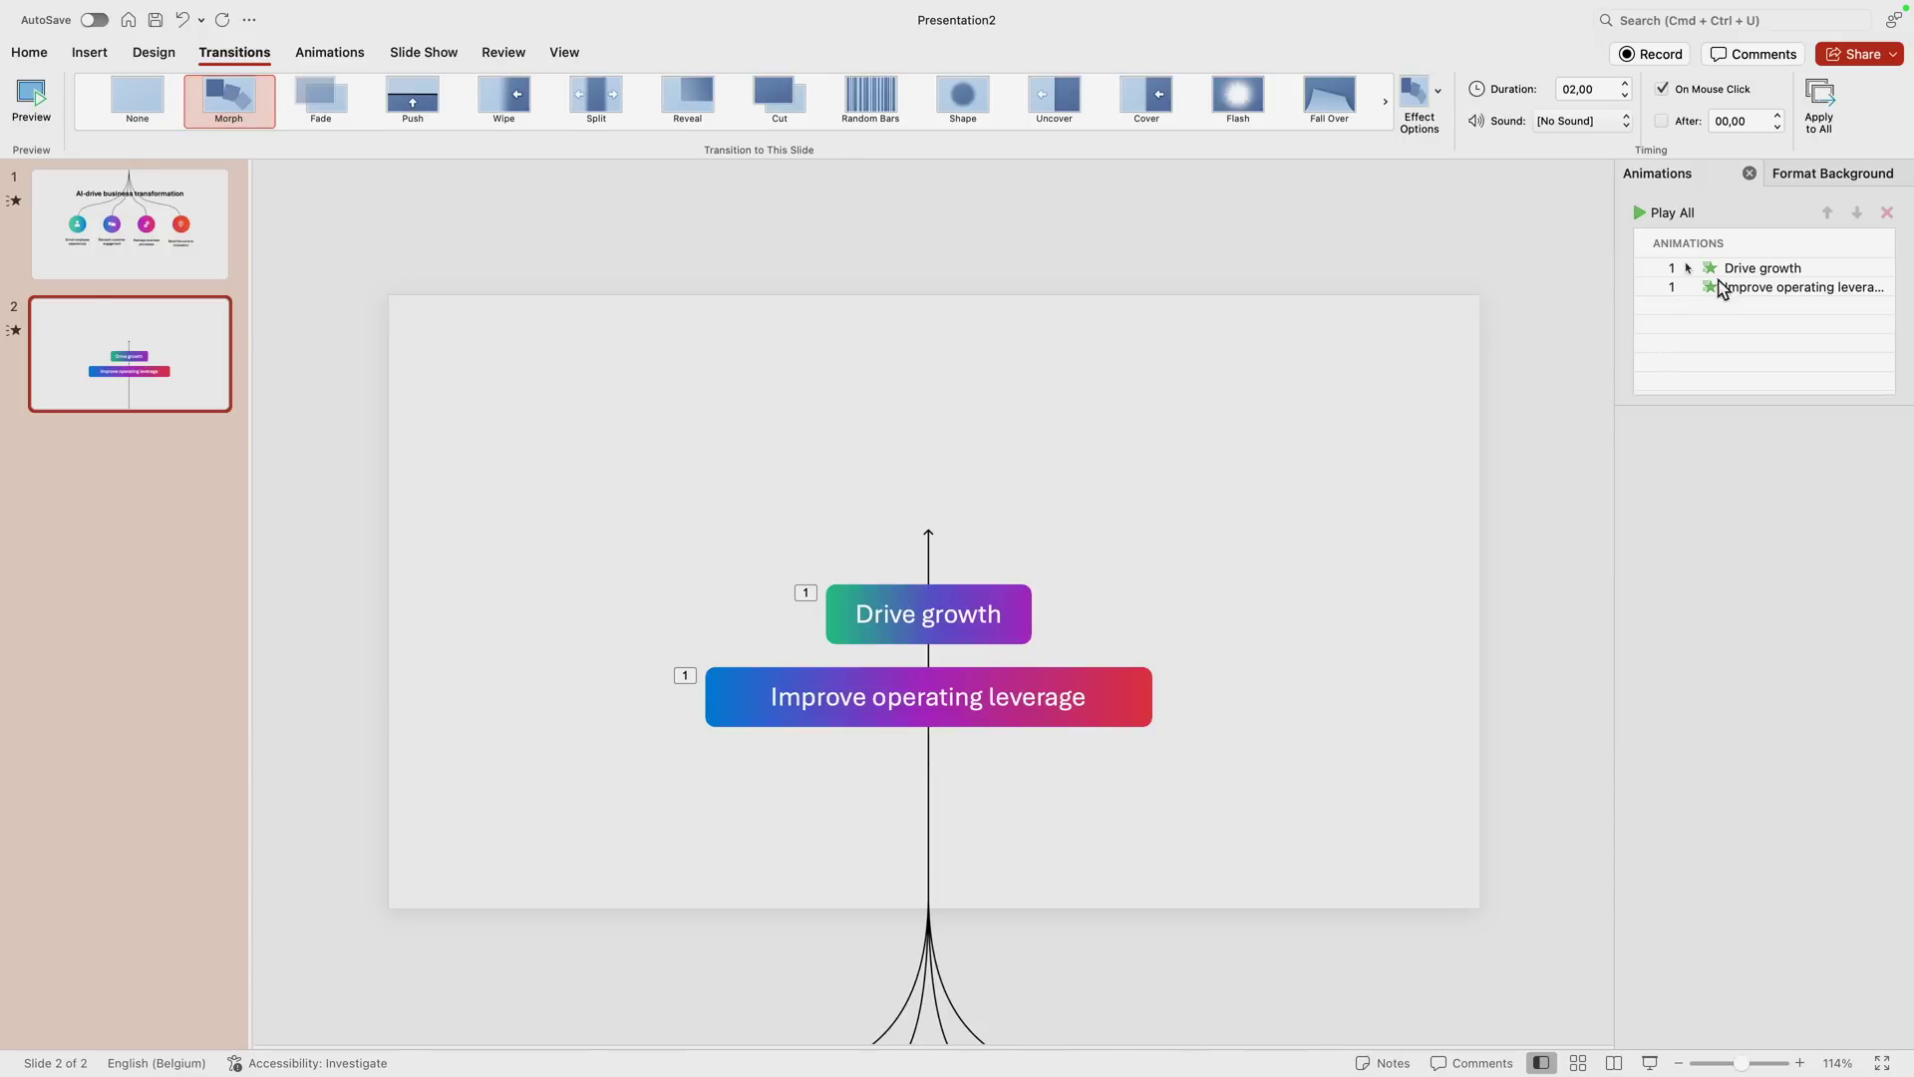
click(1730, 269)
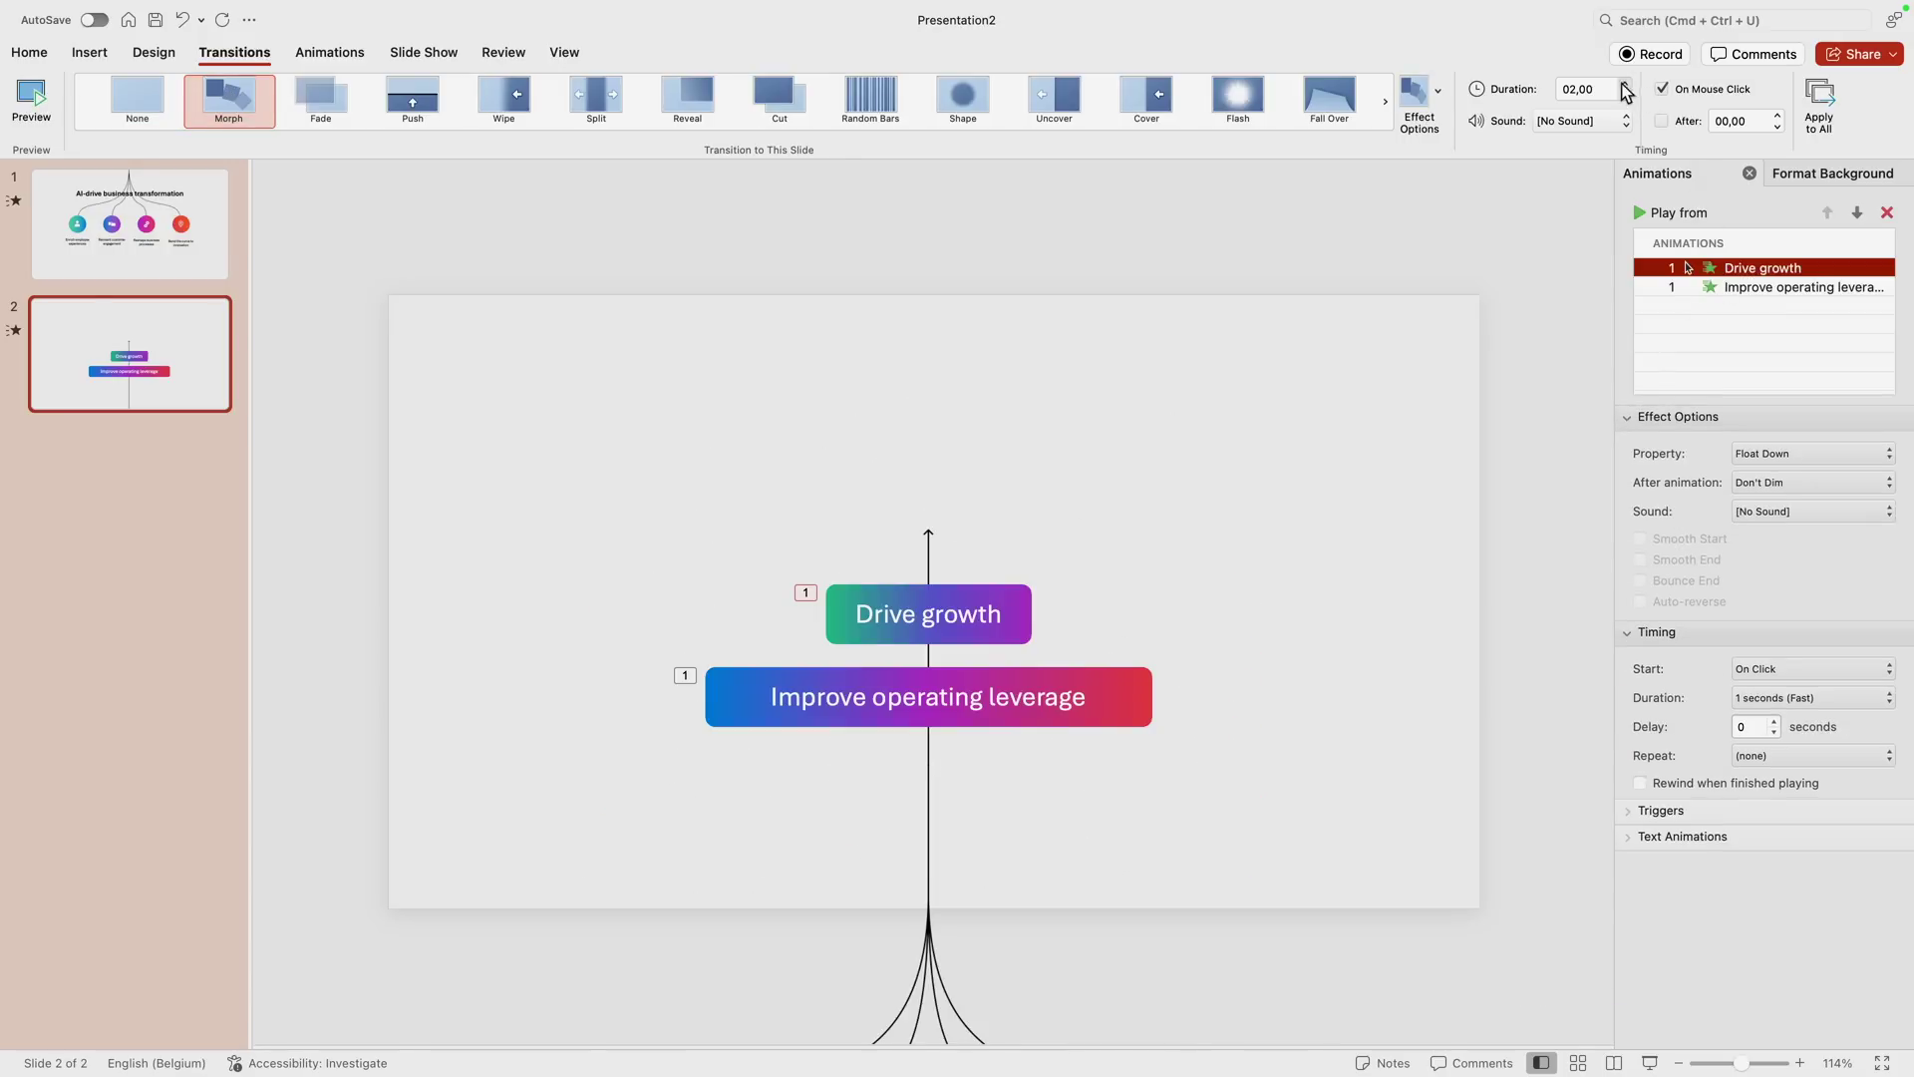
click(1831, 669)
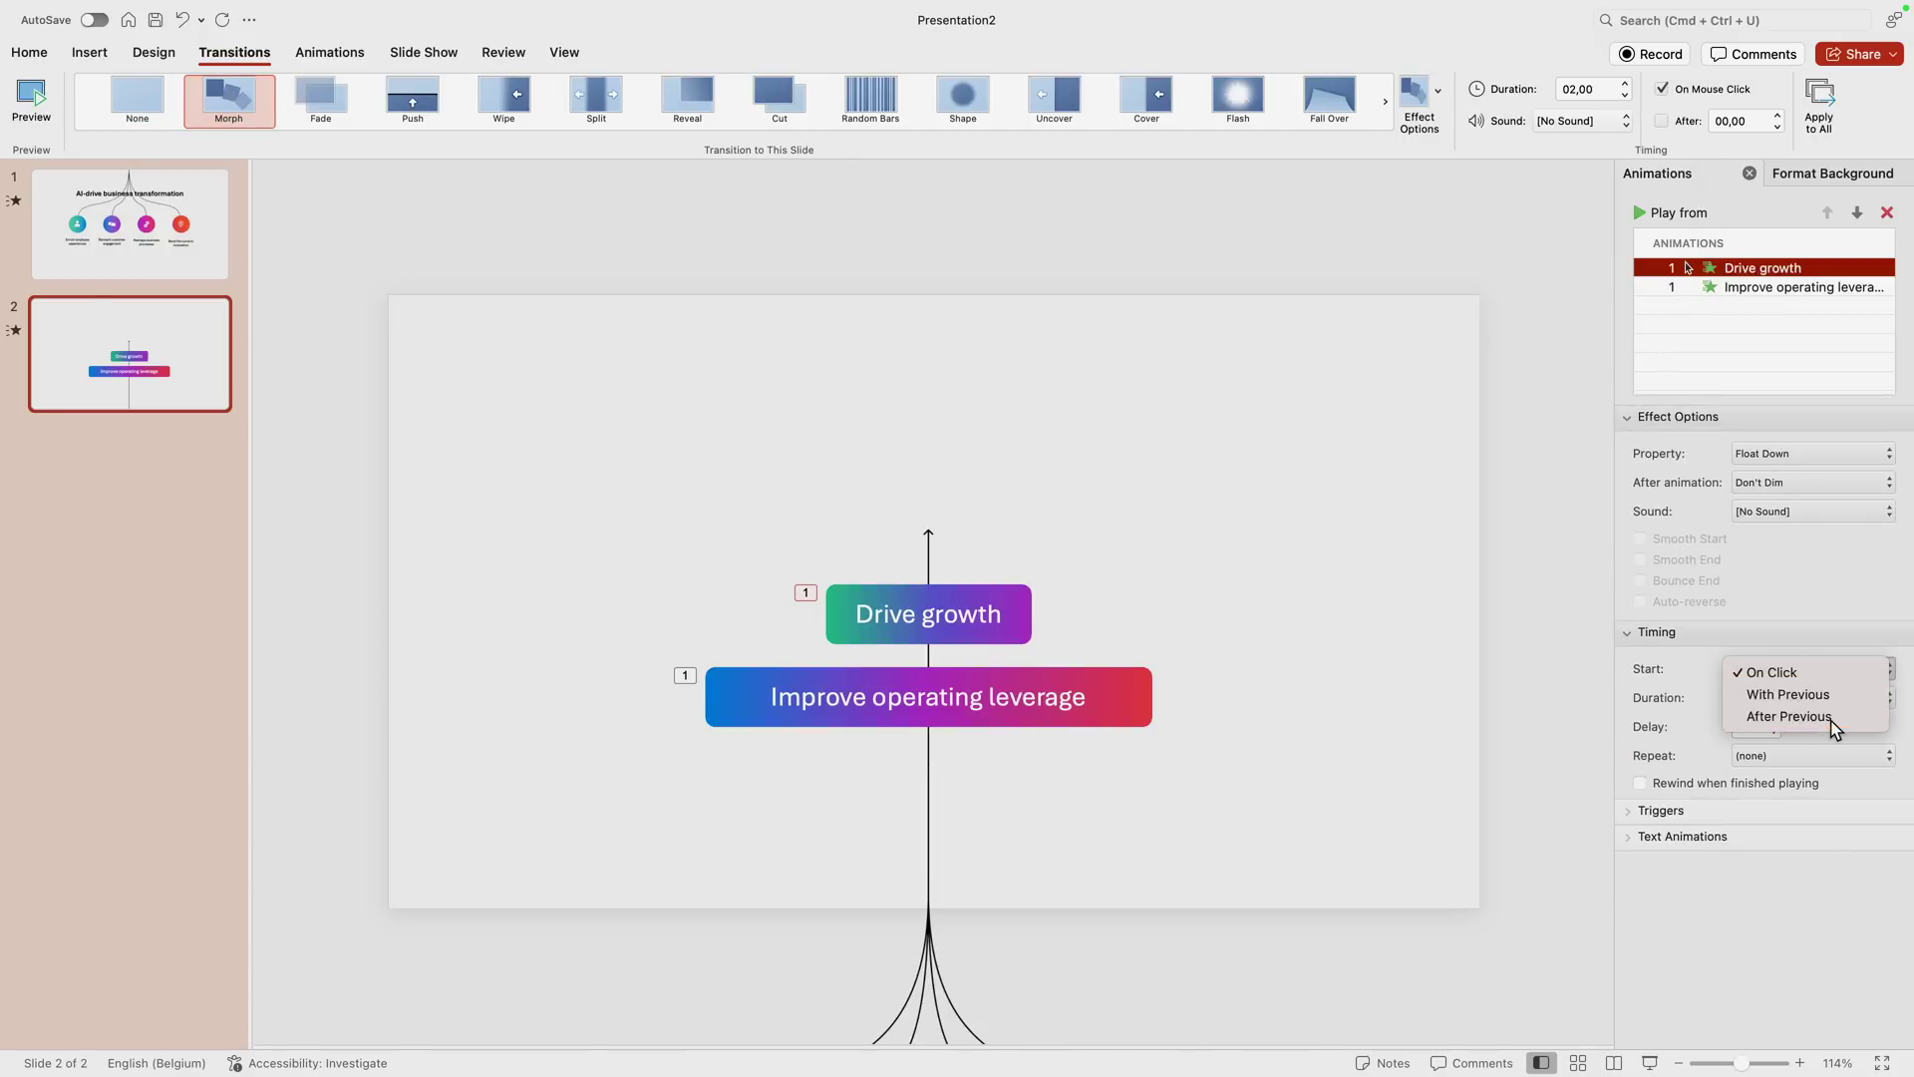
click(1833, 718)
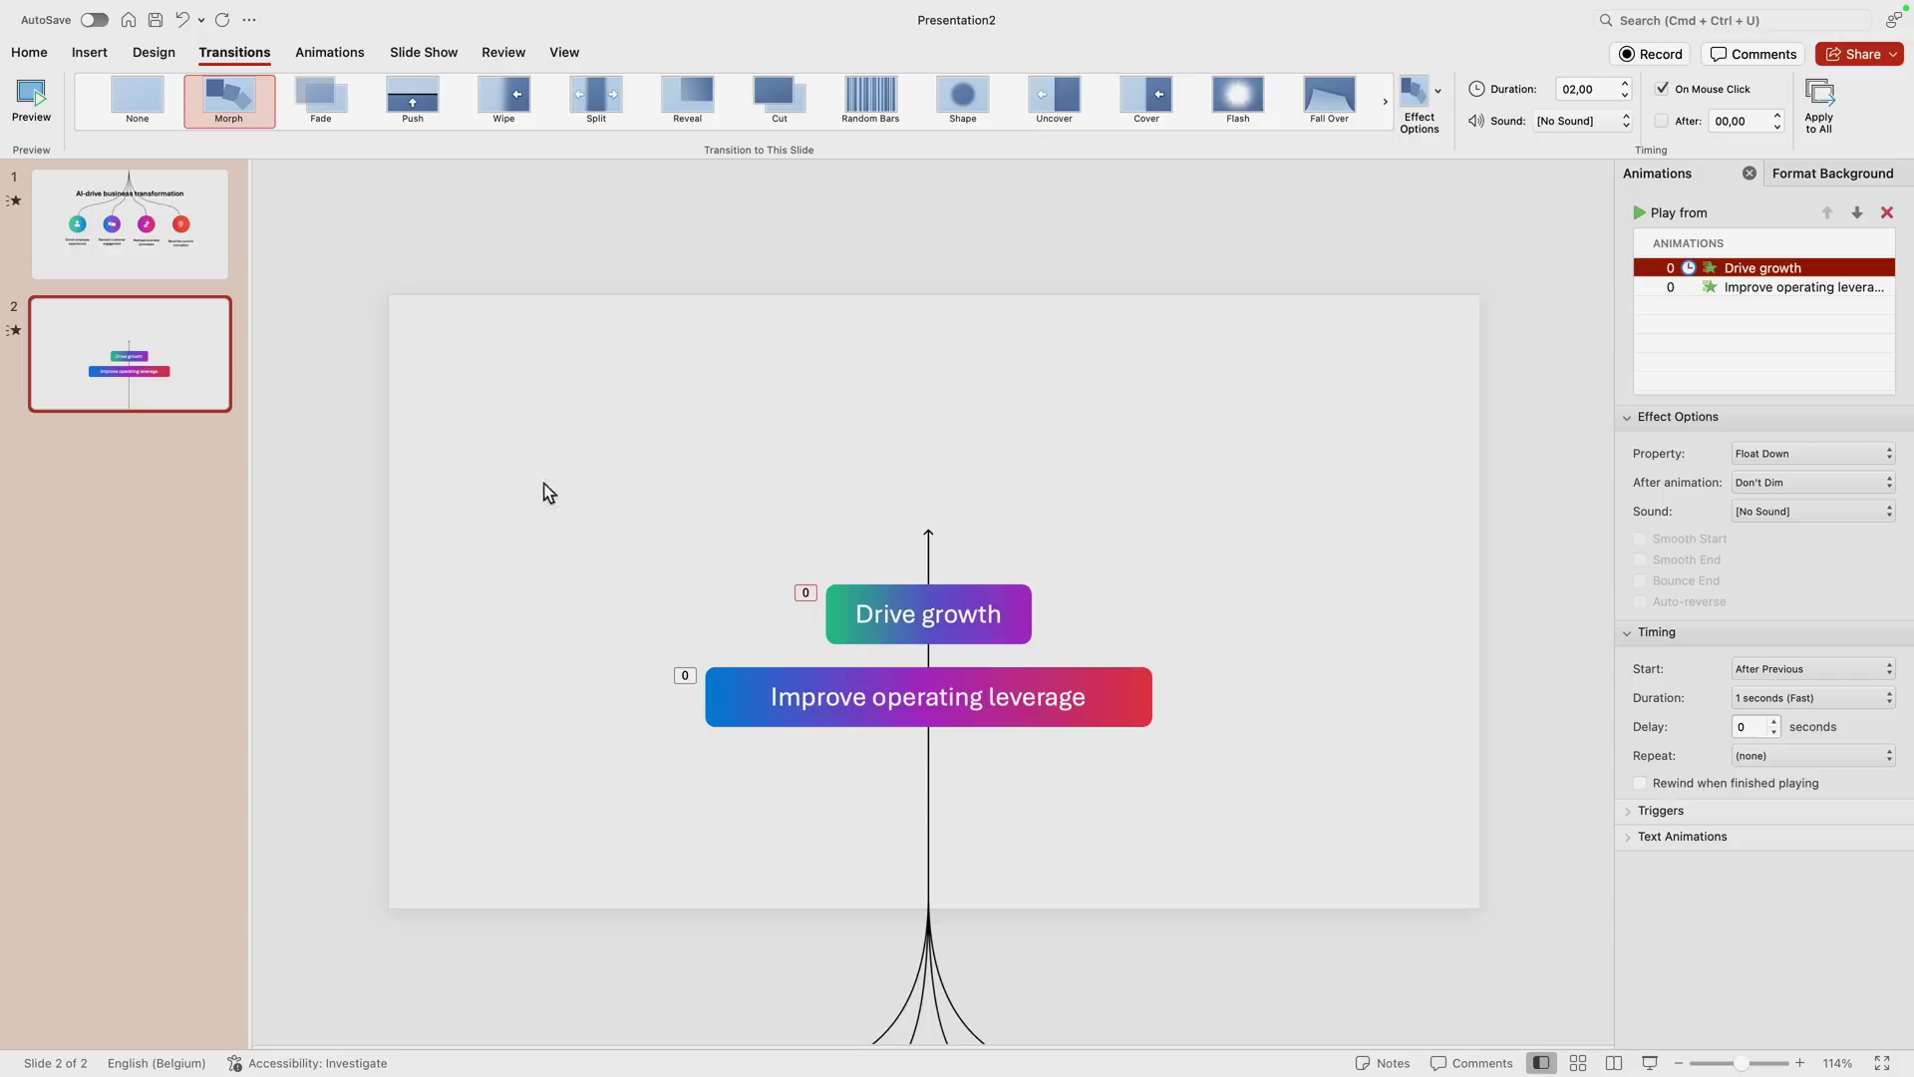
Step: Select slide 1 and start the full-screen slide show from the status bar
click(117, 241)
click(1649, 1062)
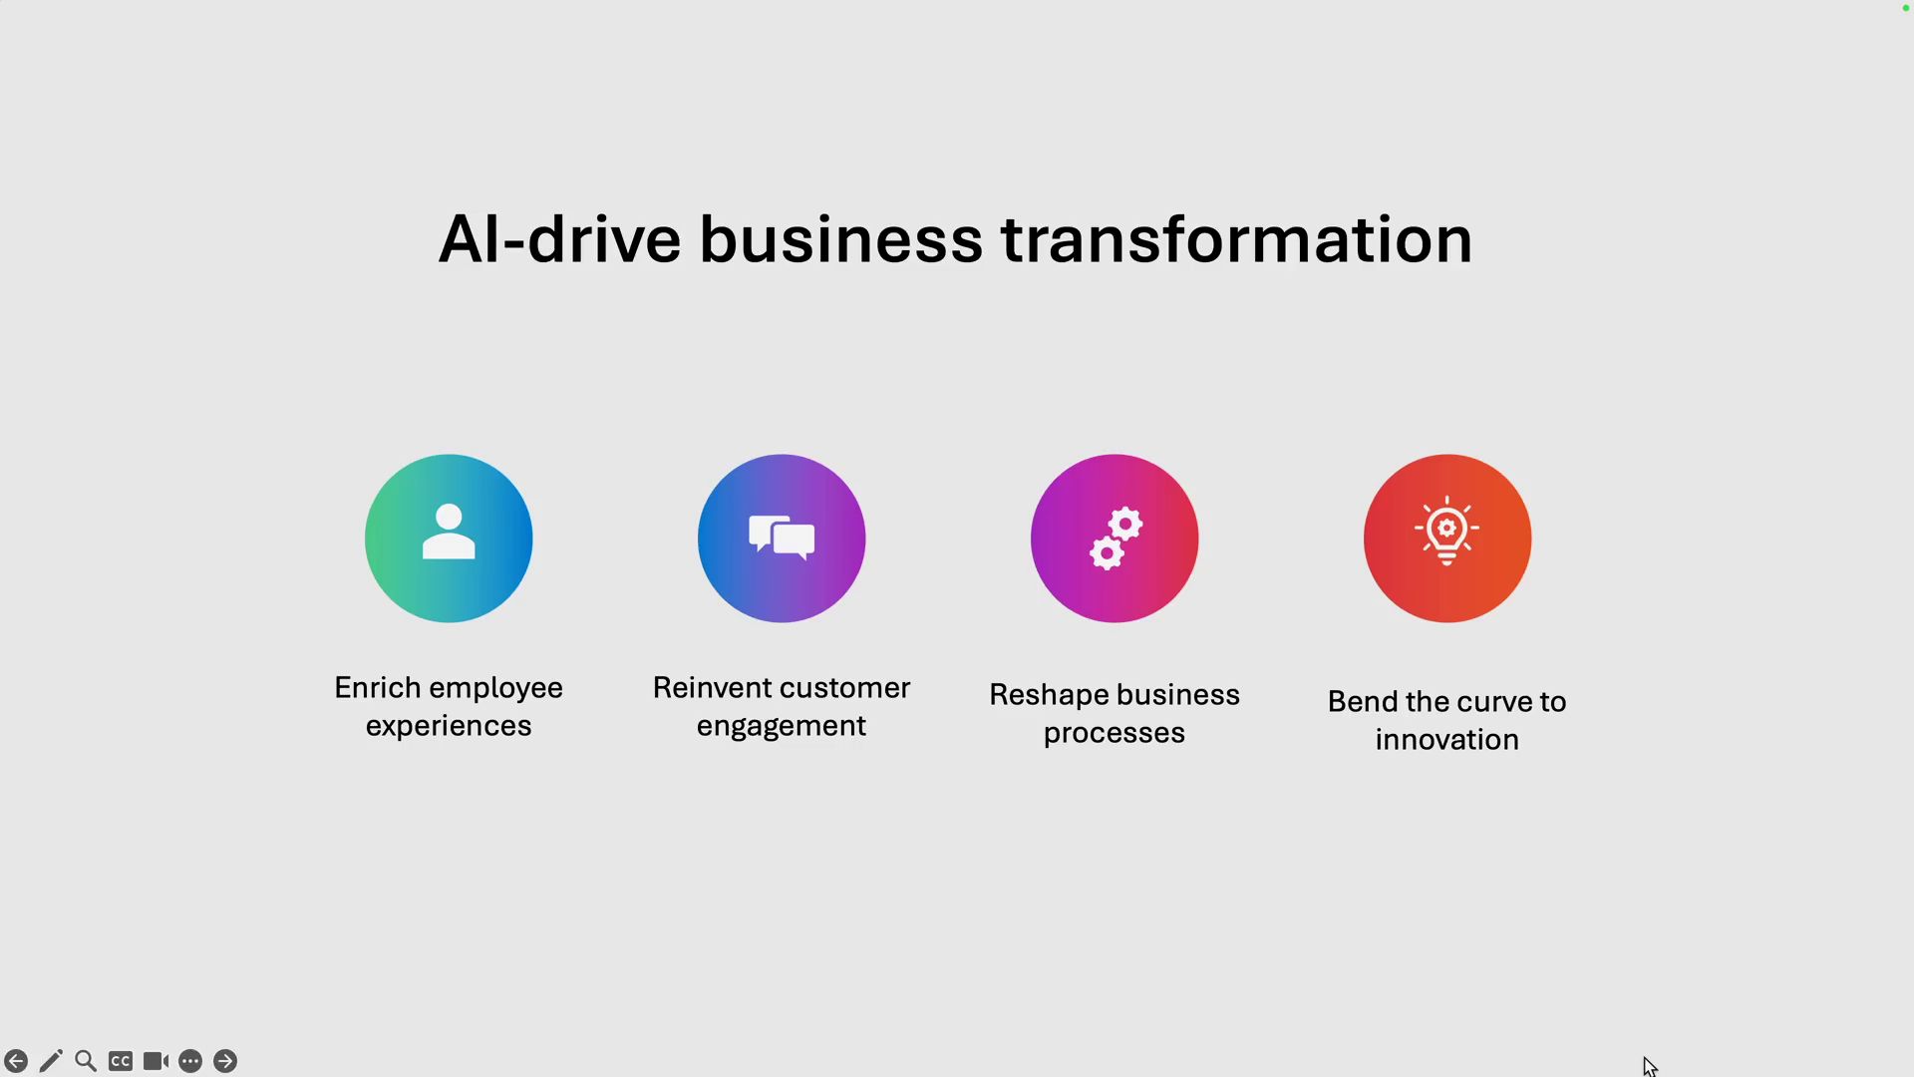